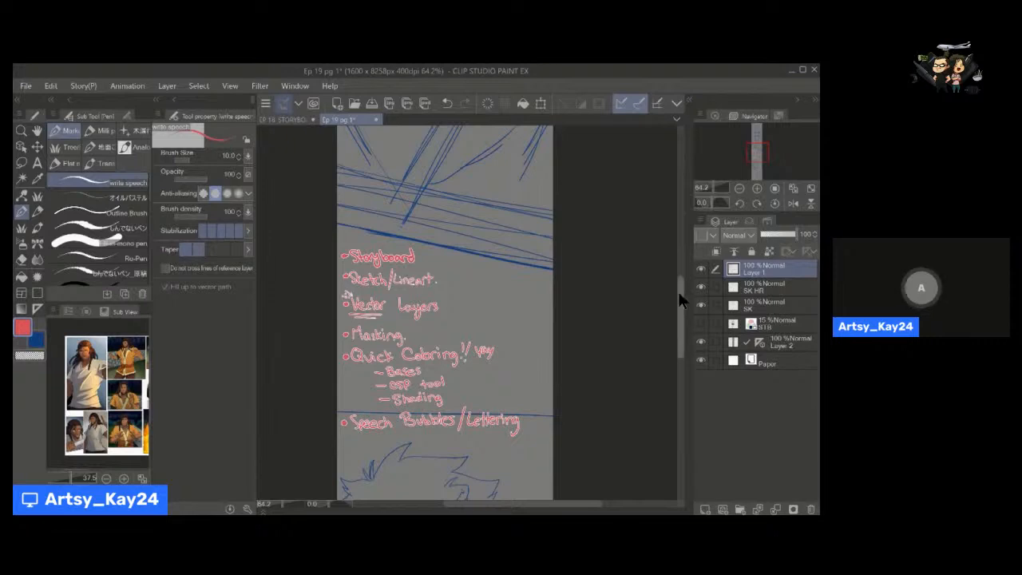
Draw a curved red arrow from "Masking" up to "Sketch/Lineart" in the handwritten checklist.
scroll(678, 291, "up", 3)
scroll(683, 276, "down", 3)
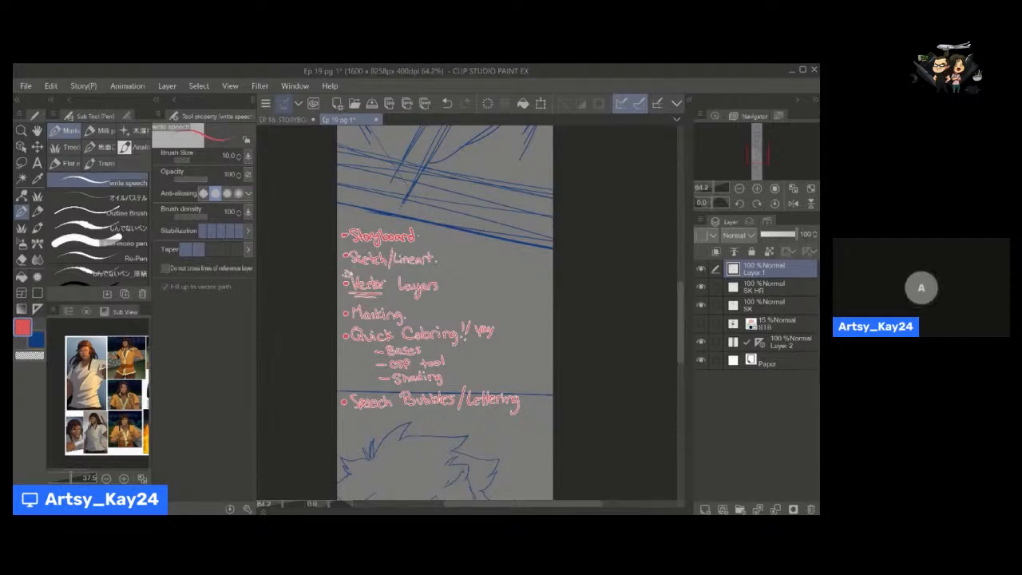
mouse_move(411, 320)
left_mouse_down()
mouse_move(447, 291)
mouse_move(450, 263)
left_mouse_up()
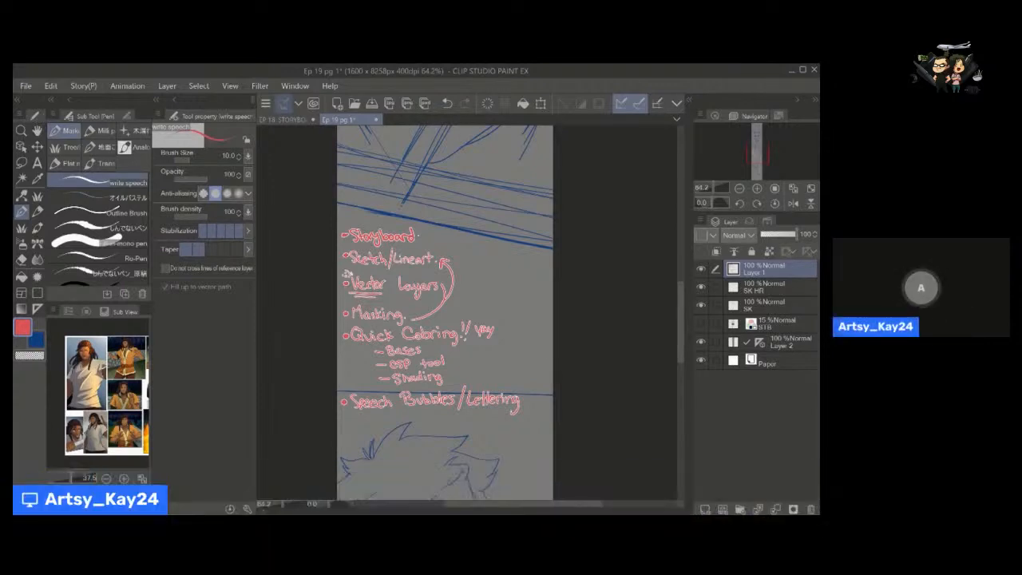
Look over the checklist and the character sketch below it on the Ep 19 page.
left_click_drag(679, 292, 679, 319)
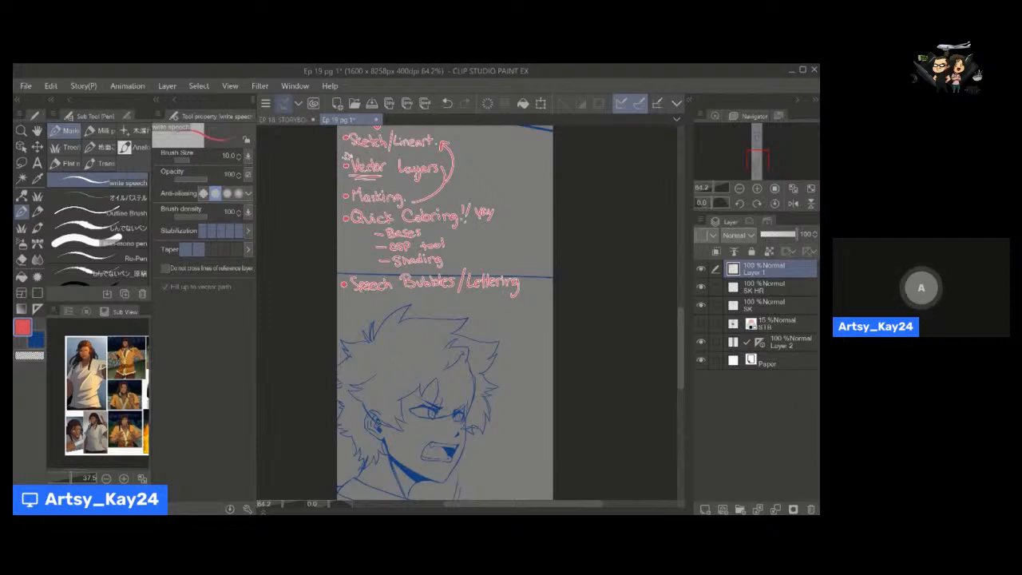
mouse_move(679, 324)
left_mouse_down()
mouse_move(678, 217)
mouse_move(679, 315)
left_mouse_up()
key("space")
mouse_move(425, 267)
left_mouse_down()
mouse_move(474, 307)
mouse_move(453, 354)
mouse_move(462, 323)
left_mouse_up()
key("alt+space")
key("space")
key("space")
key("alt+space")
left_click(462, 323)
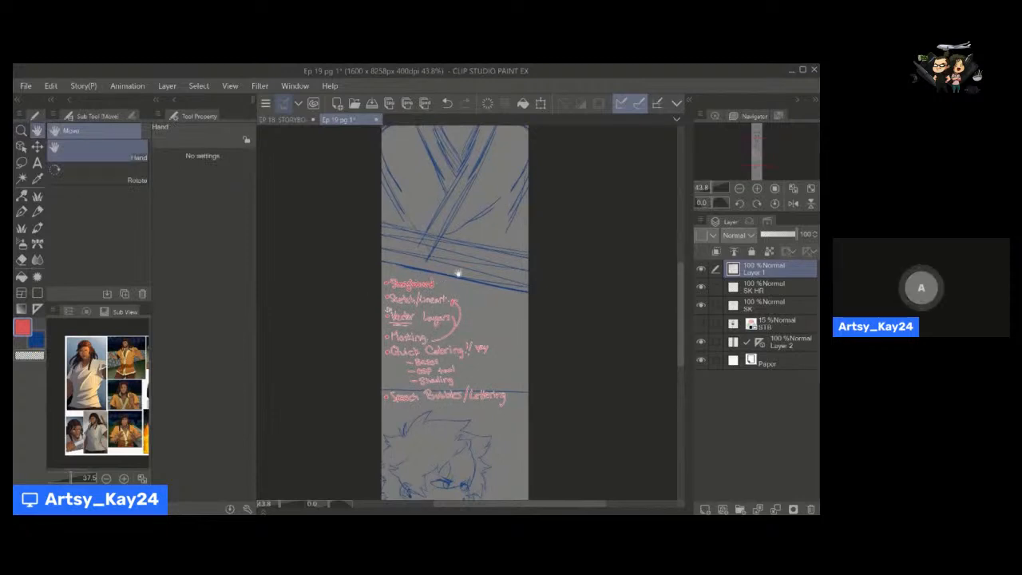
Switch to the EP 18 STORYBOARD document and make the start ep 18 layer active for the pen.
left_click(285, 121)
key("p")
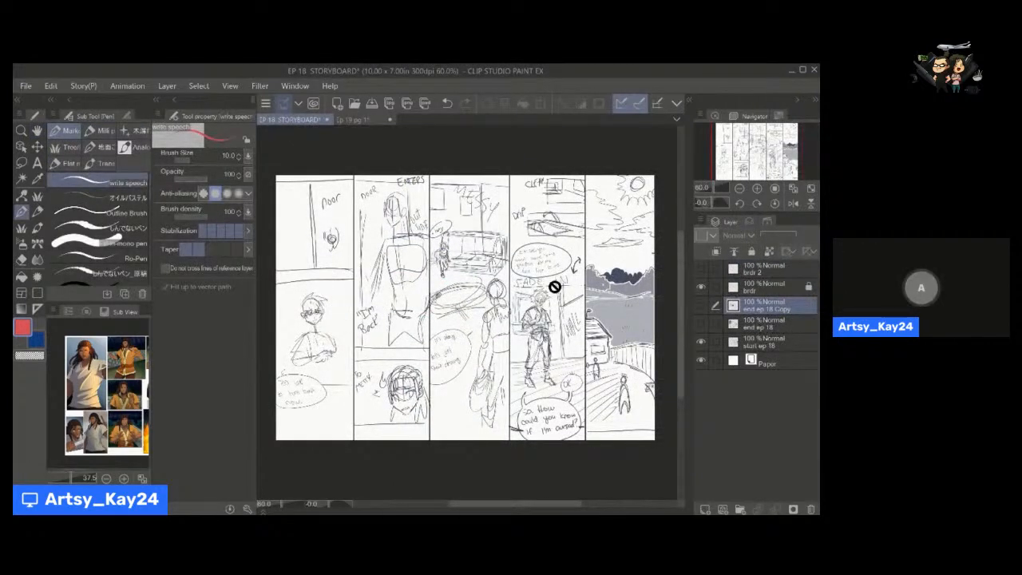
left_click(763, 287)
left_click(763, 343)
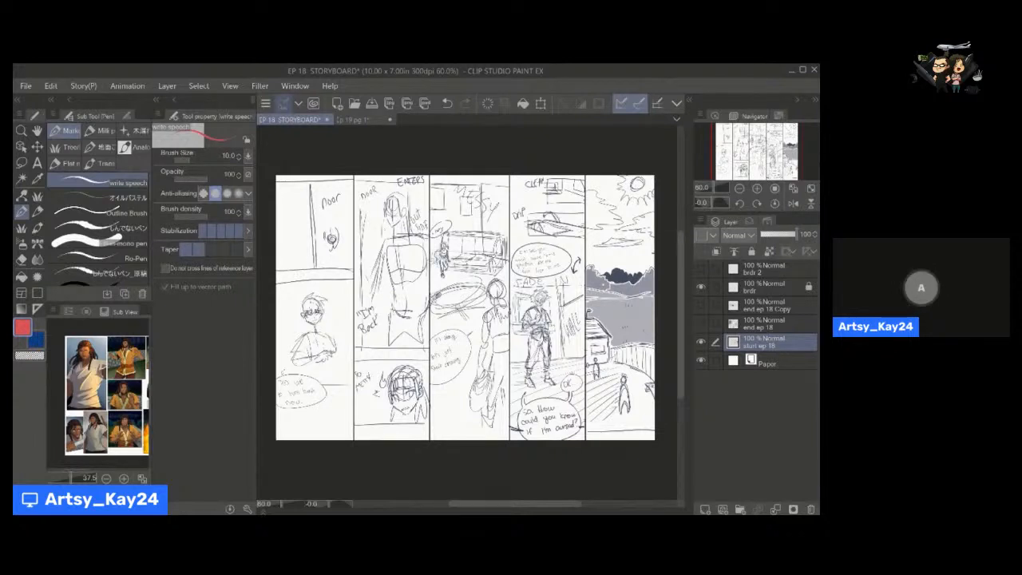
Draw a small red arrow beside the figure's head in the storyboard's second column.
left_click_drag(391, 200, 373, 230)
key("space")
mouse_move(465, 307)
left_mouse_down()
mouse_move(466, 279)
mouse_move(466, 291)
left_mouse_up()
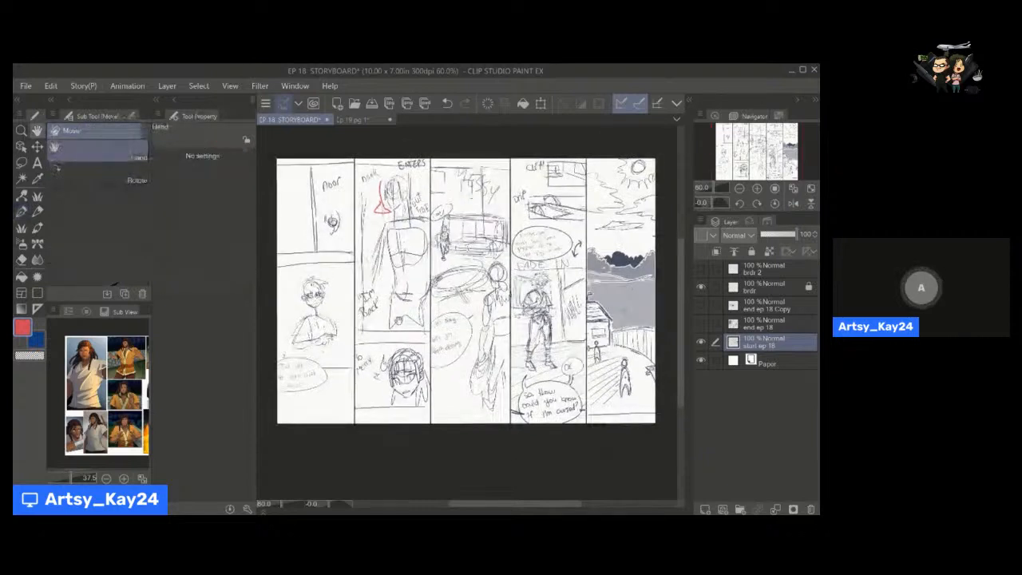
left_click_drag(302, 186, 293, 251)
mouse_move(307, 200)
left_mouse_down()
mouse_move(314, 254)
mouse_move(293, 219)
mouse_move(322, 210)
mouse_move(310, 219)
left_mouse_up()
key("ctrl+z")
key("ctrl+z")
key("ctrl+z")
key("ctrl+z")
key("ctrl+z")
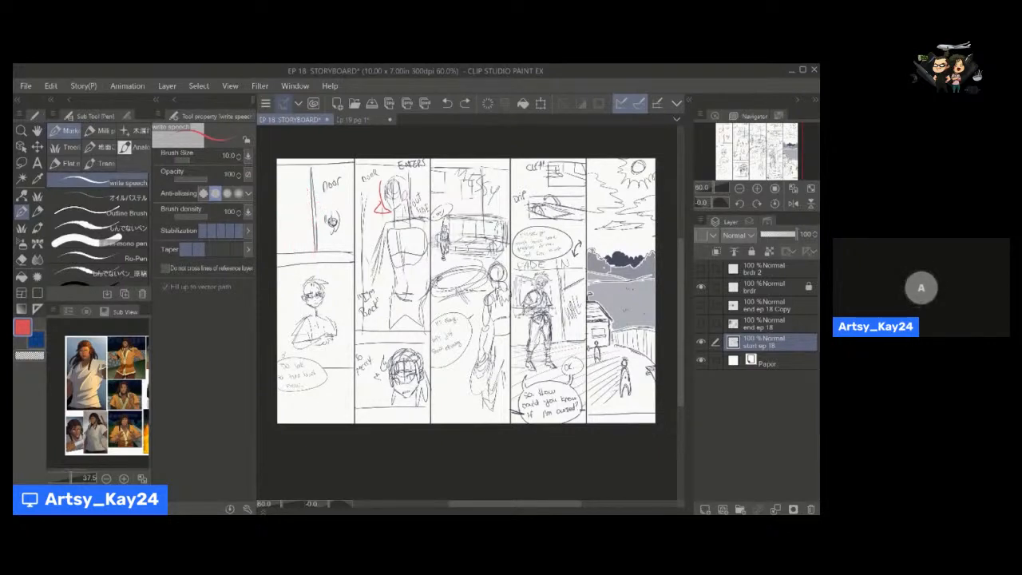
Look over the storyboard columns and briefly preview the end ep 18 Copy layer.
key("space")
mouse_move(466, 291)
left_mouse_down()
mouse_move(451, 264)
mouse_move(477, 298)
left_mouse_up()
key("space")
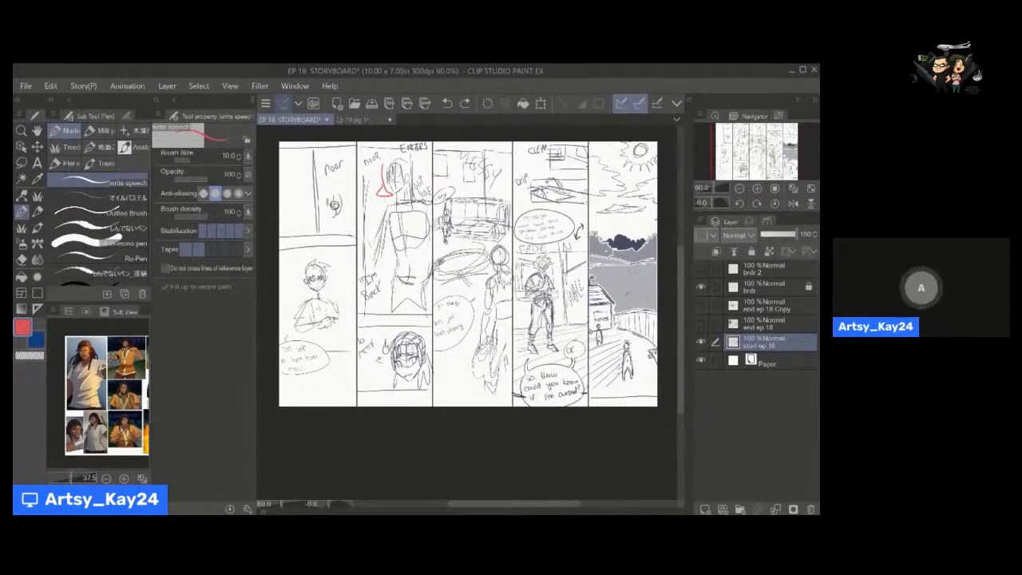
key("space")
left_click_drag(468, 274, 464, 290)
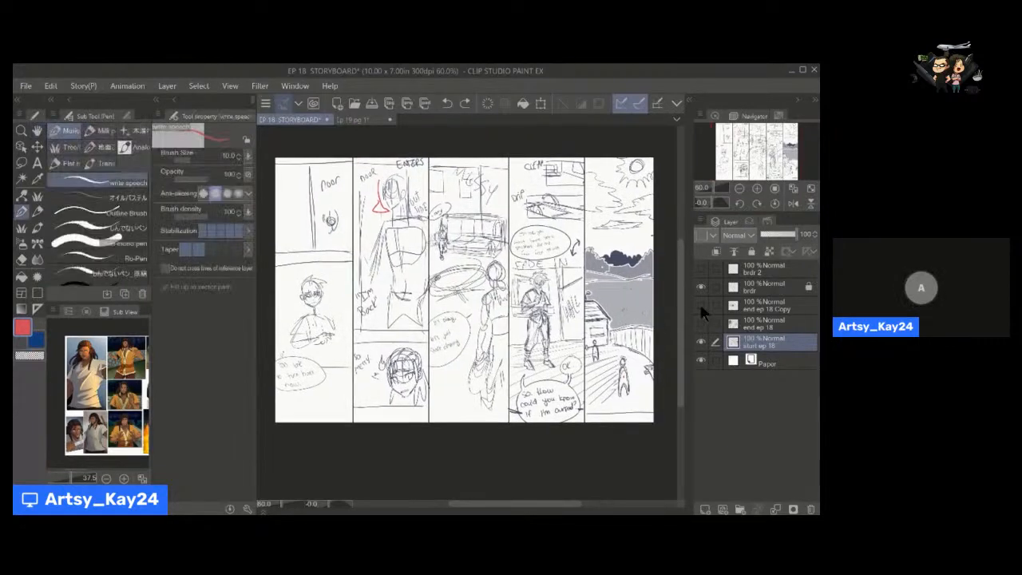
left_click(700, 306)
left_click(700, 306)
Outline the standing character in the storyboard's fourth column with red pen strokes.
key("space")
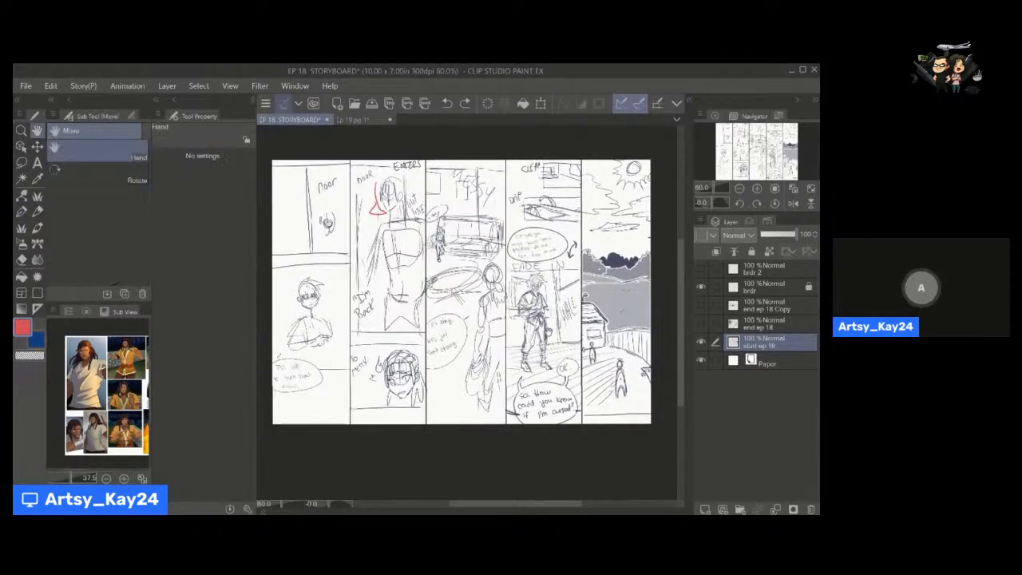
mouse_move(545, 282)
left_mouse_down()
mouse_move(559, 366)
mouse_move(544, 378)
mouse_move(514, 314)
mouse_move(535, 269)
left_mouse_up()
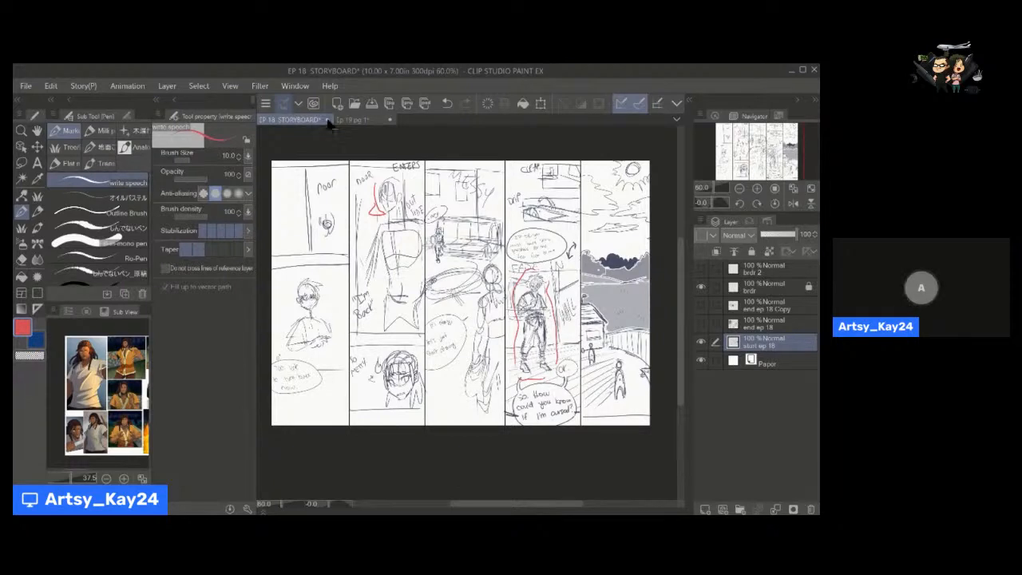
Return to the Ep 19 pg 1 document and examine the handwritten checklist up close and in context.
left_click(358, 123)
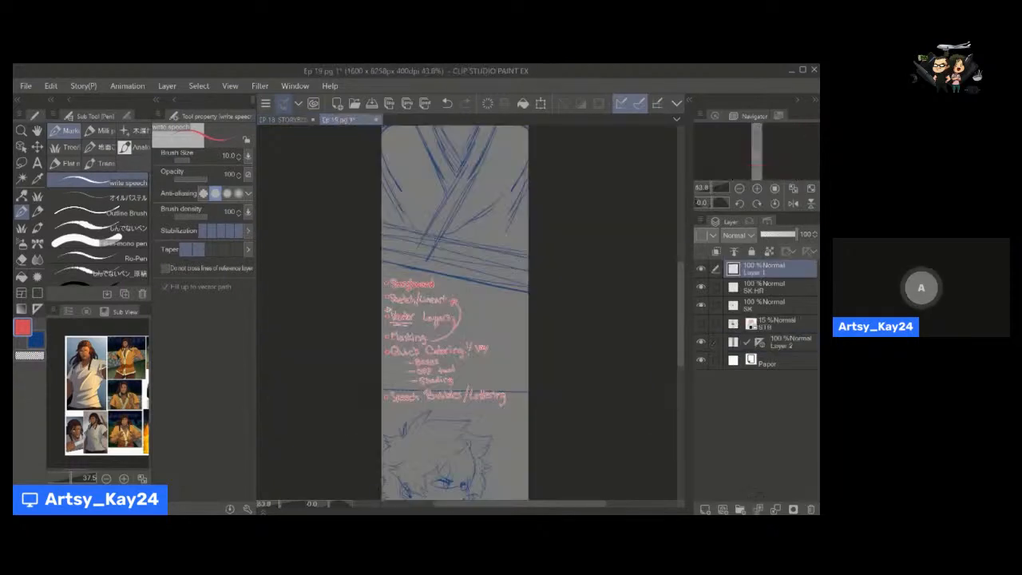
key("space")
left_click_drag(432, 310, 429, 336)
key("ctrl+space")
left_click_drag(430, 336, 463, 245)
key("space")
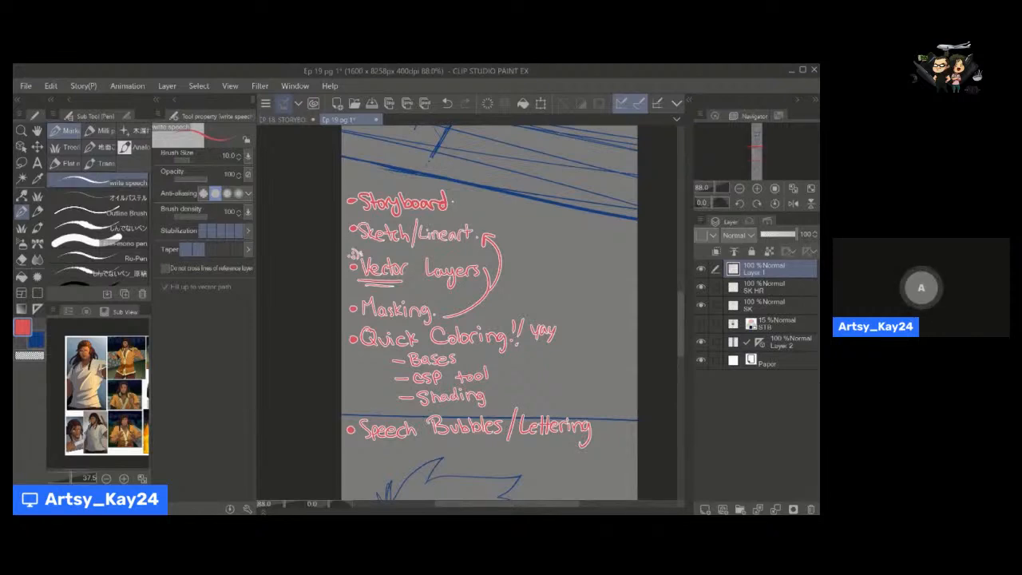
key("space")
key("alt+space")
left_click_drag(448, 261, 493, 271)
left_click(443, 296)
left_click(440, 298)
key("space")
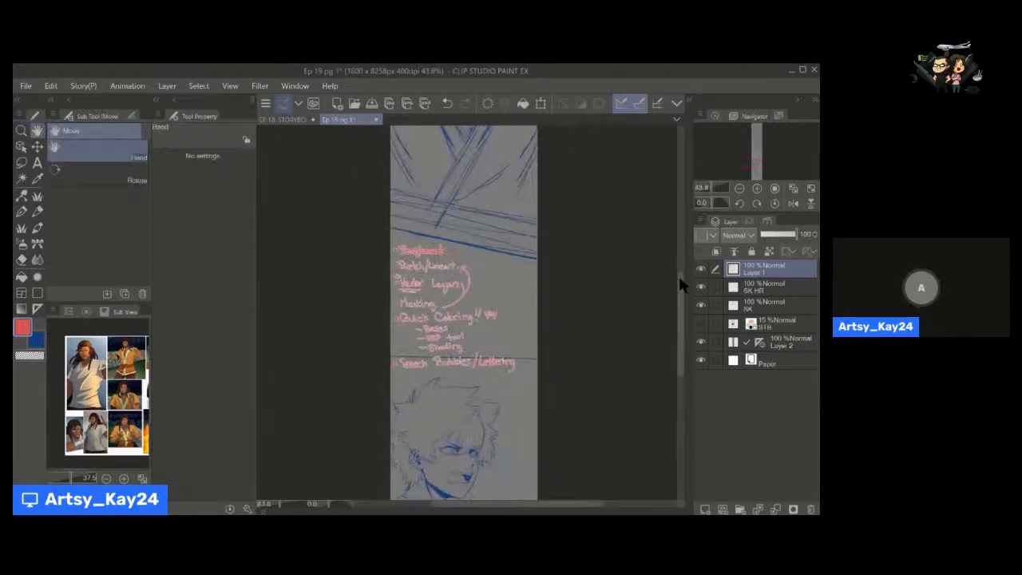
Hide the Layer 1, SK HR and SK layers.
mouse_move(679, 293)
left_mouse_down()
mouse_move(680, 310)
mouse_move(701, 313)
left_mouse_up()
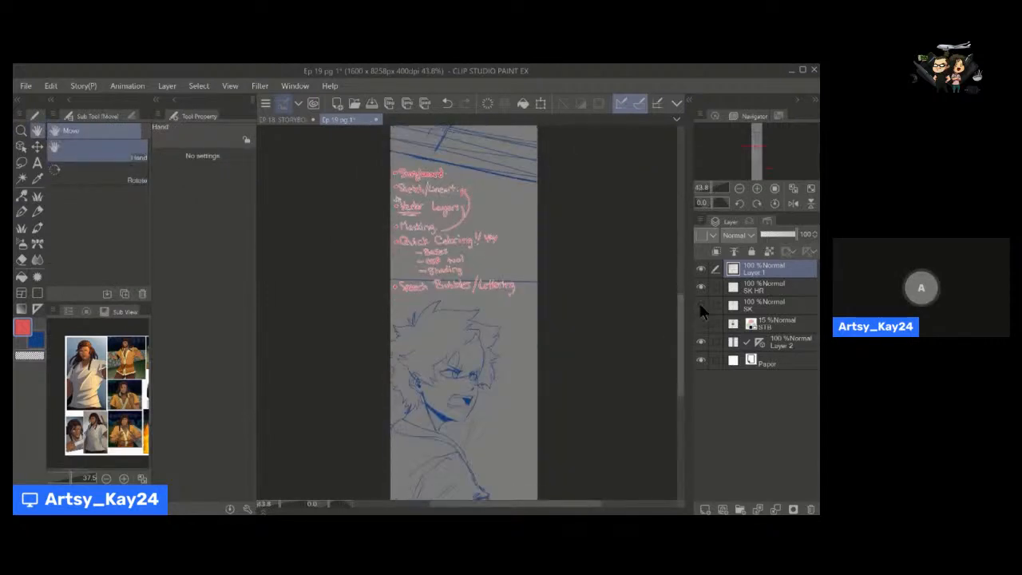
left_click(699, 305)
left_click(700, 305)
left_click_drag(701, 267, 704, 325)
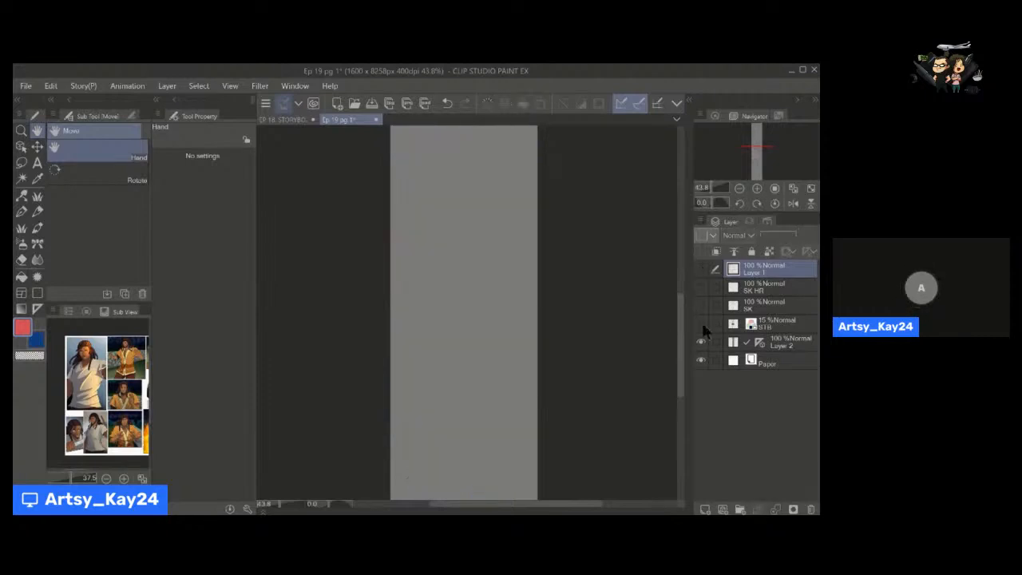
Show the STB layer and set its opacity to 87%.
left_click(702, 326)
left_click_drag(589, 285, 550, 271)
left_click(782, 328)
left_click(790, 235)
Examine the rough STB storyboard sketch across the full length of the page.
left_click_drag(544, 283, 506, 424)
left_click_drag(547, 373, 526, 379)
left_click_drag(518, 375, 502, 365)
left_click_drag(477, 271, 473, 283)
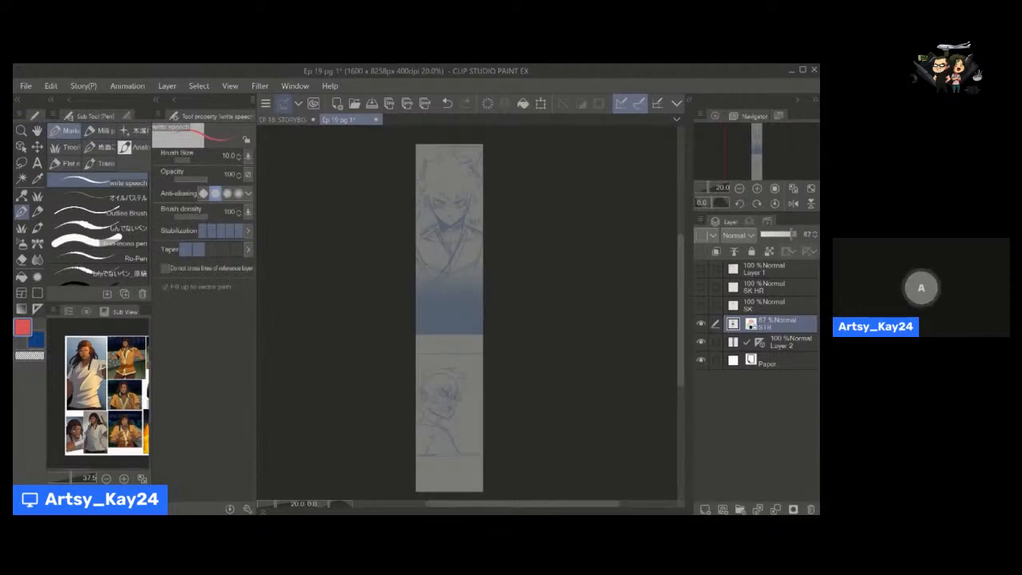
left_click_drag(452, 254, 436, 263)
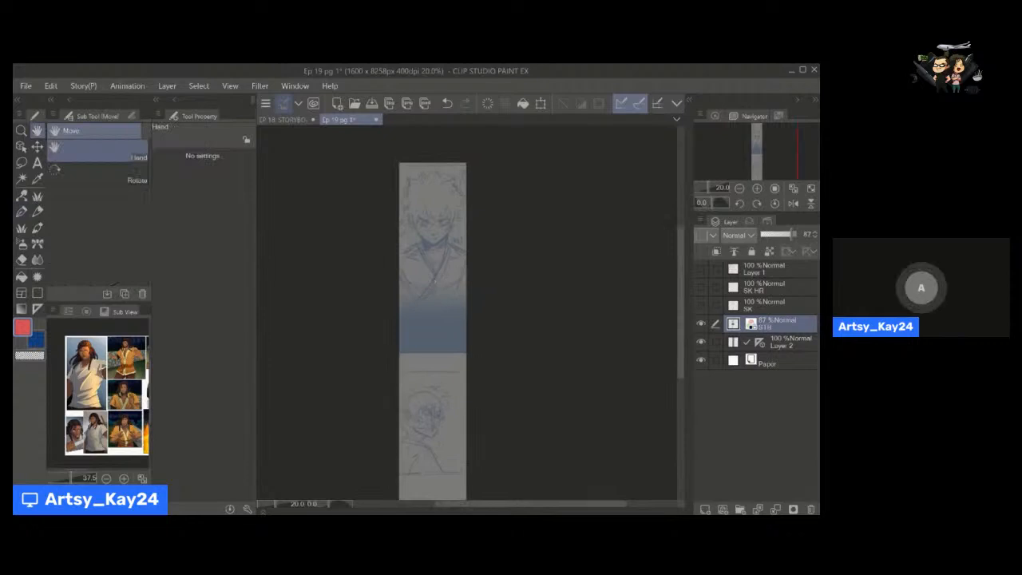
mouse_move(446, 303)
left_mouse_down()
mouse_move(433, 269)
mouse_move(440, 285)
left_mouse_up()
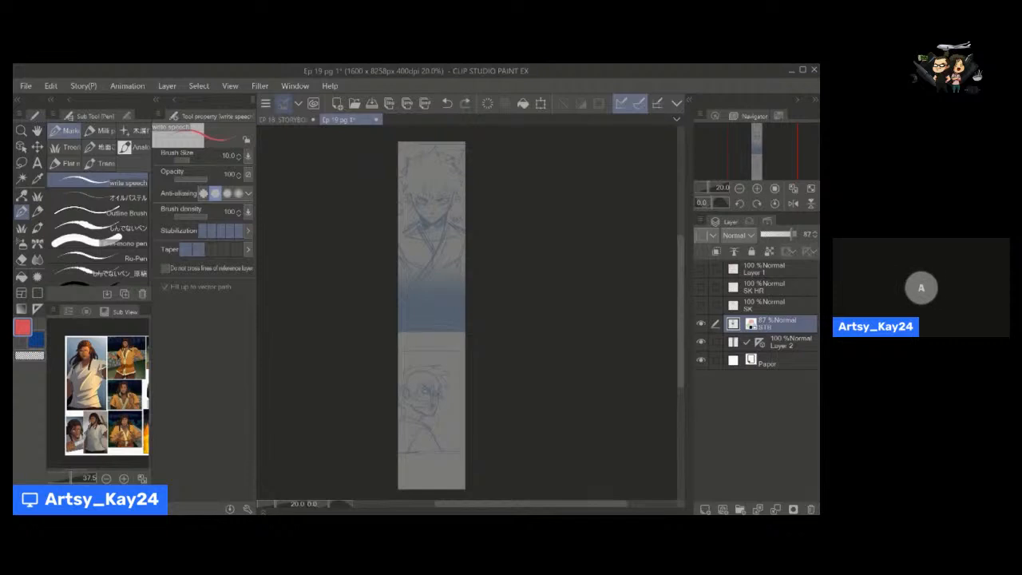
Try the STB layer at 15% opacity and undo the change.
left_click_drag(793, 235, 764, 235)
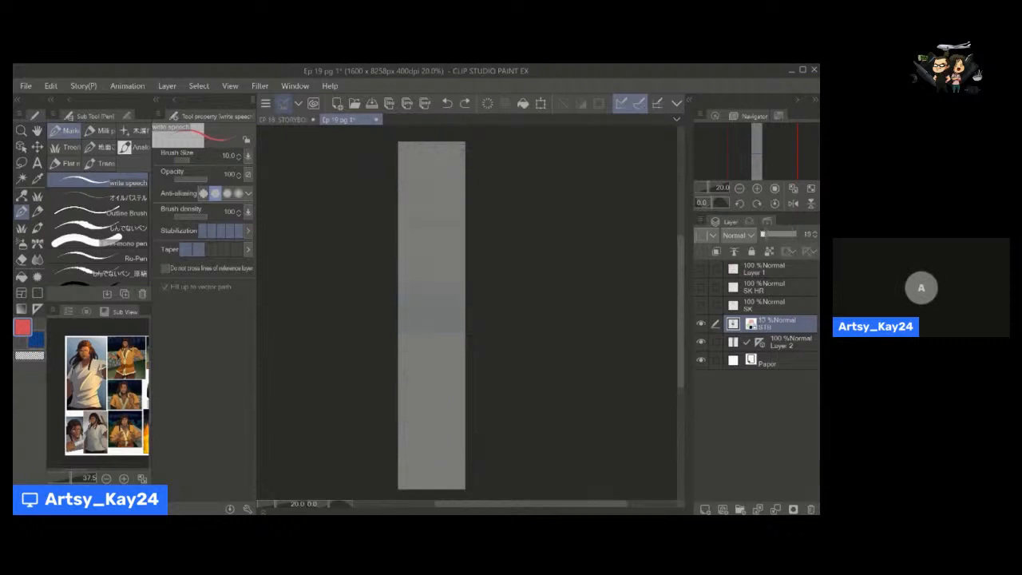
left_click(449, 103)
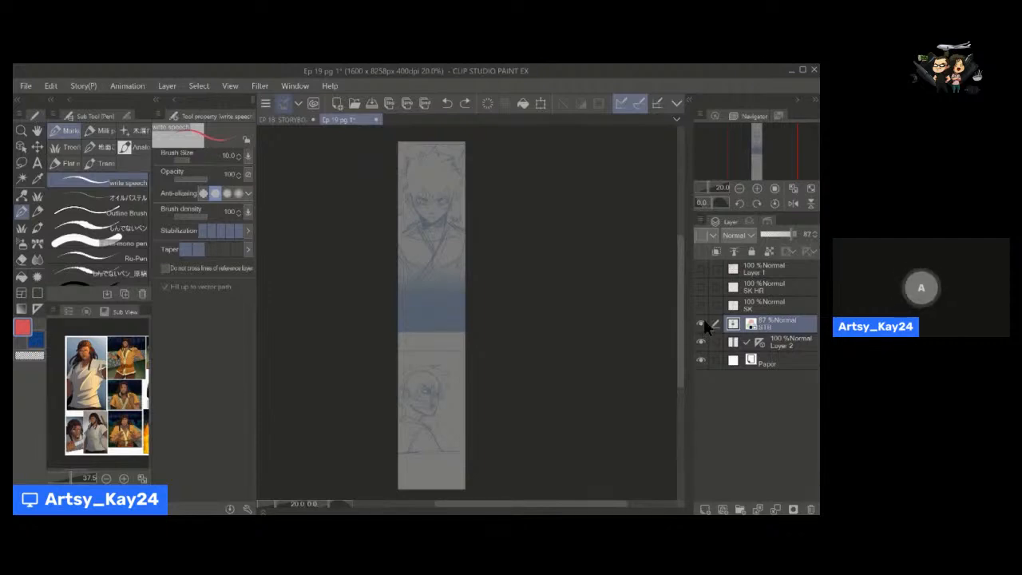
Hide the STB layer and show the SK and SK HR sketch layers.
left_click(700, 321)
left_click(703, 287)
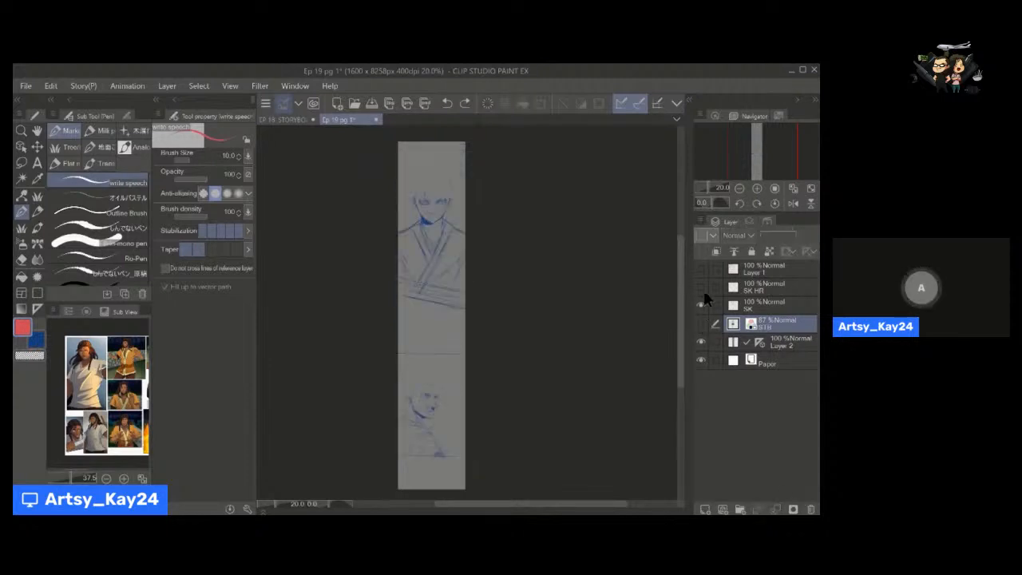
Examine the blue sketch of the front-facing character in the page's upper panel.
key("space")
left_click_drag(435, 228, 476, 319)
key("alt+space")
key("space")
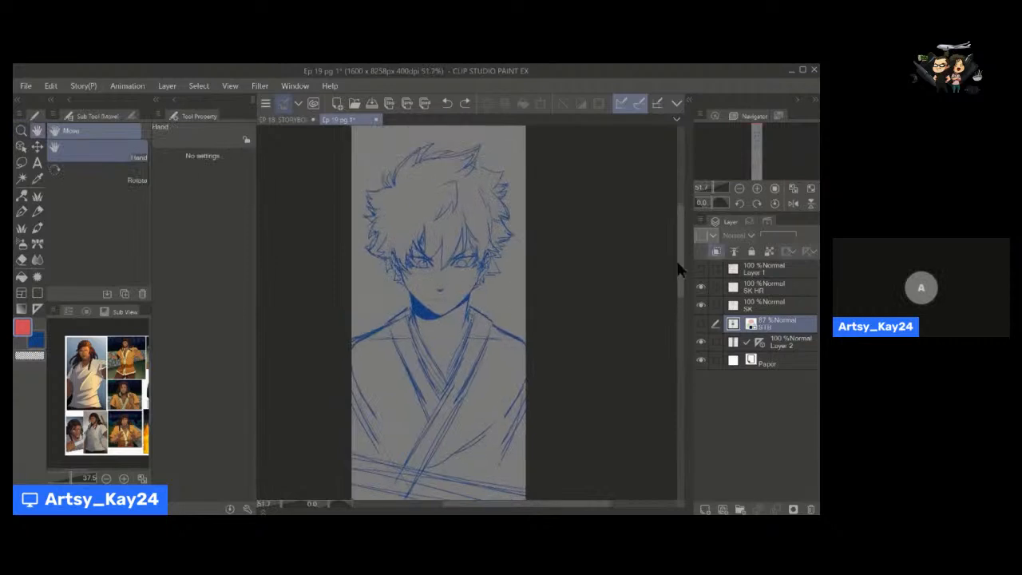
key("alt+space")
left_click_drag(538, 384, 533, 360)
key("space")
key("alt+space")
left_click_drag(462, 246, 476, 290)
key("space")
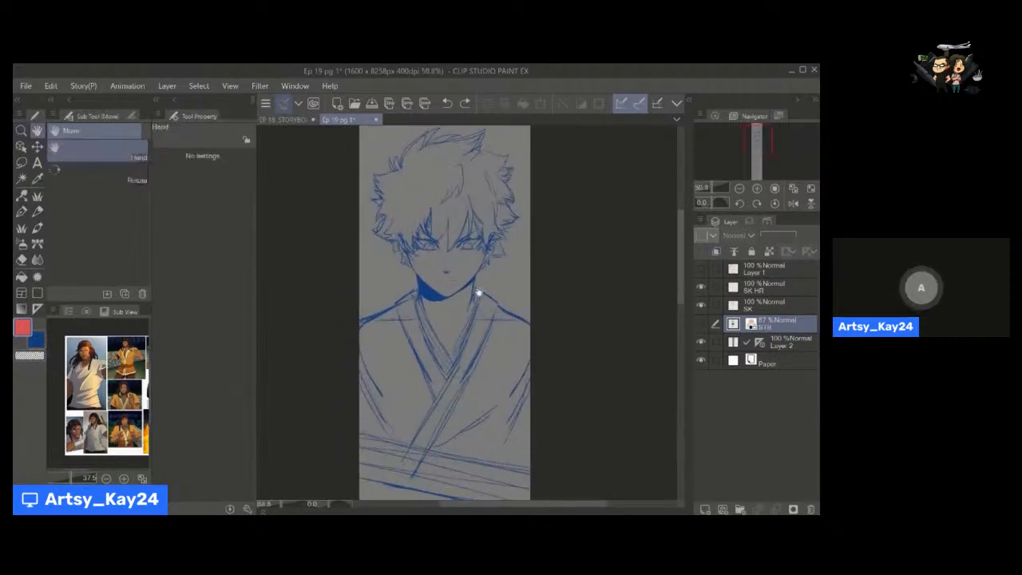
scroll(680, 226, "up", 3)
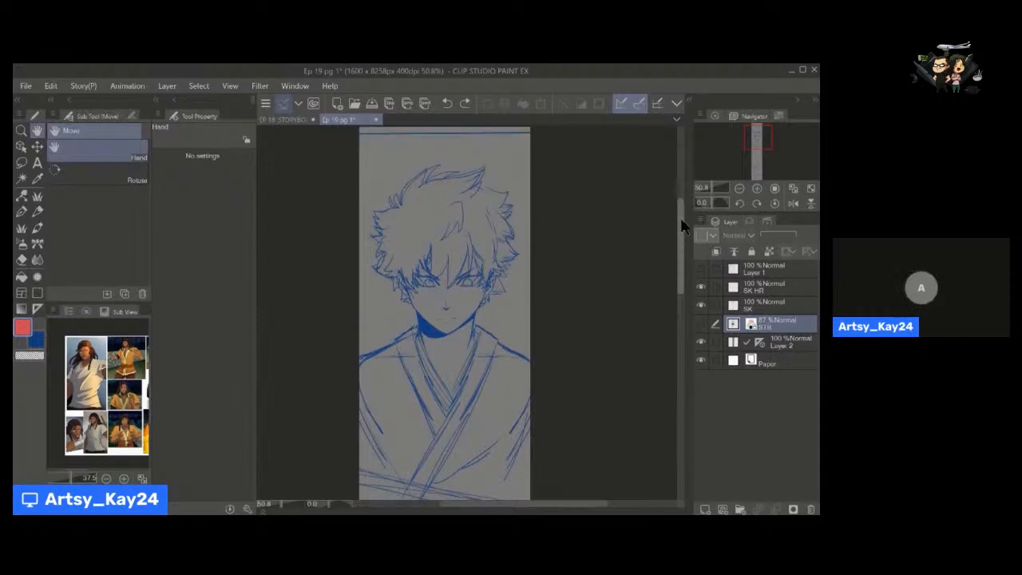
scroll(682, 227, "down", 5)
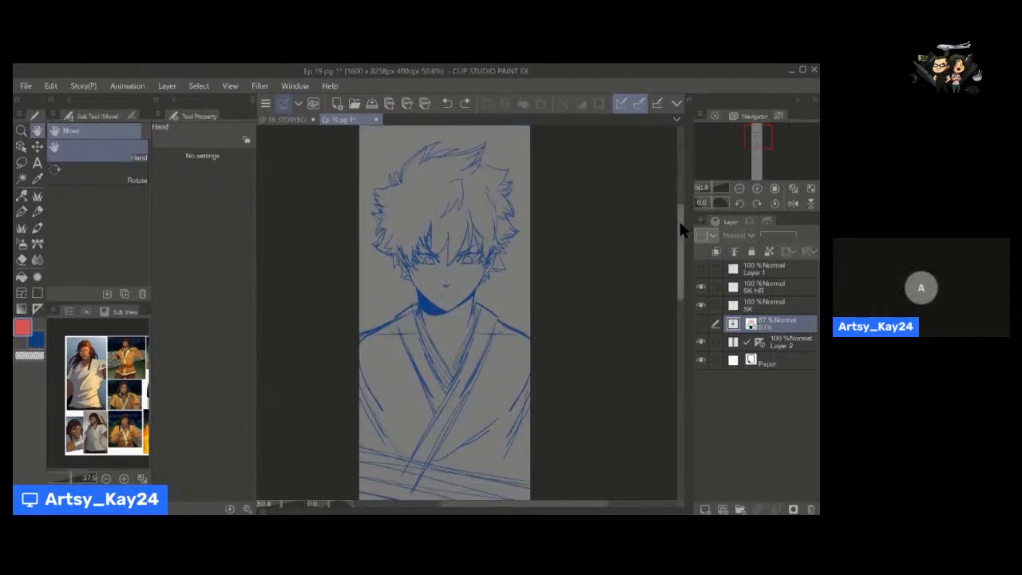
Go to the shouting character's panel and make the SK layer active.
left_click_drag(682, 253, 680, 344)
mouse_move(467, 341)
left_mouse_down()
mouse_move(472, 363)
mouse_move(467, 355)
left_mouse_up()
key("alt+space")
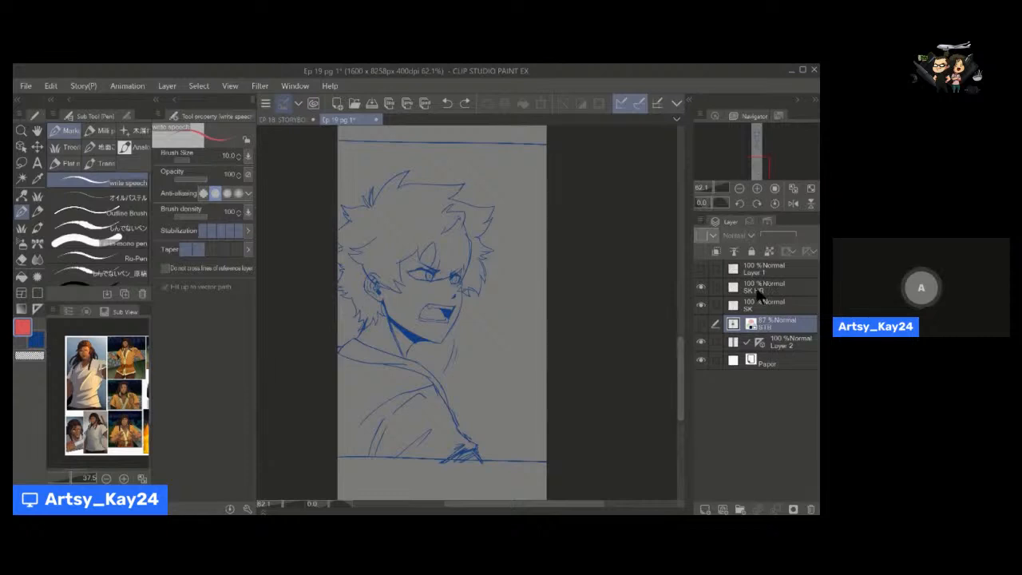
left_click_drag(679, 340, 679, 336)
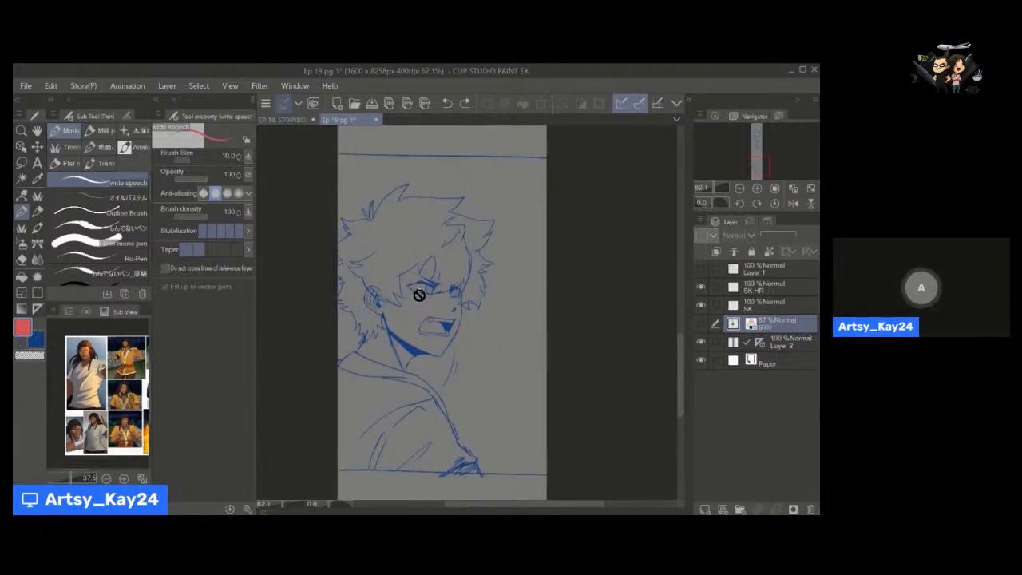
left_click(769, 307)
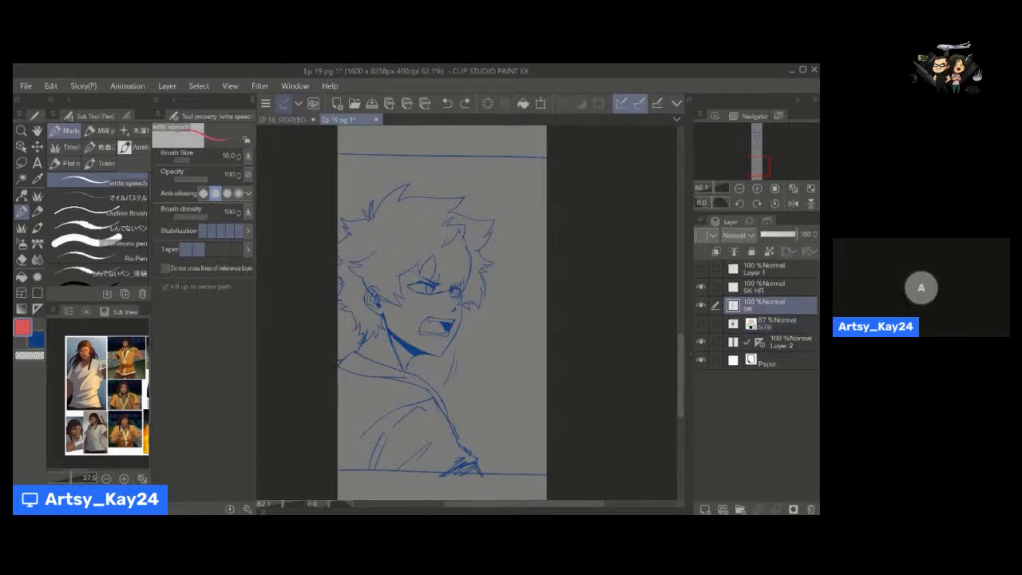
Look over the shouting character's panel and the page layout around it.
scroll(681, 352, "up", 1)
scroll(683, 357, "up", 3)
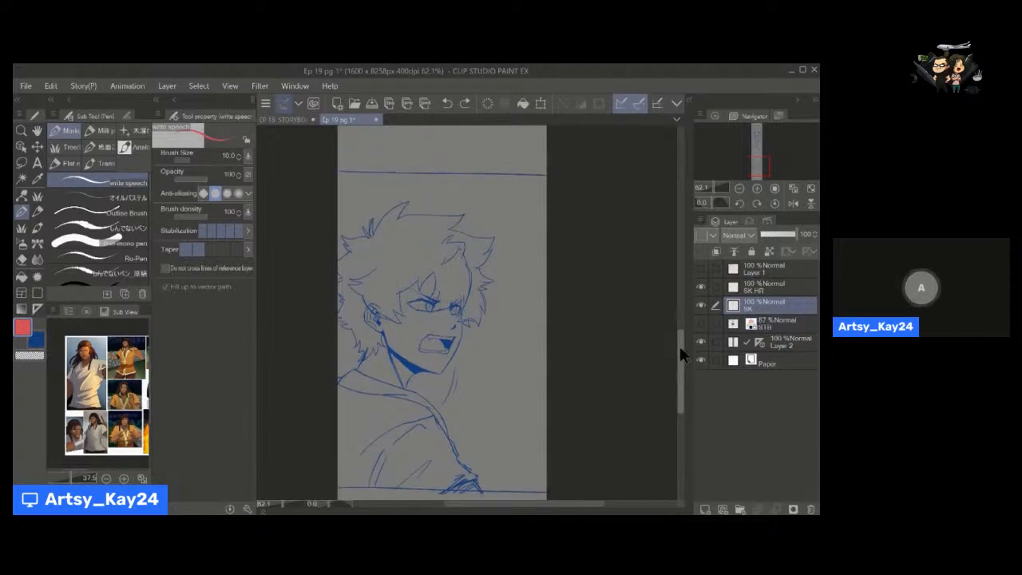
scroll(681, 357, "down", 4)
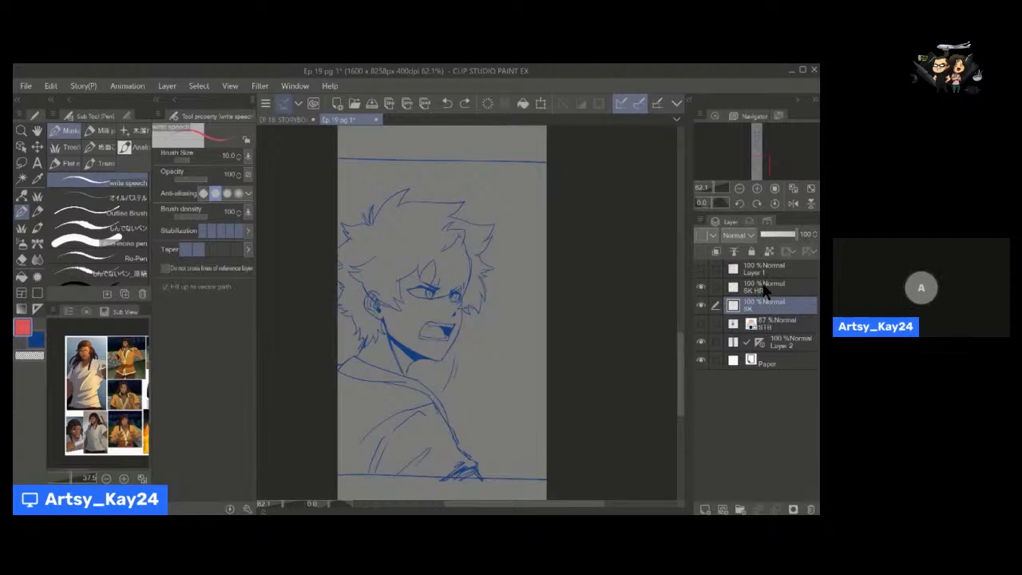
left_click_drag(680, 348, 679, 339)
key("alt+space")
mouse_move(555, 341)
left_mouse_down()
mouse_move(574, 339)
mouse_move(554, 306)
mouse_move(568, 335)
mouse_move(556, 315)
mouse_move(566, 325)
mouse_move(547, 341)
left_mouse_up()
key("space")
key("alt+space")
key("space")
key("alt+space")
key("space")
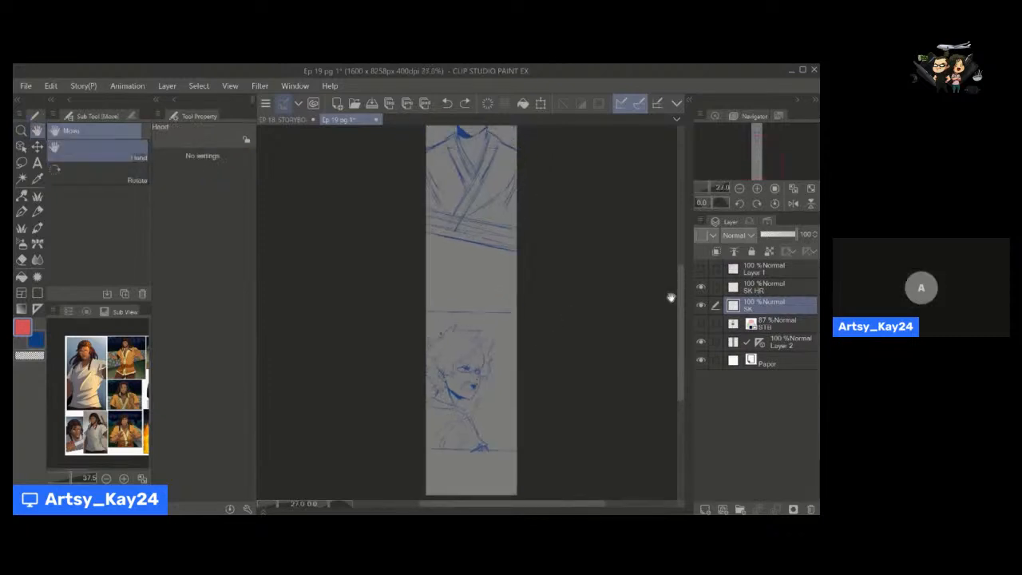
mouse_move(678, 302)
left_mouse_down()
mouse_move(678, 276)
mouse_move(689, 307)
left_mouse_up()
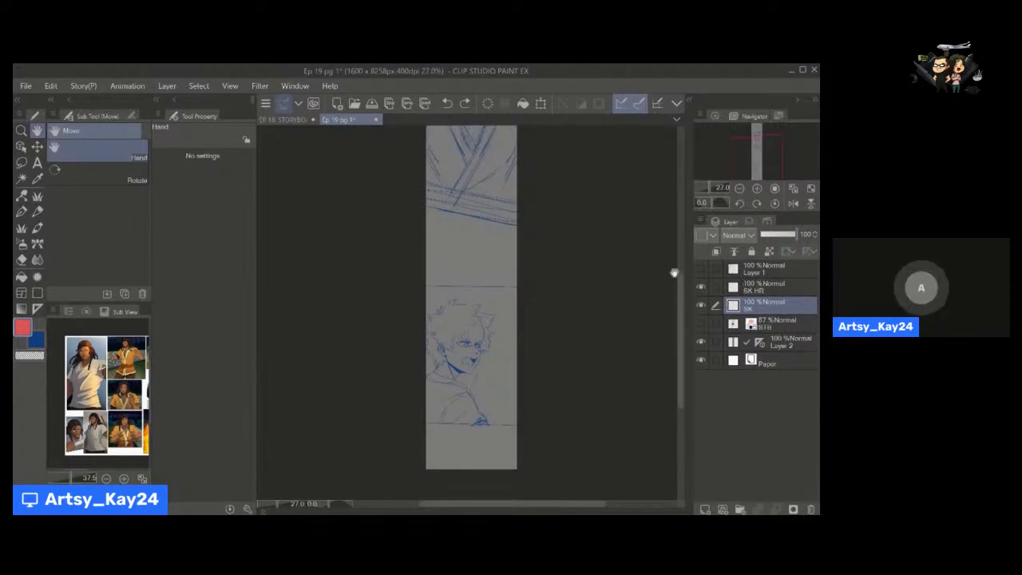
Show Layer 1 with the red checklist again and return to the Pen tool.
left_click(702, 269)
key("p")
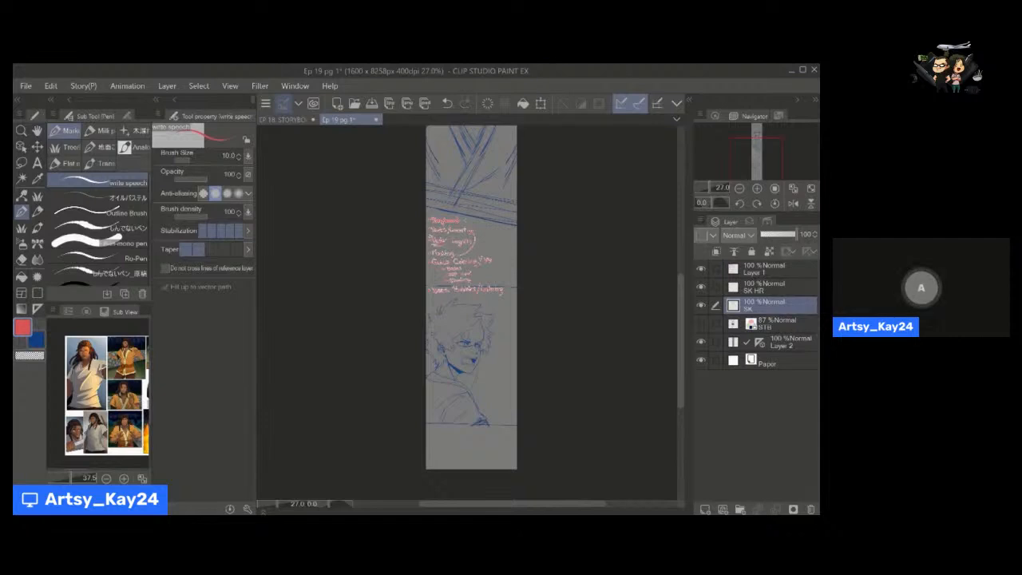
Make Layer 1 active and hide its red checklist, leaving only the blue sketches on the page.
left_click(767, 274)
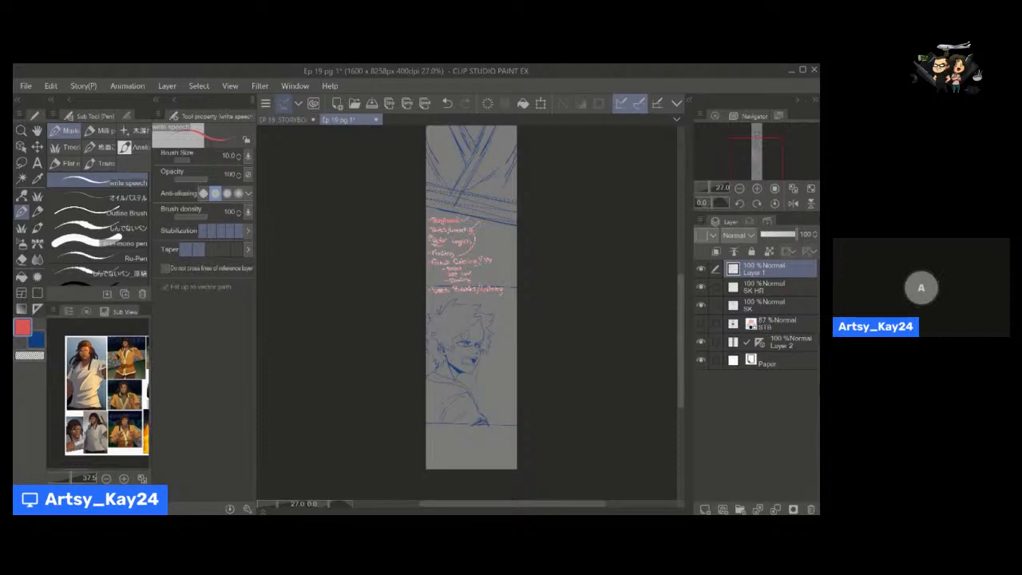
left_click(702, 269)
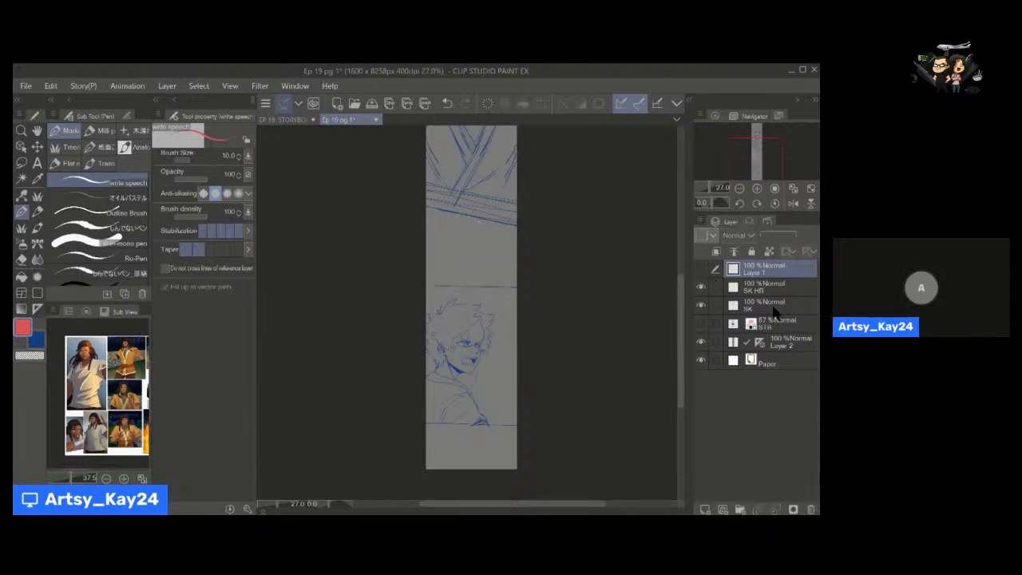
key("space")
left_click_drag(575, 264, 559, 329)
key("alt+space")
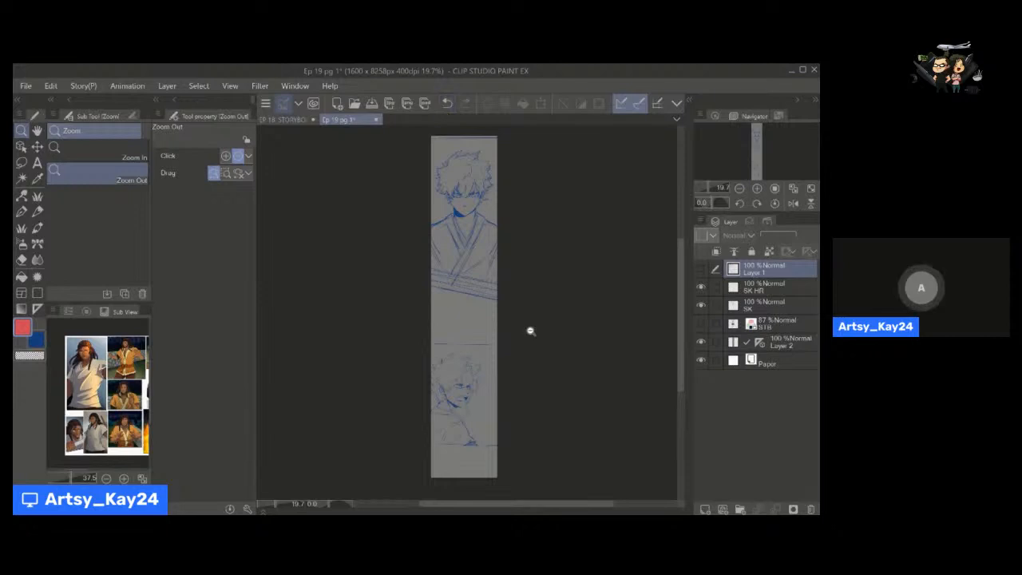
key("space")
left_click_drag(529, 331, 527, 346)
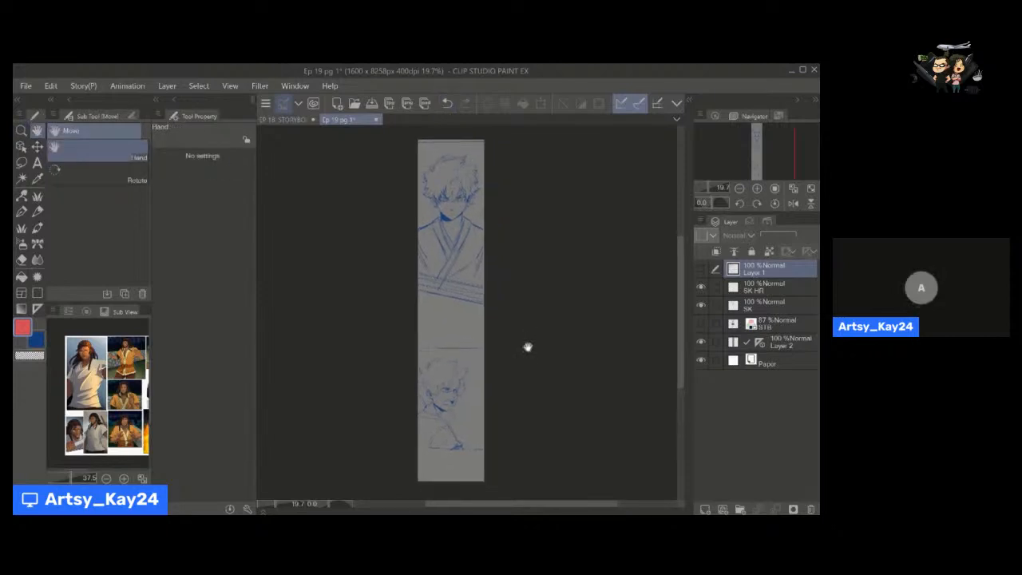
key("p")
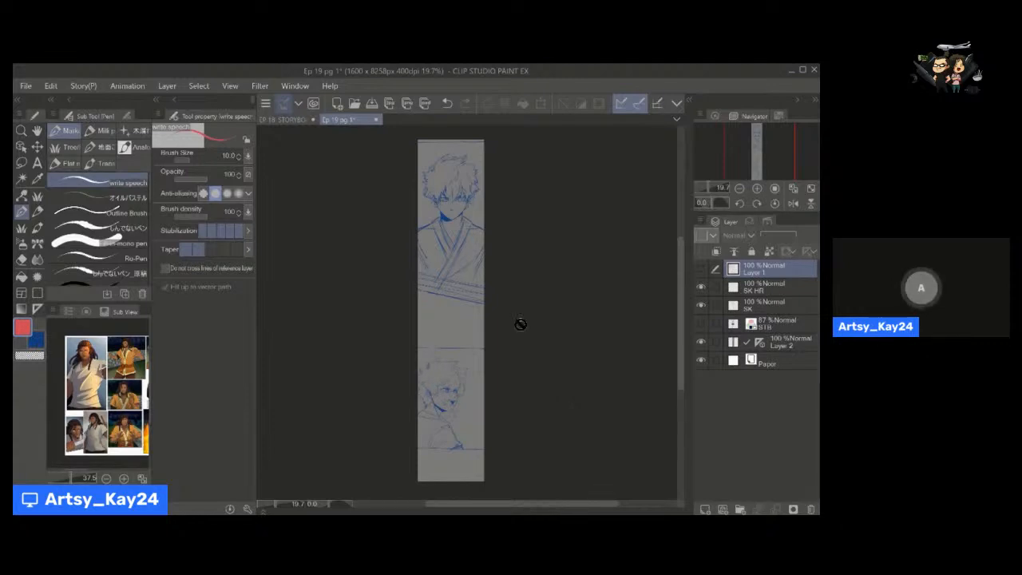
Look over the two sketched panels and the front-facing character in the upper panel.
key("space")
left_click_drag(457, 330, 469, 304)
key("ctrl+space")
left_click(440, 308)
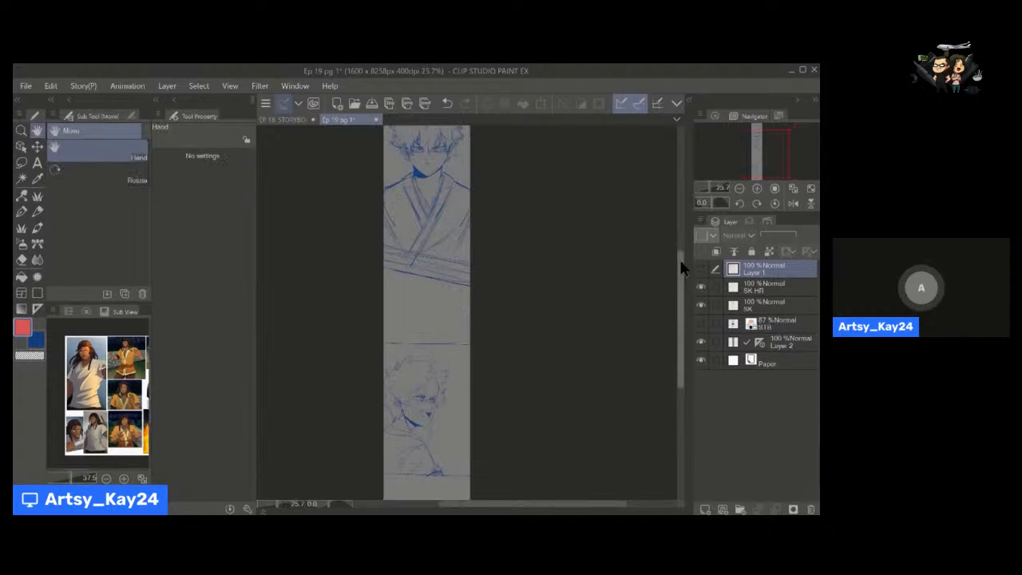
scroll(680, 257, "up", 5)
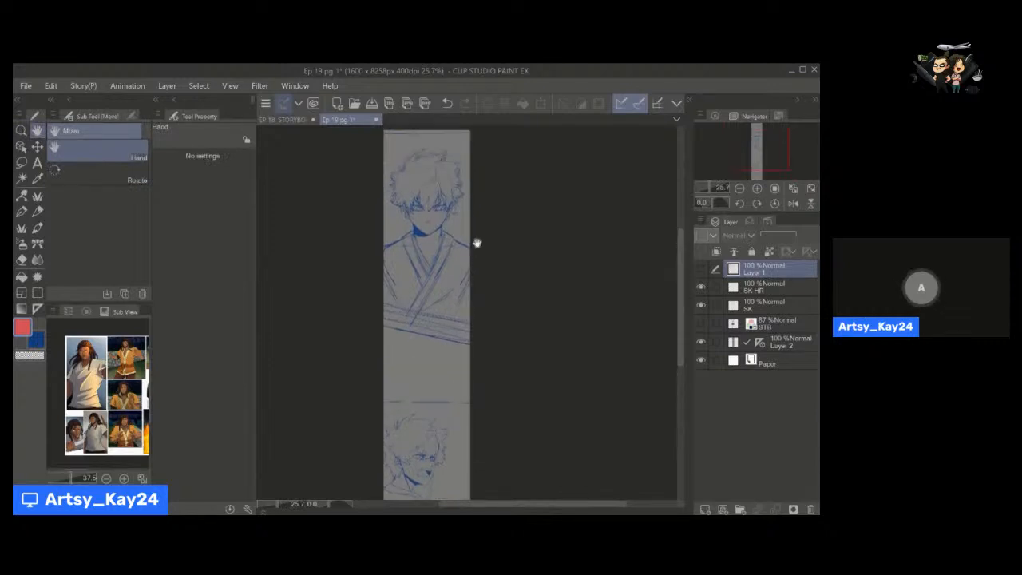
key("ctrl+space")
left_click_drag(465, 242, 502, 329)
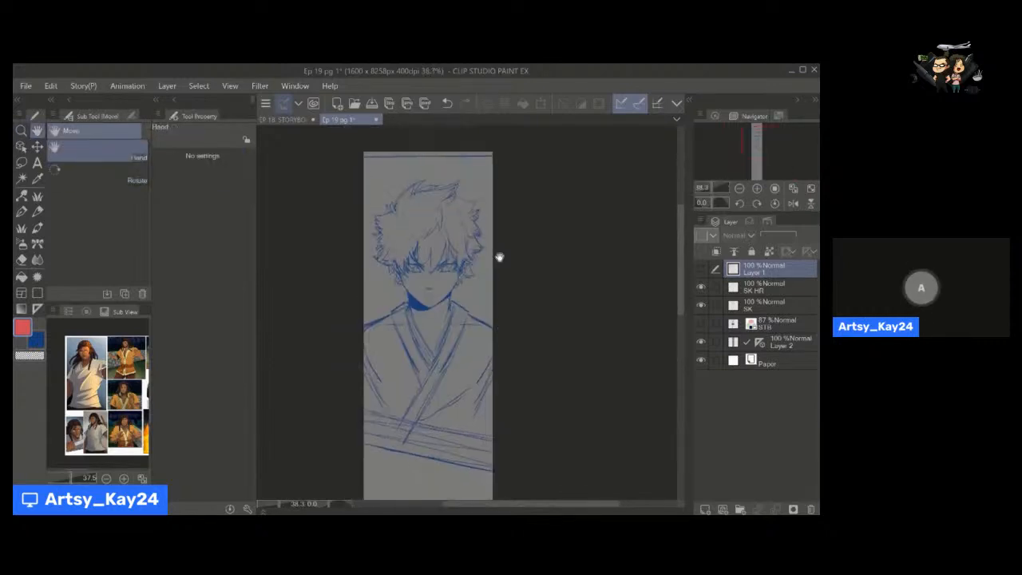
scroll(501, 280, "down", 1)
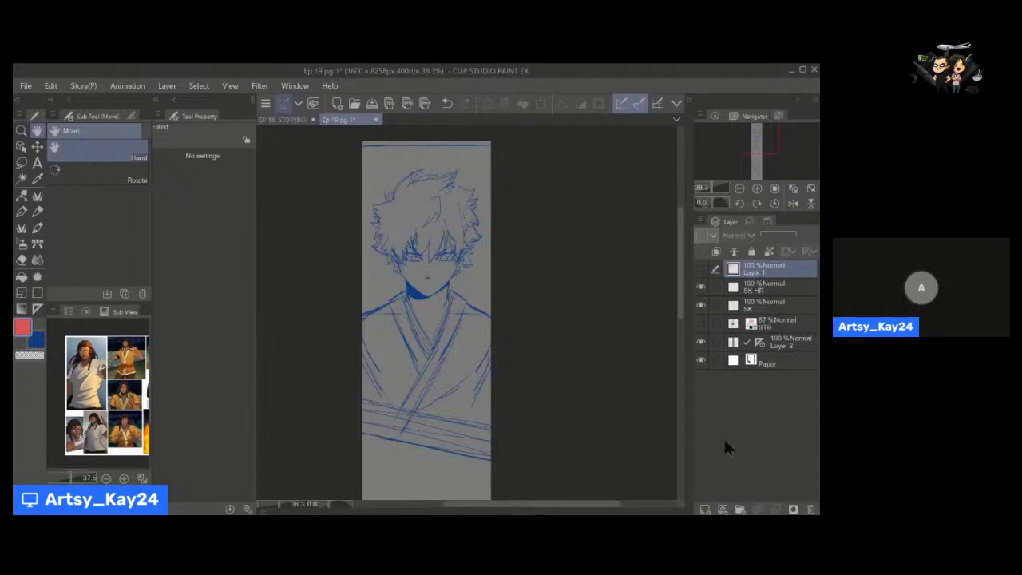
Add two vector layers above Layer 1, make Layer 3 active and hide the SK and SK HR layers.
left_click(723, 508)
left_click(723, 509)
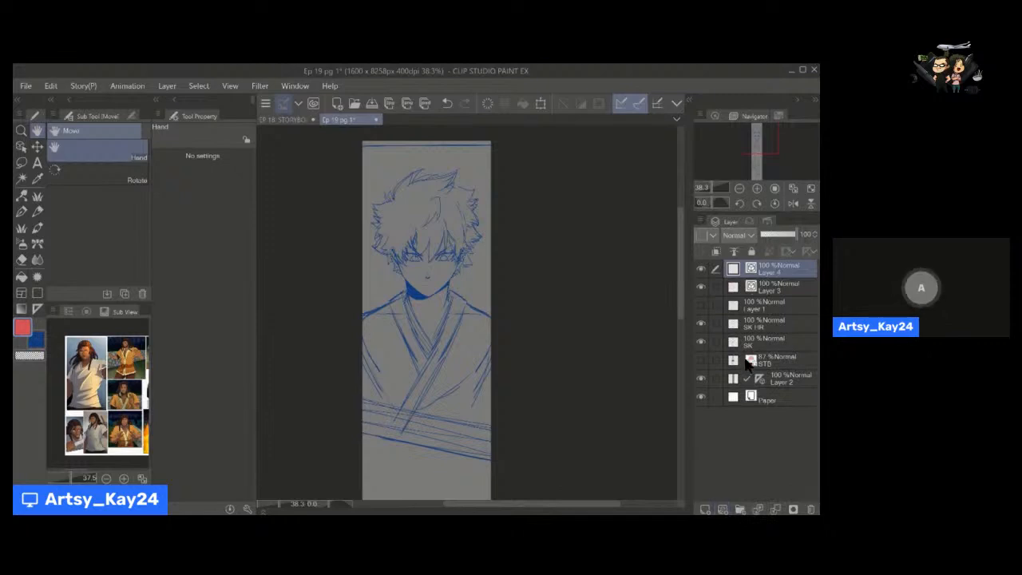
left_click(770, 292)
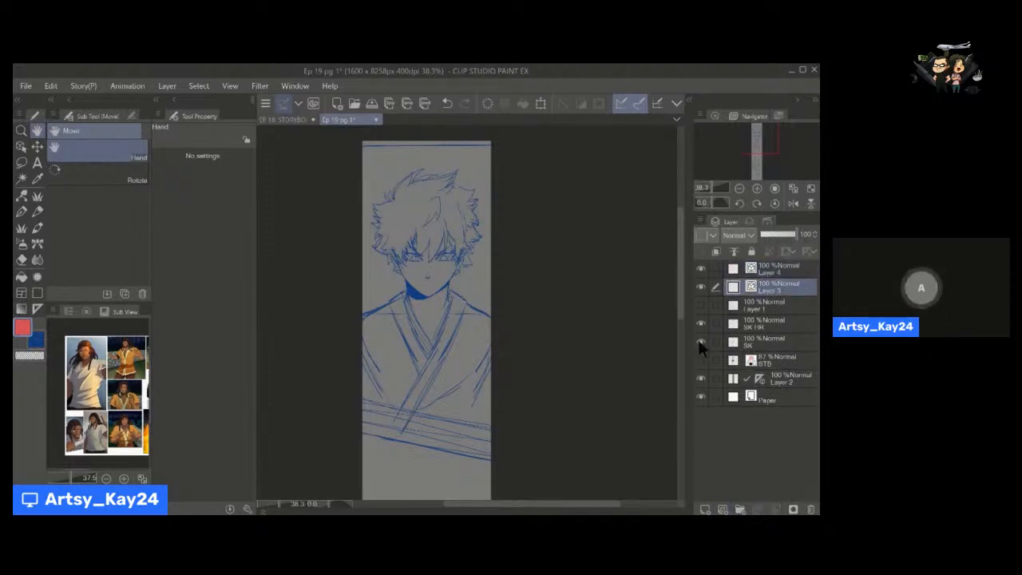
left_click_drag(701, 343, 701, 324)
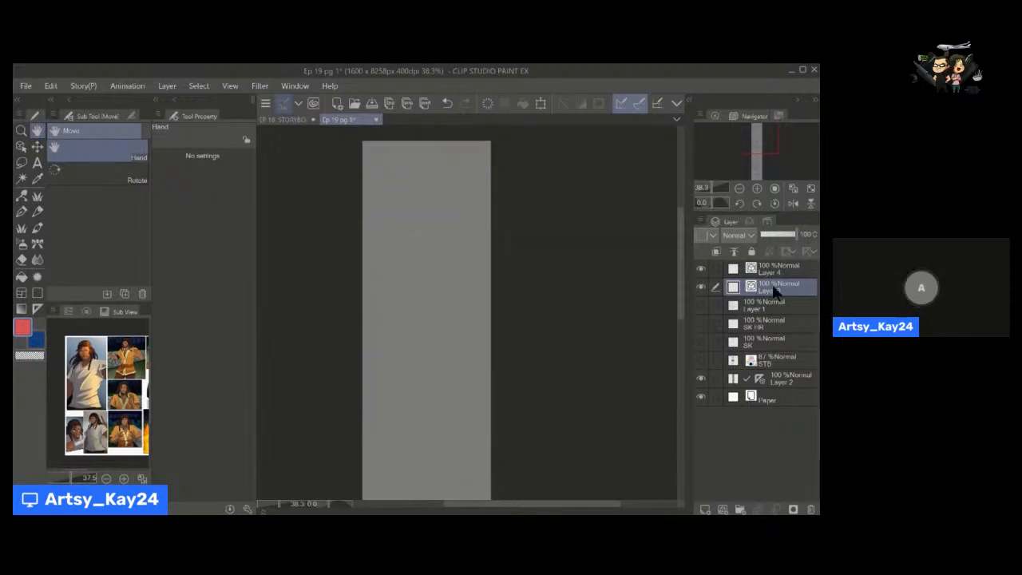
Pick a near-black drawing color from the Sub View reference image.
key("slash")
left_click_drag(387, 278, 406, 274)
left_click(140, 386)
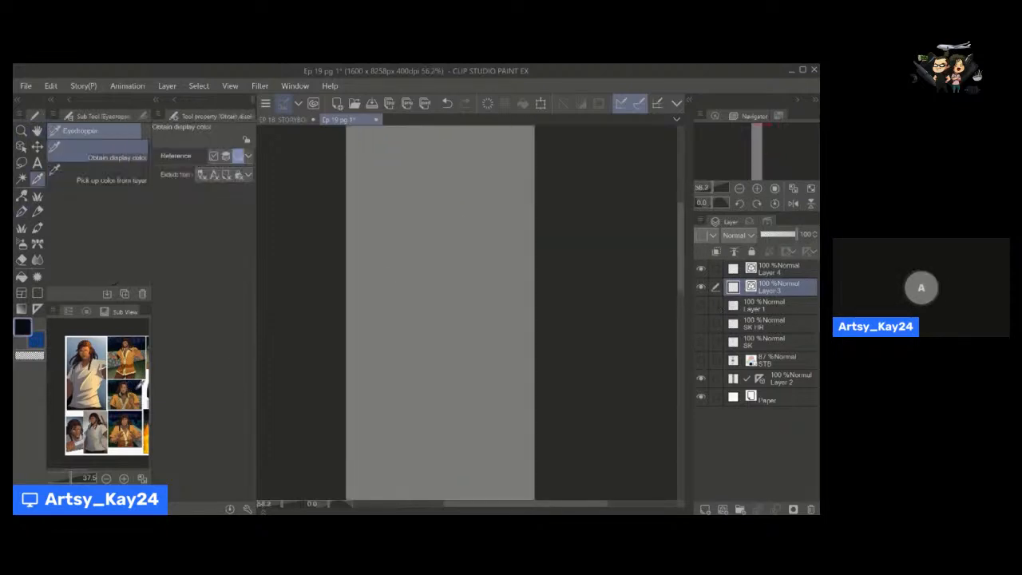
Draw a small smiley face on Layer 3 with the write speech pen at brush size 15.
key("p")
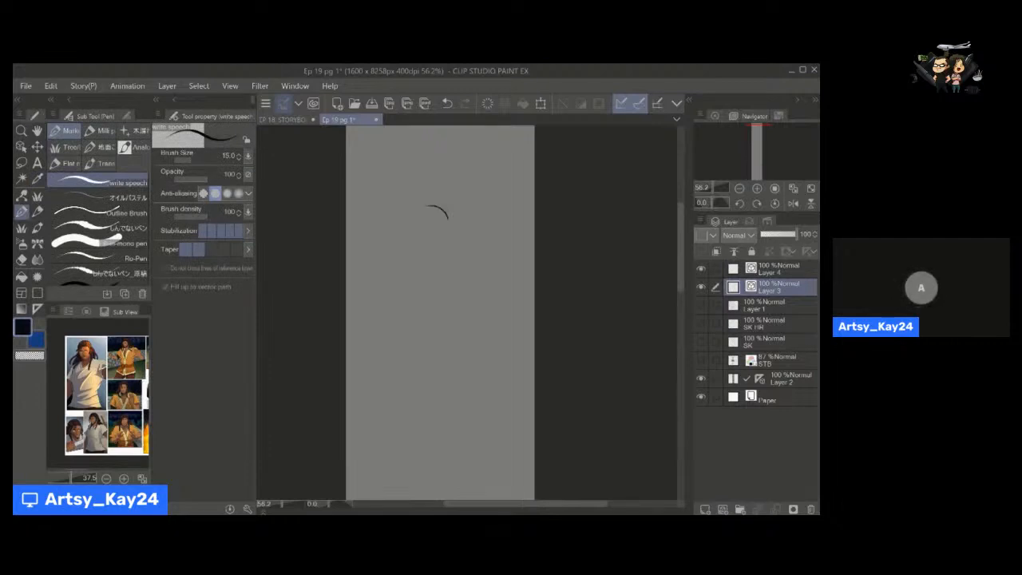
mouse_move(448, 219)
left_mouse_down()
mouse_move(388, 250)
mouse_move(423, 272)
mouse_move(438, 259)
mouse_move(440, 303)
mouse_move(453, 287)
left_mouse_up()
key("ctrl+z")
left_click(421, 270)
left_click(453, 288)
Lasso the smiley face, scale it to 240 percent, move it up the page and deselect it.
key("m")
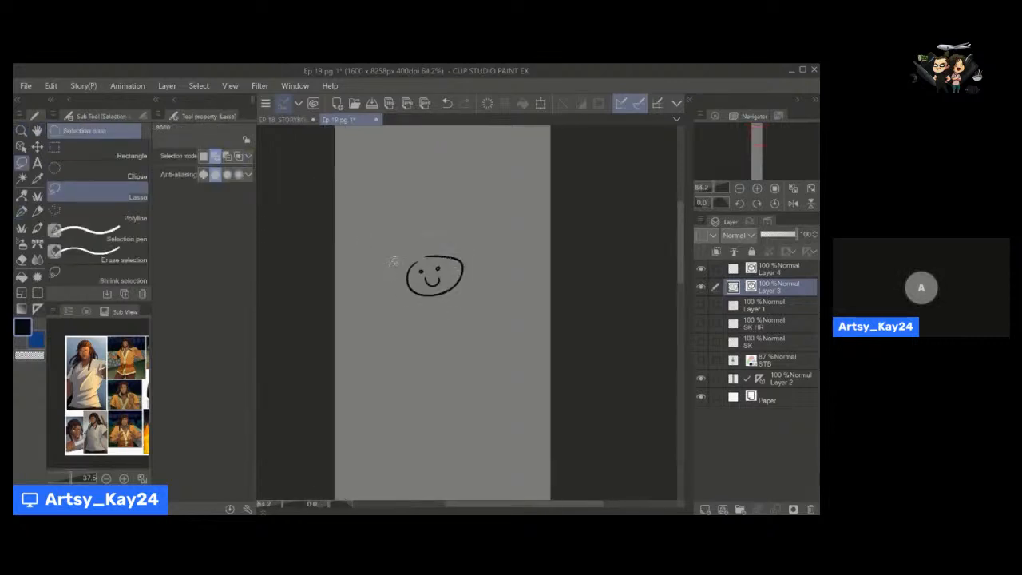
left_click_drag(393, 262, 394, 267)
left_click(462, 335)
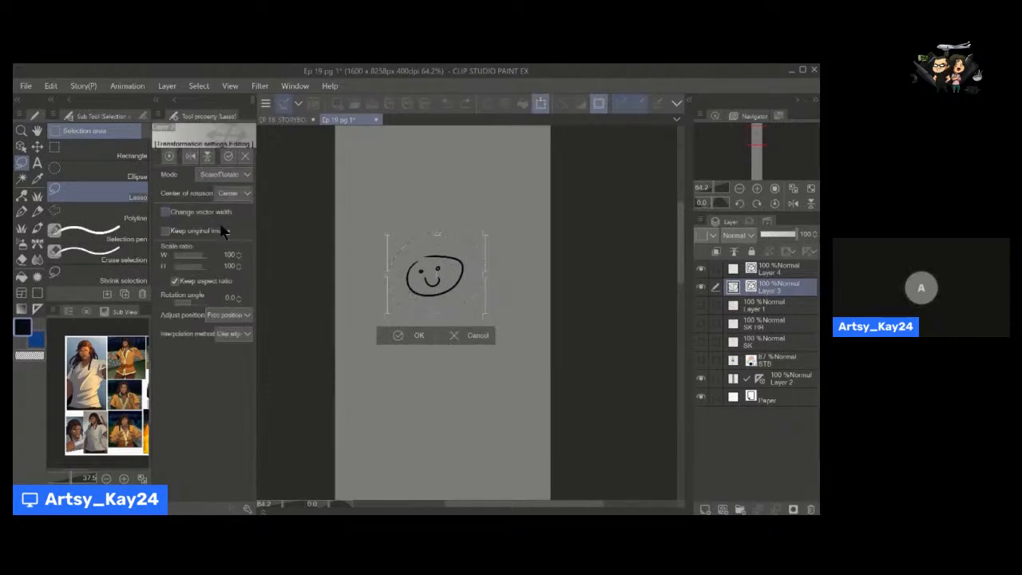
left_click_drag(436, 313, 446, 431)
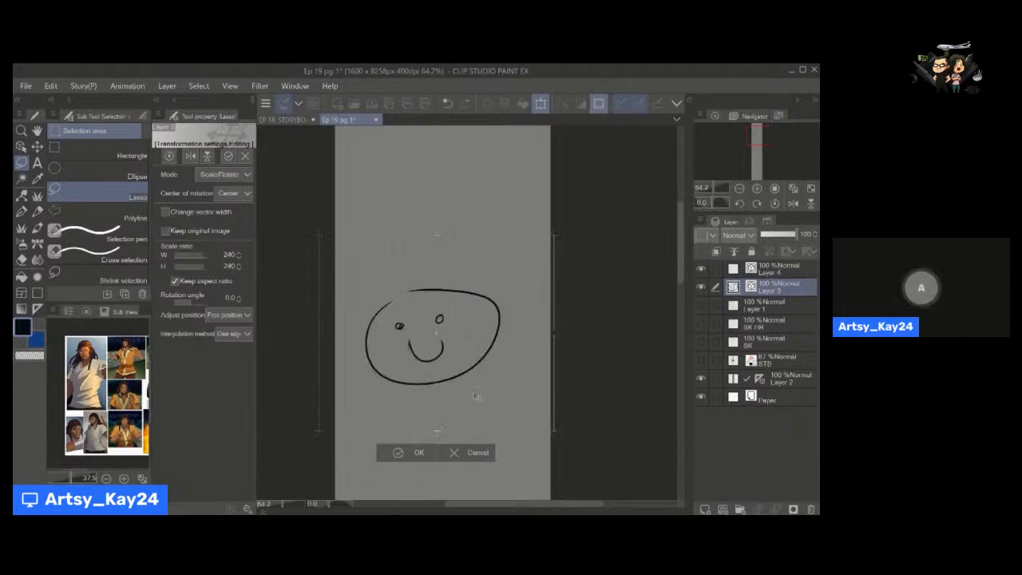
left_click_drag(478, 397, 481, 318)
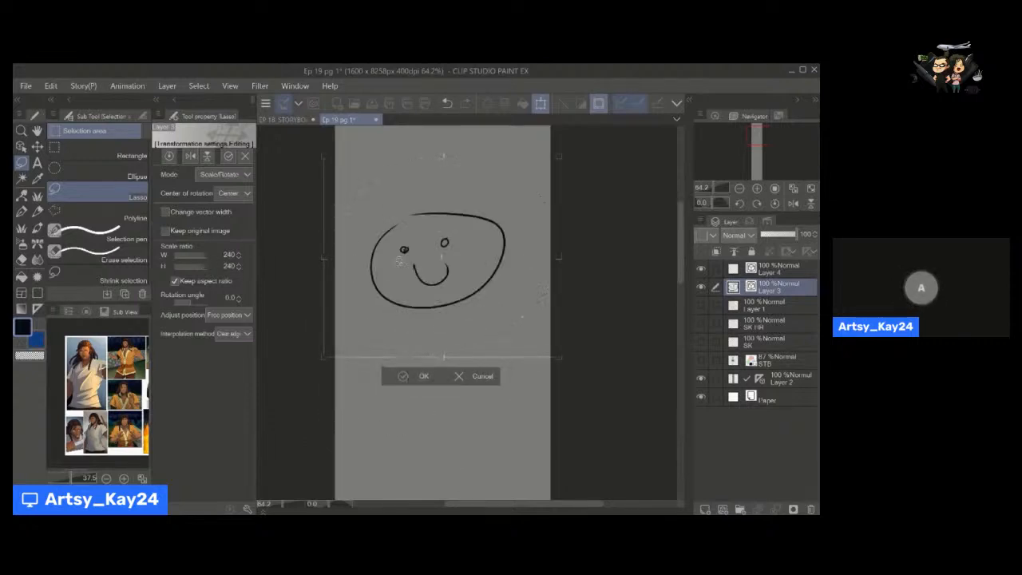
left_click(412, 378)
left_click(310, 376)
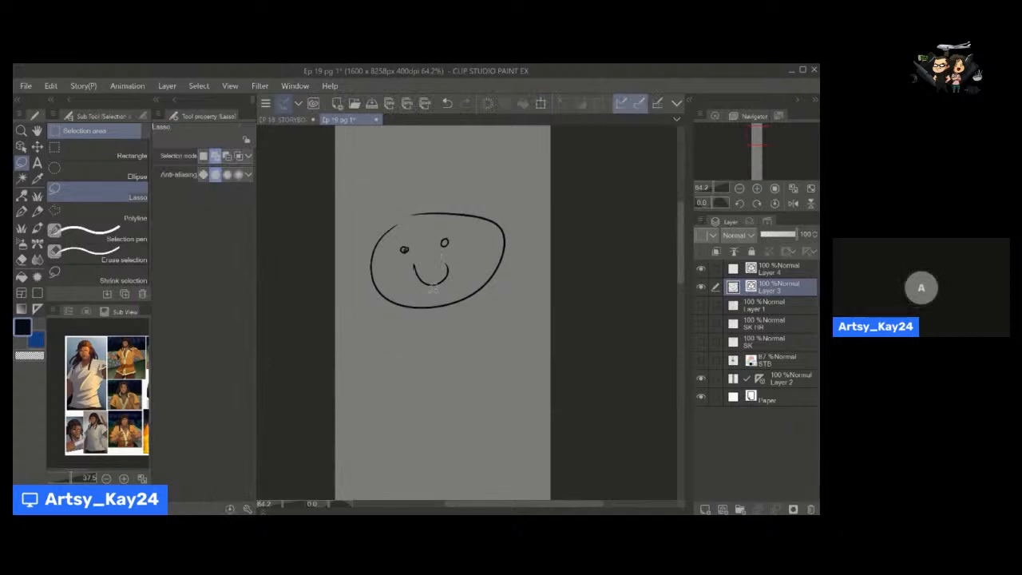
Reshape the smiley face's round outline into a squarish shape with the Pinch vector line tool, pulling out four corners and the upper edge.
left_click(22, 196)
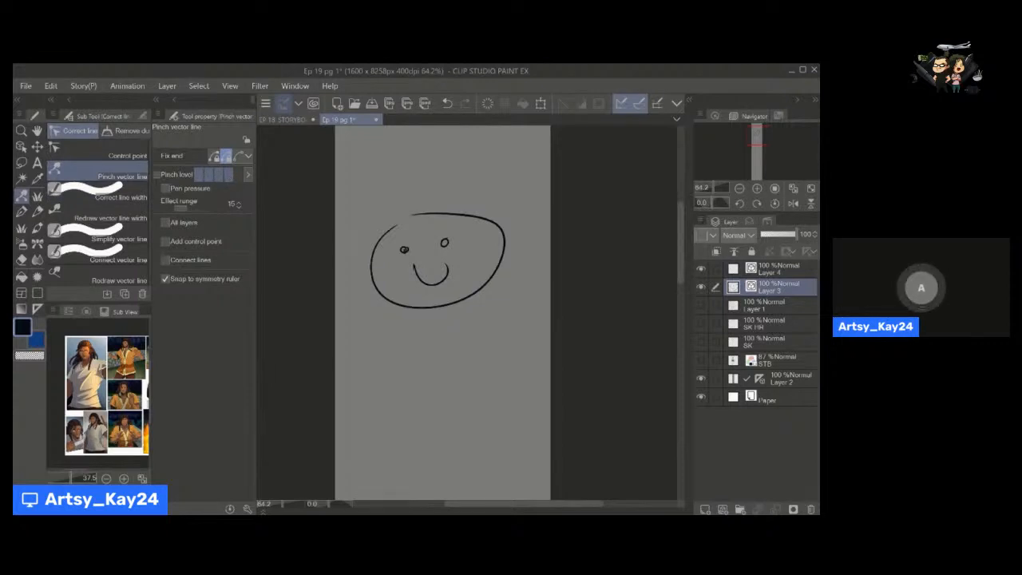
left_click_drag(431, 308, 431, 338)
key("ctrl+z")
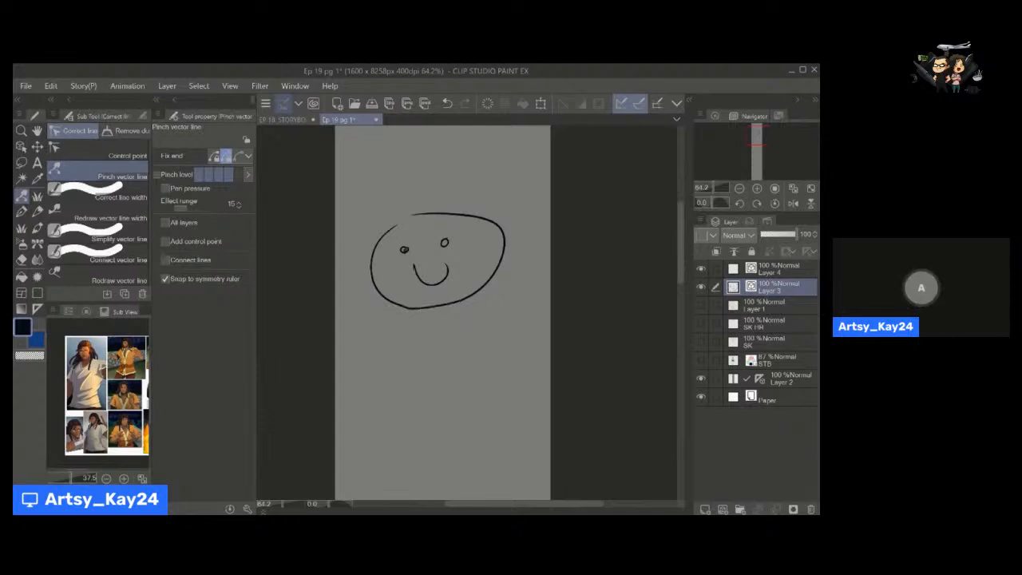
left_click_drag(383, 296, 368, 313)
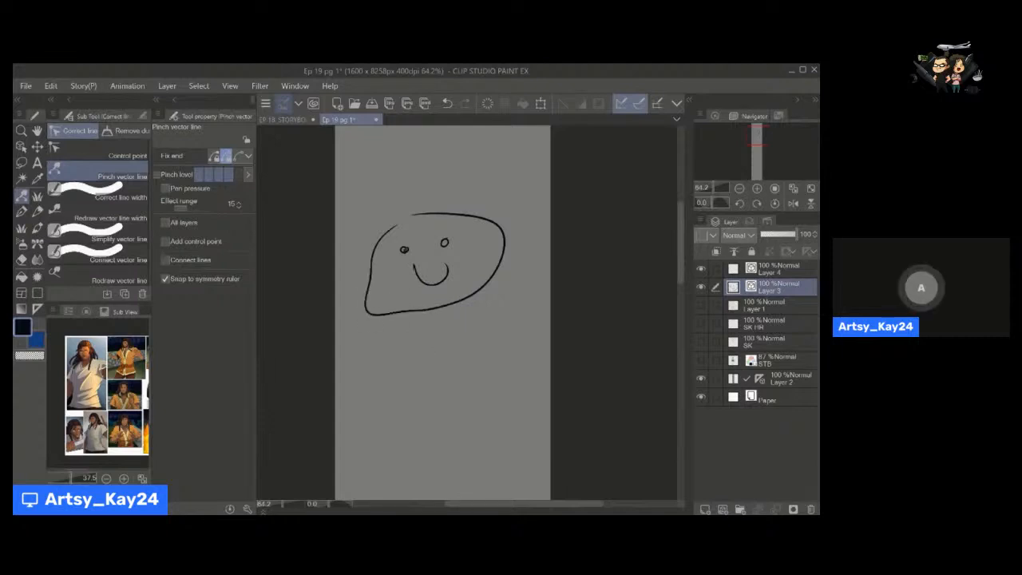
left_click_drag(488, 281, 510, 305)
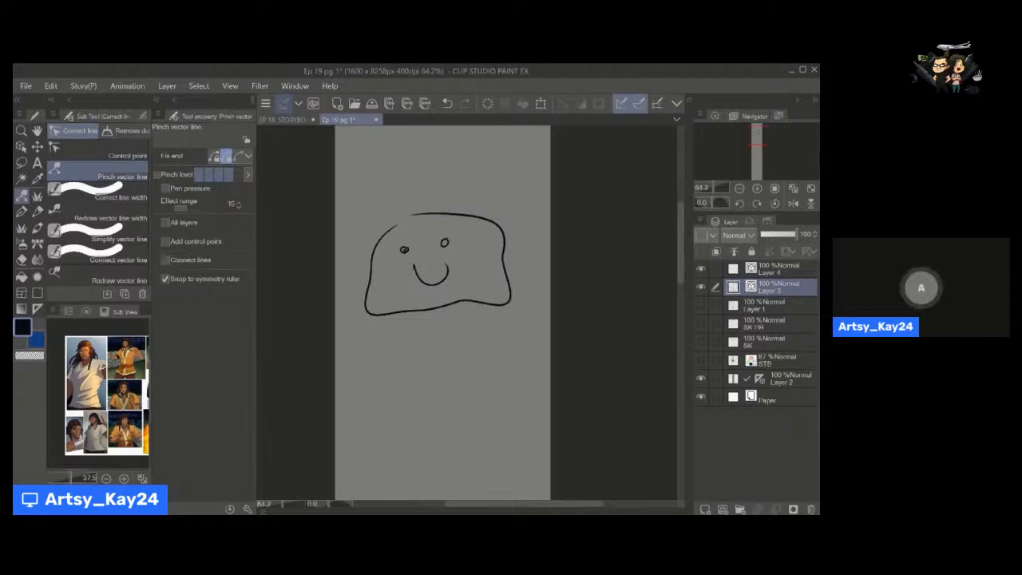
left_click_drag(495, 220, 511, 200)
left_click_drag(380, 235, 366, 218)
left_click_drag(437, 214, 434, 196)
Draw an angular jaw with a short mouth line below the squarish face.
key("space")
mouse_move(413, 366)
left_mouse_down()
mouse_move(405, 310)
mouse_move(402, 330)
mouse_move(438, 361)
mouse_move(475, 340)
mouse_move(409, 313)
left_mouse_up()
key("p")
key("space")
key("y")
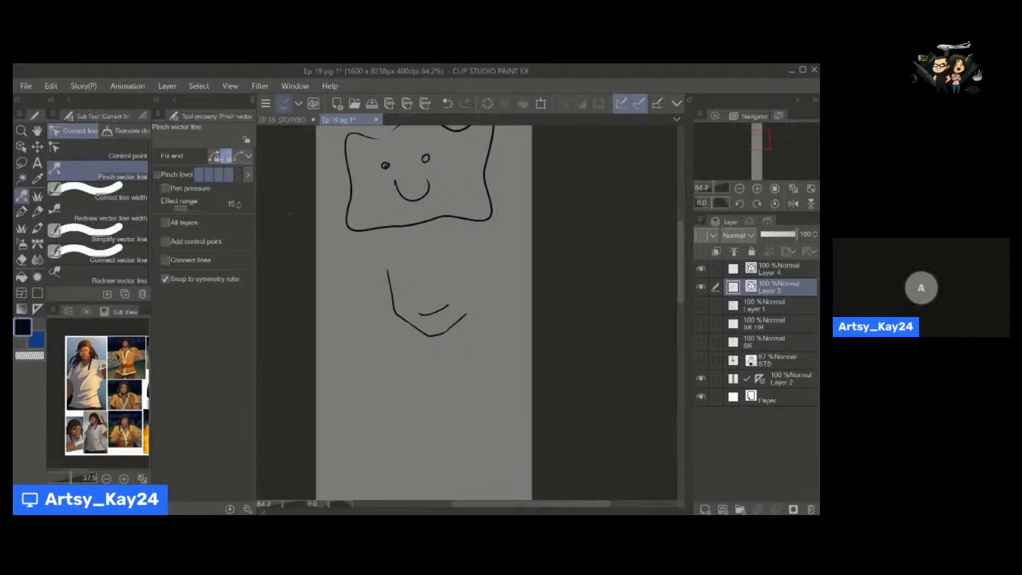
Bend the mouth and jaw lines of the test drawing with the Pinch vector line tool.
mouse_move(413, 324)
left_mouse_down()
mouse_move(431, 342)
mouse_move(451, 333)
mouse_move(448, 302)
mouse_move(420, 320)
mouse_move(452, 305)
left_mouse_up()
key("space")
left_click_drag(366, 351, 372, 329)
mouse_move(387, 291)
left_mouse_down()
mouse_move(360, 324)
mouse_move(416, 329)
mouse_move(429, 319)
left_mouse_up()
Clear the test drawings from Layer 3.
key("e")
key("space")
mouse_move(405, 256)
left_mouse_down()
mouse_move(416, 350)
mouse_move(417, 292)
mouse_move(444, 306)
left_mouse_up()
left_click(486, 101)
Try an angled jaw line near the upper end of the page and remove it with the Hard eraser.
key("alt+space")
key("p")
key("y")
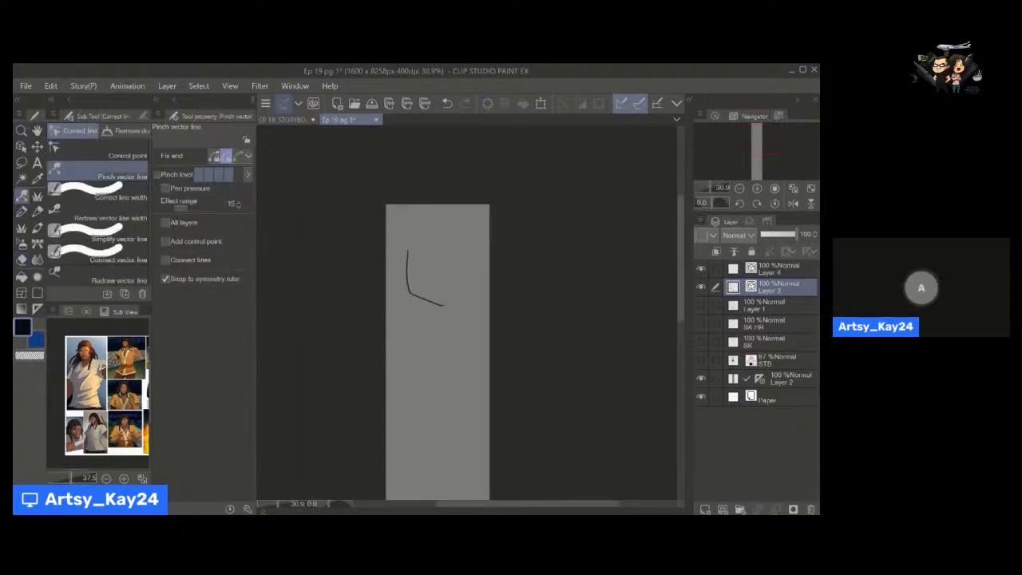
key("e")
left_click_drag(407, 255, 441, 305)
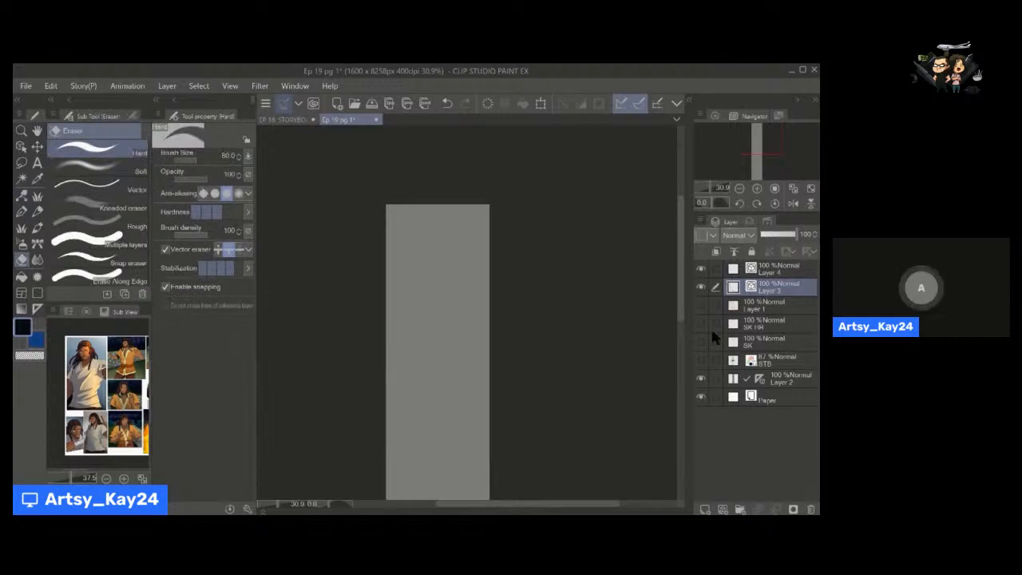
Show the SK HR and SK layers again and go to the shouting character's face.
left_click_drag(700, 323, 701, 342)
key("space")
left_click_drag(484, 397, 478, 248)
mouse_move(463, 463)
left_mouse_down()
mouse_move(454, 369)
mouse_move(436, 335)
mouse_move(467, 380)
left_mouse_up()
key("alt+space")
key("space")
Lower the opacity of the SK and SK HR layers together to 9 percent.
left_click(780, 365)
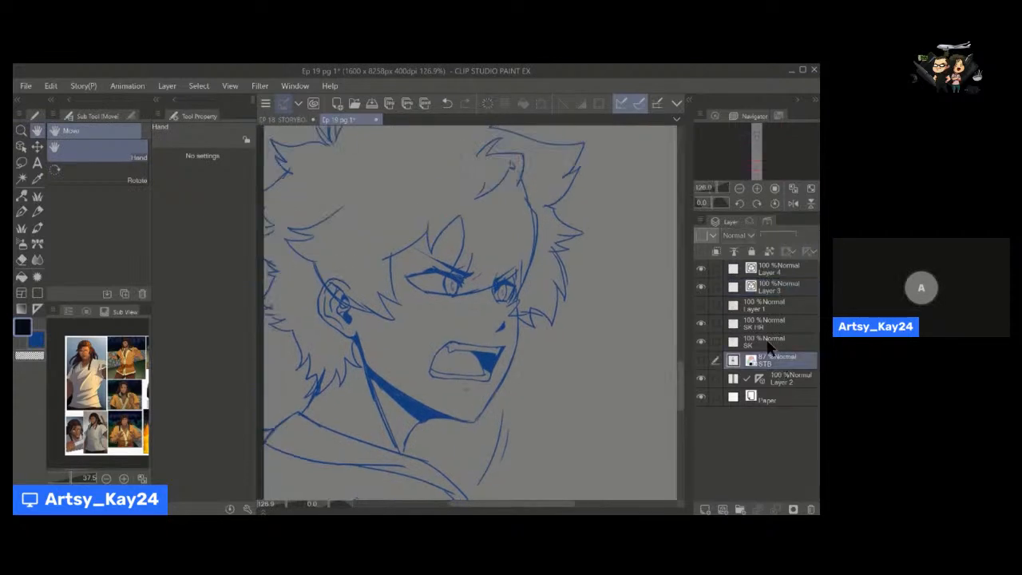
left_click(771, 343)
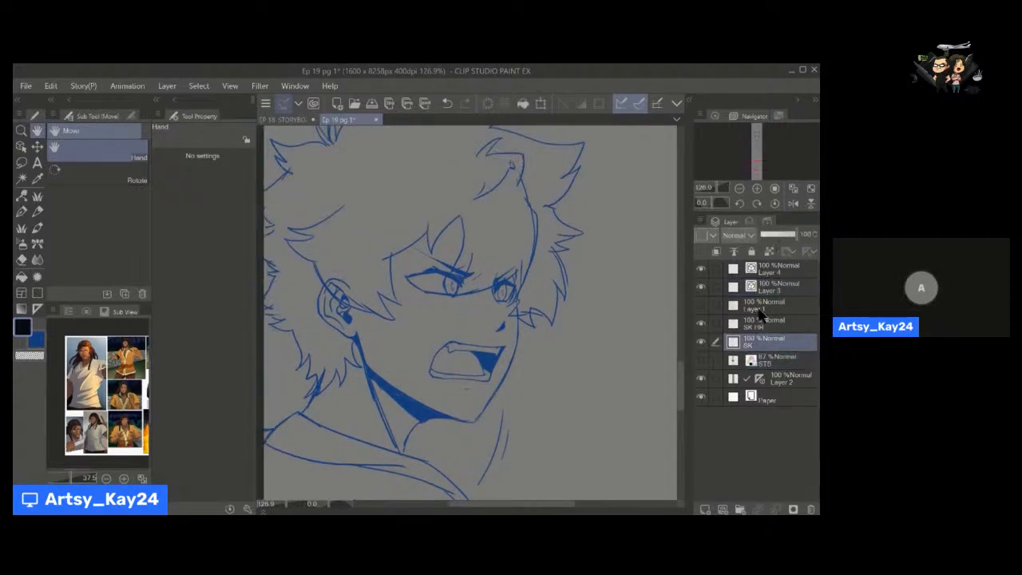
left_click_drag(776, 239, 765, 233)
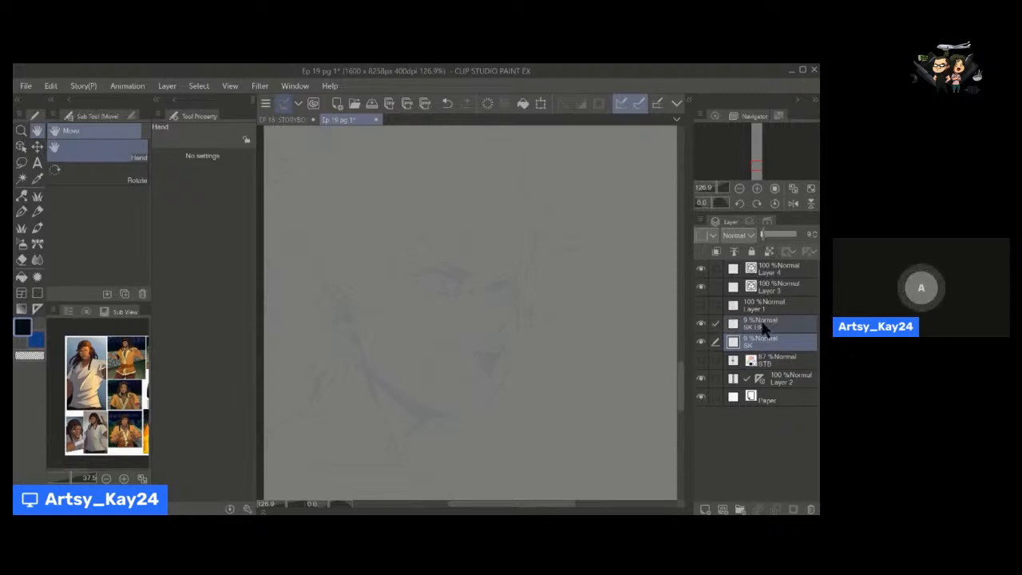
Ink the far contour of the shouting character's face down to the chin on Layer 3 with the write speech pen at brush size 5.
left_click(775, 287)
left_click_drag(477, 378, 461, 358)
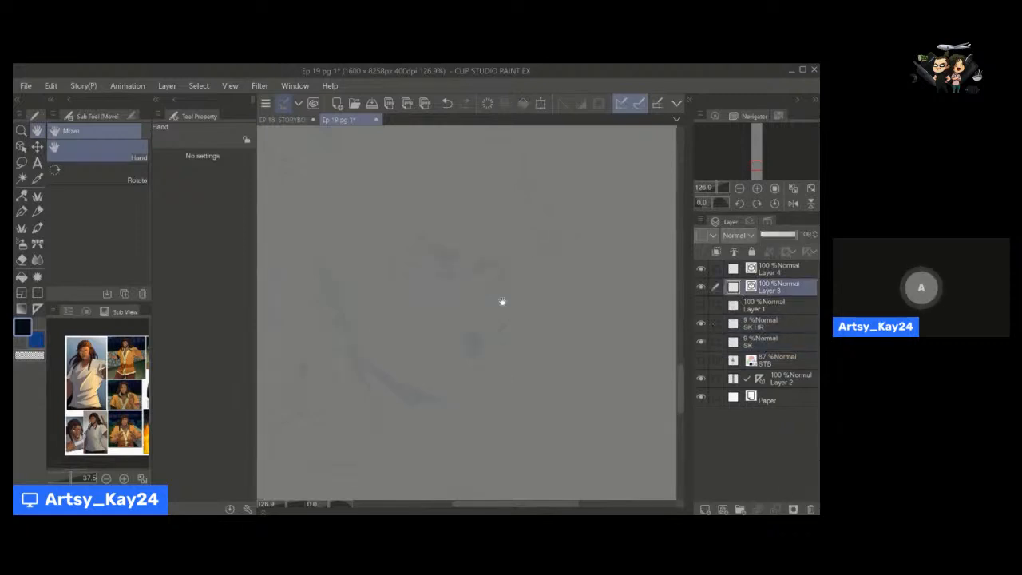
key("alt+space")
left_click_drag(500, 290, 501, 295)
left_click_drag(585, 361, 560, 350)
key("space")
key("space")
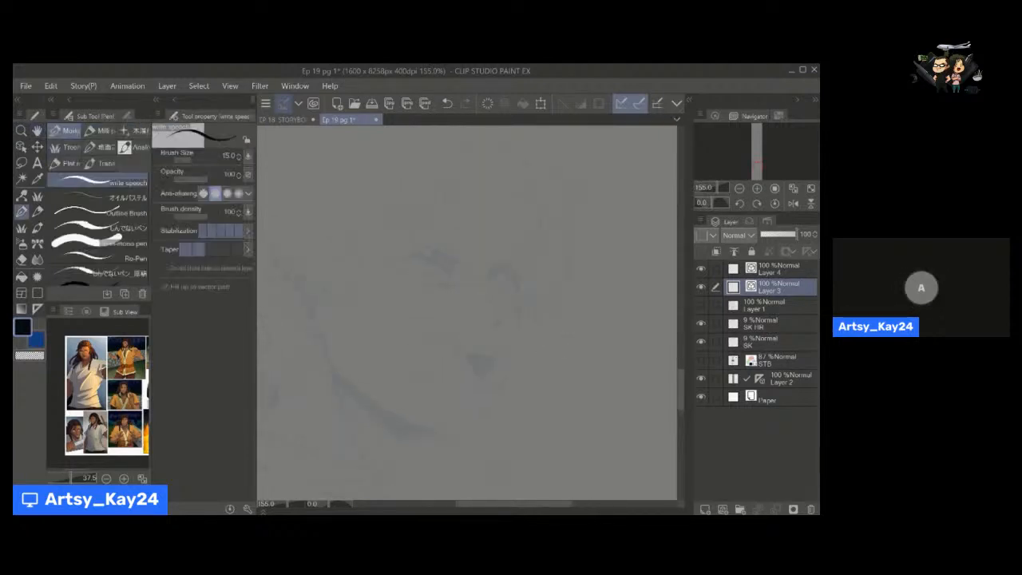
key("space")
mouse_move(508, 324)
left_mouse_down()
mouse_move(511, 309)
mouse_move(512, 334)
left_mouse_up()
key("alt+space")
key("space")
key("space")
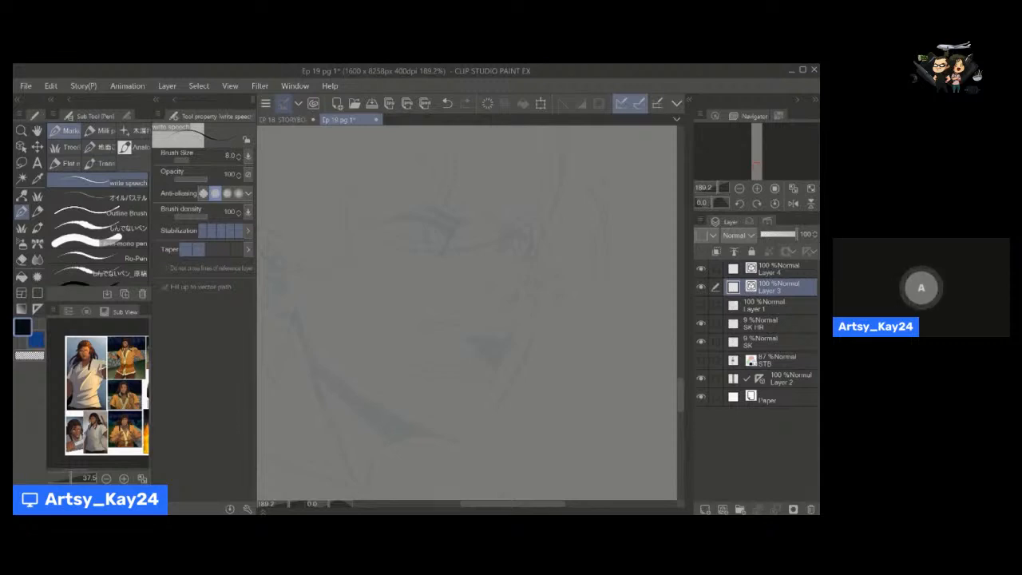
mouse_move(538, 230)
left_mouse_down()
mouse_move(519, 372)
mouse_move(482, 431)
left_mouse_up()
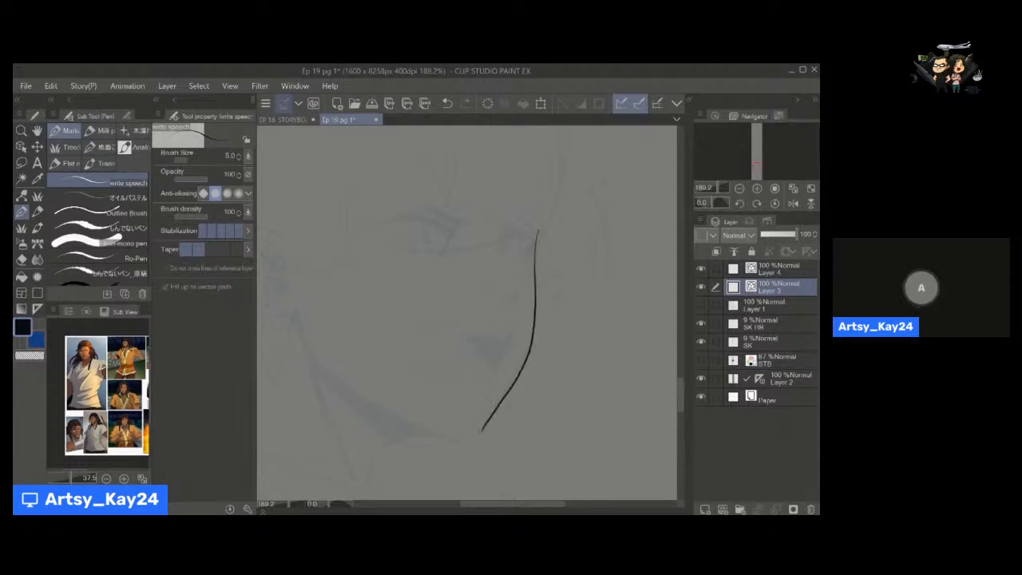
Extend the face contour's lower end to the chin and bend its jaw corner outward with the Pinch vector line tool.
key("a")
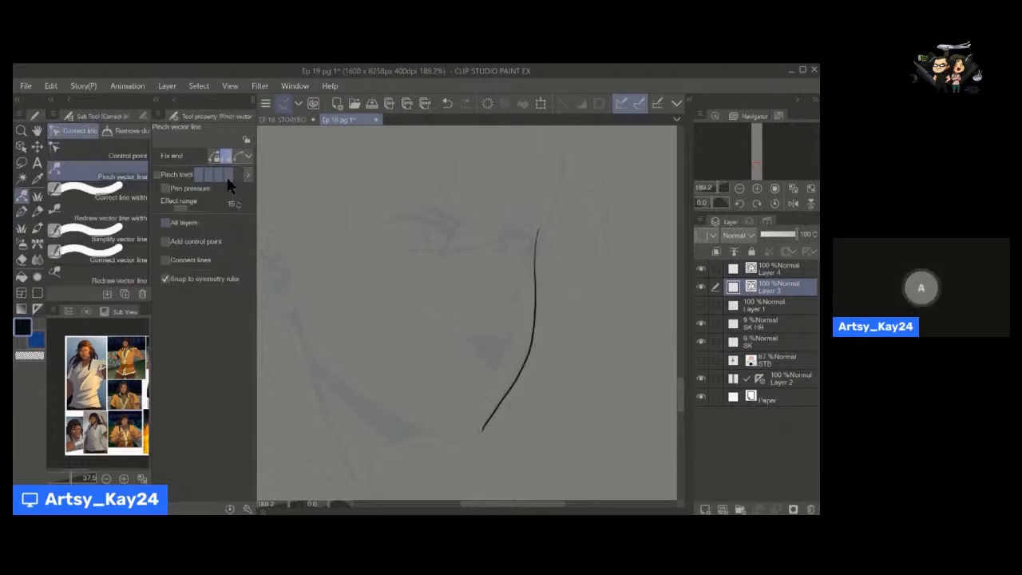
left_click_drag(482, 431, 473, 441)
left_click_drag(528, 352, 535, 339)
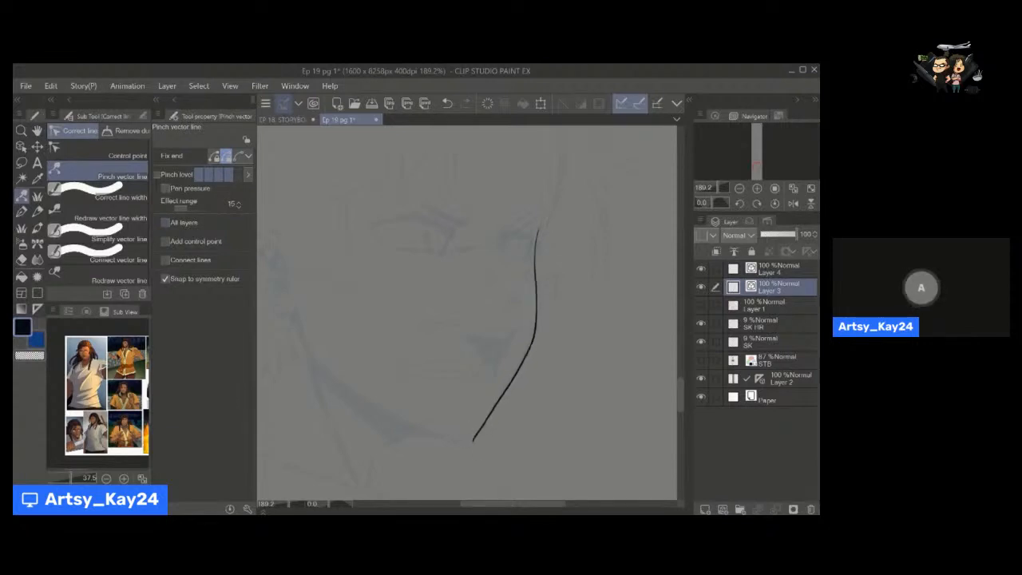
Refine the curve of the shouting character's far face contour around the cheek and beside the eye with Pinch vector line.
left_click_drag(536, 297, 538, 305)
key("space")
left_click_drag(438, 309, 427, 308)
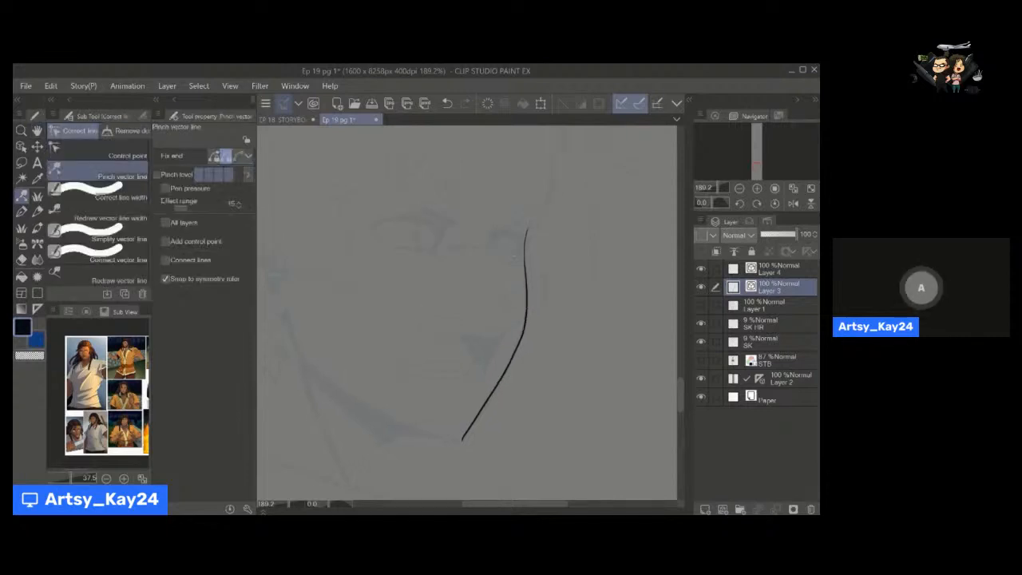
left_click_drag(524, 252, 526, 259)
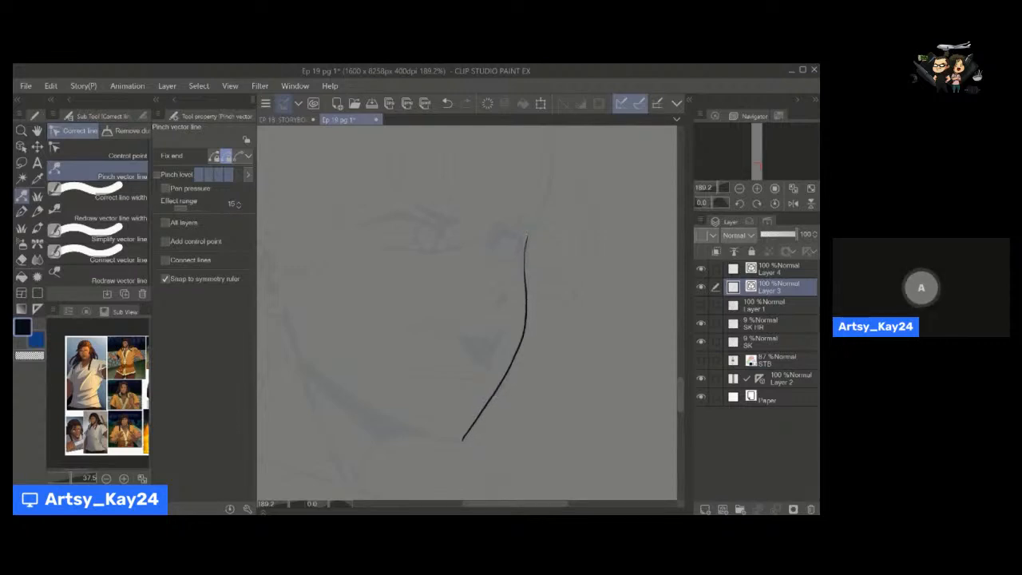
key("space")
left_click_drag(497, 311, 493, 321)
Ink the ear's outer outline from its upper edge around to the lobe with the write speech pen at brush size 5.
left_click_drag(463, 361, 528, 313)
key("p")
key("space")
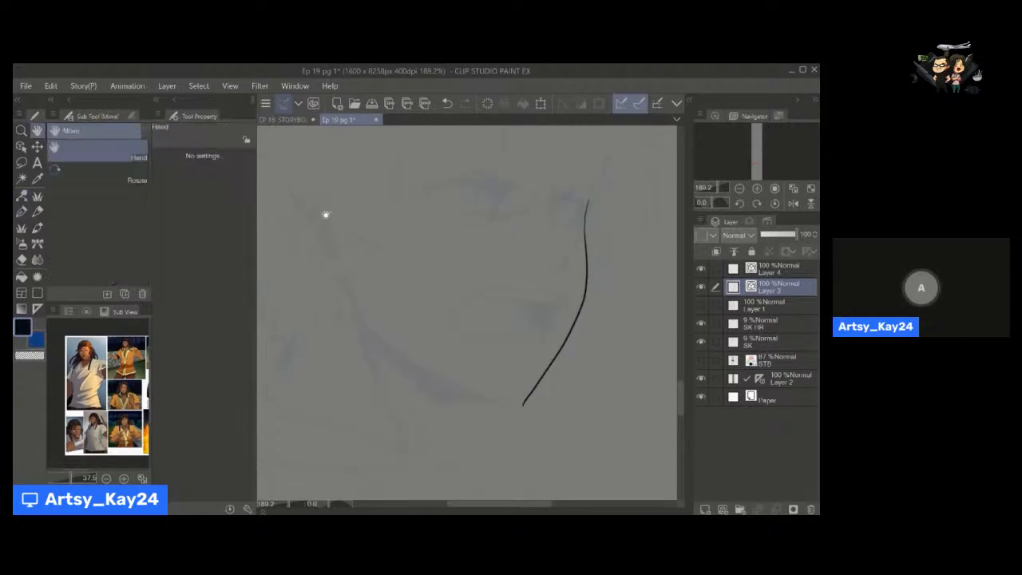
mouse_move(324, 214)
left_mouse_down()
mouse_move(334, 230)
mouse_move(307, 222)
mouse_move(304, 251)
left_mouse_up()
key("ctrl+z")
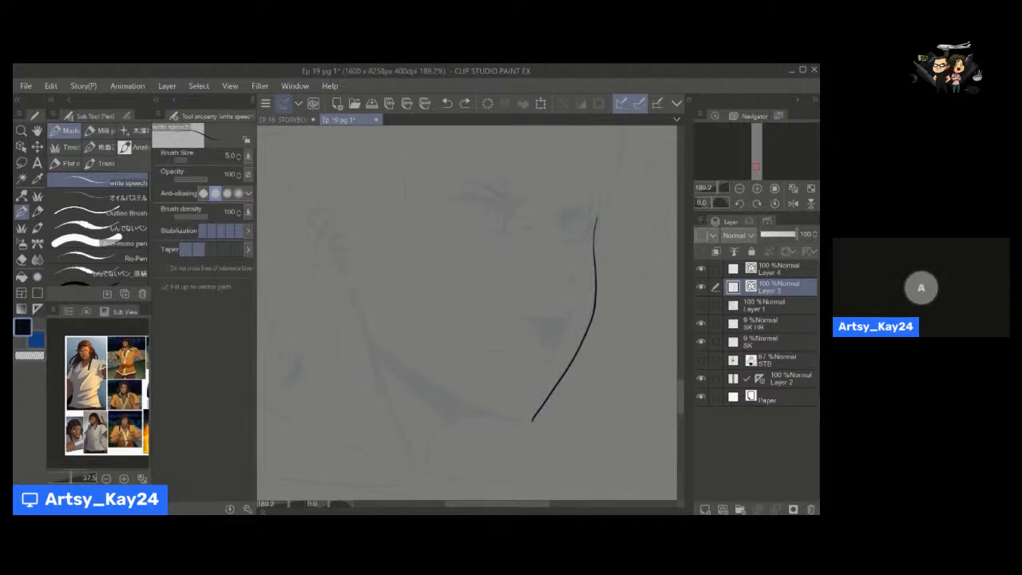
left_click_drag(467, 313, 490, 302)
mouse_move(357, 203)
left_mouse_down()
mouse_move(326, 219)
mouse_move(331, 259)
mouse_move(367, 285)
left_mouse_up()
key("y")
key("p")
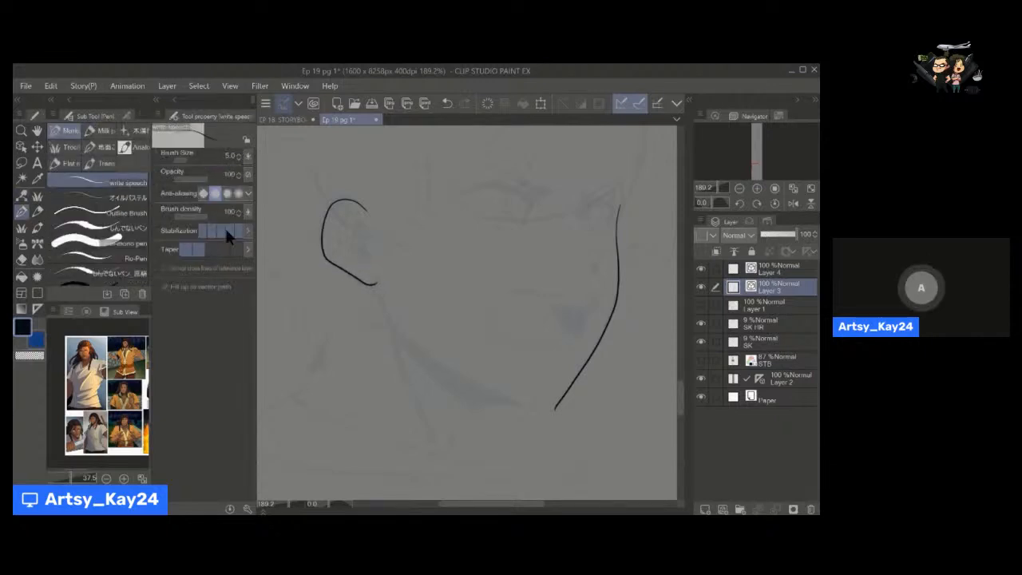
mouse_move(420, 221)
left_mouse_down()
mouse_move(389, 214)
mouse_move(399, 264)
mouse_move(424, 281)
mouse_move(389, 216)
mouse_move(387, 246)
mouse_move(413, 275)
left_mouse_up()
key("ctrl+z")
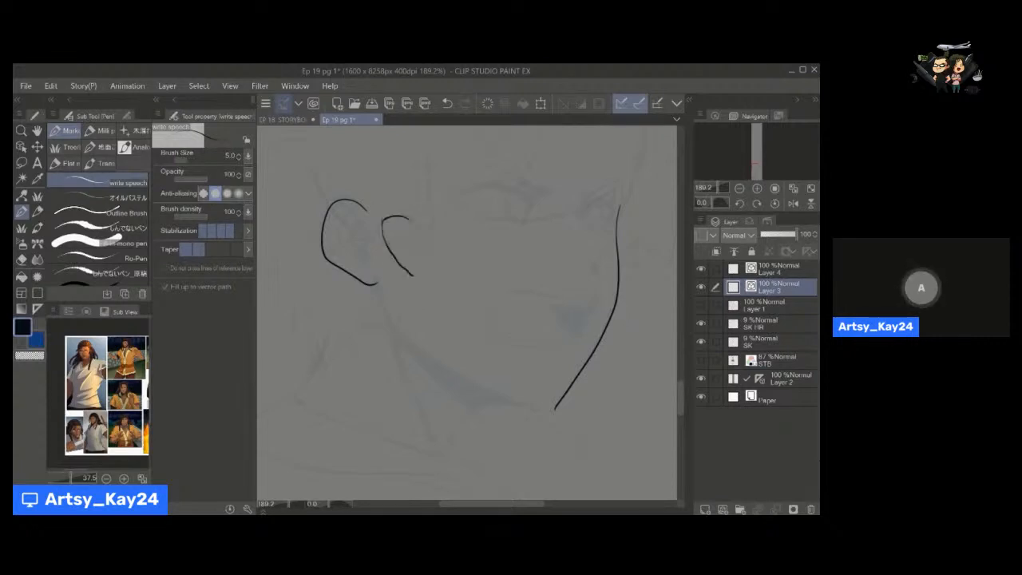
key("ctrl+z")
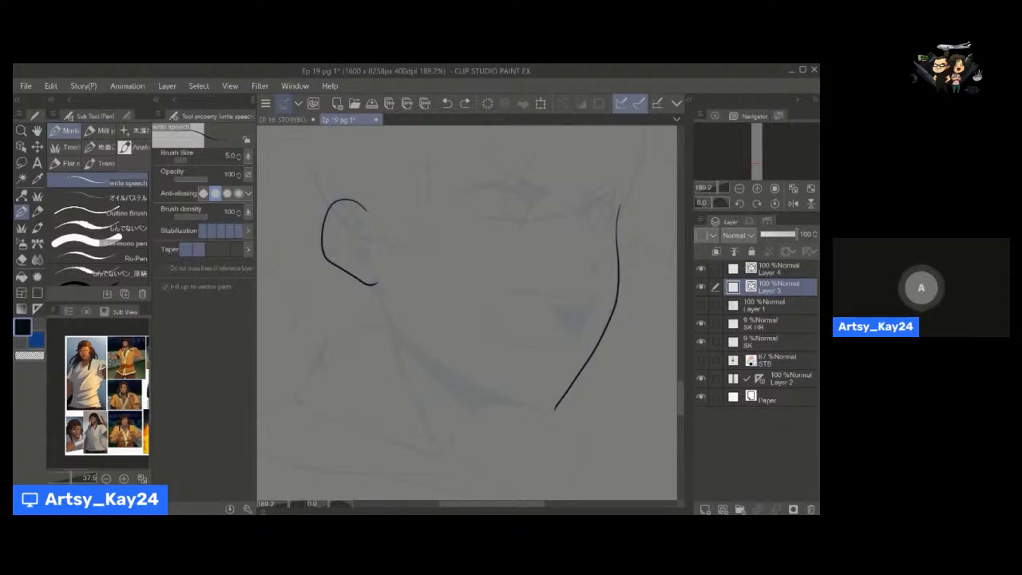
Ink the ear's upper inner fold and the small shapes around the ear canal at brush size 5.
left_click_drag(471, 319, 468, 309)
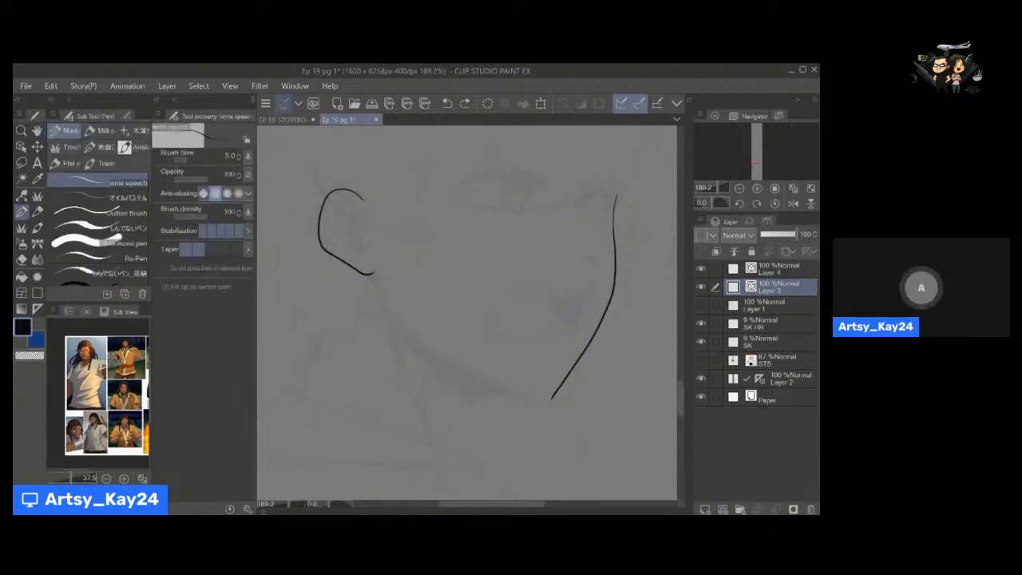
left_click_drag(348, 210, 363, 224)
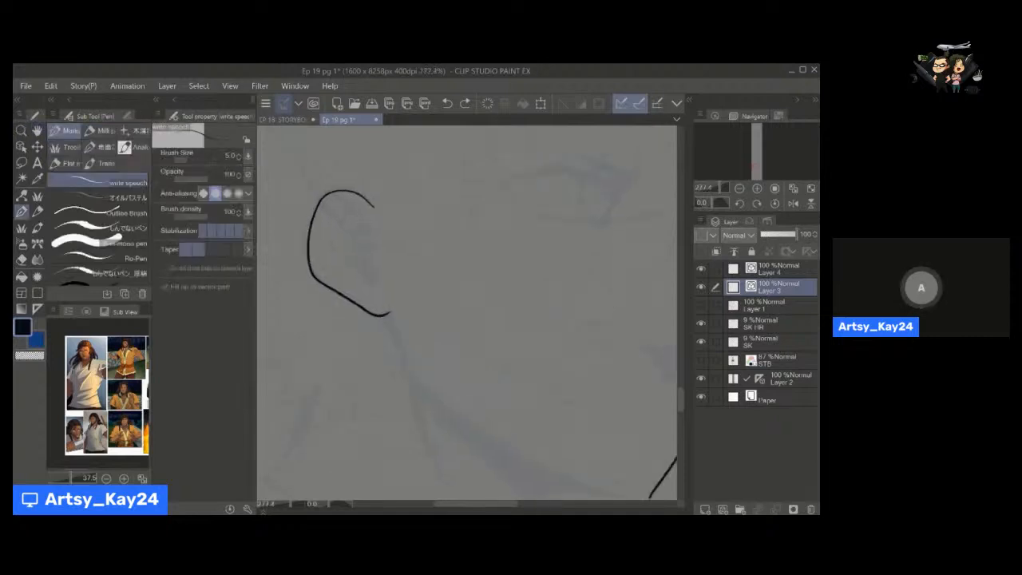
key("bracketleft")
key("bracketleft")
key("bracketleft")
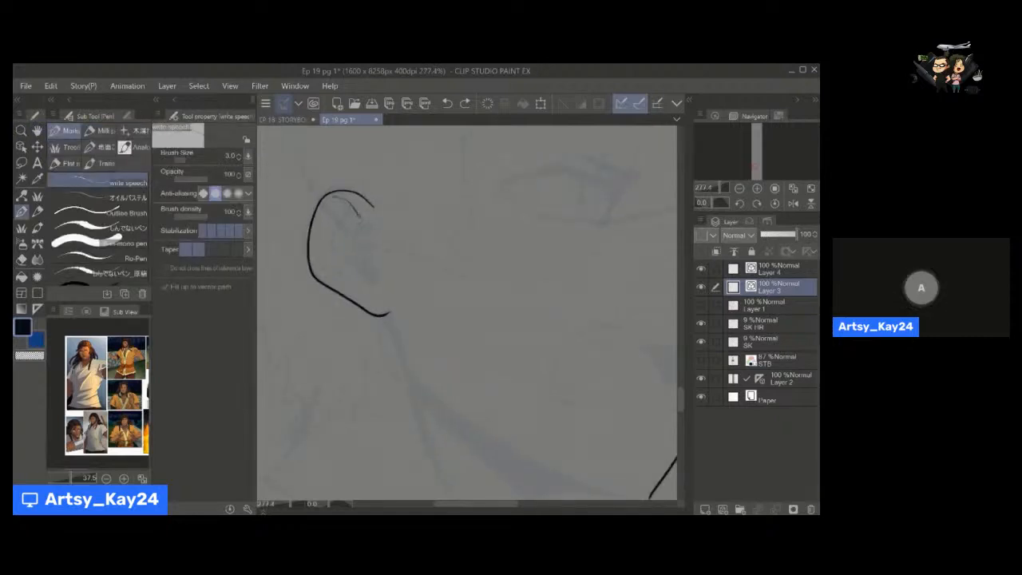
key("bracketright")
key("bracketright")
mouse_move(336, 200)
left_mouse_down()
mouse_move(373, 245)
mouse_move(357, 246)
mouse_move(378, 248)
mouse_move(381, 279)
mouse_move(369, 278)
mouse_move(361, 240)
mouse_move(373, 277)
left_mouse_up()
key("ctrl+z")
key("space")
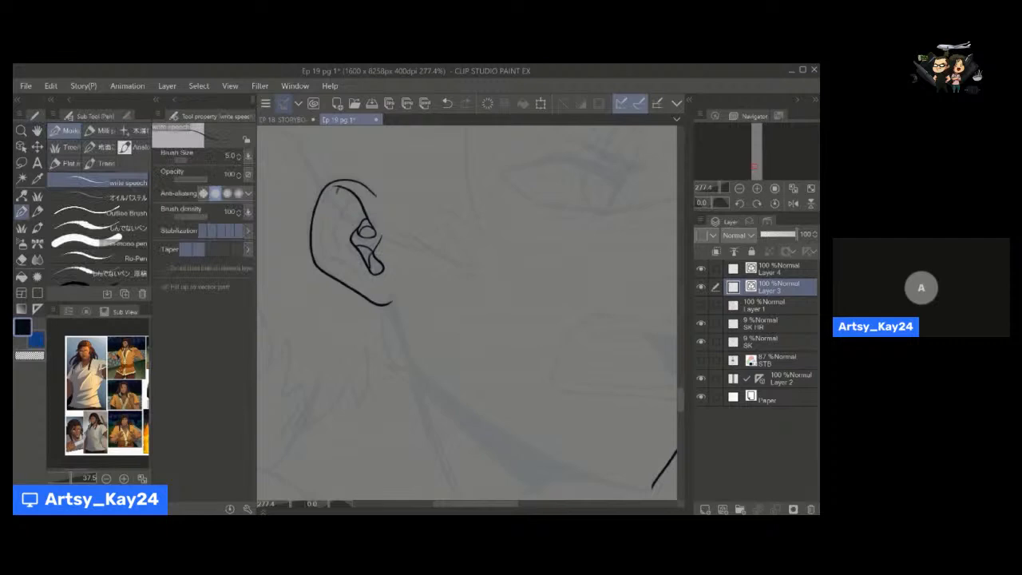
Ink the rim line parallel to the ear's outer edge and a further fold line inside the ear.
mouse_move(335, 190)
left_mouse_down()
mouse_move(323, 247)
mouse_move(362, 282)
left_mouse_up()
key("y")
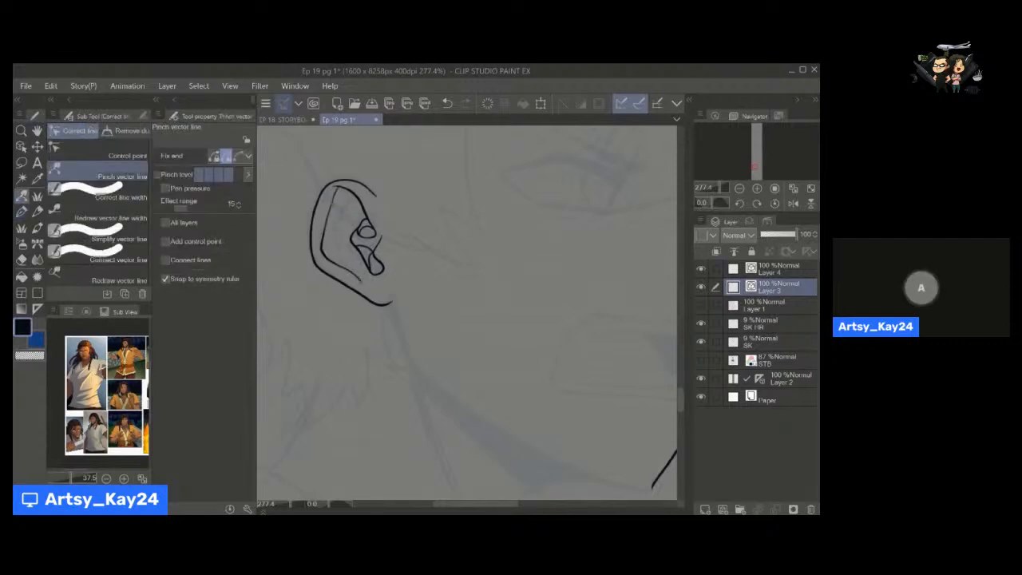
key("p")
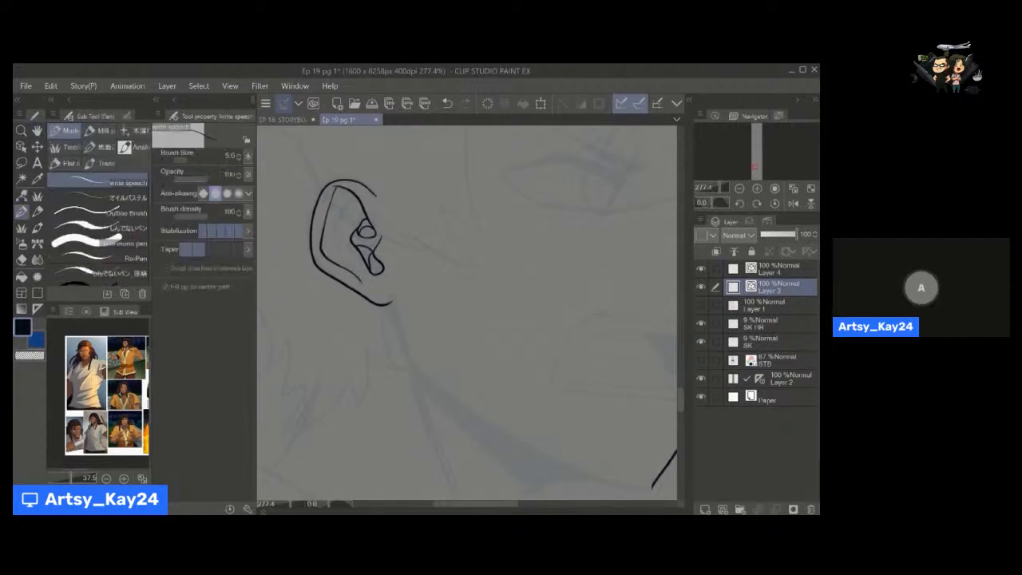
mouse_move(349, 189)
left_mouse_down()
mouse_move(335, 221)
mouse_move(340, 244)
left_mouse_up()
left_click(371, 265, "alt")
Ink the near jawline from the earlobe down to the chin at brush size 6.
mouse_move(378, 306)
left_mouse_down()
mouse_move(328, 266)
mouse_move(349, 293)
left_mouse_up()
left_click_drag(383, 344, 368, 327)
key("ctrl+z")
mouse_move(318, 231)
left_mouse_down()
mouse_move(329, 278)
mouse_move(343, 276)
mouse_move(400, 332)
mouse_move(478, 367)
left_mouse_up()
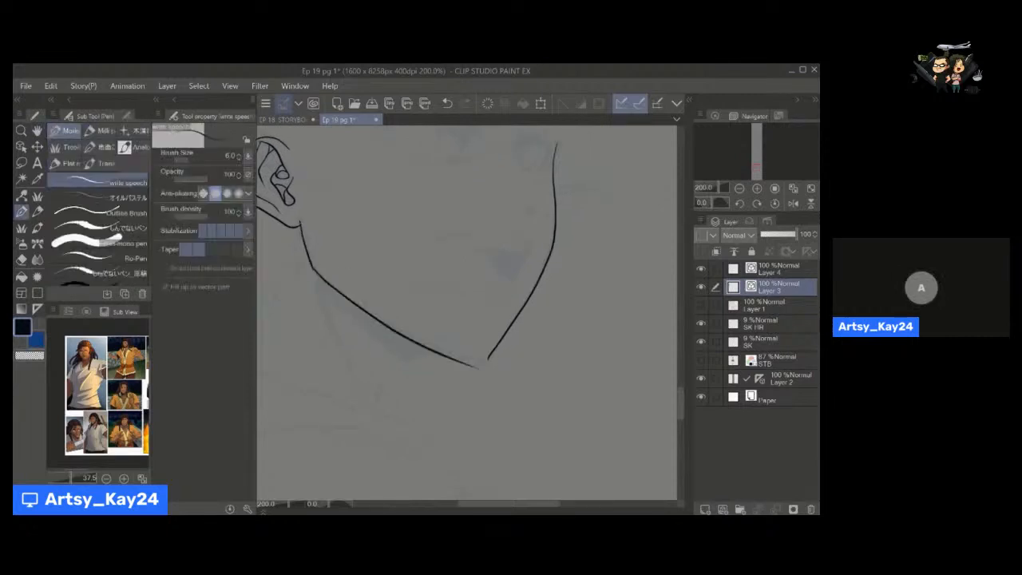
Pull the near jawline's end toward the far contour at the chin and bend its middle slightly outward with Pinch vector line.
key("y")
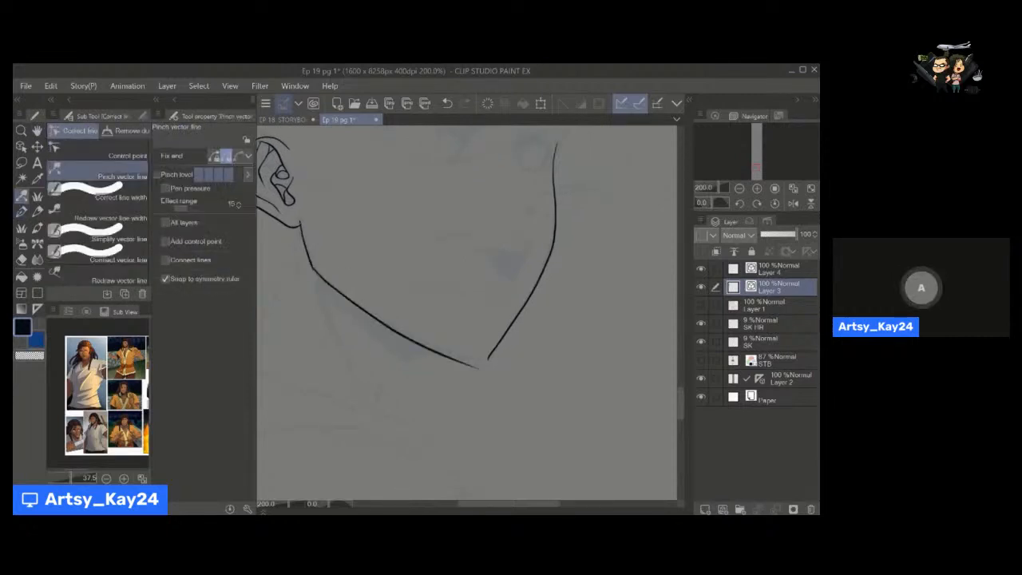
left_click(240, 174)
left_click_drag(471, 365, 477, 361)
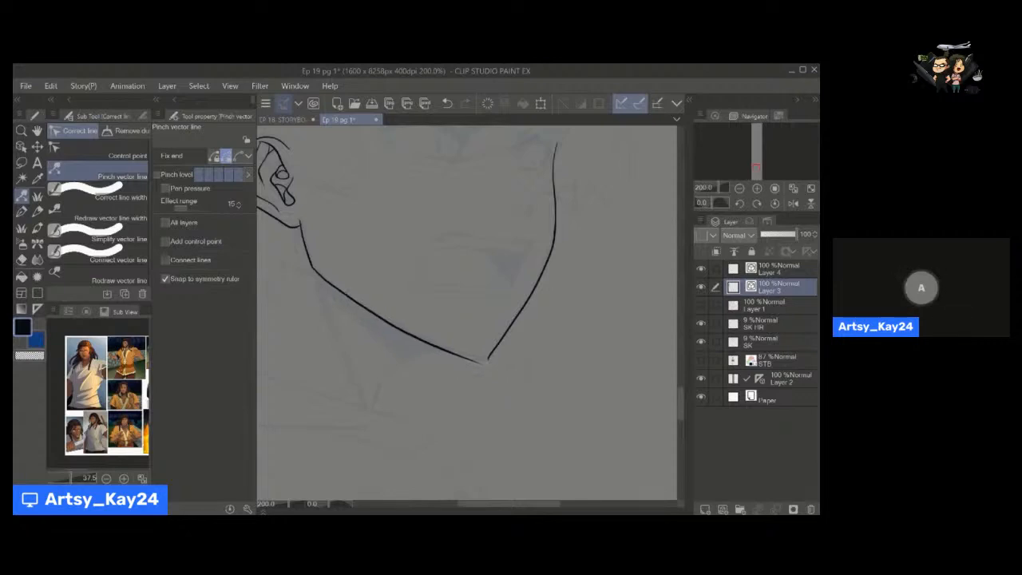
left_click_drag(382, 318, 380, 321)
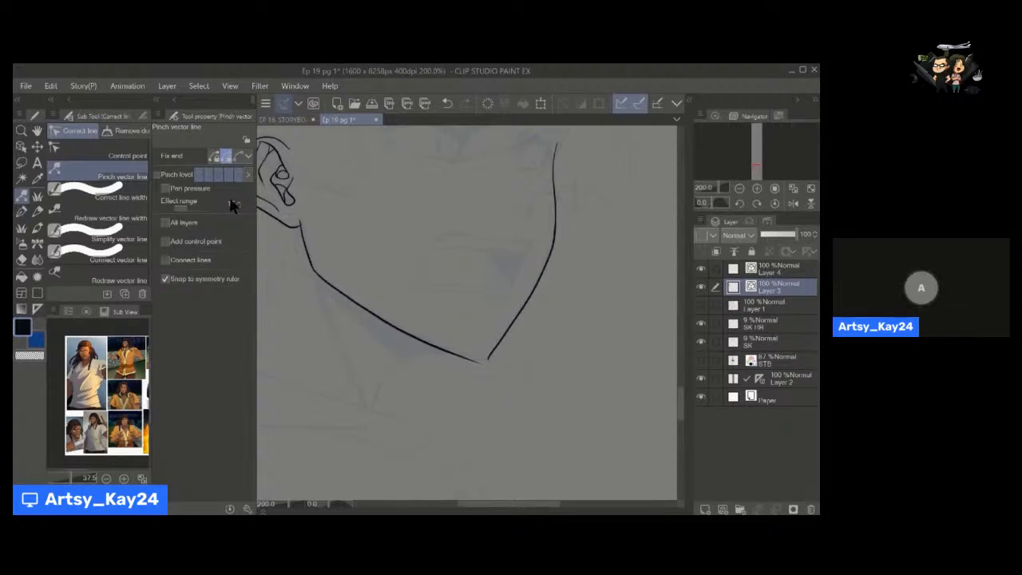
left_click(230, 174)
left_click_drag(479, 363, 502, 356)
Ink a short curved stroke that rounds the chin corner between the near jawline and the far face contour.
key("ctrl+space")
key("space")
left_click_drag(347, 319, 392, 322)
key("p")
mouse_move(472, 352)
left_mouse_down()
mouse_move(503, 358)
mouse_move(527, 342)
mouse_move(520, 348)
left_mouse_up()
key("ctrl+z")
key("space")
left_click_drag(487, 387, 426, 331)
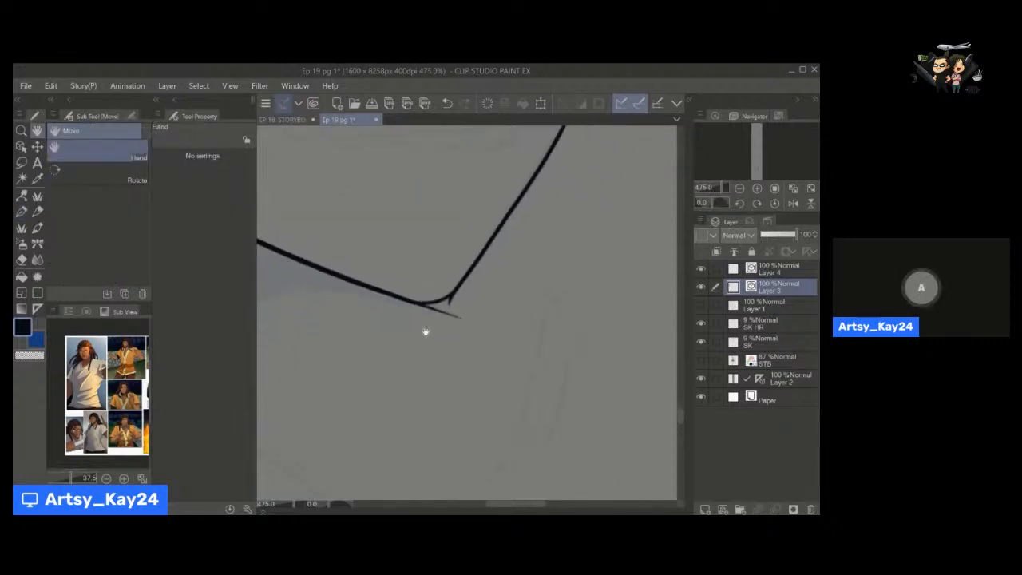
Try erasing the near jawline with the Hard eraser at size 8, using the vector eraser's whole-line mode.
key("e")
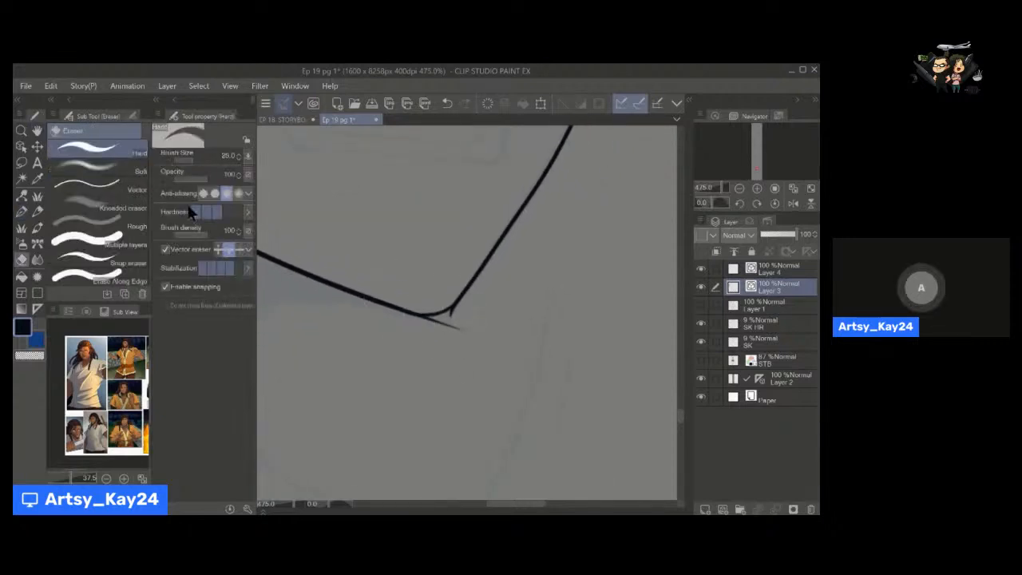
left_click(189, 161)
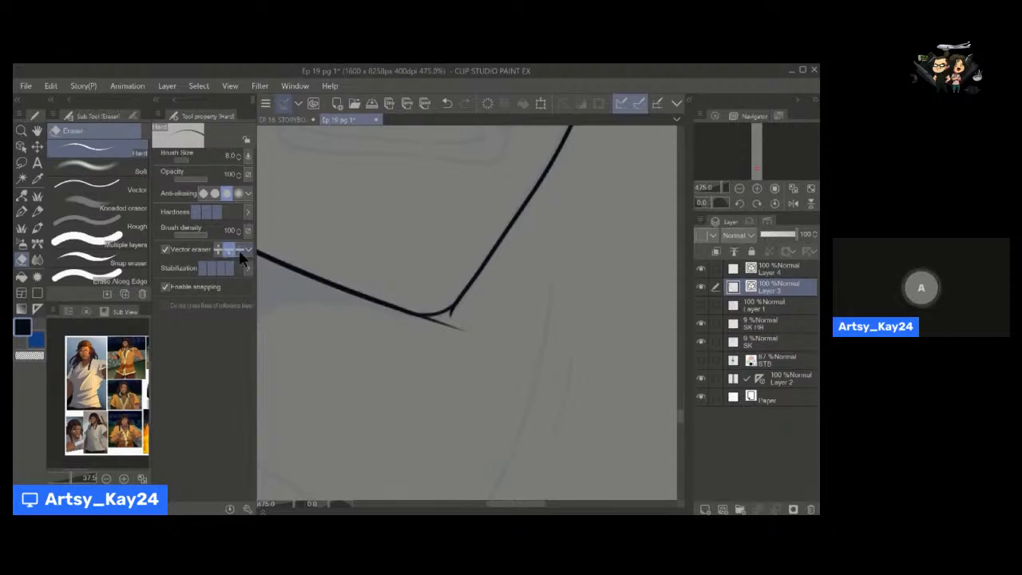
key("h")
mouse_move(349, 344)
left_mouse_down()
mouse_move(407, 312)
mouse_move(375, 306)
left_mouse_up()
key("e")
key("alt+space")
key("space")
left_click_drag(343, 265, 416, 318)
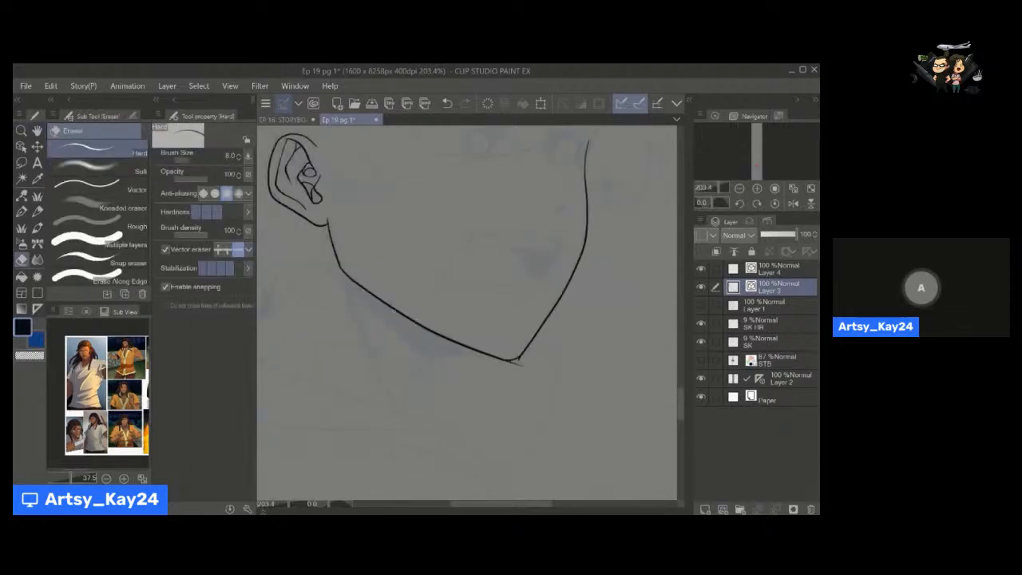
left_click_drag(437, 322, 423, 336)
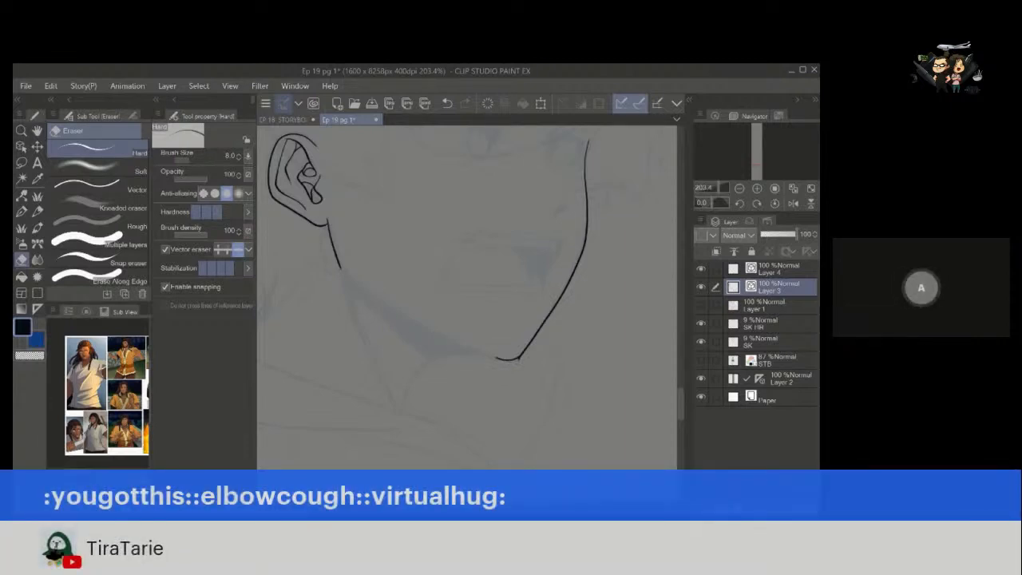
key("ctrl+z")
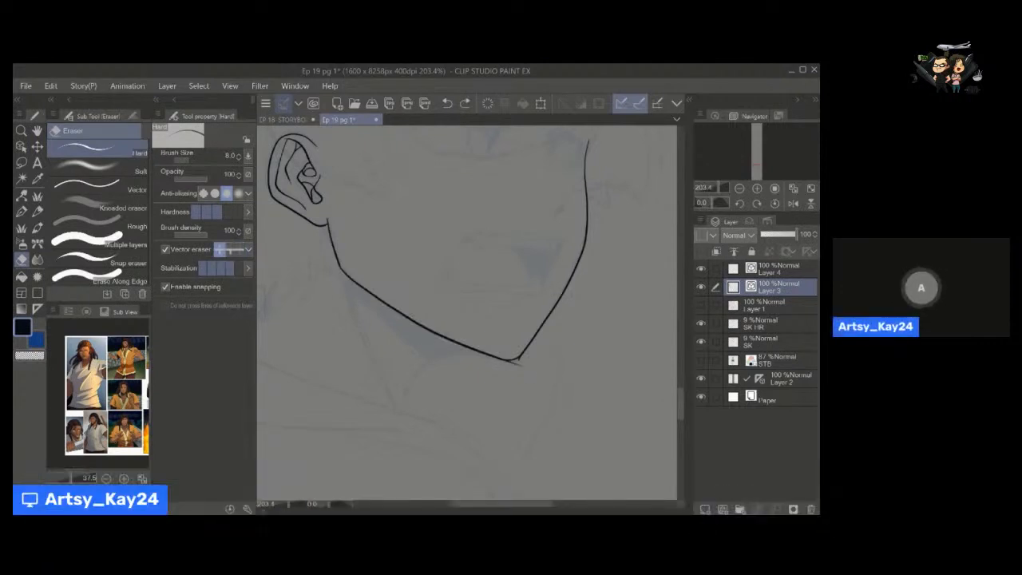
Try the vector eraser's touched-areas mode on the face lines at brush size 12.
key("bracketright")
key("bracketright")
key("ctrl+z")
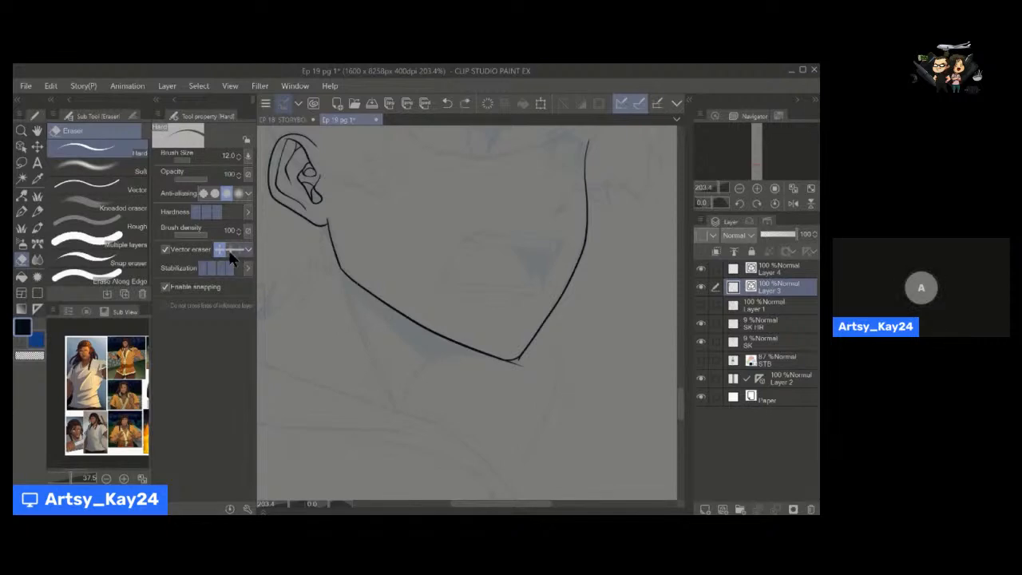
Draw a few thin crossing test strokes below the chin with a smaller write speech pen.
scroll(456, 329, "up", 6)
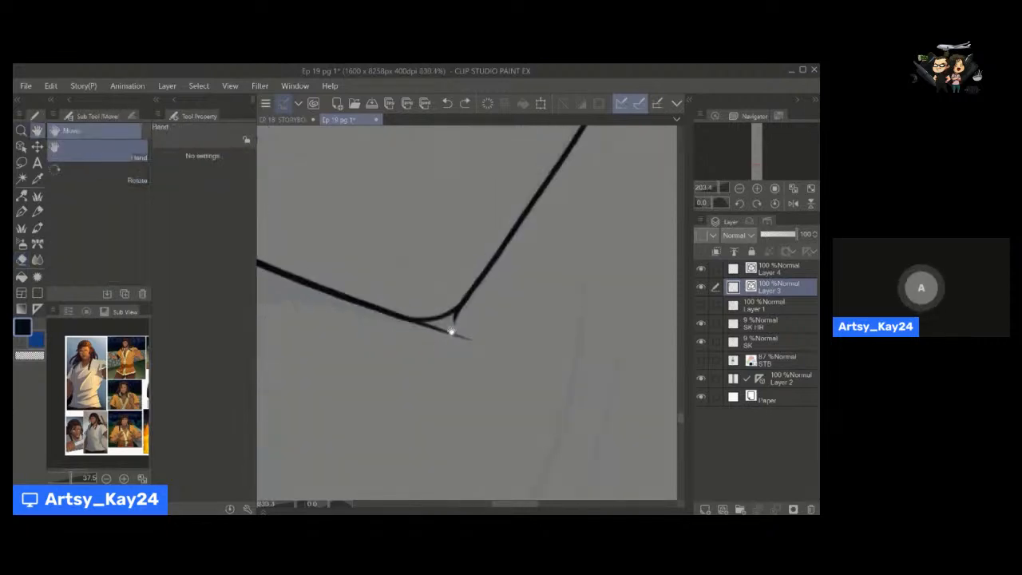
mouse_move(352, 388)
left_mouse_down()
mouse_move(372, 327)
mouse_move(394, 402)
left_mouse_up()
key("p")
key("bracketleft")
key("bracketleft")
key("bracketleft")
key("bracketleft")
key("bracketleft")
mouse_move(382, 305)
left_mouse_down()
mouse_move(373, 337)
mouse_move(395, 430)
left_mouse_up()
mouse_move(372, 310)
left_mouse_down()
mouse_move(388, 364)
mouse_move(418, 402)
left_mouse_up()
mouse_move(406, 325)
left_mouse_down()
mouse_move(413, 424)
mouse_move(451, 381)
mouse_move(451, 409)
mouse_move(487, 412)
mouse_move(513, 366)
left_mouse_up()
Erase the first test stroke's overhanging tail up to its intersection with the Hard vector eraser at size 4.
key("e")
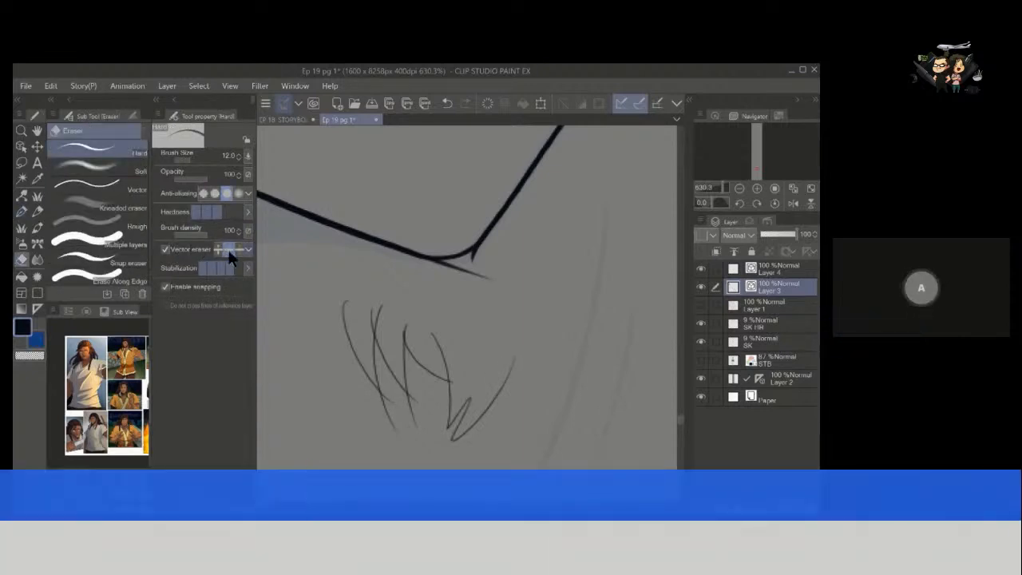
key("h")
left_click_drag(376, 407, 372, 329)
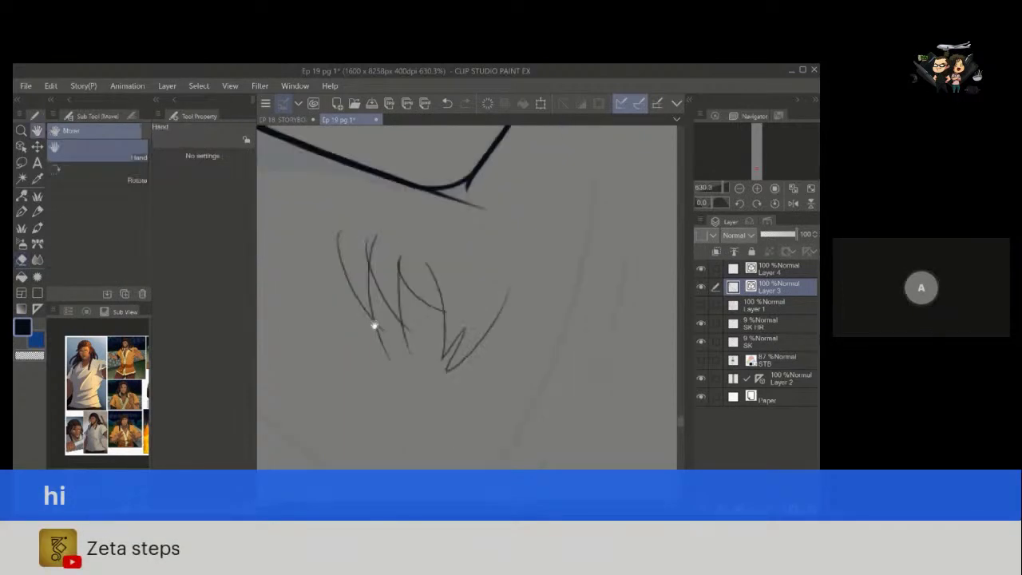
key("e")
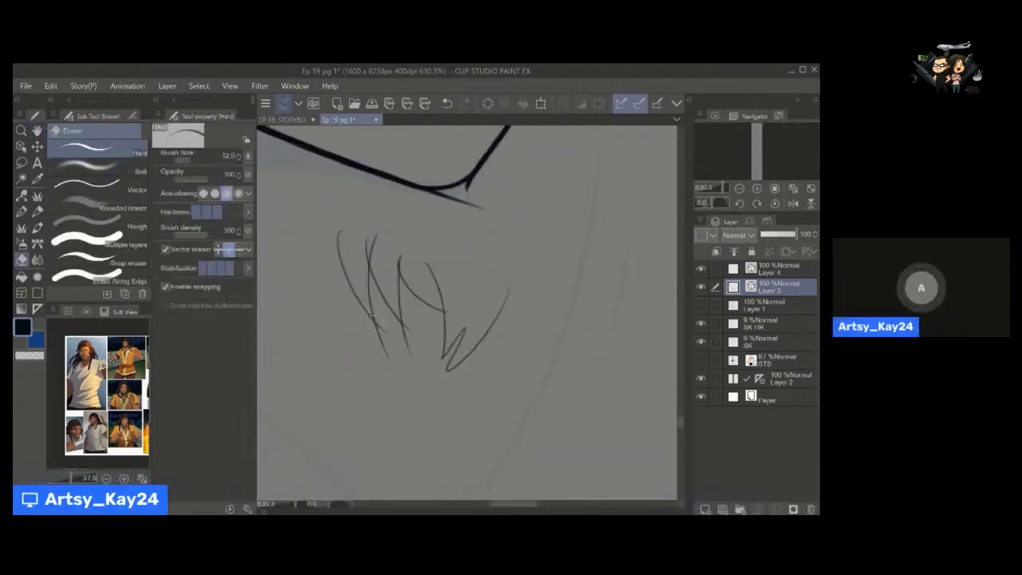
key("bracketleft")
key("bracketleft")
key("bracketleft")
key("bracketleft")
key("bracketleft")
key("bracketleft")
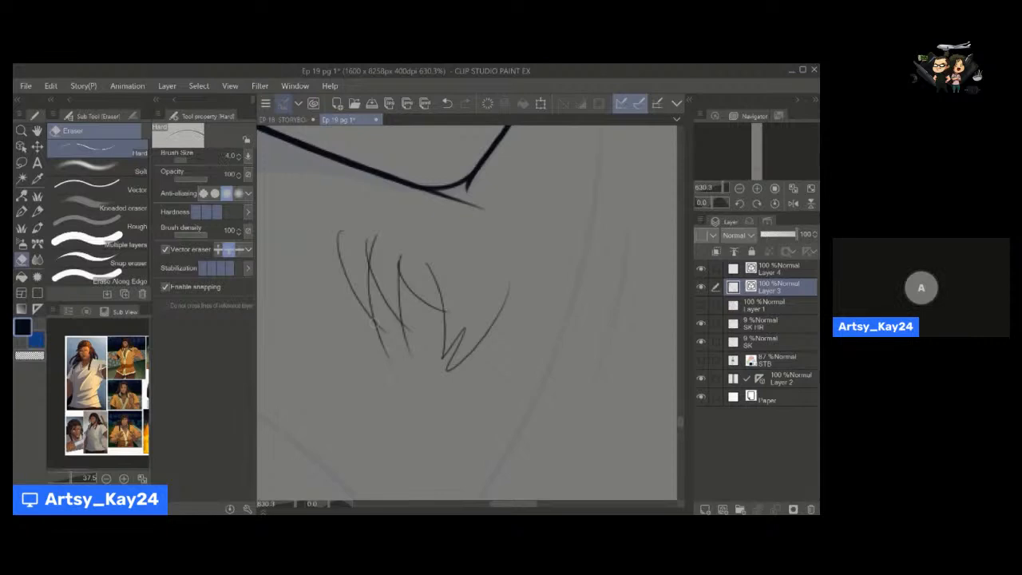
left_click_drag(385, 327, 379, 342)
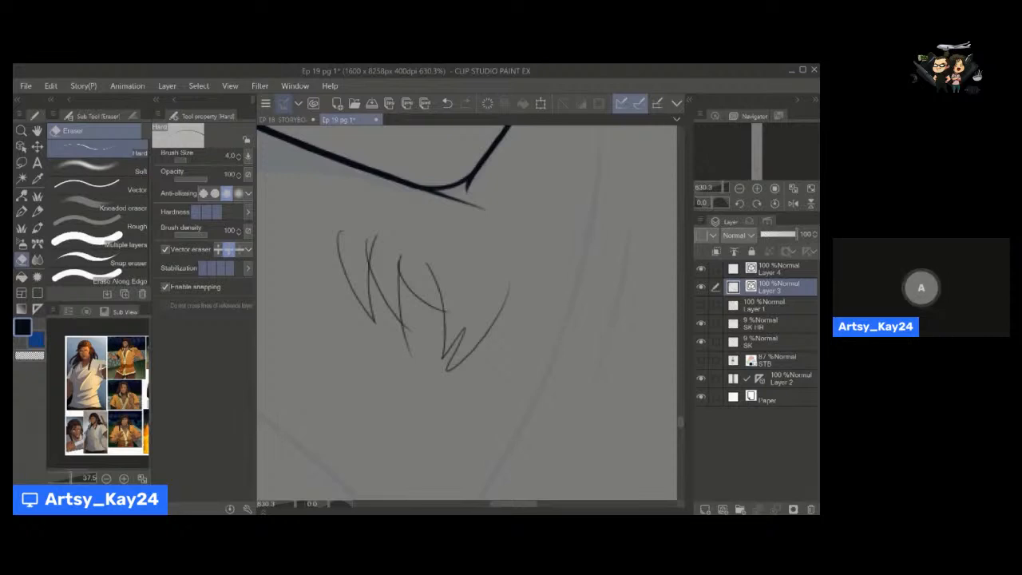
Erase all the test strokes below the chin with the Hard eraser at size 12.
key("space")
mouse_move(406, 315)
left_mouse_down()
mouse_move(408, 292)
mouse_move(405, 317)
left_mouse_up()
key("alt+space")
key("space")
key("y")
key("space")
key("alt+space")
left_click_drag(406, 316, 397, 312)
key("space")
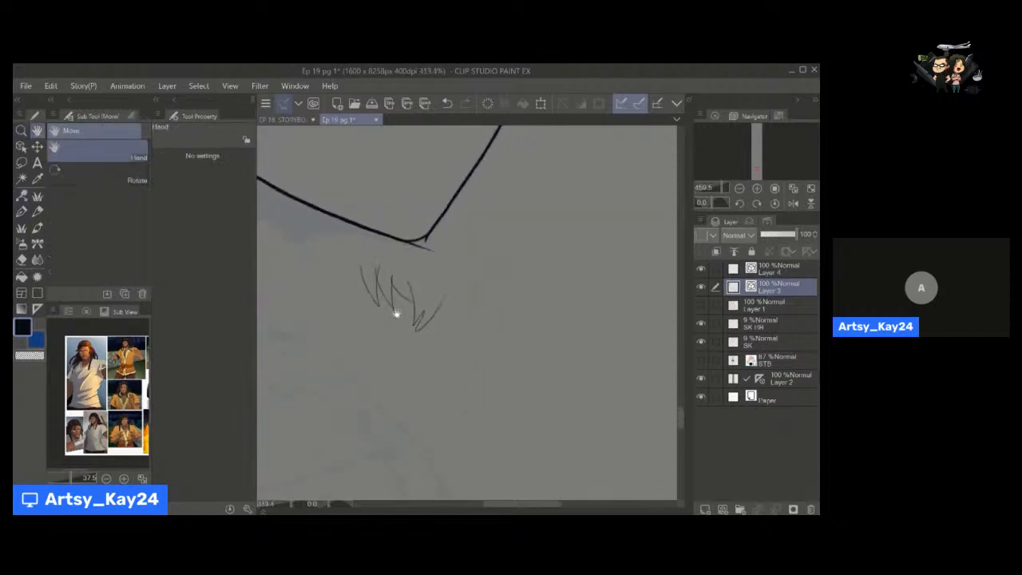
key("e")
key("]")
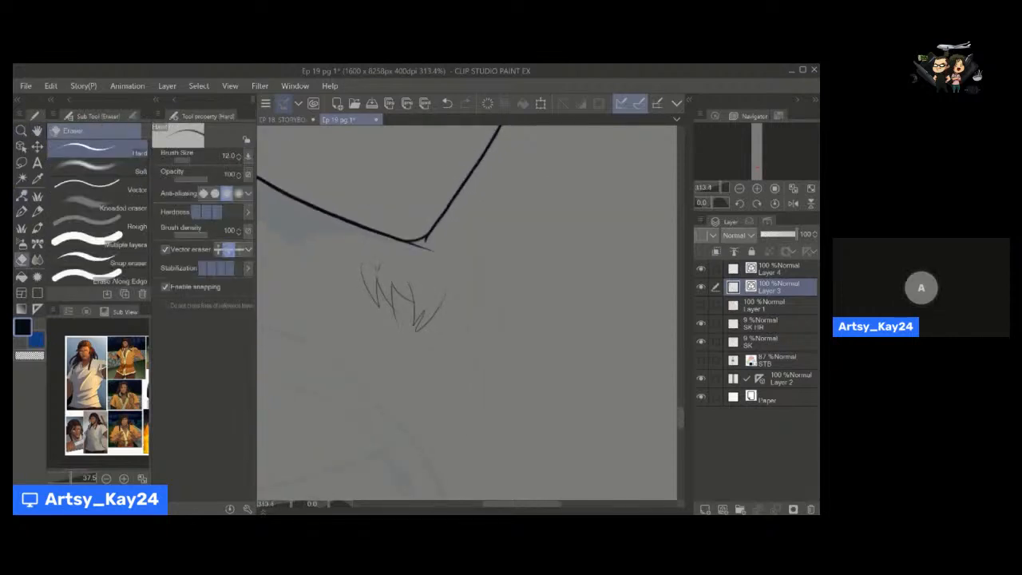
left_click_drag(435, 307, 366, 267)
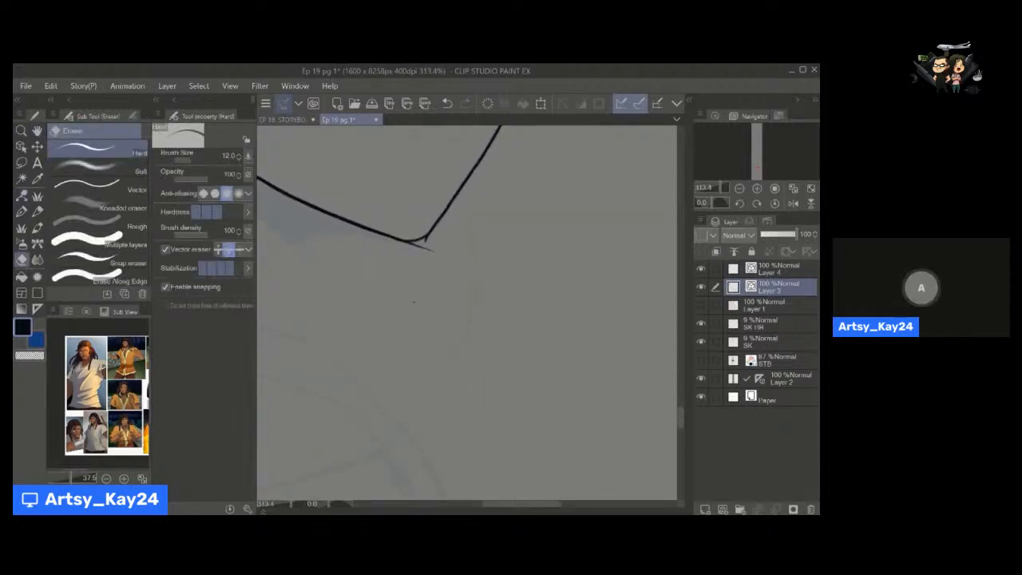
Erase the overshooting line ends at the chin corner up to their intersections using a smaller Hard vector eraser.
left_click_drag(413, 302, 409, 318)
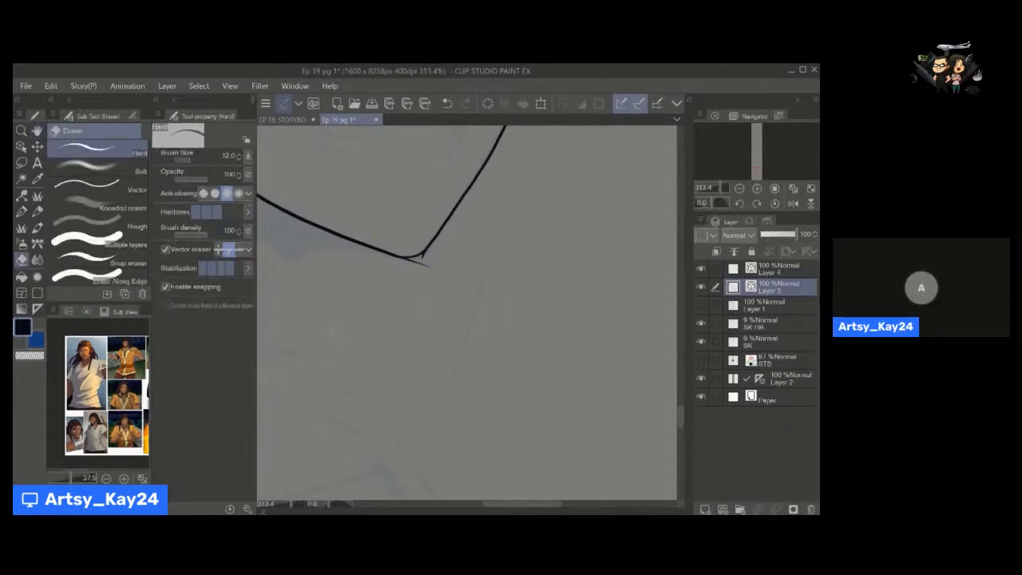
mouse_move(404, 338)
left_mouse_down()
mouse_move(408, 381)
mouse_move(388, 340)
mouse_move(425, 355)
mouse_move(452, 331)
mouse_move(427, 336)
mouse_move(444, 336)
mouse_move(436, 326)
mouse_move(440, 349)
mouse_move(409, 350)
left_mouse_up()
key("bracketleft")
key("bracketleft")
key("bracketleft")
left_click_drag(386, 334, 405, 367)
left_click_drag(448, 376, 417, 339)
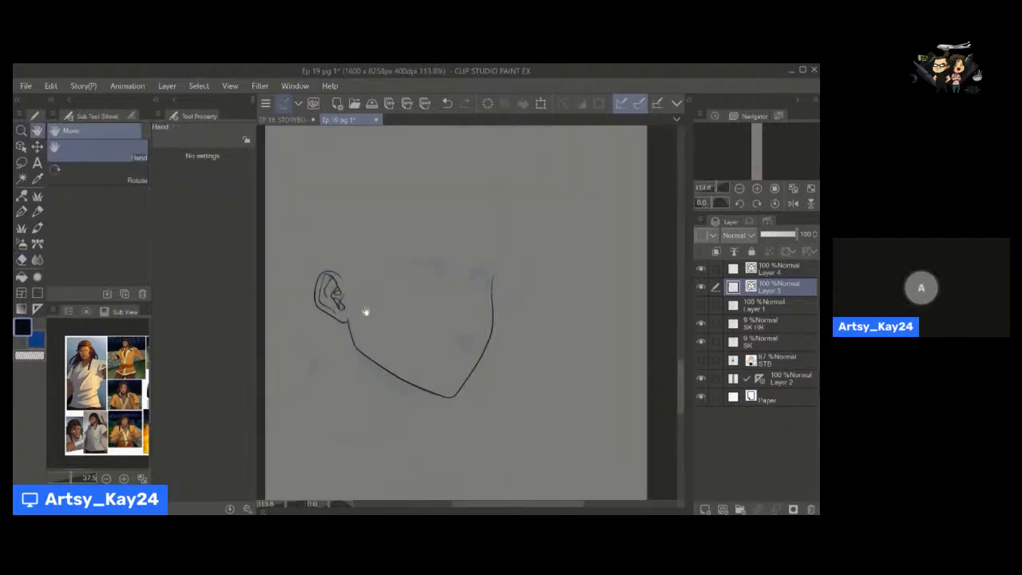
Extend the front face contour upward past the eye to the brow with the write speech pen at size 4.5.
left_click_drag(369, 312, 448, 342)
left_click_drag(522, 302, 474, 287)
left_click_drag(457, 247, 426, 313)
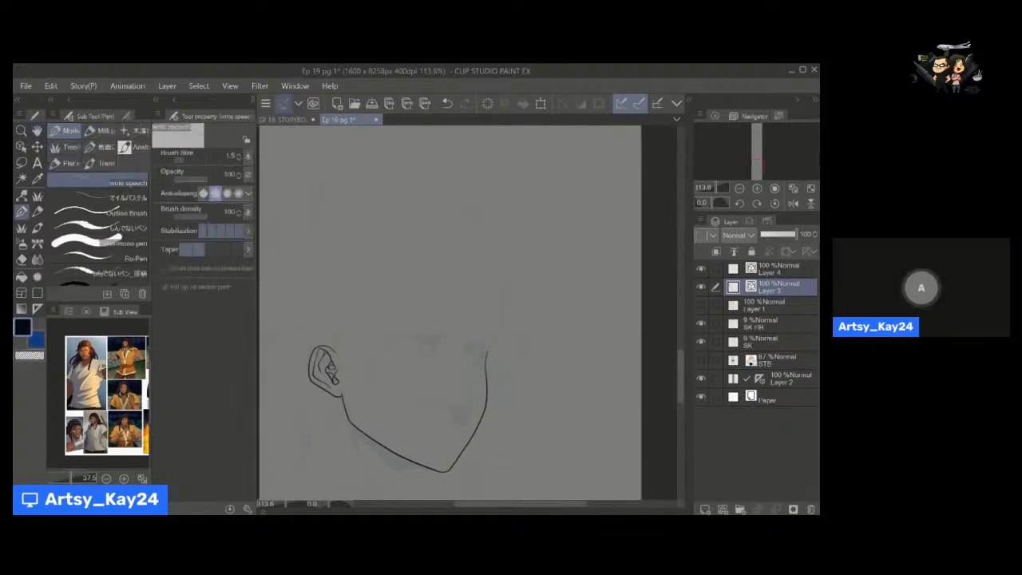
left_click_drag(413, 344, 418, 305)
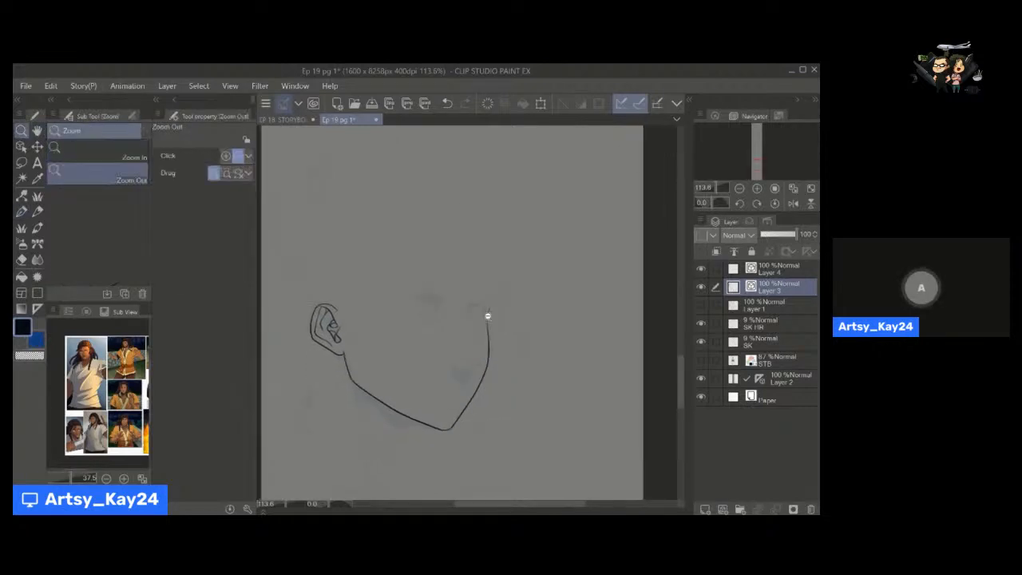
left_click_drag(488, 318, 504, 339)
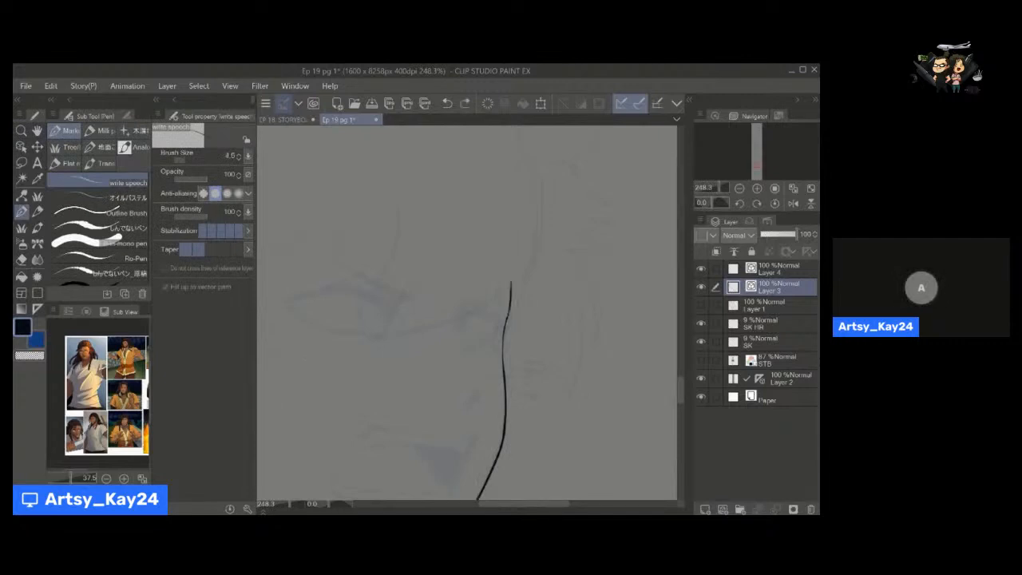
left_click_drag(508, 313, 512, 272)
Ink the curved nose bridge line and the small triangular nostril with the write speech pen at size 4.
left_click_drag(379, 336, 452, 269)
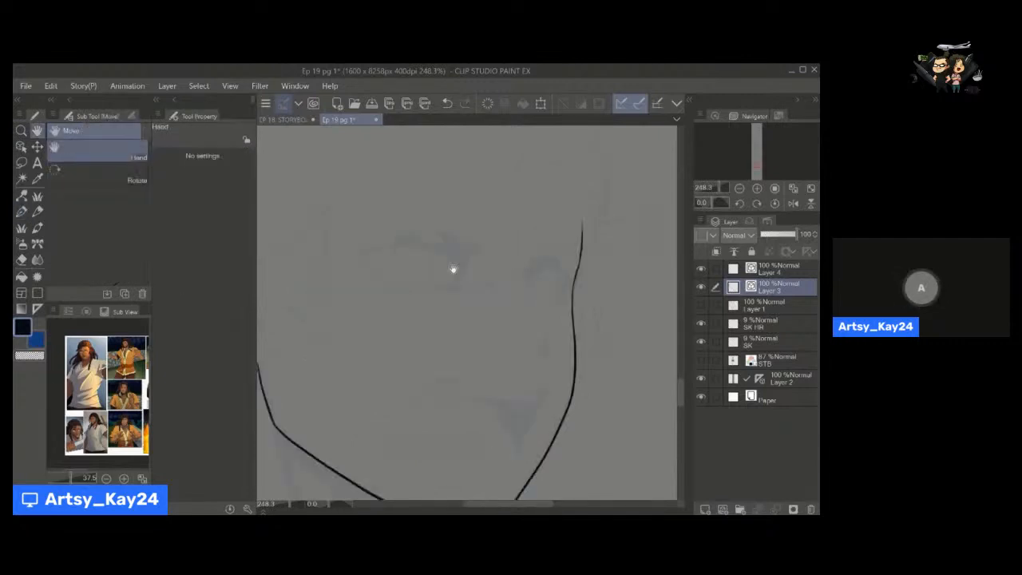
left_click_drag(472, 319, 524, 227)
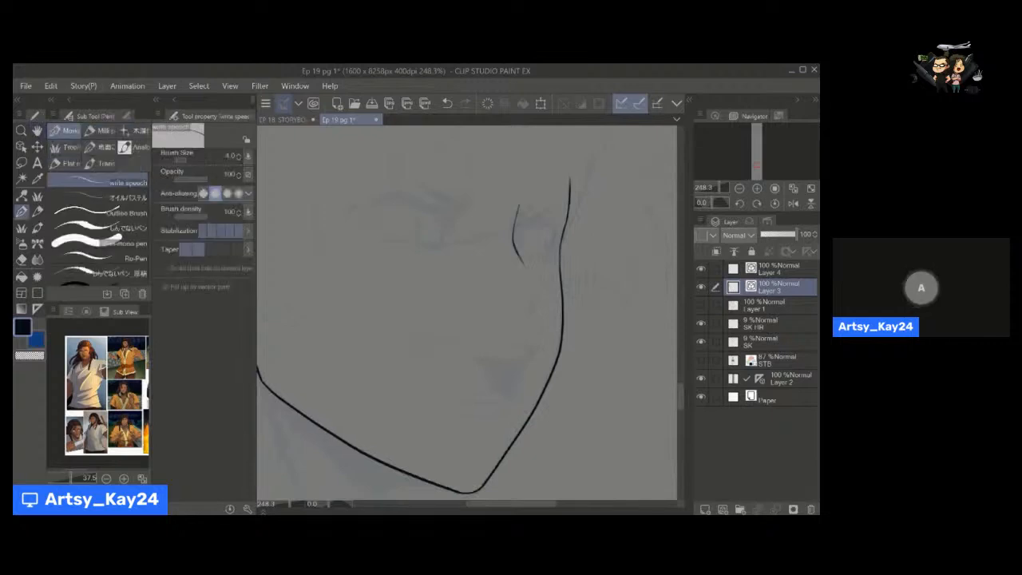
left_click_drag(538, 266, 530, 233)
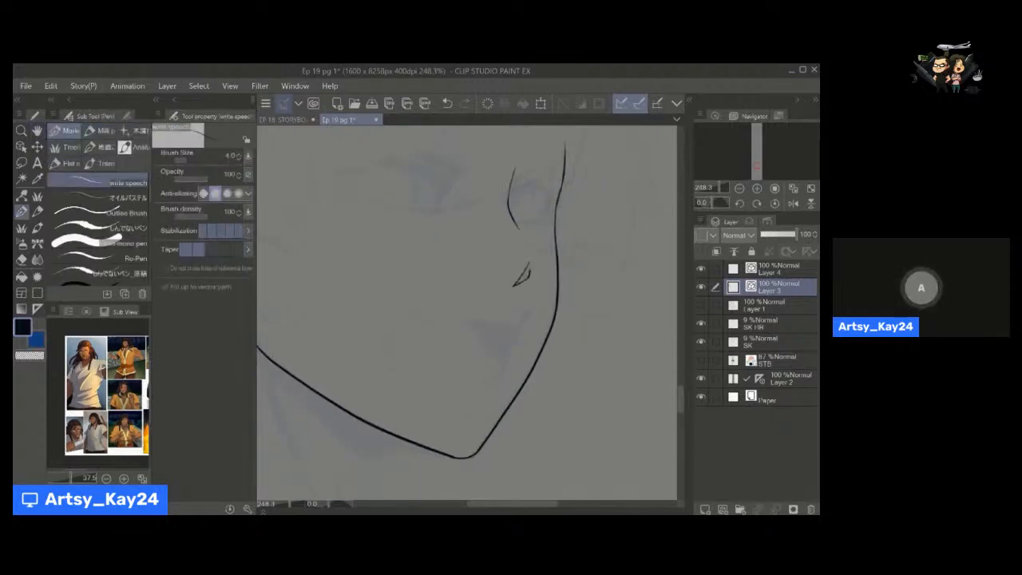
left_click_drag(442, 307, 419, 292)
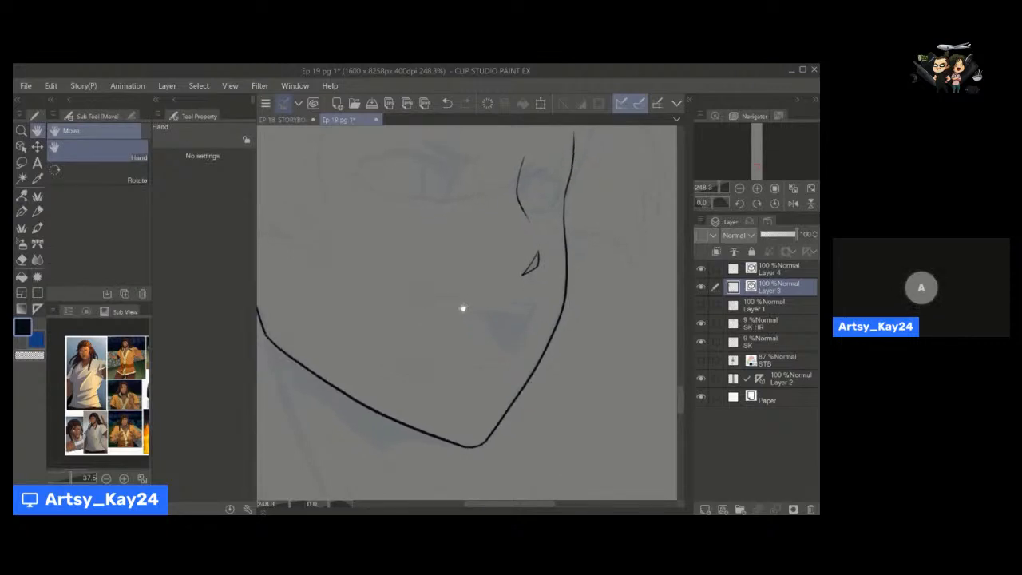
Ink the closed four-sided outline of the open mouth with the write speech pen at size 4.
left_click_drag(436, 342, 421, 349)
left_click_drag(448, 310, 456, 304)
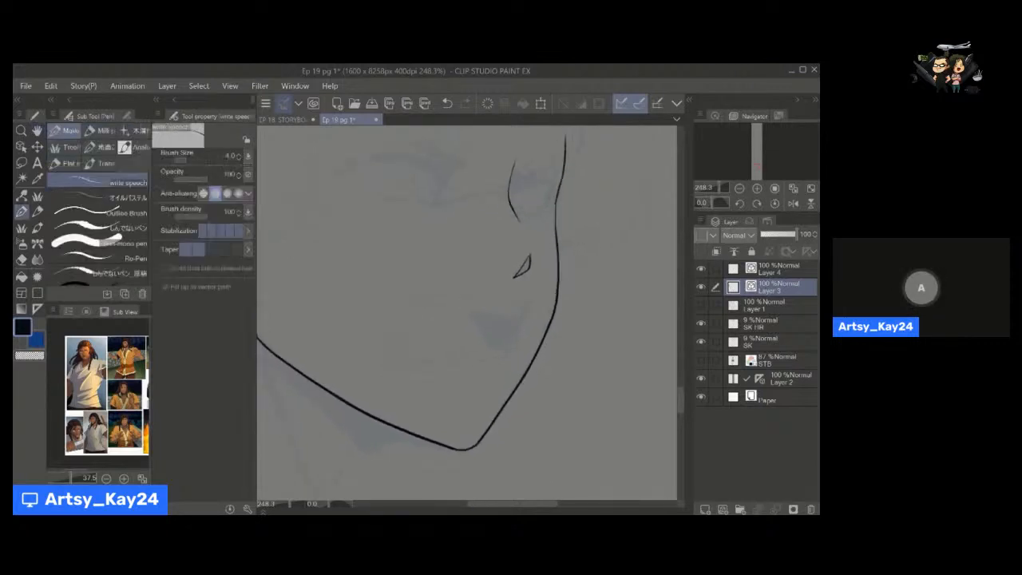
mouse_move(520, 302)
left_mouse_down()
mouse_move(452, 297)
mouse_move(417, 308)
mouse_move(390, 353)
mouse_move(495, 370)
mouse_move(531, 302)
left_mouse_up()
Clean up the mouth outline's sharp upper corner with Pinch vector line and a smaller Hard vector eraser.
key("y")
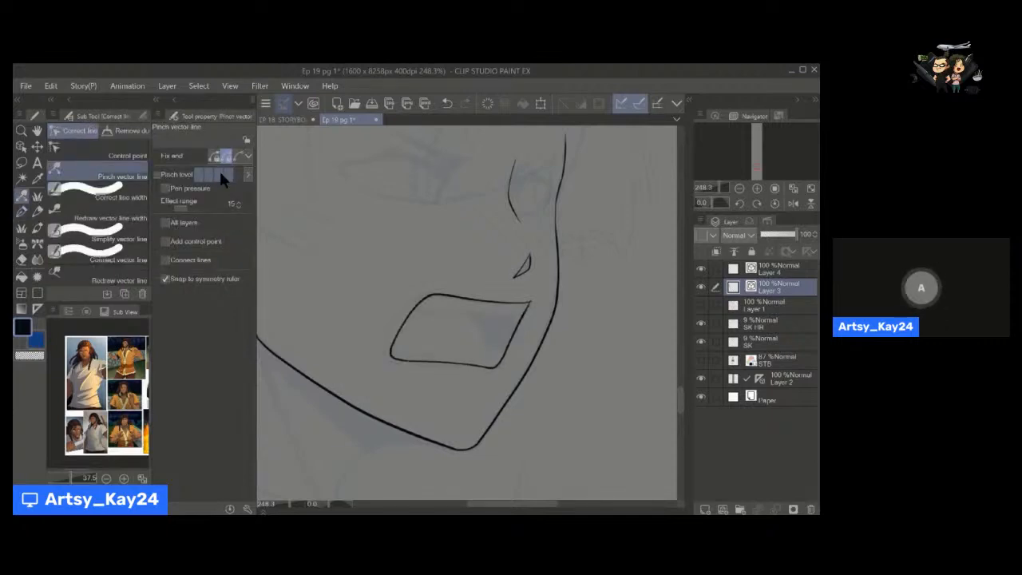
key("e")
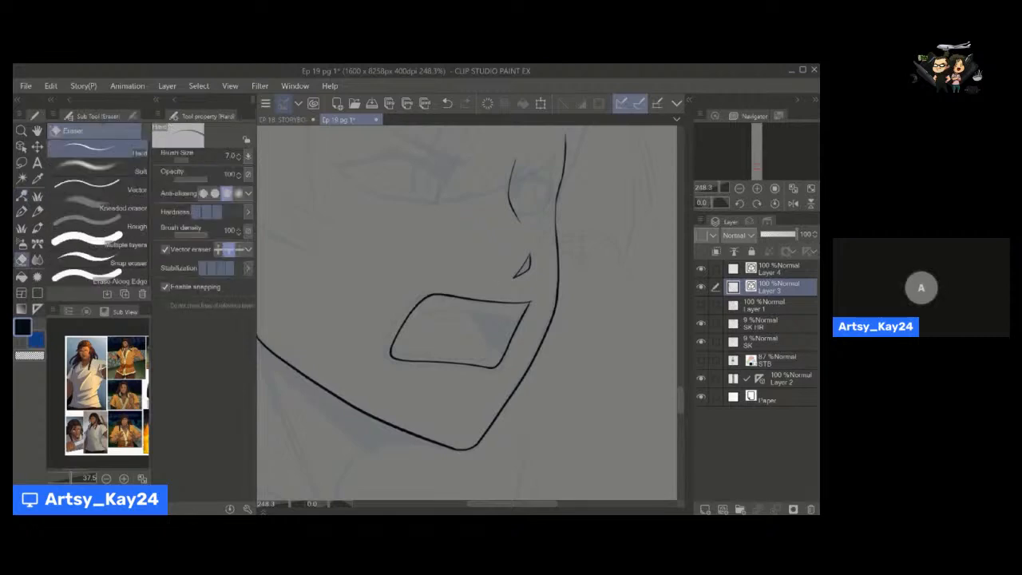
key("y")
scroll(528, 304, "up", 3)
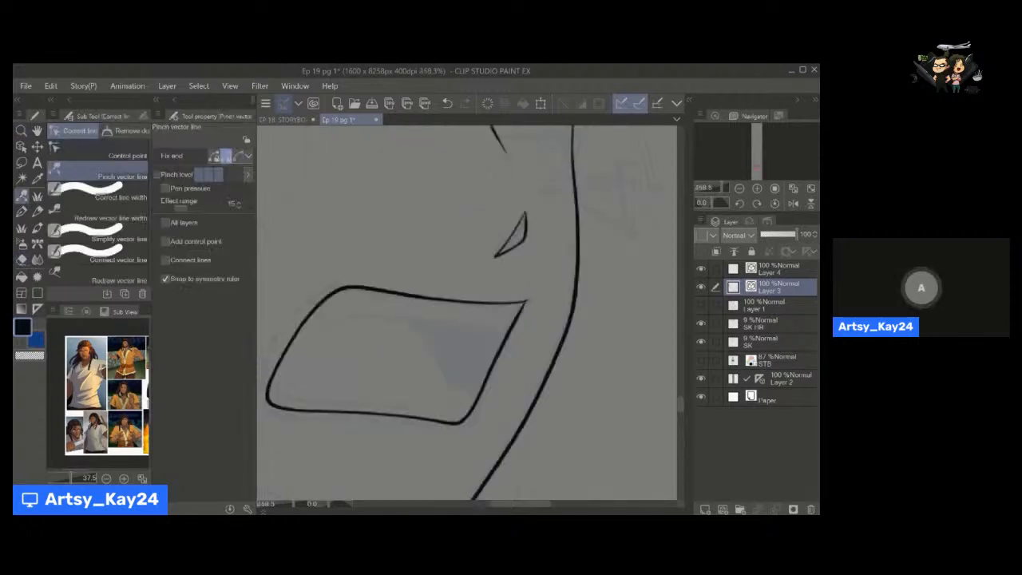
key("e")
key("bracketleft")
key("bracketleft")
key("bracketleft")
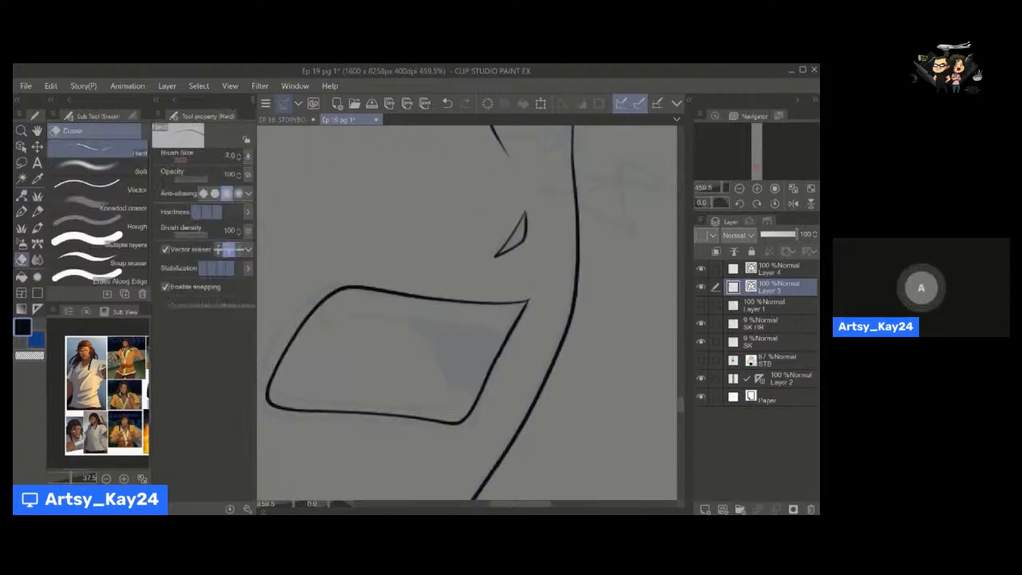
Draw the upper teeth band inside the mouth with the write speech pen at size 2.5 and refine its lines with Pinch vector line.
key("space")
mouse_move(346, 316)
left_mouse_down()
mouse_move(402, 280)
mouse_move(393, 286)
mouse_move(543, 294)
left_mouse_up()
key("p")
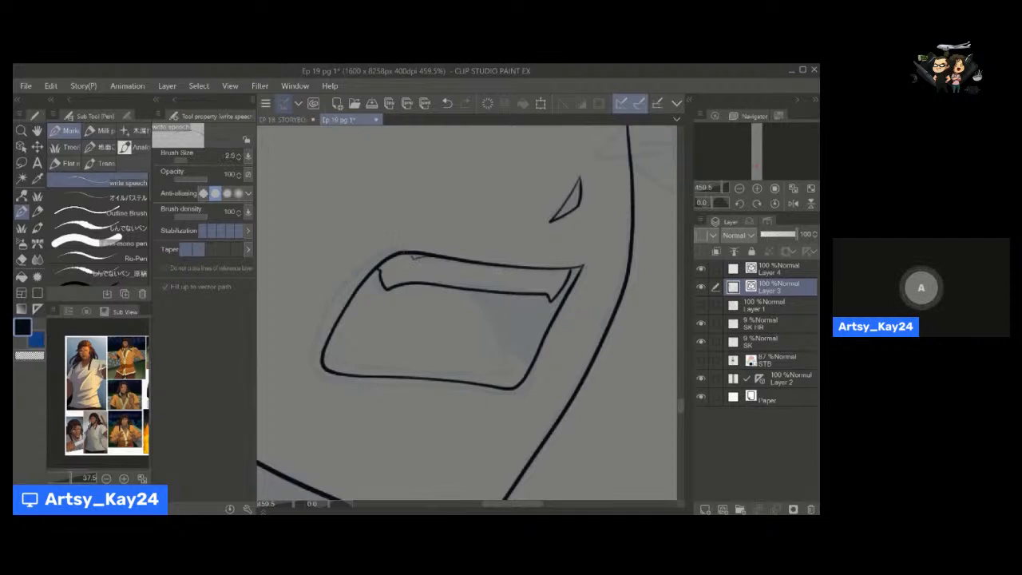
key("e")
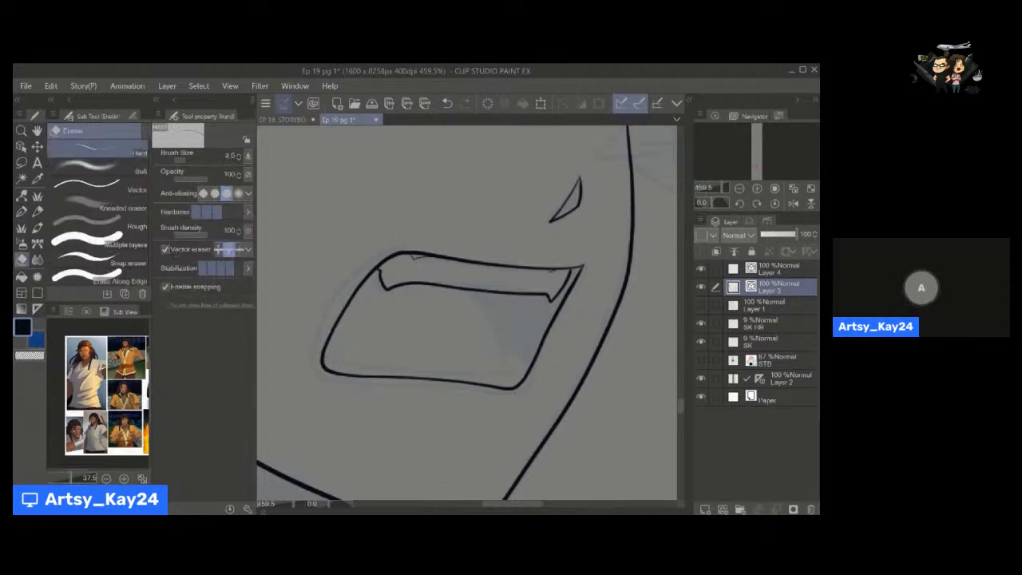
key("space")
left_click_drag(416, 279, 434, 269)
key("y")
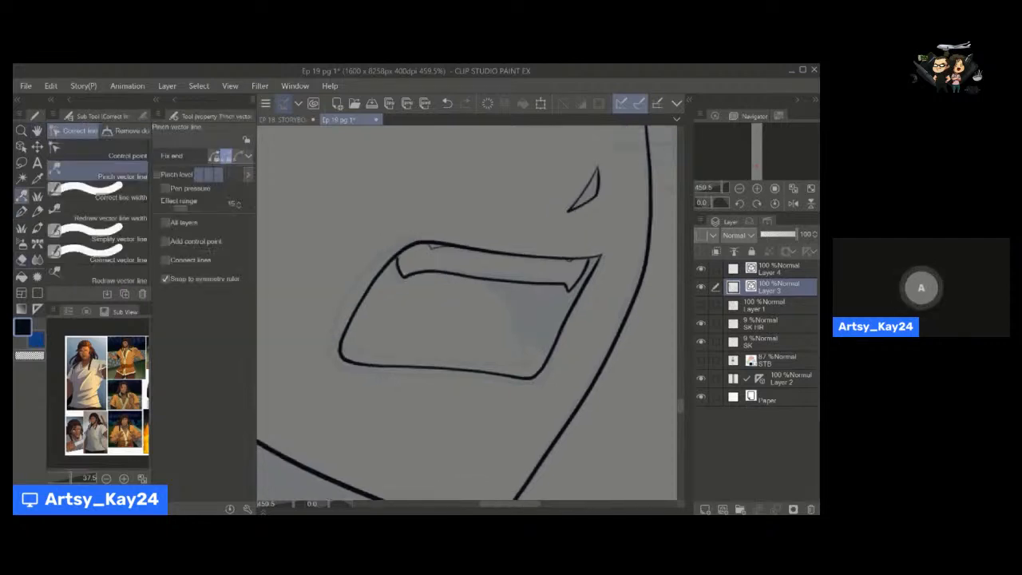
left_click_drag(482, 278, 527, 283)
Draw the lower teeth line along the mouth's bottom edge, redo it once, and adjust it with Pinch vector line.
key("space")
key("p")
left_click_drag(342, 325, 493, 349)
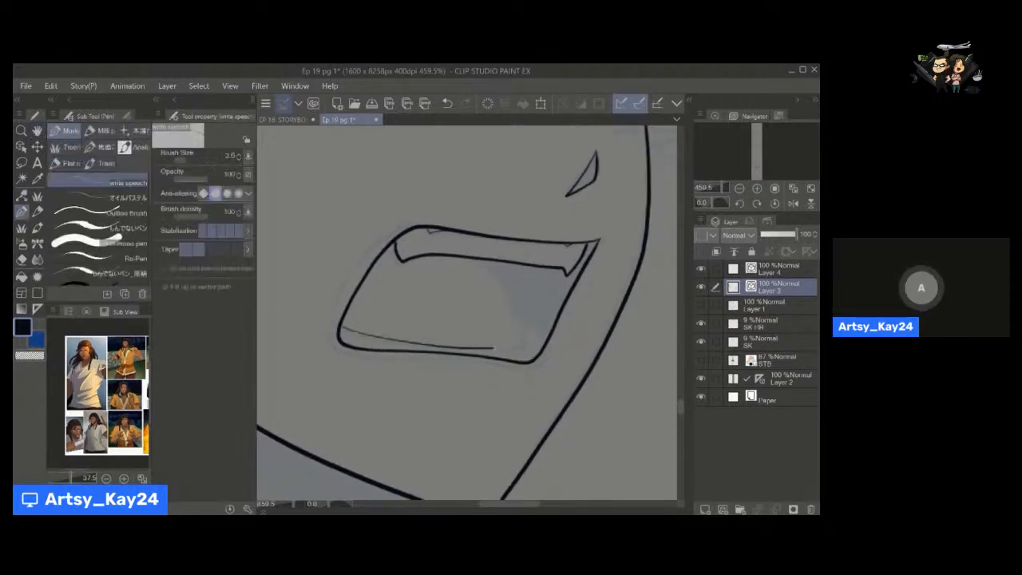
key("ctrl+z")
mouse_move(342, 325)
left_mouse_down()
mouse_move(421, 343)
mouse_move(511, 345)
left_mouse_up()
key("space")
key("y")
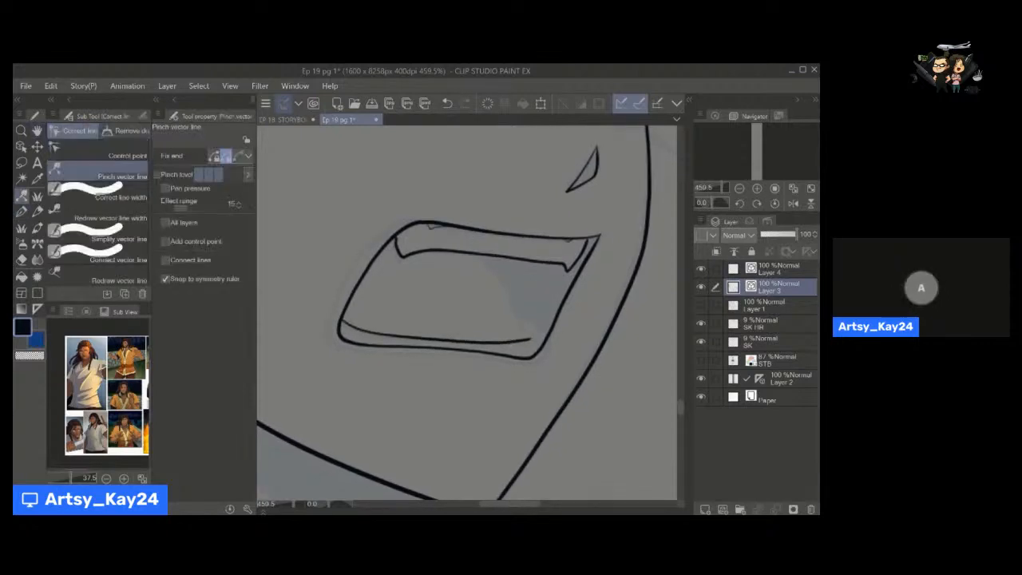
Draw the tongue's curved edge from the upper teeth down to the lower teeth line.
key("p")
left_click_drag(473, 256, 522, 337)
key("y")
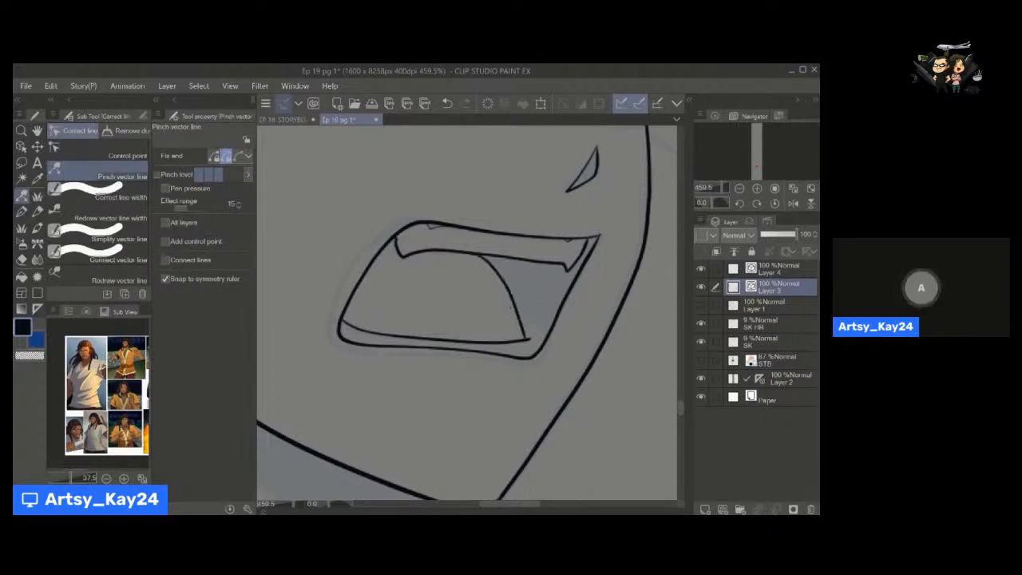
Draw a short curve between the tongue and the mouth's lower front corner, replacing the straight attempt.
key("p")
left_click_drag(521, 315, 549, 341)
key("ctrl+z")
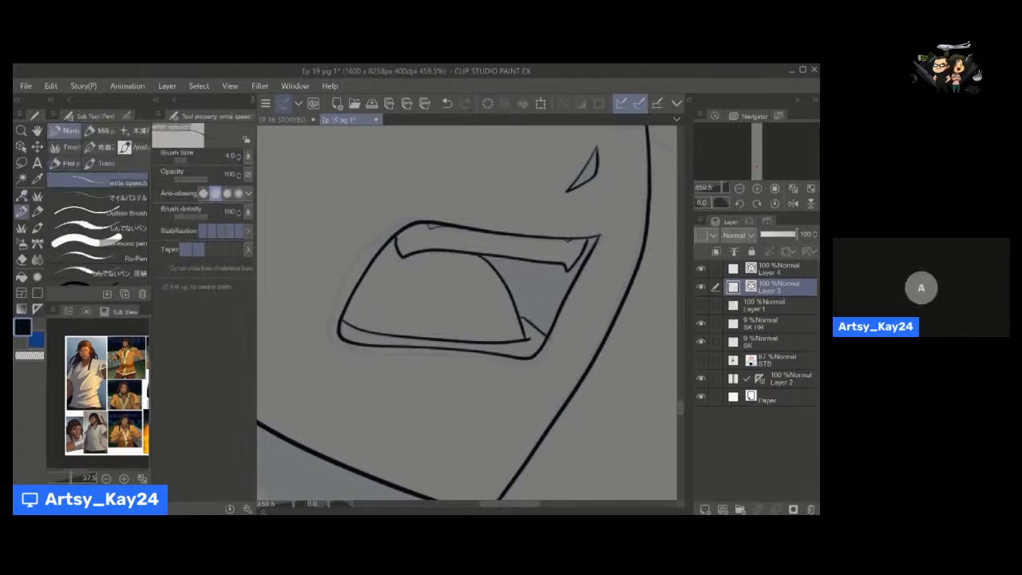
key("ctrl+z")
key("e")
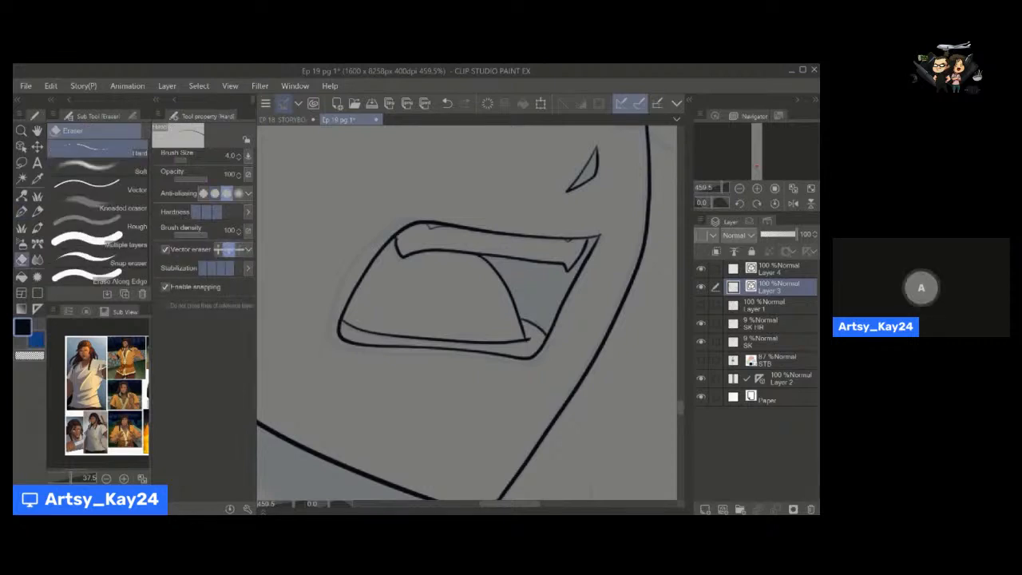
key("y")
mouse_move(519, 307)
left_mouse_down()
mouse_move(461, 322)
mouse_move(473, 319)
left_mouse_up()
key("e")
key("space")
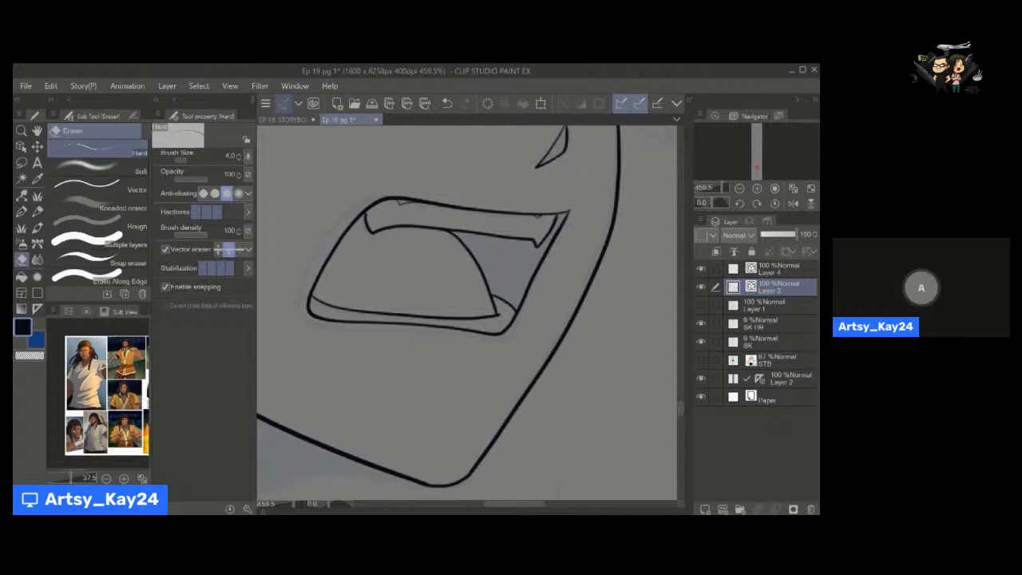
Examine the inked mouth in relation to the jaw, the nose and the whole face.
key("space")
left_click_drag(524, 376, 503, 346)
key("alt+space")
left_click(553, 341)
left_click(527, 352)
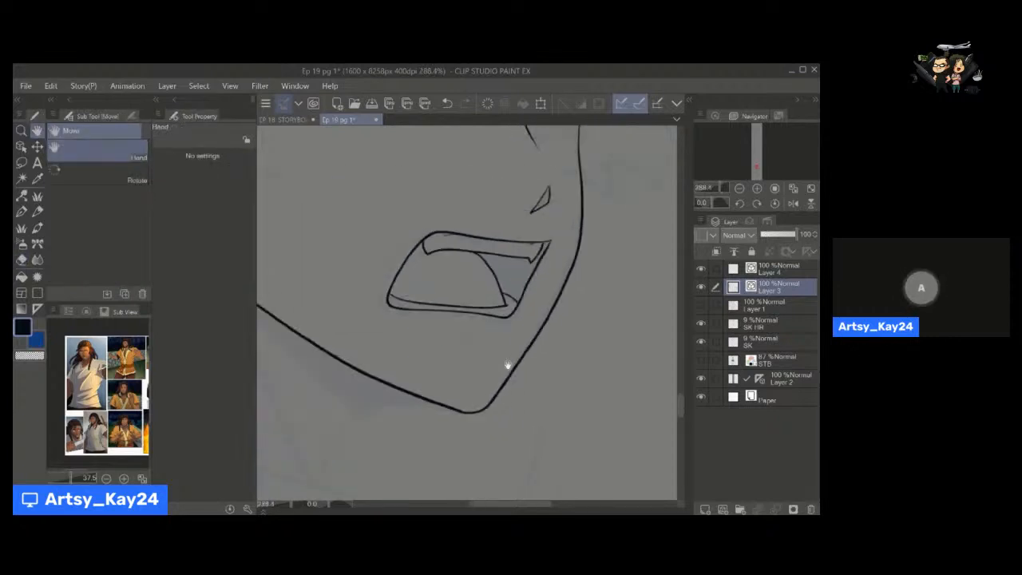
left_click(512, 358)
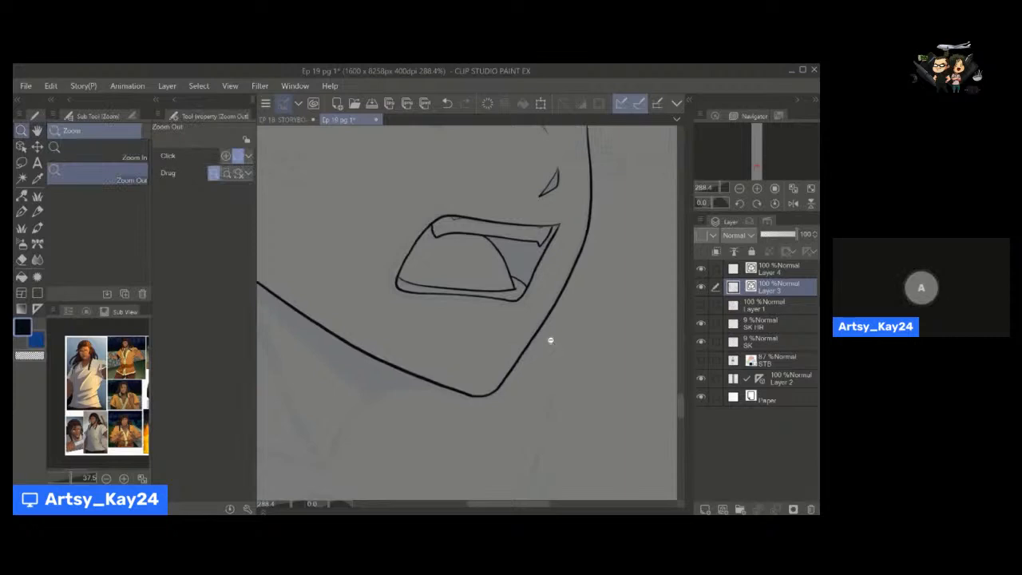
key("space")
key("alt+space")
left_click_drag(551, 340, 474, 344)
key("space")
key("alt+space")
key("space")
key("alt+space")
left_click_drag(475, 281, 482, 296)
key("space")
left_click_drag(482, 362, 504, 406)
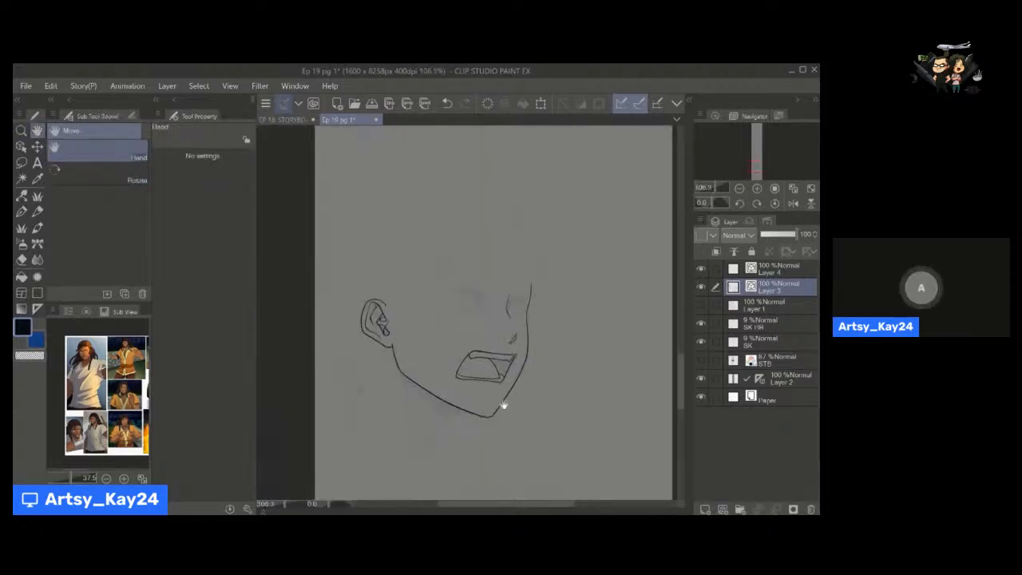
Ink the front neck line curving down from under the chin with the write speech pen at size 5, and adjust it with Pinch vector line.
key("alt+space")
key("space")
left_click_drag(473, 303, 449, 354)
key("alt+space")
key("space")
key("alt+space")
key("space")
left_click_drag(450, 354, 488, 296)
mouse_move(488, 340)
left_mouse_down()
mouse_move(500, 308)
mouse_move(476, 355)
left_mouse_up()
scroll(499, 308, "up", 3)
key("p")
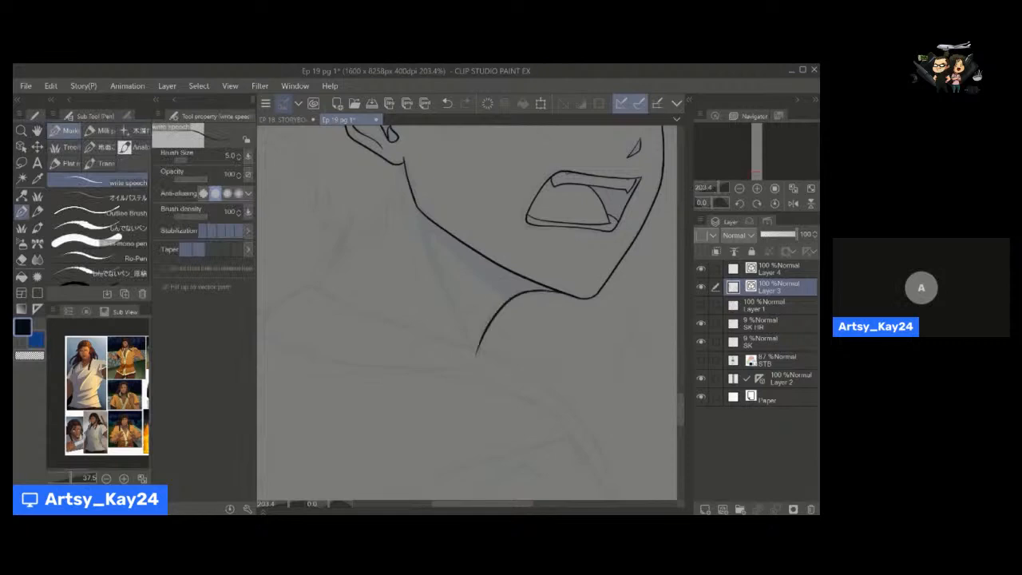
key("y")
mouse_move(497, 308)
left_mouse_down()
mouse_move(482, 326)
mouse_move(503, 299)
left_mouse_up()
key("h")
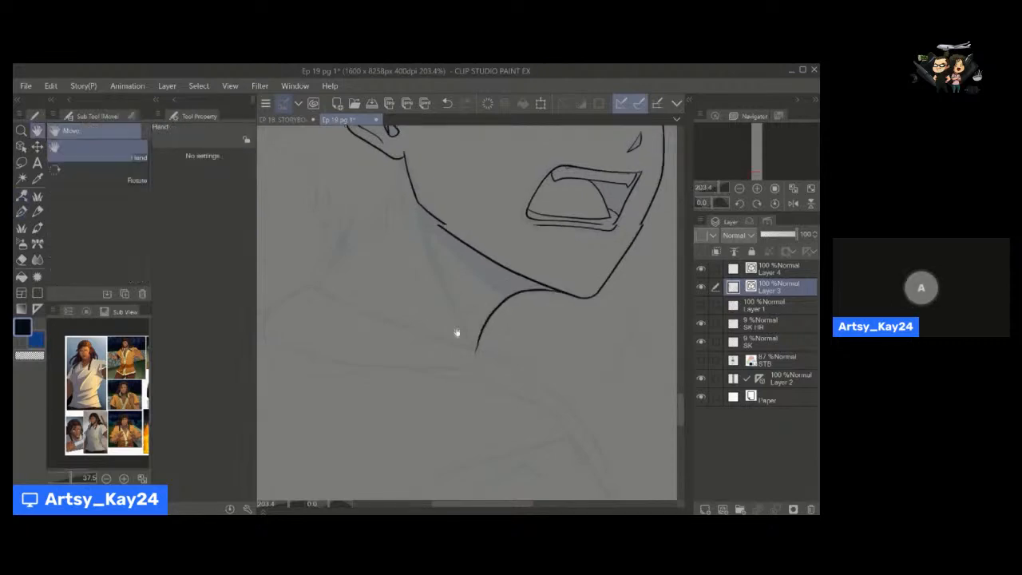
Ink the back neck line below the ear with the write speech pen at size 6.
scroll(459, 327, "down", 5)
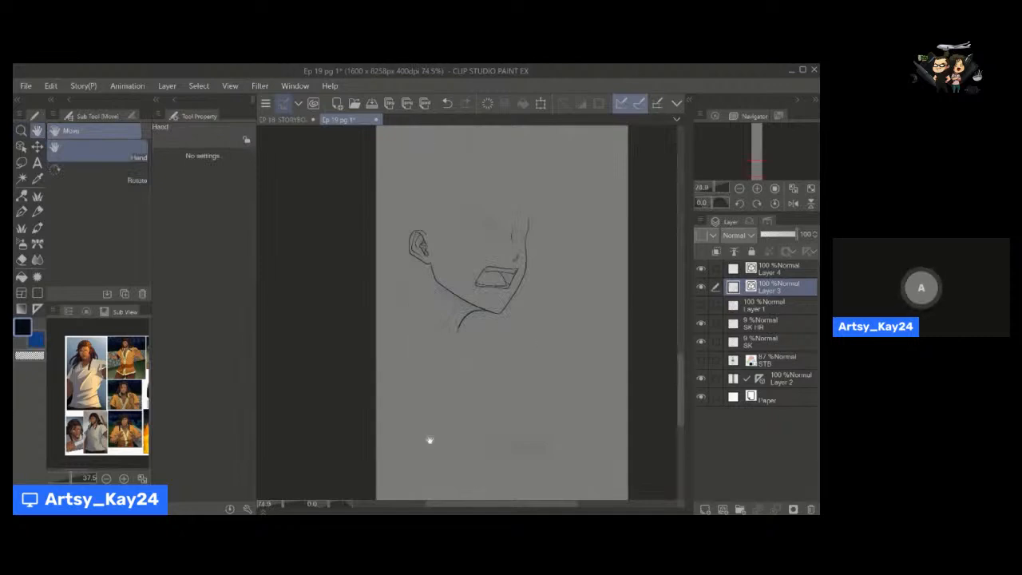
scroll(417, 293, "up", 5)
key("p")
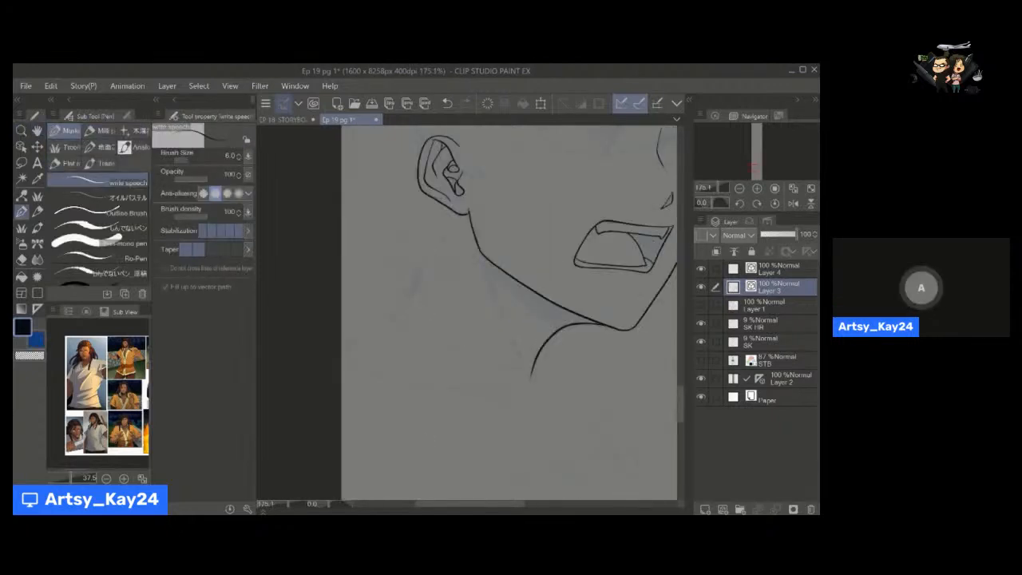
left_click_drag(422, 254, 391, 319)
key("h")
left_click_drag(453, 296, 444, 297)
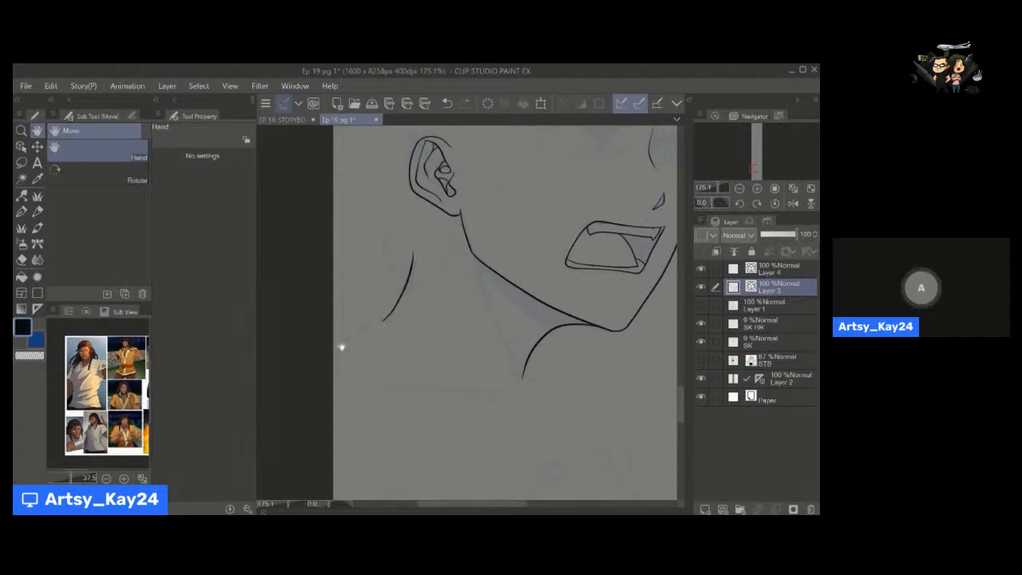
Ink the long line from the back shoulder across the neck base and down the front shoulder with the size 6 pen.
key("p")
mouse_move(365, 327)
left_mouse_down()
mouse_move(428, 344)
mouse_move(580, 412)
left_mouse_up()
key("h")
left_click_drag(518, 407, 468, 343)
key("p")
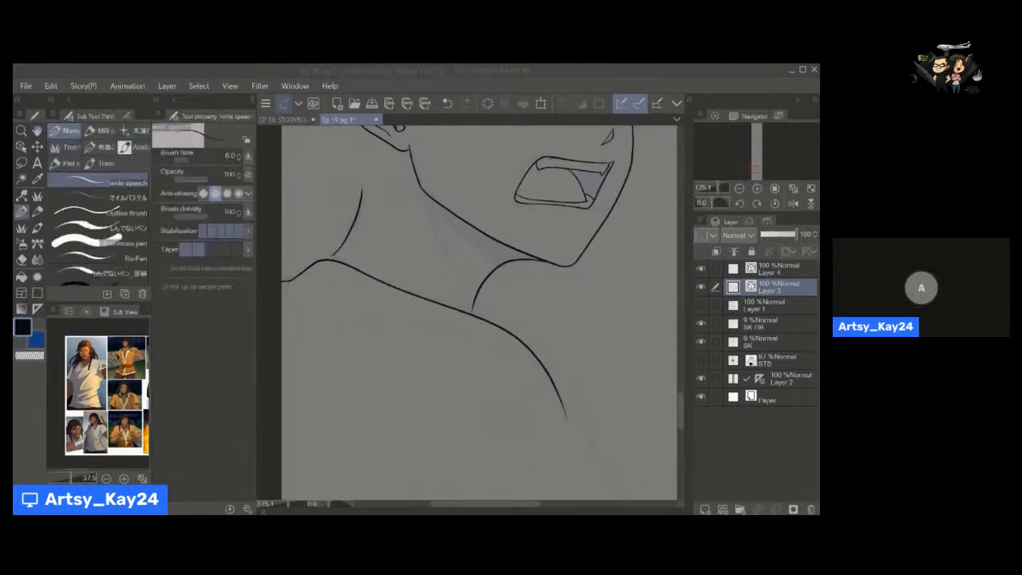
Lengthen and reshape the lower end of the front shoulder line with Pinch vector line.
key("h")
left_click_drag(455, 403, 471, 354)
scroll(484, 344, "down", 3)
key("y")
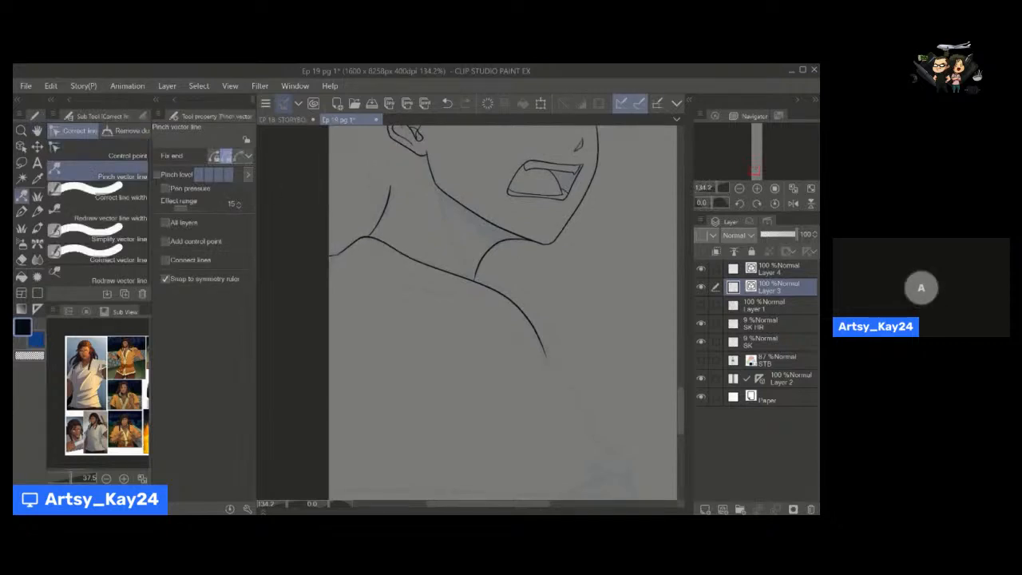
left_click_drag(545, 356, 556, 365)
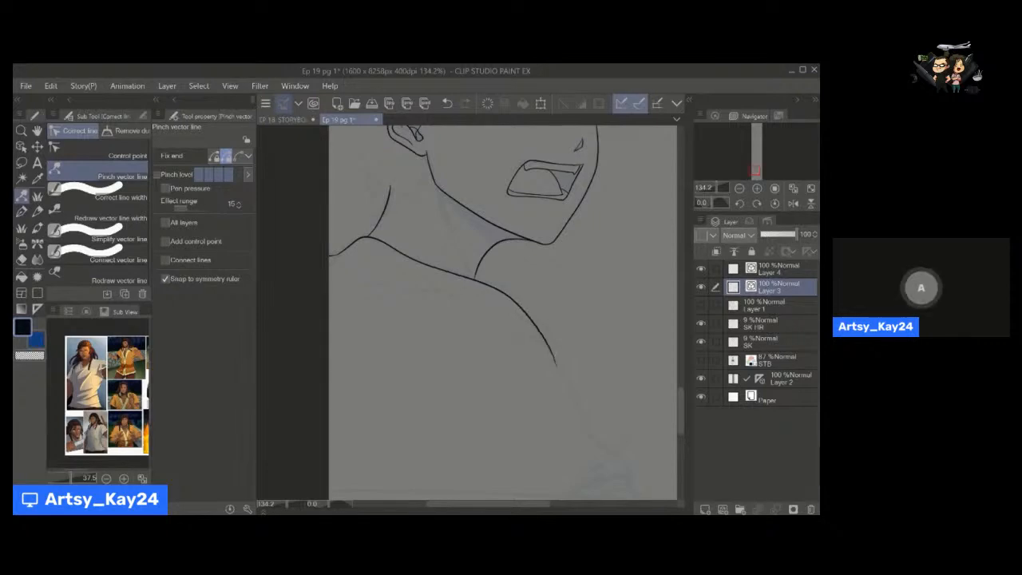
left_click_drag(537, 326, 543, 323)
left_click_drag(557, 365, 564, 385)
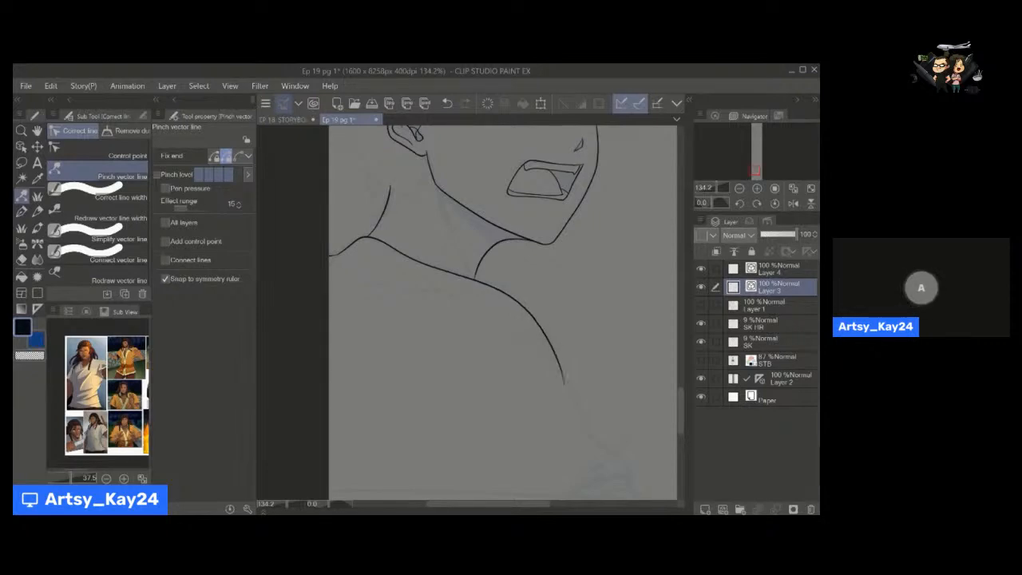
left_click_drag(548, 344, 530, 341)
Ink the collar's lower edge from the back shoulder to the front shoulder line's end with the write speech pen at size 7.
key("space")
key("e")
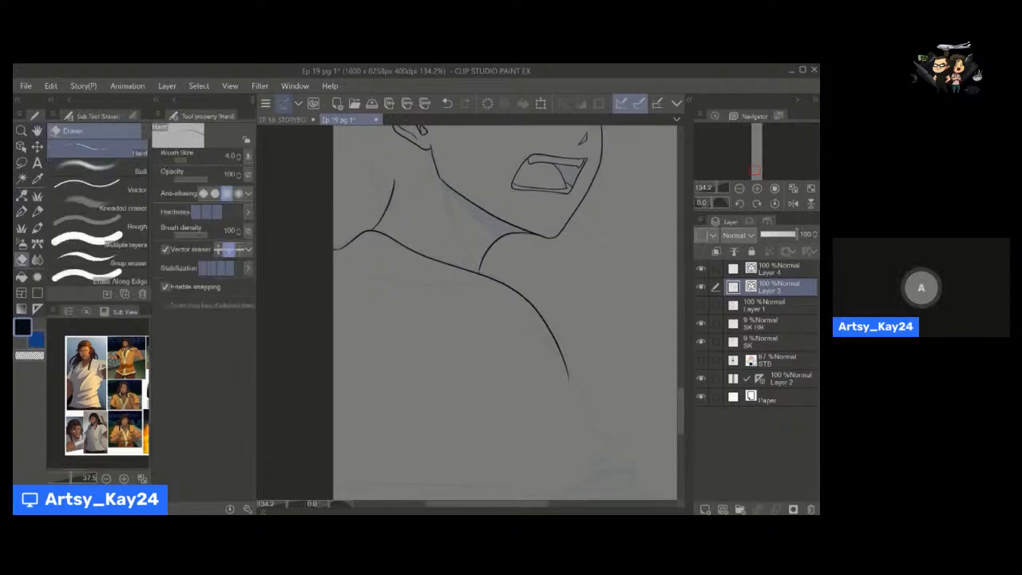
key("p")
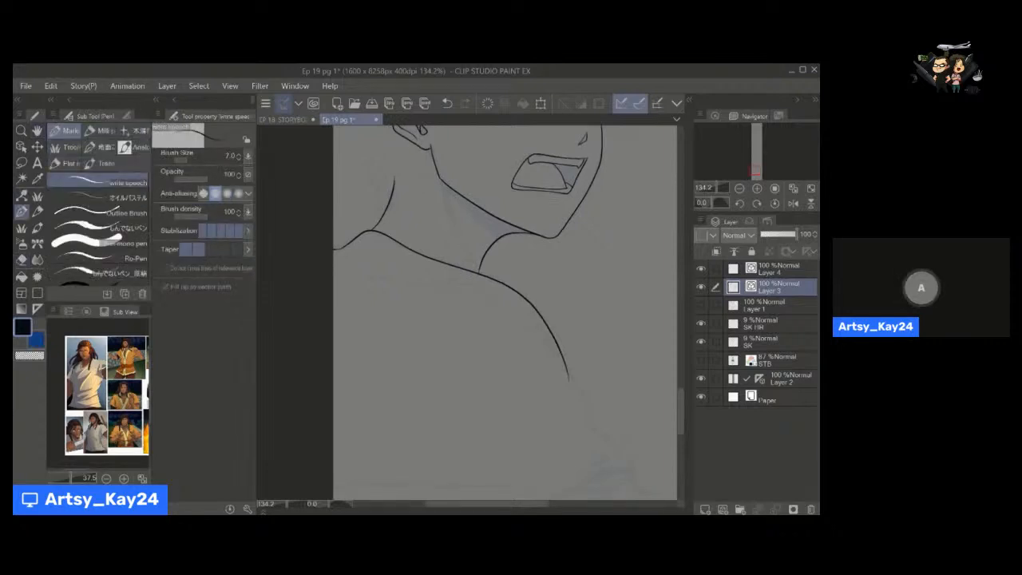
mouse_move(337, 249)
left_mouse_down()
mouse_move(539, 321)
mouse_move(562, 369)
left_mouse_up()
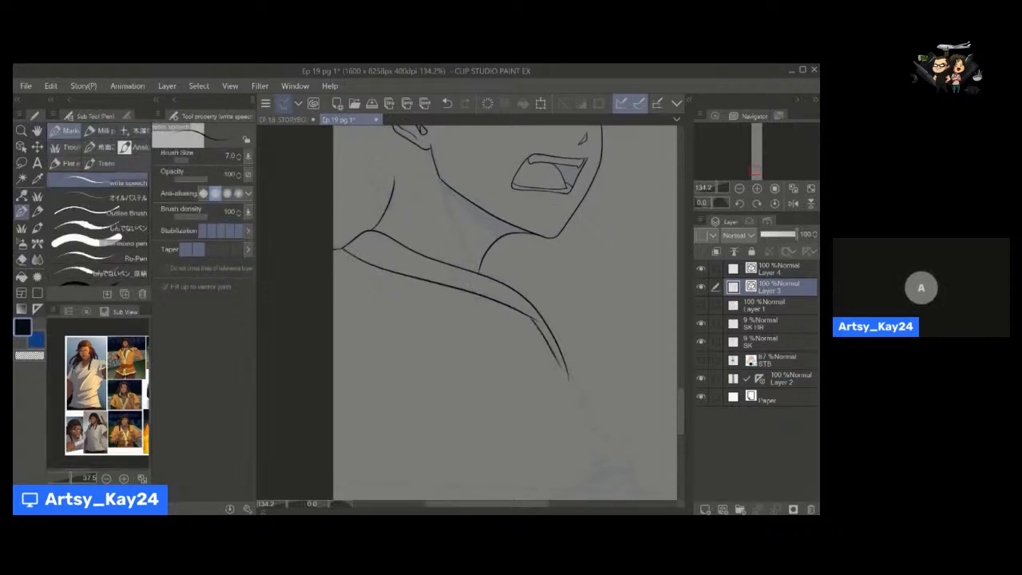
key("space")
left_click_drag(539, 331, 511, 299)
key("ctrl+z")
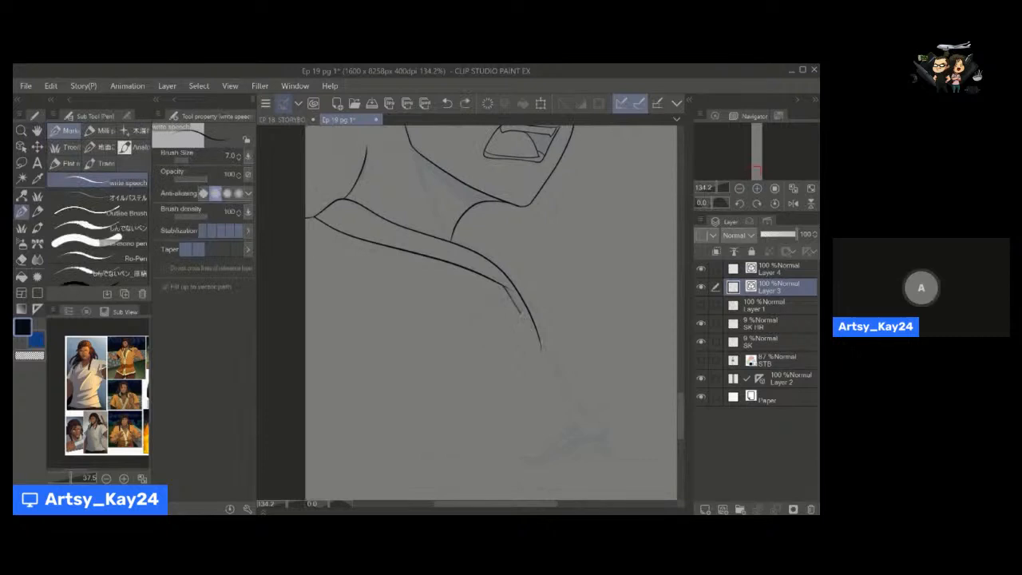
key("y")
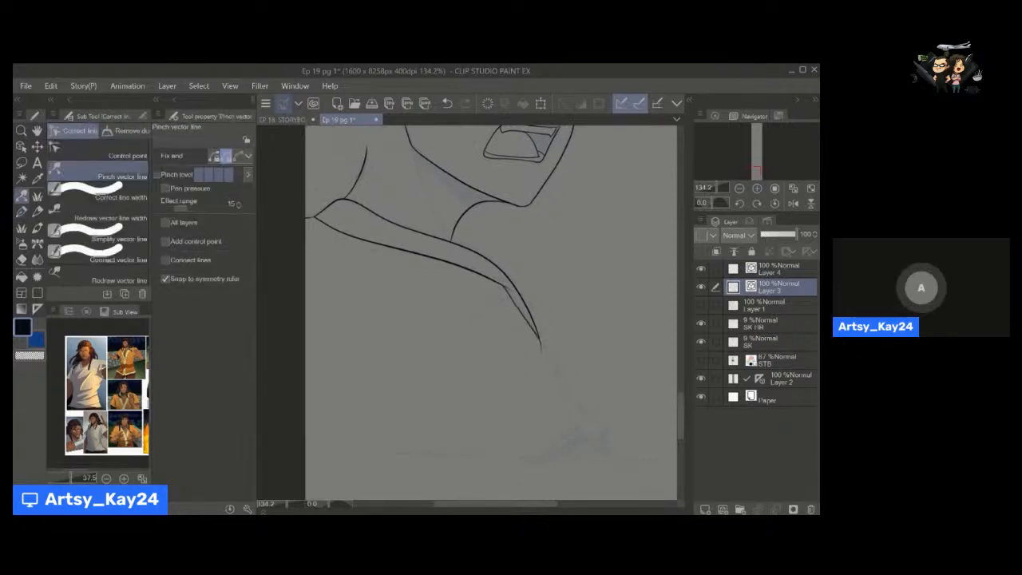
Continue the front shoulder line into a pointed lower tip and ink the curved shirt fold below the collar.
key("p")
key("p")
mouse_move(541, 342)
left_mouse_down()
mouse_move(573, 404)
mouse_move(575, 358)
left_mouse_up()
left_click_drag(359, 332, 495, 262)
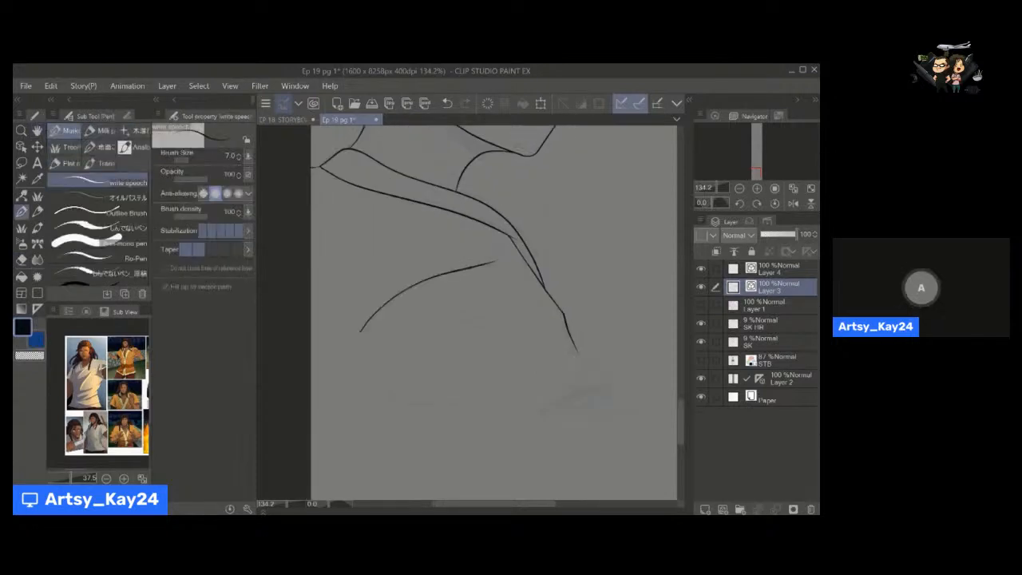
left_click_drag(477, 352, 420, 344)
mouse_move(507, 309)
left_mouse_down()
mouse_move(531, 353)
mouse_move(476, 403)
left_mouse_up()
key("e")
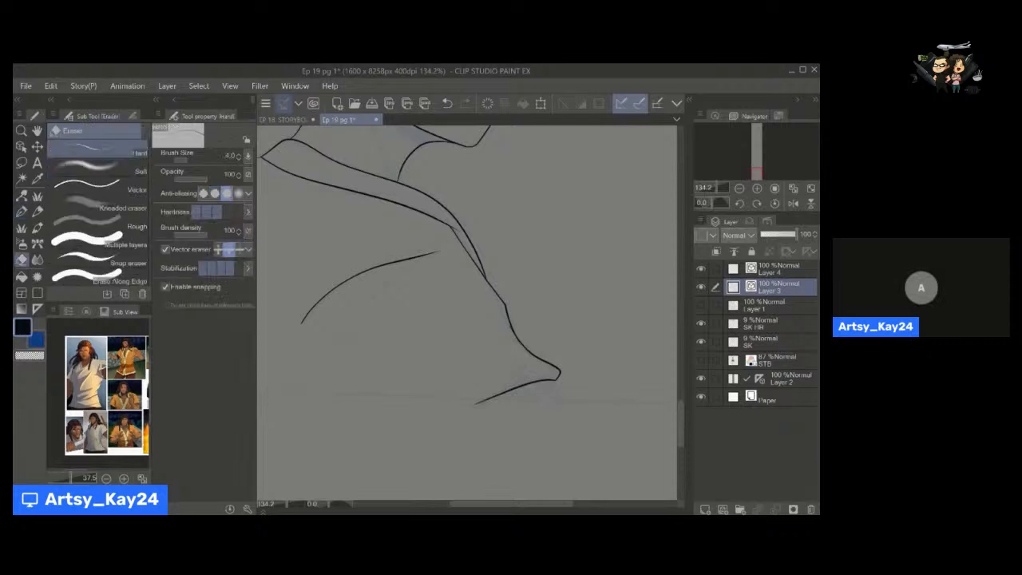
On Layer 4, set the Rectangle tool's brush size to 15 for the panel border.
scroll(469, 378, "down", 5)
left_click_drag(515, 310, 497, 340)
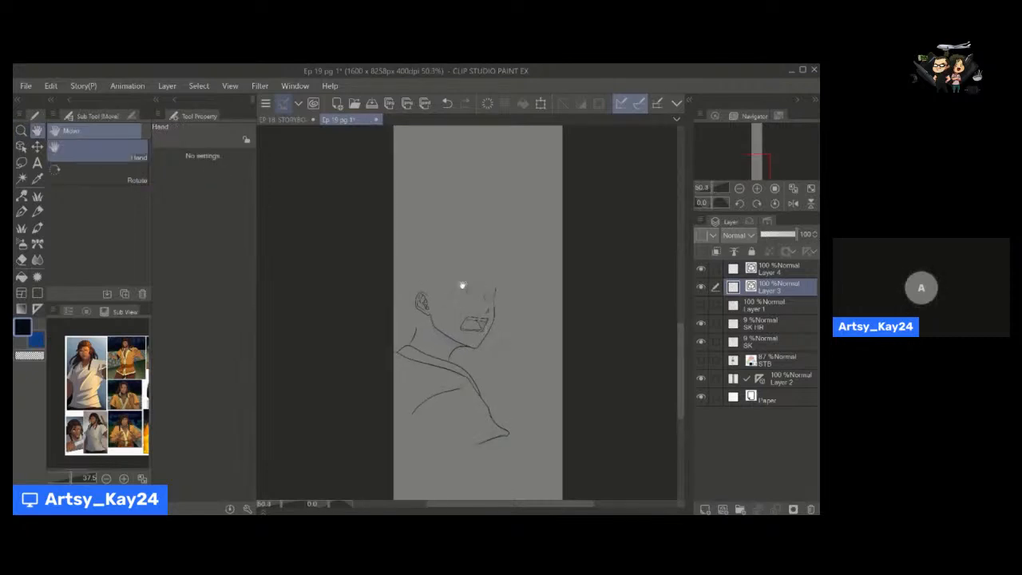
left_click_drag(482, 329, 433, 306)
left_click(766, 271)
key("u")
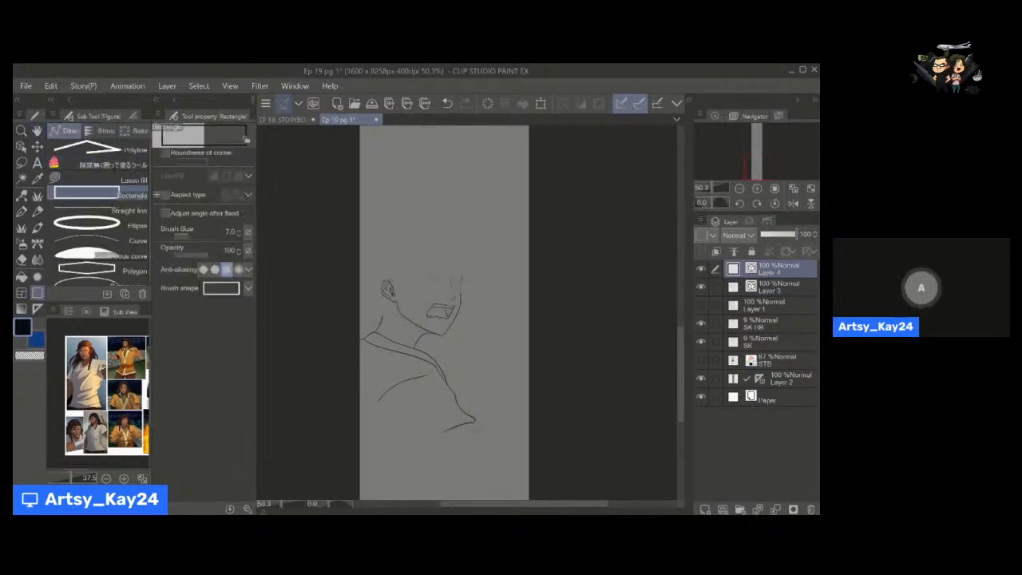
left_click(238, 230)
left_click(239, 231)
left_click(238, 231)
left_click(240, 230)
left_click(240, 234)
left_click(239, 234)
left_click(240, 234)
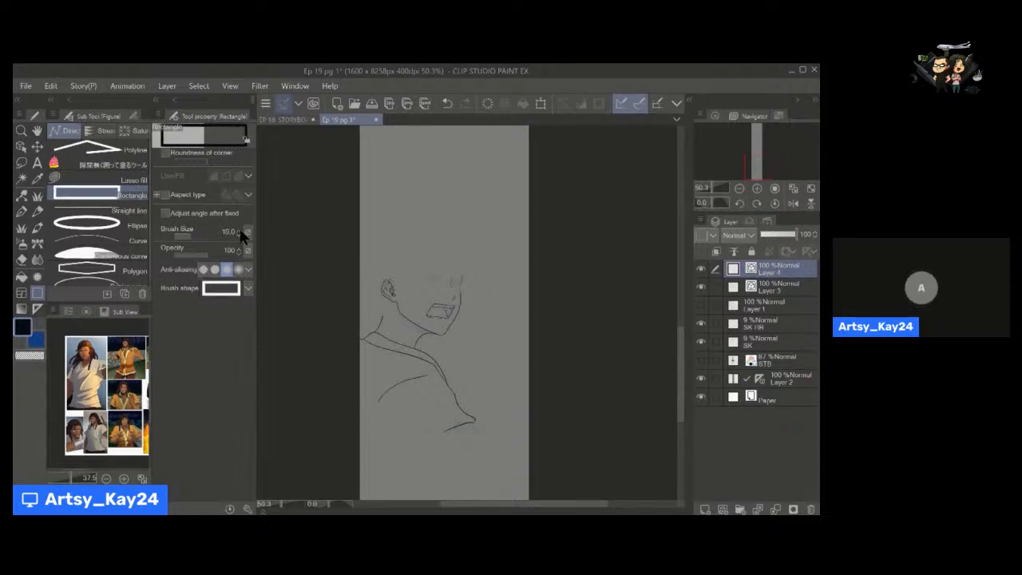
Draw a rectangular panel border around the figure, with its side edges on or beyond the page sides.
key("space")
left_click_drag(325, 211, 333, 196)
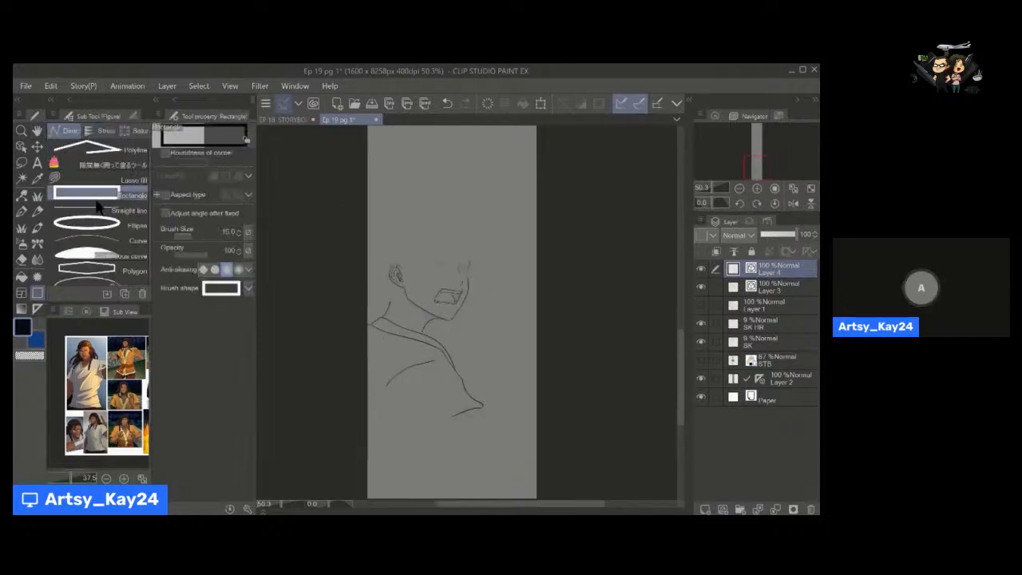
left_click_drag(370, 159, 544, 416)
key("space")
left_click_drag(463, 321, 457, 307)
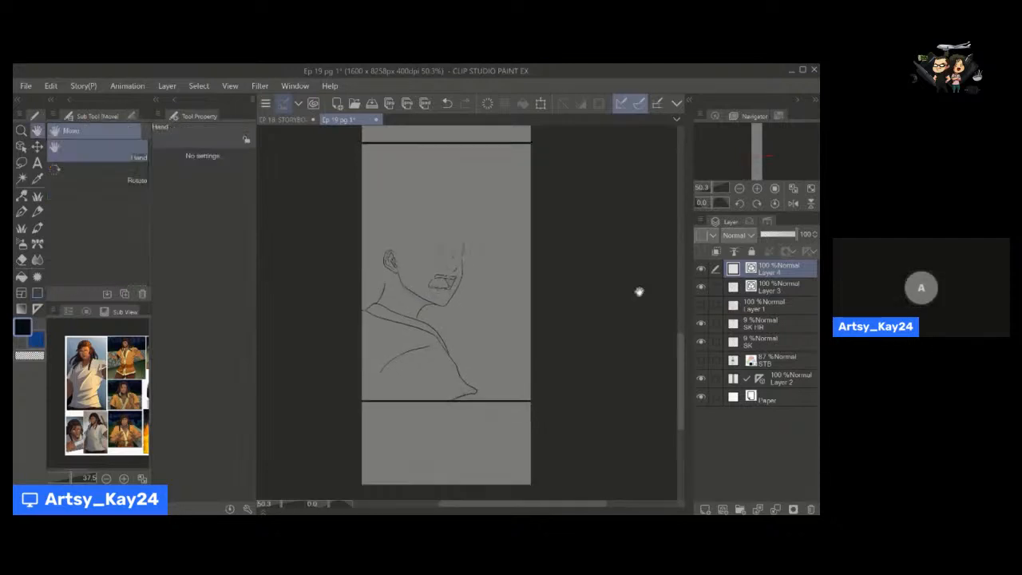
Try to reshape the panel border by lowering its upper edge and moving its lower edge and front lower corner.
key("o")
left_click(448, 143)
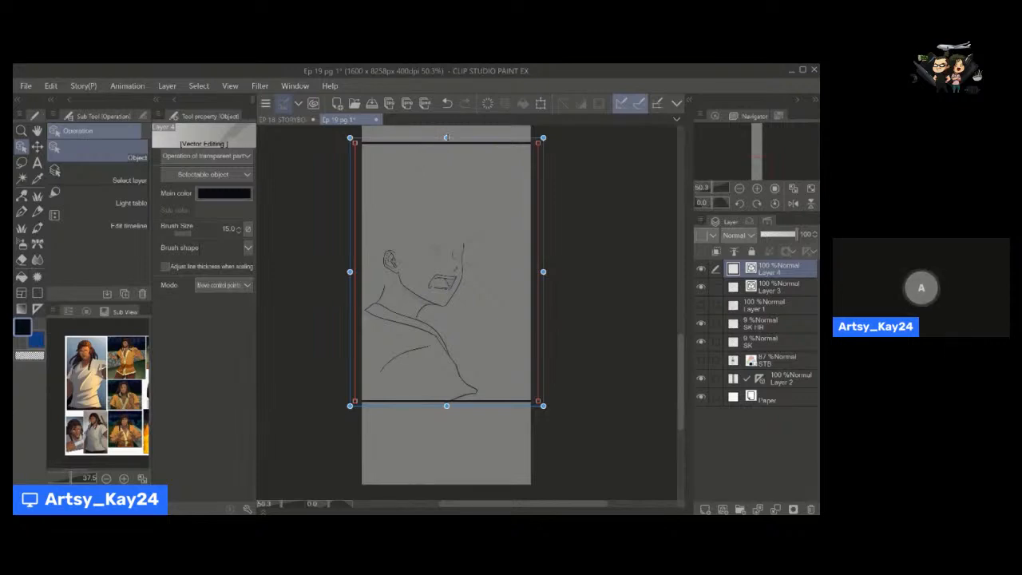
left_click_drag(446, 138, 446, 152)
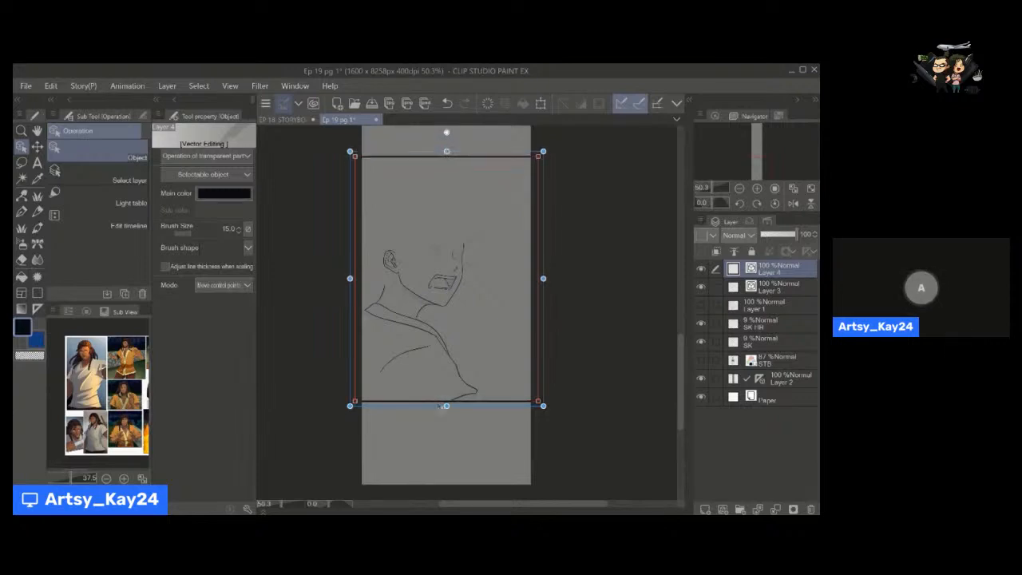
left_click_drag(447, 405, 454, 404)
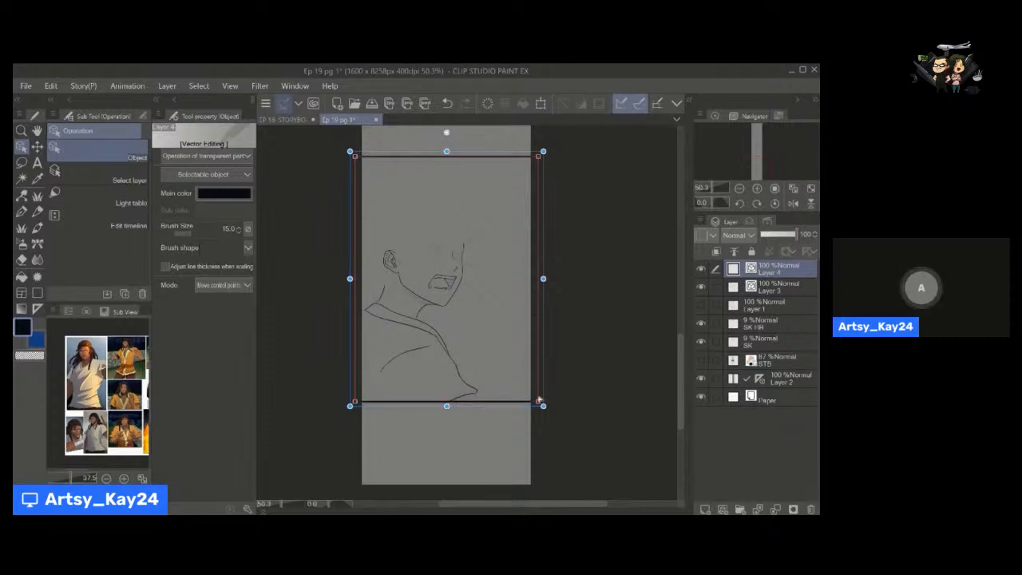
left_click_drag(542, 406, 542, 259)
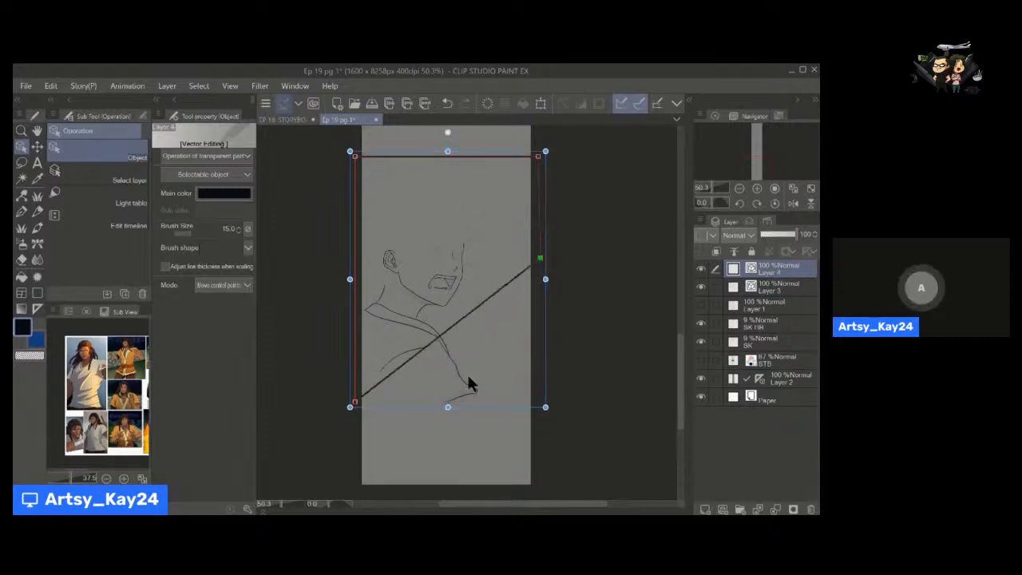
mouse_move(449, 406)
left_mouse_down()
mouse_move(448, 452)
mouse_move(448, 406)
left_mouse_up()
left_click_drag(541, 259, 540, 435)
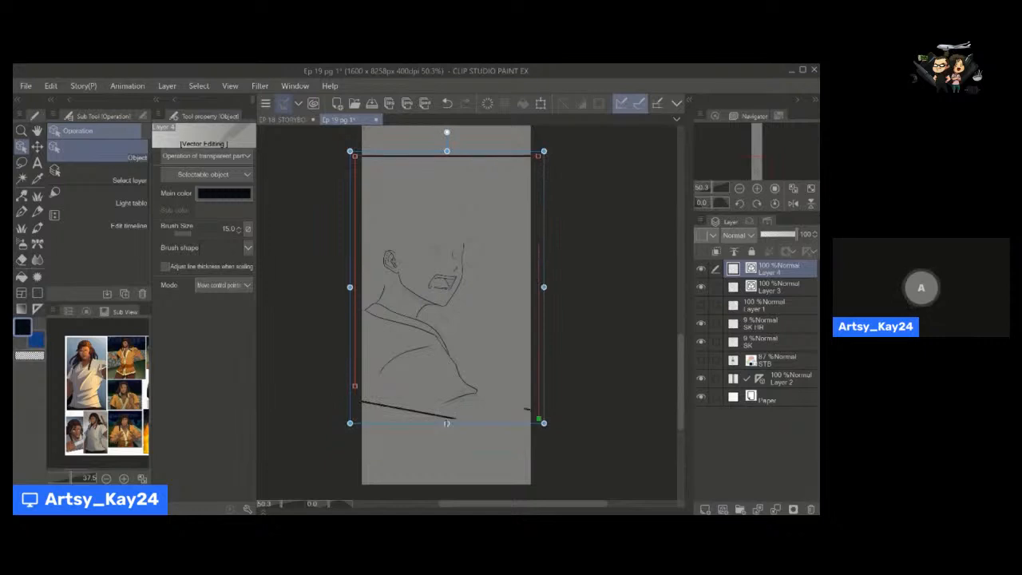
left_click_drag(446, 440, 447, 423)
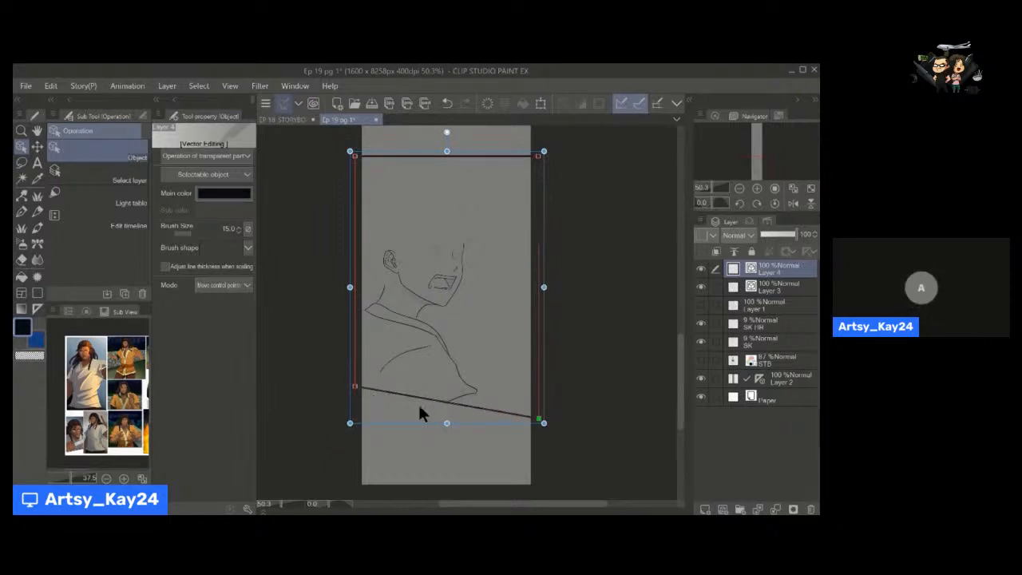
Undo the latest border adjustments, and delete the slanted panel border while leaving Layer 4 empty.
key("ctrl+z")
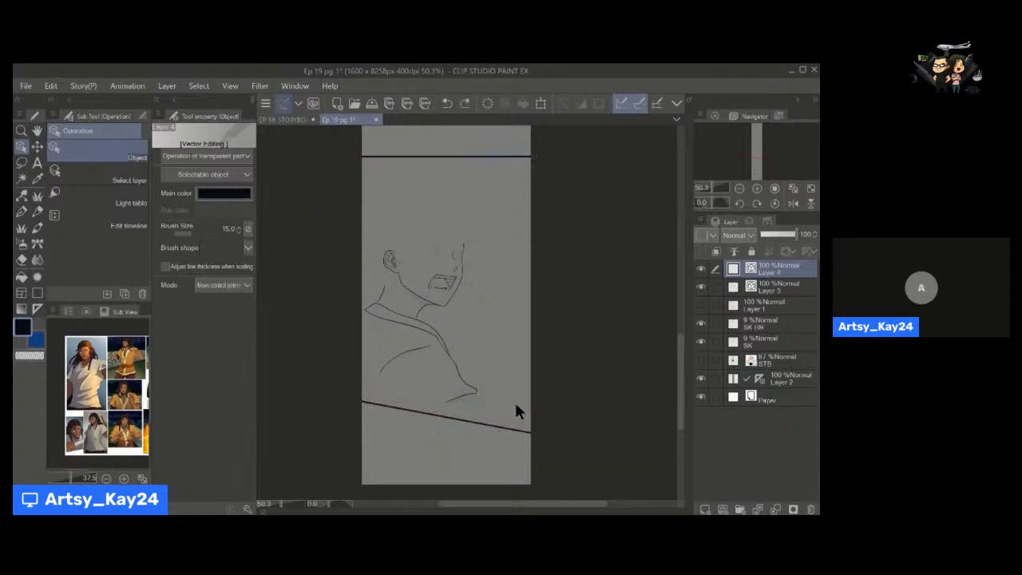
key("ctrl+z")
key("ctrl+z")
key("ctrl+z")
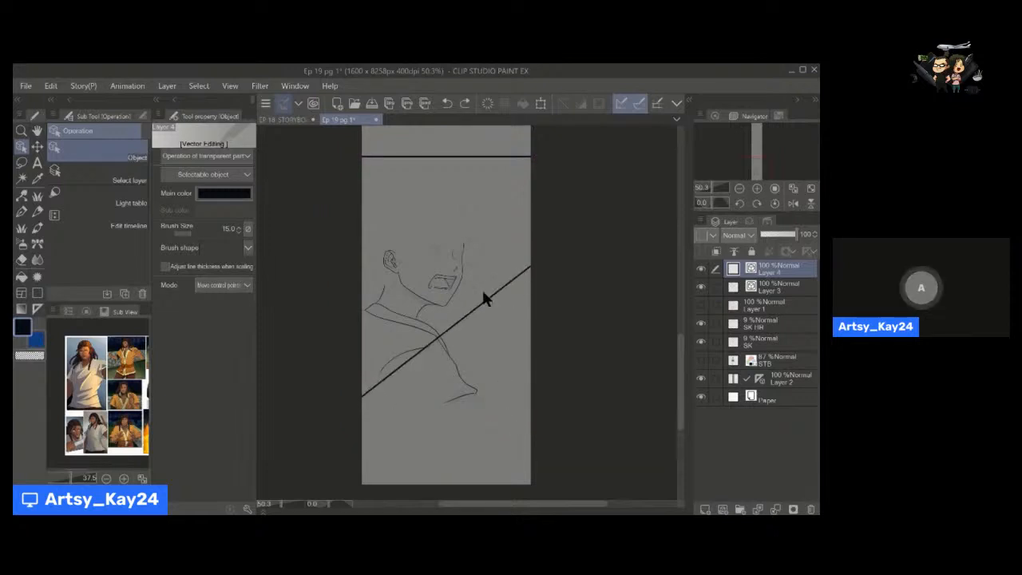
left_click(478, 306)
key("Delete")
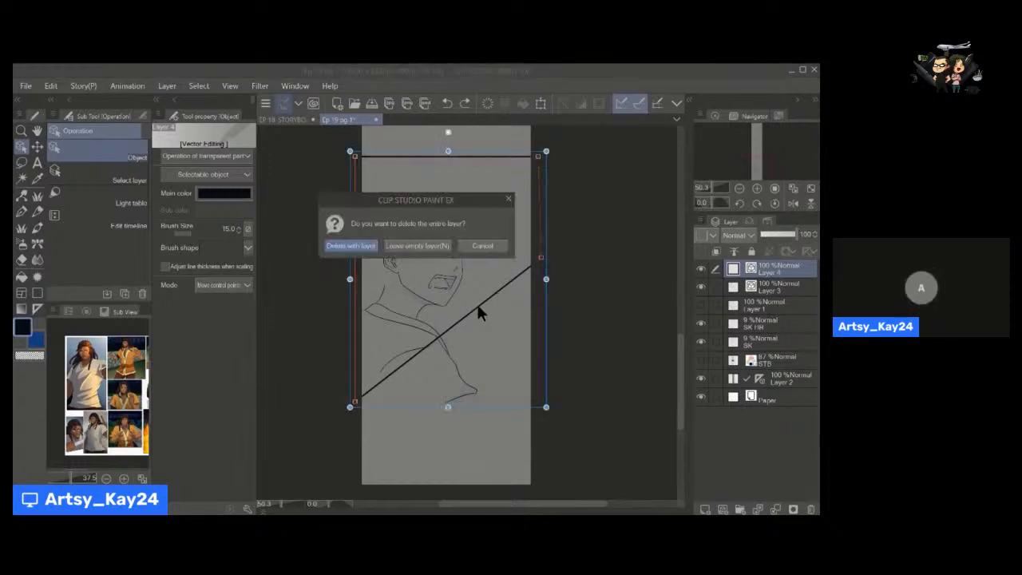
left_click(412, 246)
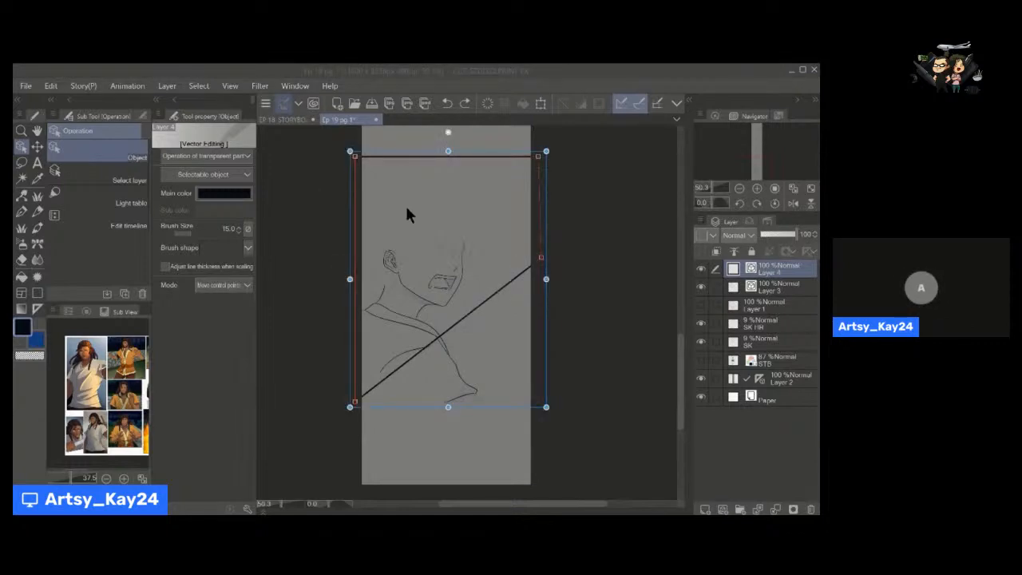
Redraw the rectangular panel border around the figure on Layer 4, extending its sides past the page edges.
key("u")
left_click_drag(349, 142, 551, 402)
key("space")
left_click_drag(462, 403, 447, 363)
On Layer 3, erase the end of the lower shirt line that hangs below the panel border.
left_click(773, 295)
key("e")
scroll(416, 360, "up", 5)
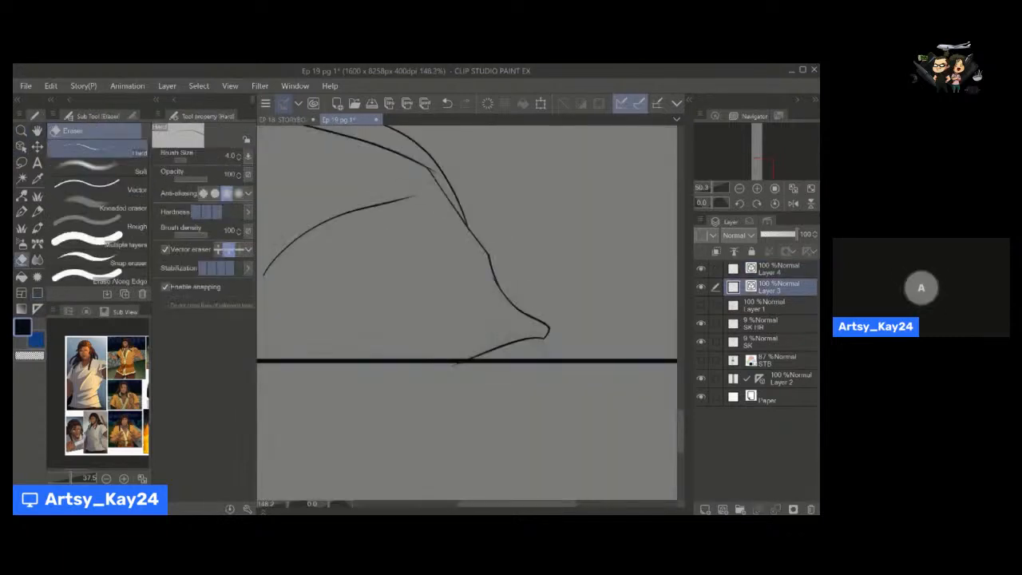
Ink the shirt fold lines below the curved fold down to the panel's lower border with the size 7 pen.
key("p")
scroll(416, 360, "down", 2)
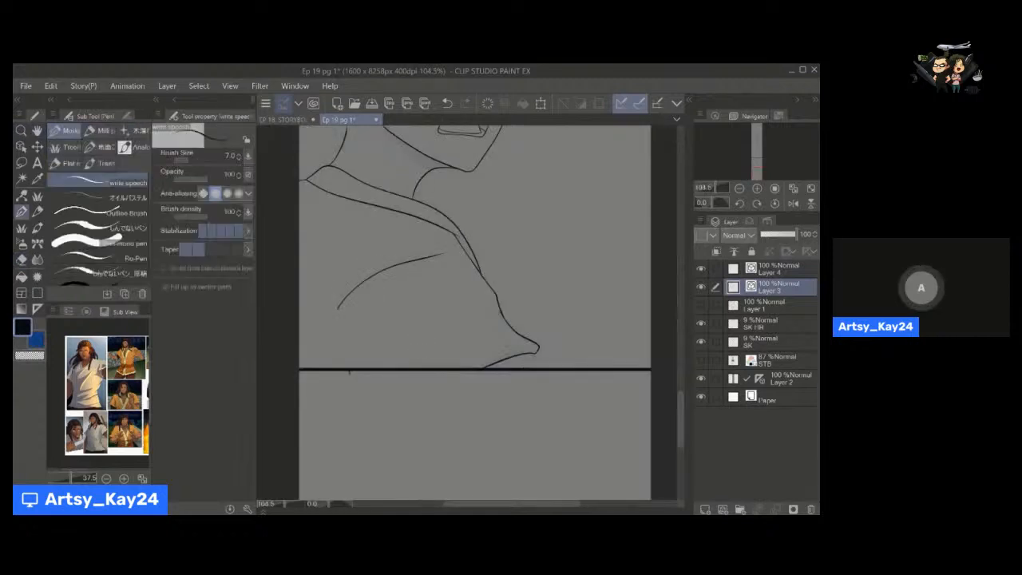
left_click_drag(381, 305, 350, 368)
key("ctrl+z")
left_click_drag(363, 332, 359, 371)
key("e")
key("space")
mouse_move(421, 360)
left_mouse_down()
mouse_move(385, 361)
mouse_move(437, 331)
left_mouse_up()
Ink the fine detail and hatching lines under the shirt's pointed front tip with the pen at size 4.
key("p")
mouse_move(525, 345)
left_mouse_down()
mouse_move(540, 373)
mouse_move(542, 350)
left_mouse_up()
left_click_drag(503, 358, 535, 350)
key("ctrl+z")
key("ctrl+z")
key("[")
key("[")
key("[")
key("space")
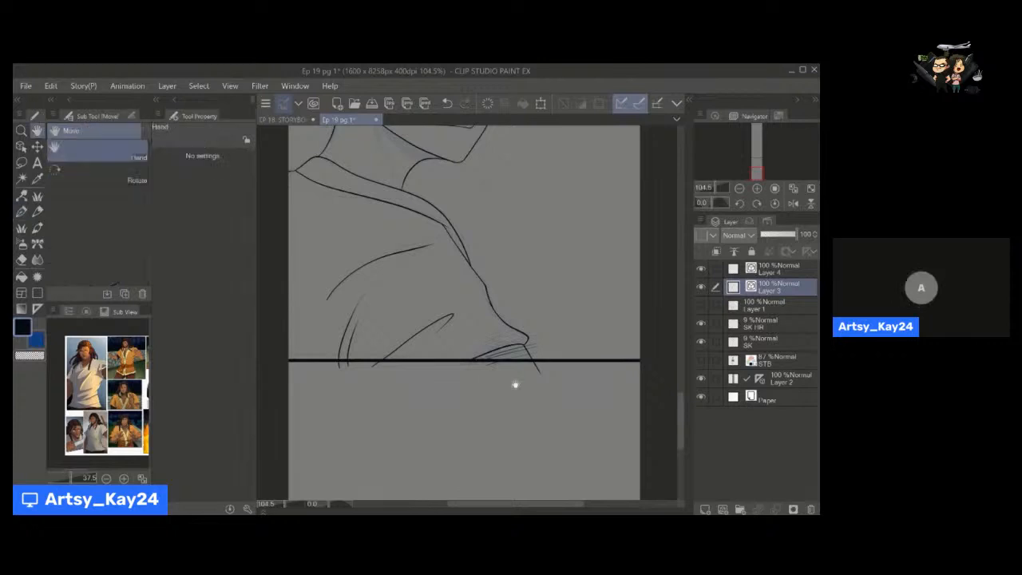
left_click_drag(460, 389, 459, 380)
key("space")
left_click_drag(392, 364, 379, 356)
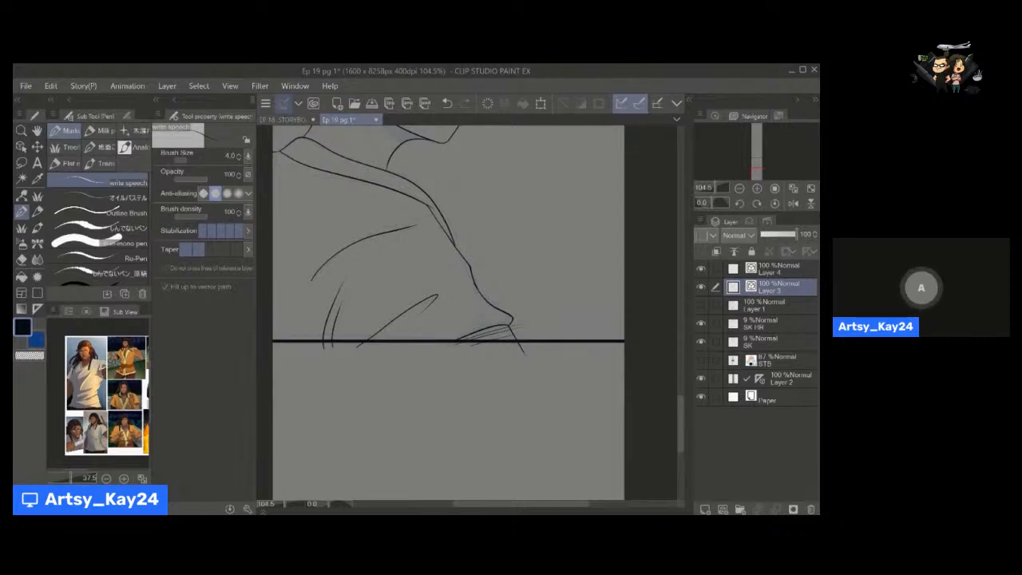
Erase the shirt line ends that hang below the panel border with the Hard vector eraser at size 7.
key("e")
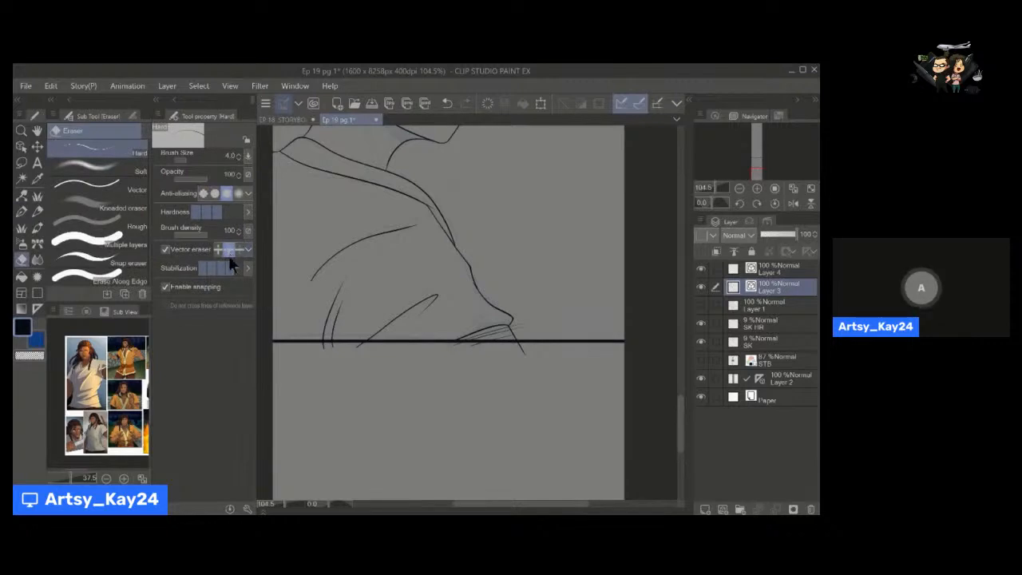
key("bracketright")
key("bracketright")
key("bracketright")
key("space")
left_click_drag(489, 364, 487, 375)
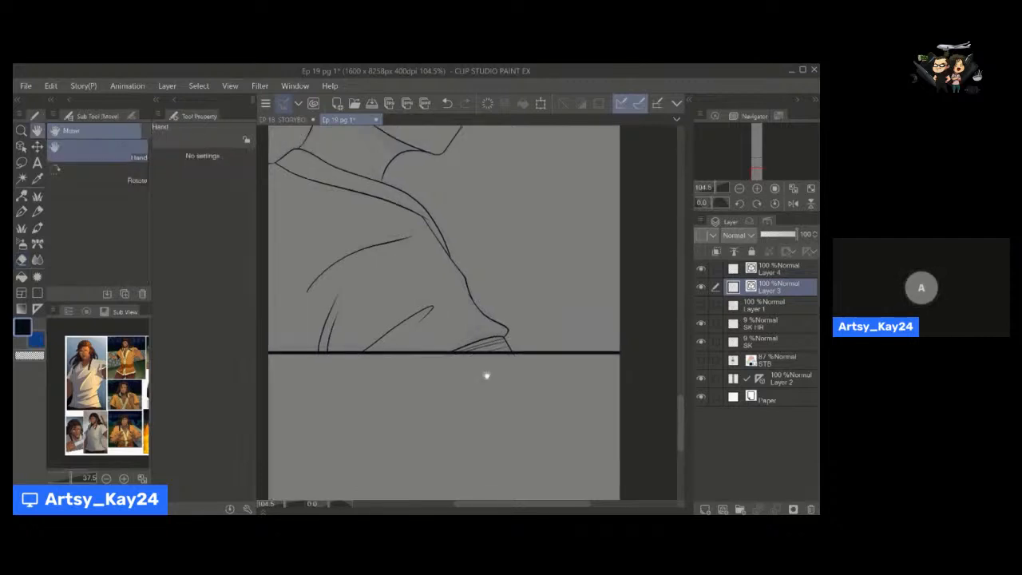
On Layer 4, ink the first hair strand above the eye area with the write speech pen at size 6.
left_click_drag(463, 291, 462, 349)
left_click_drag(415, 242, 439, 376)
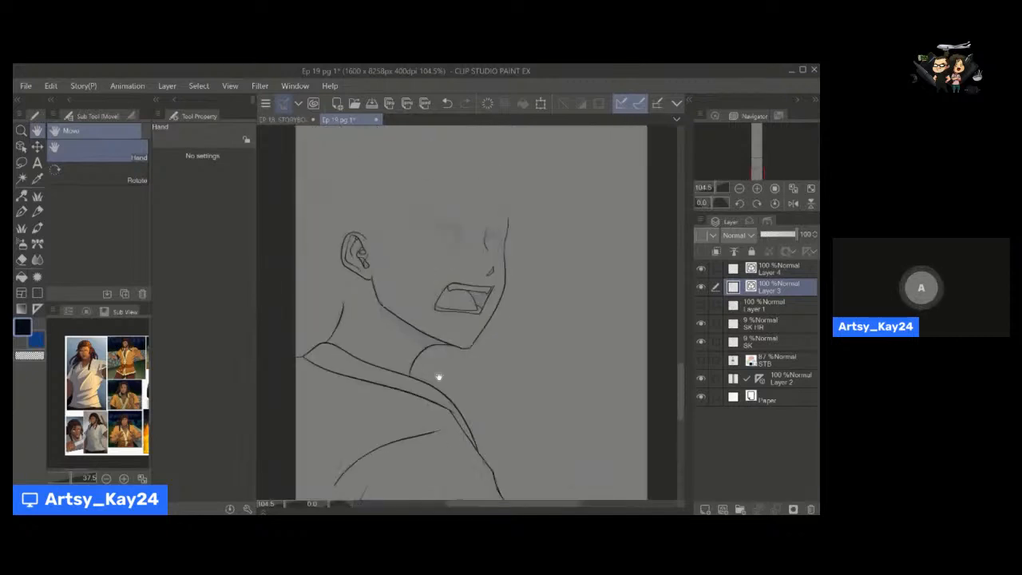
left_click_drag(454, 273, 480, 365)
key("alt+space")
key("alt+space")
left_click(771, 270)
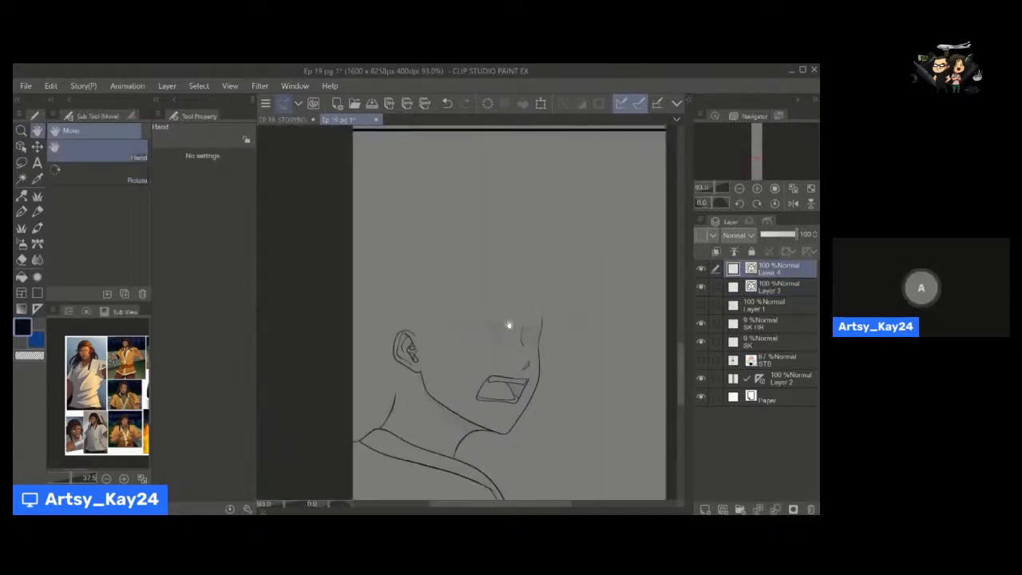
left_click_drag(516, 334, 466, 317)
key("alt+space")
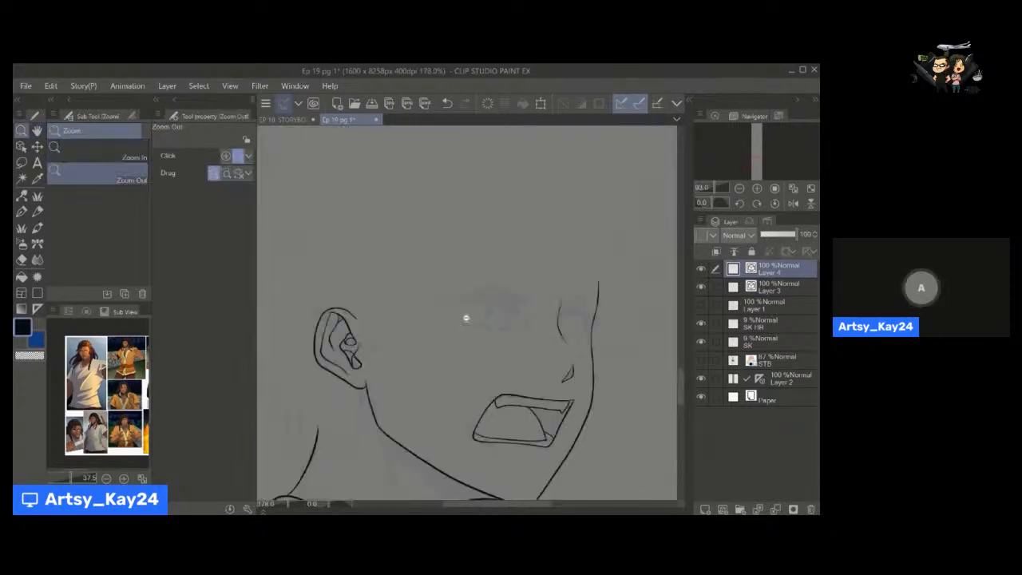
left_click_drag(515, 277, 470, 288)
left_click_drag(468, 239, 449, 300)
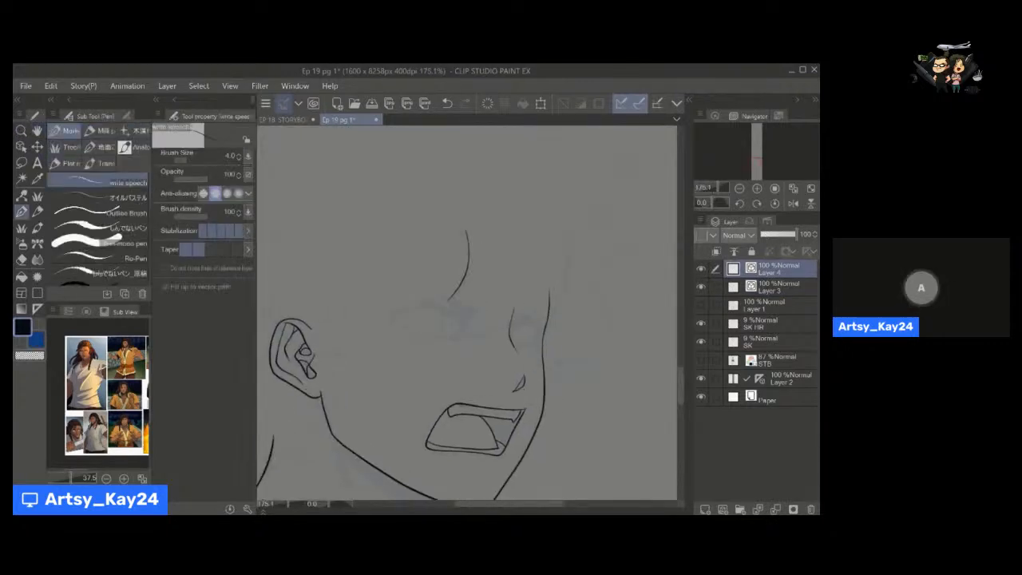
key("ctrl+z")
key("]")
left_click_drag(468, 231, 444, 314)
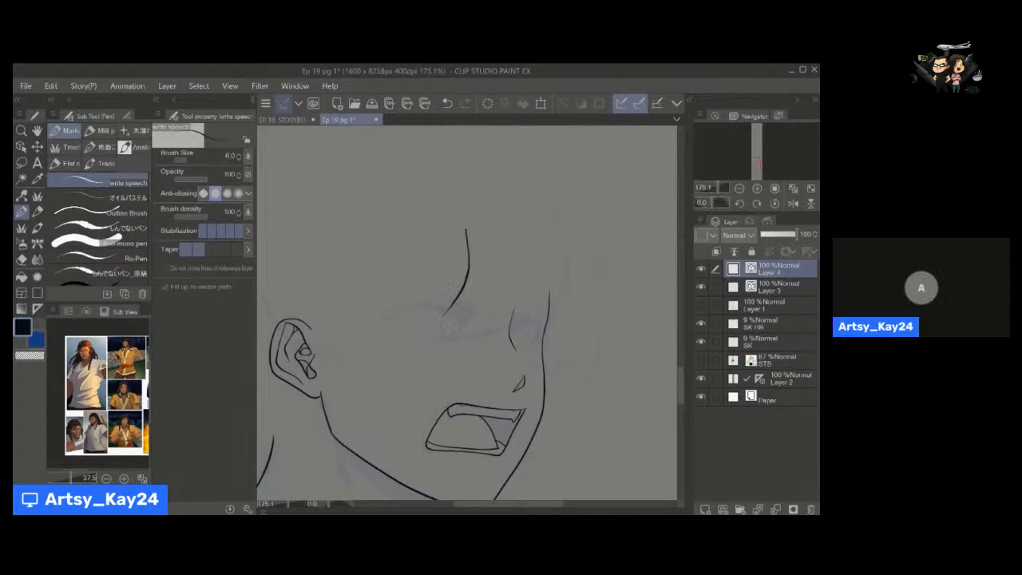
Ink the long front hair strand by the forehead and the pointed bangs falling over the eyes.
left_click_drag(557, 204, 520, 342)
key("ctrl+z")
left_click_drag(563, 200, 533, 339)
mouse_move(548, 288)
left_mouse_down()
mouse_move(536, 334)
mouse_move(455, 339)
left_mouse_up()
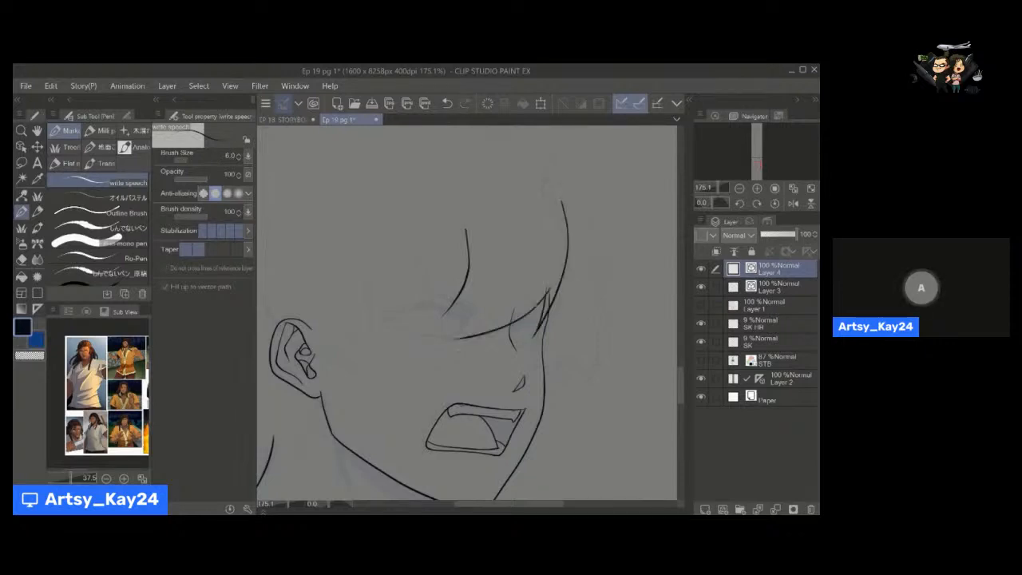
left_click_drag(482, 277, 457, 341)
left_click_drag(481, 293, 435, 315)
Ink the pointed strand between the front bangs above the eye and trim its crossing line ends with the Hard vector eraser.
key("space")
mouse_move(438, 323)
left_mouse_down()
mouse_move(424, 324)
mouse_move(468, 329)
mouse_move(477, 318)
mouse_move(456, 324)
mouse_move(432, 293)
left_mouse_up()
key("alt+space")
key("space")
key("e")
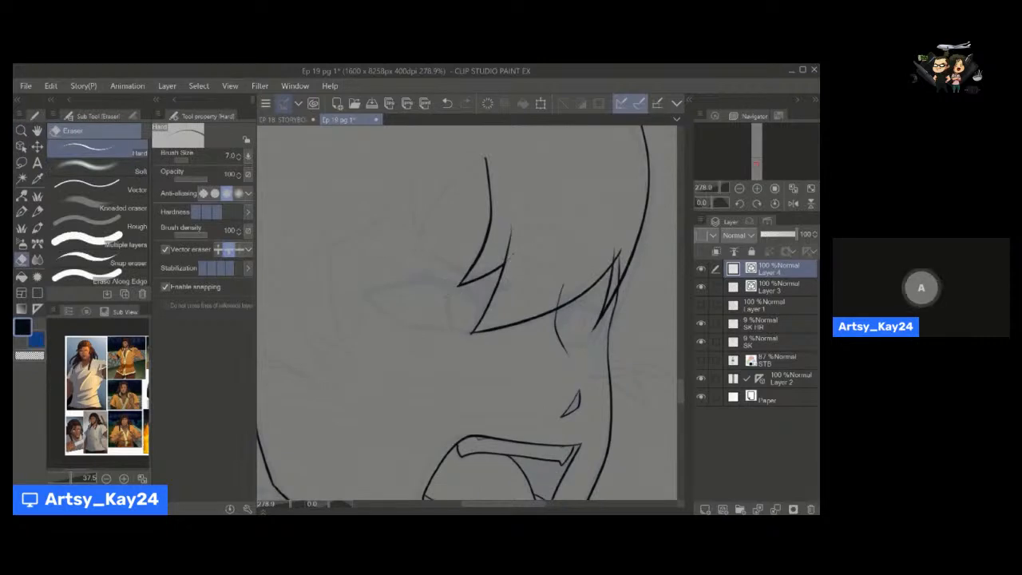
scroll(464, 354, "down", 3)
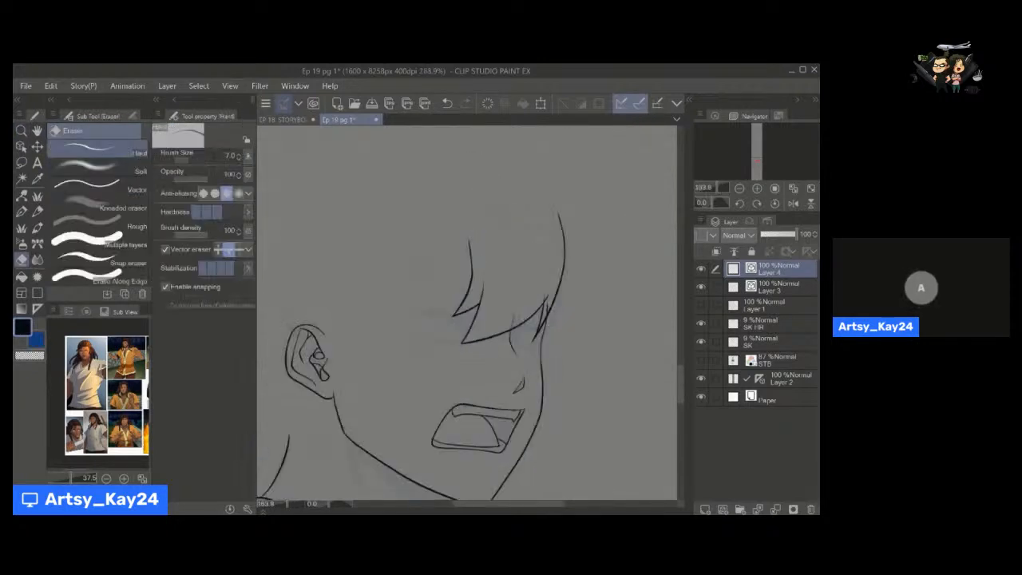
key("space")
left_click_drag(405, 297, 474, 300)
scroll(469, 309, "up", 2)
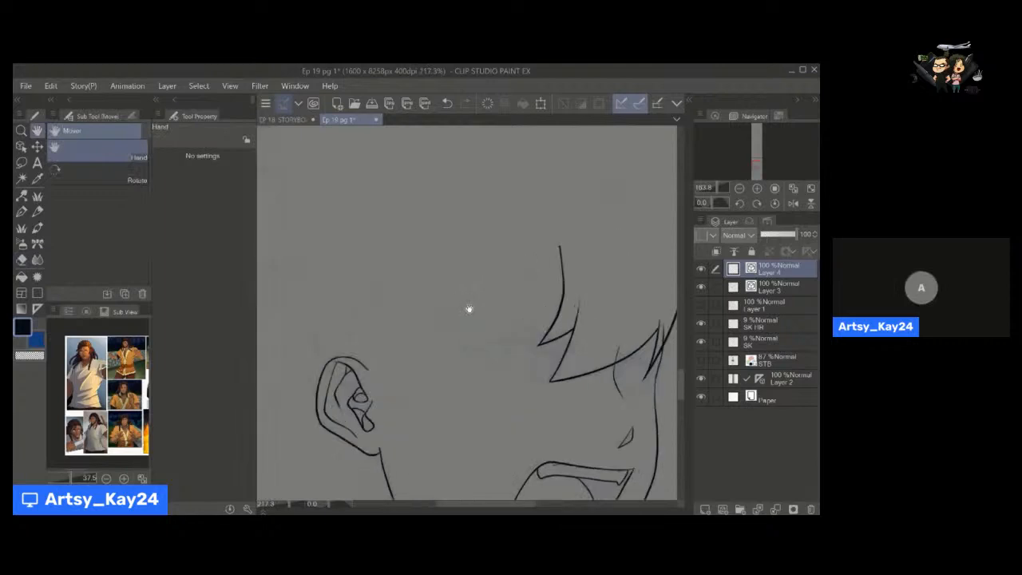
left_click_drag(465, 363, 414, 361)
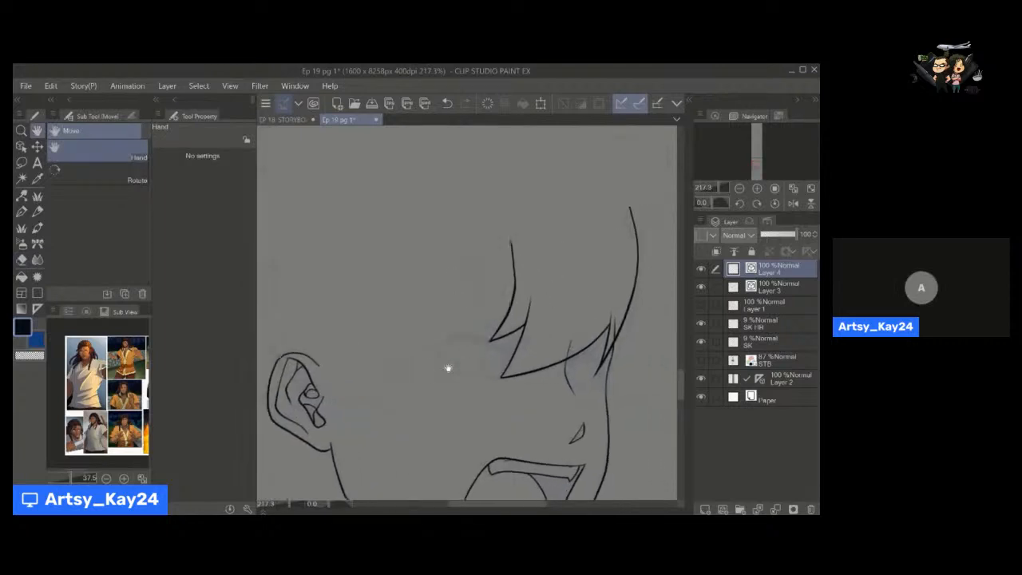
left_click_drag(473, 352, 357, 269)
key("alt+space")
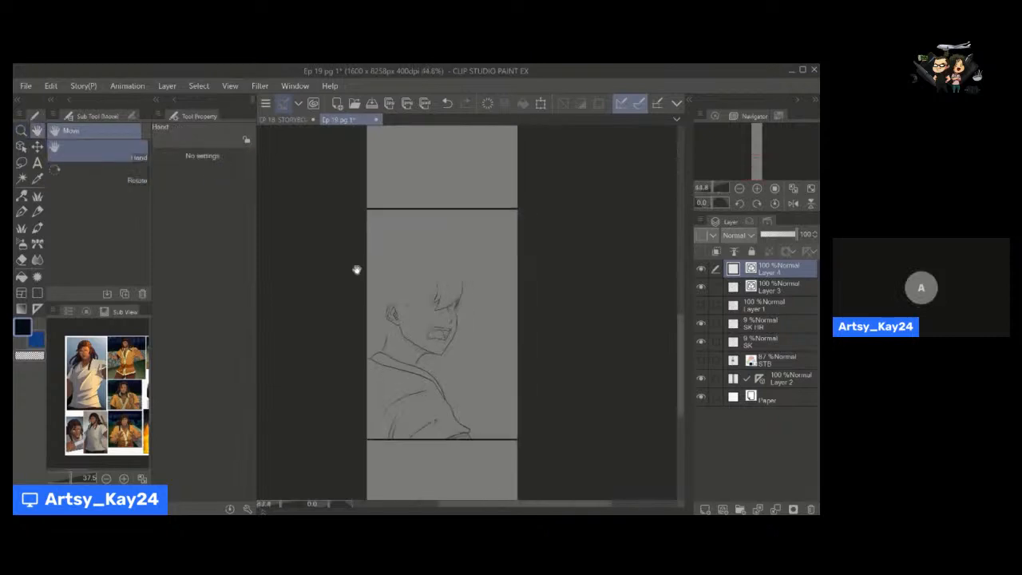
Handwrite the note "800 px" with a double-headed width arrow beneath it, above the panel's upper border.
left_click(51, 86)
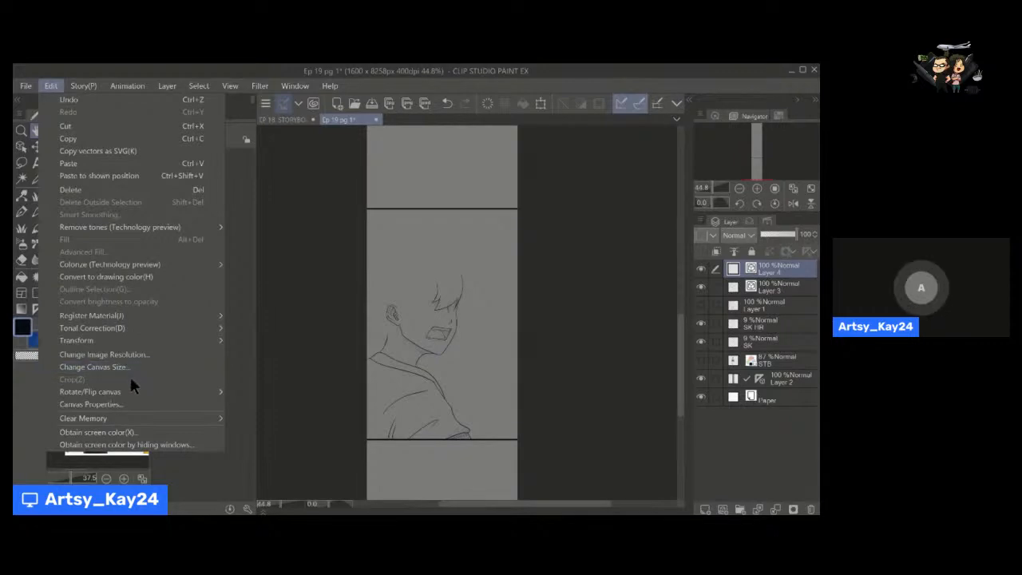
left_click(404, 179)
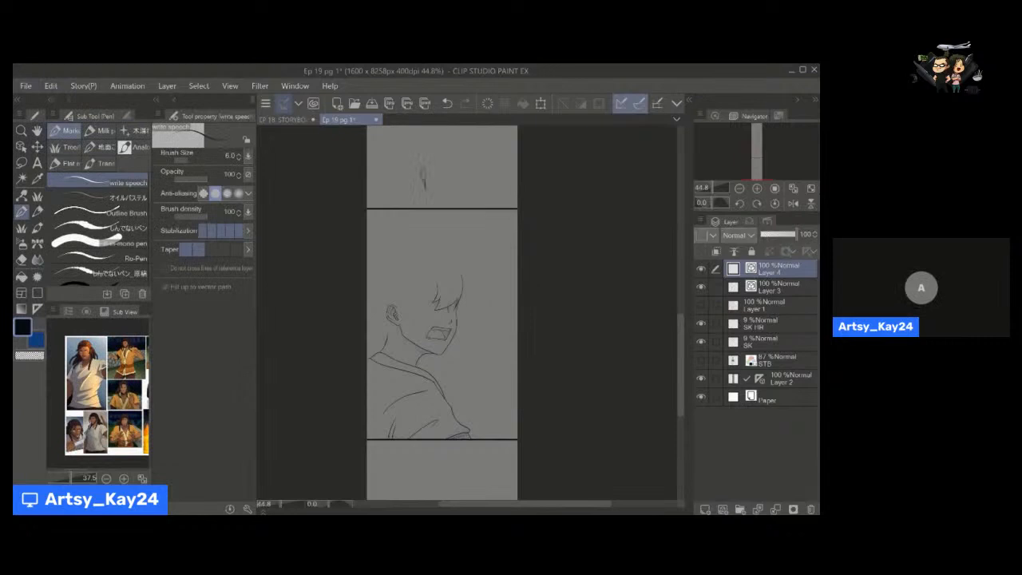
left_click_drag(434, 173, 432, 174)
mouse_move(443, 171)
left_mouse_down()
mouse_move(454, 185)
mouse_move(469, 179)
left_mouse_up()
left_click_drag(469, 167, 461, 179)
left_click_drag(389, 195, 485, 198)
left_click_drag(433, 283, 471, 258)
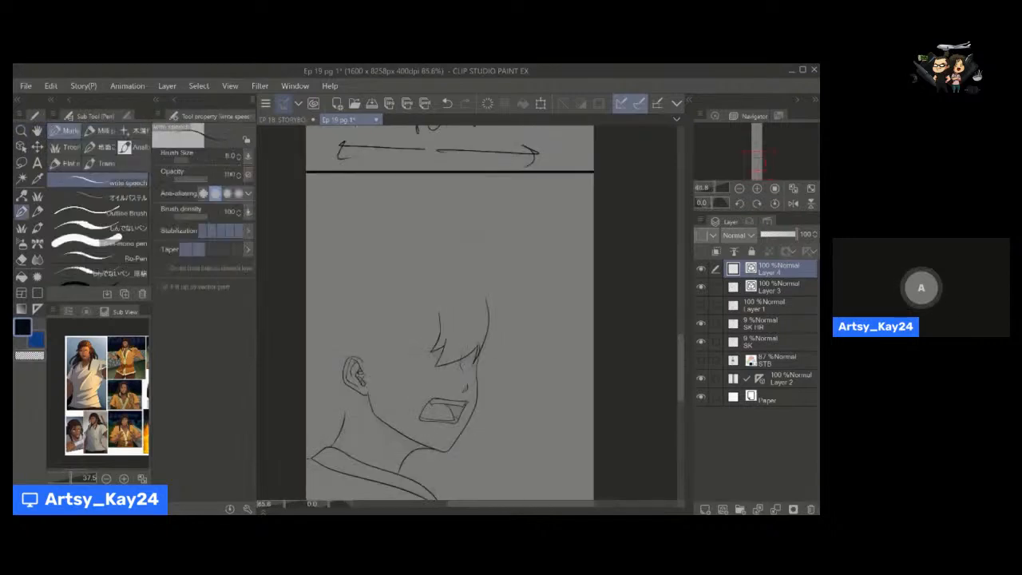
left_click_drag(444, 187, 422, 269)
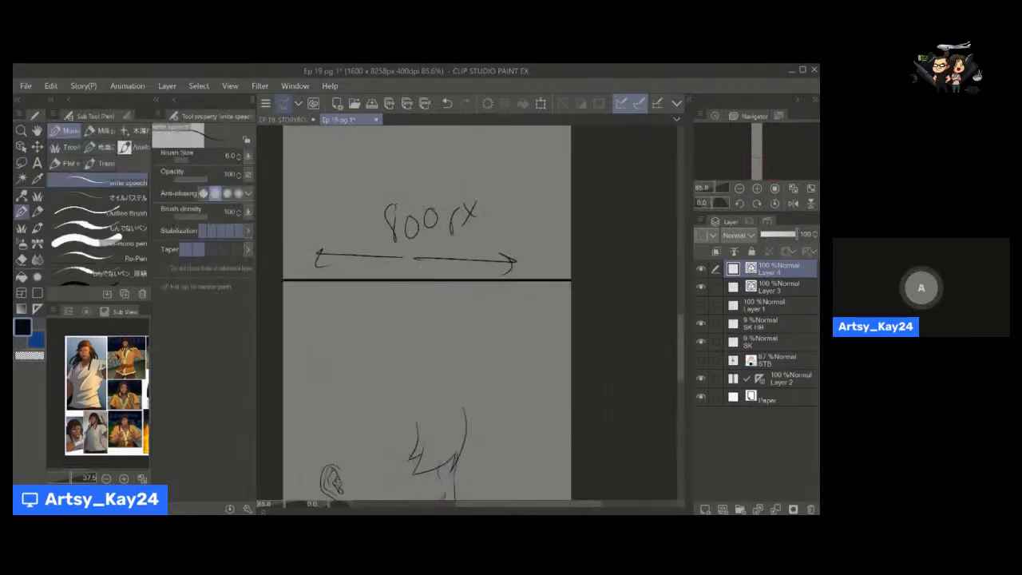
Ink the spiky outline strands across the crown of the head with the write speech pen at size 6.
left_click_drag(420, 378, 411, 246)
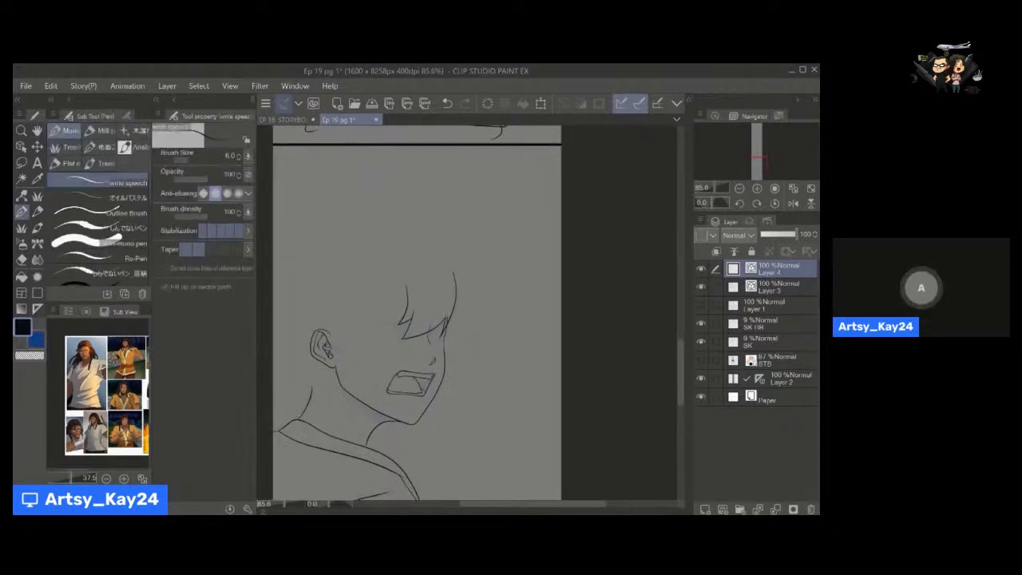
mouse_move(313, 221)
left_mouse_down()
mouse_move(317, 240)
mouse_move(374, 192)
mouse_move(403, 208)
mouse_move(462, 206)
left_mouse_up()
key("y")
key("p")
key("ctrl+z")
mouse_move(366, 201)
left_mouse_down()
mouse_move(447, 204)
mouse_move(419, 226)
left_mouse_up()
Handwrite the note "1600 px" above the first note and underline it with a double-headed width arrow.
scroll(395, 219, "up", 5)
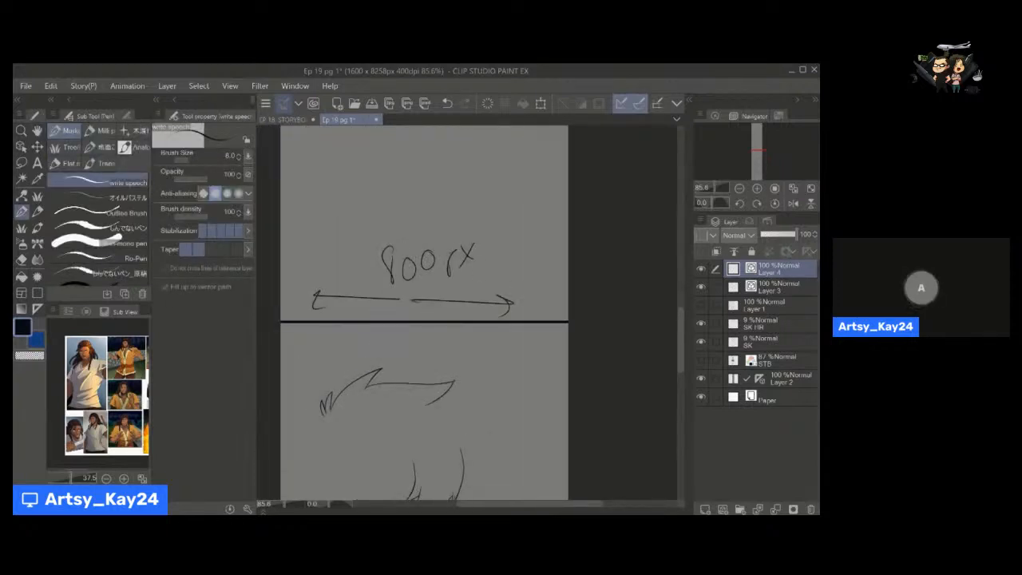
left_click_drag(359, 193, 358, 221)
mouse_move(377, 188)
left_mouse_down()
mouse_move(369, 210)
mouse_move(396, 212)
mouse_move(403, 191)
mouse_move(452, 200)
left_mouse_up()
mouse_move(459, 187)
left_mouse_down()
mouse_move(470, 199)
mouse_move(458, 201)
left_mouse_up()
left_click_drag(387, 230, 310, 226)
left_click_drag(315, 222, 306, 238)
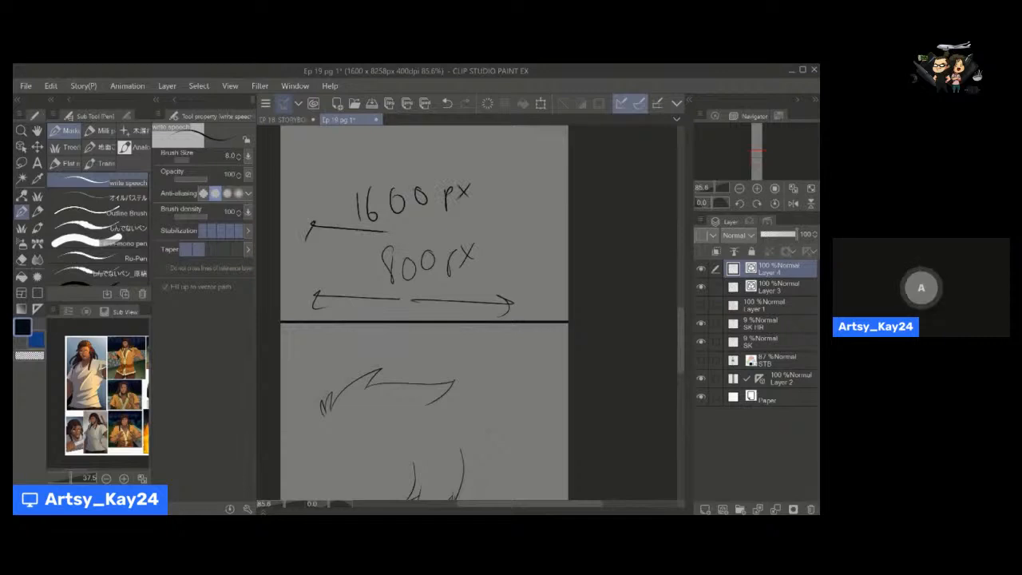
left_click_drag(387, 230, 524, 227)
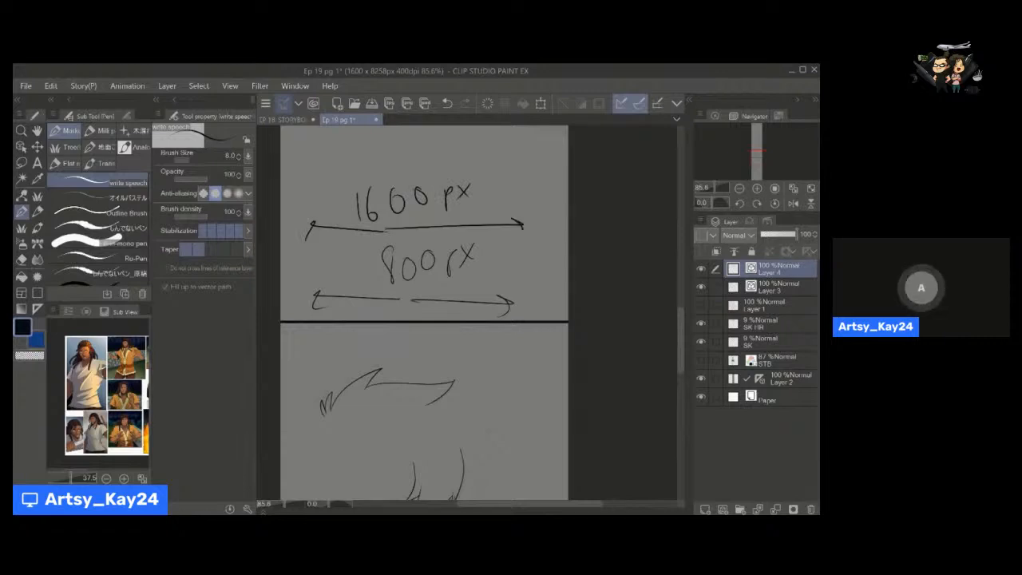
left_click_drag(566, 267, 466, 340)
left_click_drag(465, 340, 457, 349)
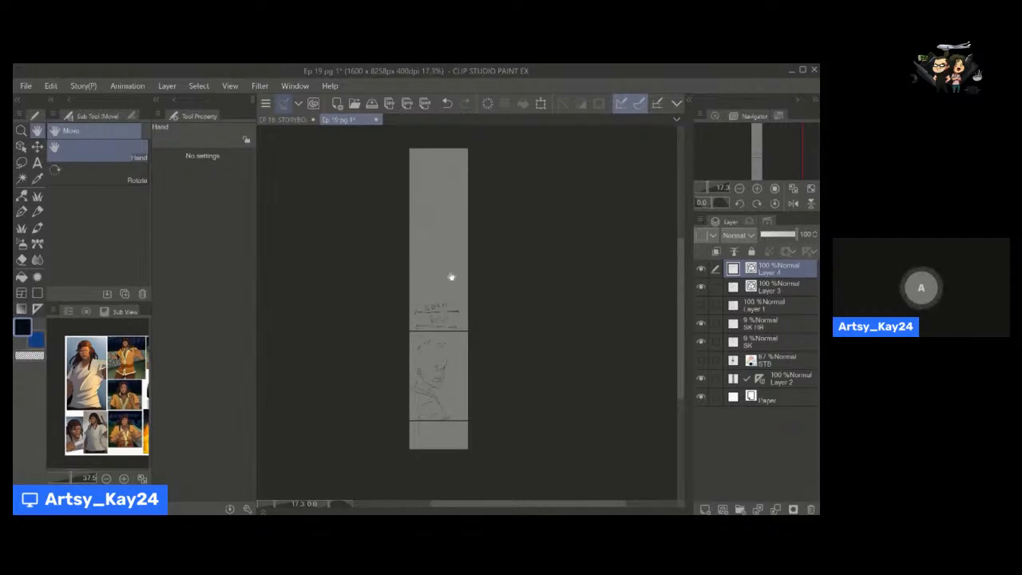
key("p")
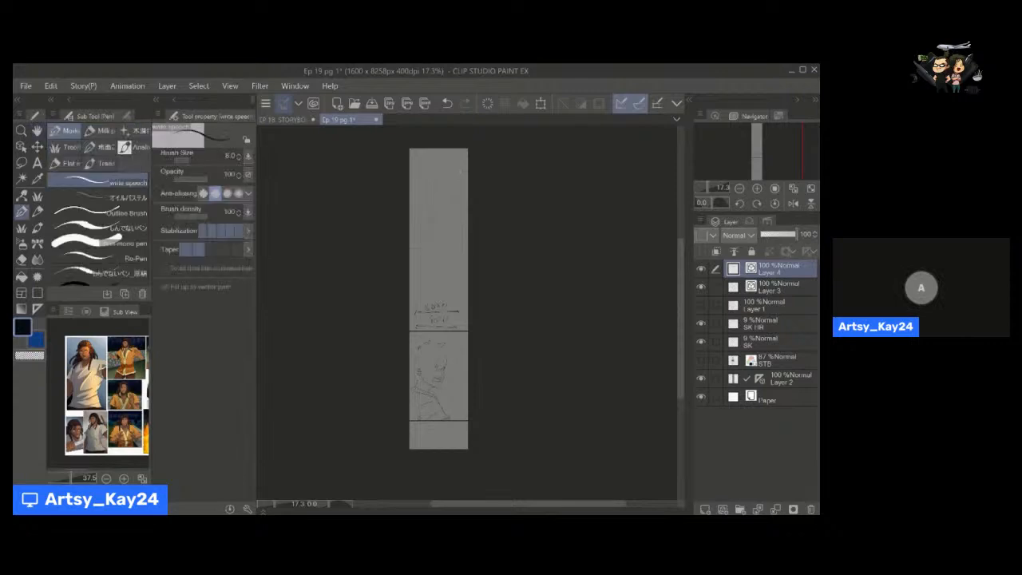
left_click_drag(410, 361, 465, 358)
left_click_drag(431, 281, 438, 302)
key("ctrl+z")
key("ctrl+z")
Erase the handwritten 1600 px and 800 px notes and their arrows above the panel with an enlarged Hard eraser.
key("space")
mouse_move(443, 379)
left_mouse_down()
mouse_move(430, 276)
mouse_move(410, 312)
left_mouse_up()
key("alt+space")
key("space")
key("e")
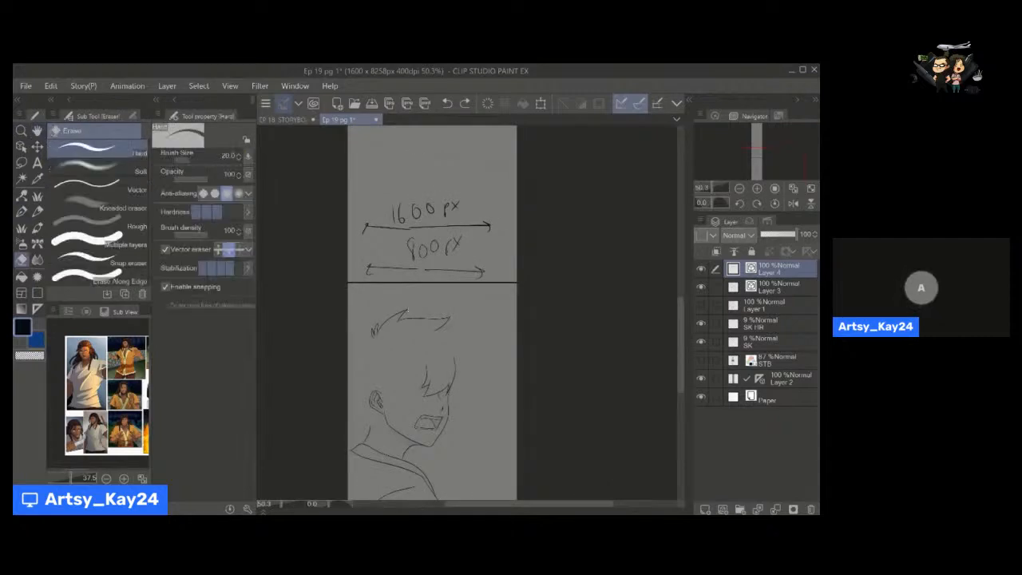
key("bracketright")
key("bracketright")
key("bracketright")
key("bracketright")
key("bracketright")
mouse_move(365, 225)
left_mouse_down()
mouse_move(446, 212)
mouse_move(456, 232)
left_mouse_up()
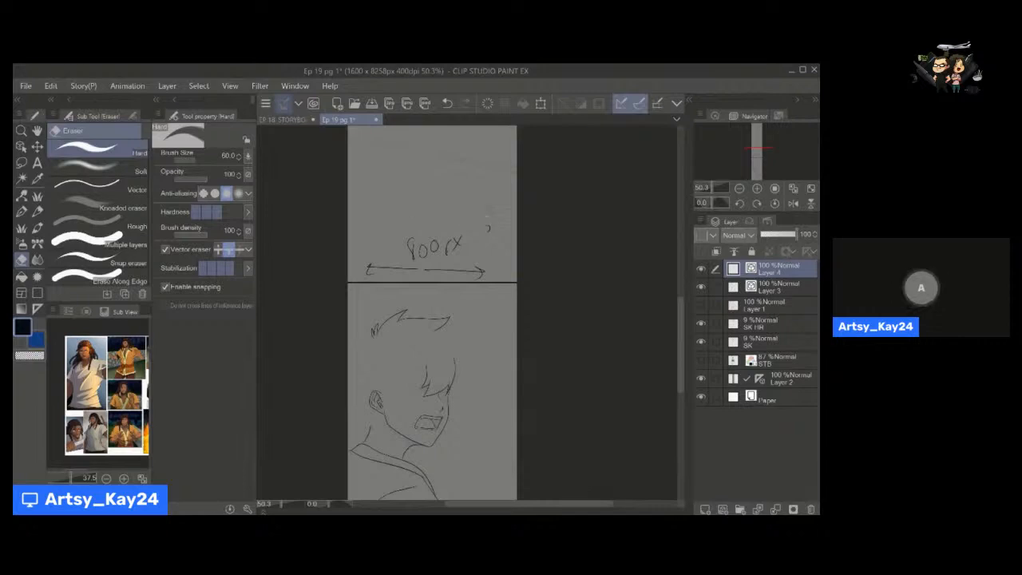
left_click_drag(391, 269, 481, 273)
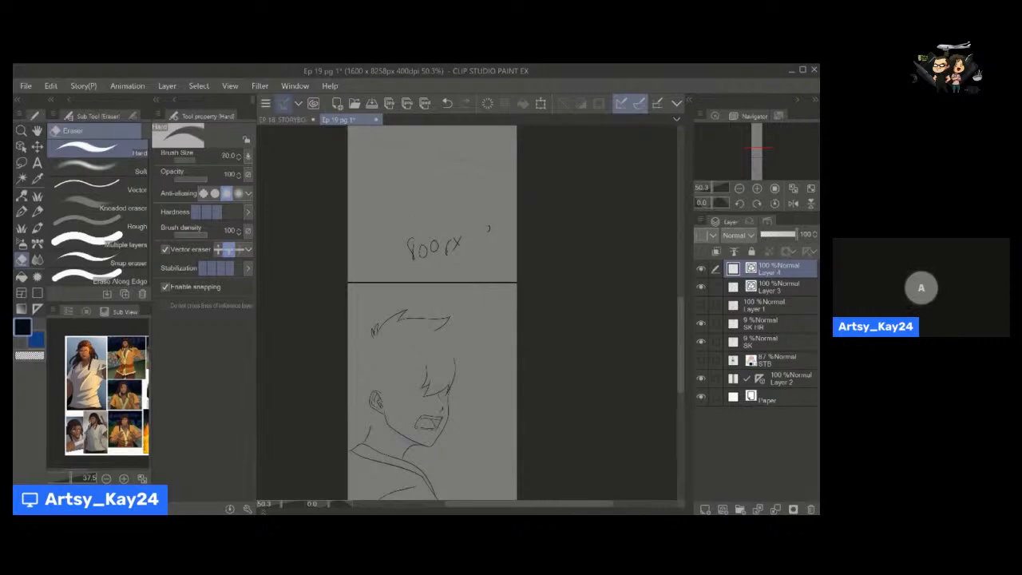
left_click_drag(404, 249, 463, 243)
Ink the back hair outline from the crown spikes to the page edge, ending in jagged points, and tidy its line ends.
left_click_drag(382, 365, 375, 308)
mouse_move(375, 309)
left_mouse_down()
mouse_move(439, 269)
mouse_move(474, 297)
left_mouse_up()
mouse_move(347, 248)
left_mouse_down()
mouse_move(421, 208)
mouse_move(415, 185)
left_mouse_up()
key("y")
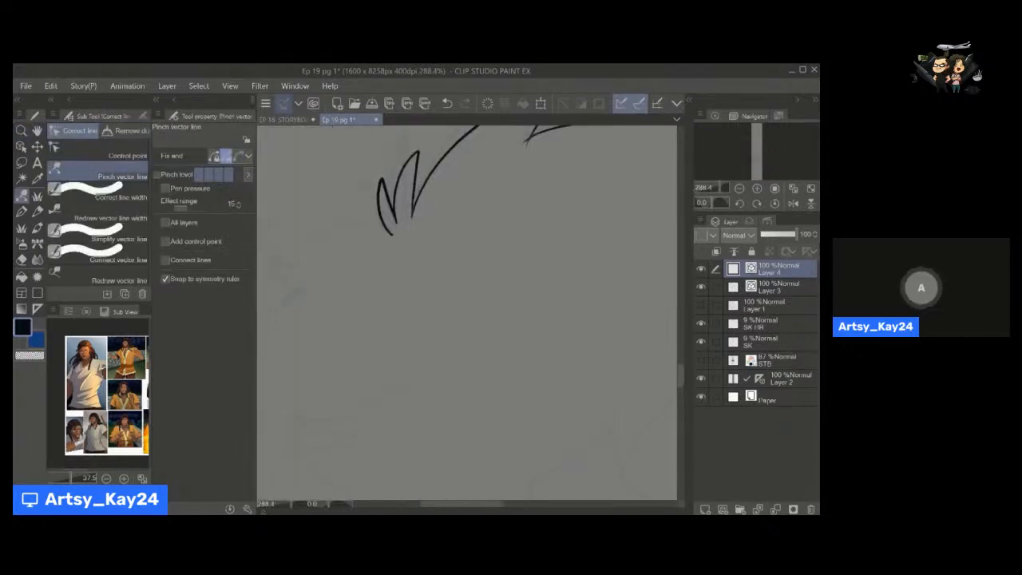
left_click_drag(392, 269, 443, 221)
mouse_move(408, 192)
left_mouse_down()
mouse_move(432, 235)
mouse_move(419, 222)
mouse_move(372, 263)
mouse_move(395, 297)
mouse_move(391, 278)
left_mouse_up()
key("p")
key("e")
left_click_drag(368, 242, 380, 246)
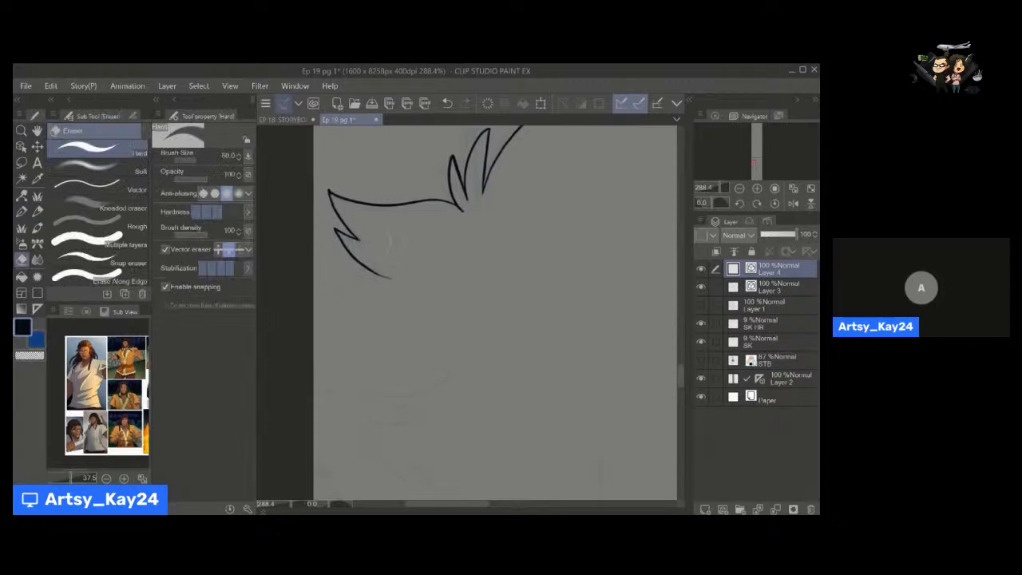
left_click_drag(449, 270, 430, 272)
mouse_move(430, 273)
left_mouse_down()
mouse_move(415, 238)
mouse_move(321, 261)
left_mouse_up()
key("p")
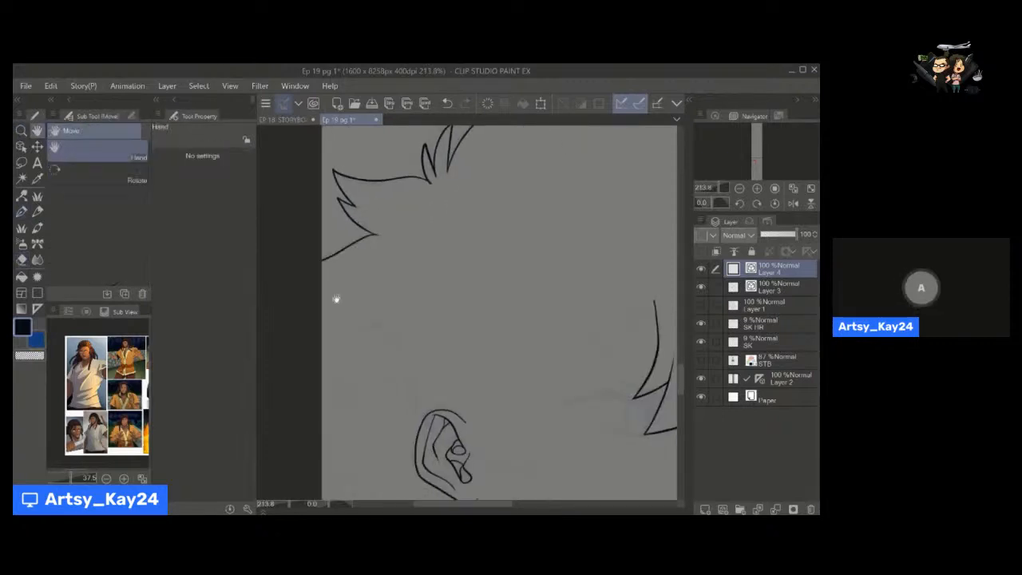
Ink the small pointed hair tufts at the page edge behind the ear and clean them with the Hard eraser at size 12.
mouse_move(336, 300)
left_mouse_down()
mouse_move(339, 265)
mouse_move(349, 283)
mouse_move(326, 283)
left_mouse_up()
mouse_move(324, 281)
left_mouse_down()
mouse_move(354, 296)
mouse_move(319, 249)
mouse_move(348, 299)
mouse_move(333, 277)
mouse_move(378, 274)
left_mouse_up()
key("ctrl+z")
key("e")
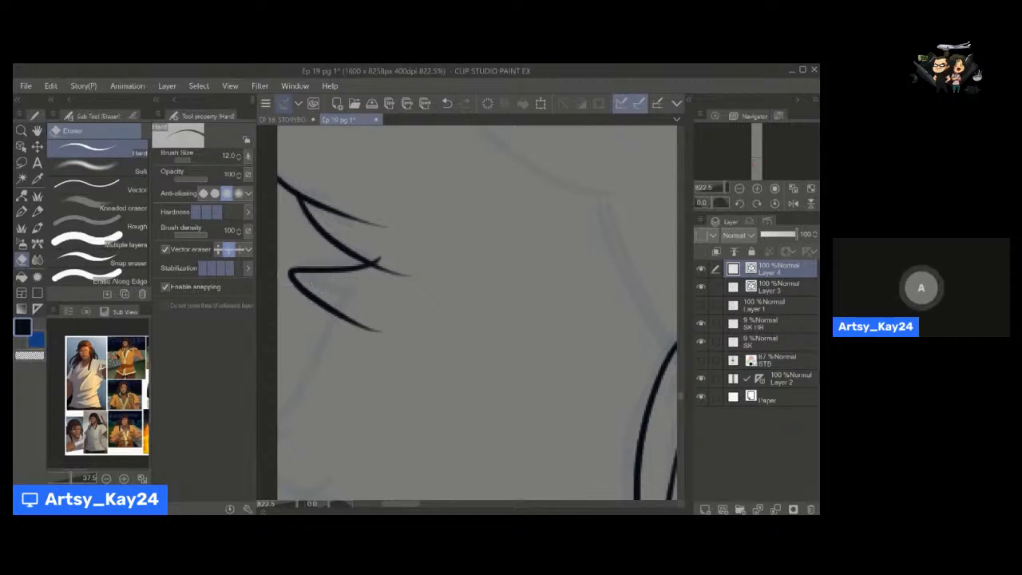
left_click_drag(339, 305, 347, 287)
key("p")
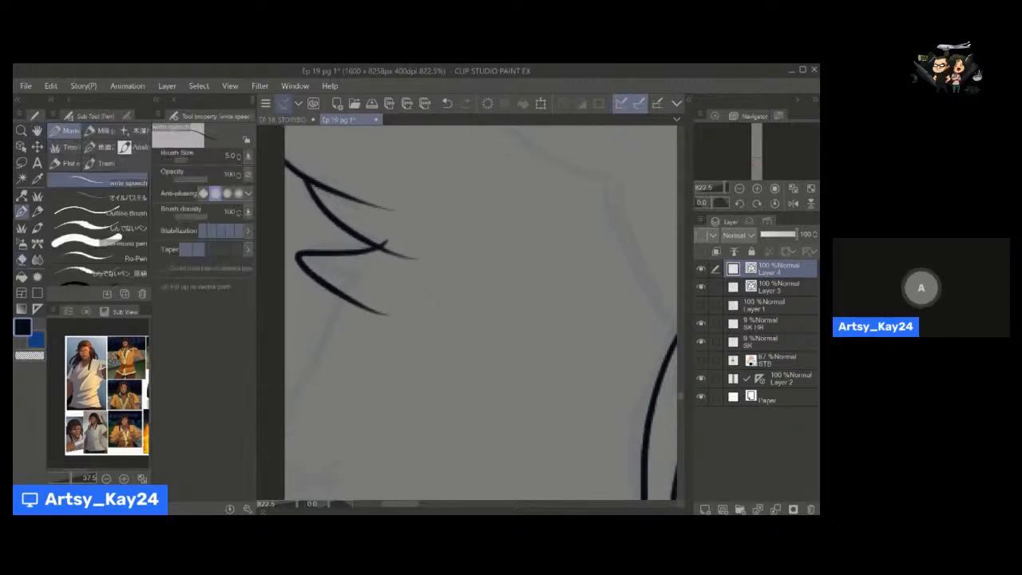
left_click_drag(300, 259, 377, 278)
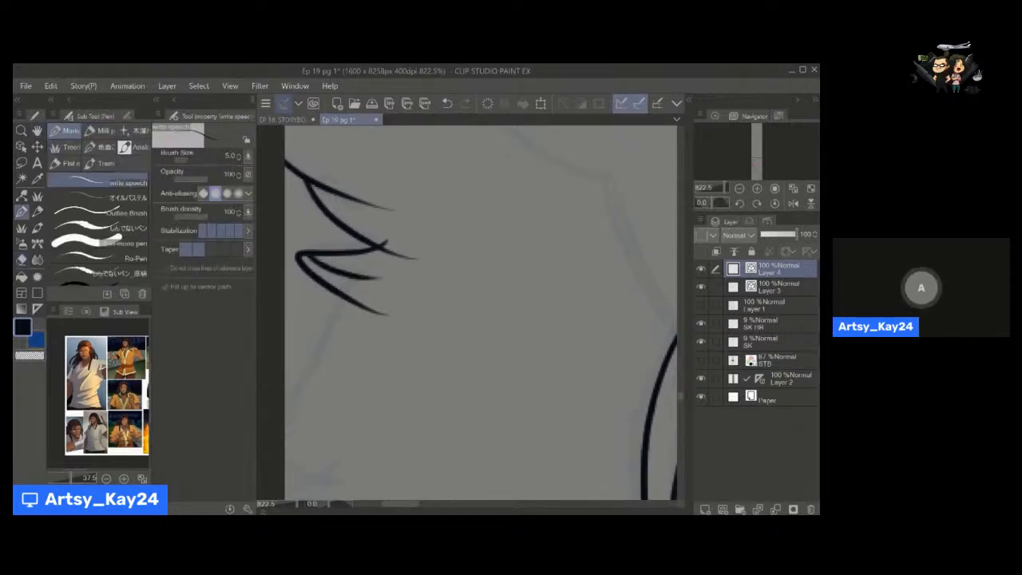
key("e")
key("p")
key("space")
left_click_drag(359, 297, 359, 280)
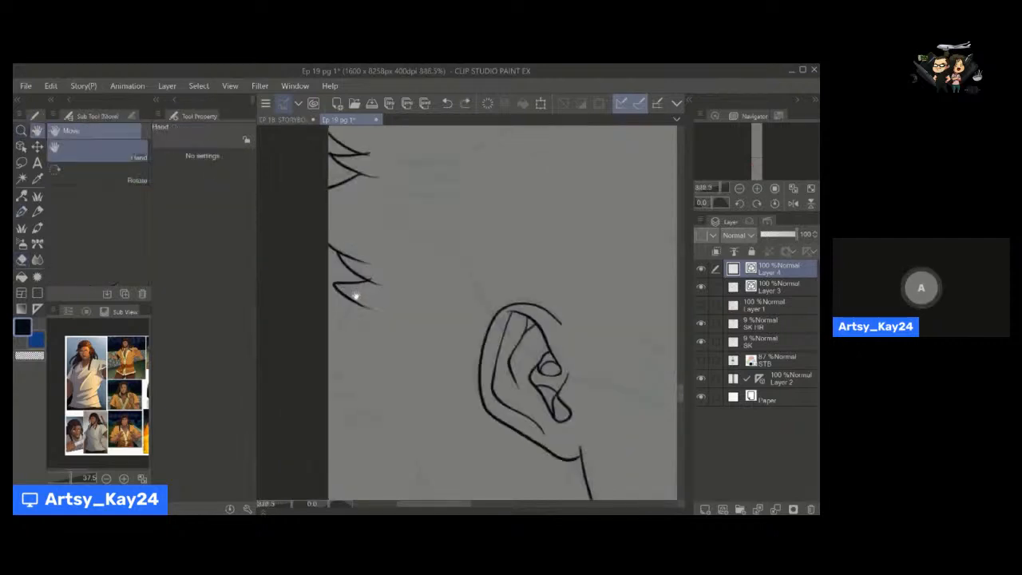
key("ctrl+z")
key("ctrl+z")
Trim the upper tuft's overshooting tip, then ink the lower tuft's barb and its line to the page edge at size 5.
left_click_drag(358, 295, 422, 349)
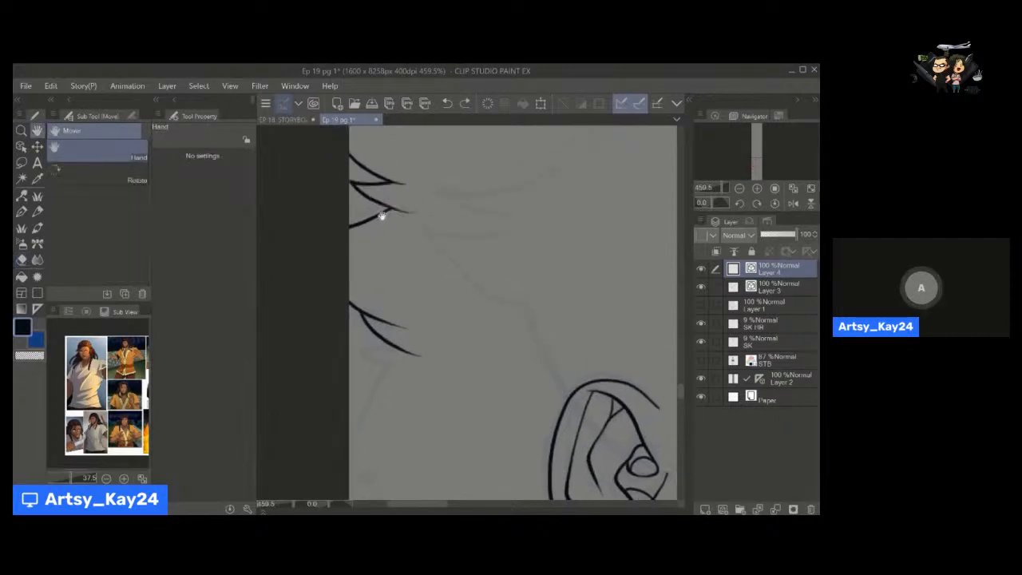
key("y")
key("e")
left_click_drag(415, 212, 402, 211)
mouse_move(401, 353)
left_mouse_down()
mouse_move(381, 263)
mouse_move(348, 249)
mouse_move(369, 271)
left_mouse_up()
key("p")
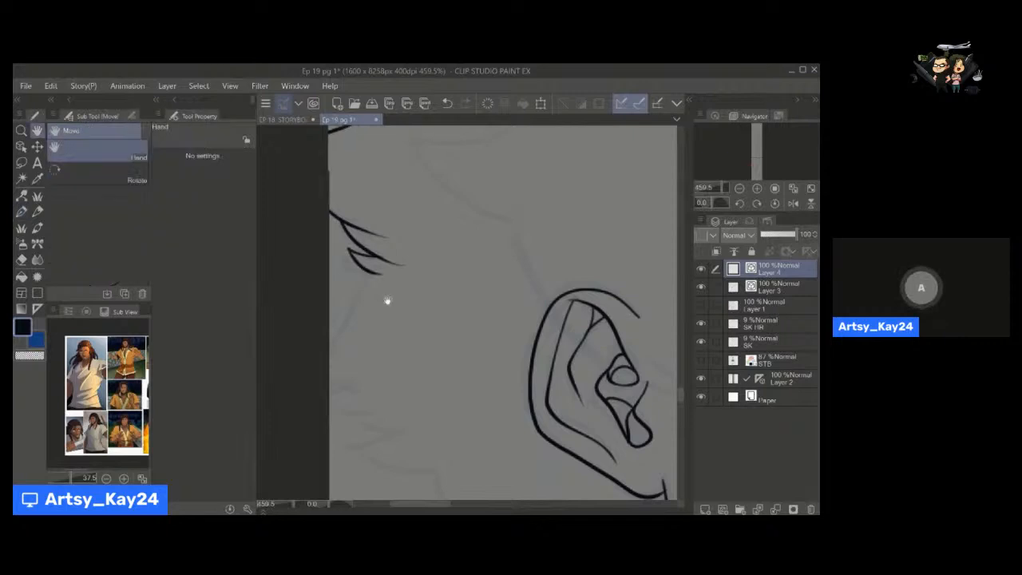
left_click_drag(373, 312, 360, 246)
left_click_drag(358, 207, 326, 262)
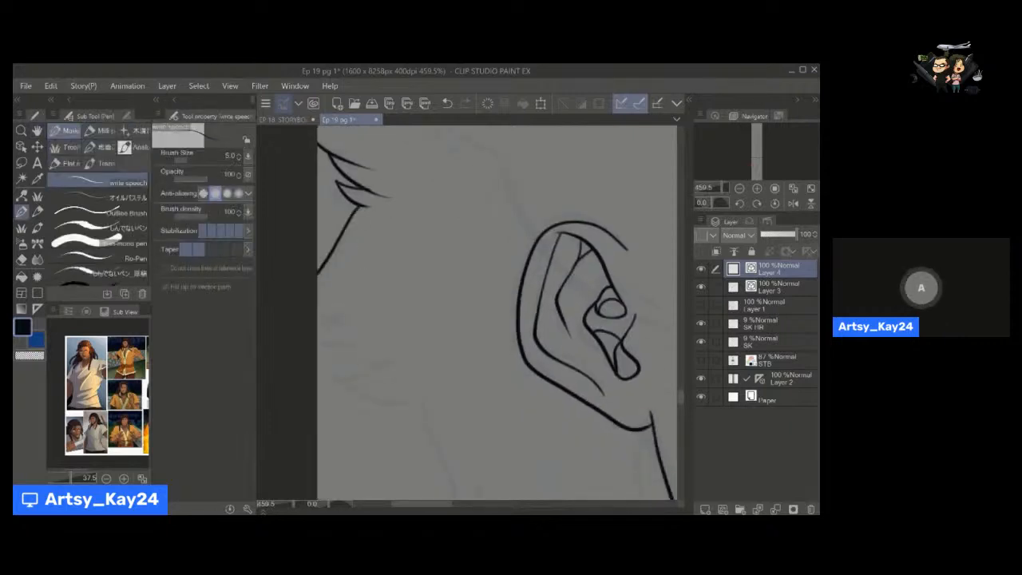
Ink the jagged lower hair outline from the page edge down to the nape and the pointed strands below the ear.
mouse_move(319, 311)
left_mouse_down()
mouse_move(345, 324)
mouse_move(319, 323)
mouse_move(403, 365)
mouse_move(381, 297)
mouse_move(318, 297)
mouse_move(404, 326)
mouse_move(385, 272)
mouse_move(380, 393)
mouse_move(428, 335)
mouse_move(463, 421)
mouse_move(400, 409)
left_mouse_up()
mouse_move(522, 256)
left_mouse_down()
mouse_move(515, 310)
mouse_move(546, 371)
mouse_move(488, 331)
left_mouse_up()
left_click_drag(489, 351, 488, 313)
mouse_move(486, 293)
left_mouse_down()
mouse_move(470, 376)
mouse_move(453, 328)
mouse_move(471, 316)
left_mouse_up()
Clean up the crossing line ends of the nape hair strands with the Hard vector eraser, reducing its size to 7.
left_click(22, 260)
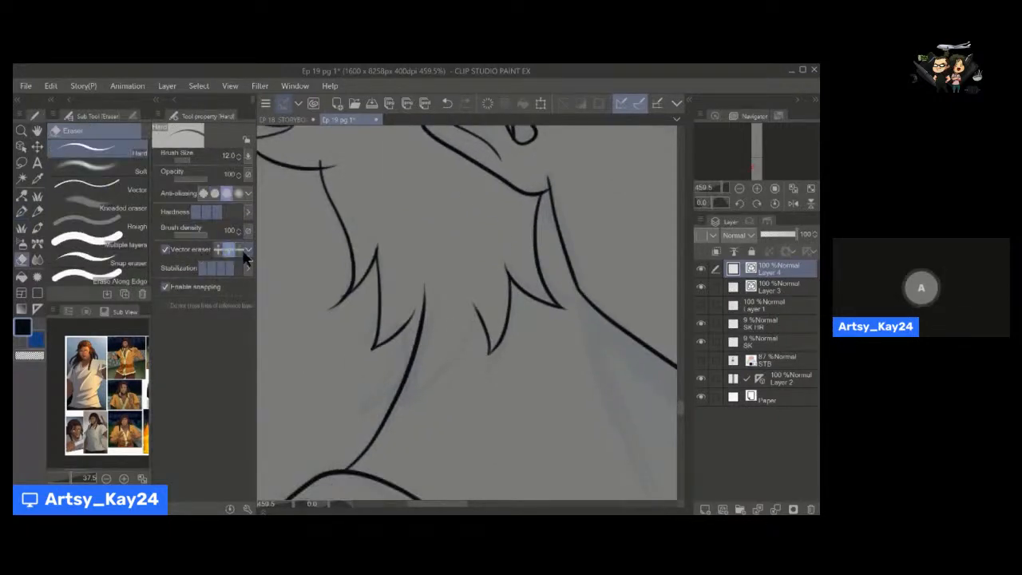
key("space")
mouse_move(436, 338)
left_mouse_down()
mouse_move(494, 292)
mouse_move(482, 339)
left_mouse_up()
key("space")
mouse_move(482, 338)
left_mouse_down()
mouse_move(493, 313)
mouse_move(461, 345)
mouse_move(459, 270)
left_mouse_up()
key("space")
mouse_move(466, 273)
left_mouse_down()
mouse_move(463, 298)
mouse_move(489, 342)
mouse_move(474, 354)
left_mouse_up()
key("e")
key("ctrl+z")
key("y")
key("space")
key("e")
mouse_move(455, 280)
left_mouse_down()
mouse_move(465, 307)
mouse_move(411, 336)
mouse_move(455, 336)
left_mouse_up()
key("space")
Trim the overshooting line ends of the hair tufts along the page edge with the Hard vector eraser at size 7.
key("space")
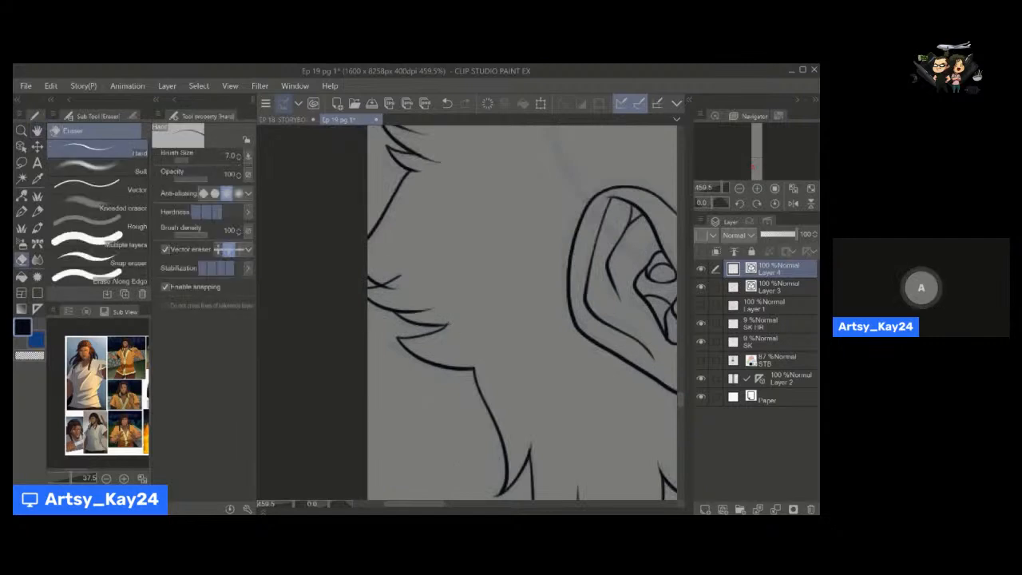
left_click_drag(394, 275, 388, 289)
key("ctrl+space")
key("space")
mouse_move(464, 320)
left_mouse_down()
mouse_move(423, 327)
mouse_move(370, 381)
left_mouse_up()
key("ctrl+space")
left_click_drag(337, 291, 406, 269)
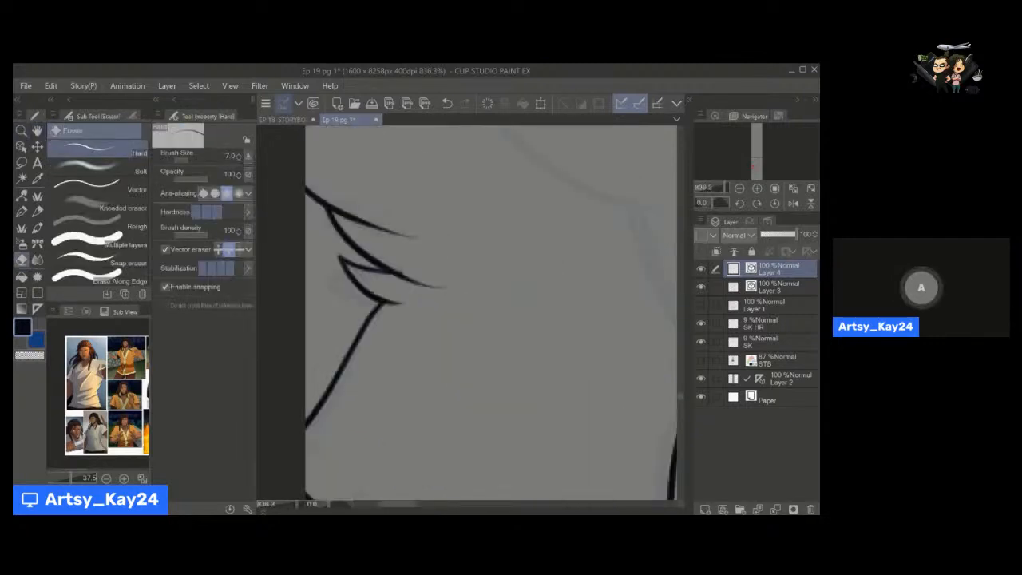
key("ctrl+space")
left_click_drag(465, 342, 439, 351)
key("space")
mouse_move(456, 290)
left_mouse_down()
mouse_move(417, 319)
mouse_move(397, 299)
mouse_move(412, 295)
left_mouse_up()
key("ctrl+space")
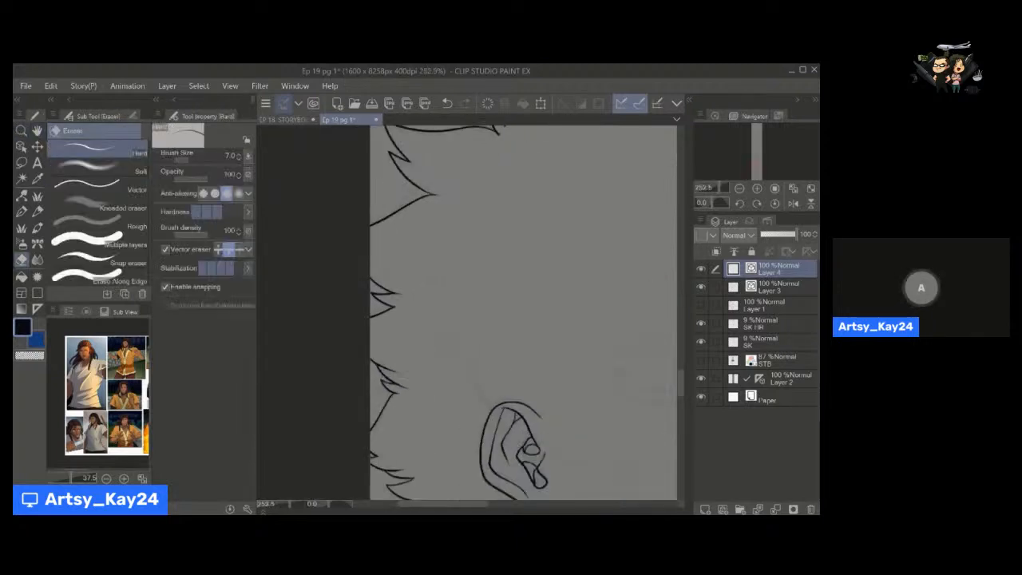
Ink the curved, pointed hair strands on the forehead beside the front bangs with the write speech pen at size 5.
key("alt+space")
left_click_drag(466, 361, 440, 362)
key("space")
left_click_drag(467, 359, 426, 284)
key("alt+space")
key("space")
mouse_move(412, 330)
left_mouse_down()
mouse_move(424, 308)
mouse_move(461, 363)
left_mouse_up()
key("ctrl+space")
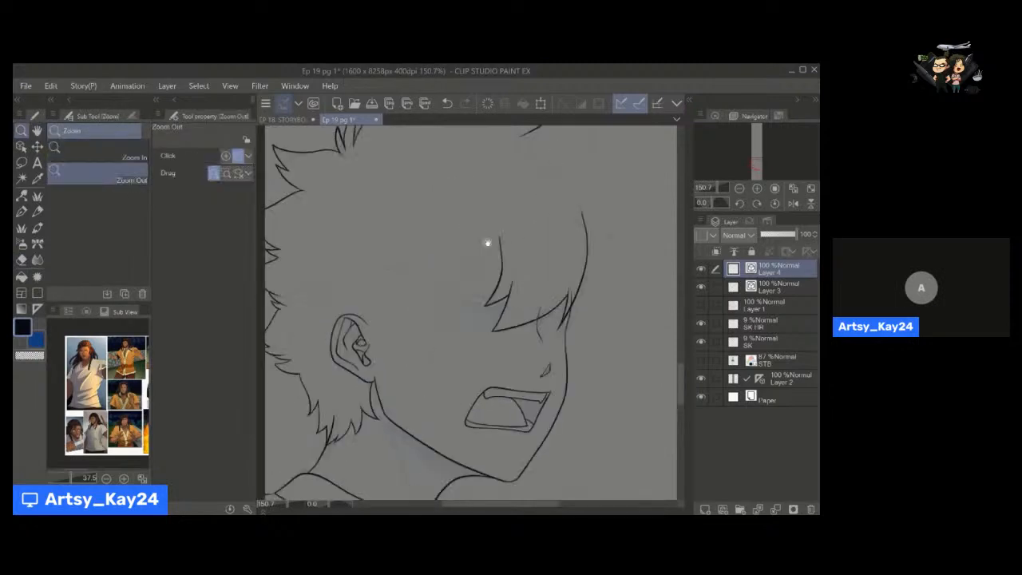
mouse_move(486, 242)
left_mouse_down()
mouse_move(510, 242)
mouse_move(472, 297)
left_mouse_up()
left_click_drag(461, 217, 473, 296)
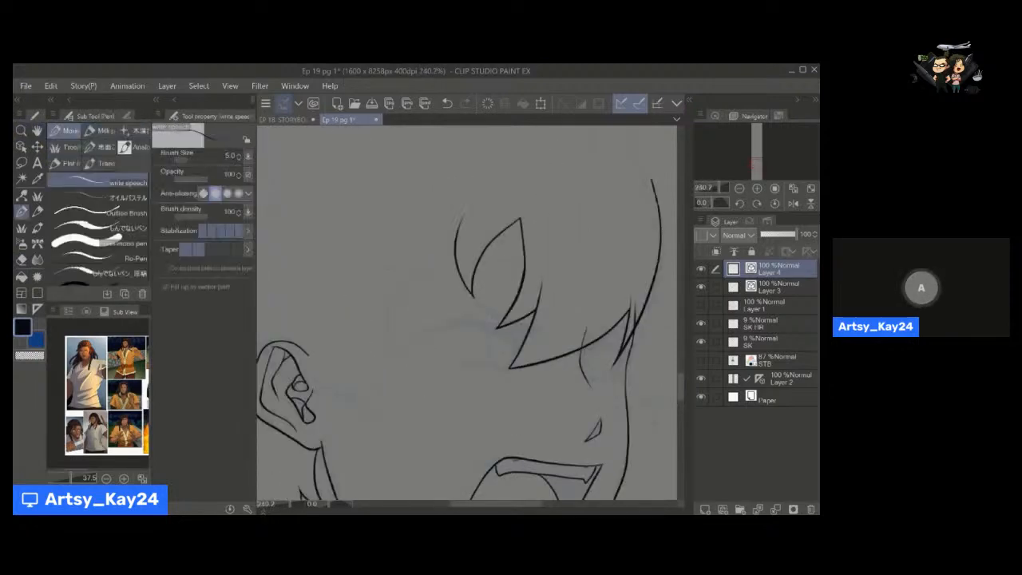
key("e")
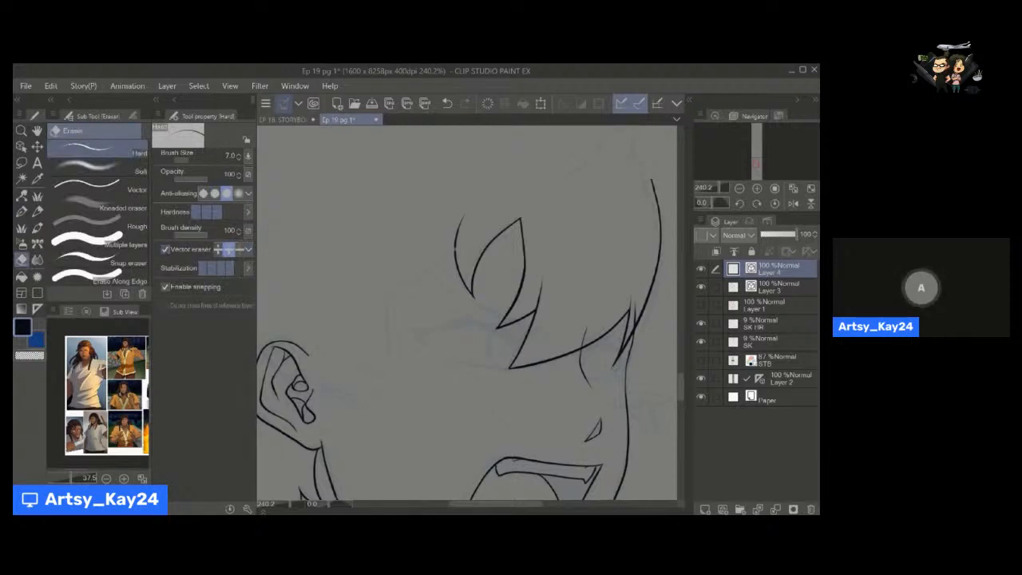
Join the ends of the two curved forehead strands into one point with Pinch vector line and the Hard vector eraser at size 7.
key("ctrl+z")
key("ctrl+y")
key("ctrl+z")
key("ctrl+y")
key("ctrl+z")
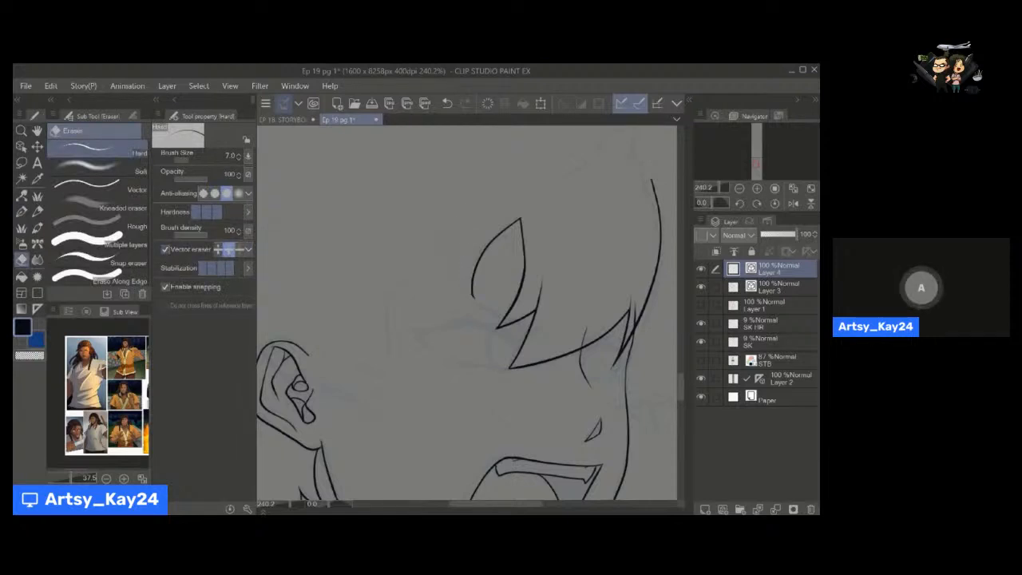
scroll(471, 285, "up", 2)
key("ctrl+y")
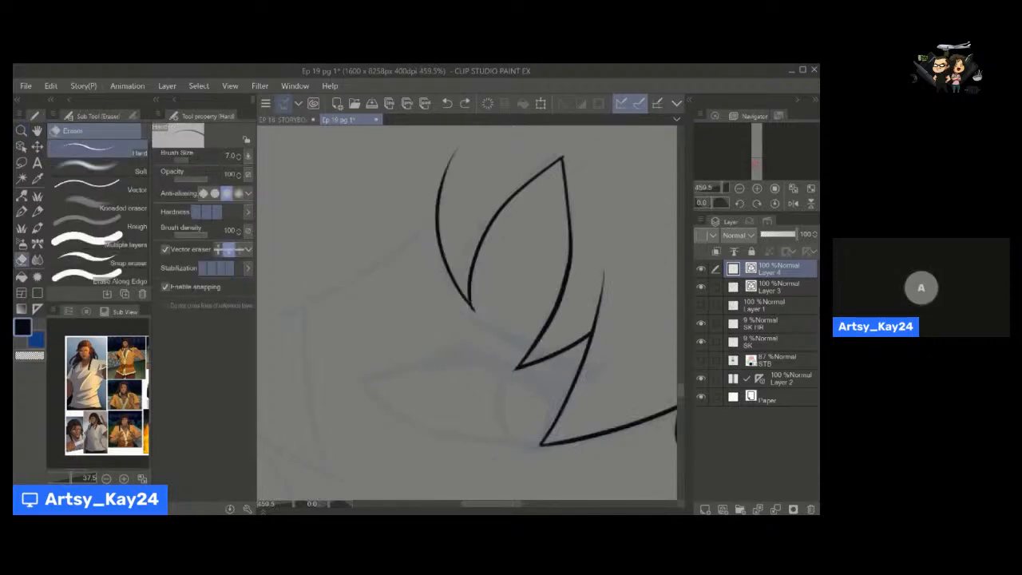
key("a")
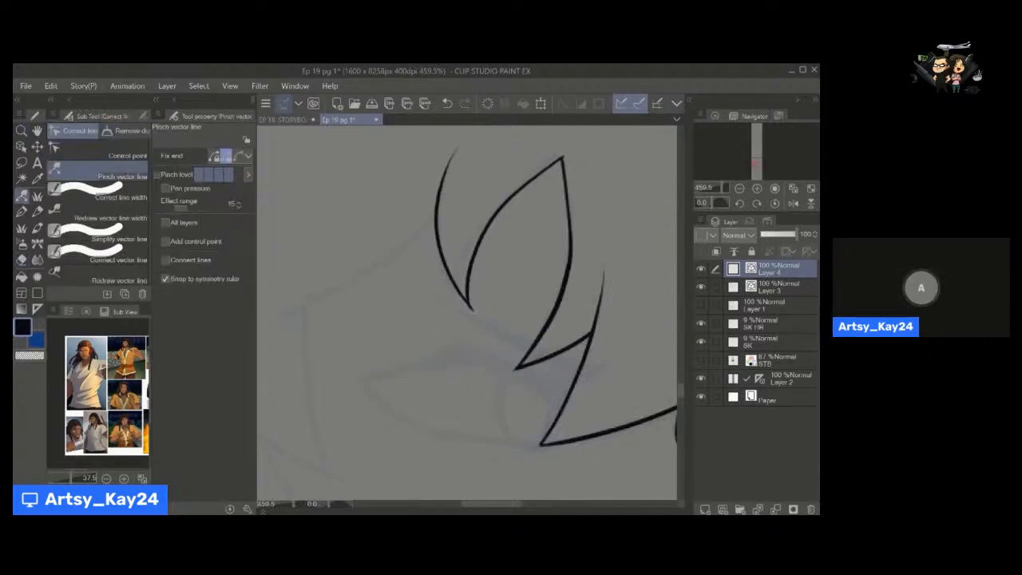
key("e")
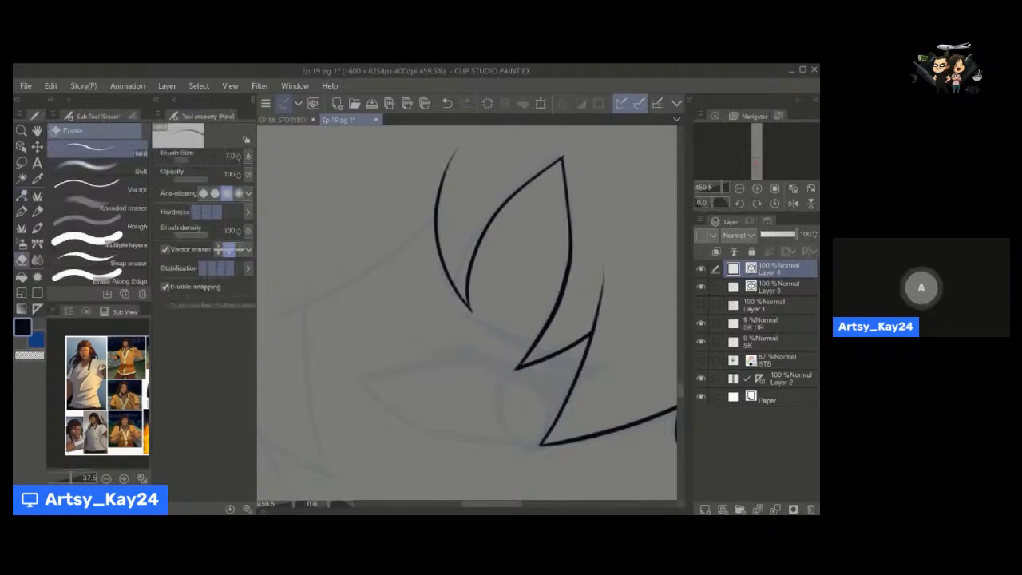
key("ctrl+z")
key("ctrl+y")
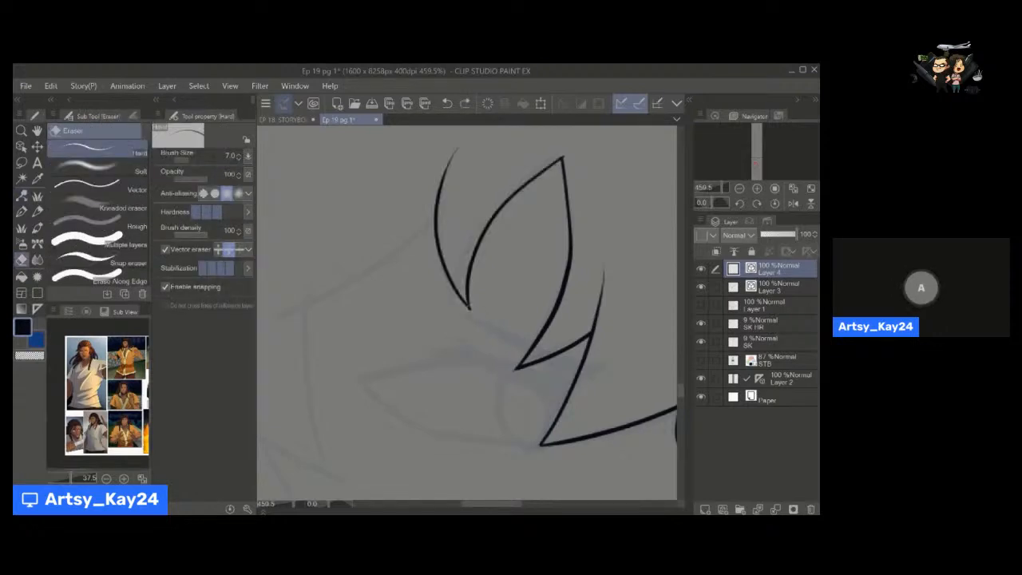
key("a")
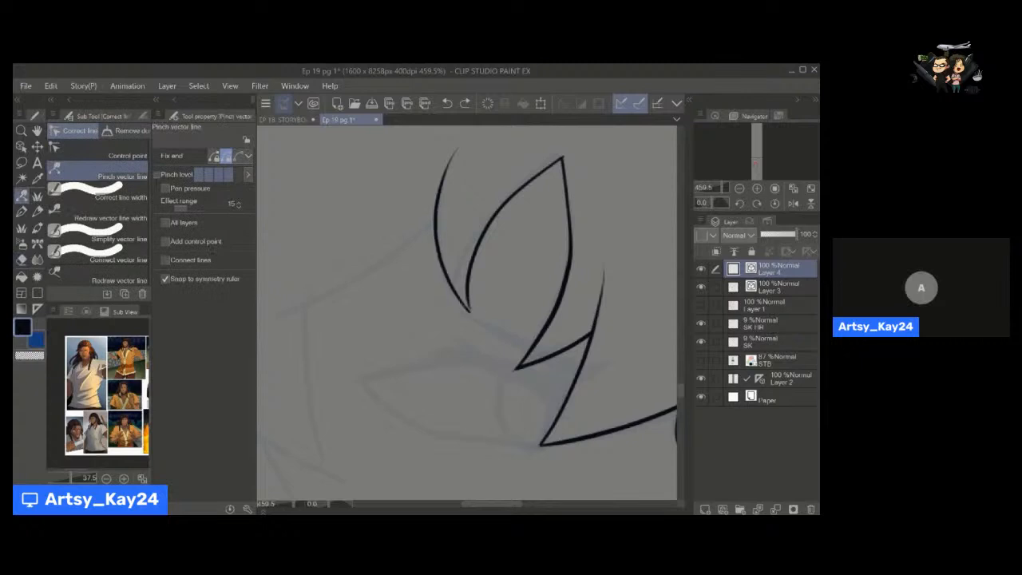
key("e")
key("ctrl+z")
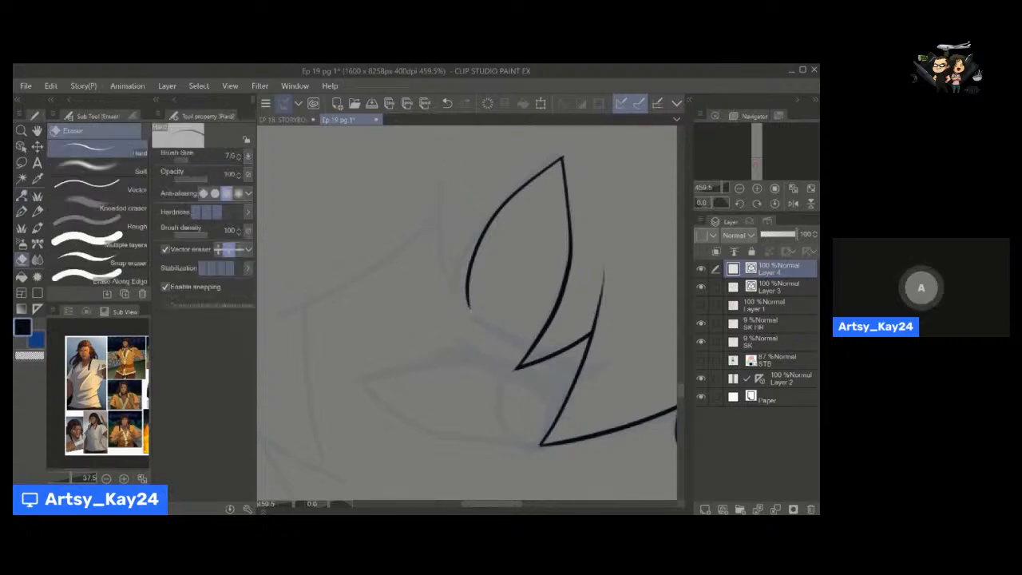
key("ctrl+y")
Select the two forehead strands as vector lines and try to trim their shared tip with the Hard vector eraser.
key("ctrl+space")
left_click_drag(470, 301, 477, 293)
key("space")
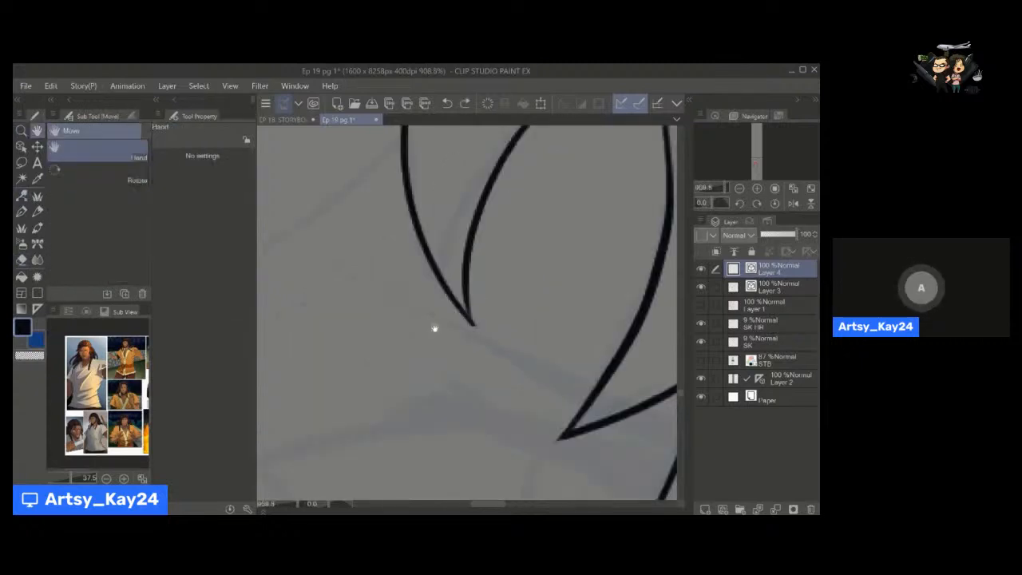
left_click_drag(440, 253, 420, 283)
key("o")
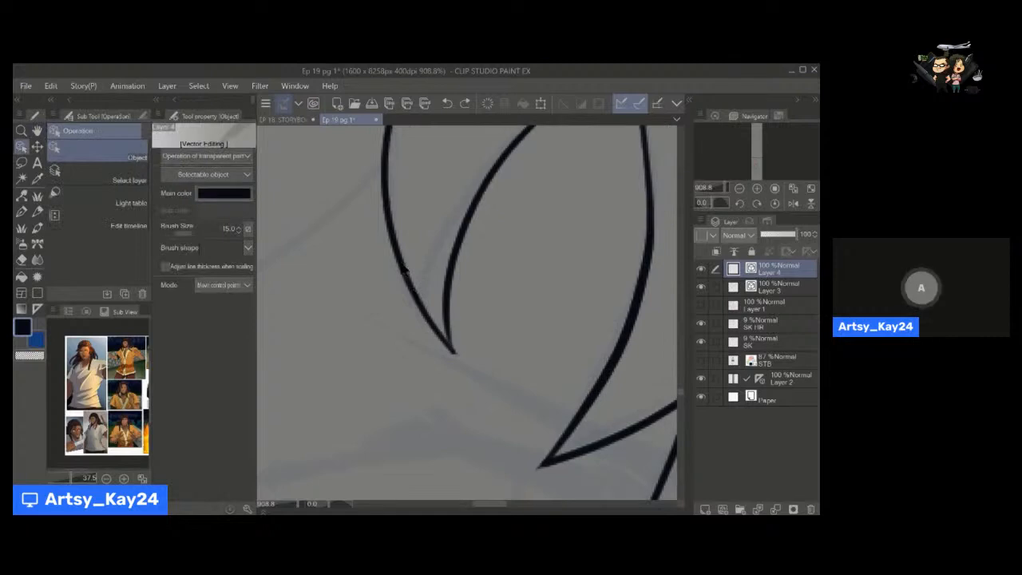
left_click(405, 271)
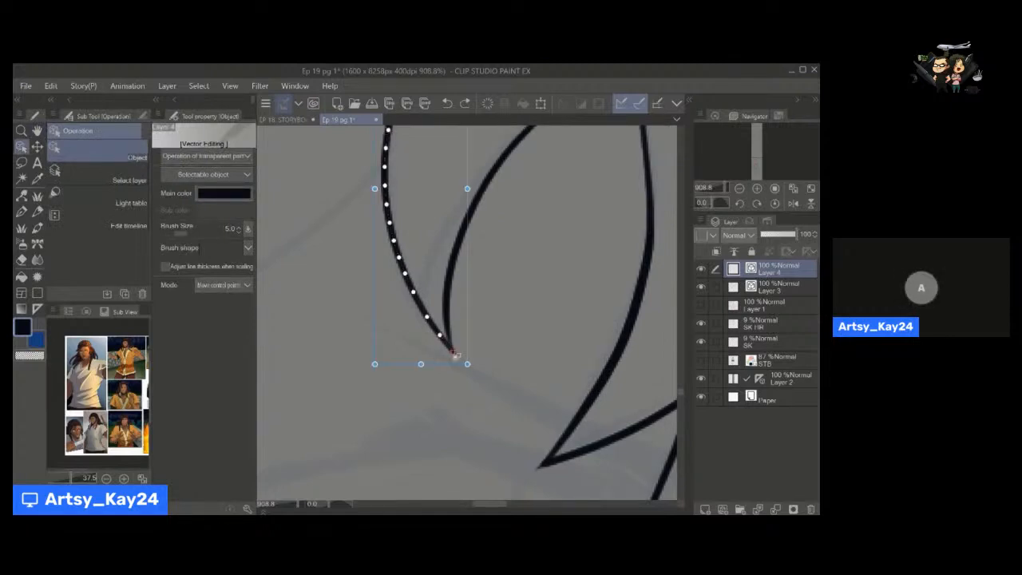
key("alt+space")
left_click_drag(522, 247, 452, 268)
key("space")
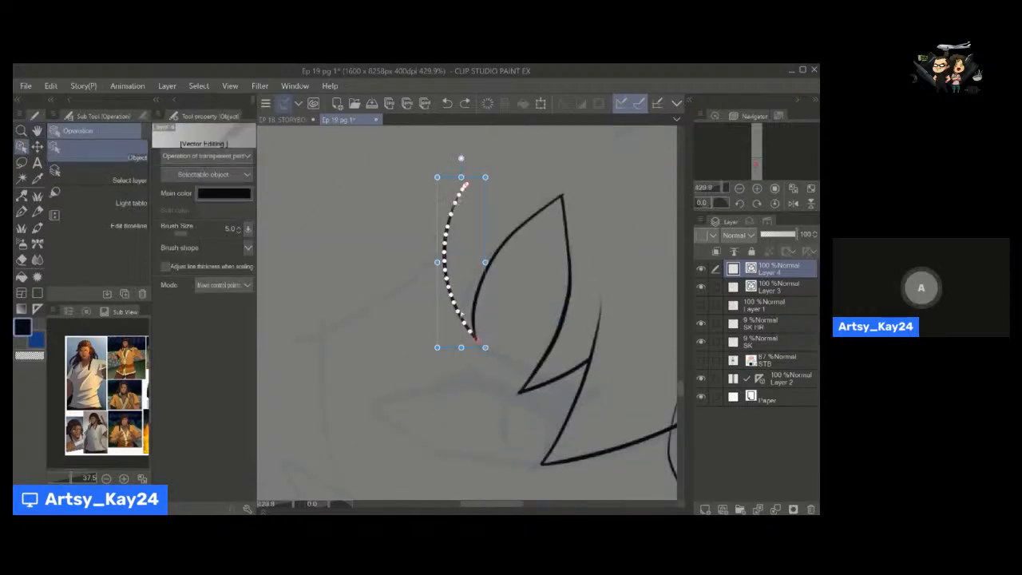
left_click(476, 334)
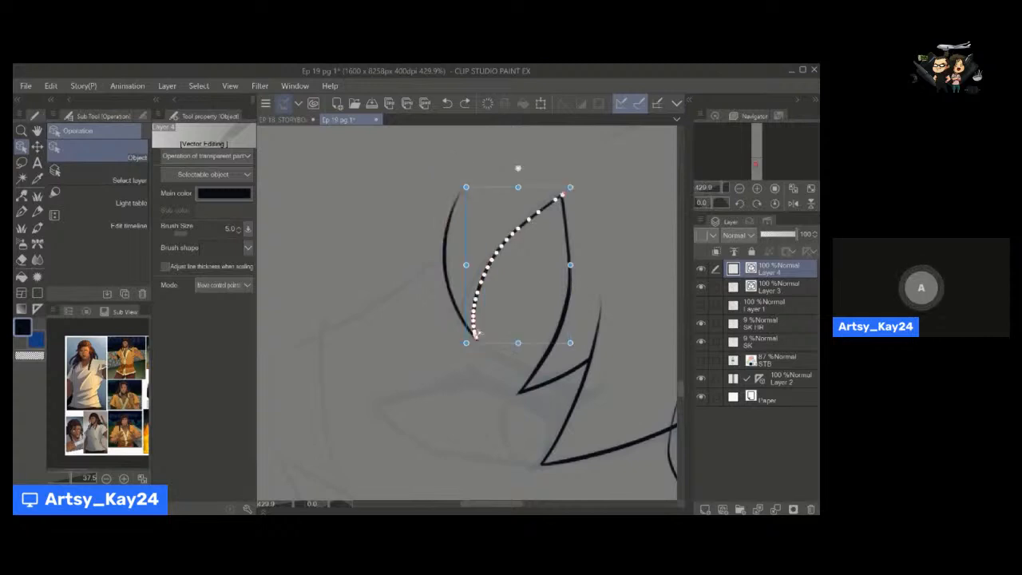
key("e")
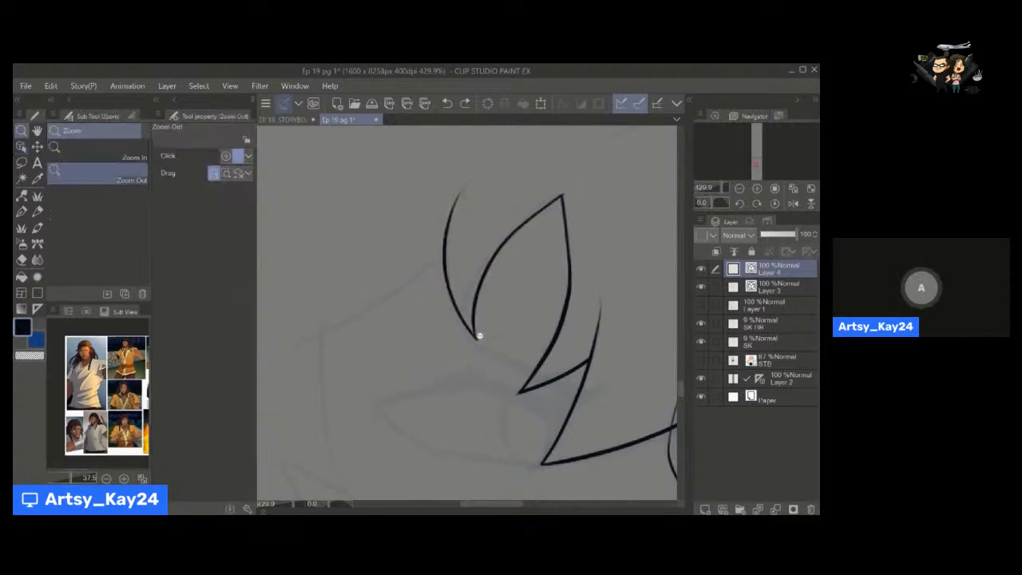
scroll(479, 335, "up", 3)
left_click_drag(416, 307, 393, 142)
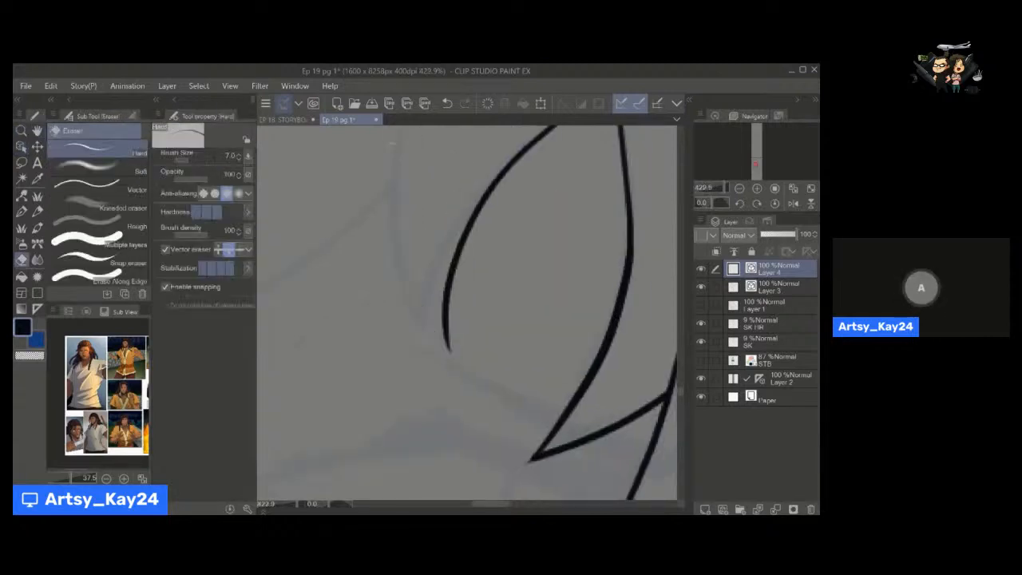
key("ctrl+z")
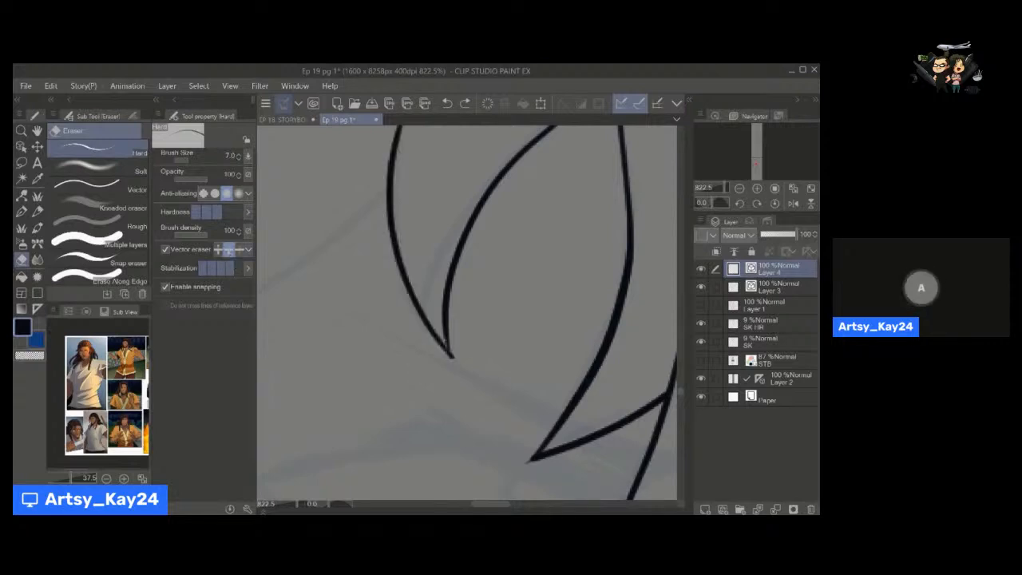
Ink a pointed hair strand sweeping back from the curved forehead strand toward the temple with the write speech pen at size 5.
key("p")
mouse_move(447, 330)
left_mouse_down()
mouse_move(449, 391)
mouse_move(438, 312)
mouse_move(463, 349)
mouse_move(473, 333)
left_mouse_up()
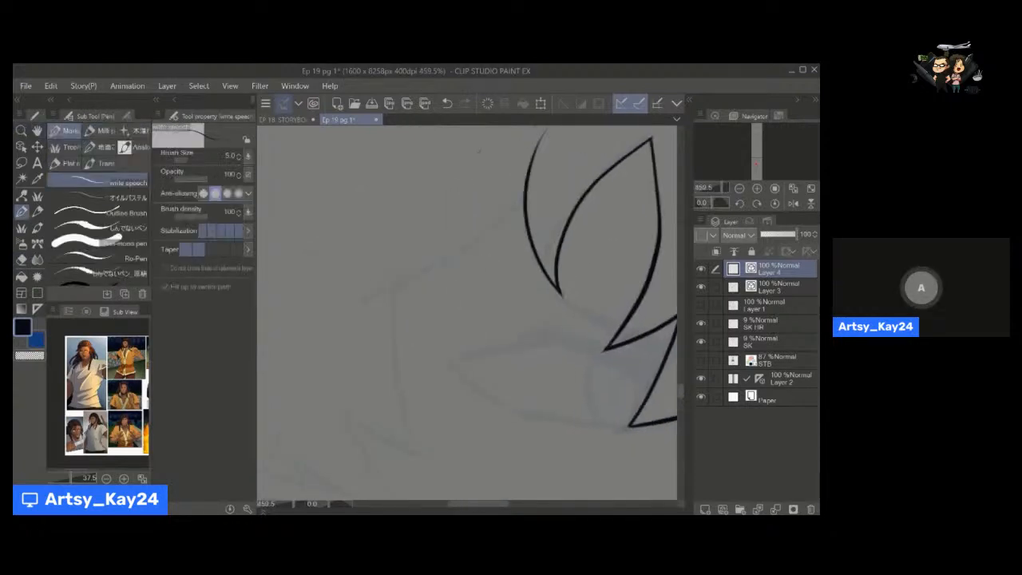
left_click_drag(526, 194, 353, 284)
left_click_drag(427, 190, 353, 283)
key("e")
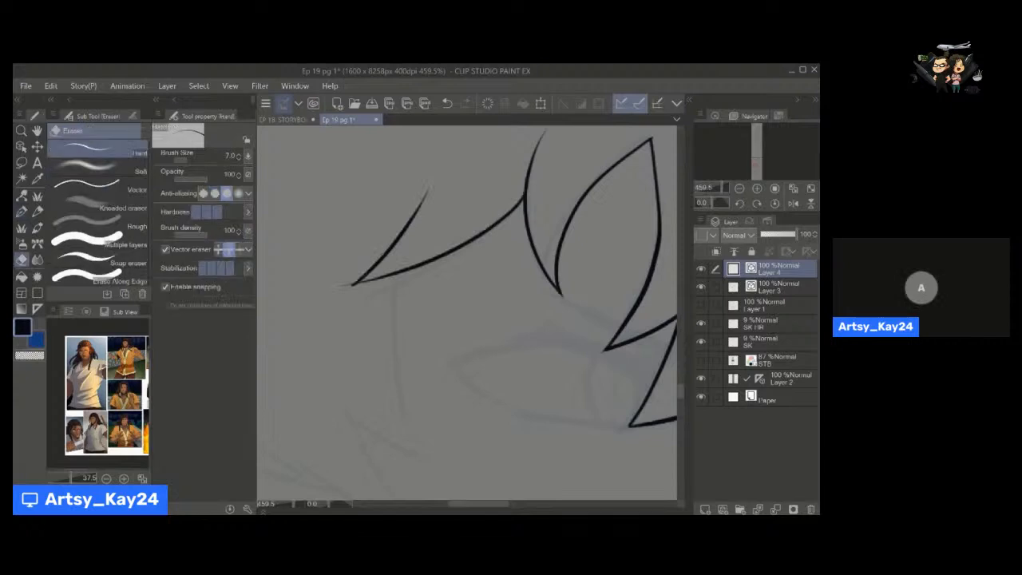
Ink the long strand falling from the temple to a point and the jagged sideburn strands beside it.
key("p")
left_click_drag(453, 359, 463, 282)
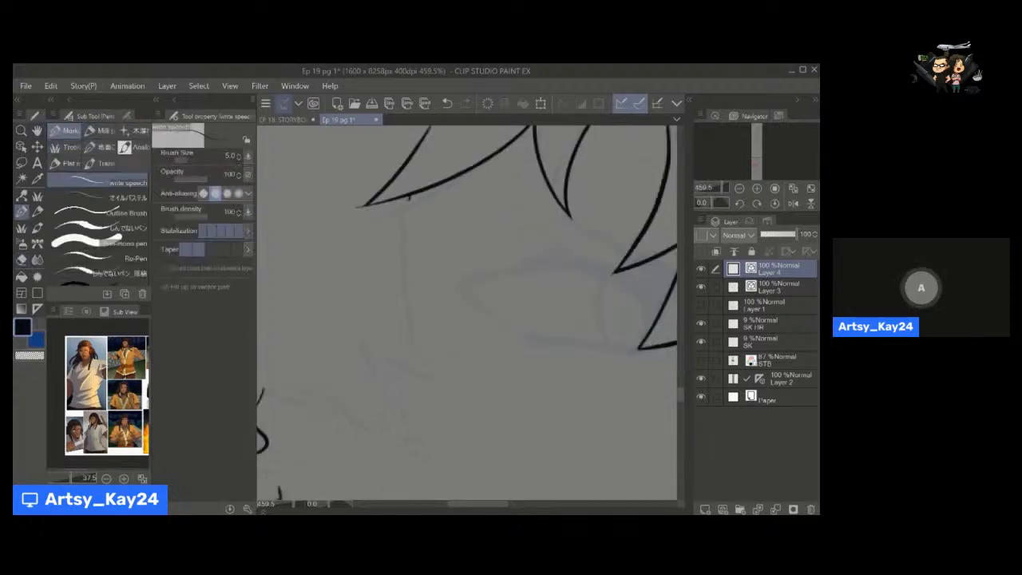
left_click_drag(406, 198, 434, 389)
mouse_move(357, 328)
left_mouse_down()
mouse_move(451, 393)
mouse_move(444, 335)
left_mouse_up()
key("space")
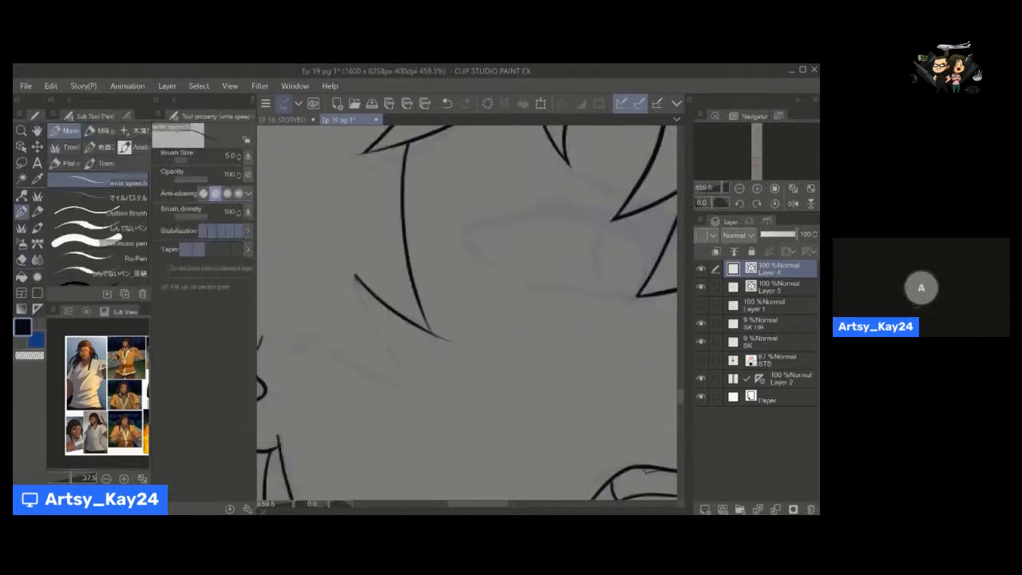
left_click_drag(360, 274, 419, 389)
key("space")
Ink the curved, pointed hair tufts above the ear with the write speech pen at size 5.
key("ctrl+space")
left_click_drag(420, 343, 472, 348)
key("space")
key("ctrl+space")
key("space")
left_click_drag(338, 224, 418, 304)
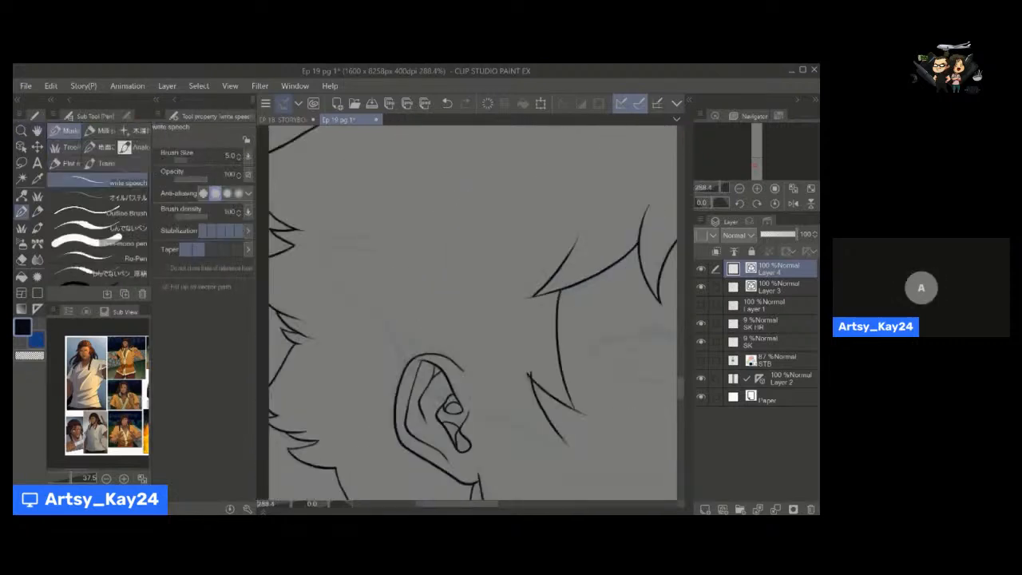
left_click_drag(332, 235, 449, 183)
left_click_drag(333, 232, 391, 262)
mouse_move(321, 262)
left_mouse_down()
mouse_move(397, 255)
mouse_move(418, 313)
left_mouse_up()
Ink the hairline from the tufts above the ear down across the ear to the sideburn tip.
key("space")
left_click_drag(452, 346, 401, 293)
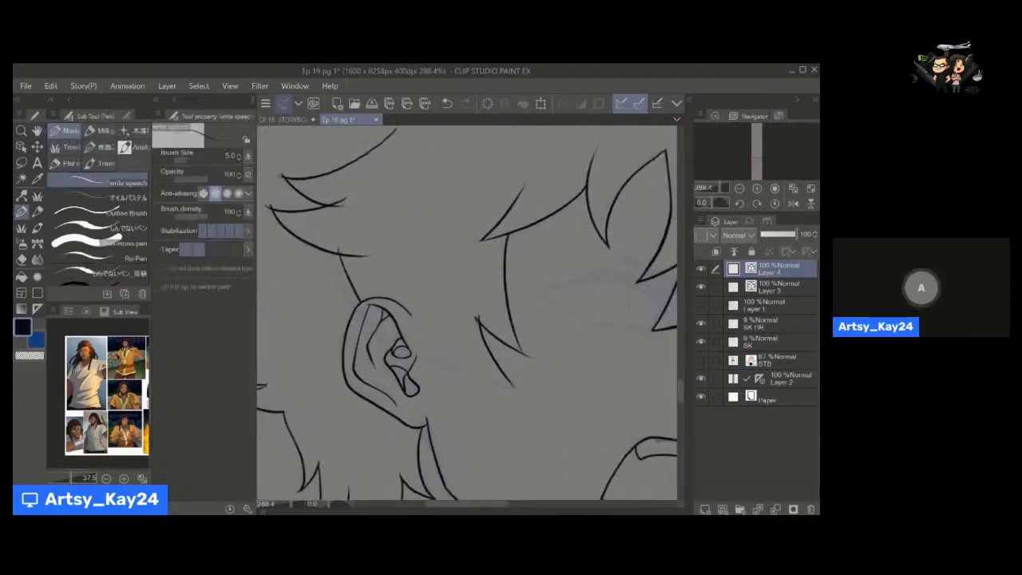
left_click_drag(337, 255, 357, 305)
mouse_move(362, 306)
left_mouse_down()
mouse_move(459, 369)
mouse_move(528, 381)
left_mouse_up()
Trim the overshooting line ends of the sideburn and the tufts above the ear with the Hard vector eraser.
key("e")
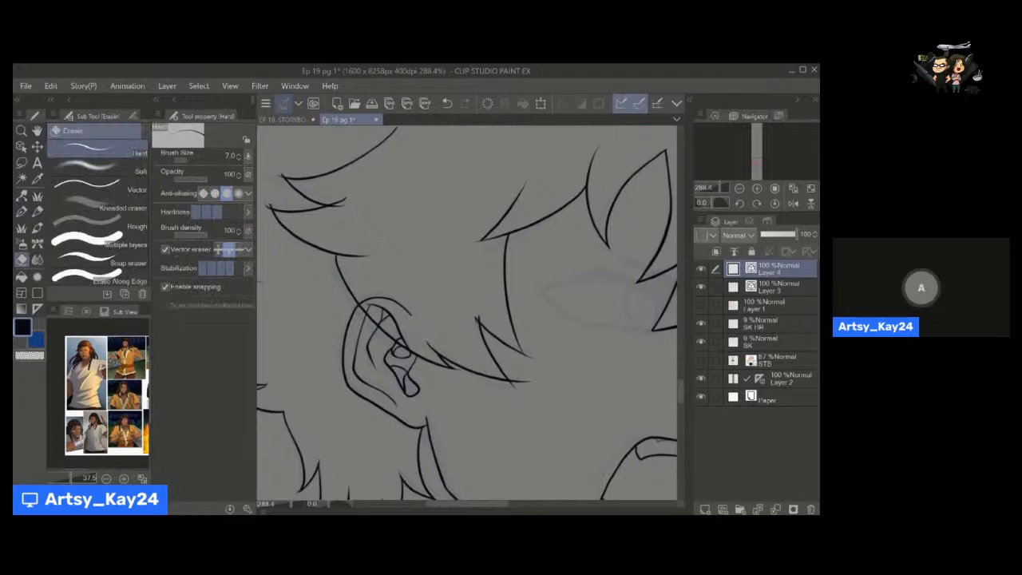
left_click_drag(476, 317, 478, 322)
mouse_move(531, 357)
left_mouse_down()
mouse_move(513, 386)
mouse_move(546, 408)
left_mouse_up()
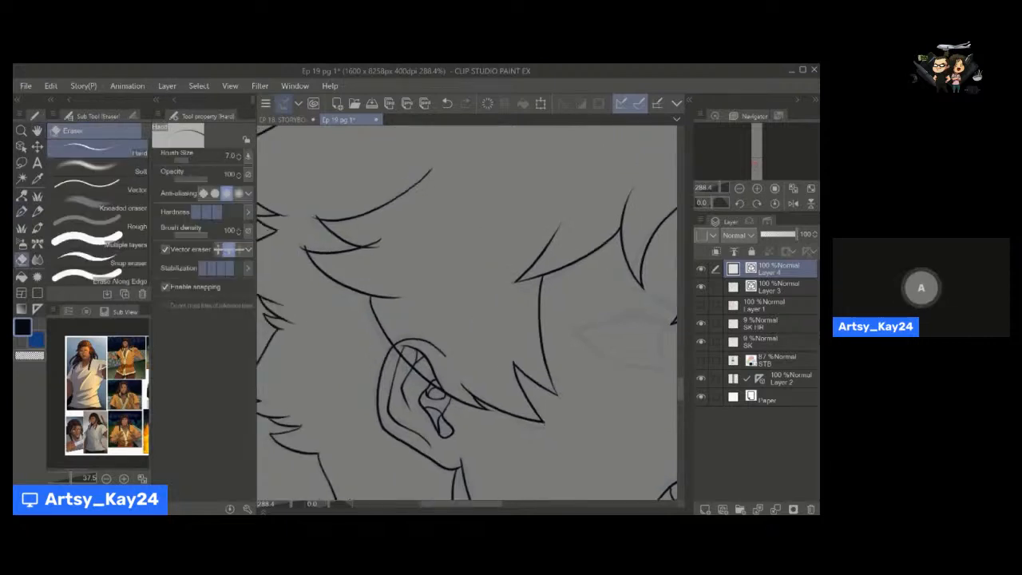
left_click_drag(314, 214, 317, 218)
left_click_drag(305, 248, 303, 250)
left_click_drag(379, 250, 372, 245)
Ink the curved, pointed inner hair strands above the front bangs with the write speech pen at size 5.
left_click_drag(533, 288, 386, 290)
mouse_move(517, 345)
left_mouse_down()
mouse_move(496, 346)
mouse_move(463, 305)
mouse_move(456, 317)
left_mouse_up()
left_click_drag(516, 249, 429, 333)
mouse_move(426, 212)
left_mouse_down("alt")
mouse_move(450, 231)
mouse_move(418, 227)
mouse_move(465, 217)
mouse_move(493, 304)
left_mouse_up("alt")
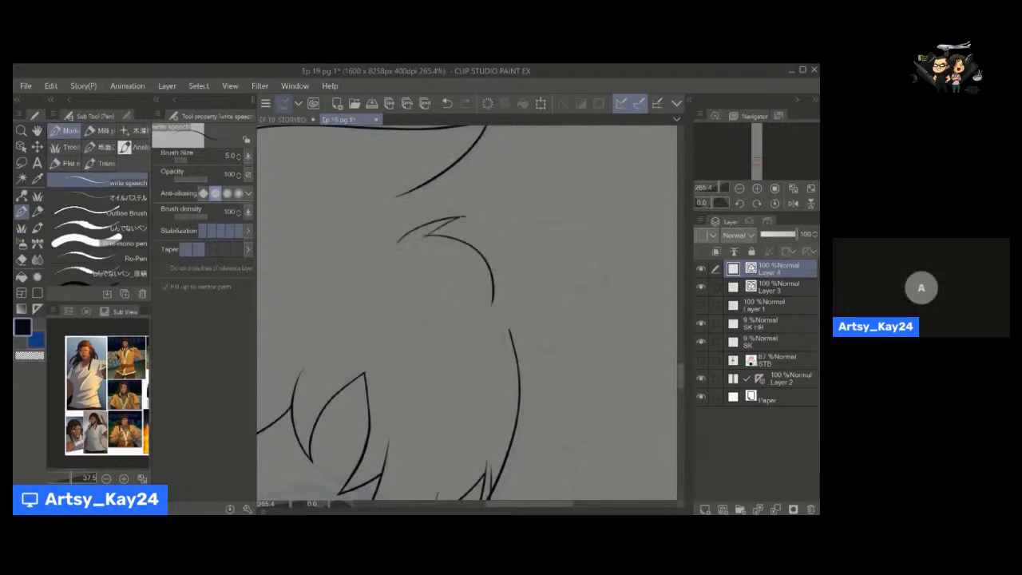
mouse_move(468, 259)
left_mouse_down()
mouse_move(443, 308)
mouse_move(382, 334)
left_mouse_up()
key("e")
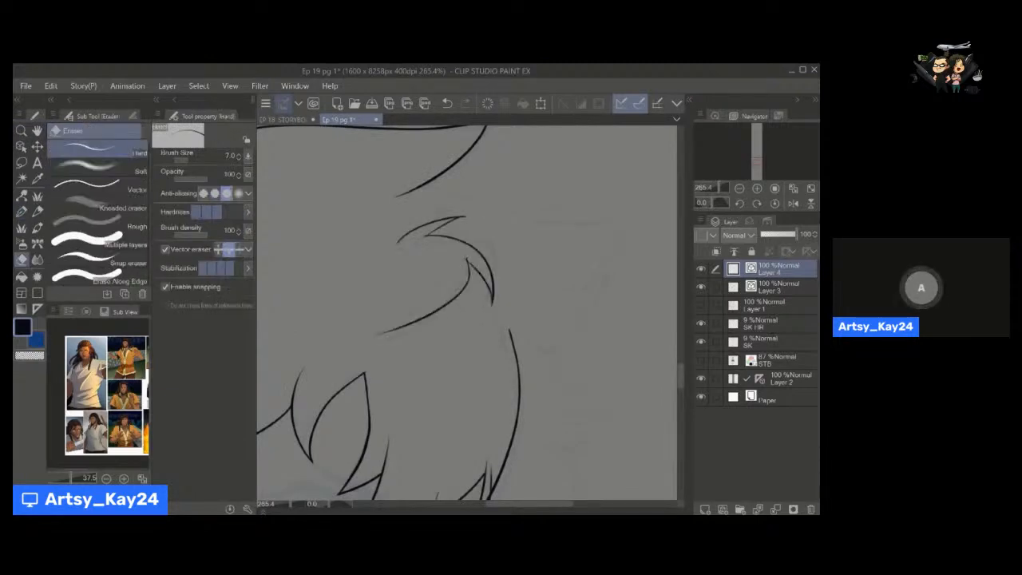
key("p")
left_click_drag(433, 291, 397, 328)
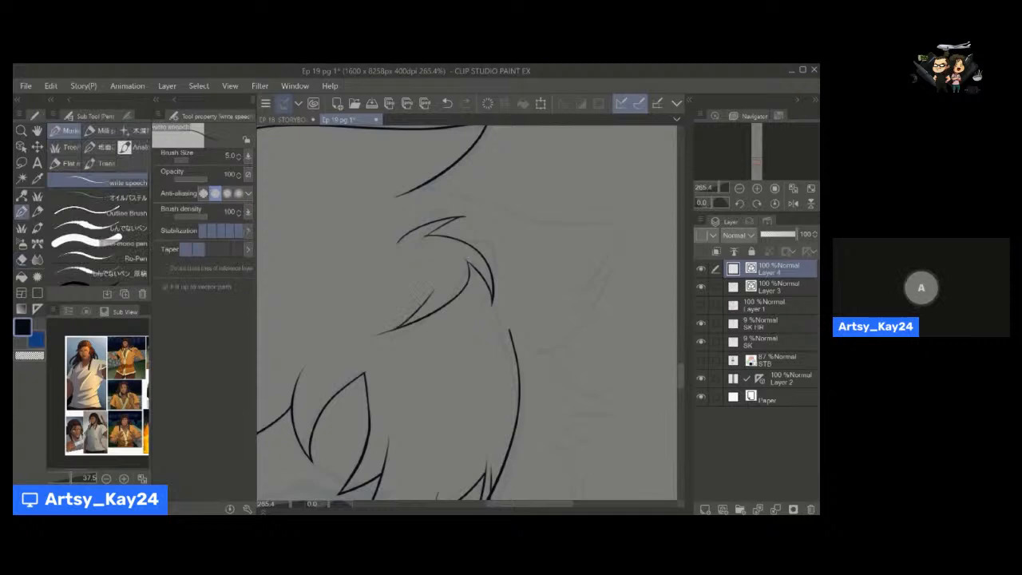
Ink the large pointed hair spike projecting in front of the forehead, correcting its line with Pinch vector line.
mouse_move(423, 186)
left_mouse_down()
mouse_move(618, 218)
mouse_move(583, 289)
mouse_move(546, 308)
left_mouse_up()
key("space")
left_click_drag(585, 312, 535, 232)
mouse_move(567, 191)
left_mouse_down()
mouse_move(528, 209)
mouse_move(486, 272)
mouse_move(510, 269)
mouse_move(540, 316)
mouse_move(572, 329)
left_mouse_up()
key("y")
key("p")
left_click_drag(572, 329, 515, 338)
Ink the jagged hair tufts beneath the front spike and the small pointed strands beside the nose bridge.
key("space")
mouse_move(517, 377)
left_mouse_down()
mouse_move(514, 340)
mouse_move(531, 276)
left_mouse_up()
mouse_move(565, 238)
left_mouse_down()
mouse_move(522, 253)
mouse_move(547, 258)
mouse_move(519, 264)
left_mouse_up()
key("space")
mouse_move(519, 286)
left_mouse_down()
mouse_move(541, 244)
mouse_move(570, 300)
mouse_move(551, 260)
left_mouse_up()
mouse_move(473, 289)
left_mouse_down()
mouse_move(445, 339)
mouse_move(476, 325)
mouse_move(447, 360)
mouse_move(484, 355)
left_mouse_up()
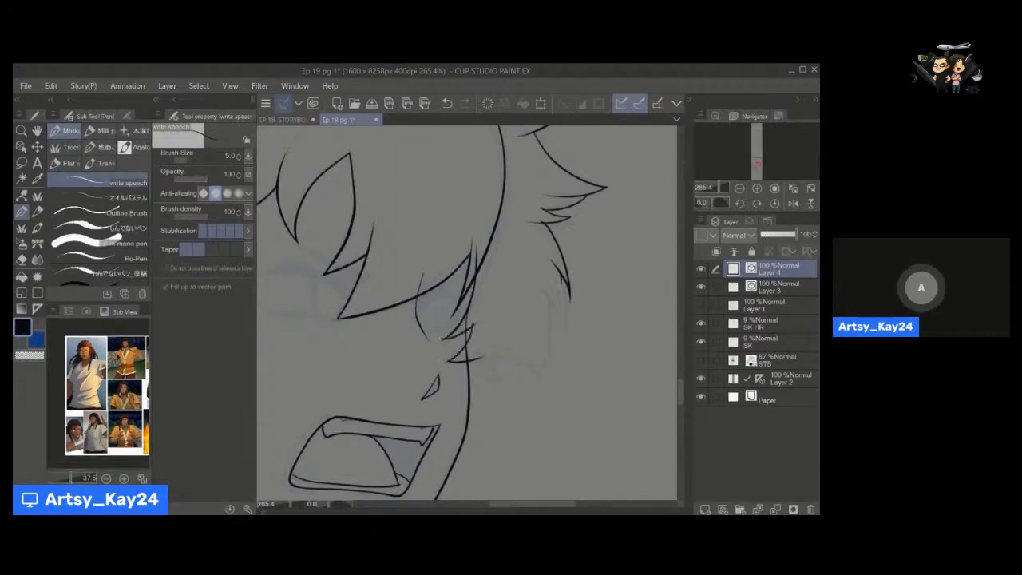
mouse_move(569, 297)
left_mouse_down()
mouse_move(558, 342)
mouse_move(523, 364)
mouse_move(518, 388)
left_mouse_up()
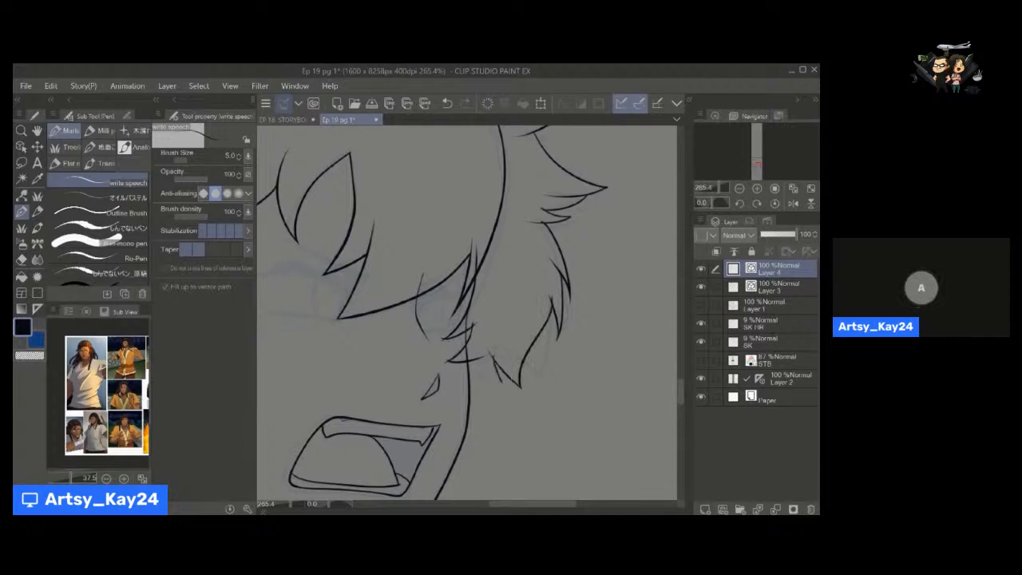
Adjust the small strand end at the lower front tuft with Pinch vector line and trim its overshoot with the Hard vector eraser.
key("ctrl+space")
left_click_drag(495, 349, 543, 349)
key("y")
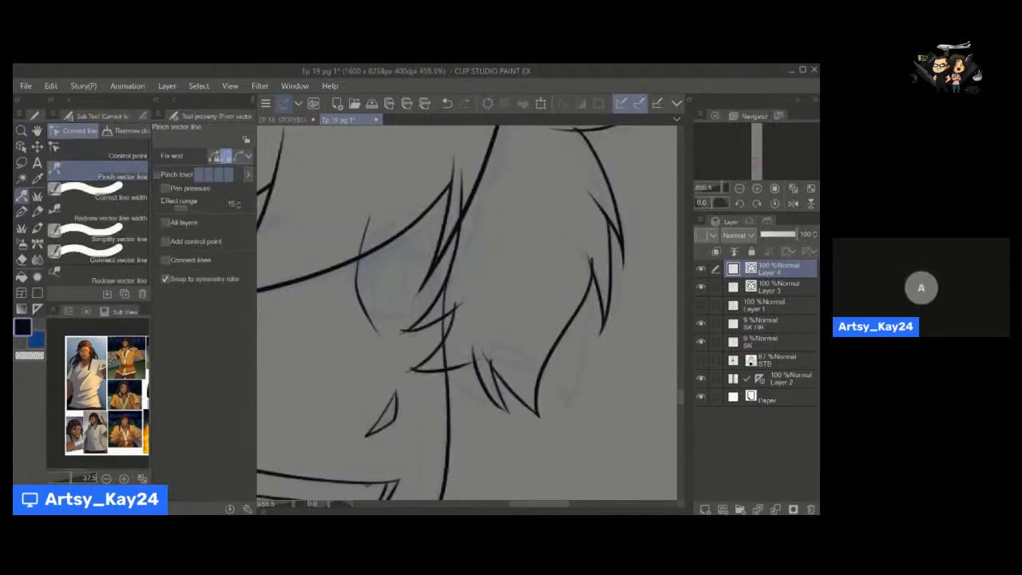
left_click_drag(498, 405, 508, 412)
key("e")
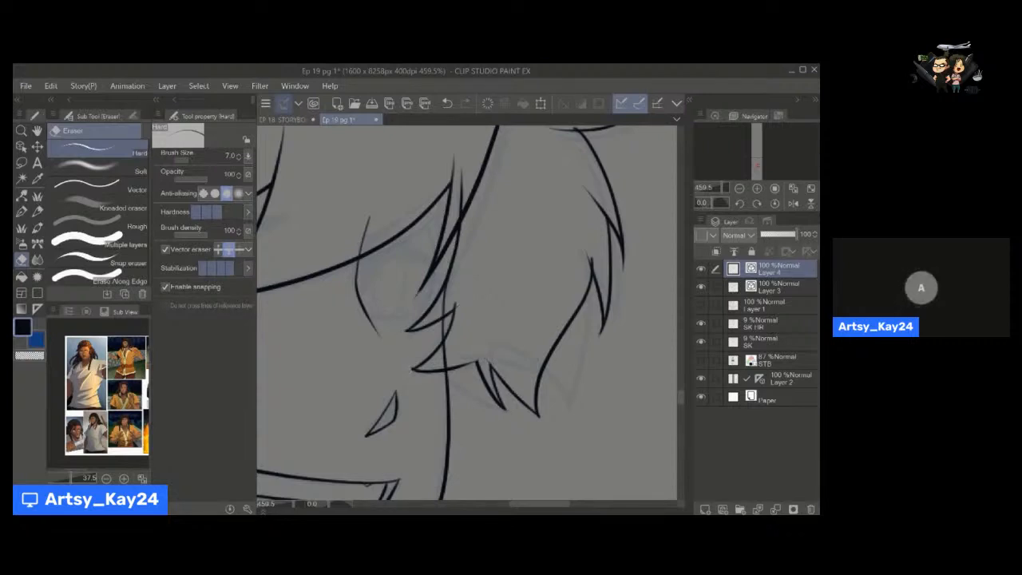
Trim the face outline where it runs beneath the front hair tufts on Layer 3 with the Hard vector eraser.
mouse_move(592, 262)
left_mouse_down()
mouse_move(583, 228)
mouse_move(456, 296)
left_mouse_up()
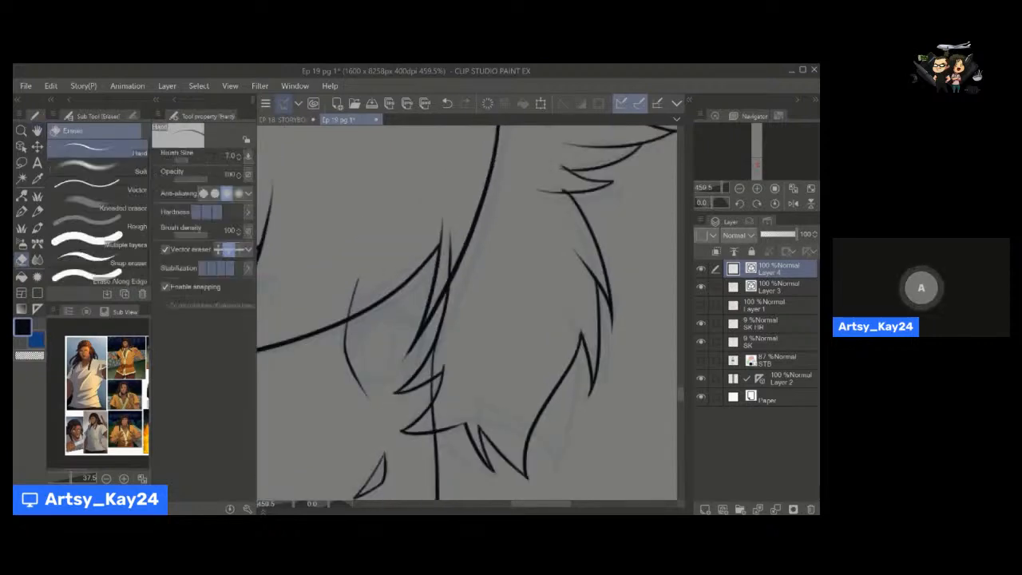
mouse_move(551, 197)
left_mouse_down()
mouse_move(526, 274)
mouse_move(504, 248)
mouse_move(514, 241)
mouse_move(476, 260)
left_mouse_up()
mouse_move(481, 373)
left_mouse_down()
mouse_move(541, 314)
mouse_move(544, 323)
left_mouse_up()
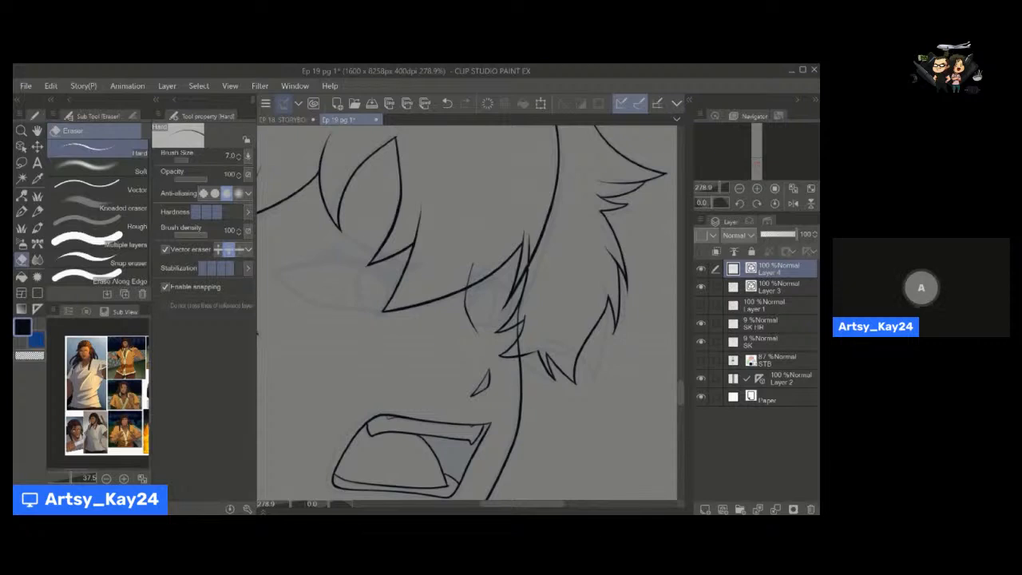
left_click(772, 289)
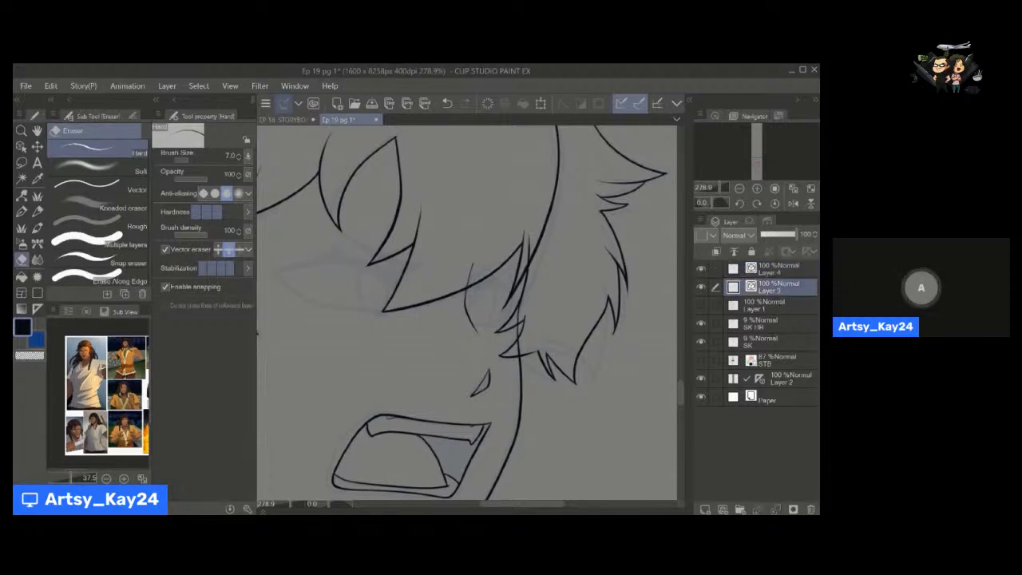
left_click_drag(528, 254, 535, 210)
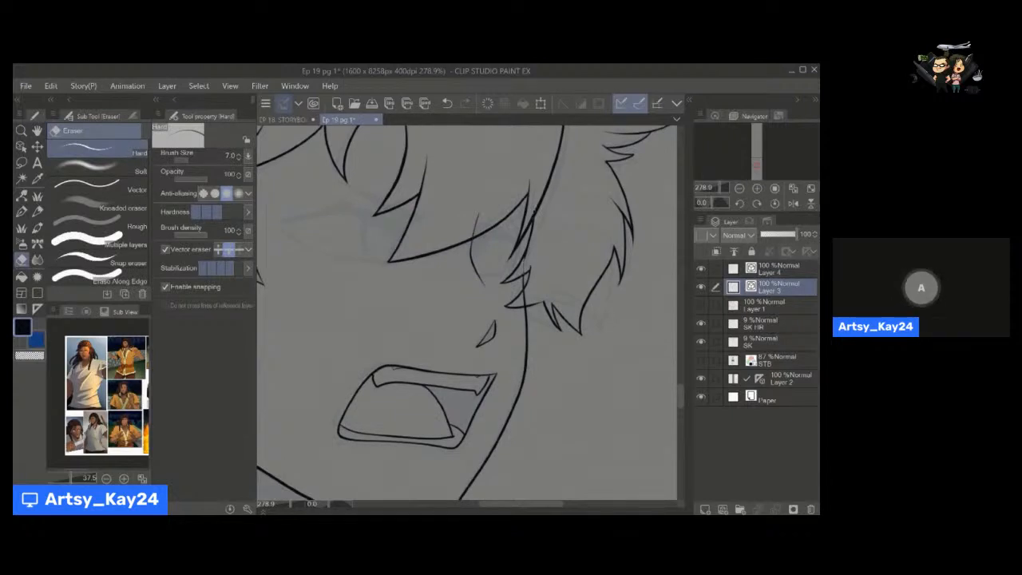
left_click_drag(504, 324, 572, 300)
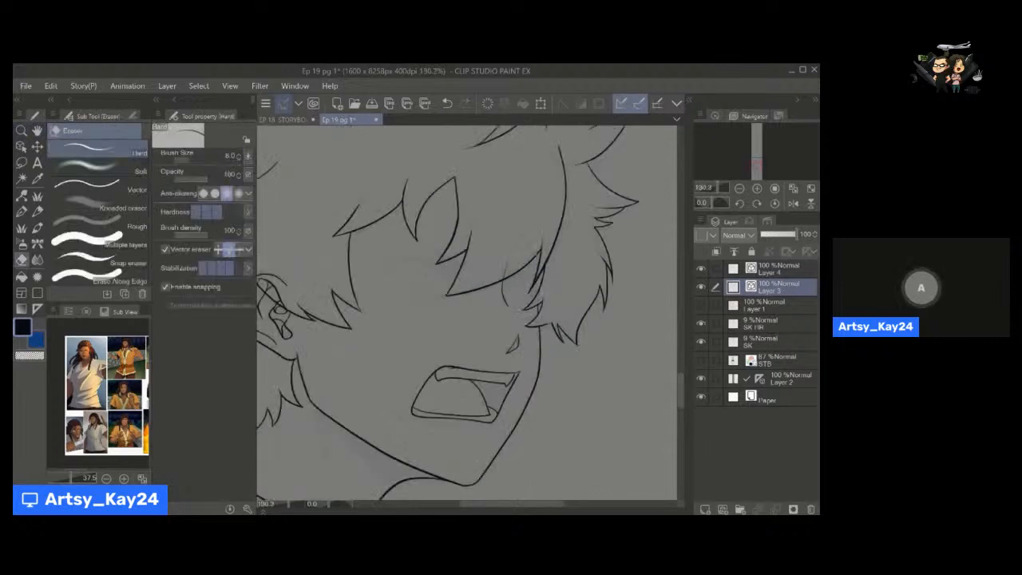
left_click(776, 275)
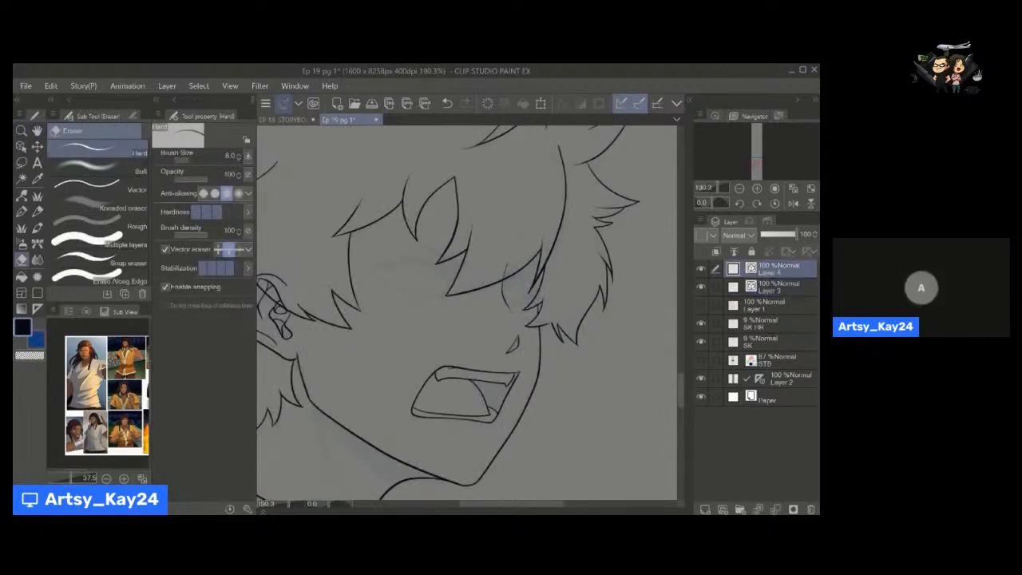
left_click_drag(527, 303, 454, 358)
left_click_drag(408, 285, 392, 317)
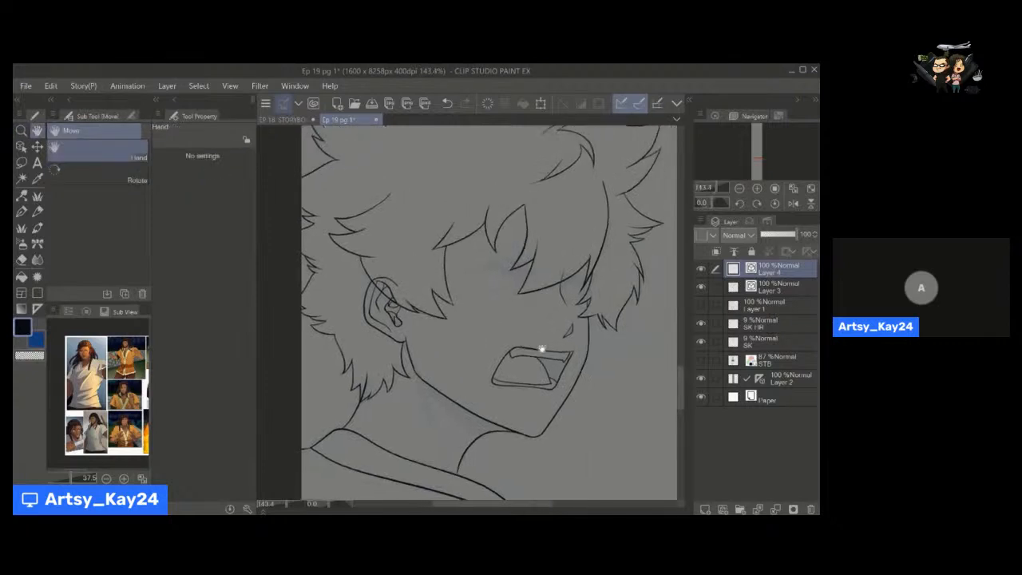
Rename Layer 3 to LINEART and Layer 4 to HAIR.
left_click_drag(541, 349, 456, 329)
left_click_drag(475, 264, 482, 264)
left_click_drag(477, 264, 536, 290)
left_click(771, 287)
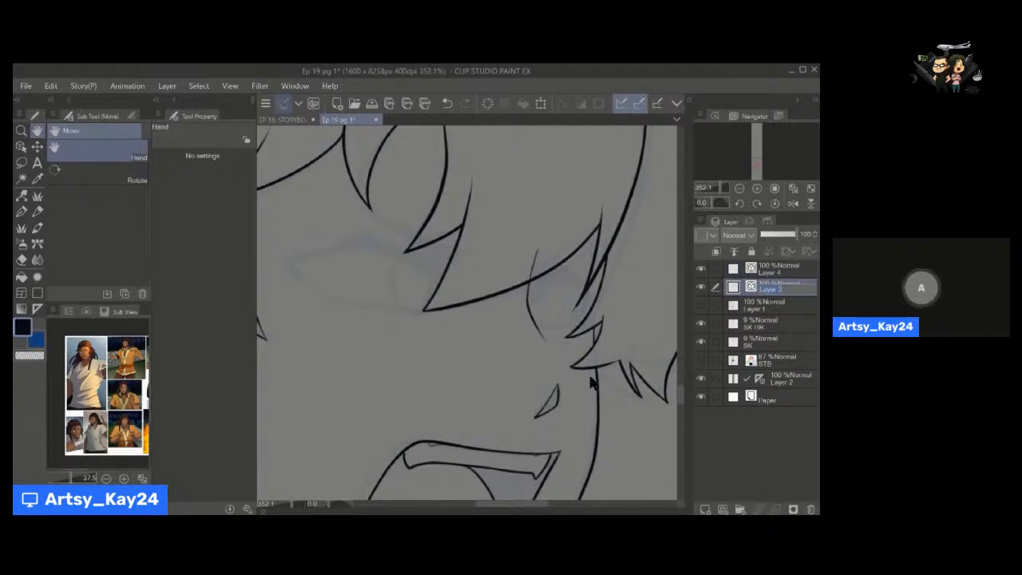
type("L")
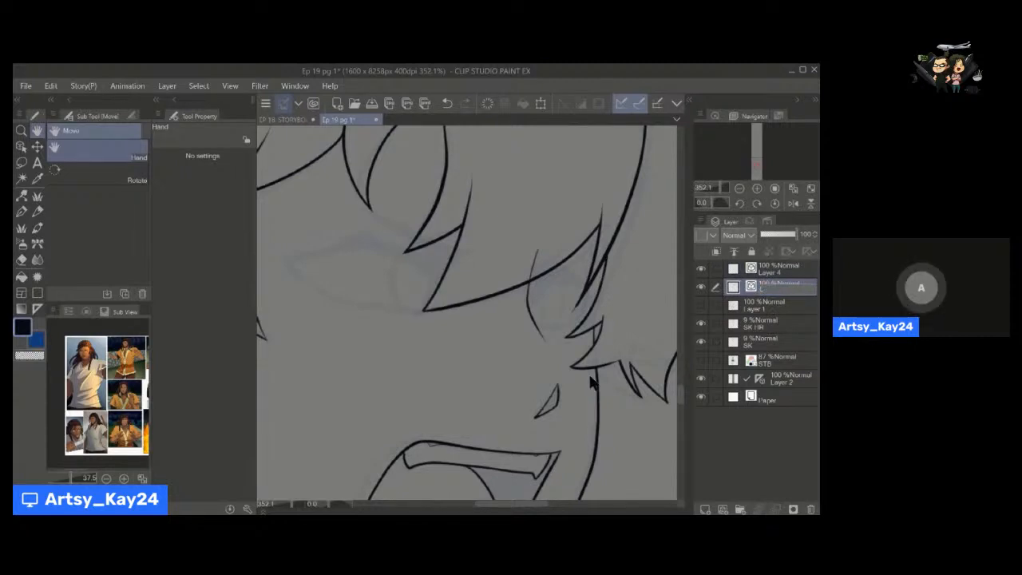
type("in")
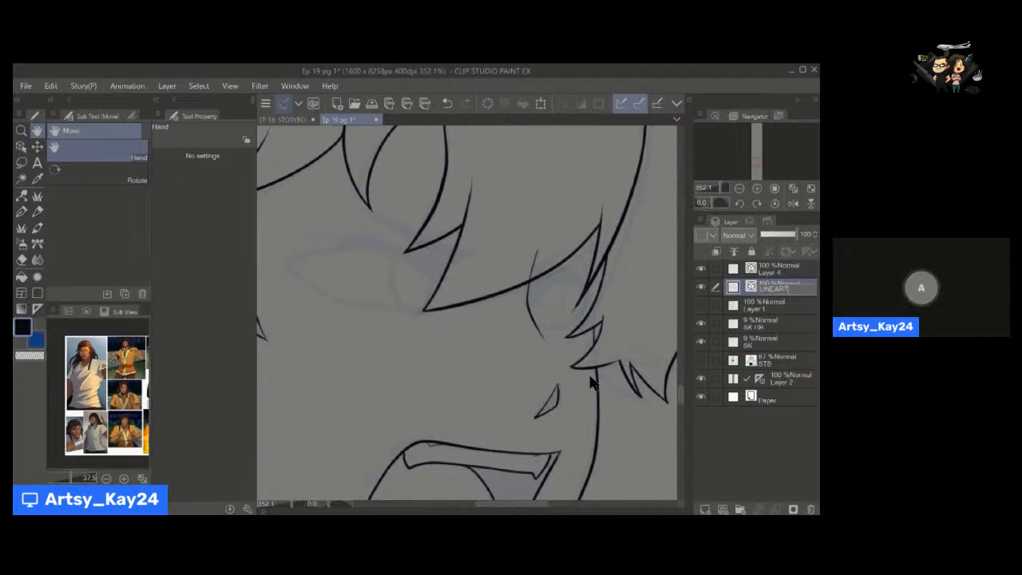
left_click(773, 273)
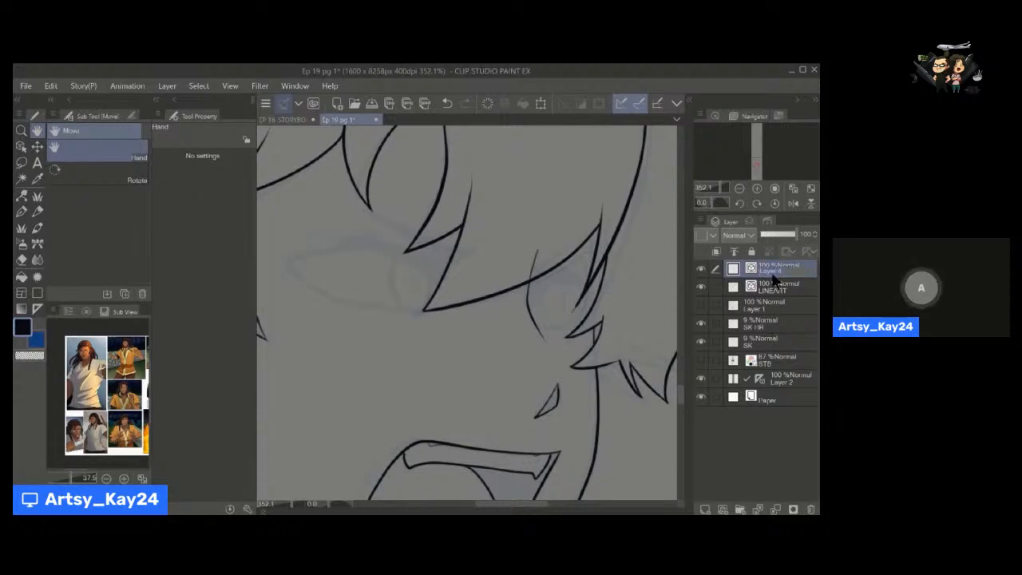
type("THIN")
key("Return")
Toggle the HAIR layer off and on to check the separation between the hair and face line art.
key("alt+space")
left_click_drag(468, 312, 445, 317)
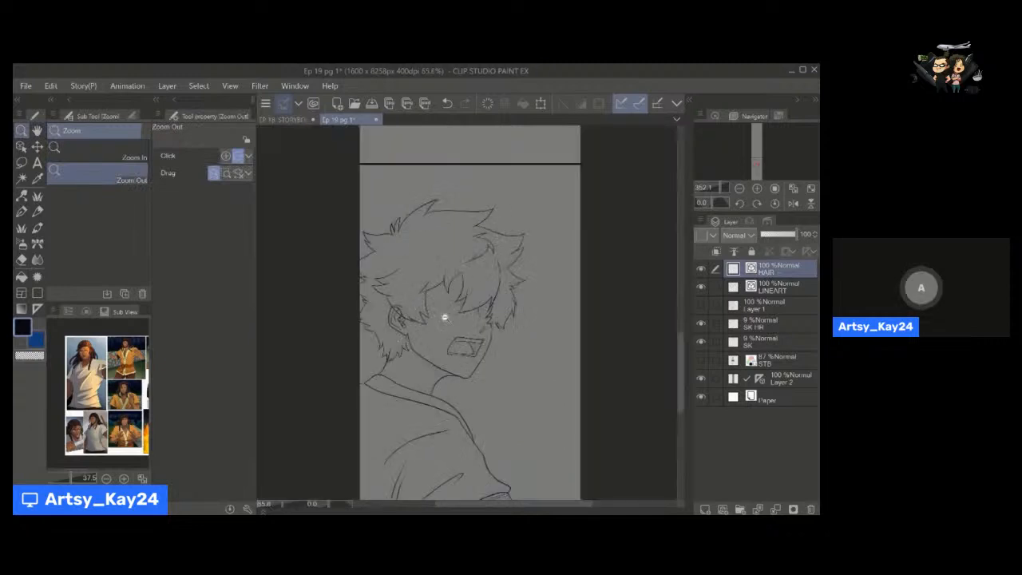
scroll(451, 323, "up", 3)
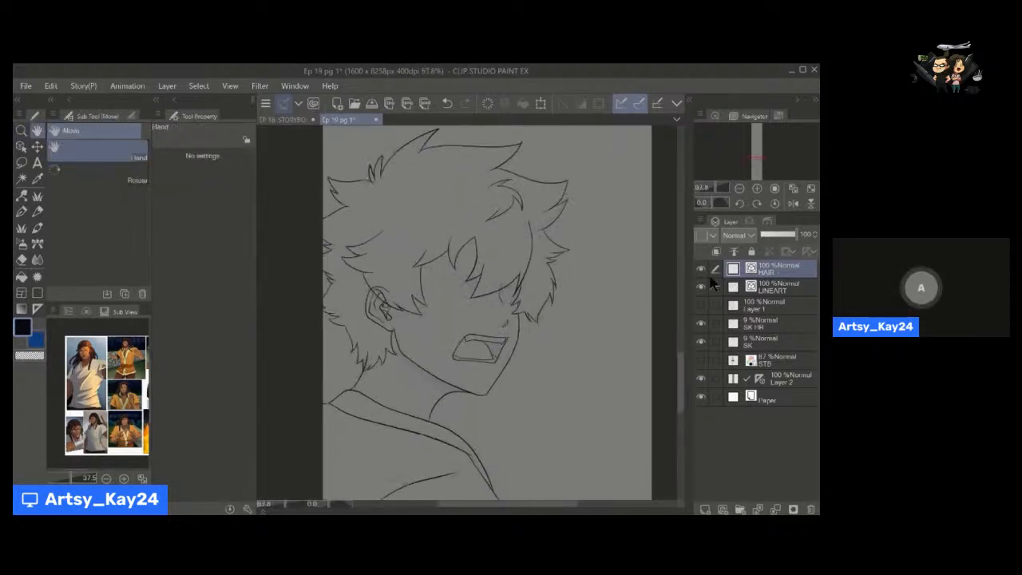
key("e")
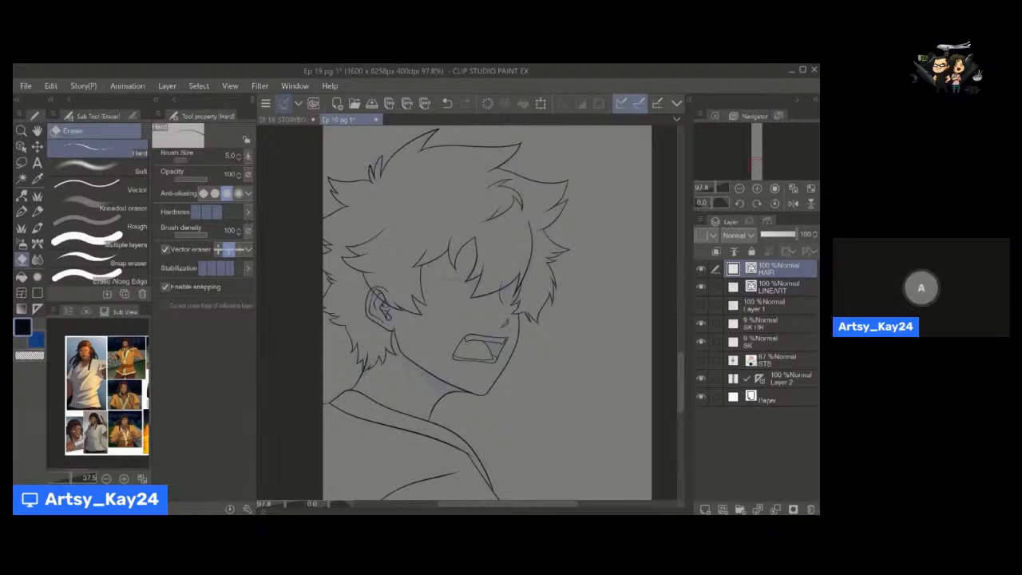
left_click(702, 271)
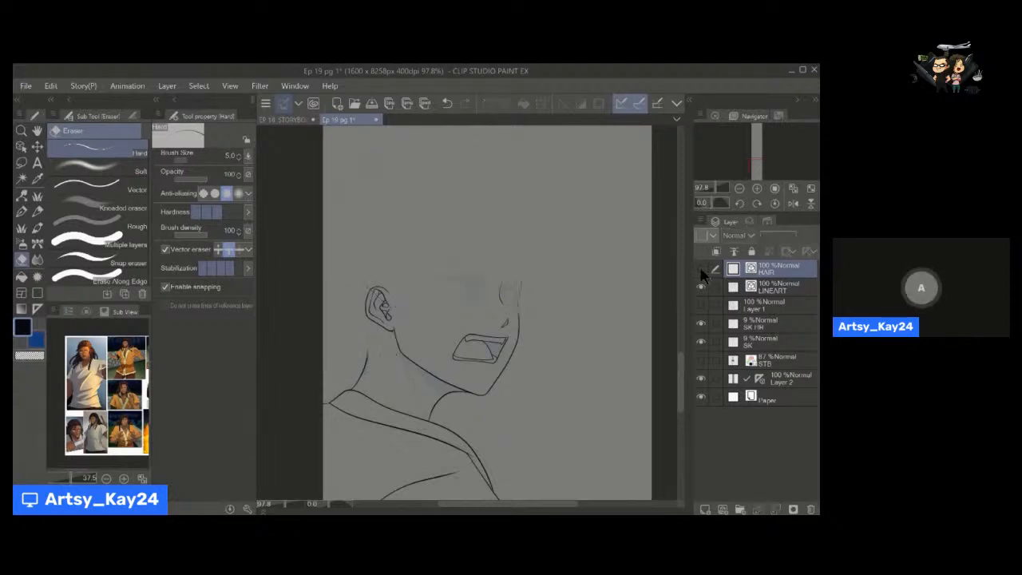
key("p")
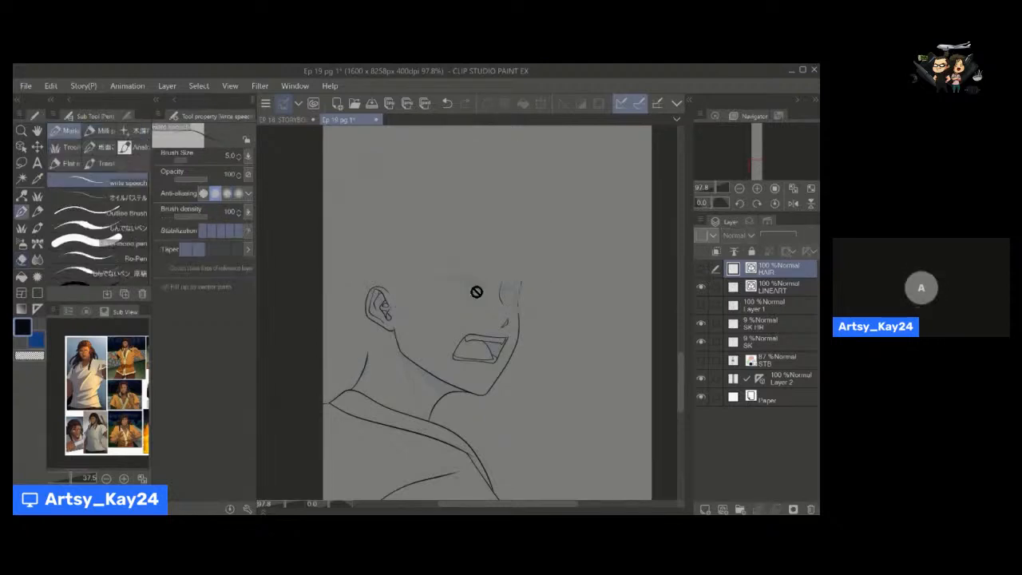
left_click(703, 271)
Ink the thick curved upper lash line of the far eye beneath the front bangs with the write speech pen.
key("space")
left_click_drag(472, 312, 503, 312)
key("alt+space")
key("space")
key("alt+space")
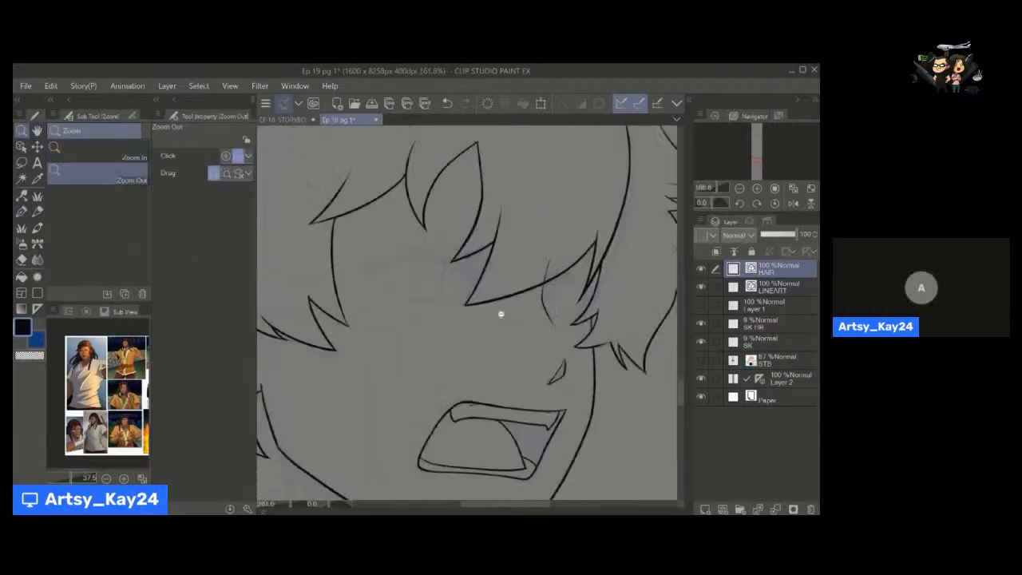
key("space")
left_click_drag(633, 286, 609, 286)
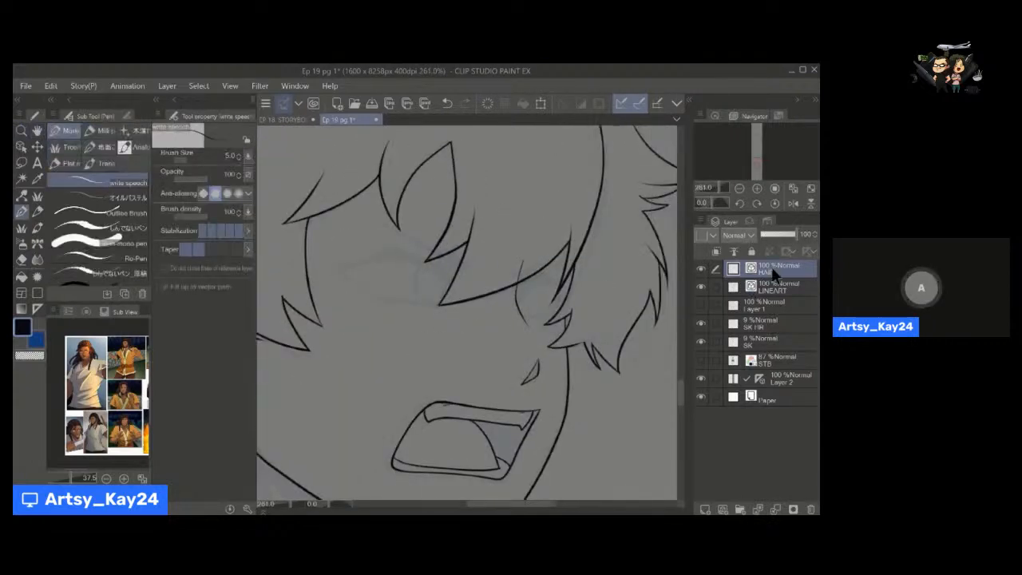
key("space")
mouse_move(497, 294)
left_mouse_down()
mouse_move(463, 287)
mouse_move(503, 292)
mouse_move(479, 289)
mouse_move(498, 299)
left_mouse_up()
key("alt+space")
left_click(778, 291)
key("space")
left_click(777, 273)
left_click_drag(415, 304, 420, 326)
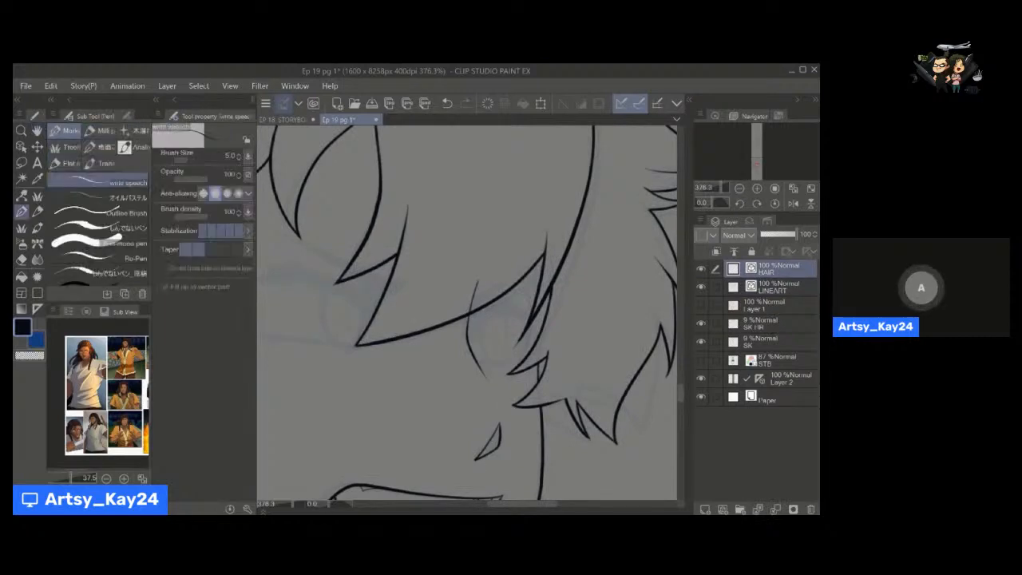
mouse_move(471, 336)
left_mouse_down()
mouse_move(497, 312)
mouse_move(489, 314)
mouse_move(542, 320)
left_mouse_up()
key("bracketright")
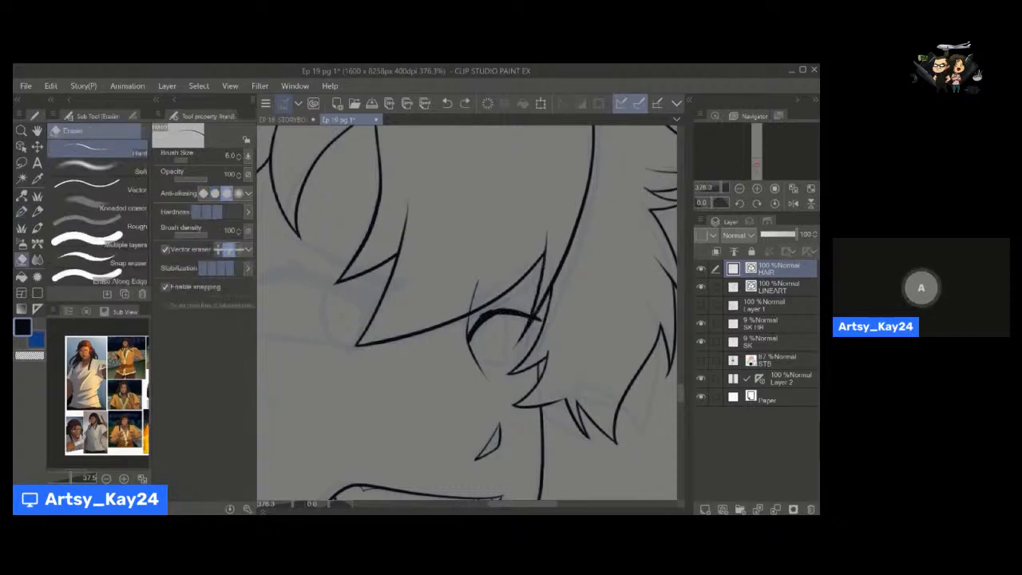
Lasso the far eye's lash line, select its overlapping vectors, and move it from the HAIR layer to the LINEART layer.
key("m")
scroll(515, 298, "down", 2)
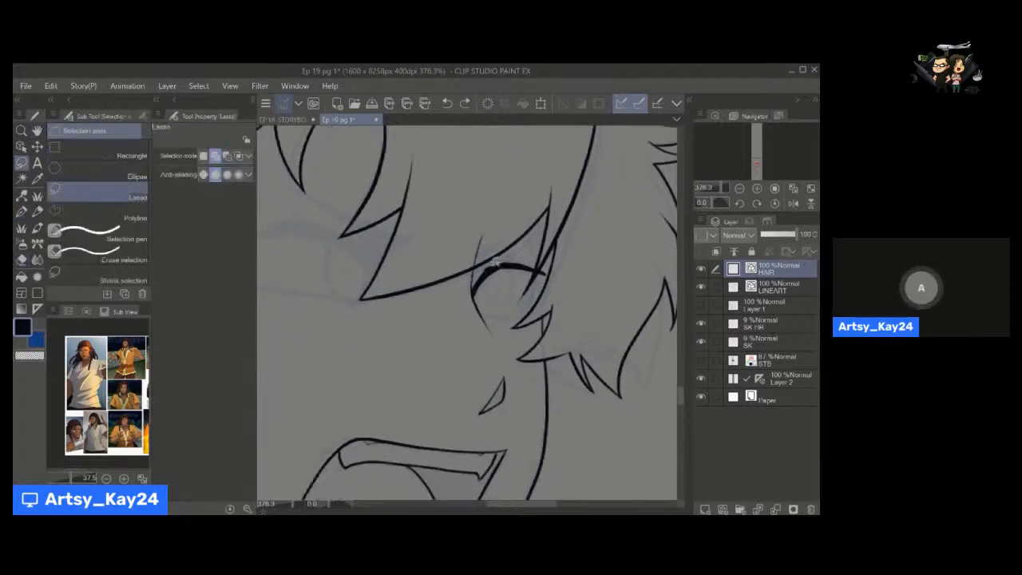
left_click_drag(472, 305, 499, 295)
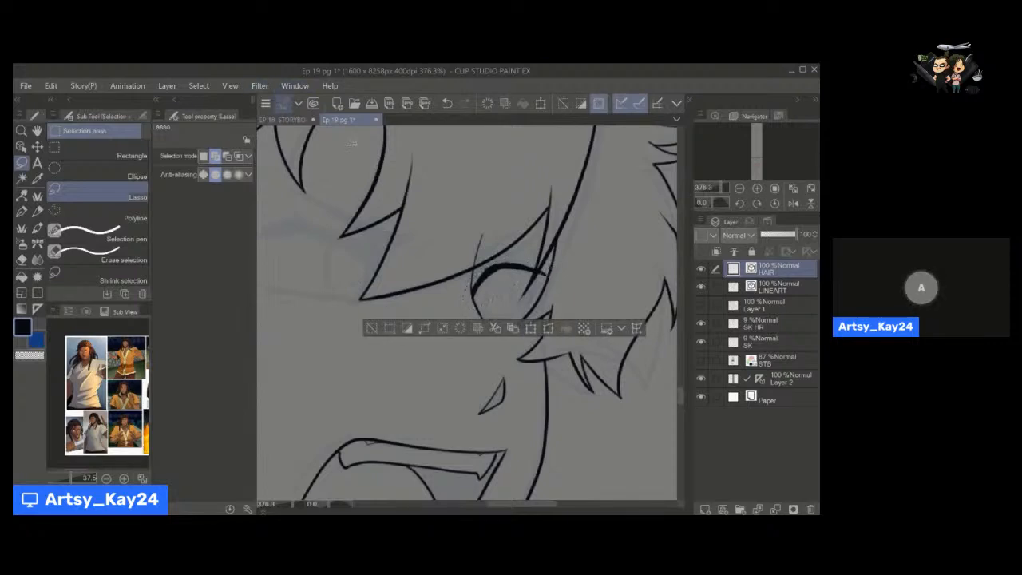
left_click(199, 85)
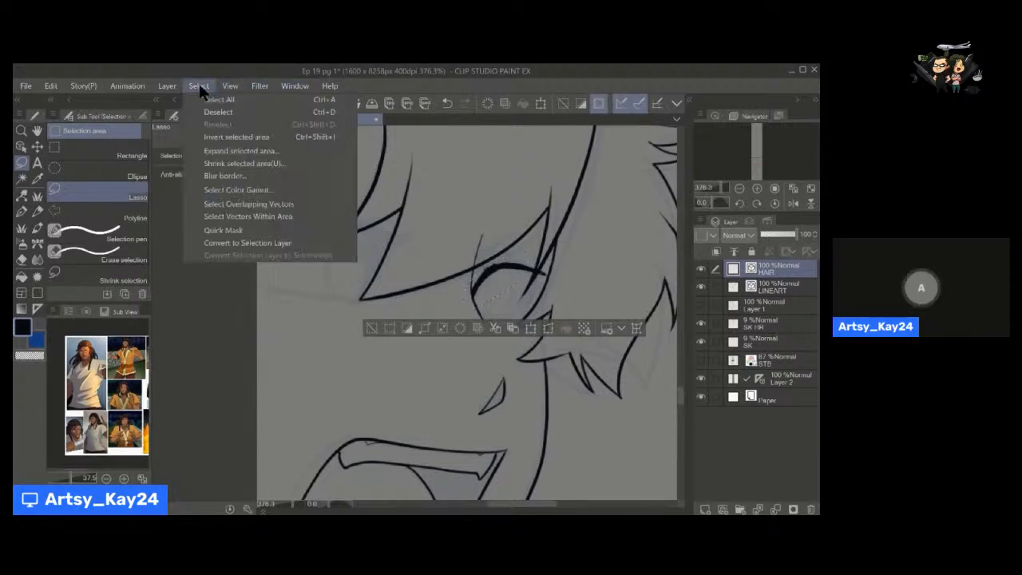
left_click(310, 204)
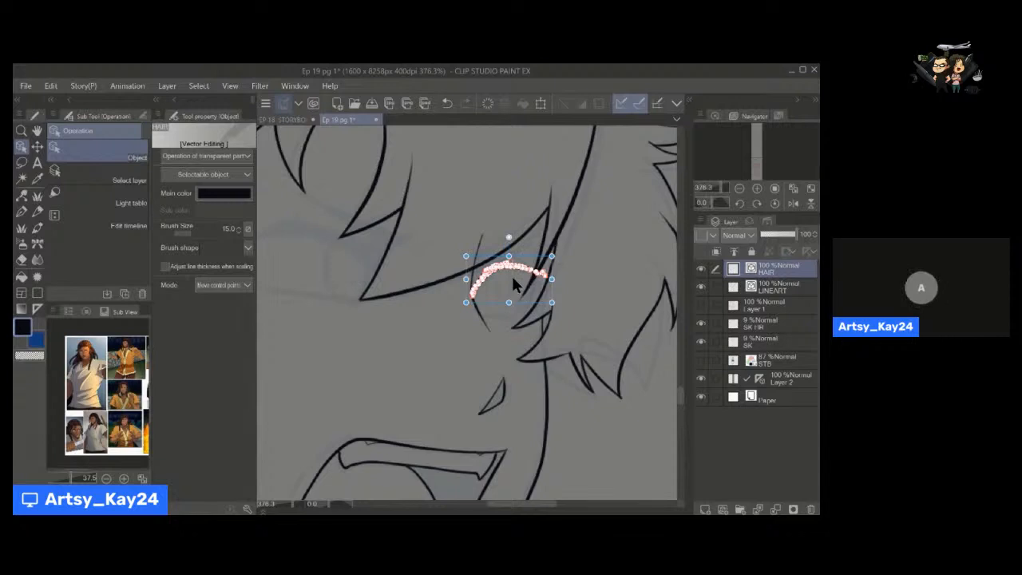
key("Delete")
left_click(768, 290)
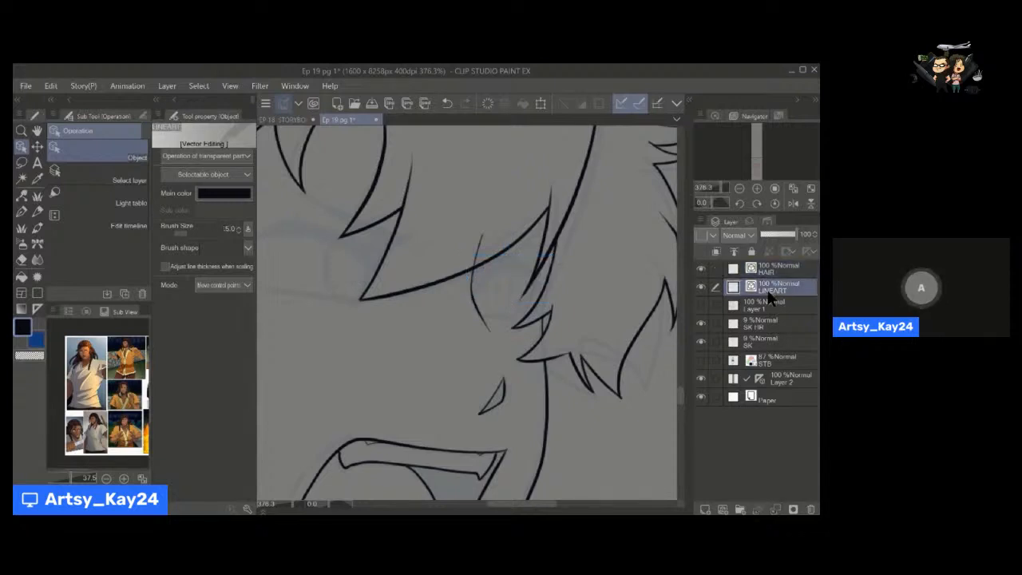
key("ctrl+v")
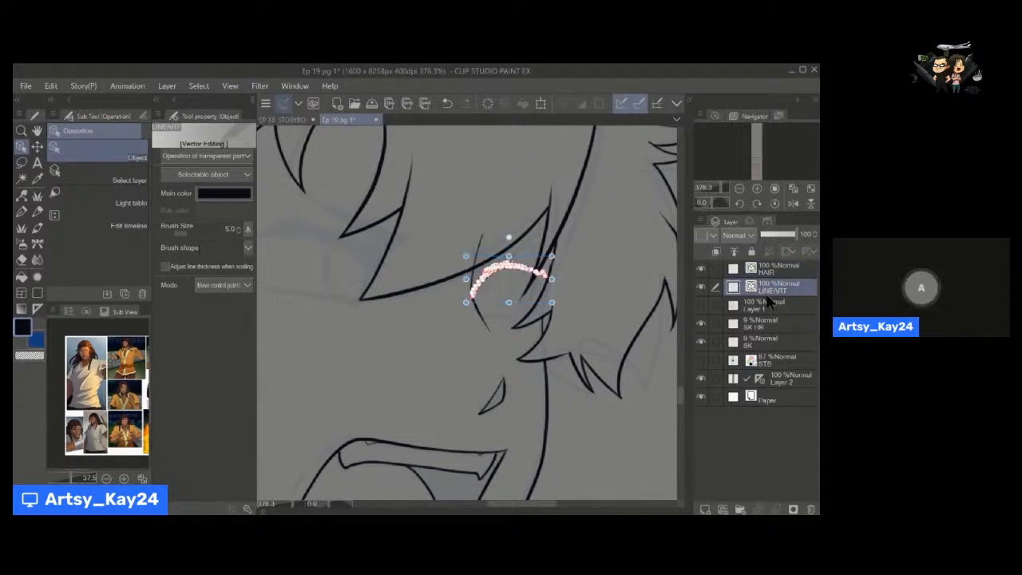
left_click(501, 289)
Refine the far eye's upper lash and ink its curved lower lid with the write speech pen at size 6.
key("space")
key("alt+space")
left_click_drag(477, 312, 514, 269)
left_click(491, 300)
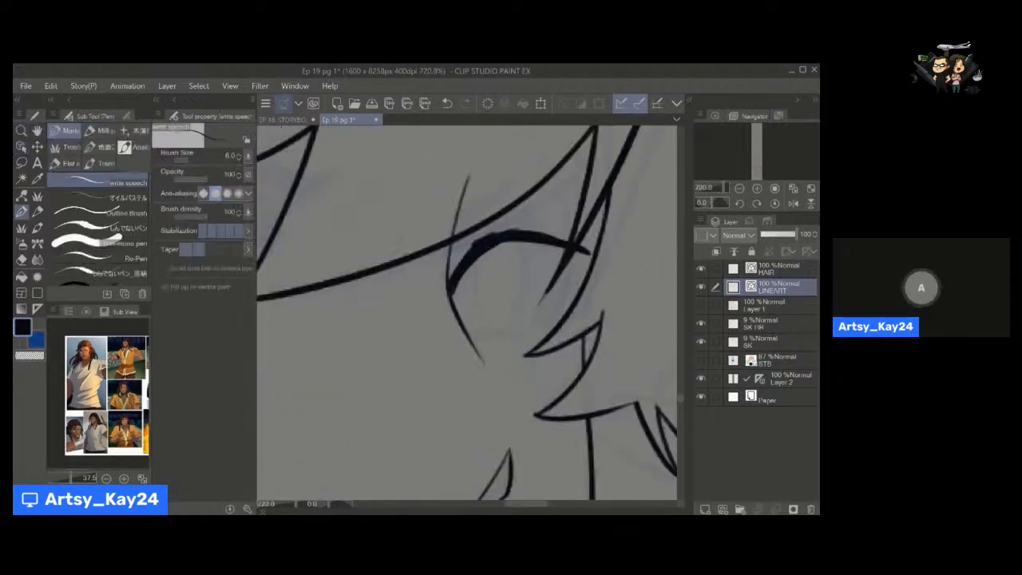
mouse_move(452, 278)
left_mouse_down()
mouse_move(474, 241)
mouse_move(513, 229)
mouse_move(561, 235)
mouse_move(562, 307)
left_mouse_up()
key("ctrl+z")
key("ctrl+z")
key("ctrl+z")
left_click_drag(580, 252, 518, 337)
key("ctrl+z")
mouse_move(579, 251)
left_mouse_down()
mouse_move(496, 337)
mouse_move(464, 327)
left_mouse_up()
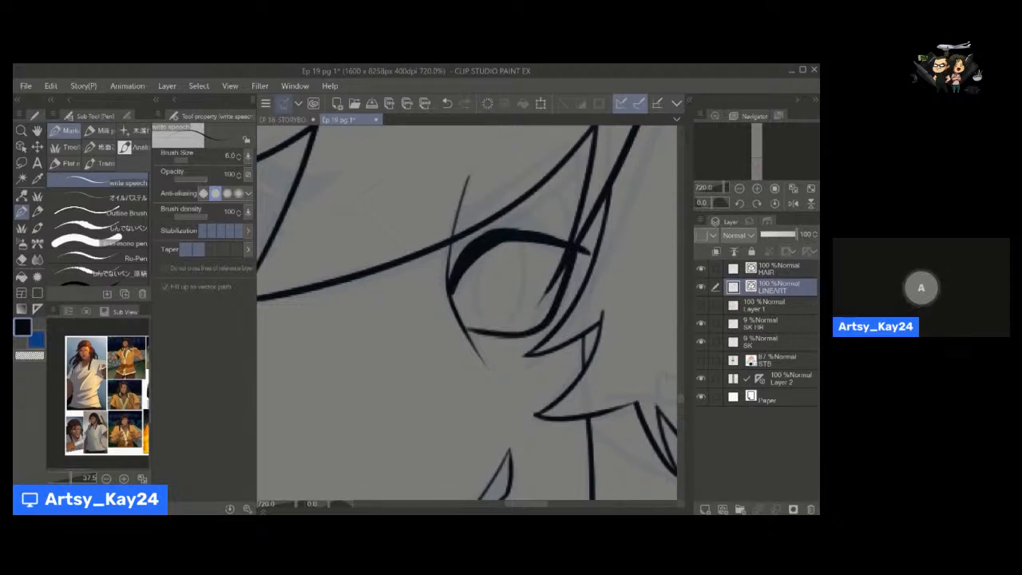
Ink the thin crease above the far eye along with its iris and pupil using a smaller pen size.
key("bracketleft")
key("bracketleft")
left_click_drag(486, 229, 542, 224)
mouse_move(497, 248)
left_mouse_down()
mouse_move(471, 302)
mouse_move(486, 331)
mouse_move(509, 246)
mouse_move(499, 304)
mouse_move(439, 297)
left_mouse_up()
Flip the canvas view horizontally and ink the inner part of the near eye's upper lash at size 5.
mouse_move(415, 280)
left_mouse_down()
mouse_move(500, 267)
mouse_move(485, 266)
mouse_move(506, 280)
left_mouse_up()
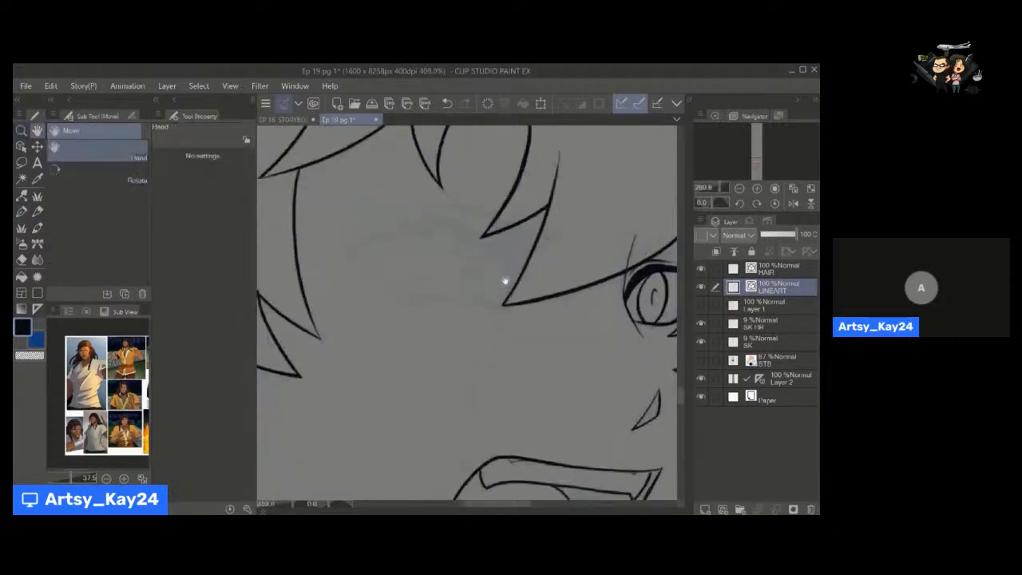
left_click(793, 202)
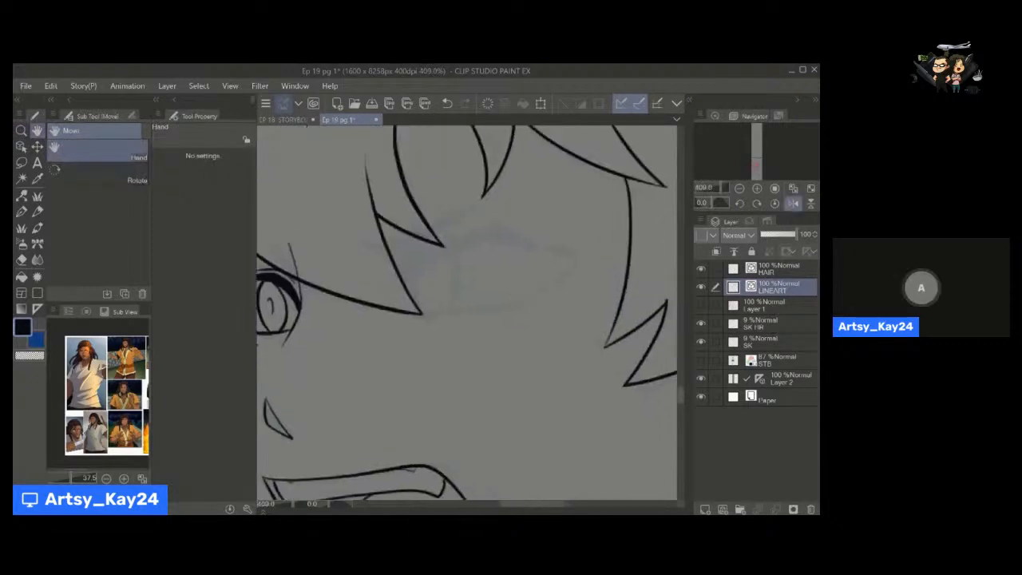
left_click_drag(404, 281, 504, 238)
left_click_drag(427, 254, 483, 242)
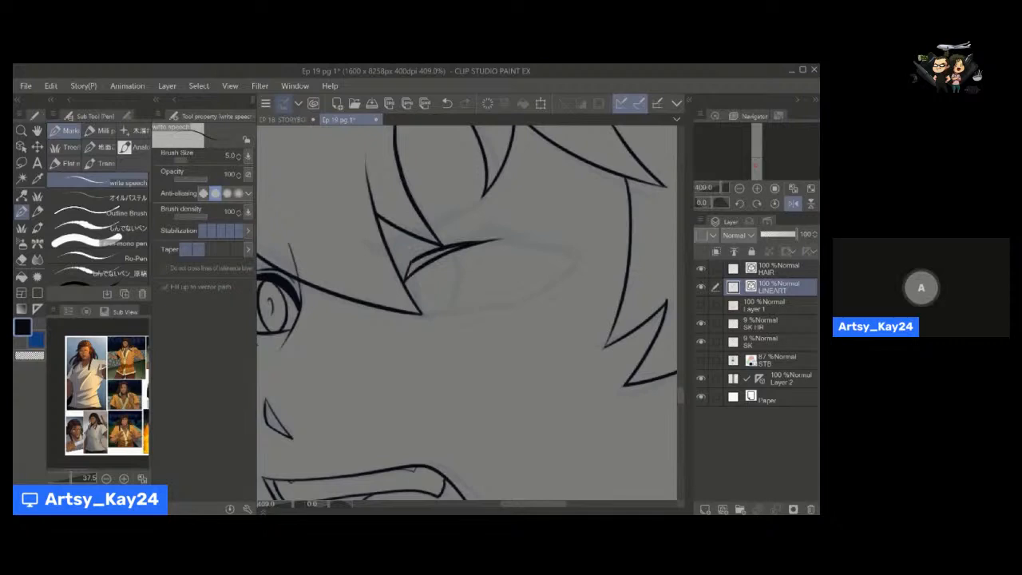
left_click_drag(406, 277, 440, 254)
left_click_drag(432, 257, 523, 241)
Thicken the near eye's upper lash and extend it in an arc to the outer corner, increasing the pen to size 8.
key("bracketright")
key("ctrl+z")
mouse_move(443, 247)
left_mouse_down()
mouse_move(504, 239)
mouse_move(577, 251)
left_mouse_up()
key("ctrl+z")
key("ctrl+z")
left_click_drag(449, 244, 572, 248)
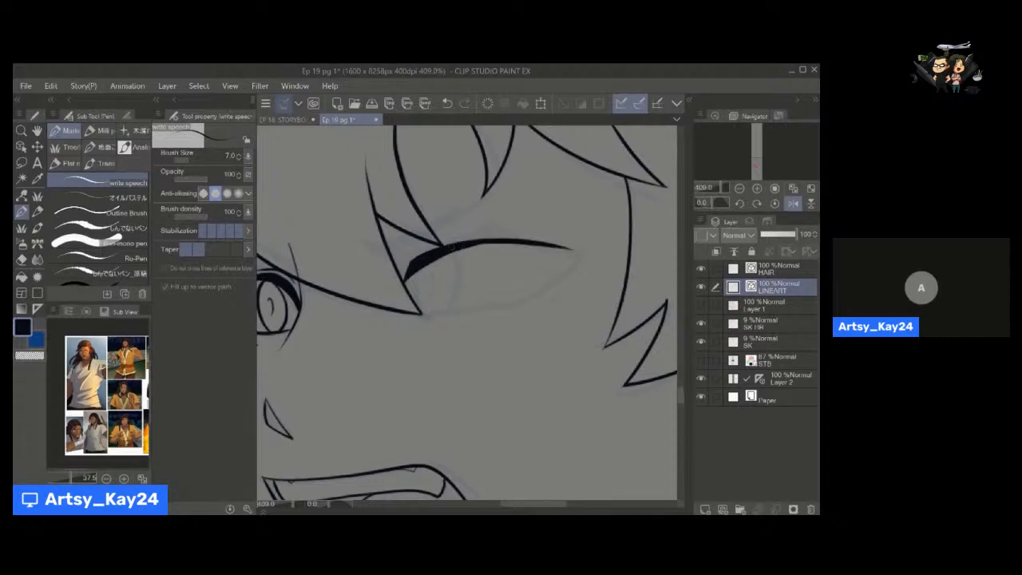
key("ctrl+z")
key("bracketright")
left_click_drag(473, 248, 551, 240)
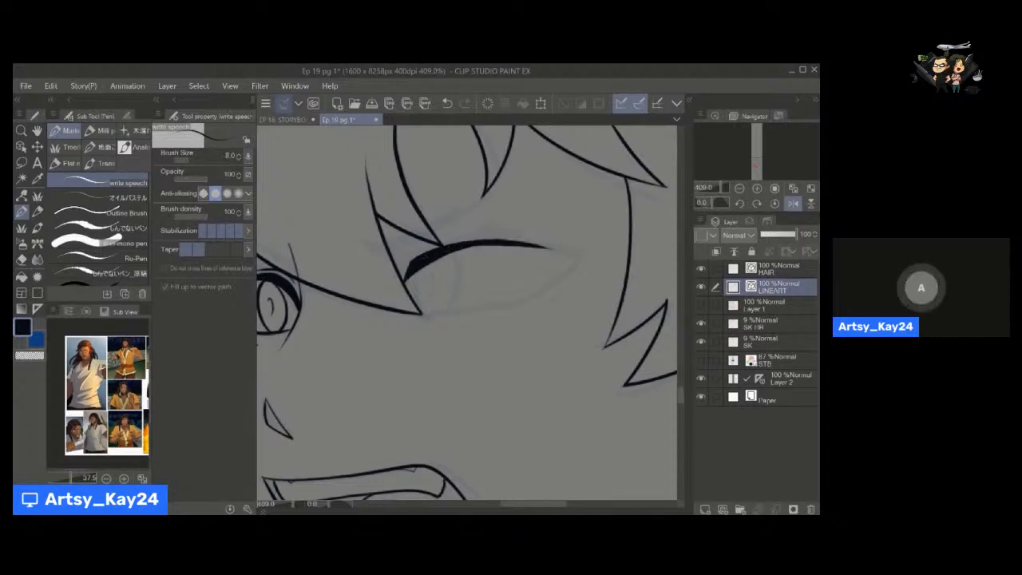
key("ctrl+z")
left_click_drag(467, 246, 543, 238)
mouse_move(432, 255)
left_mouse_down()
mouse_move(536, 234)
mouse_move(584, 249)
left_mouse_up()
left_click_drag(511, 239, 589, 254)
key("ctrl+z")
Ink the near eye's pointed outer corner and its lower lid line, reducing the pen to size 6.
key("ctrl+z")
mouse_move(530, 242)
left_mouse_down()
mouse_move(577, 252)
mouse_move(543, 293)
left_mouse_up()
left_click_drag(587, 252, 528, 296)
key("[")
key("[")
key("[")
key("ctrl+z")
key("ctrl+z")
mouse_move(565, 269)
left_mouse_down()
mouse_move(521, 305)
mouse_move(447, 310)
left_mouse_up()
key("ctrl+z")
left_click_drag(532, 298, 423, 314)
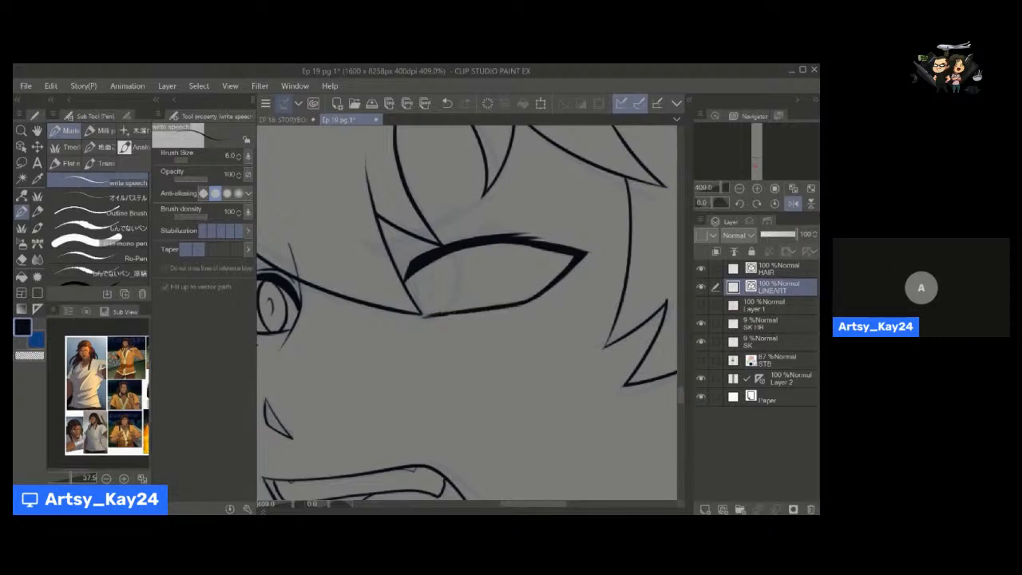
Ink the slanted crease line above the near eye along with its iris and pupil, reducing the pen to size 5.
mouse_move(414, 273)
left_mouse_down()
mouse_move(421, 310)
mouse_move(462, 268)
mouse_move(451, 251)
mouse_move(436, 291)
mouse_move(434, 246)
mouse_move(543, 181)
left_mouse_up()
key("[")
key("[")
key("[")
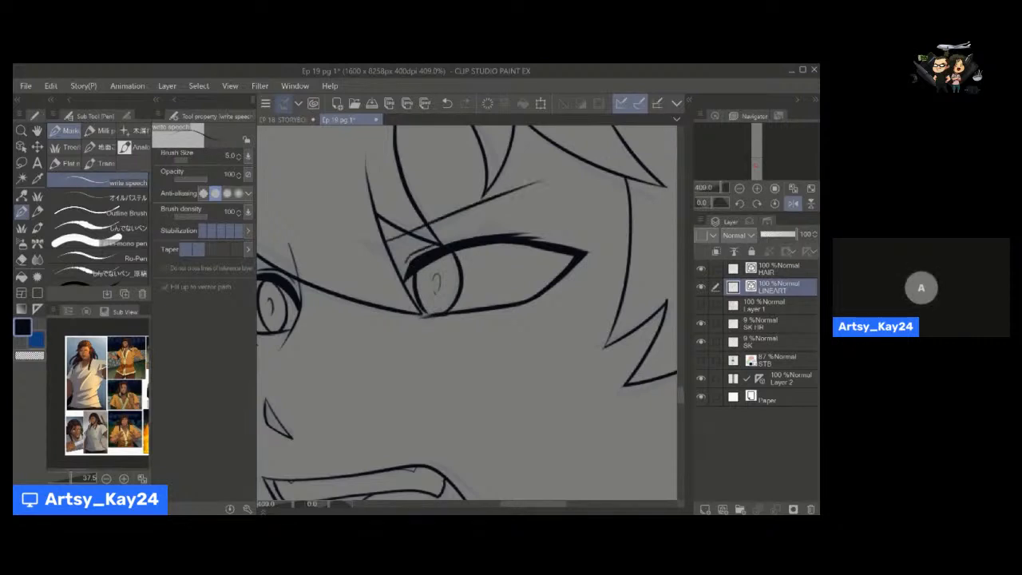
Redraw the slanted crease line above the near eye at size 5 and adjust its curve with Pinch vector line.
key("ctrl+z")
left_click_drag(387, 241, 549, 162)
key("ctrl+z")
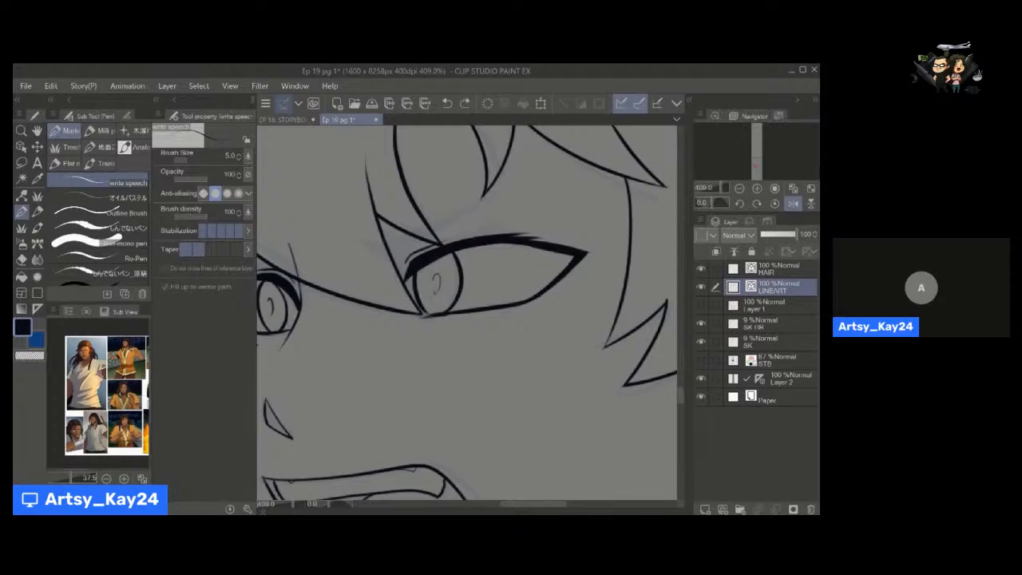
left_click_drag(387, 242, 545, 169)
key("y")
left_click_drag(471, 199, 473, 204)
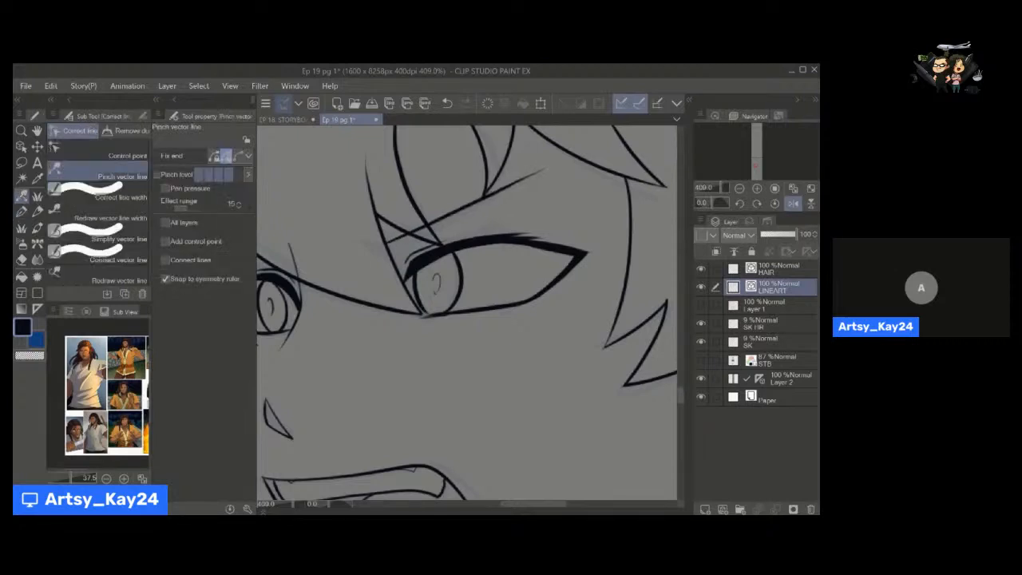
key("p")
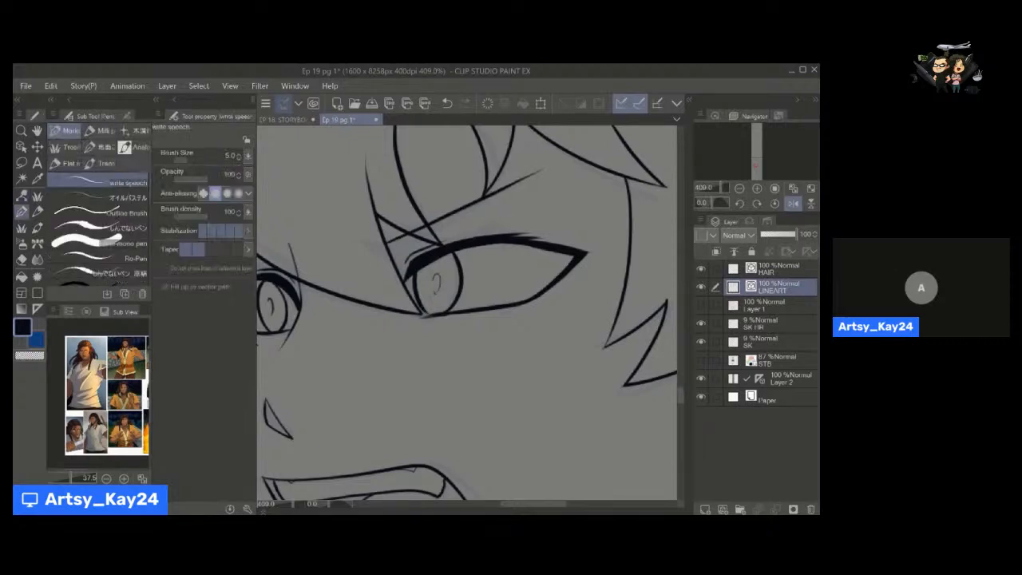
Ink a second short stroke beneath the near eye's crease line and touch up the iris and inner lash.
key("y")
mouse_move(392, 254)
left_mouse_down()
mouse_move(474, 203)
mouse_move(454, 219)
left_mouse_up()
key("p")
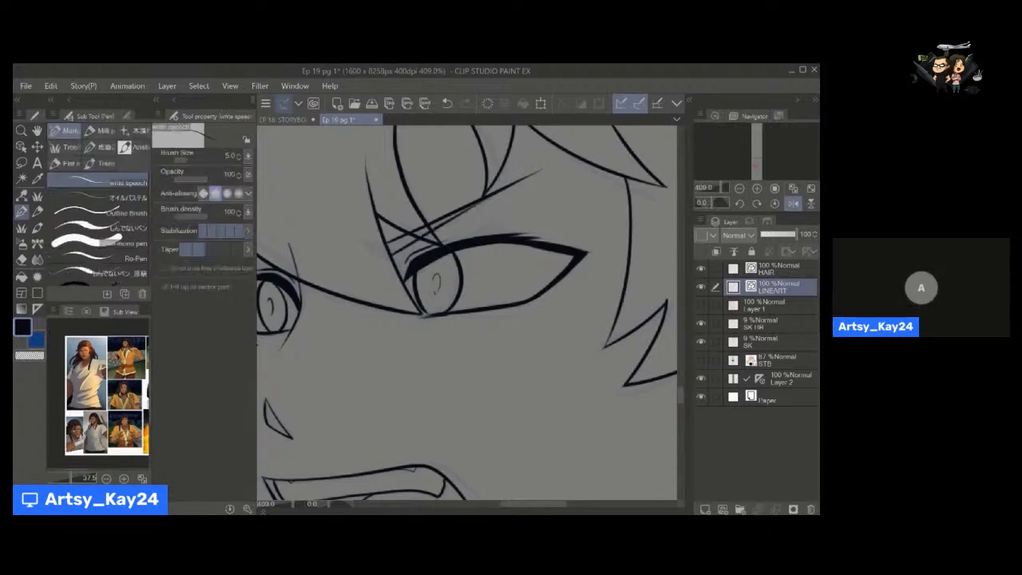
left_click_drag(443, 268, 441, 294)
left_click_drag(395, 258, 400, 255)
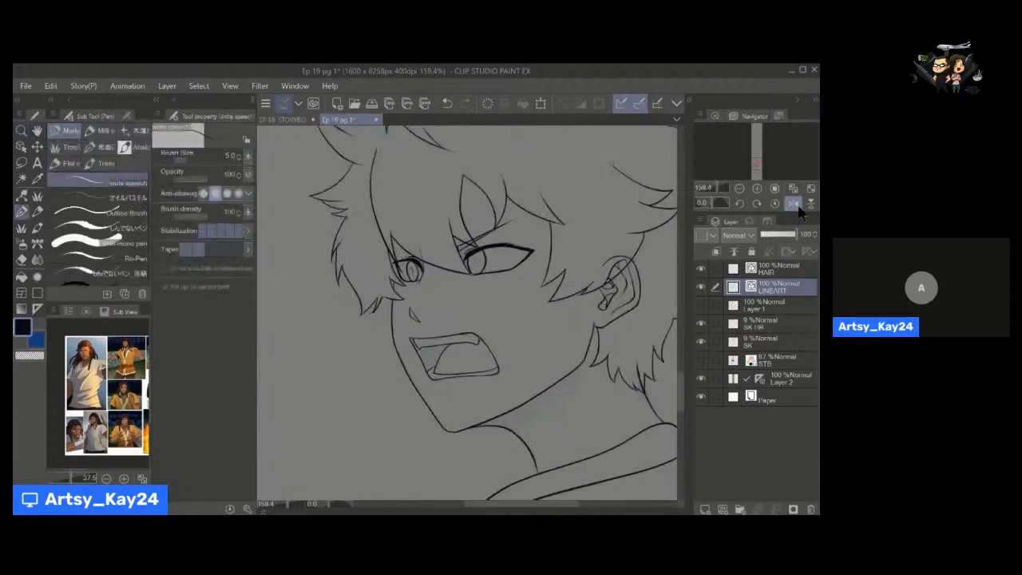
Flip the canvas view back to normal and thicken the near eye's outer corner into the lower lid.
left_click(793, 204)
left_click_drag(472, 268, 456, 278)
mouse_move(519, 266)
left_mouse_down()
mouse_move(545, 262)
mouse_move(528, 261)
left_mouse_up()
key("]")
key("ctrl+z")
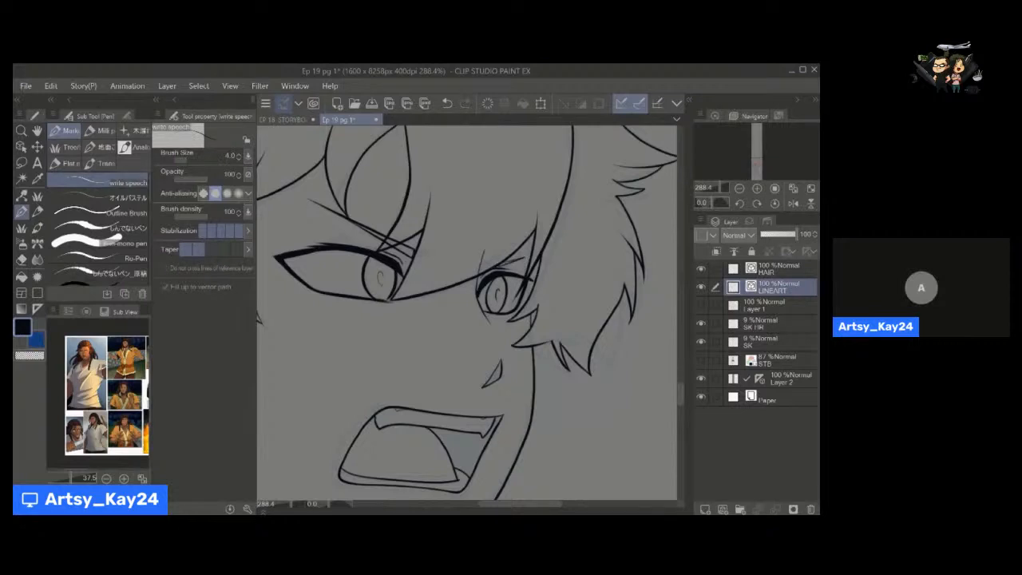
left_click_drag(511, 330, 454, 350)
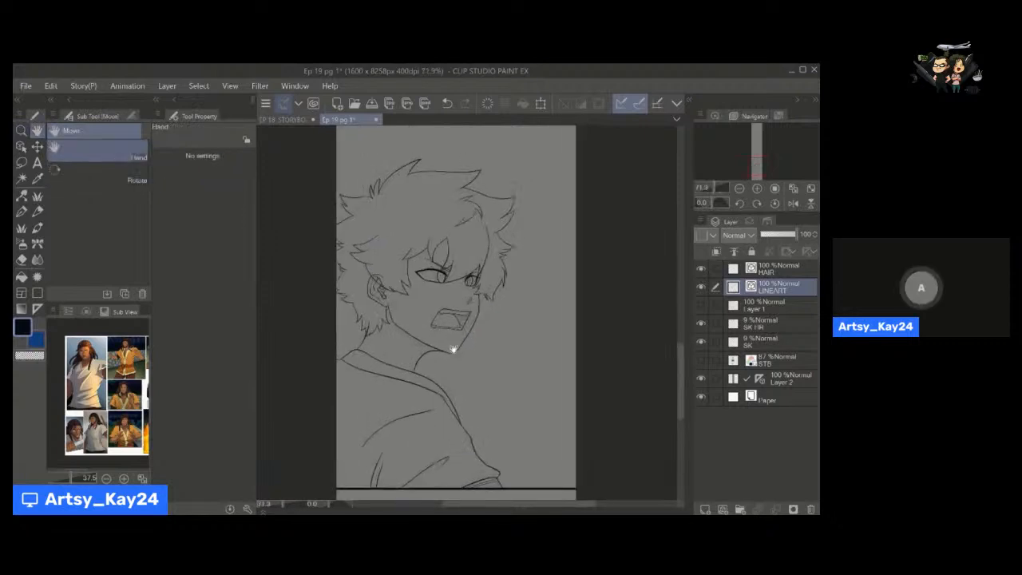
left_click_drag(430, 272, 514, 276)
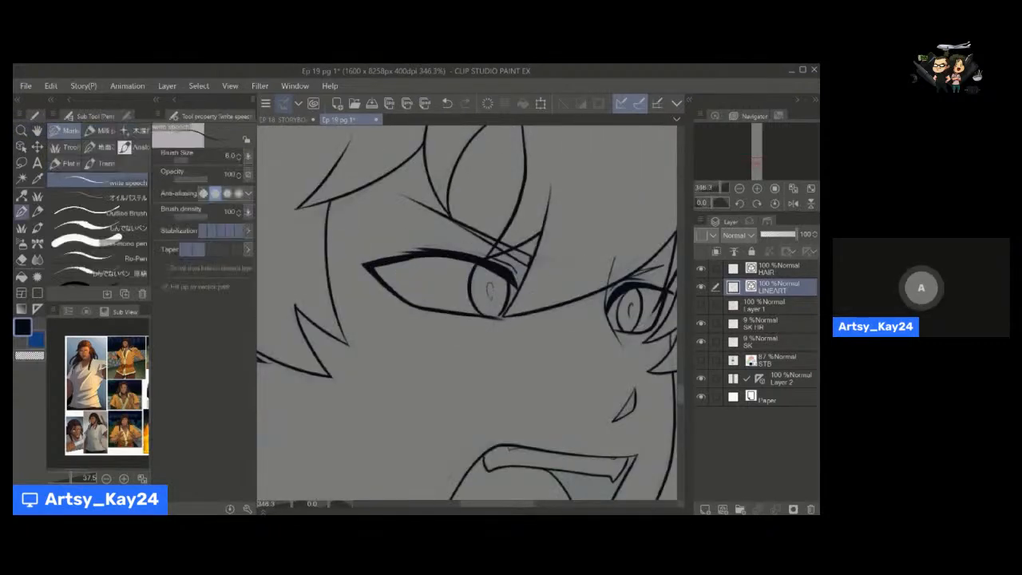
left_click_drag(372, 265, 415, 304)
key("ctrl+z")
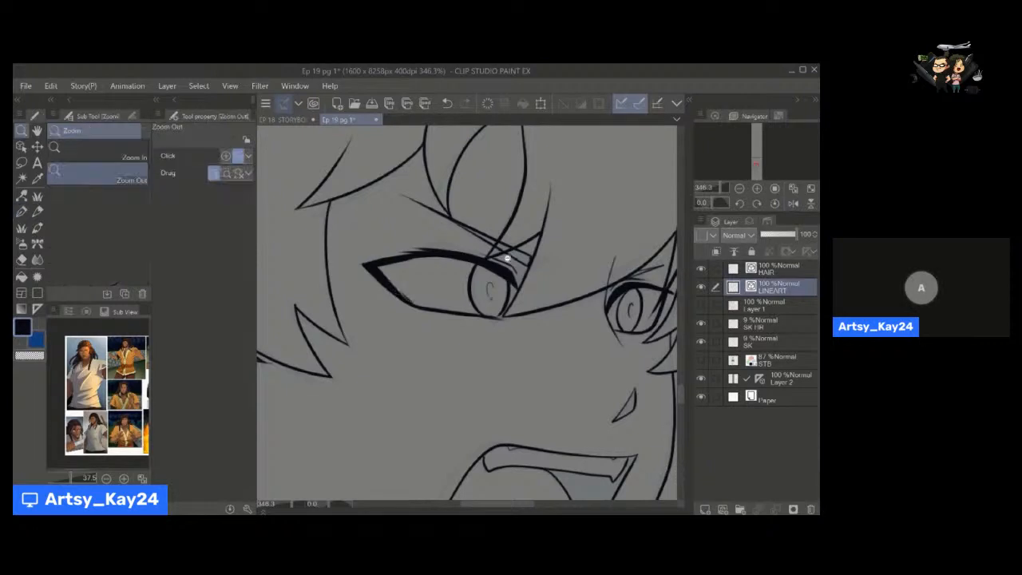
Clean up stray line ends around the eyes with the Hard eraser at size 3.5.
left_click_drag(509, 259, 456, 324)
left_click_drag(476, 281, 503, 264)
key("e")
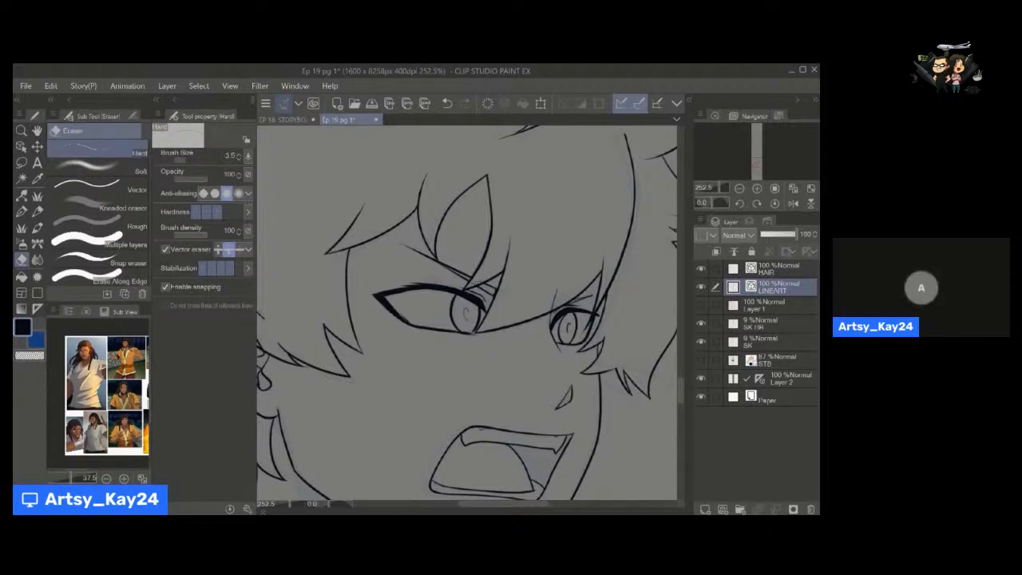
left_click_drag(468, 341, 468, 288)
mouse_move(556, 242)
left_mouse_down()
mouse_move(524, 263)
mouse_move(505, 296)
mouse_move(545, 302)
left_mouse_up()
mouse_move(428, 361)
left_mouse_down()
mouse_move(414, 369)
mouse_move(433, 374)
mouse_move(427, 366)
left_mouse_up()
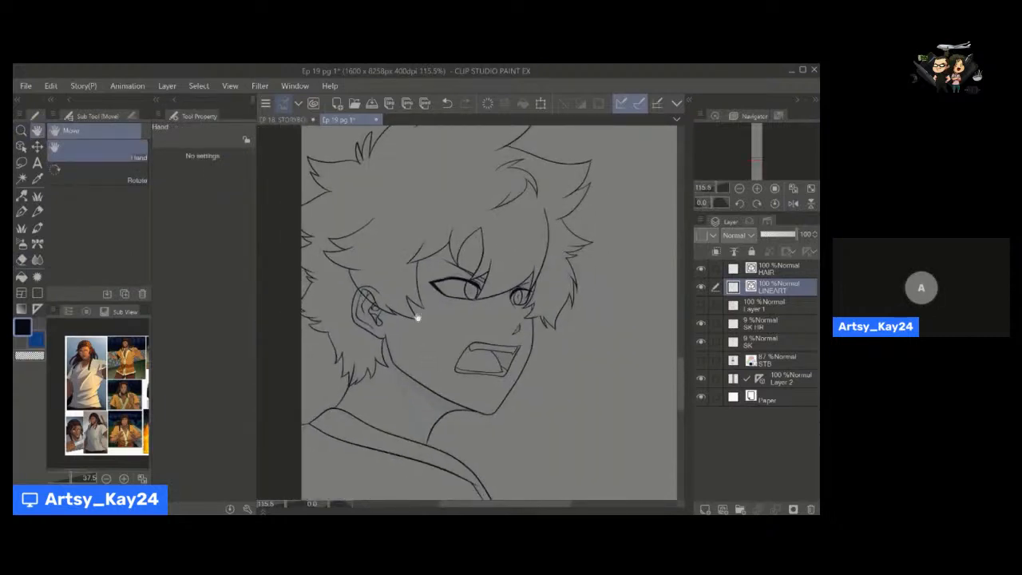
left_click_drag(422, 292, 415, 321)
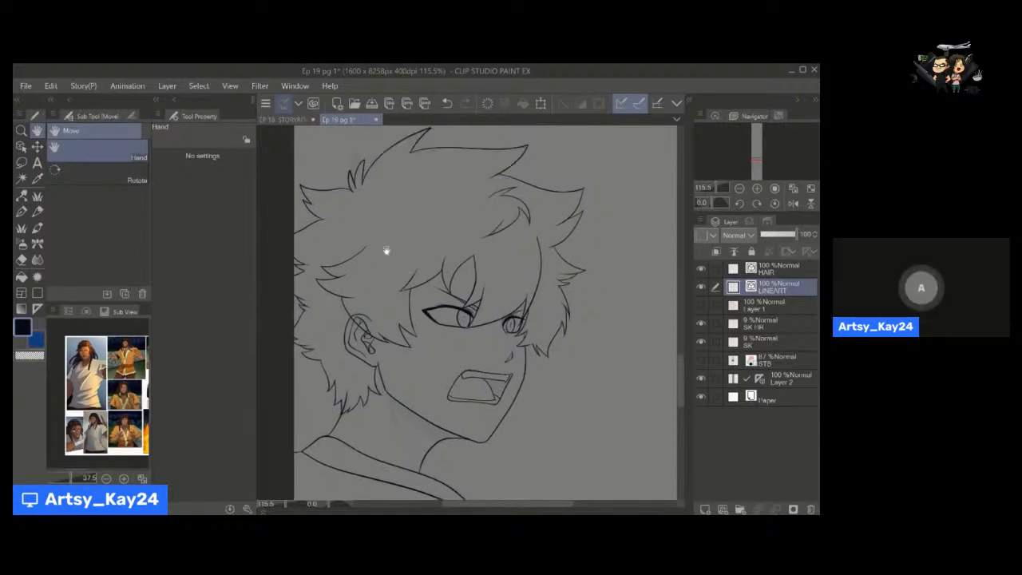
Switch to the EP 18 STORYBOARD document and draw a small arrow under the first column's lower speech bubble at size 10.
left_click(295, 122)
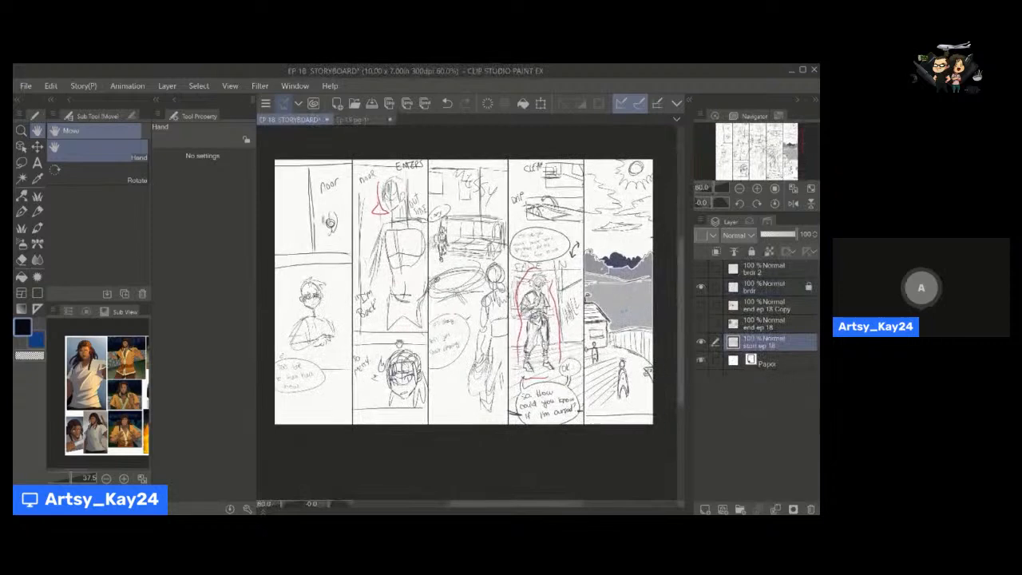
key("p")
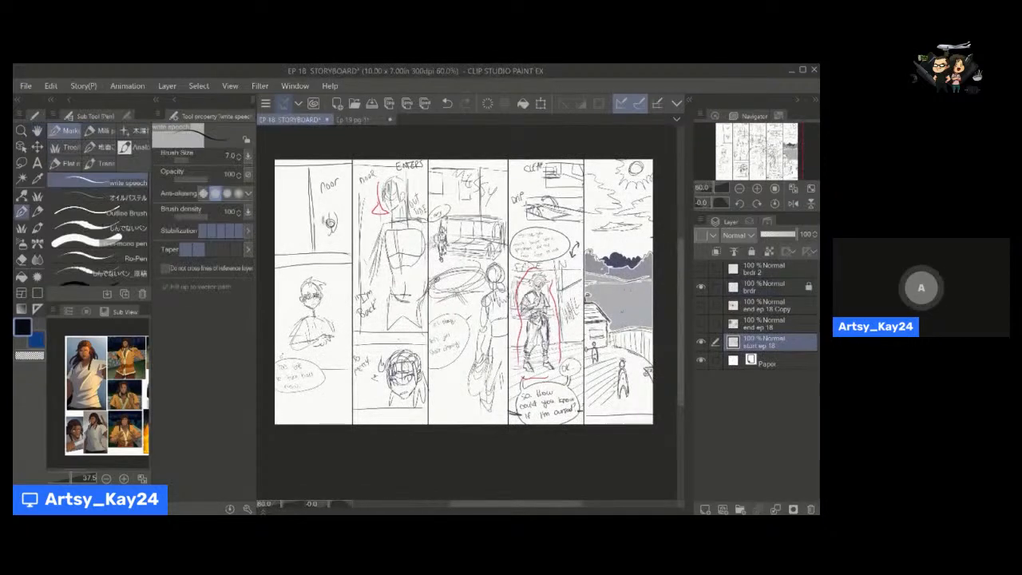
key("space")
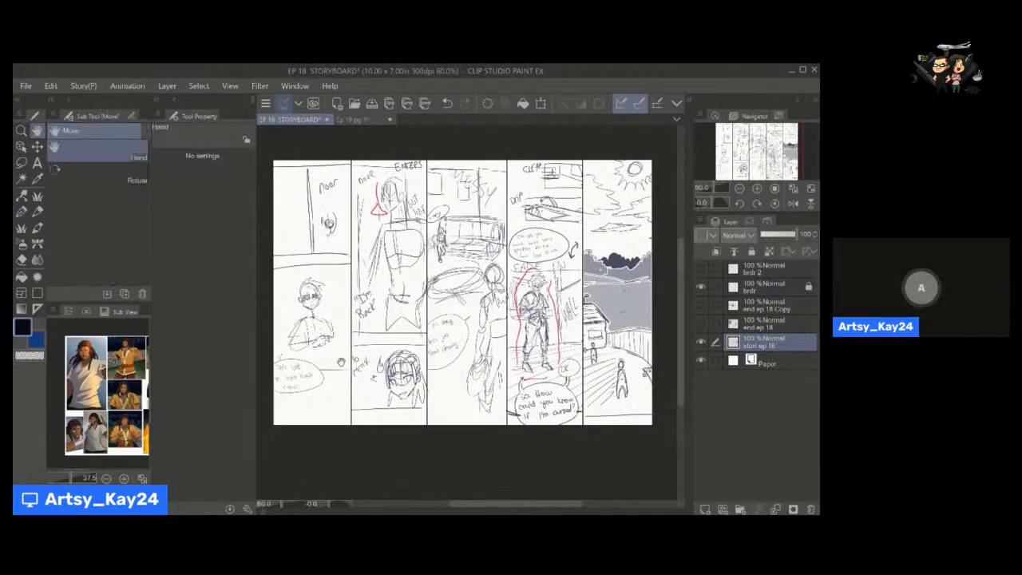
left_click_drag(464, 291, 464, 302)
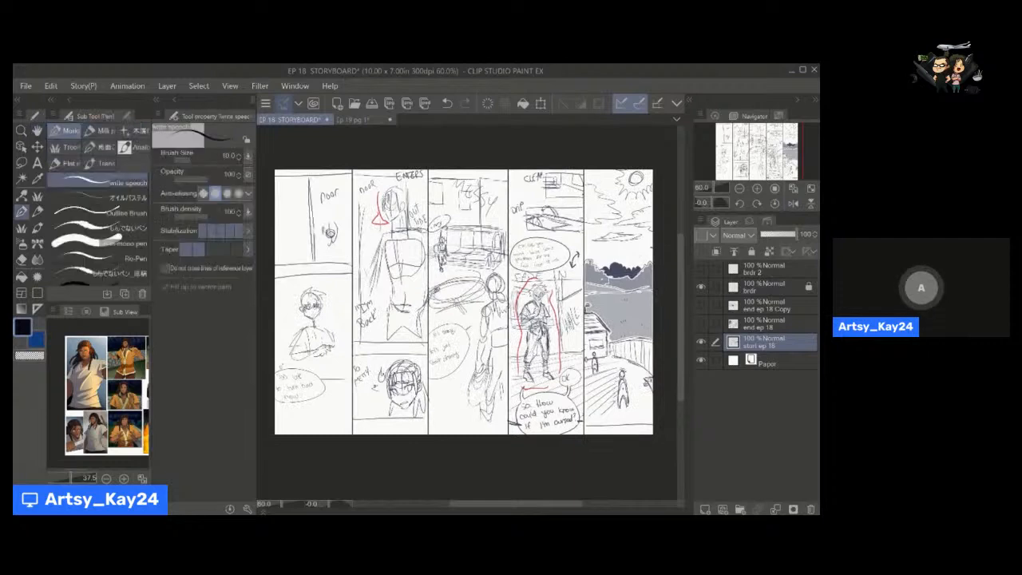
left_click_drag(300, 411, 309, 408)
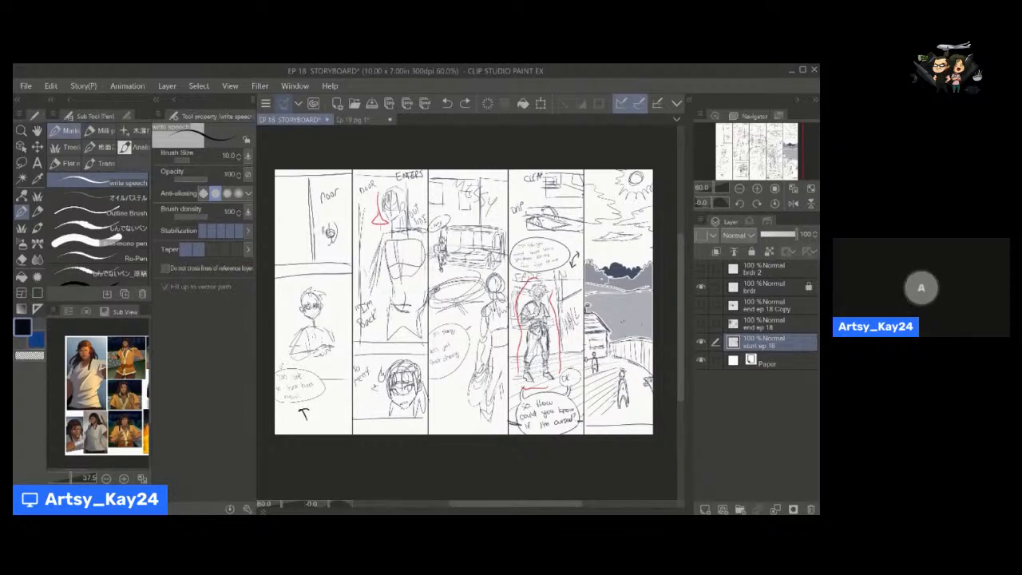
Hide the "start ep 18" layer to view the "end ep 18" storyboard, and return to the Ep 19 pg 1 document.
left_click(700, 342)
left_click(701, 306)
left_click(701, 306)
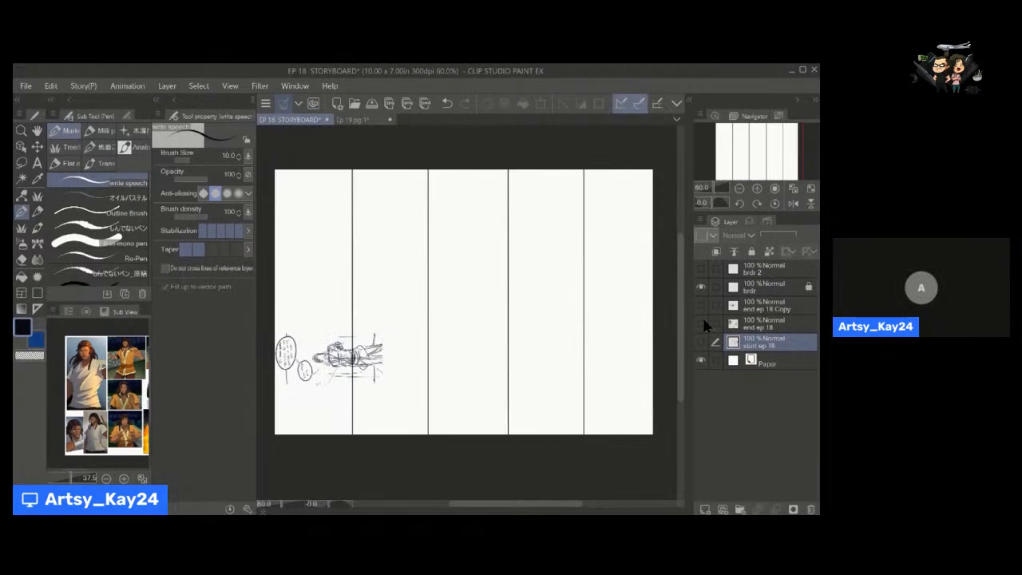
left_click(701, 323)
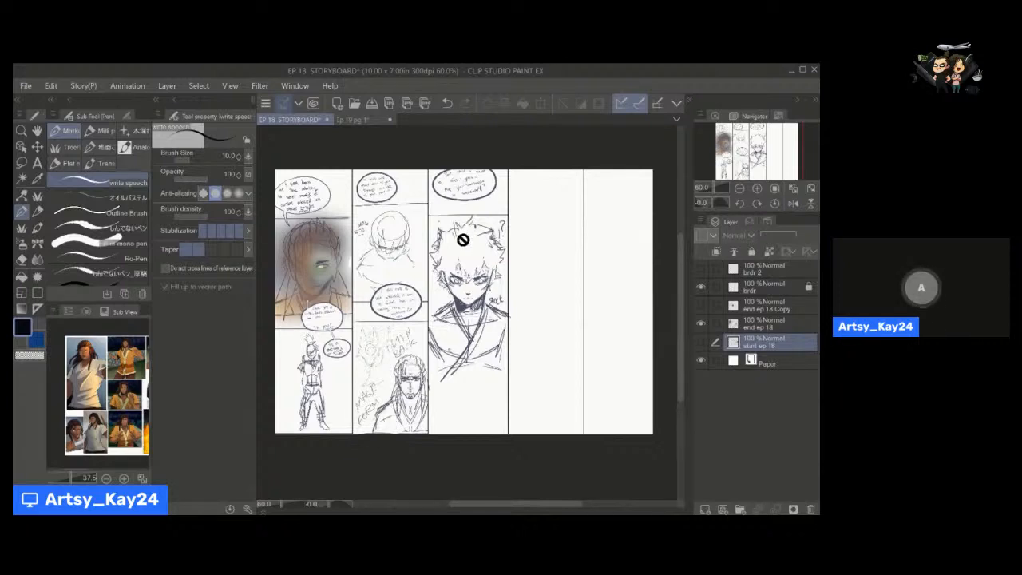
left_click(355, 121)
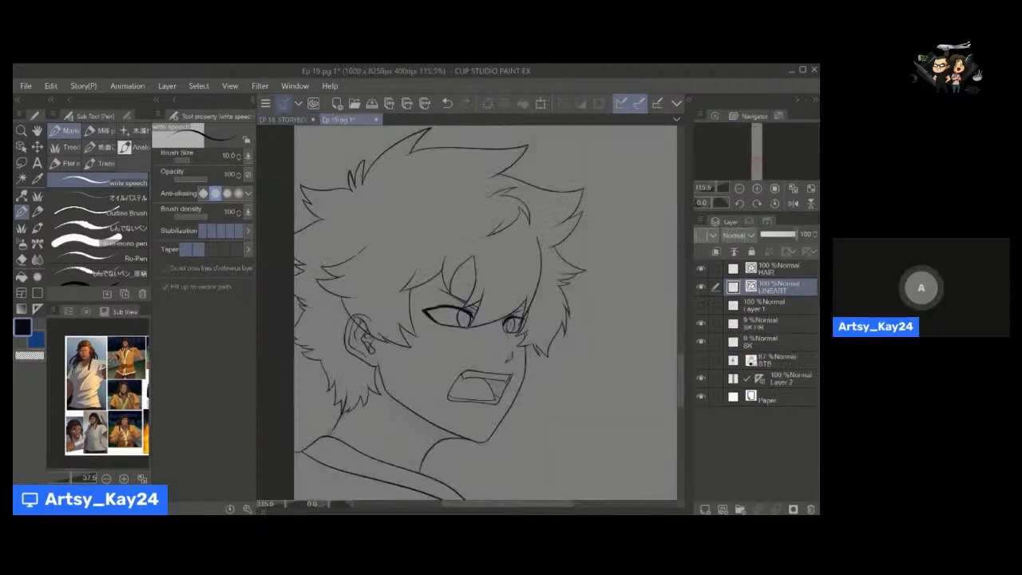
Examine the inked eyes, mouth and ear up close.
left_click_drag(456, 434, 474, 365)
left_click_drag(499, 378, 491, 380)
left_click_drag(462, 333, 416, 354)
left_click_drag(434, 303, 462, 299)
key("bracketright")
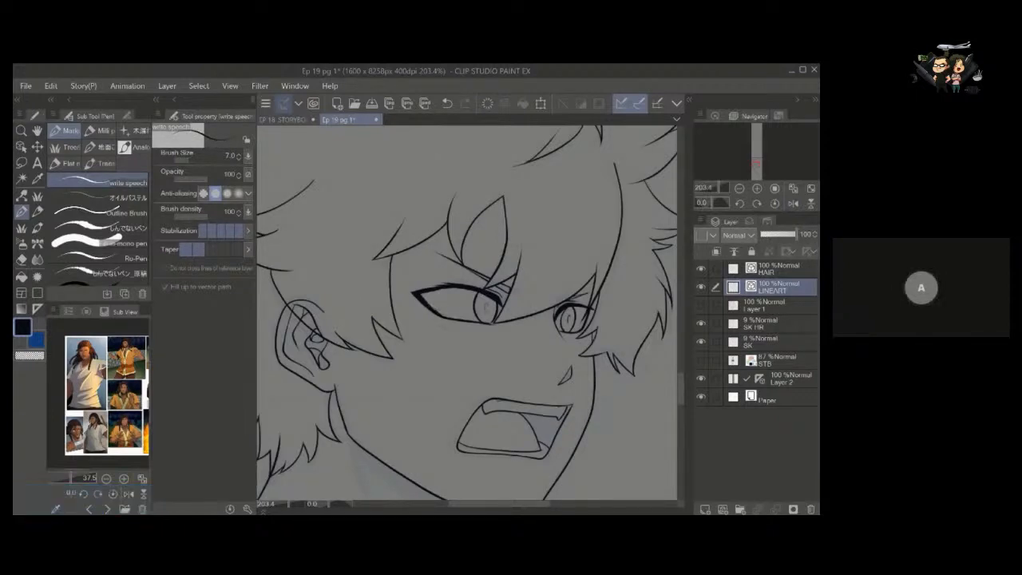
key("e")
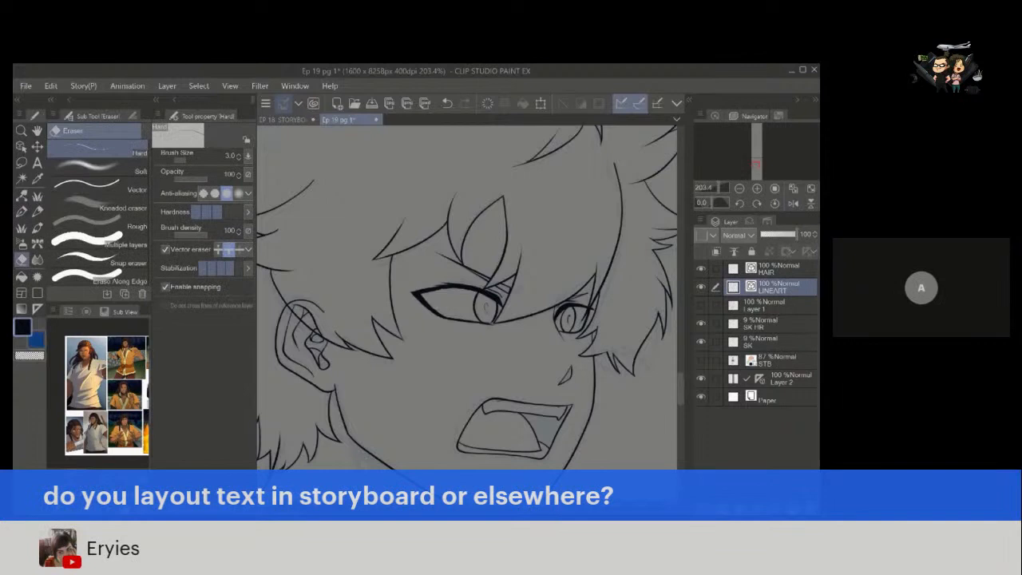
key("space")
left_click_drag(371, 343, 399, 319)
key("space")
left_click_drag(498, 323, 595, 306)
key("ctrl+space")
left_click_drag(427, 369, 396, 376)
Check the hair overlapping the ear against the HAIR and LINEART layers, leaving LINEART active.
left_click(775, 269)
scroll(484, 337, "down", 1)
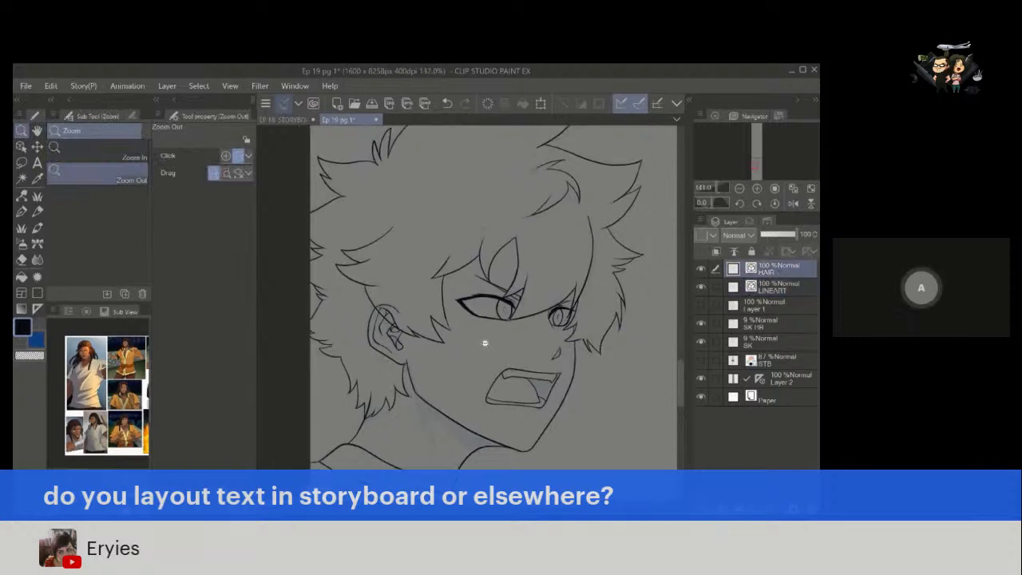
left_click_drag(474, 352, 469, 358)
key("alt+space")
left_click_drag(509, 322, 483, 325)
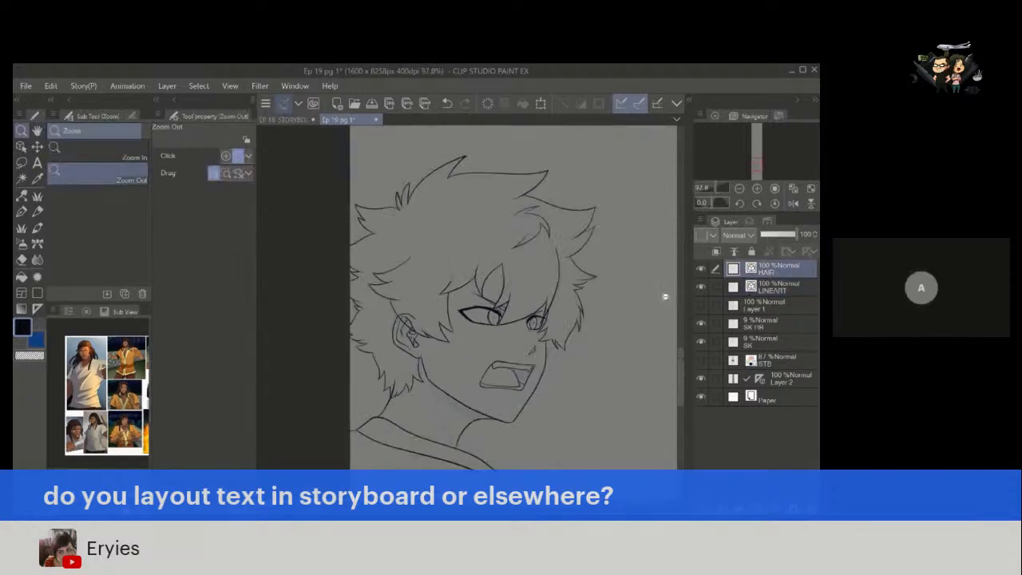
left_click(771, 287)
mouse_move(414, 333)
left_mouse_down()
mouse_move(440, 331)
mouse_move(426, 330)
mouse_move(421, 351)
left_mouse_up()
key("space")
key("ctrl+space")
key("space")
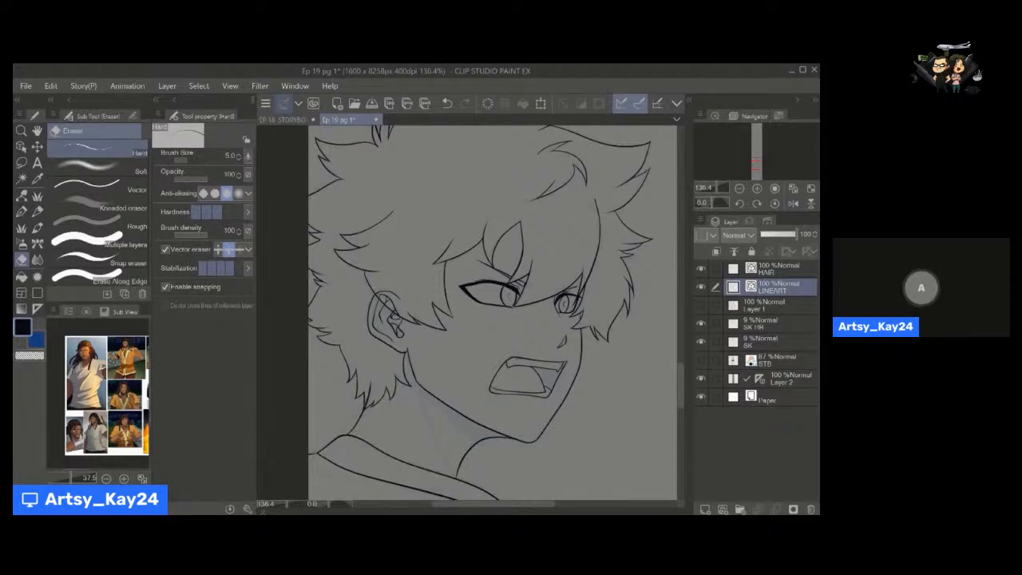
Undo the last edit on the LINEART layer and add a layer mask to it.
key("ctrl+z")
left_click(793, 510)
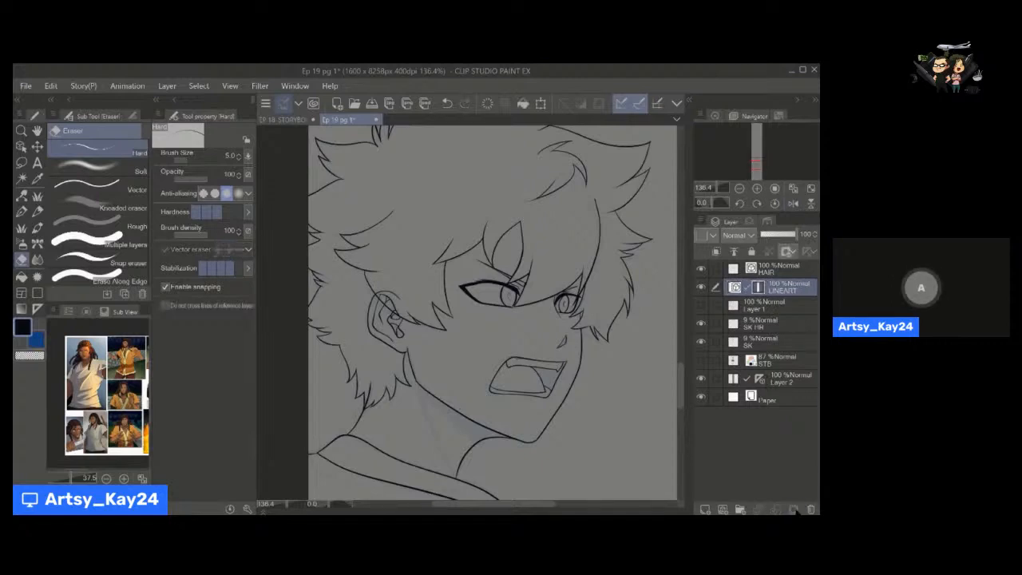
key("space")
left_click_drag(412, 347, 414, 330)
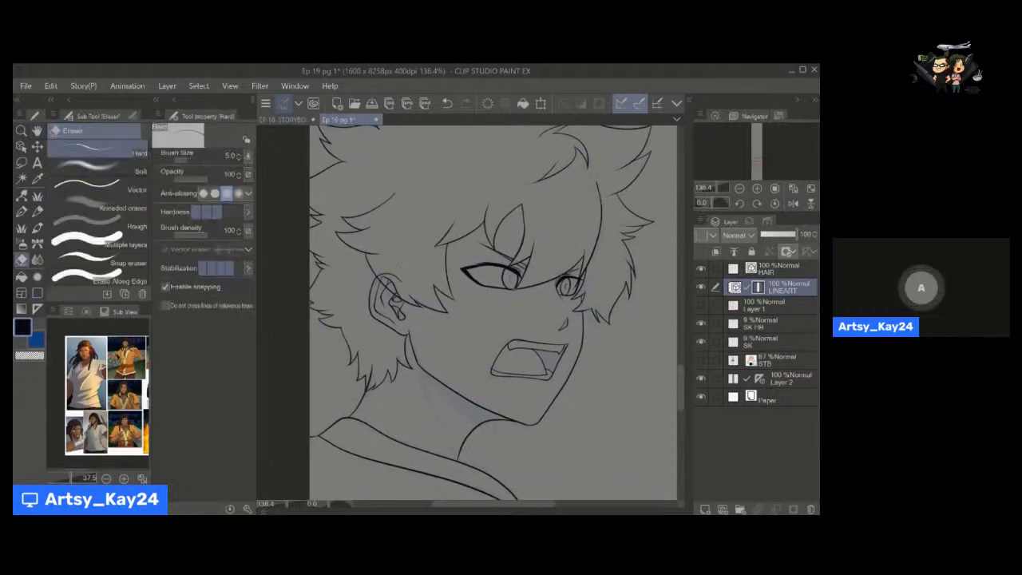
Work on the LINEART mask where hair overlaps the ear, using the Hard eraser at sizes 17 to 20 and the pen at size 30.
key("bracketright")
key("bracketright")
key("bracketright")
key("bracketright")
key("bracketright")
key("bracketright")
key("bracketright")
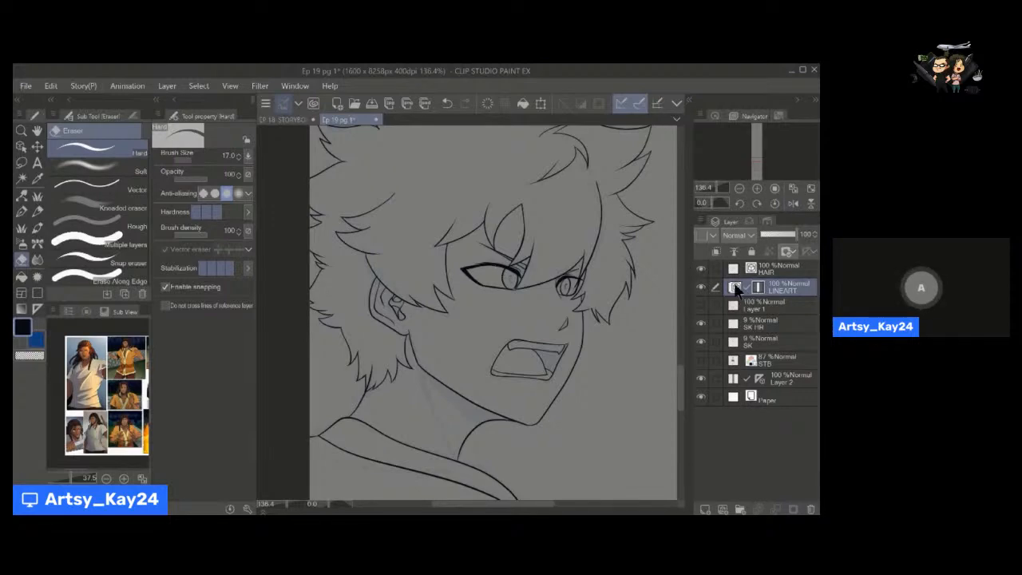
key("p")
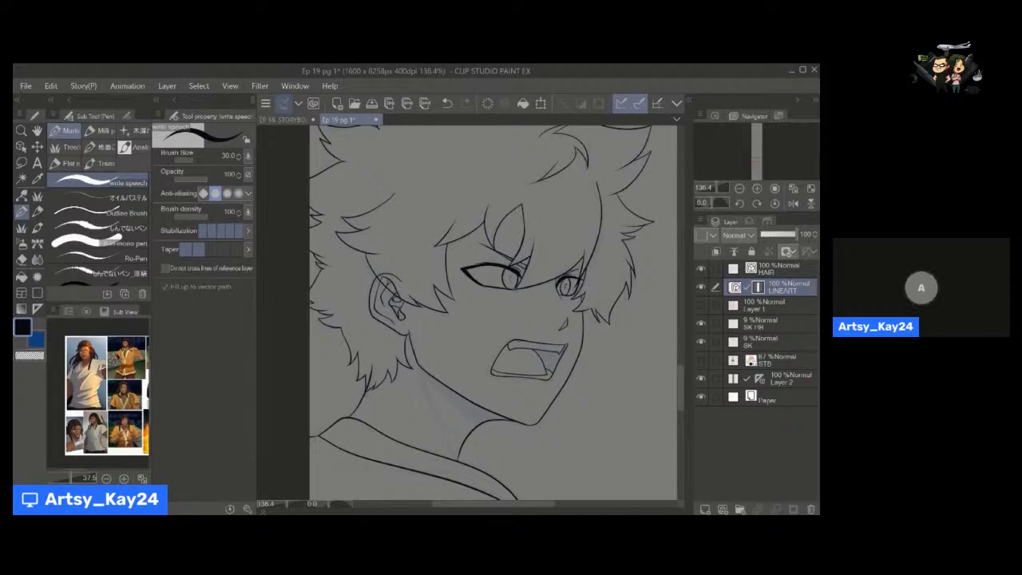
key("e")
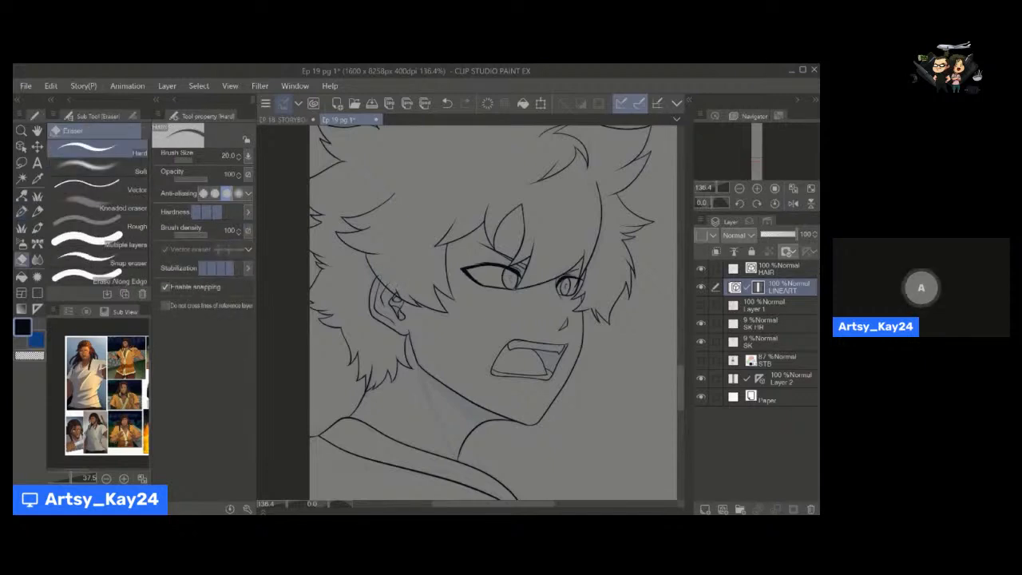
Unlink the mask from the LINEART layer and ink a line under the jaw toward the front of the neck.
left_click_drag(457, 326, 425, 279)
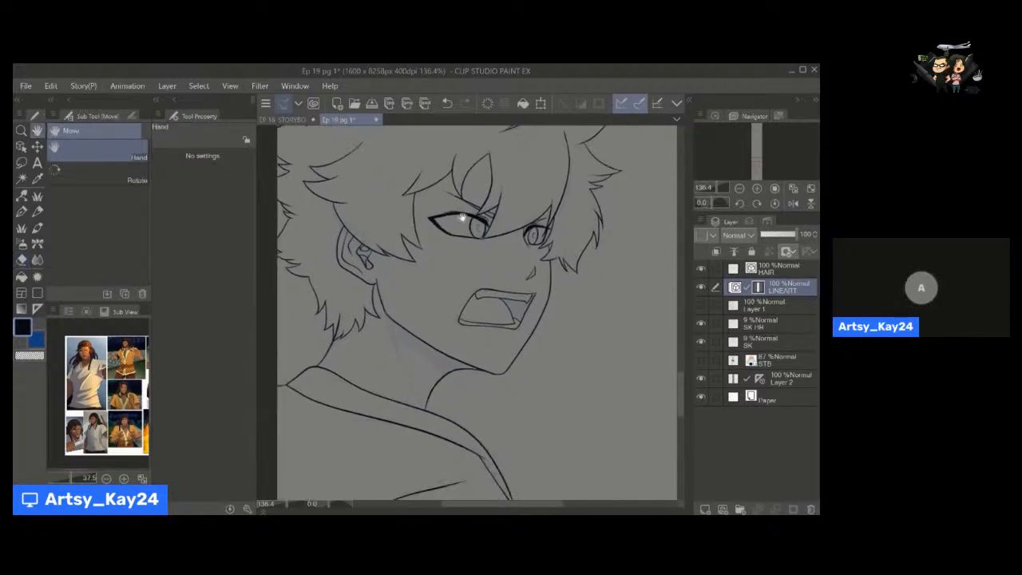
left_click_drag(487, 322, 461, 352)
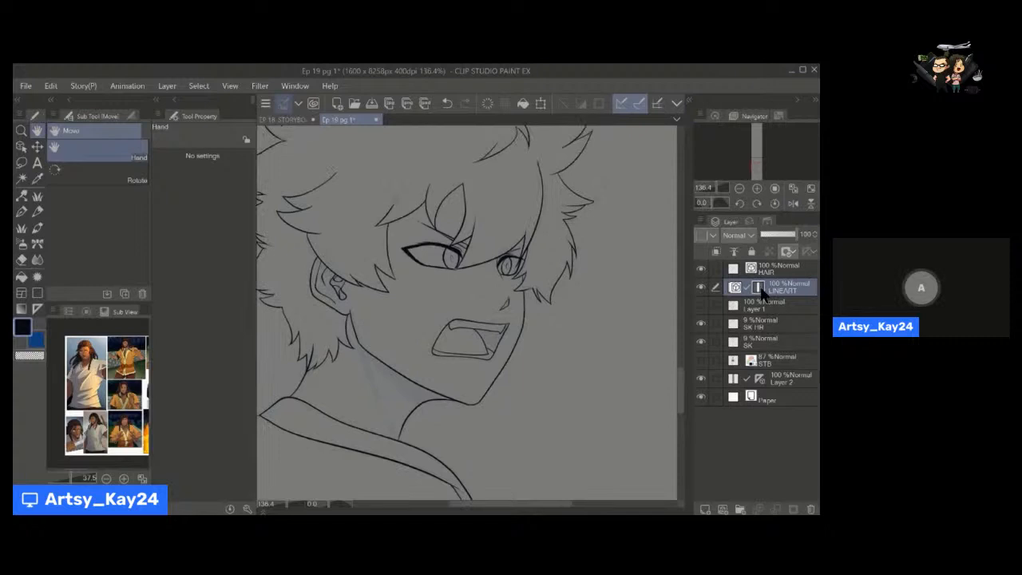
left_click_drag(559, 305, 497, 345)
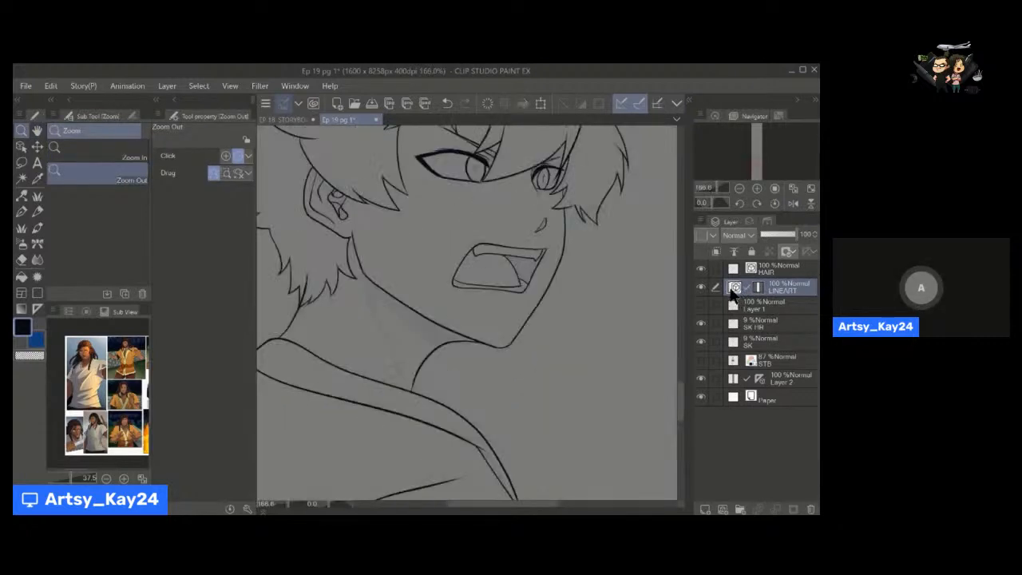
left_click(746, 287)
left_click_drag(432, 332, 453, 299)
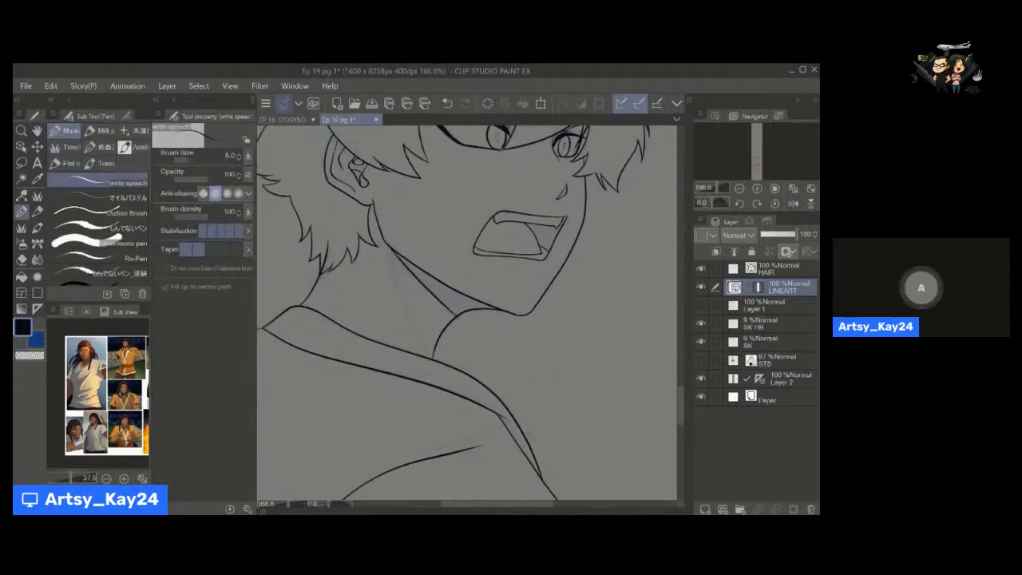
key("e")
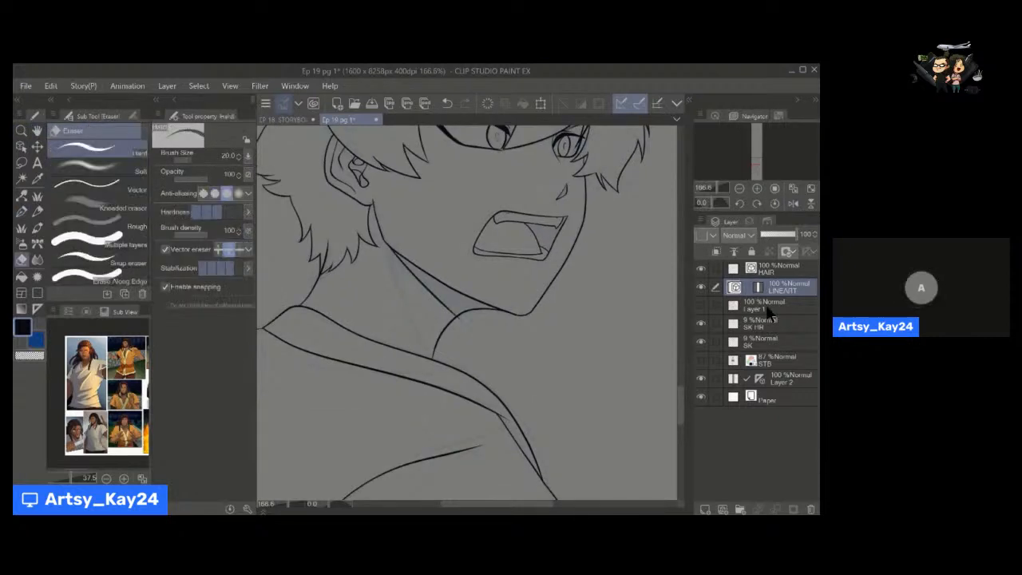
Fill the narrow shadow between the jaw and neck with solid black on the LINEART layer, using the pen at sizes 12 and 15.
key("p")
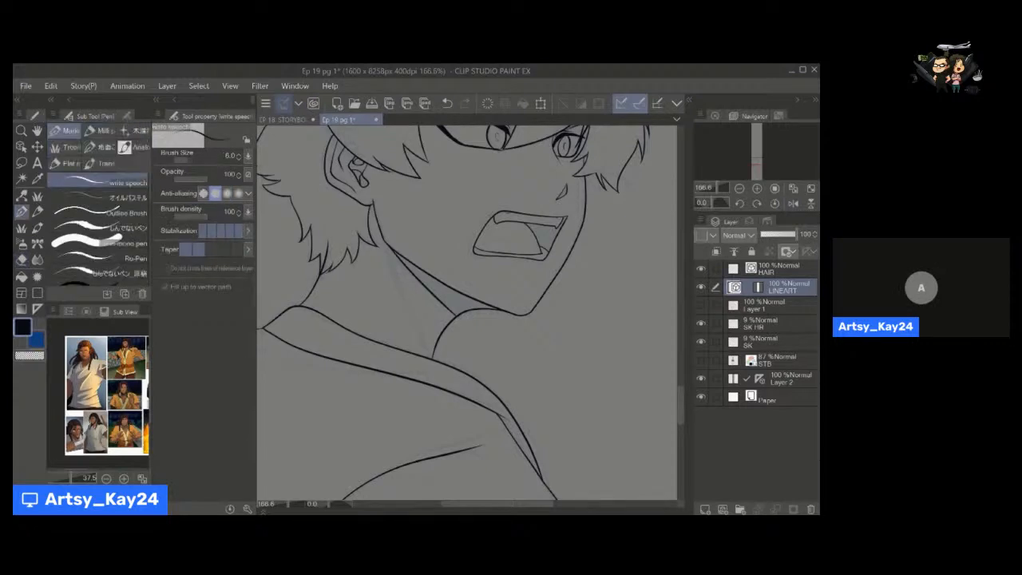
mouse_move(394, 252)
left_mouse_down()
mouse_move(430, 287)
mouse_move(472, 300)
left_mouse_up()
key("ctrl+z")
key("ctrl+z")
key("bracketright")
key("bracketright")
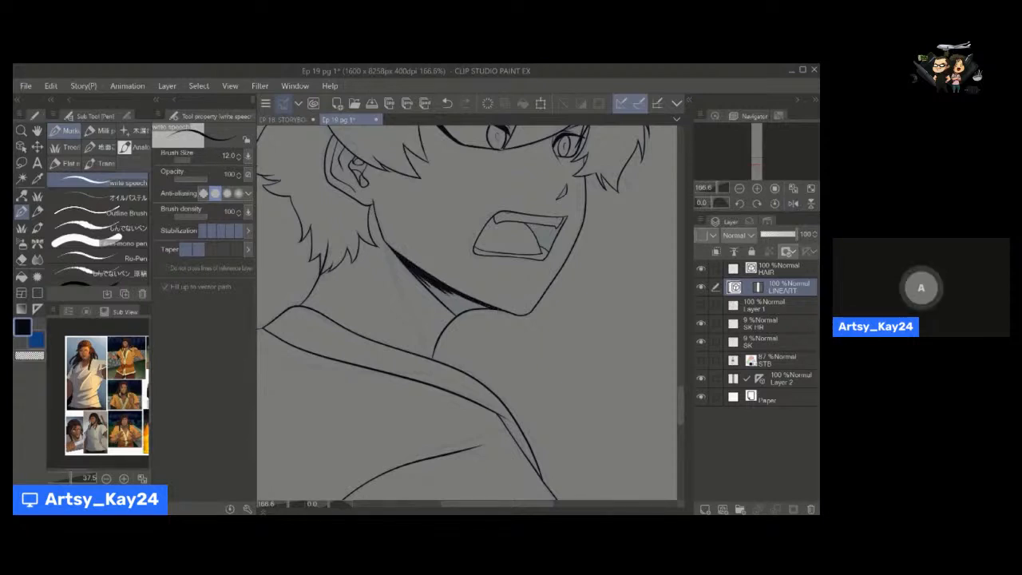
mouse_move(466, 309)
left_mouse_down()
mouse_move(455, 316)
mouse_move(484, 307)
left_mouse_up()
left_click_drag(424, 278, 459, 313)
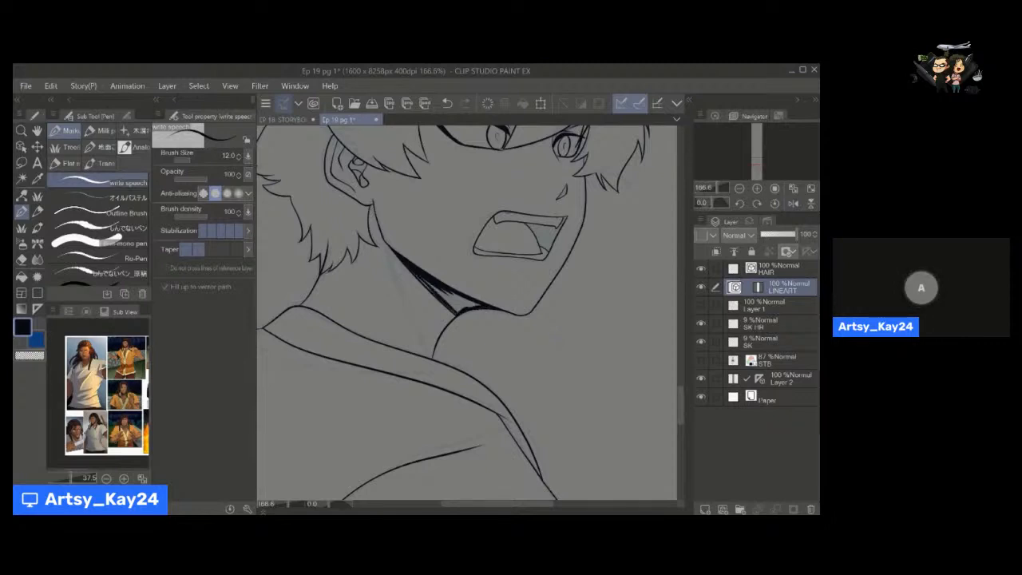
mouse_move(411, 273)
left_mouse_down()
mouse_move(455, 305)
mouse_move(438, 292)
mouse_move(479, 306)
left_mouse_up()
key("]")
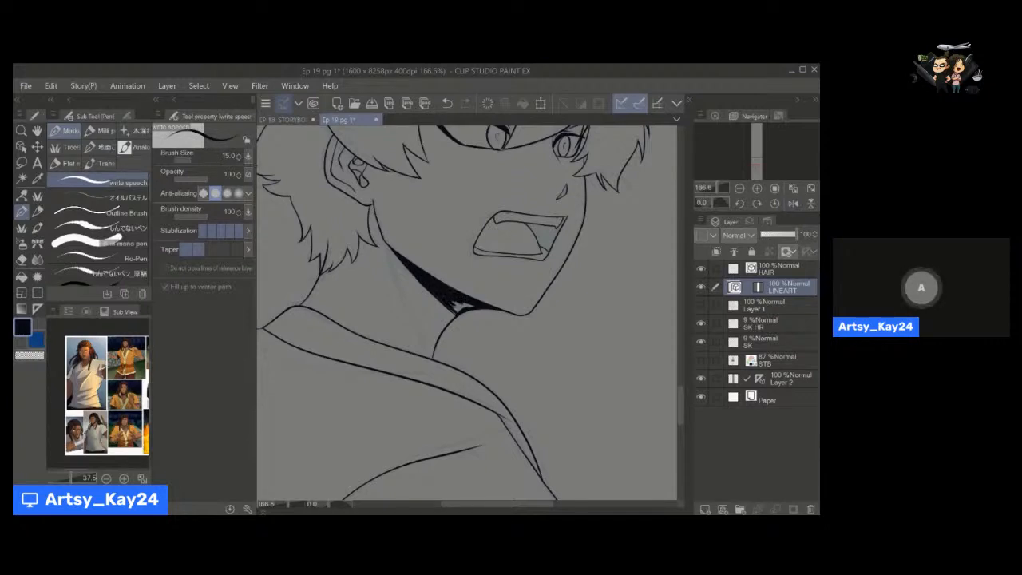
left_click_drag(452, 307, 470, 308)
Examine the inked shouting character as a whole and its panel's place on the page.
left_click_drag(494, 276, 470, 331)
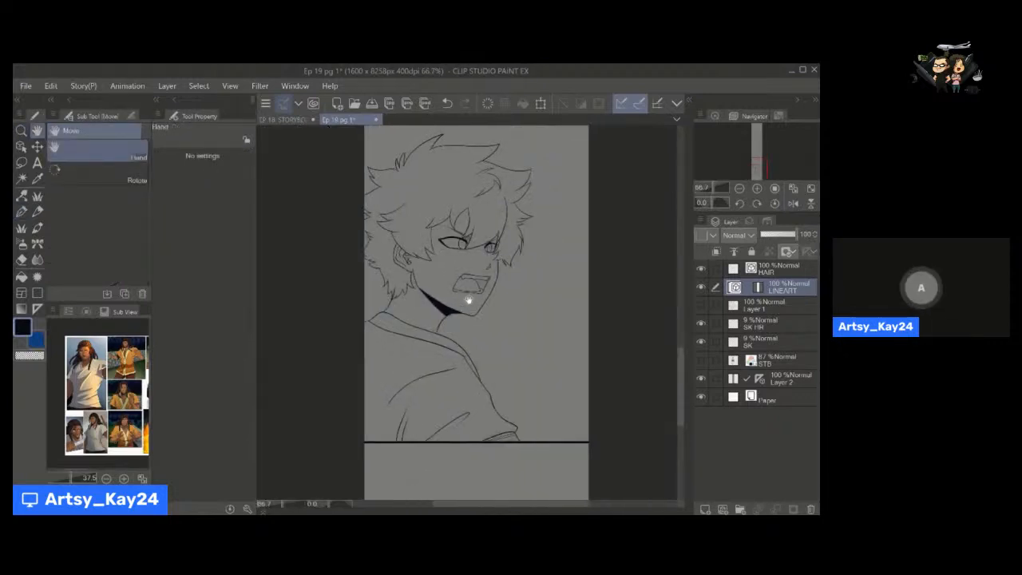
left_click(769, 305)
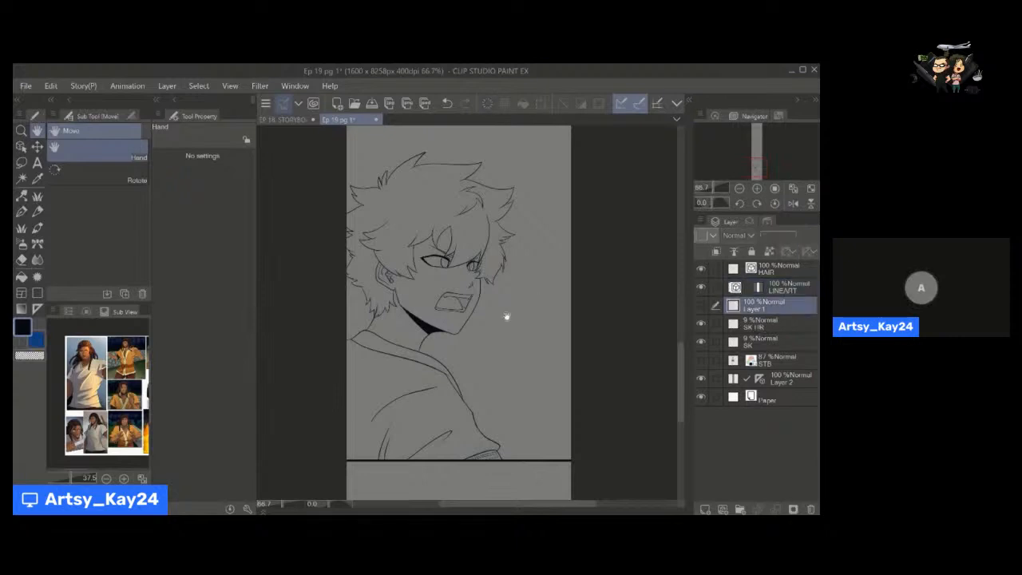
left_click_drag(524, 300, 516, 339)
left_click_drag(525, 345, 520, 444)
left_click_drag(542, 276, 537, 422)
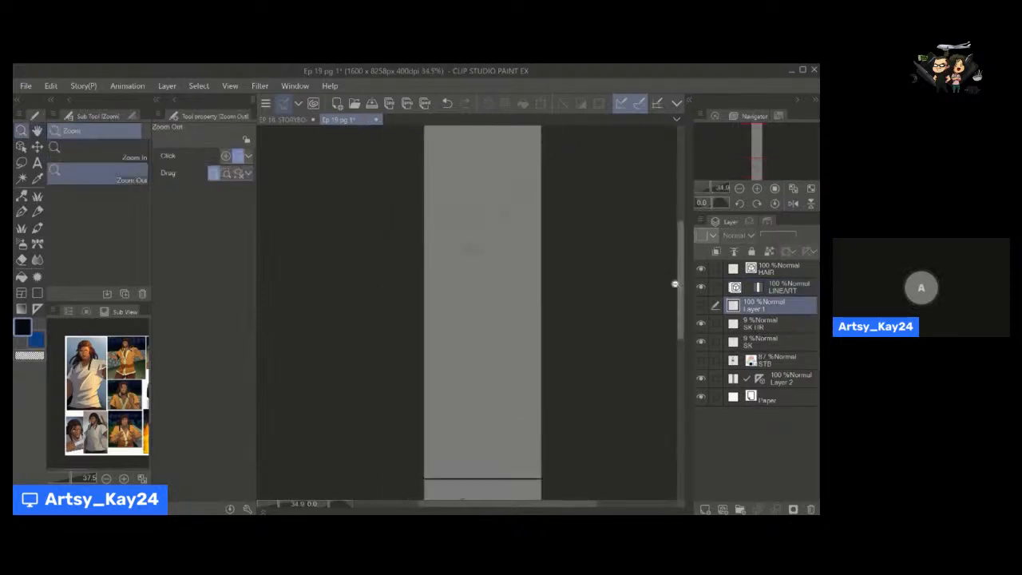
left_click_drag(680, 285, 678, 333)
left_click(499, 362)
mouse_move(499, 362)
left_mouse_down()
mouse_move(520, 376)
mouse_move(507, 371)
left_mouse_up()
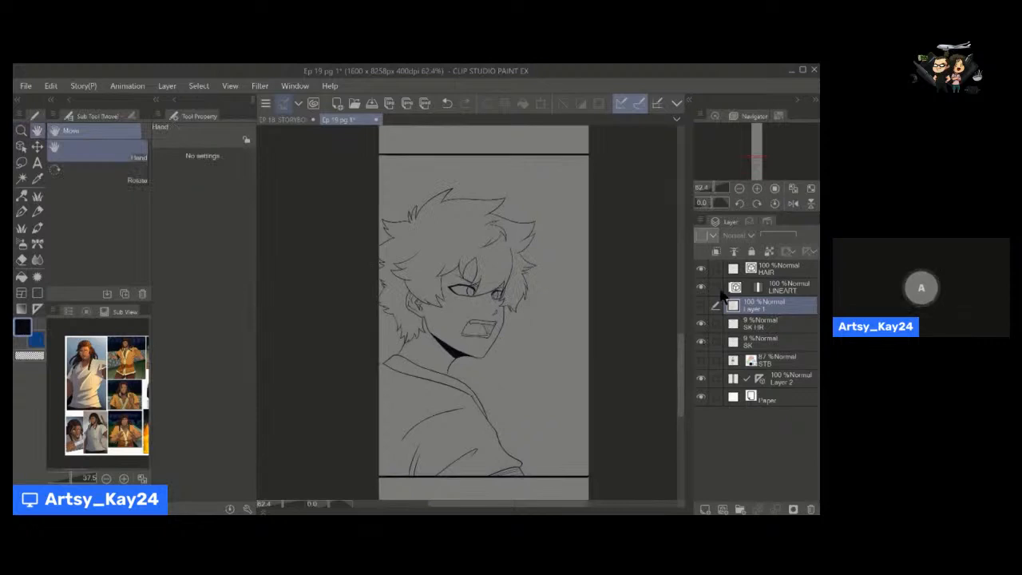
Gather the SK HR, SK and STB layers into a new layer folder and hide their artwork.
left_click_drag(701, 328, 699, 338)
left_click(768, 327)
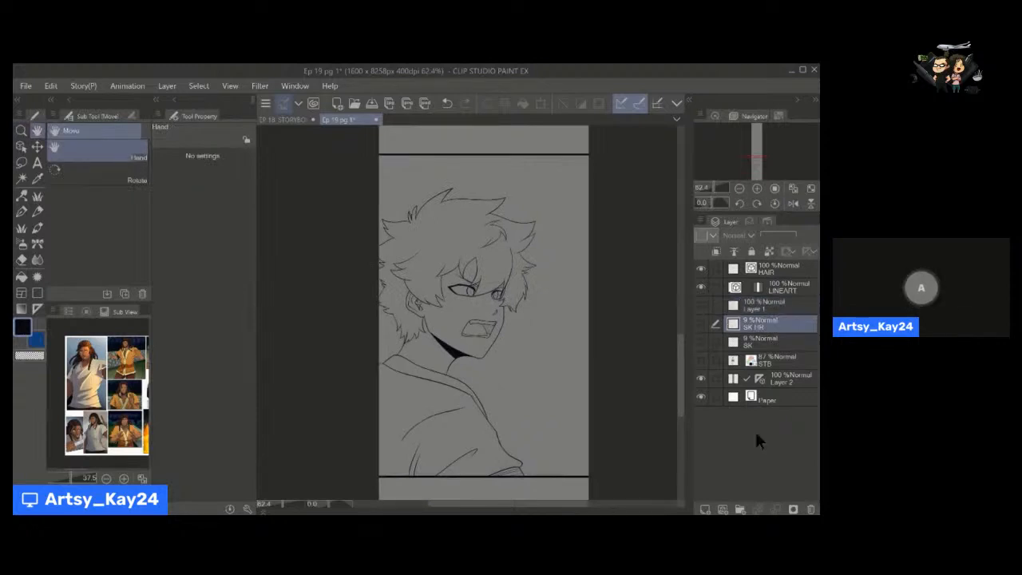
left_click(739, 509)
left_click(769, 346)
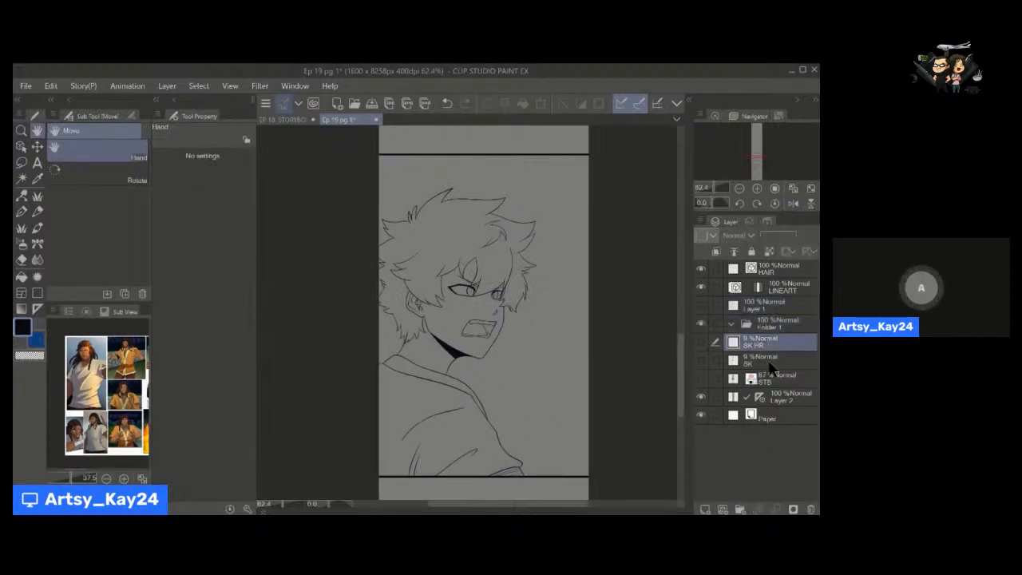
left_click(770, 359, "ctrl")
left_click(771, 377, "ctrl")
left_click_drag(773, 384, 768, 330)
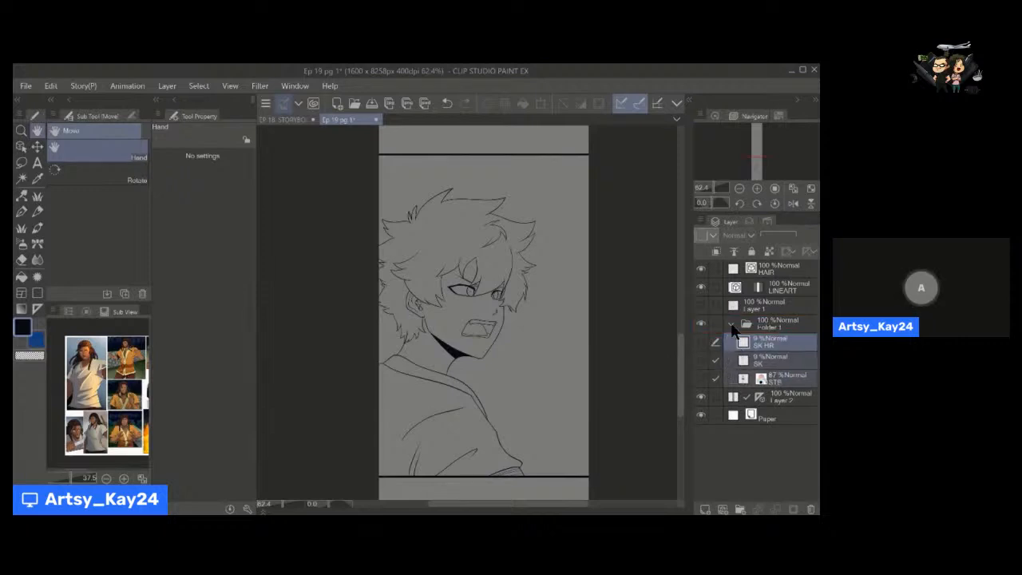
left_click(731, 323)
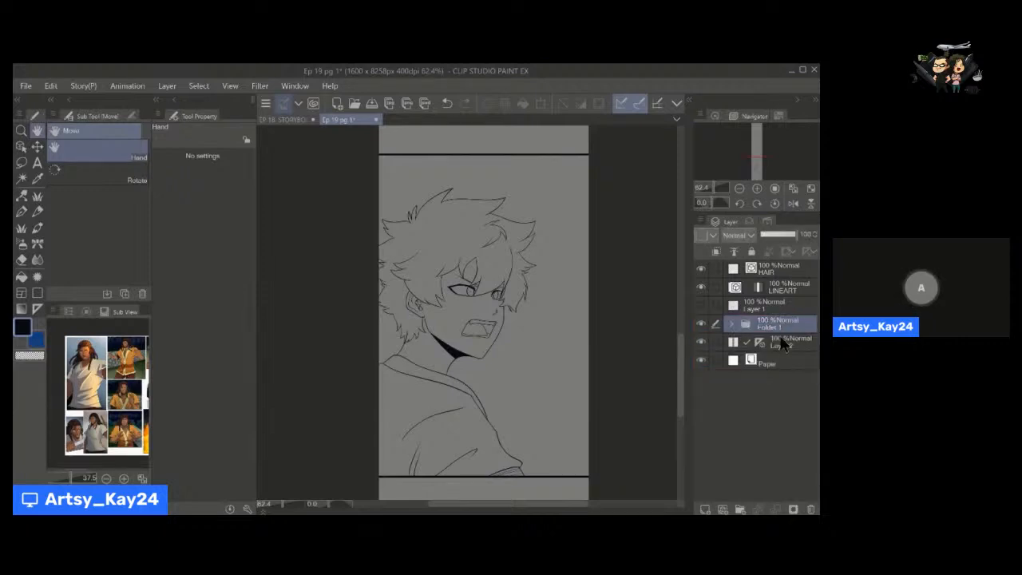
left_click(701, 324)
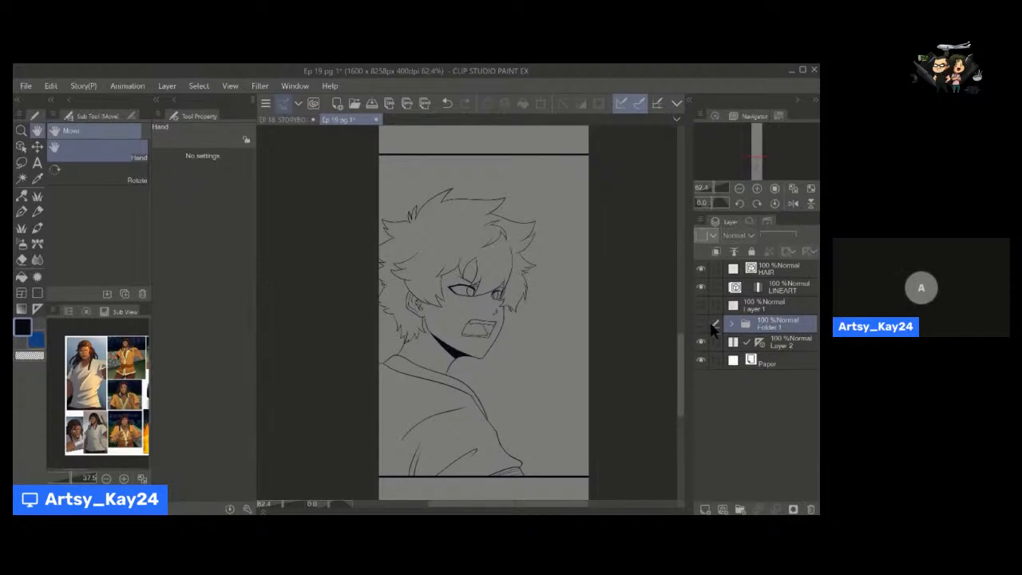
Group the HAIR and LINEART layers in a new folder named LINEART and collapse it.
left_click(772, 291)
left_click(741, 508)
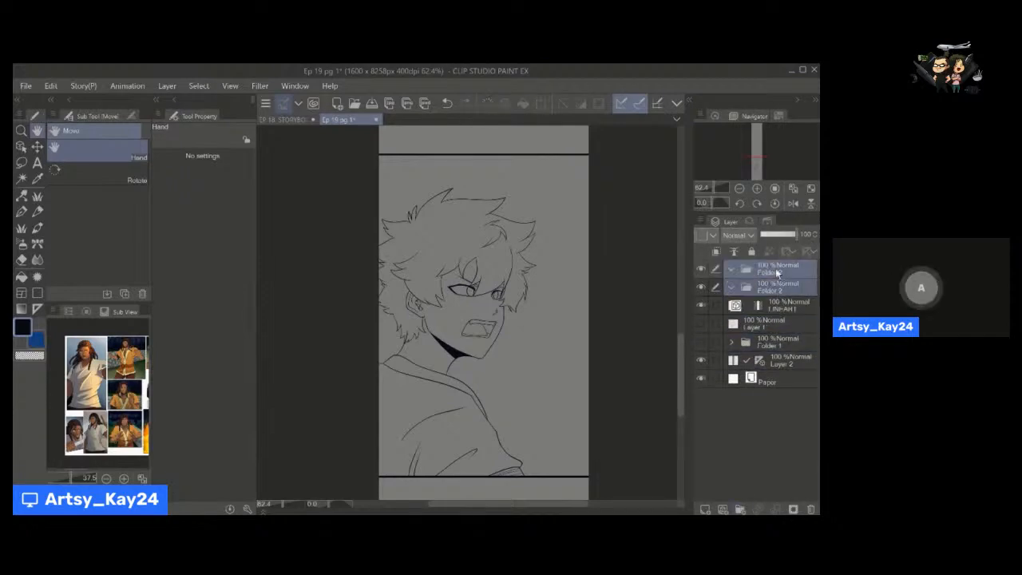
mouse_move(775, 269)
left_mouse_down()
mouse_move(772, 290)
mouse_move(783, 299)
mouse_move(774, 276)
left_mouse_up()
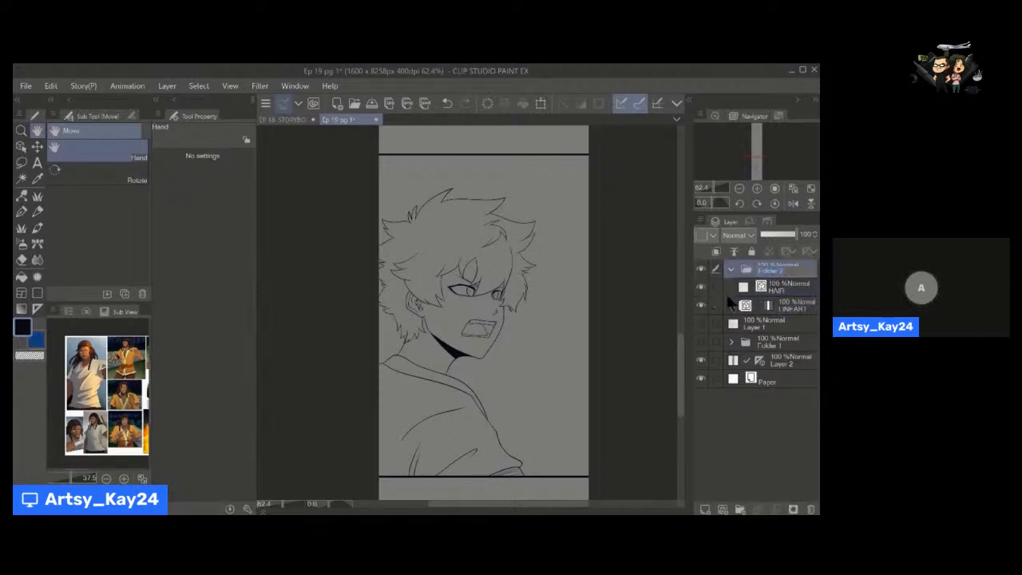
type("LINEART")
key("Return")
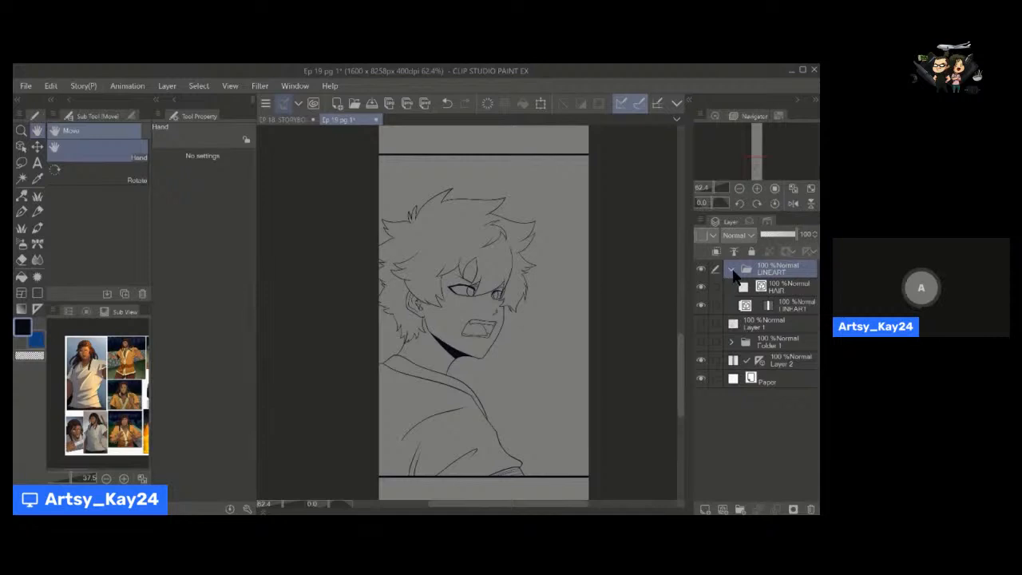
left_click(733, 272)
Move Layer 1 directly above the Paper layer and create a folder named COLOR just above Folder 1.
left_click(767, 291)
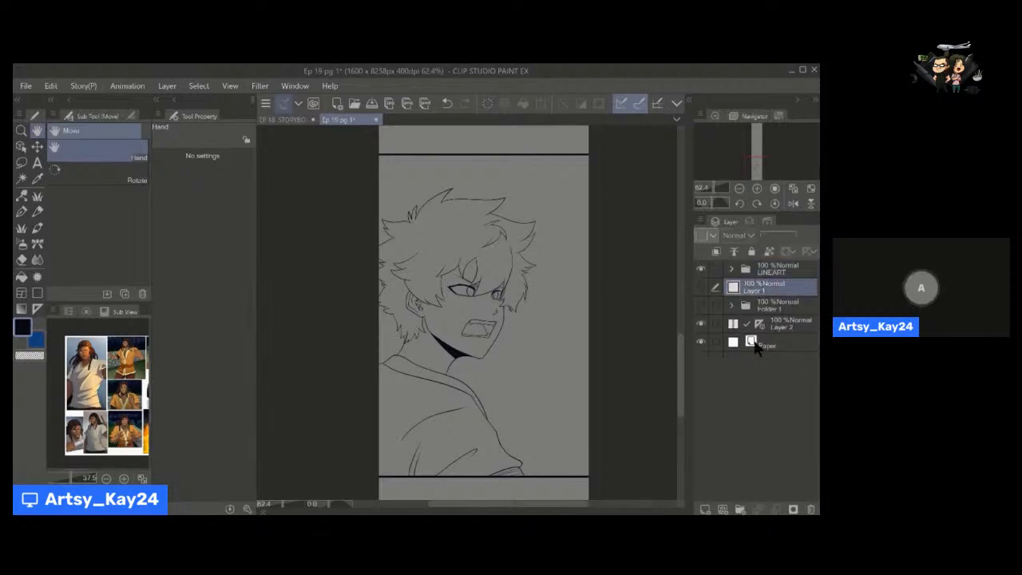
left_click_drag(760, 293, 763, 342)
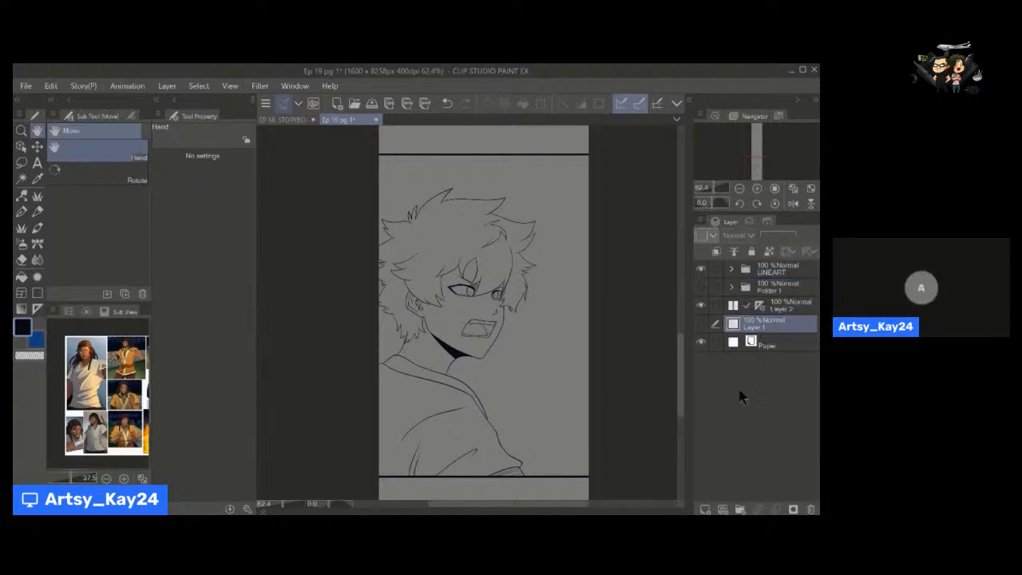
left_click(774, 289)
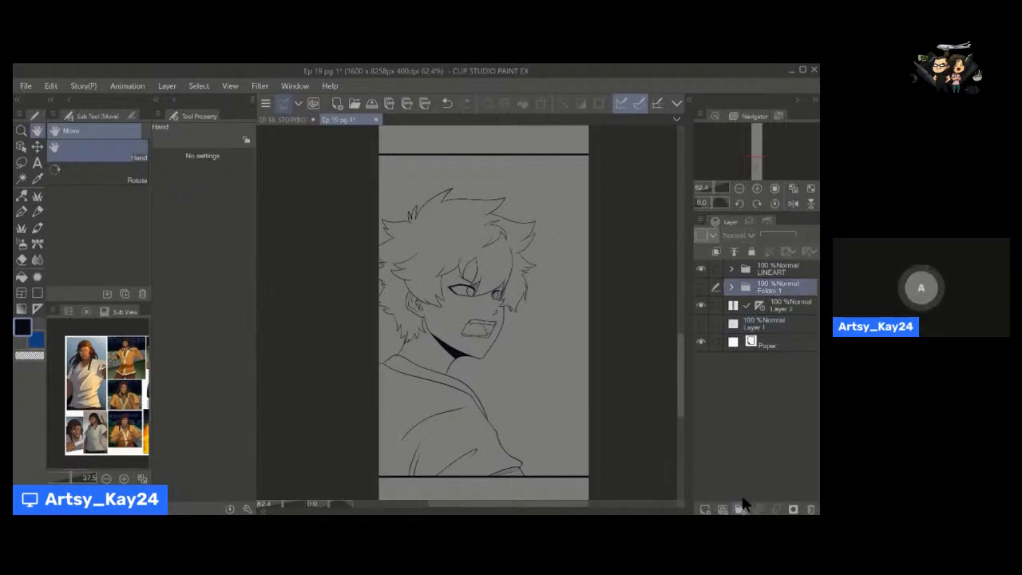
left_click(742, 506)
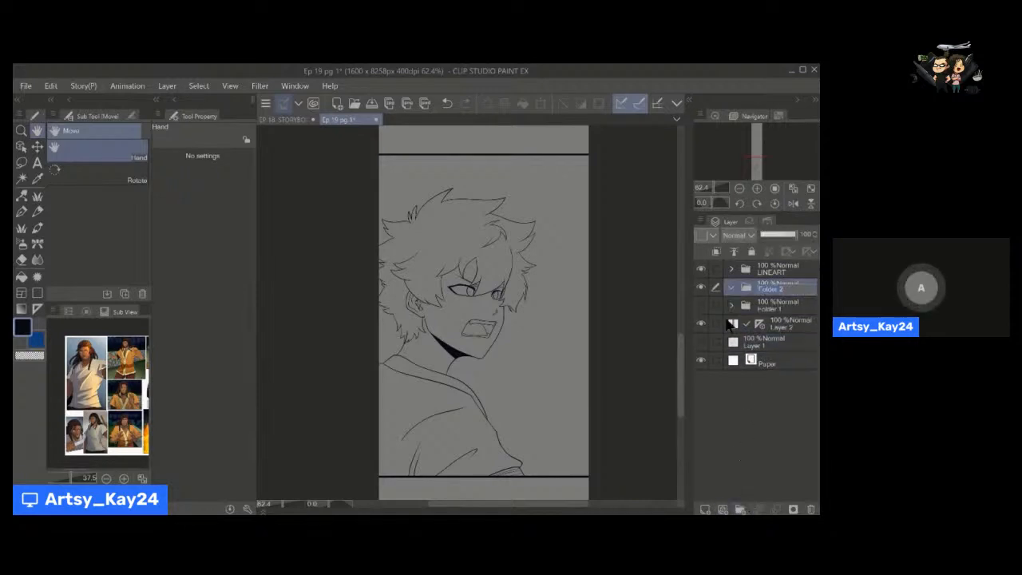
type("COLOR")
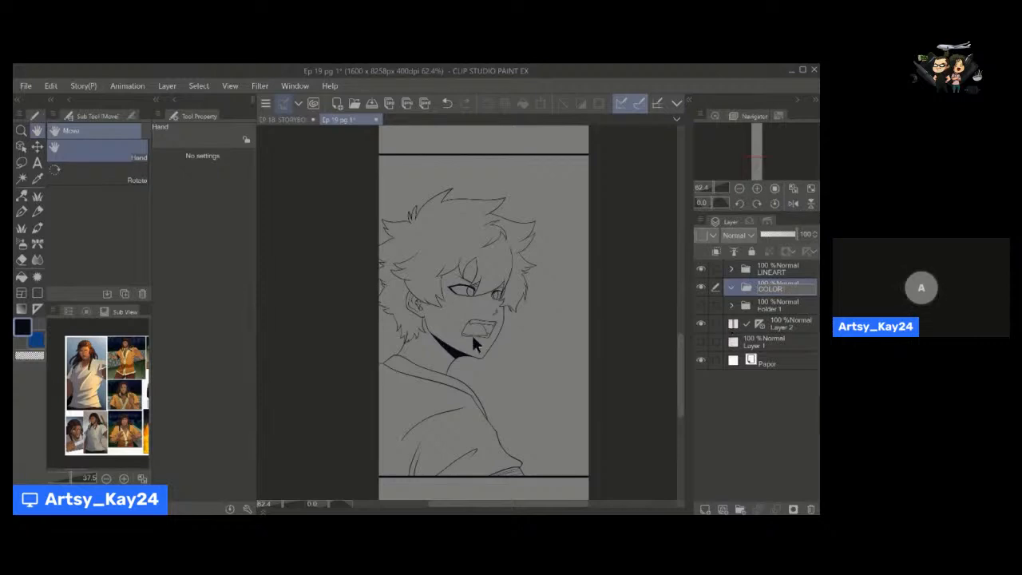
Add seven empty layers inside the COLOR folder and make the lowest one active.
left_click_drag(479, 375, 441, 364)
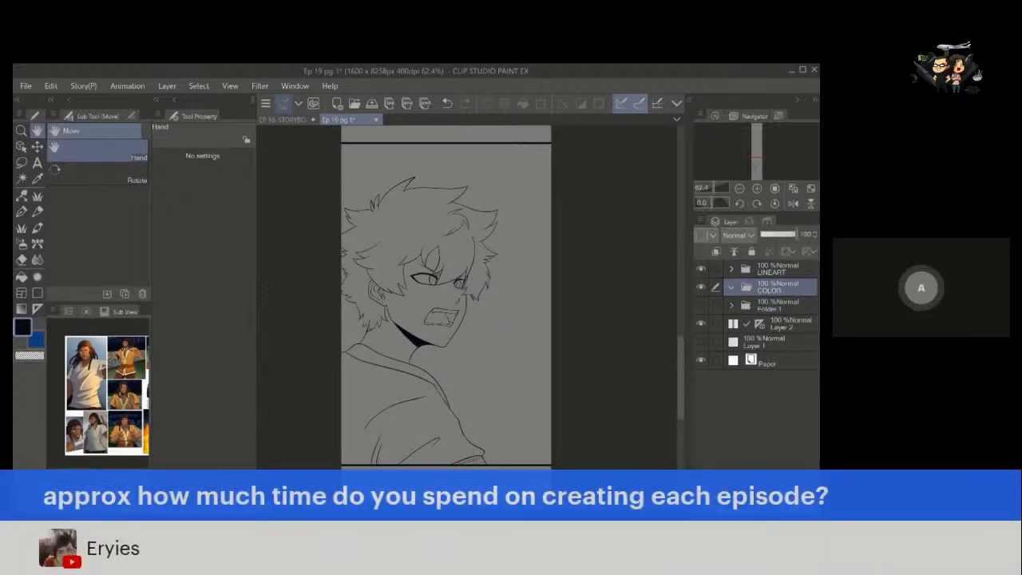
left_click(717, 509)
left_click(716, 509)
left_click(717, 508)
left_click(717, 508)
left_click(716, 509)
left_click(716, 509)
left_click(717, 508)
mouse_move(542, 365)
left_mouse_down()
mouse_move(540, 355)
mouse_move(558, 370)
left_mouse_up()
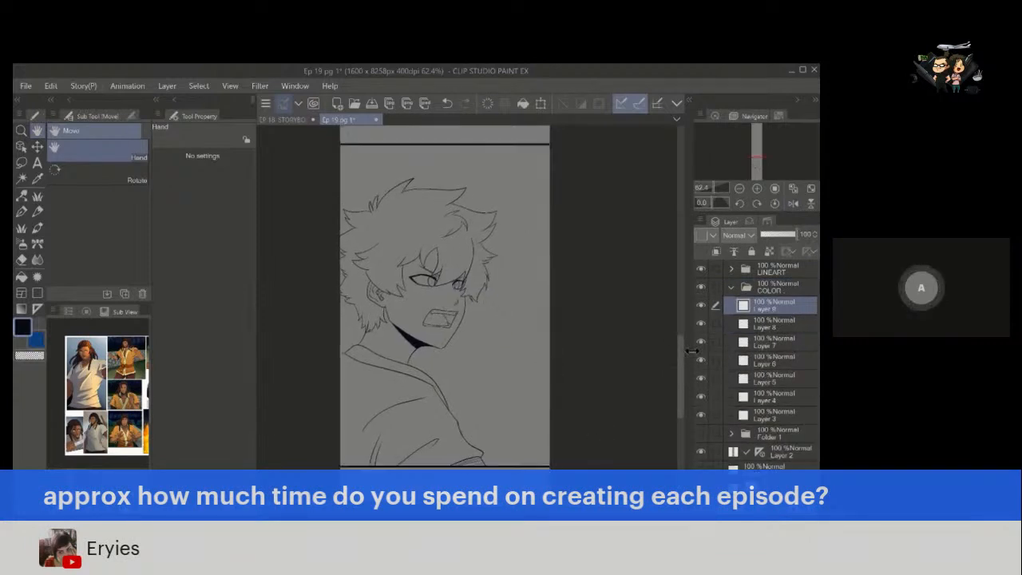
left_click(777, 416)
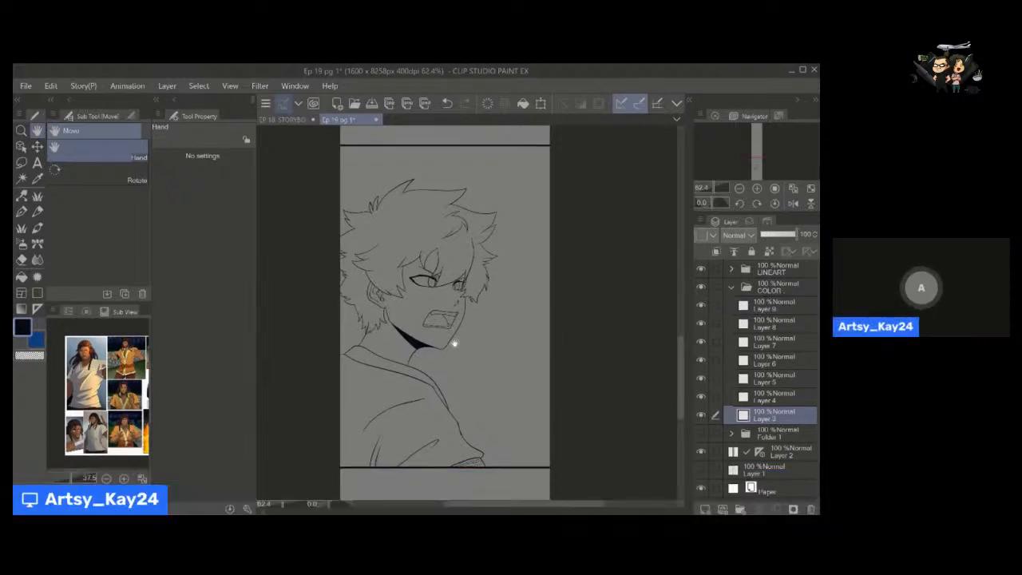
left_click_drag(454, 343, 452, 350)
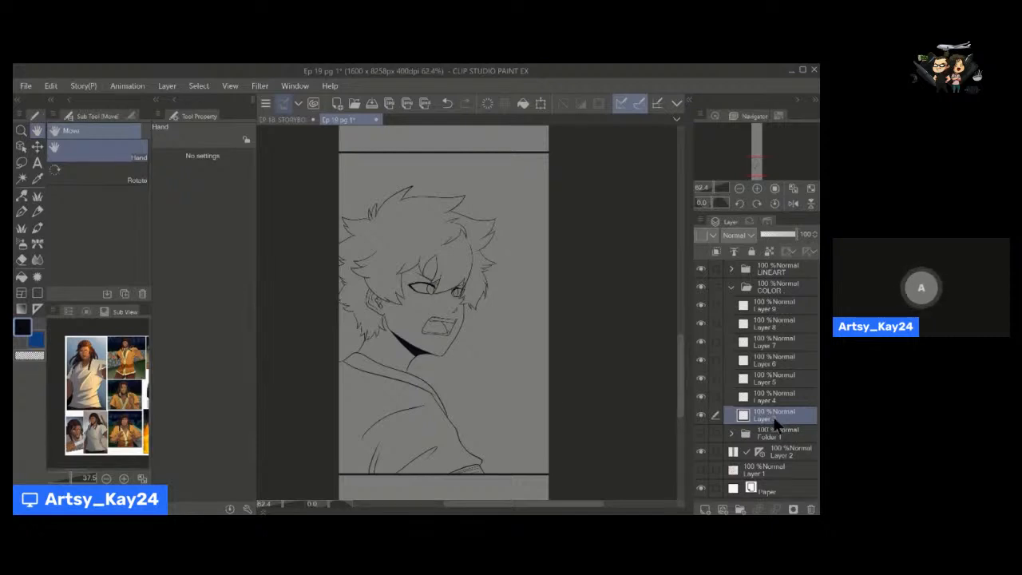
left_click_drag(537, 401, 516, 395)
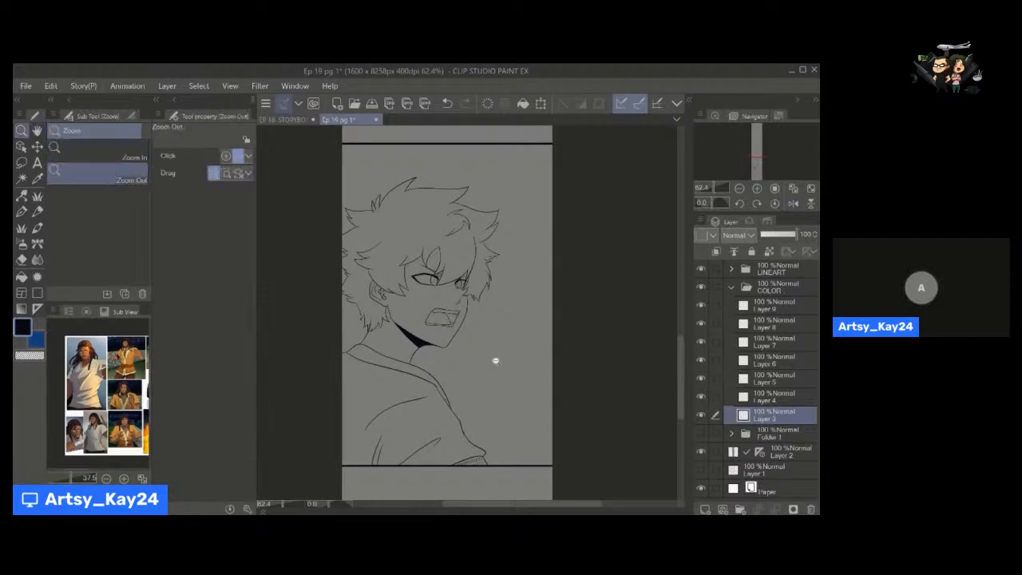
scroll(475, 369, "down", 3)
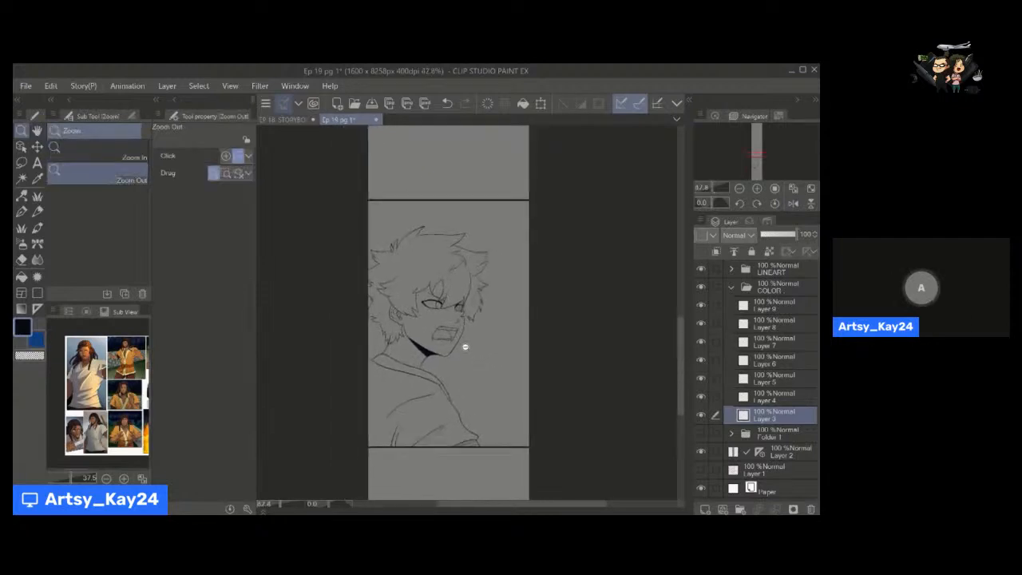
scroll(464, 346, "up", 3)
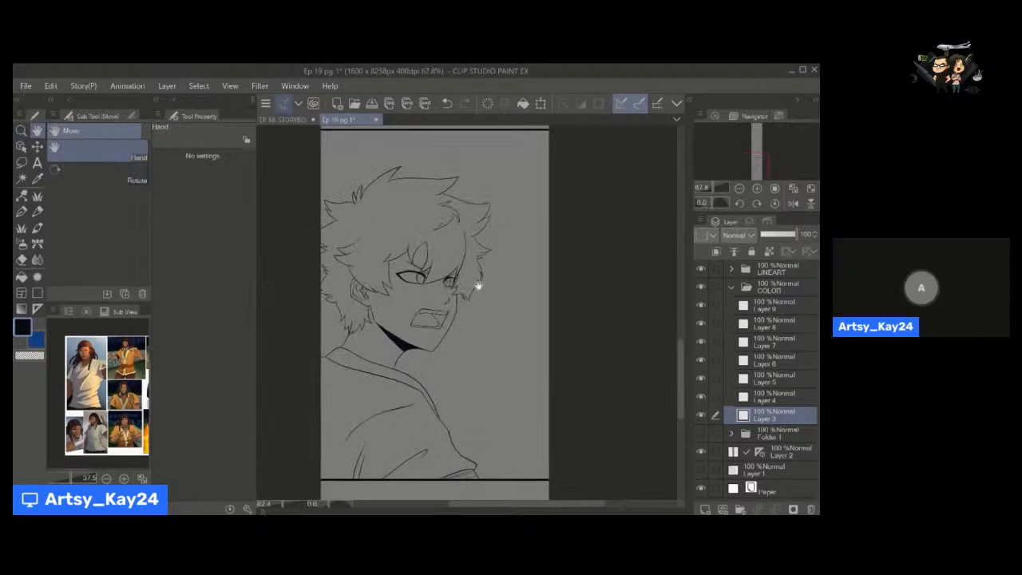
key("space")
left_click_drag(456, 318, 453, 322)
scroll(452, 321, "down", 1)
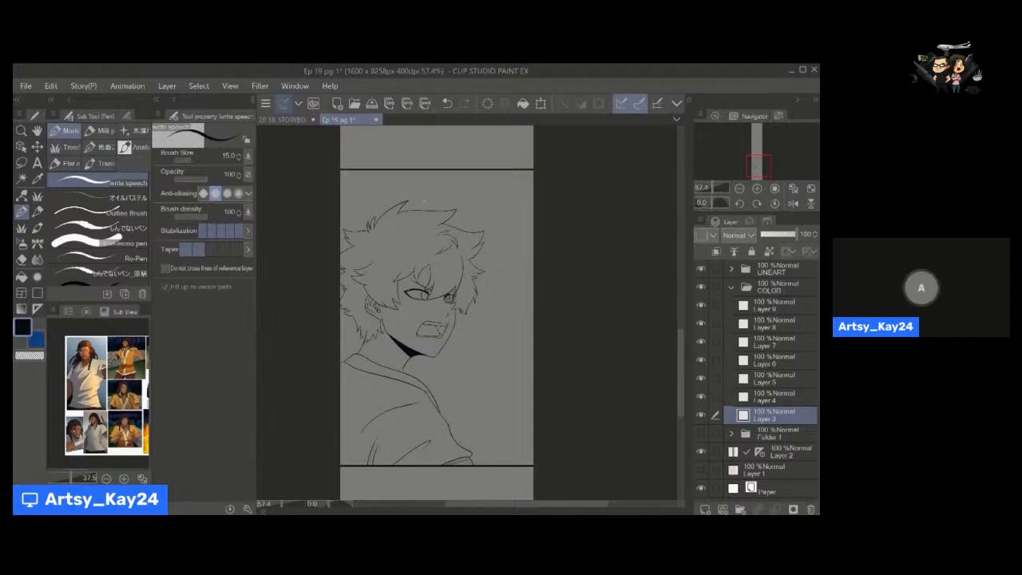
left_click_drag(463, 272, 463, 285)
left_click_drag(457, 334, 431, 299)
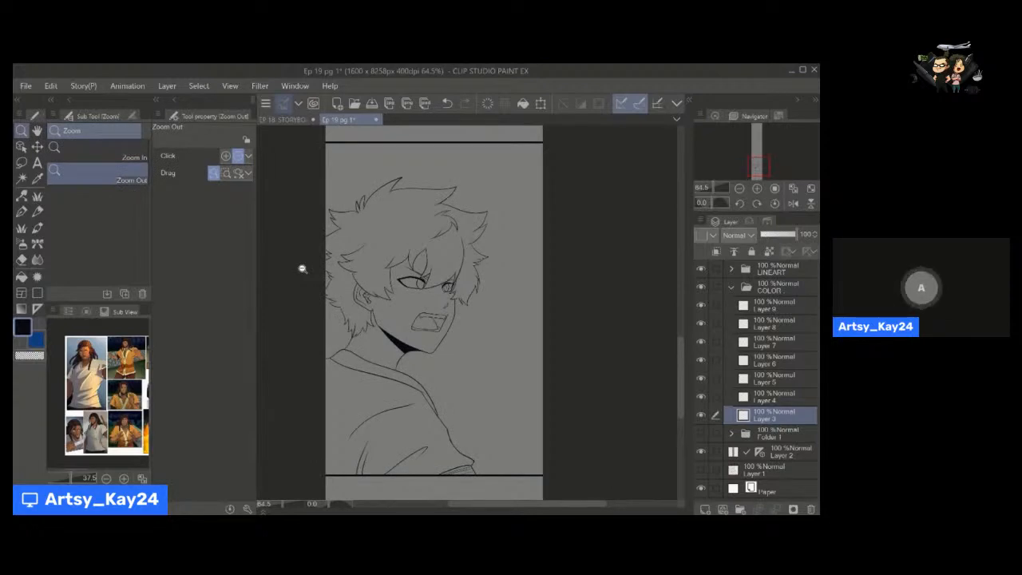
left_click_drag(447, 323, 471, 326)
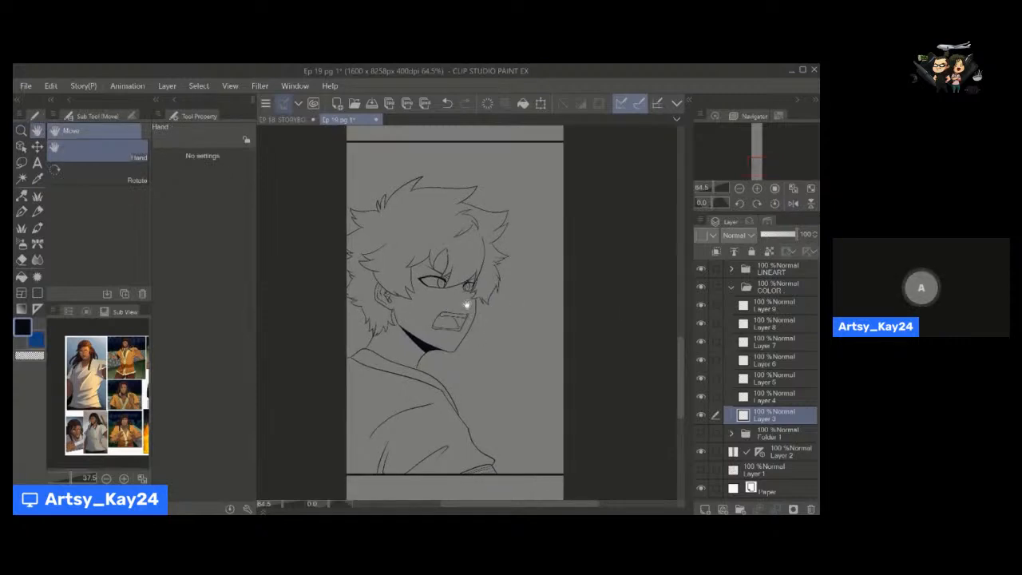
key("p")
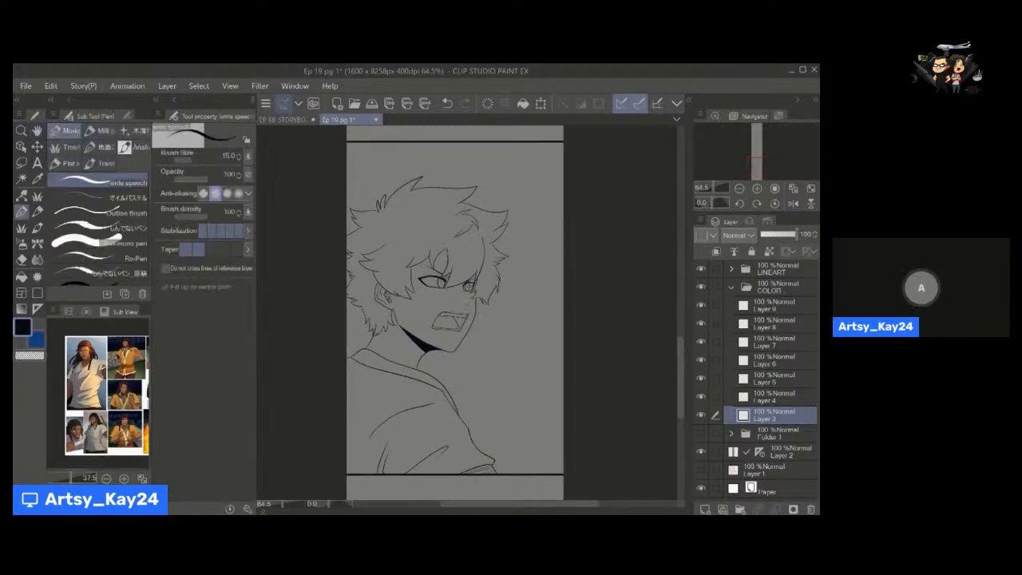
key("h")
left_click_drag(461, 323, 467, 320)
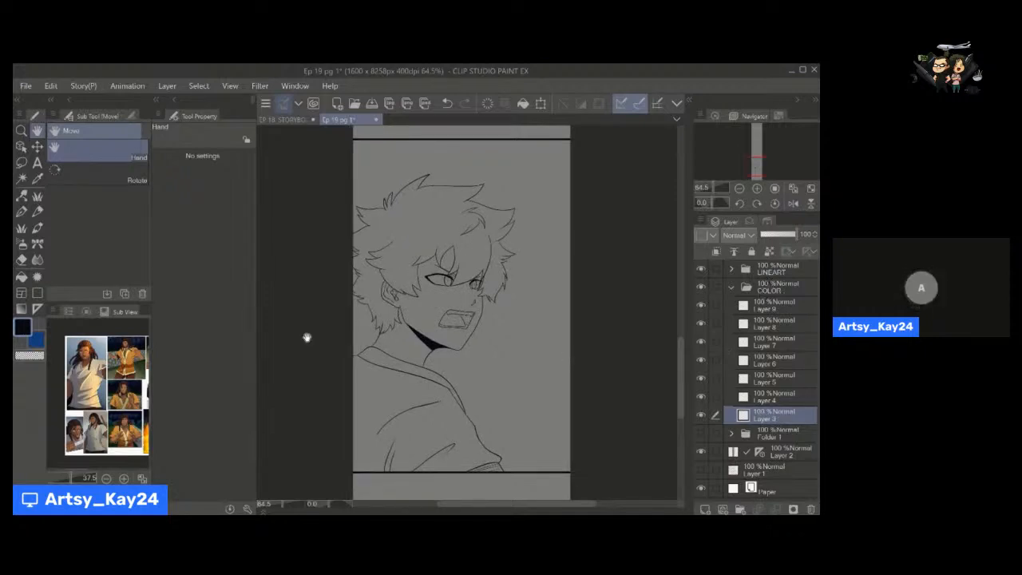
Choose a bright red-orange drawing colour from the color wheel and collapse the COLOR folder.
left_click(86, 312)
left_click(60, 385)
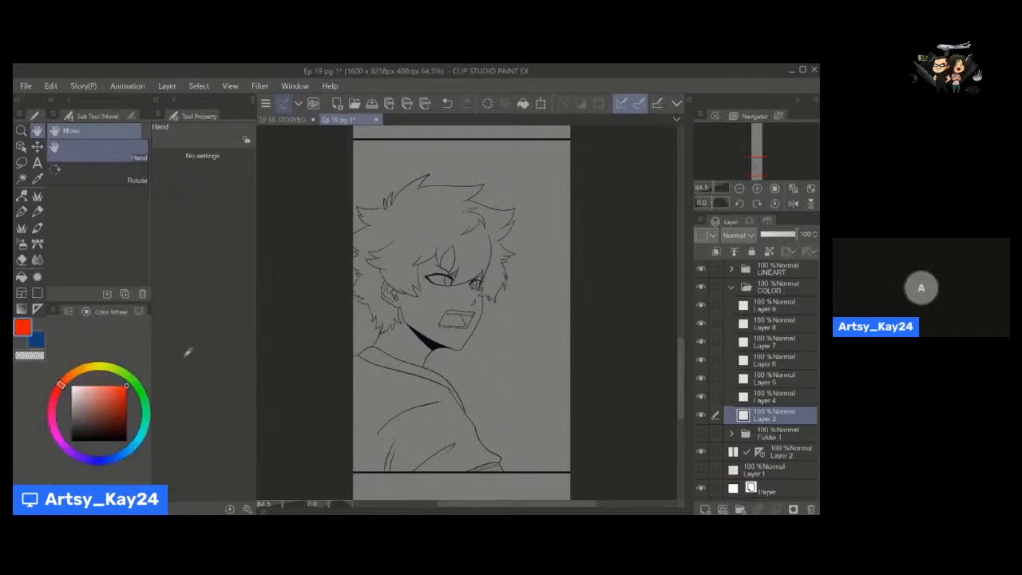
left_click(733, 287)
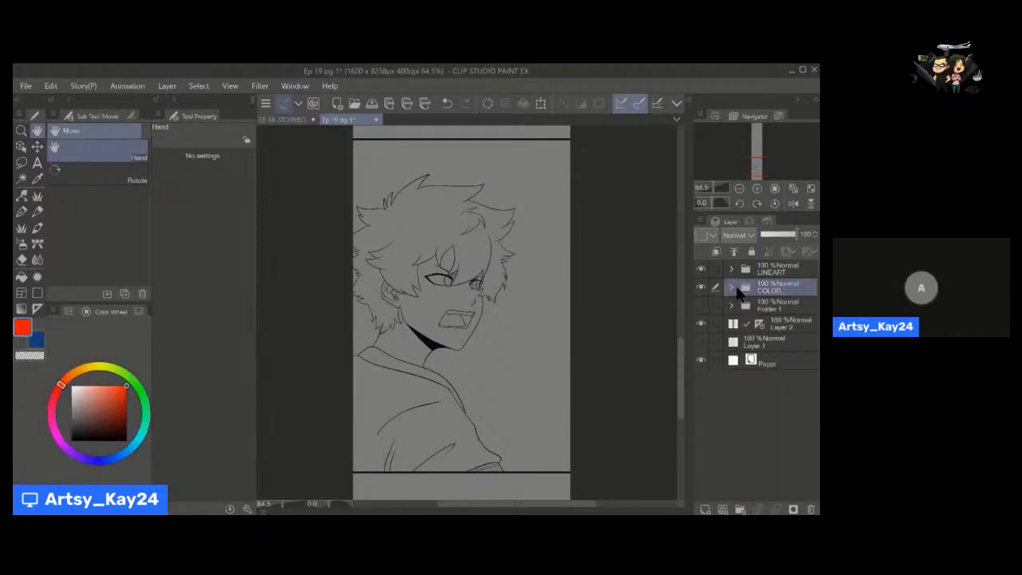
Expand the COLOR folder, choose the gap-closing lasso fill, set the LINEART folder as reference layer and make Layer 3 active.
left_click(731, 287)
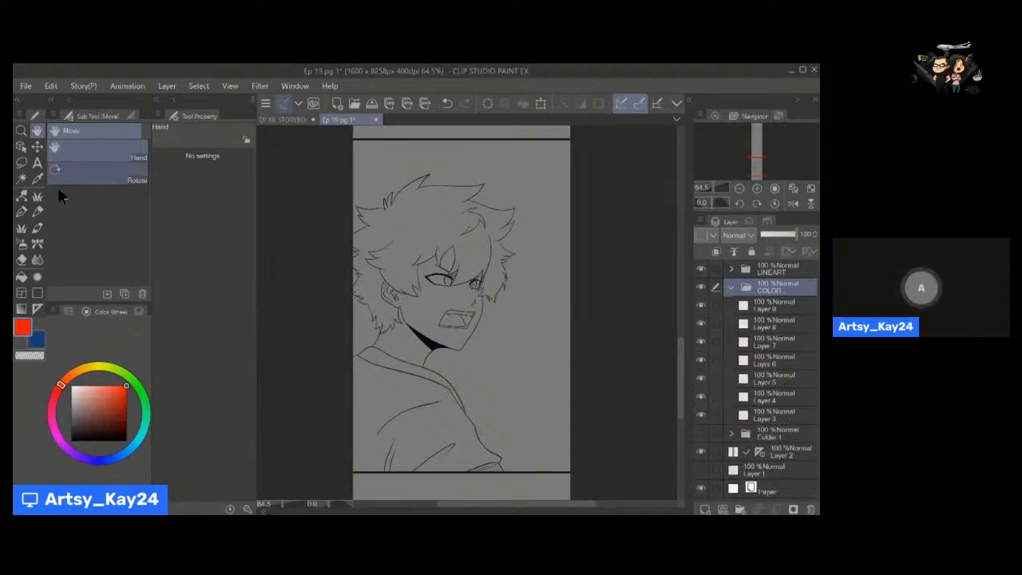
key("u")
left_click(71, 165)
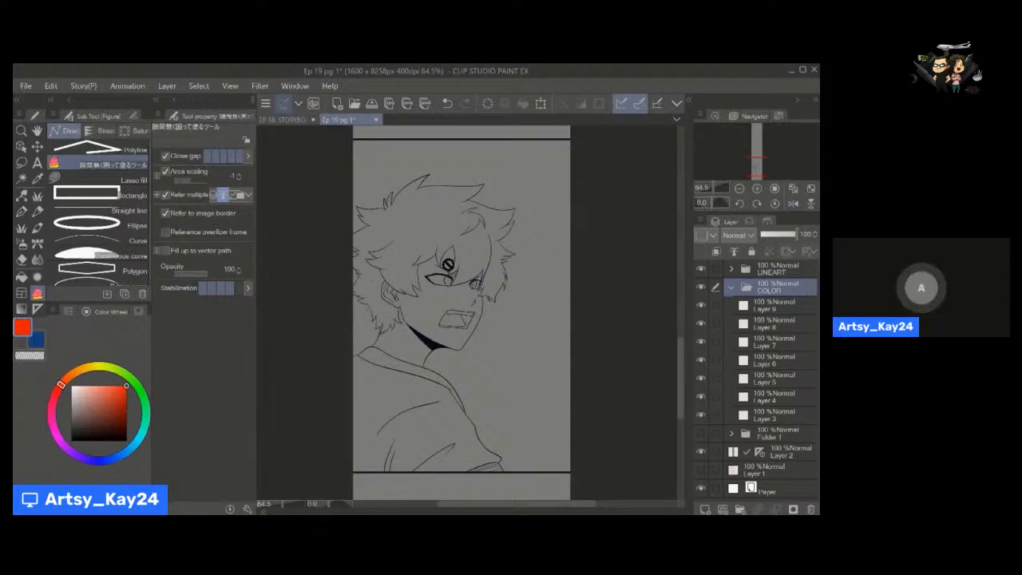
left_click(771, 270)
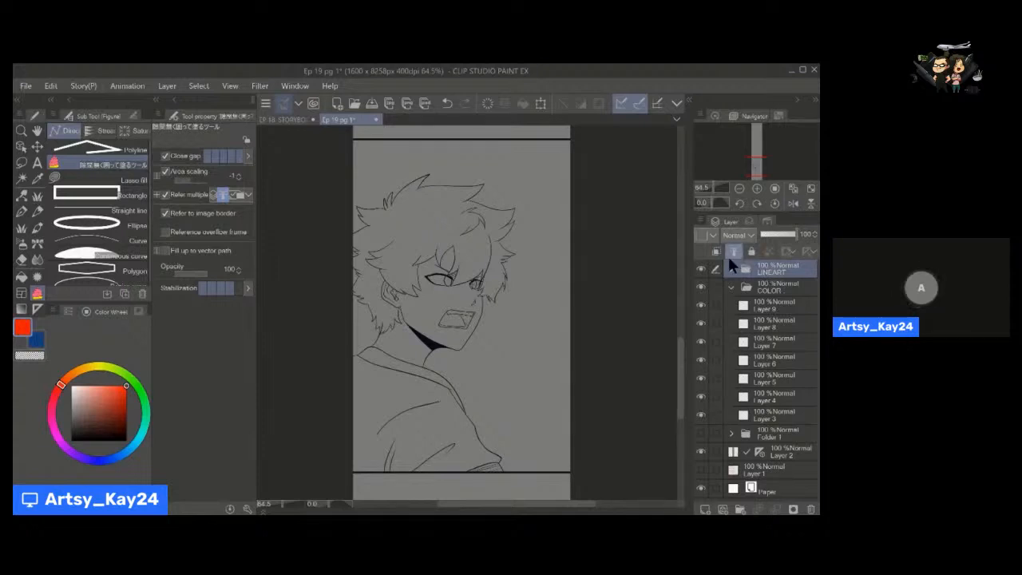
left_click(773, 417)
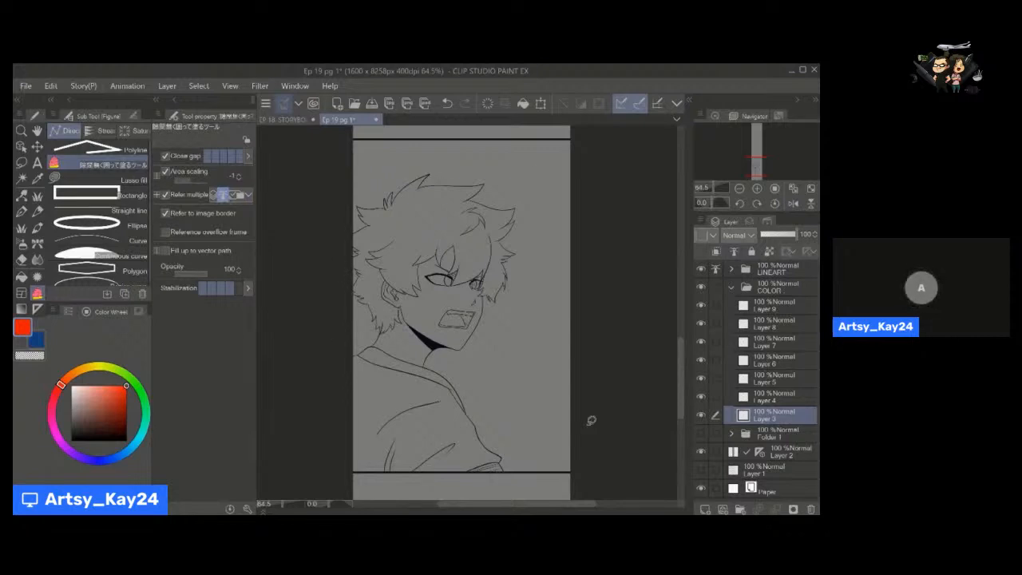
Fill the whole character's silhouette with red-orange on Layer 3 by encircling the figure with the gap-closing lasso fill.
key("space")
left_click_drag(484, 365, 486, 368)
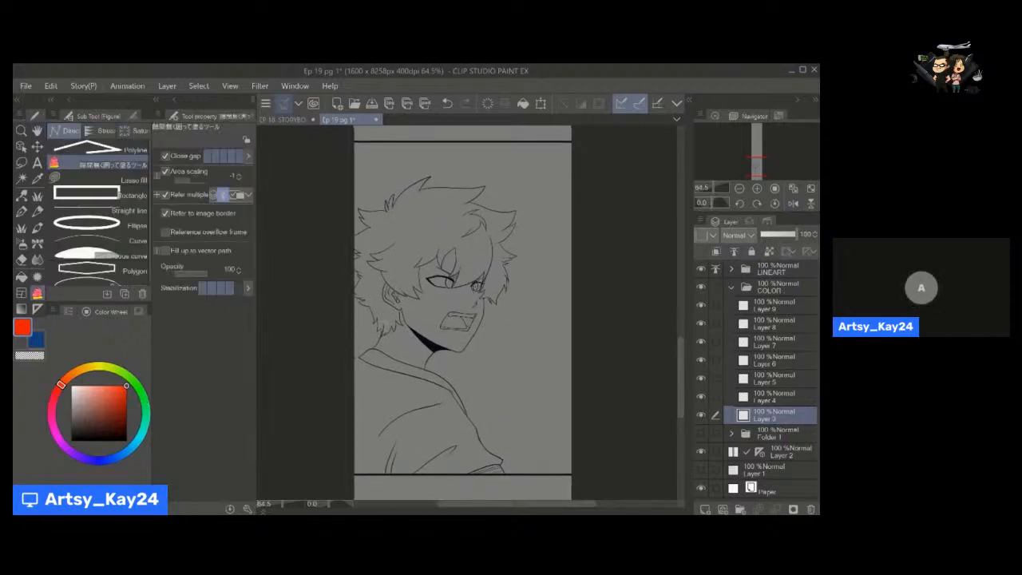
mouse_move(326, 381)
left_mouse_down()
mouse_move(355, 277)
mouse_move(348, 241)
left_mouse_up()
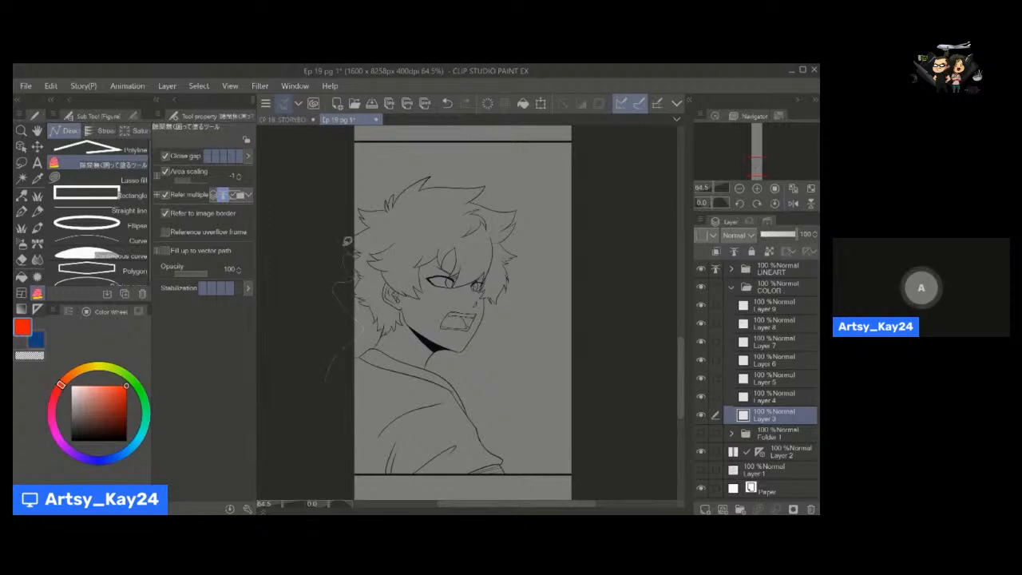
left_click_drag(355, 201, 452, 155)
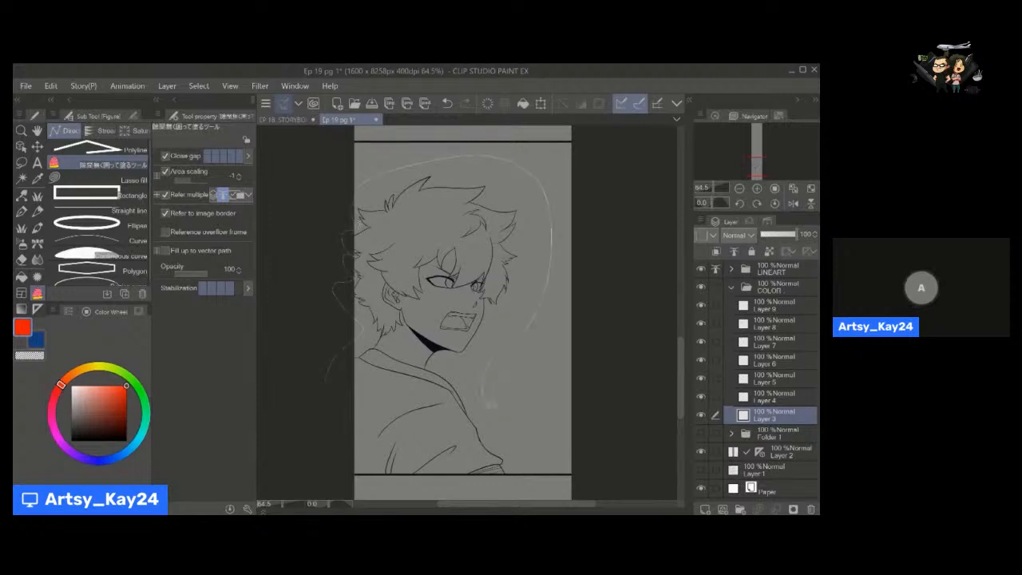
mouse_move(477, 493)
left_mouse_down()
mouse_move(352, 489)
mouse_move(336, 413)
left_mouse_up()
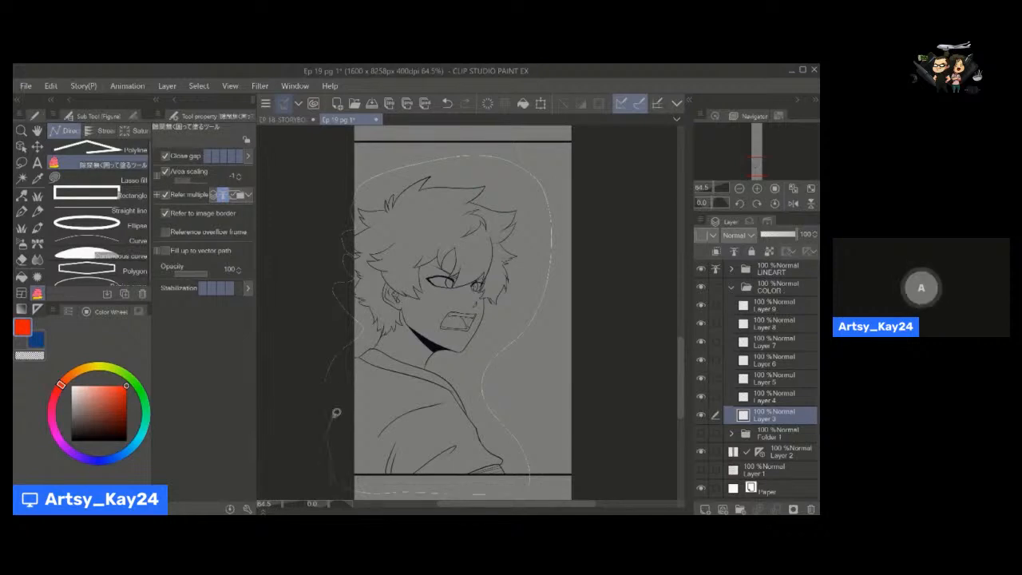
Choose a softer salmon-orange drawing colour and convert the silhouette fill on Layer 3 to it.
key("space")
left_click_drag(483, 405, 485, 393)
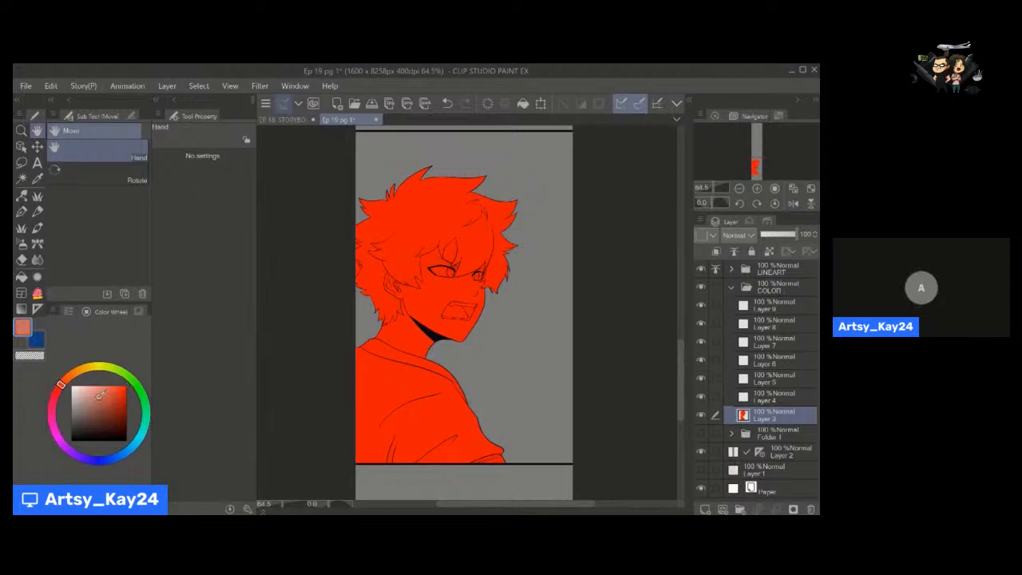
left_click(50, 87)
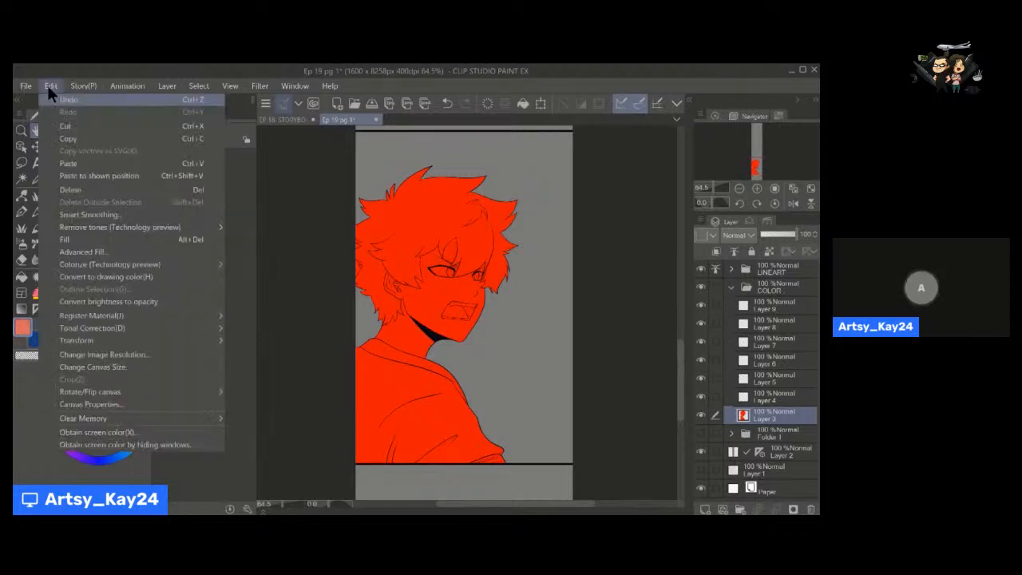
left_click(119, 279)
Examine the silhouette fill up close along the back of the hair at the panel edge for spilled colour.
mouse_move(437, 370)
left_mouse_down()
mouse_move(423, 352)
mouse_move(445, 349)
mouse_move(421, 295)
mouse_move(466, 418)
left_mouse_up()
scroll(445, 349, "up", 5)
key("alt+space")
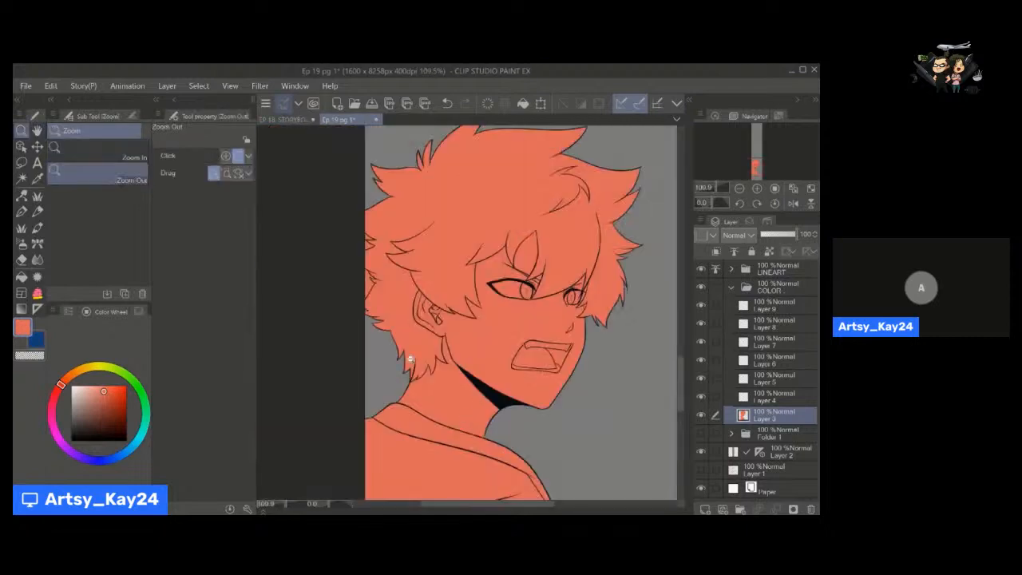
left_click_drag(408, 358, 463, 356)
left_click_drag(367, 335, 457, 432)
key("alt+space")
left_click_drag(383, 297, 391, 365)
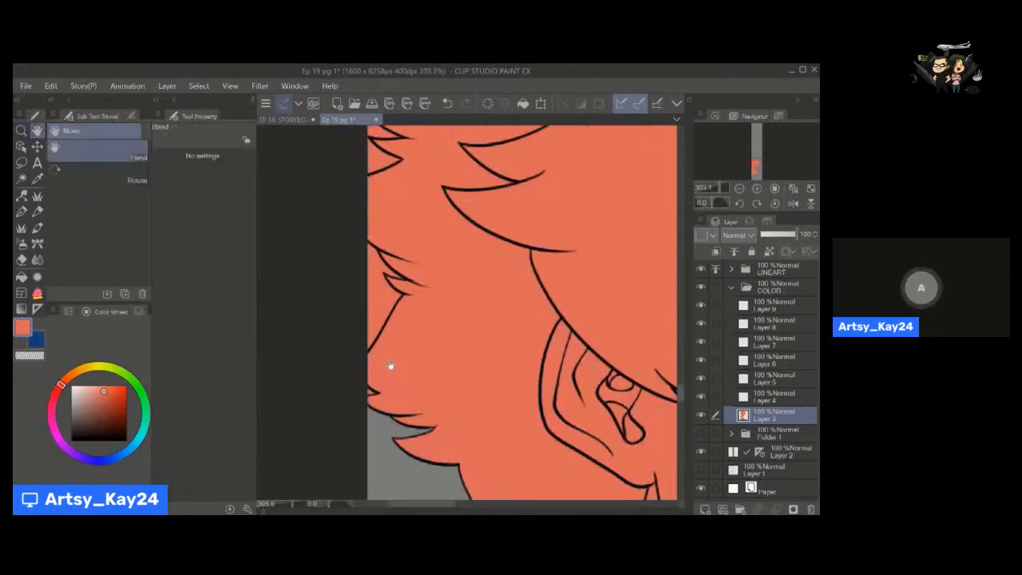
left_click(144, 182)
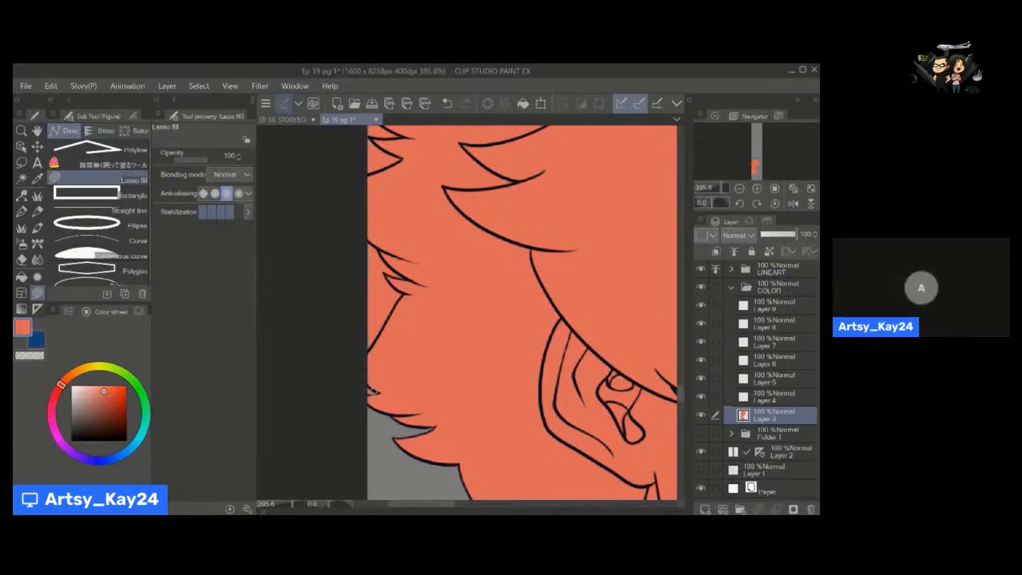
key("space")
left_click_drag(375, 301, 399, 382)
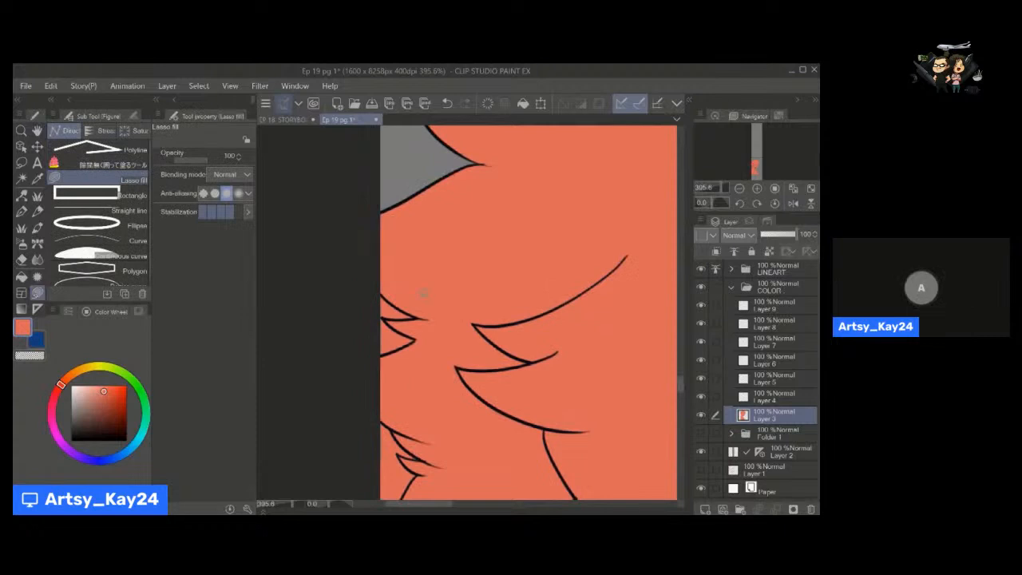
key("alt+space")
left_click_drag(415, 303, 398, 300)
key("space")
left_click_drag(396, 277, 373, 253)
mouse_move(397, 356)
left_mouse_down()
mouse_move(386, 304)
mouse_move(370, 306)
mouse_move(373, 296)
left_mouse_up()
key("alt+space")
Clear the spilled fill between the hair locks along the panel edge using the gap-closing lasso fill with transparent colour.
left_click(102, 166)
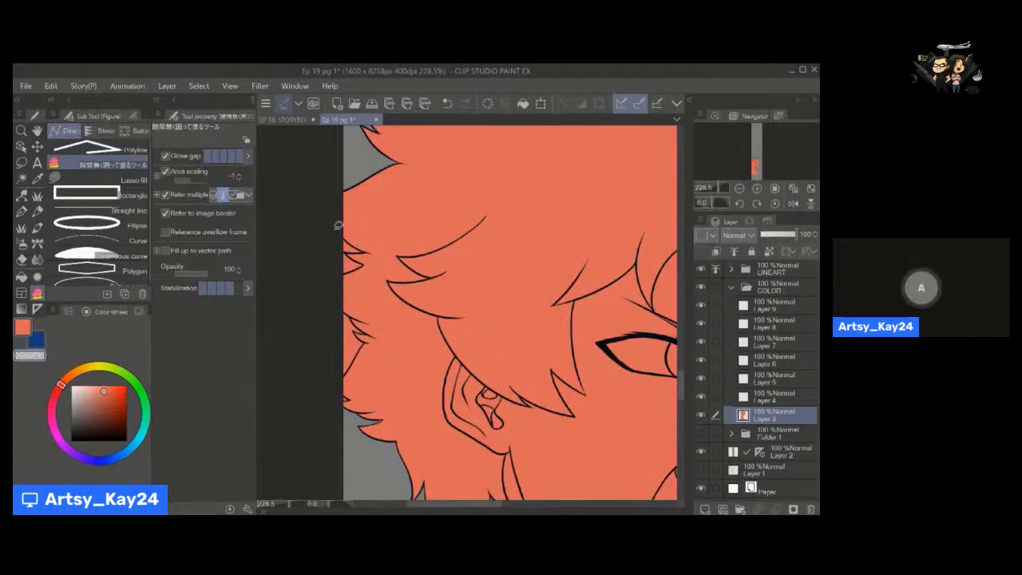
key("space")
left_click_drag(368, 306, 361, 248)
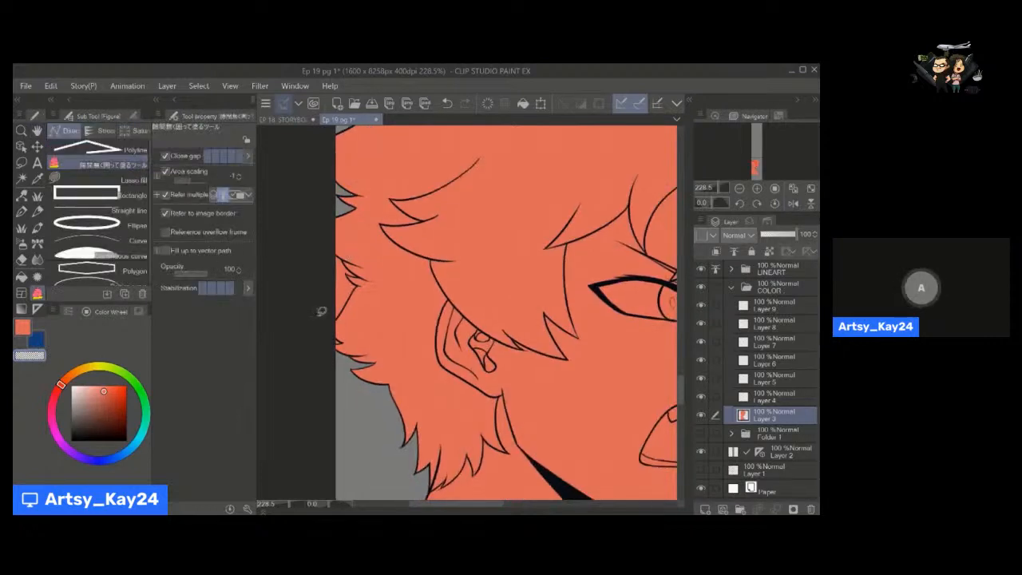
key("space")
left_click_drag(379, 334, 358, 278)
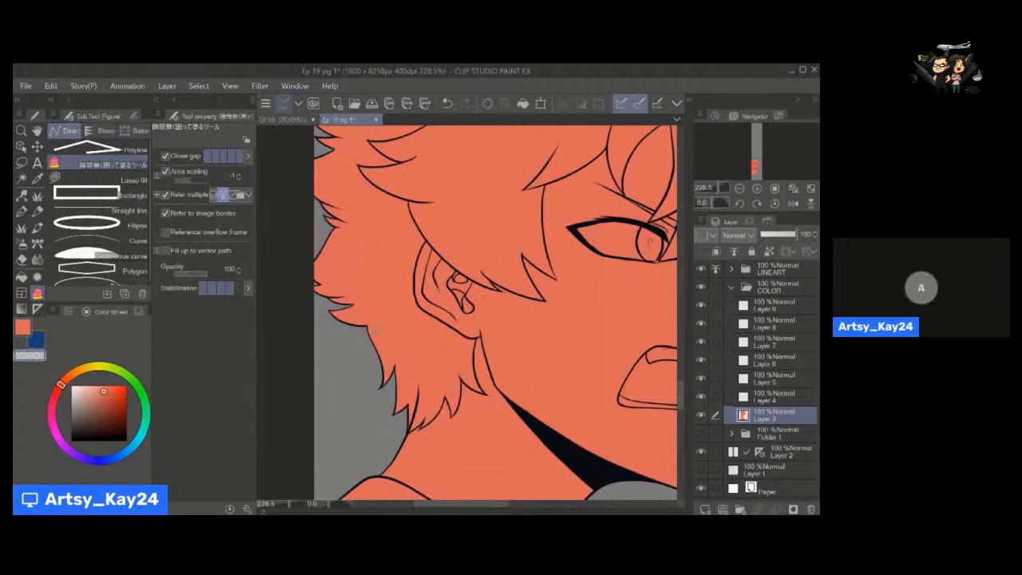
key("space")
left_click_drag(394, 279, 413, 341)
key("ctrl+space")
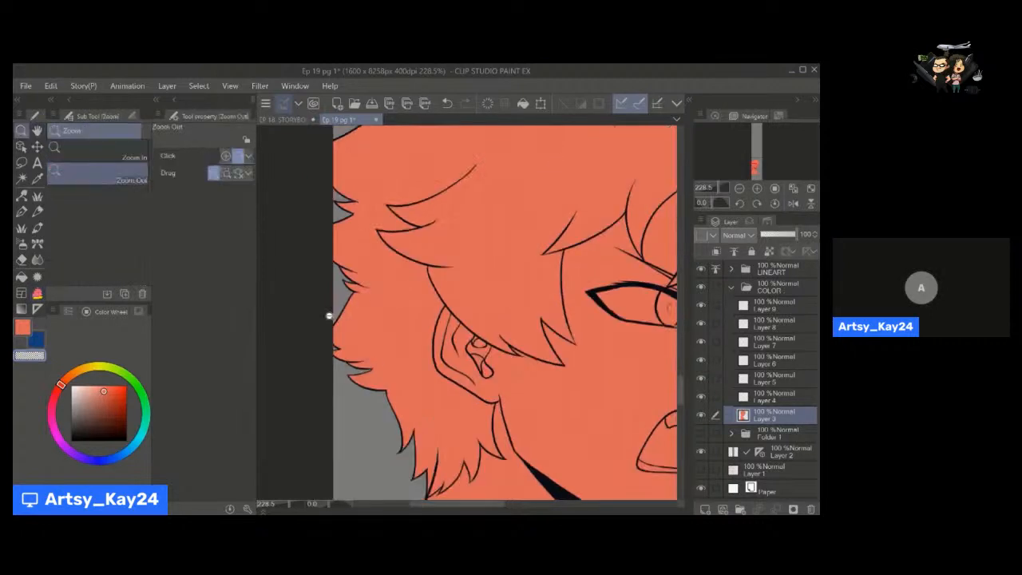
left_click_drag(328, 314, 374, 318)
key("space")
left_click_drag(469, 495, 433, 412)
left_click(731, 270)
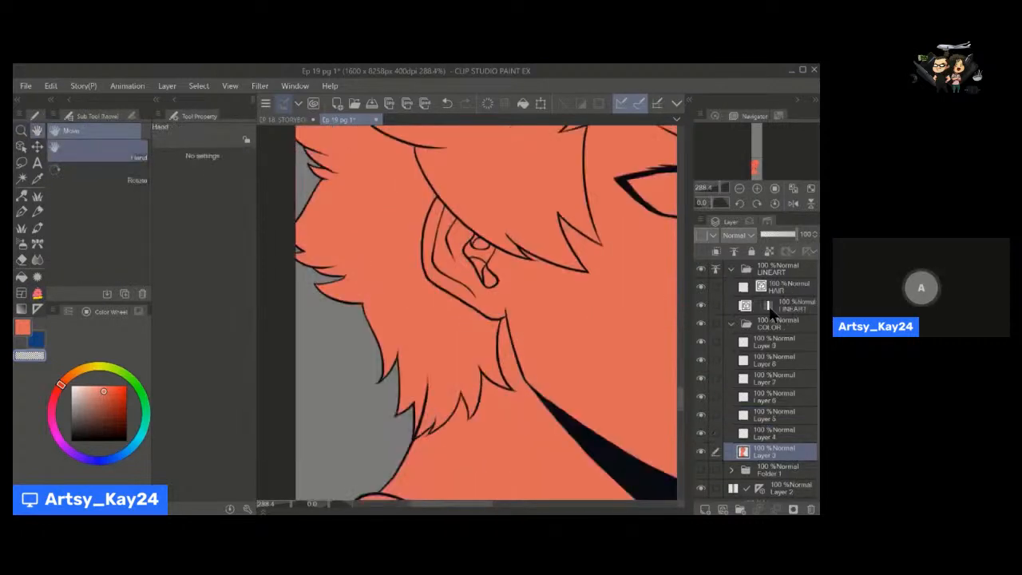
left_click(751, 308)
key("e")
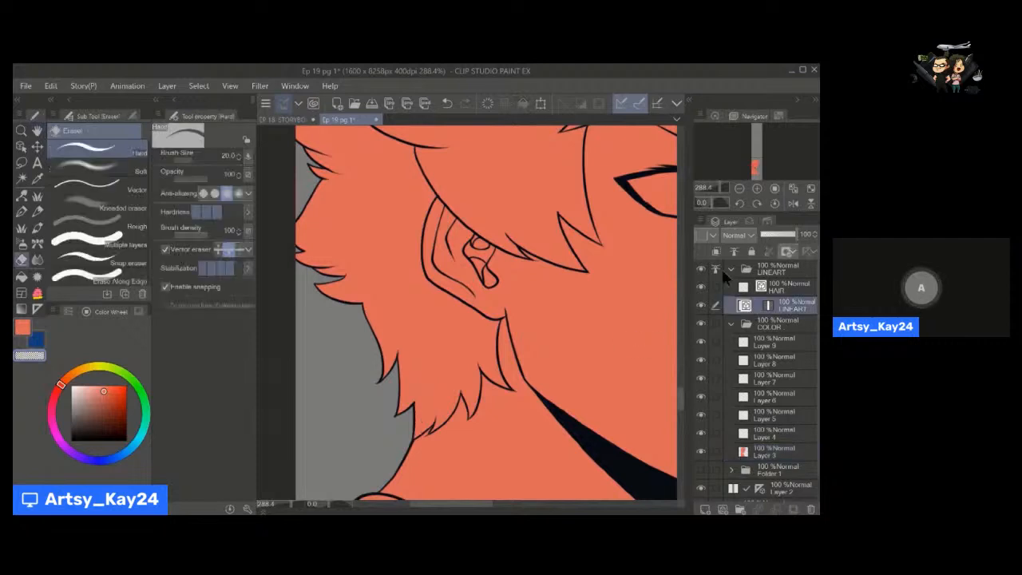
left_click(731, 270)
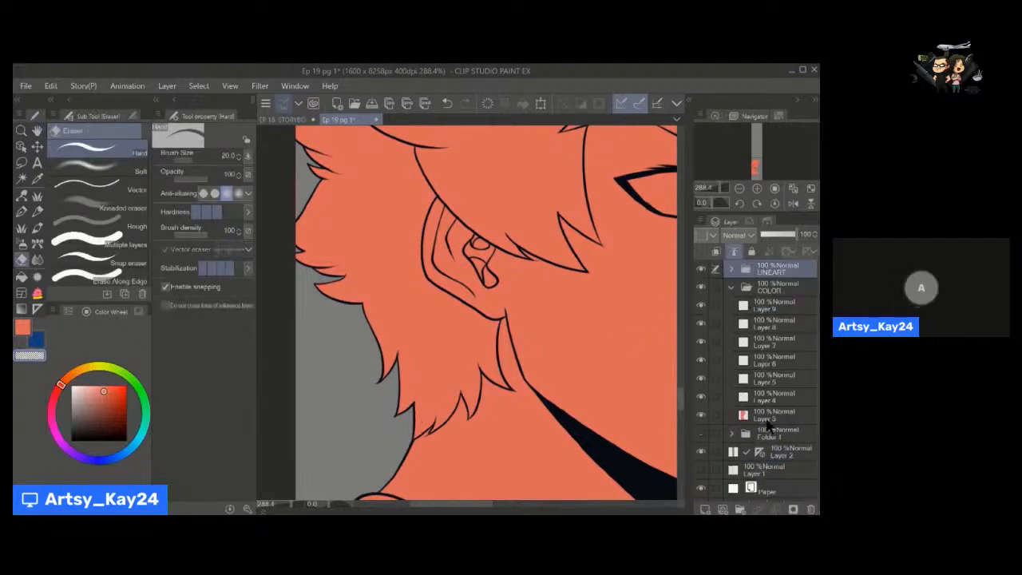
left_click(768, 415)
Check the silhouette fill around the outer hair spikes with the transparent gap-closing lasso fill, clearing any stray colour between them.
key("space")
left_click_drag(345, 255, 365, 335)
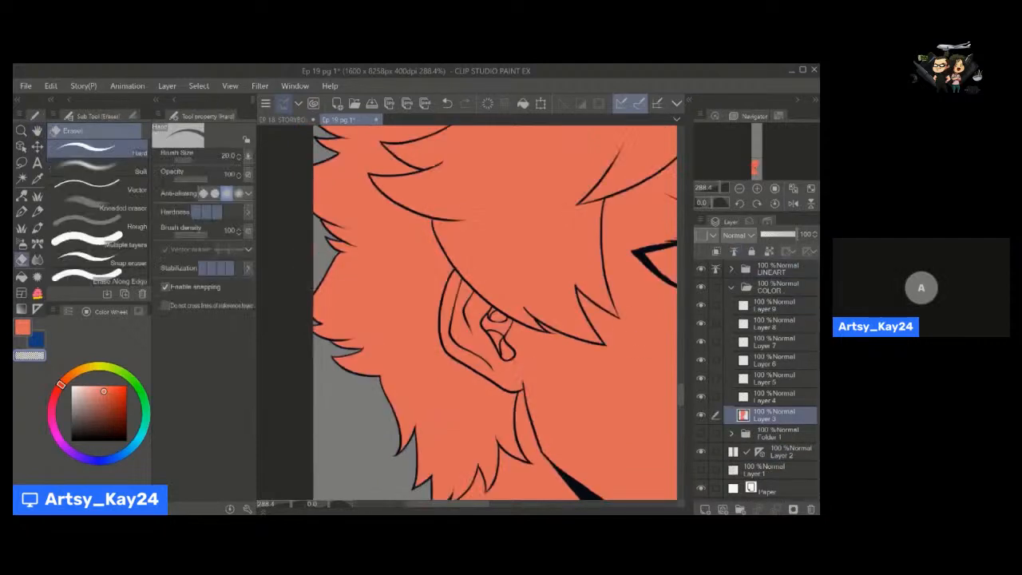
key("space")
left_click_drag(319, 227, 336, 342)
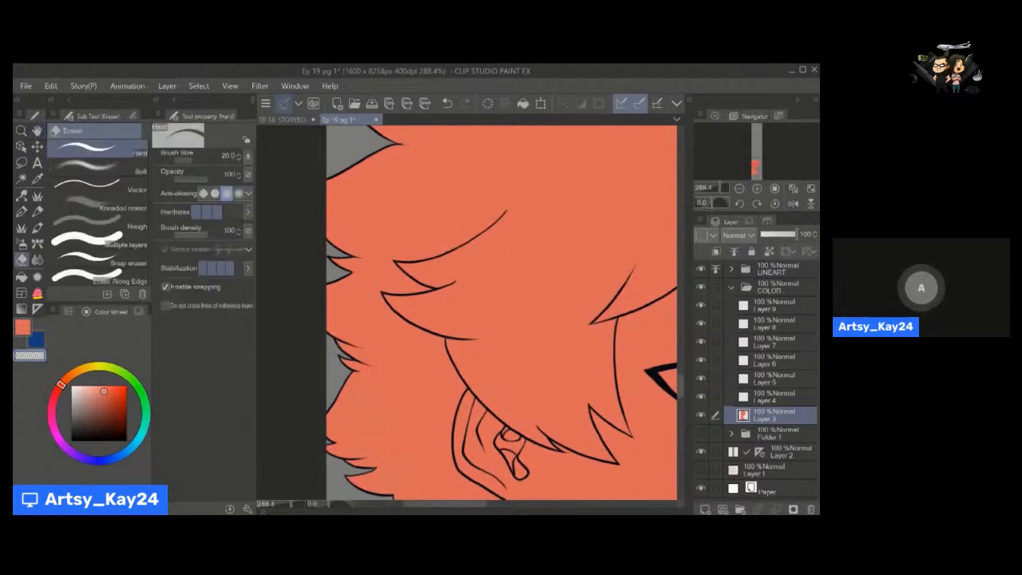
key("u")
key("space")
left_click_drag(409, 134, 372, 329)
left_click_drag(461, 280, 359, 326)
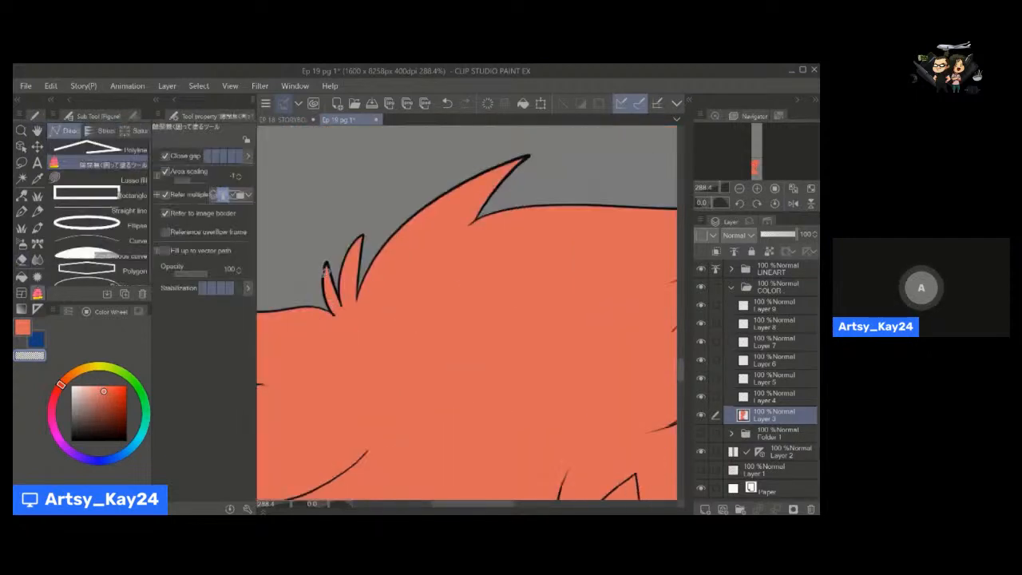
key("space")
mouse_move(402, 285)
left_mouse_down()
mouse_move(496, 325)
mouse_move(383, 279)
left_mouse_up()
key("space")
left_click_drag(522, 317, 390, 222)
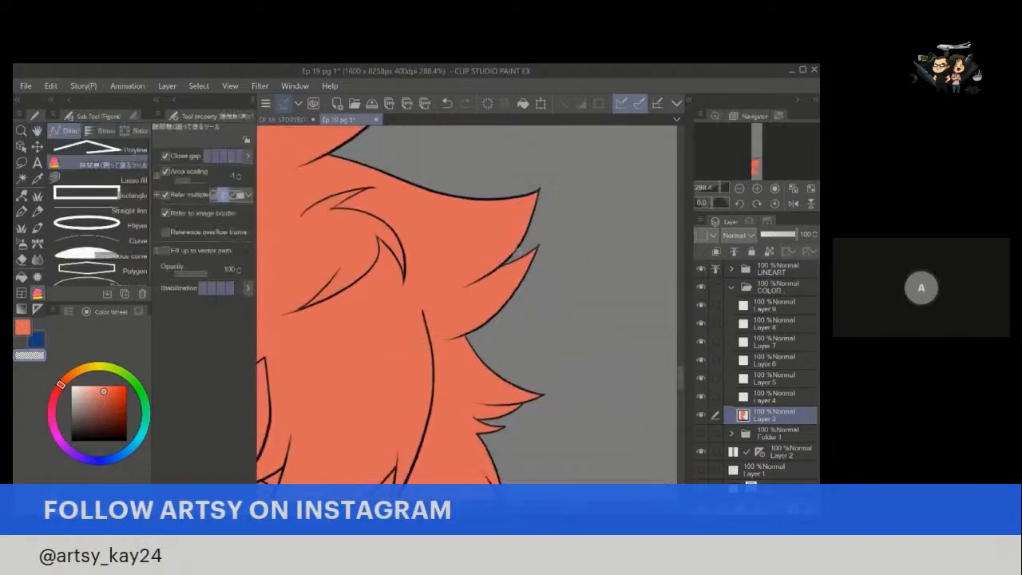
key("space")
left_click_drag(501, 336, 484, 214)
left_click_drag(487, 296, 493, 265)
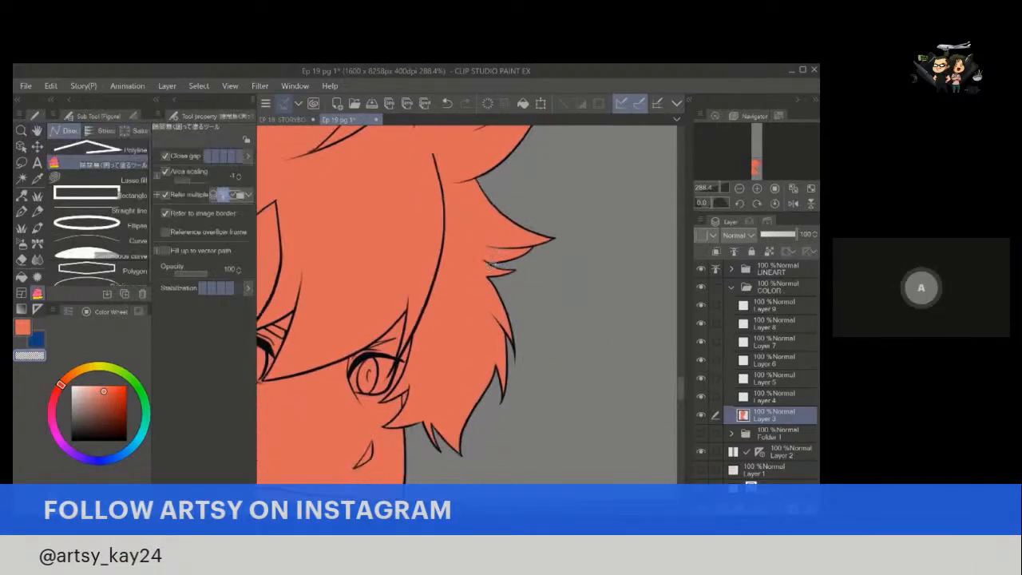
Examine the silhouette fill around the front hair tips, jaw, neck and shoulder, and across the whole figure.
key("space")
left_click_drag(500, 336, 522, 250)
key("space")
key("space")
left_click_drag(433, 281, 472, 261)
key("space")
left_click_drag(469, 328, 477, 296)
key("alt+space")
key("space")
left_click_drag(431, 385, 540, 206)
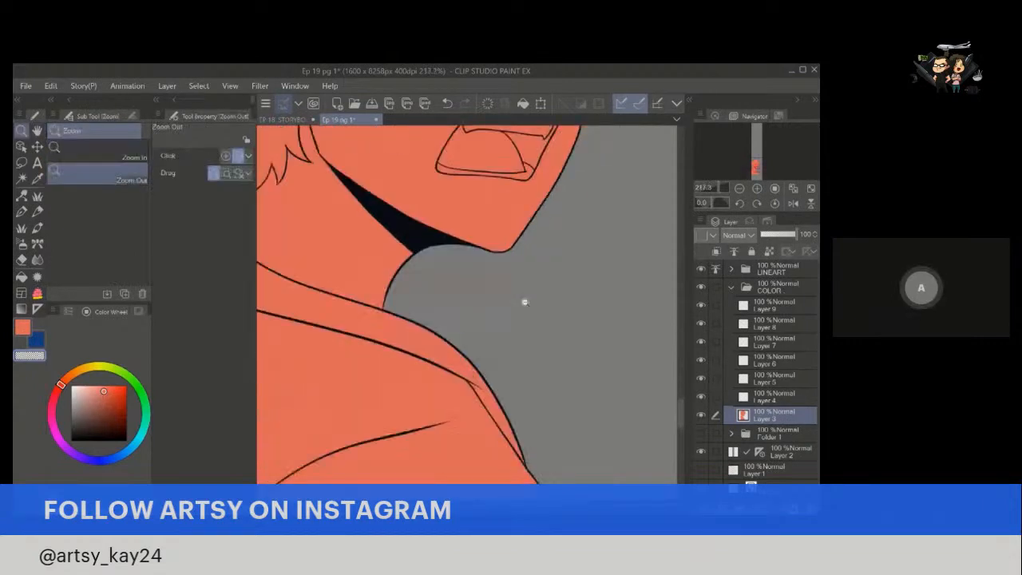
left_click(524, 302)
left_click(461, 267)
left_click(482, 283)
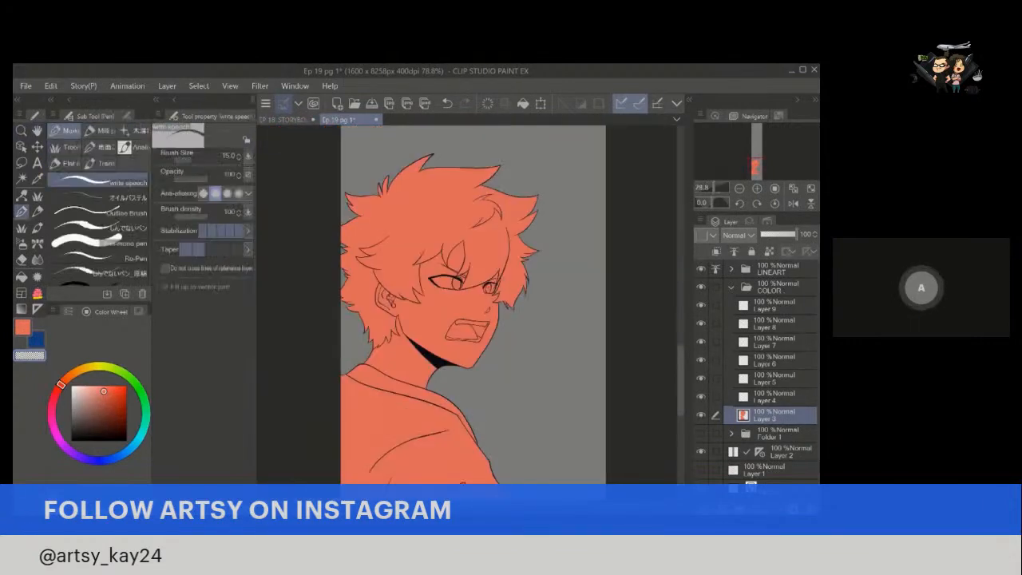
key("space")
left_click_drag(481, 380, 468, 347)
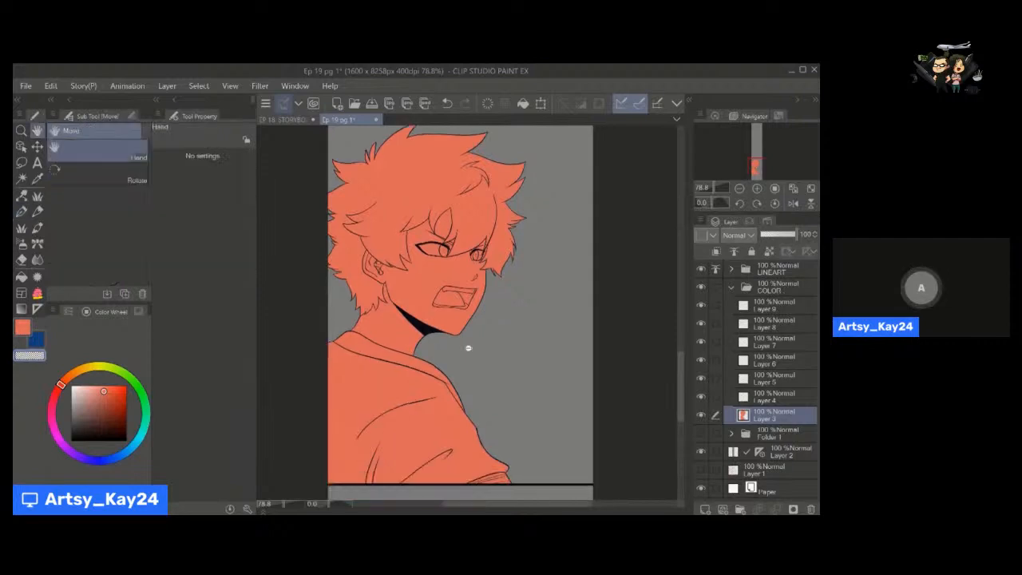
key("alt+space")
left_click(467, 353)
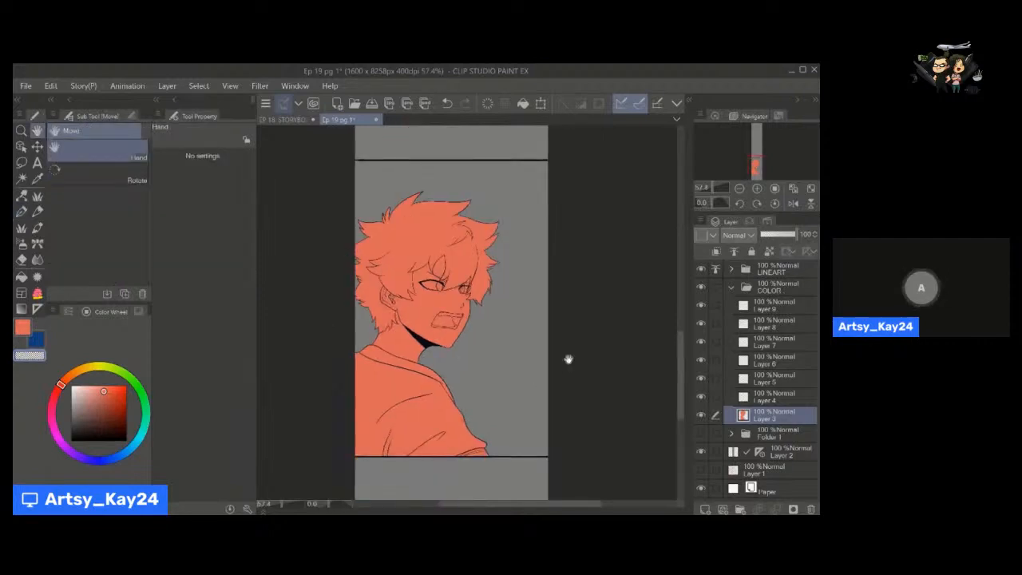
Rename the silhouette fill layer, Layer 3, as BASE.
double_click(767, 417)
type("BASE")
key("Return")
Clip Layers 4 through 9 to the BASE layer below and make only Layer 4 active.
left_click(772, 399)
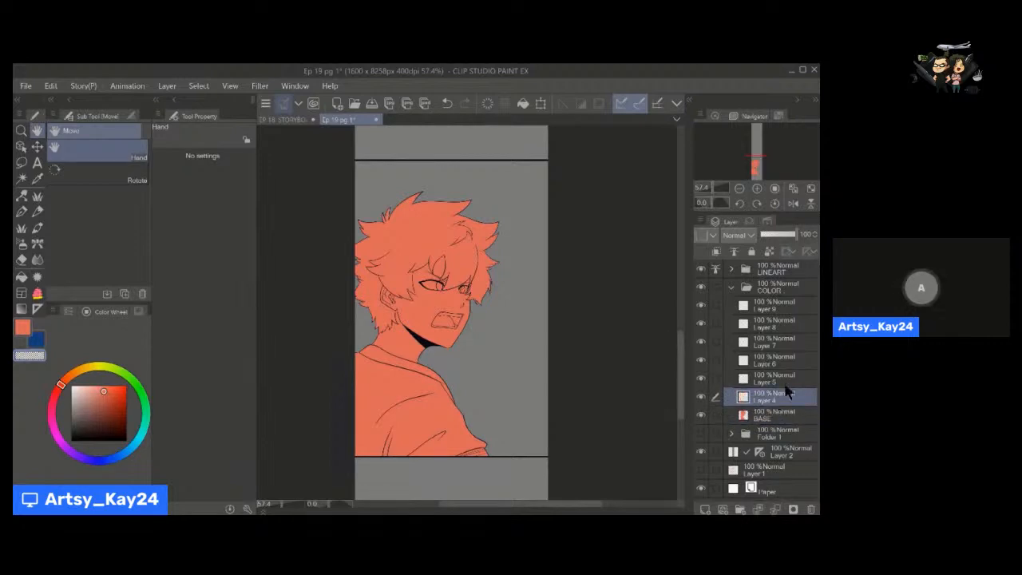
left_click_drag(485, 348, 494, 367)
key("ctrl+space")
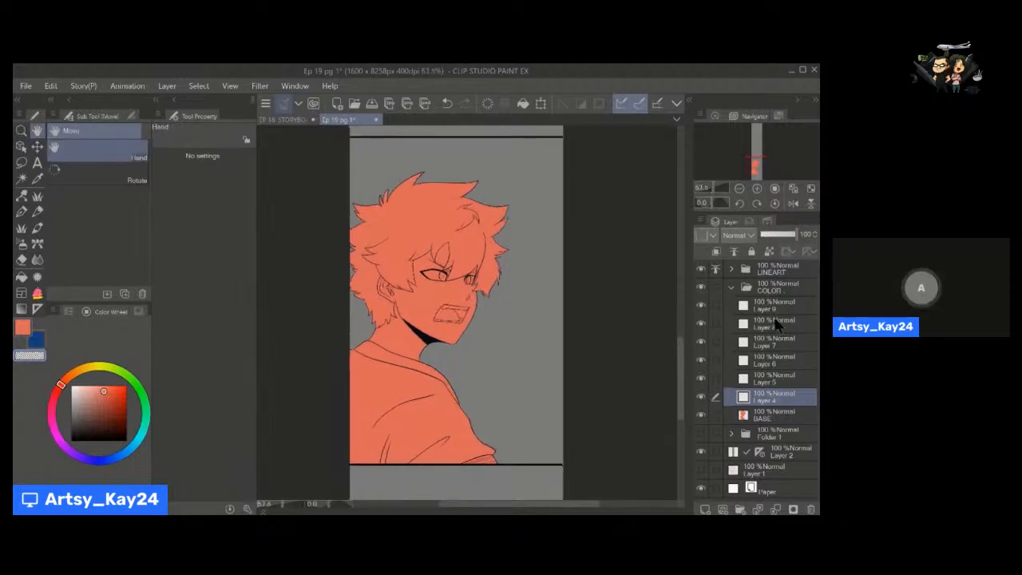
left_click(772, 313, "shift")
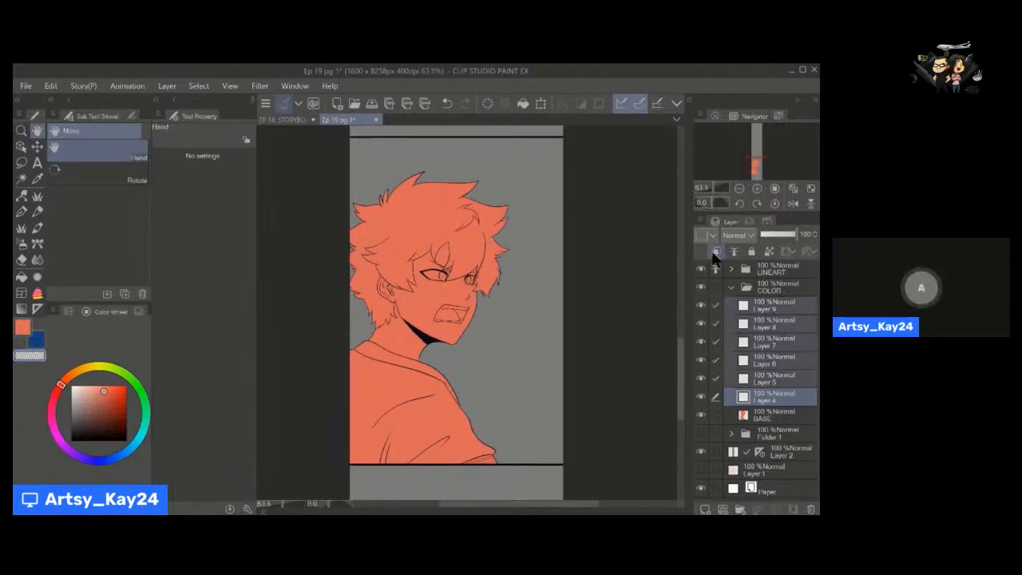
left_click(717, 254)
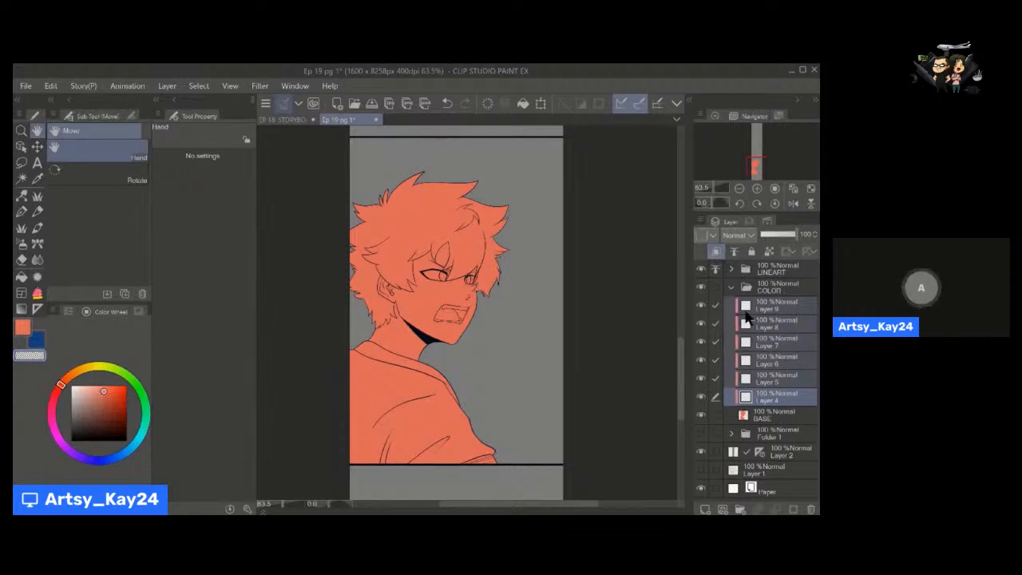
left_click(773, 400)
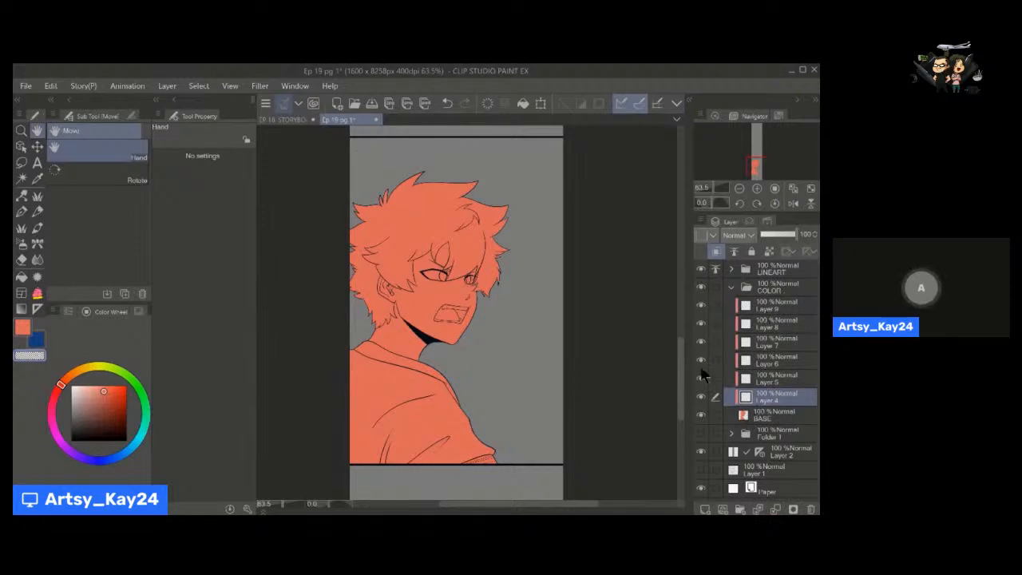
Load the Ren (wolf kid) colour set and pick its light peach skin tone as the drawing colour.
key("u")
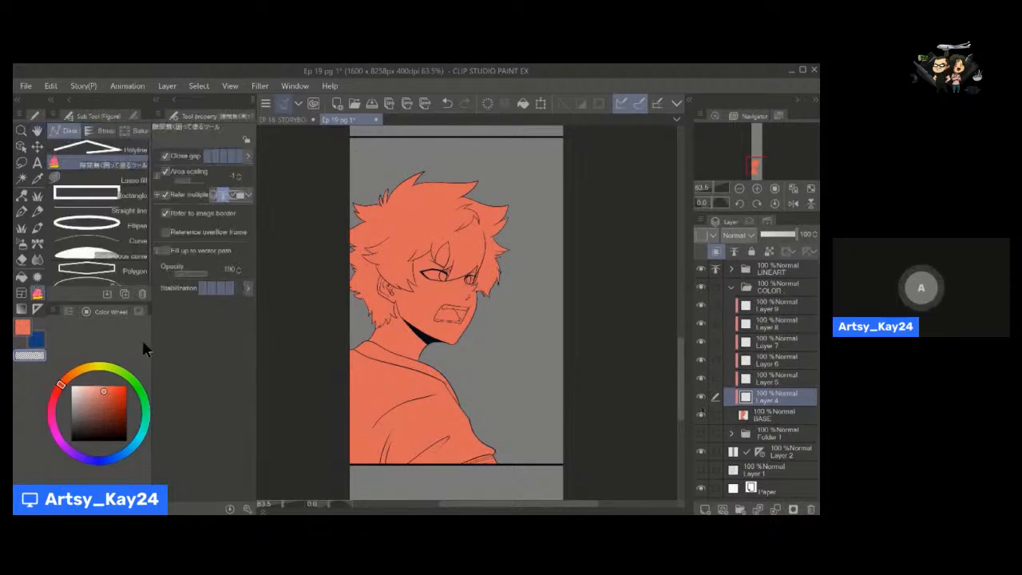
left_click(779, 116)
left_click(739, 130)
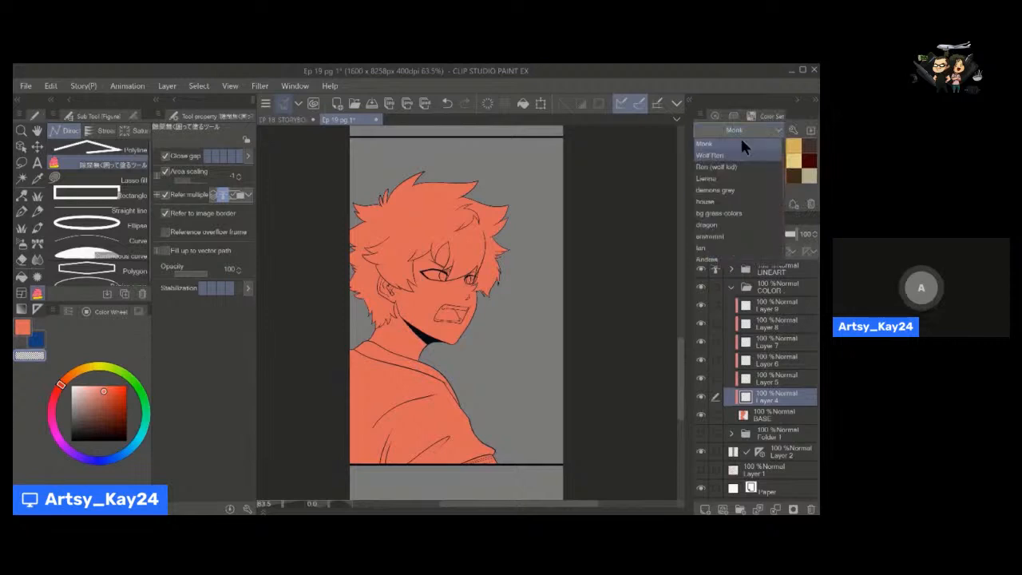
left_click(731, 166)
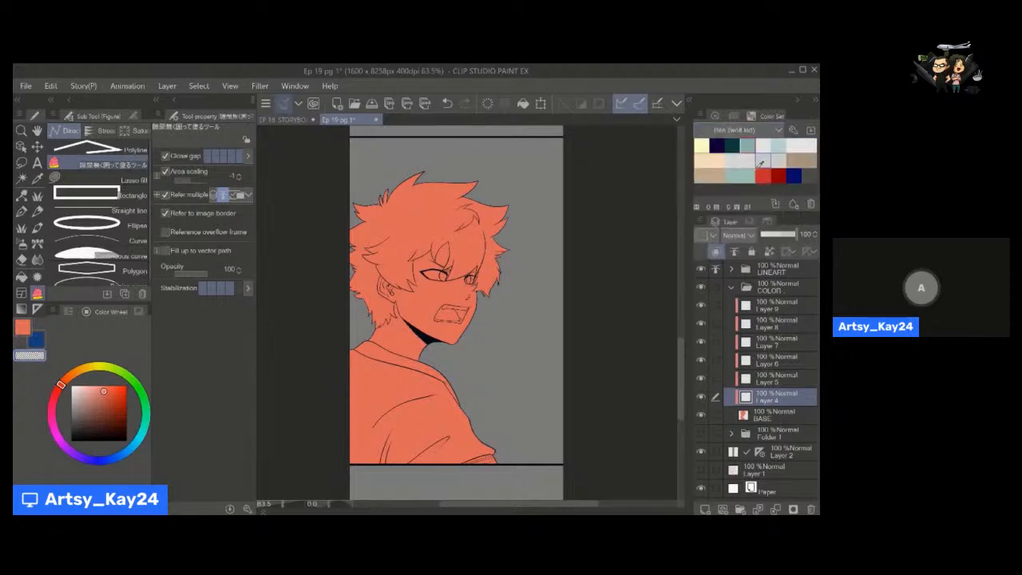
left_click(718, 160)
key("h")
left_click_drag(470, 377, 445, 383)
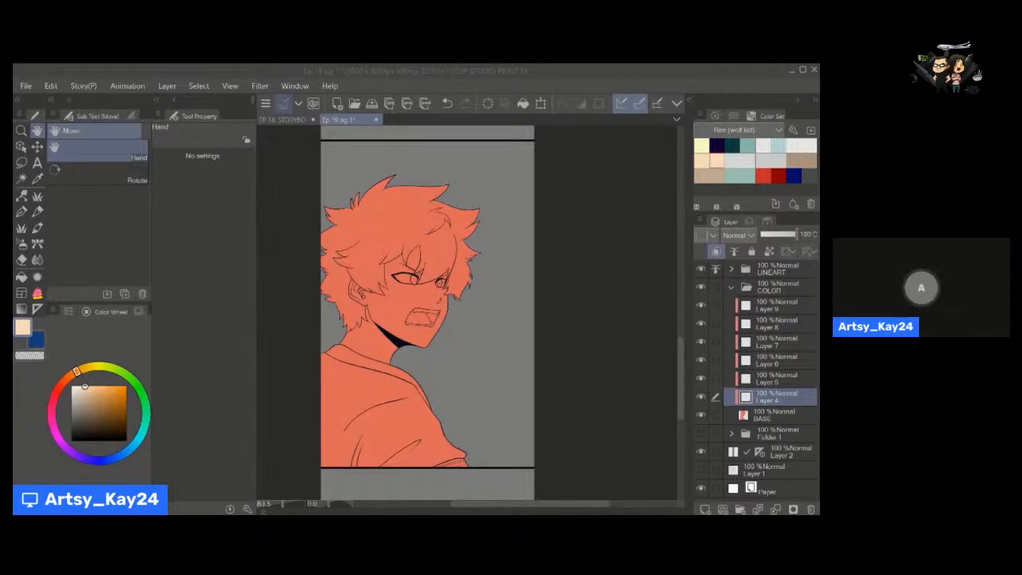
left_click(330, 490)
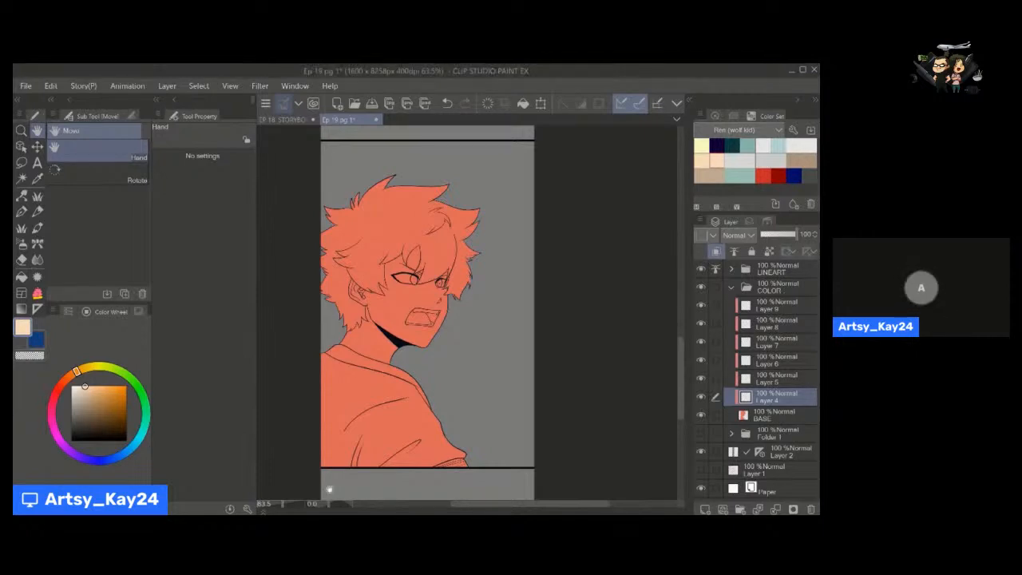
Hide the BASE layer, unclip Layer 4 and auto-select the empty background around the figure, referring to the editing layer only.
left_click(701, 414)
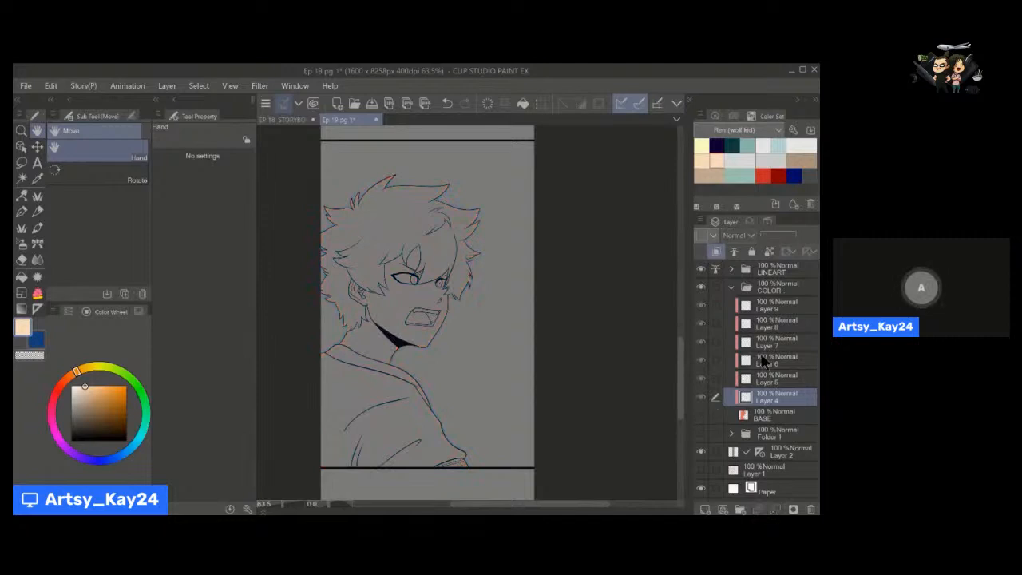
left_click_drag(501, 354, 489, 357)
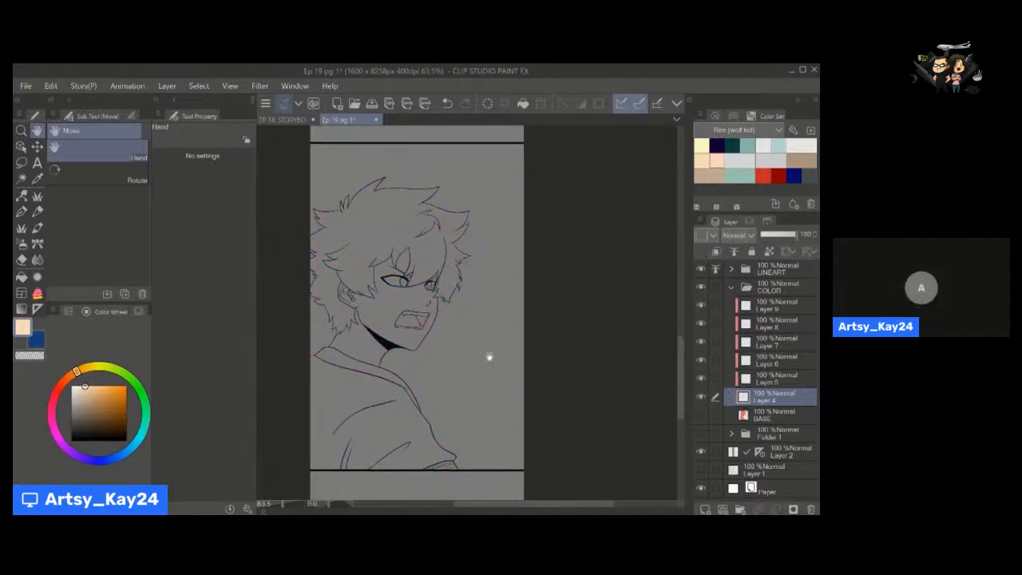
key("w")
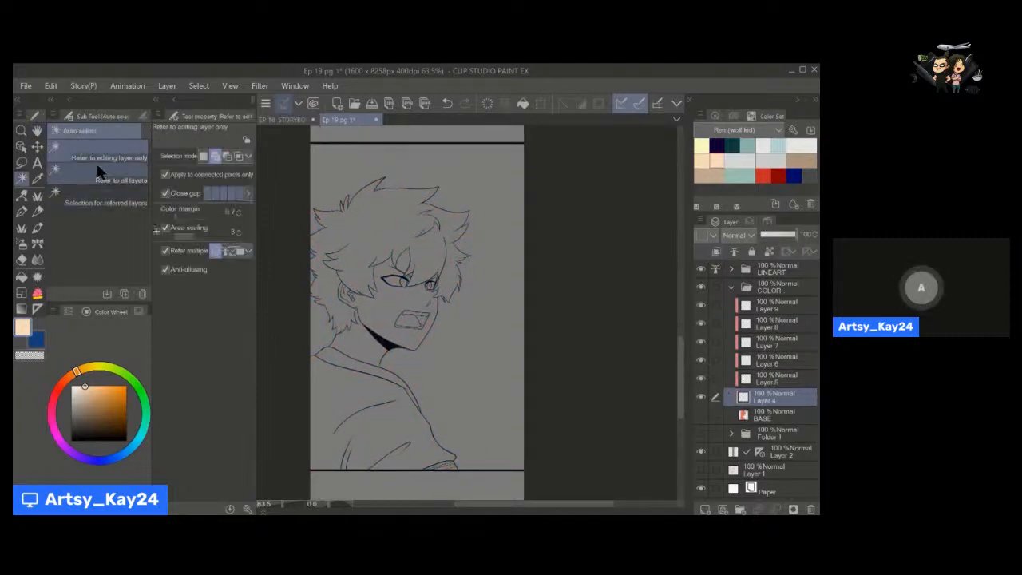
key("space")
left_click_drag(428, 377, 425, 368)
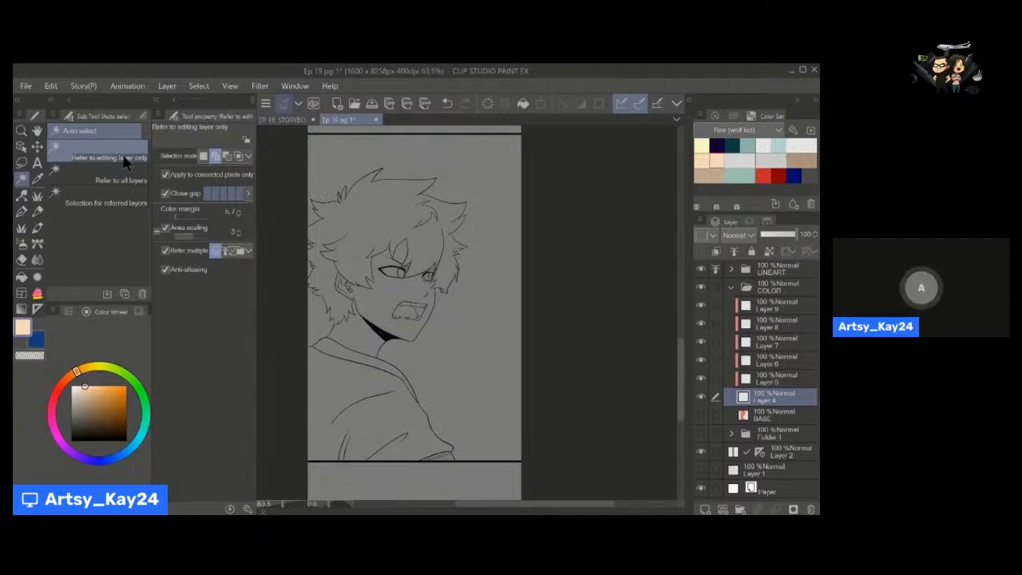
left_click(515, 315)
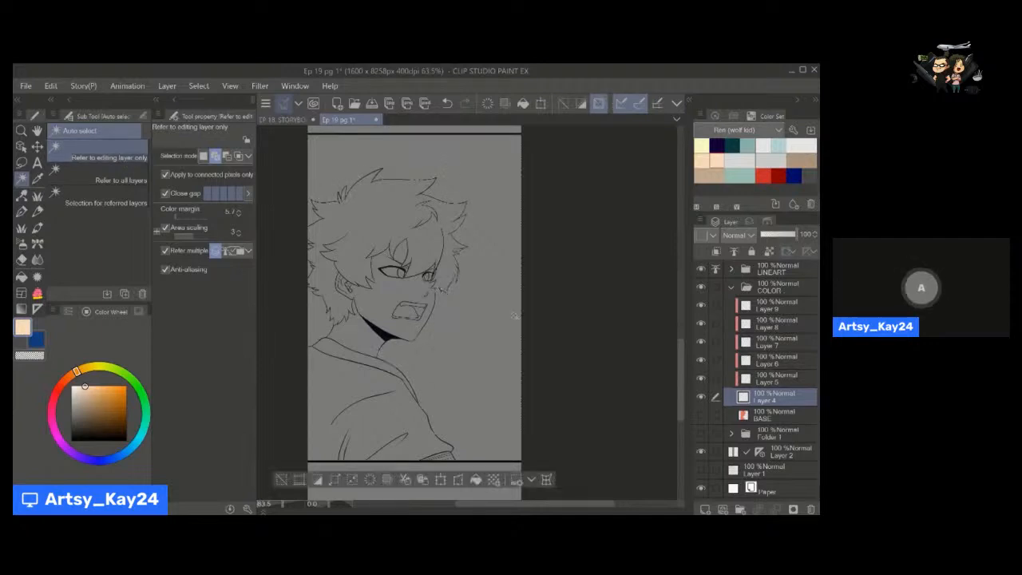
Add the enclosed background gaps beside the hair spikes and the area below the panel to the selection.
key("space")
left_click_drag(312, 266, 332, 293)
key("alt+space")
key("space")
left_click_drag(320, 299, 321, 288)
key("space")
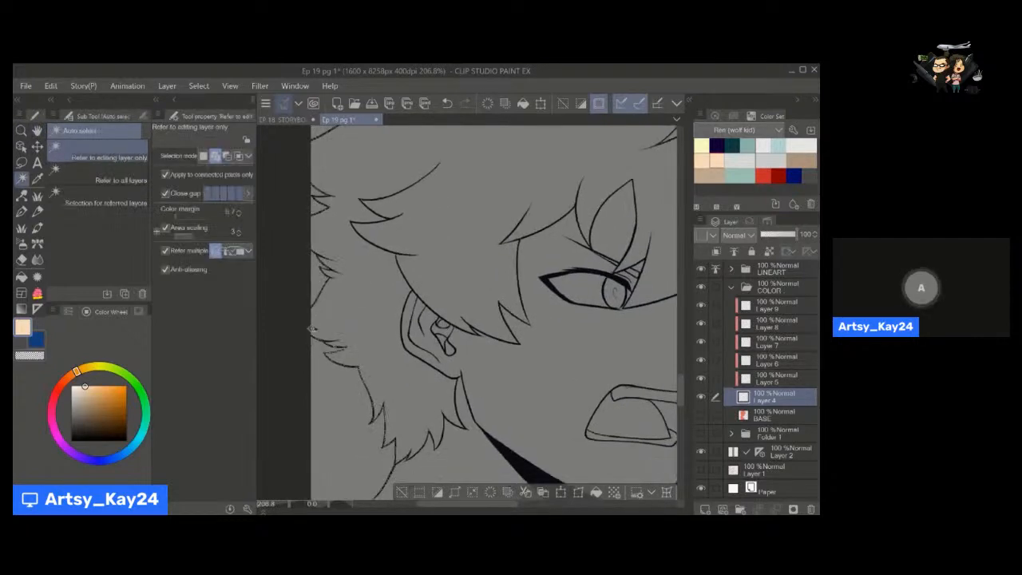
key("space")
left_click_drag(352, 396, 324, 227)
key("alt+space")
left_click_drag(368, 293, 347, 183)
key("space")
left_click(417, 293)
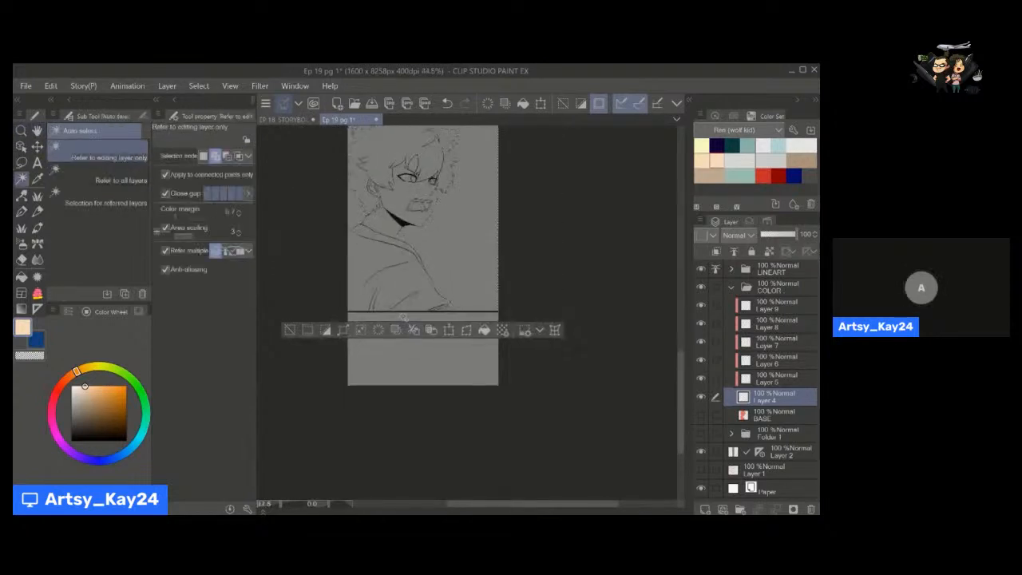
scroll(402, 317, "up", 5)
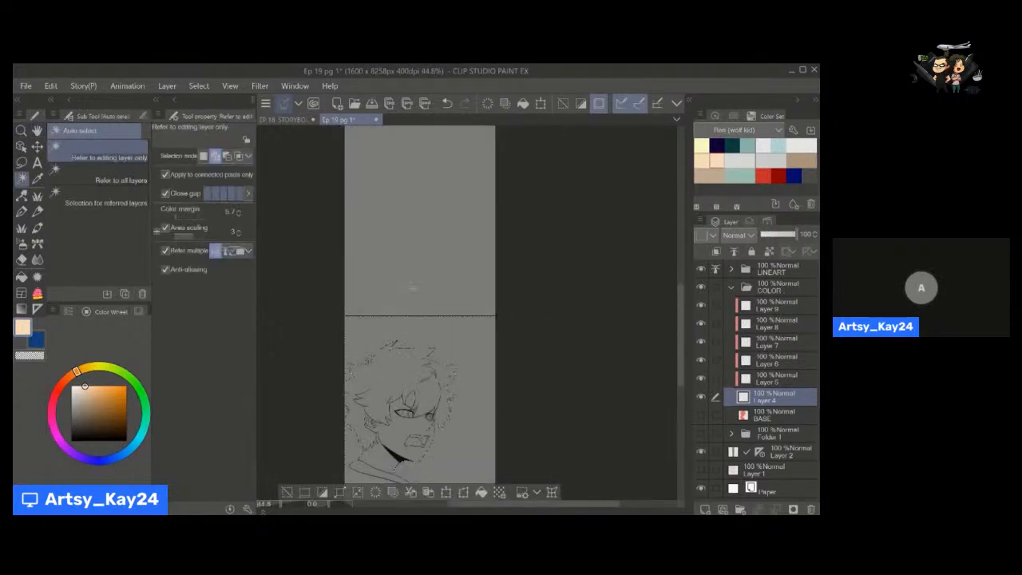
scroll(410, 286, "down", 3)
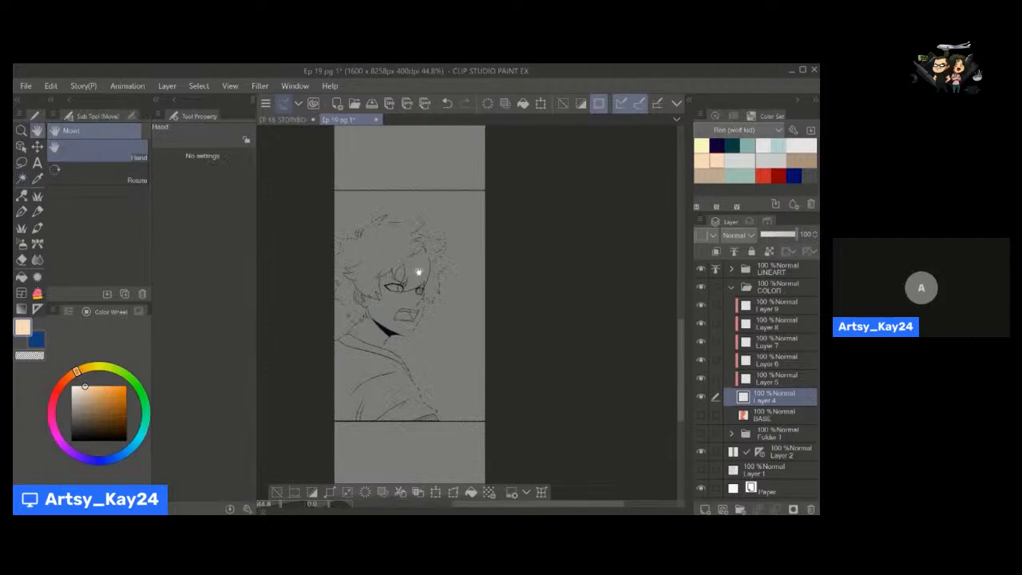
Invert the selection to the figure and fill it with bright orange on Layer 4, clearing the selection.
key("m")
key("space")
left_click_drag(348, 479, 347, 463)
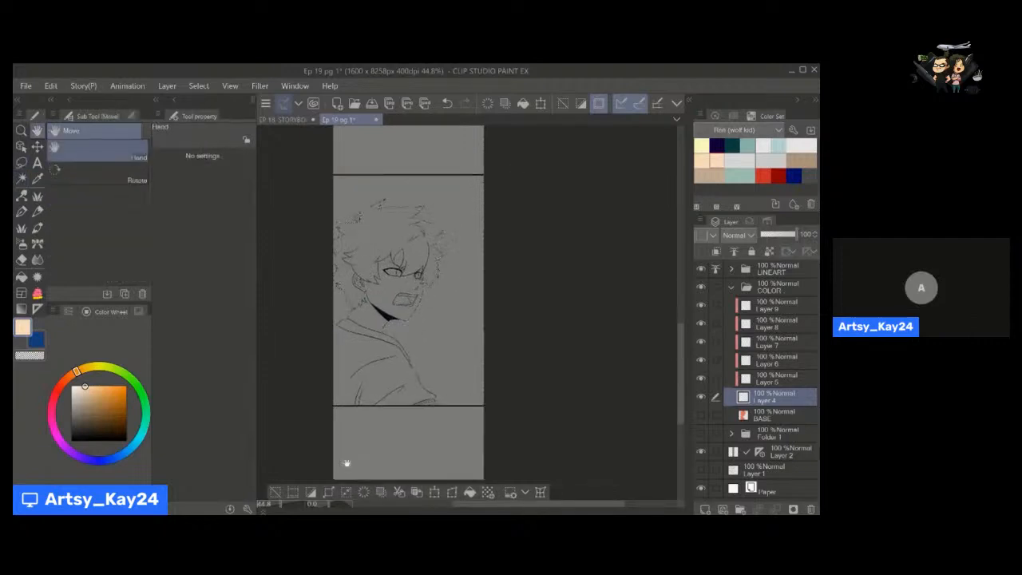
left_click(311, 493)
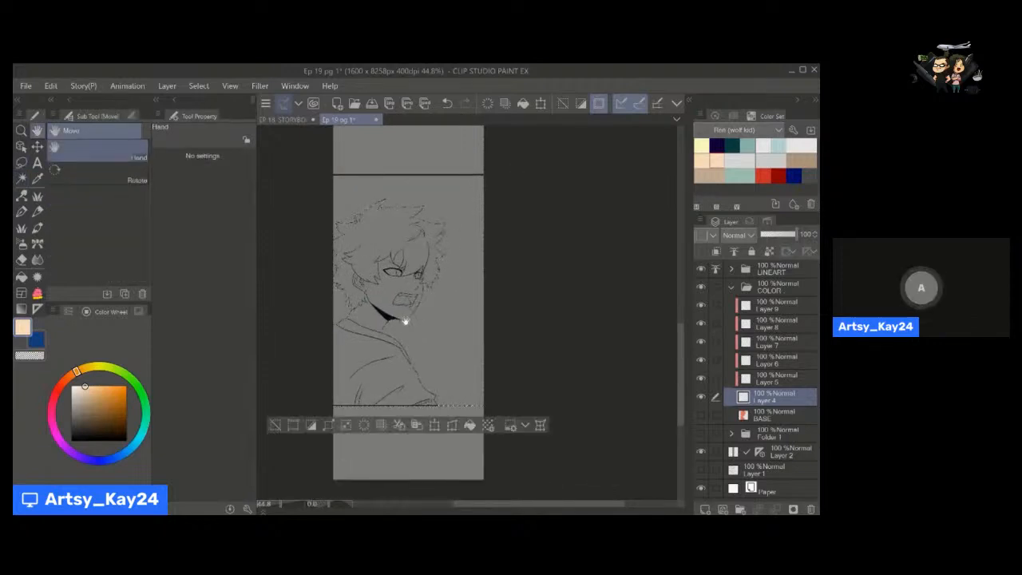
left_click(113, 387)
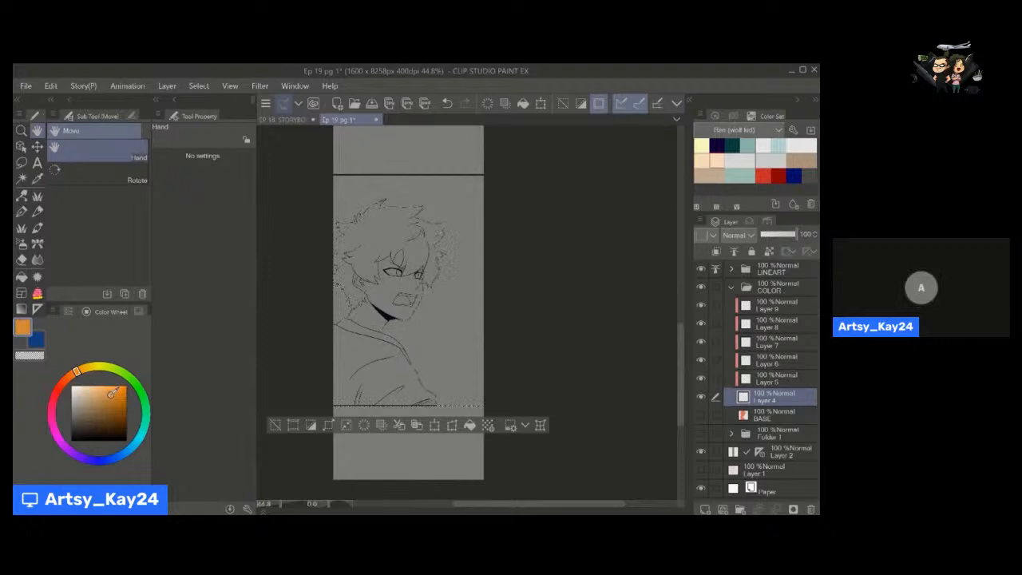
left_click(470, 424)
key("ctrl+d")
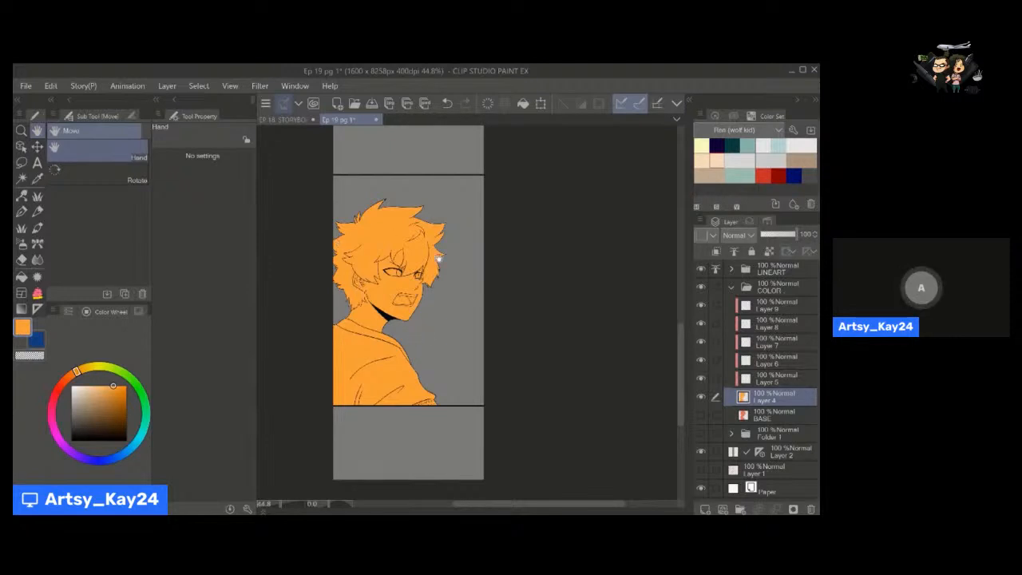
Examine the orange silhouette fill on Layer 4 around the hair spikes, face, neck and shoulder.
key("alt+space")
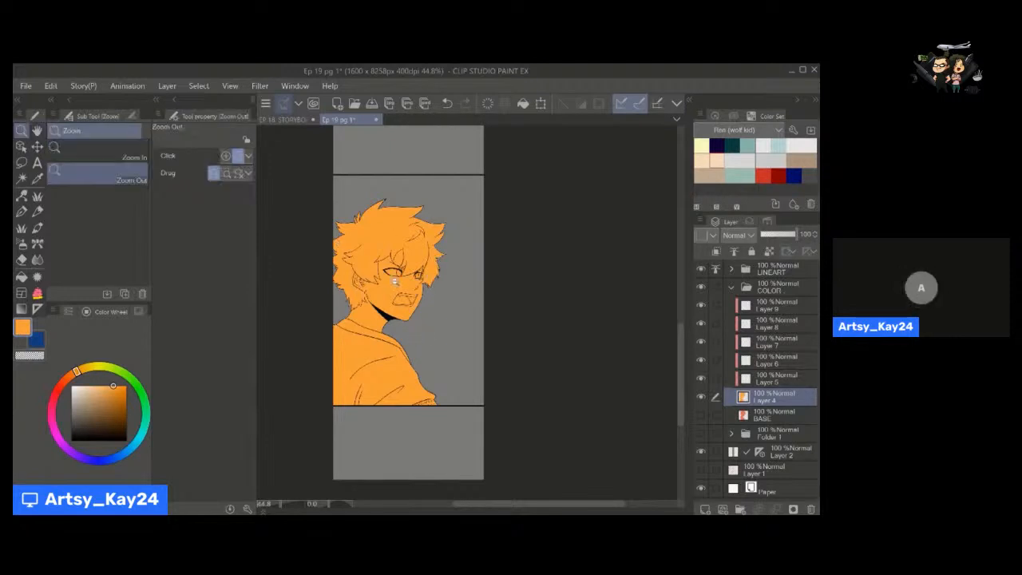
left_click_drag(395, 281, 406, 320)
key("space")
key("alt+space")
left_click_drag(319, 243, 336, 245)
key("space")
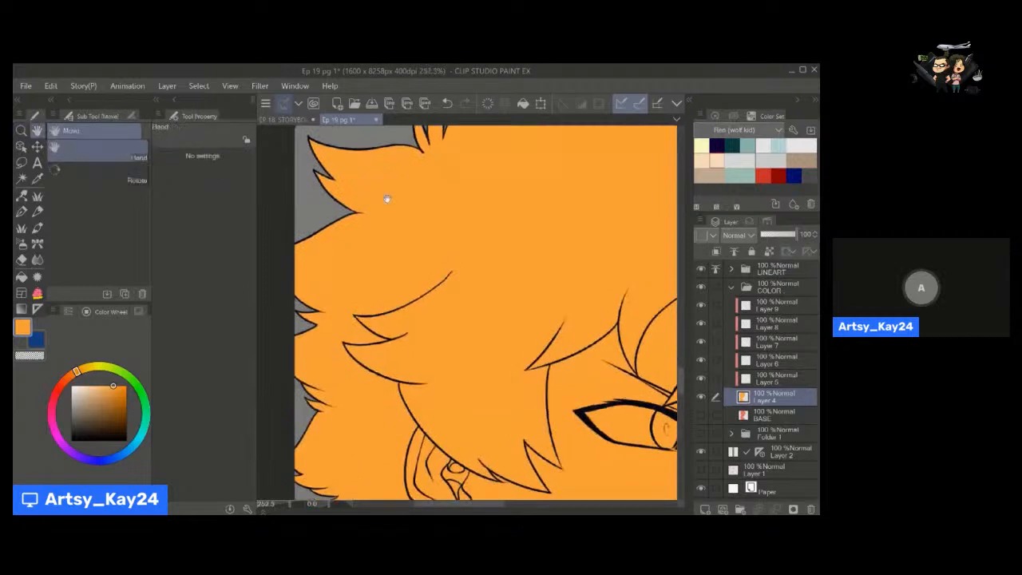
left_click_drag(386, 199, 379, 309)
key("e")
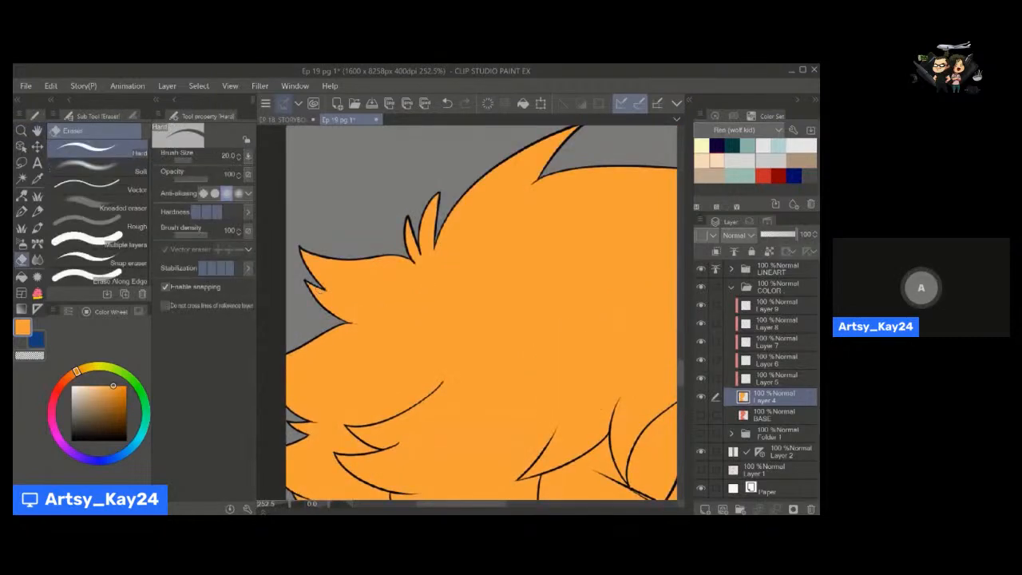
key("[")
key("[")
key("[")
key("[")
key("[")
key("space")
mouse_move(422, 315)
left_mouse_down()
mouse_move(413, 266)
mouse_move(390, 271)
left_mouse_up()
key("ctrl+space")
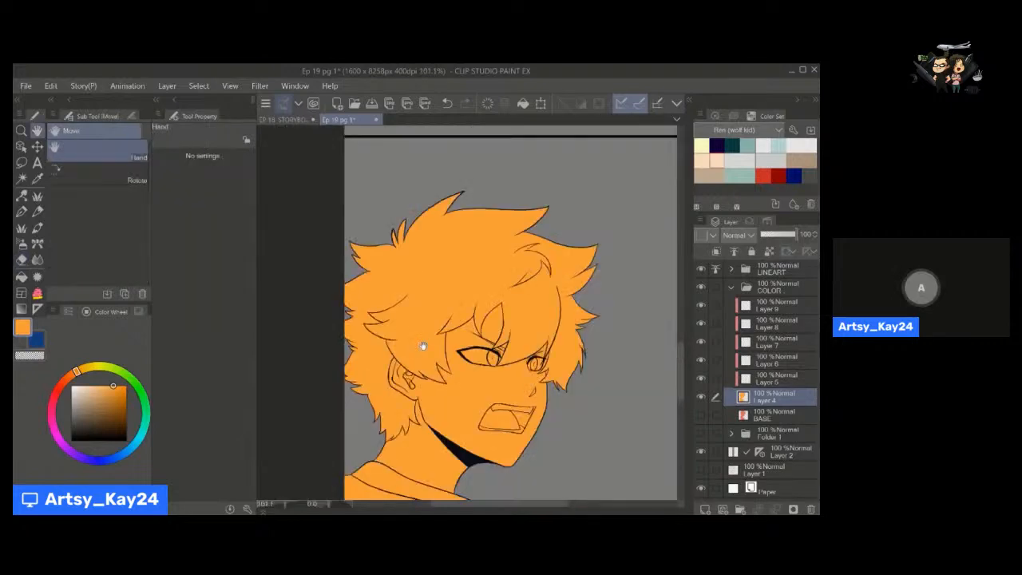
left_click_drag(436, 413, 409, 312)
key("alt+space")
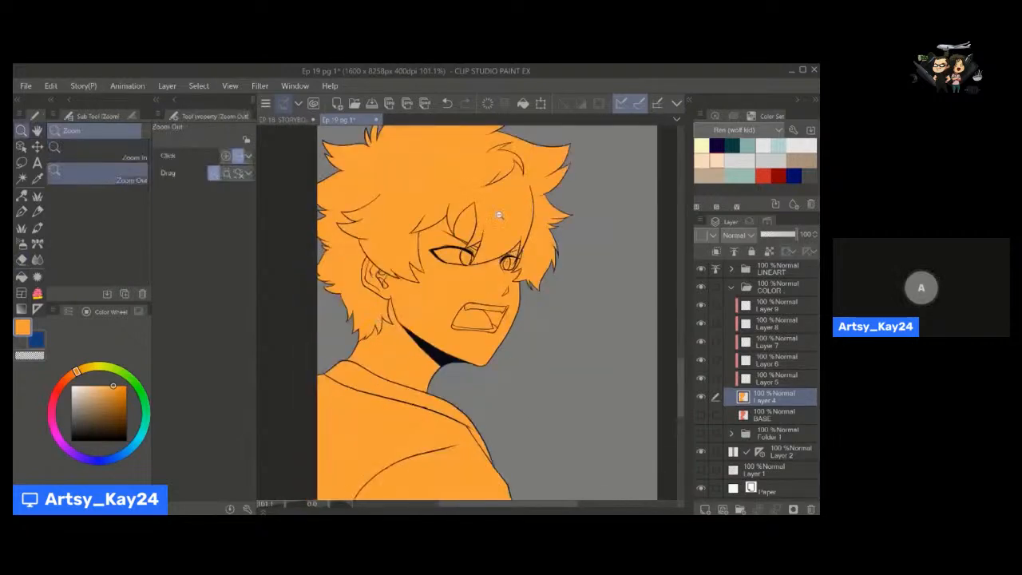
Undo the orange fill and the unclipping of Layer 4, and make the BASE layer visible again.
left_click(487, 103)
left_click(717, 252)
key("space")
left_click_drag(494, 377, 464, 366)
key("alt+space")
key("ctrl+space")
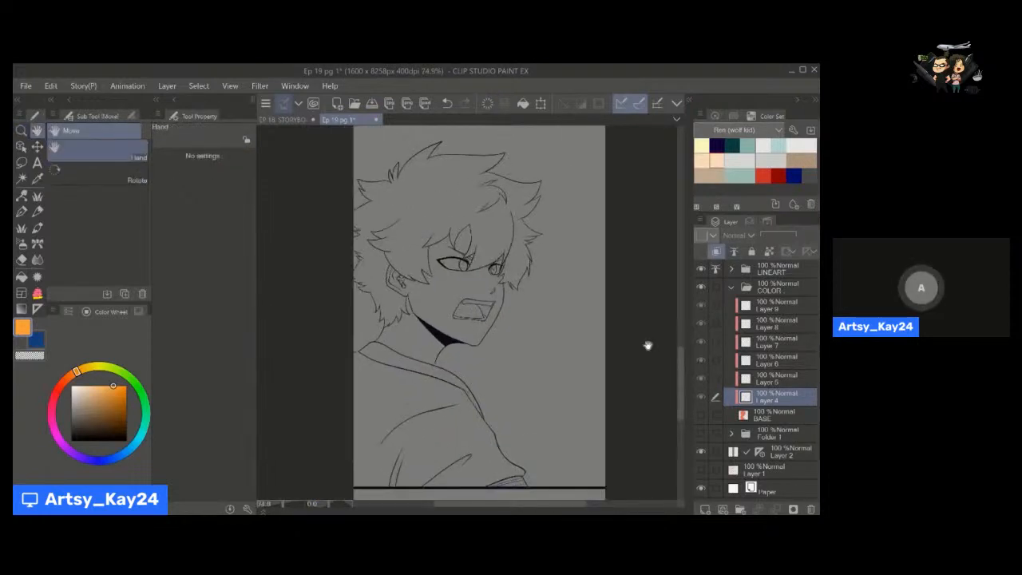
left_click(701, 415)
scroll(512, 370, "down", 2)
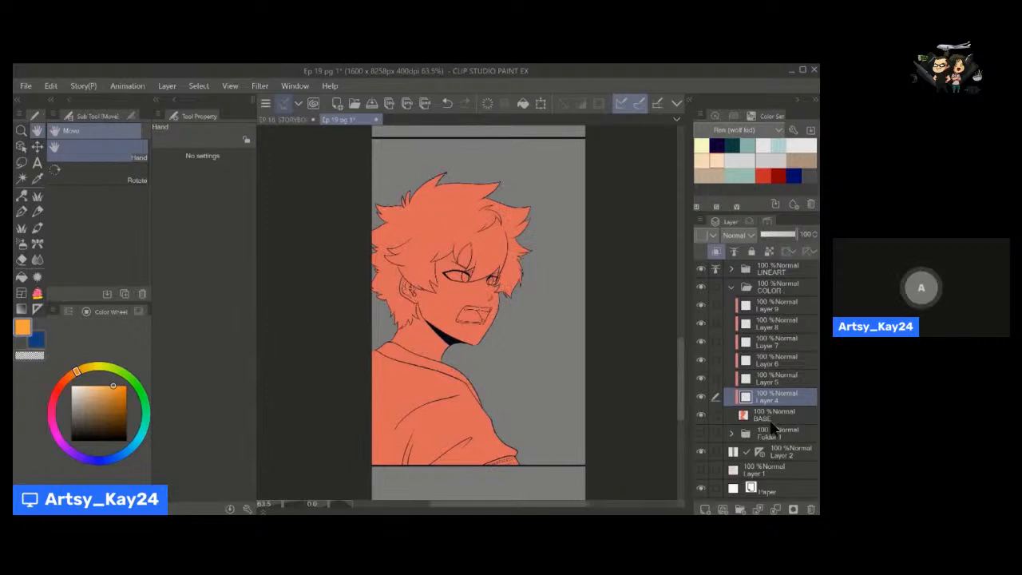
left_click(763, 312)
left_click(765, 397)
left_click(763, 306, "shift")
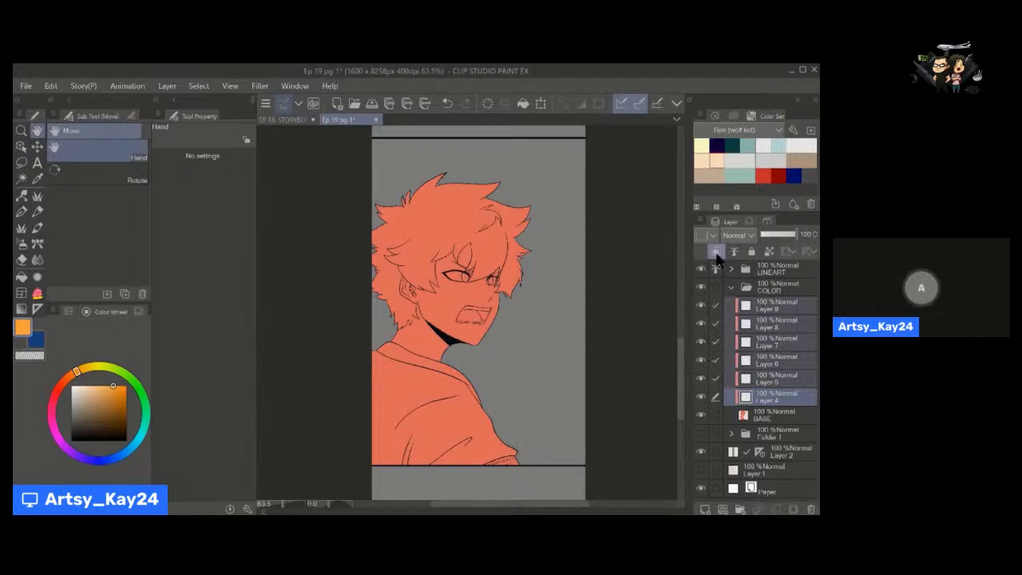
Fill the face, neck and lower hair area with the light peach skin tone on Layer 4 using Lasso fill.
left_click(763, 402)
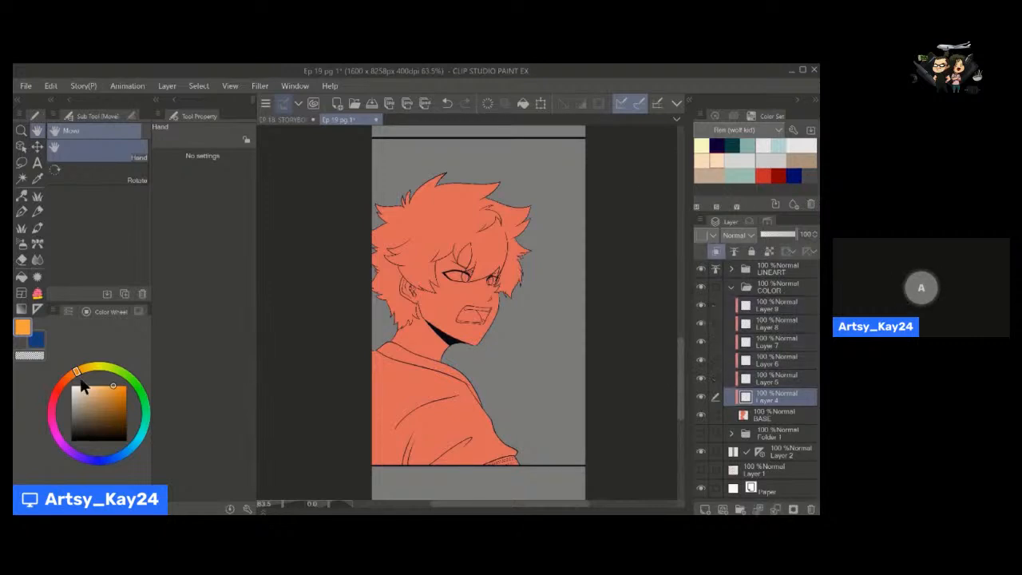
left_click(717, 161)
key("u")
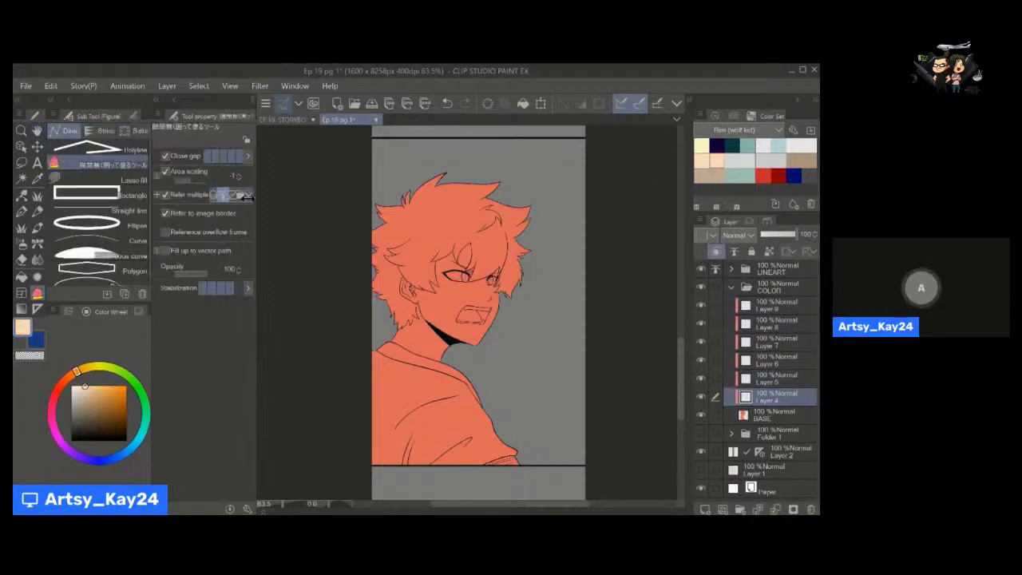
left_click(120, 179)
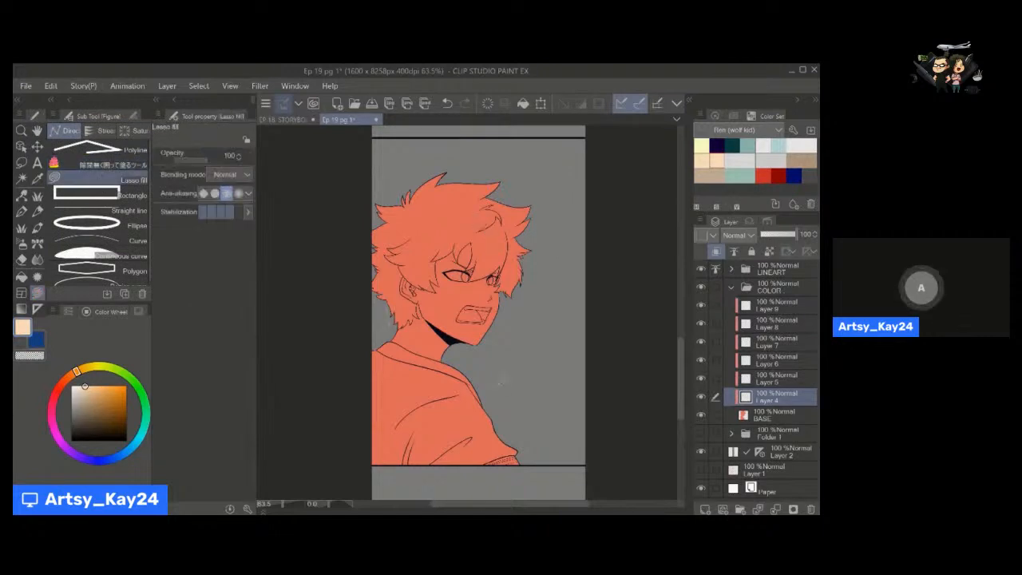
left_click_drag(501, 383, 541, 250)
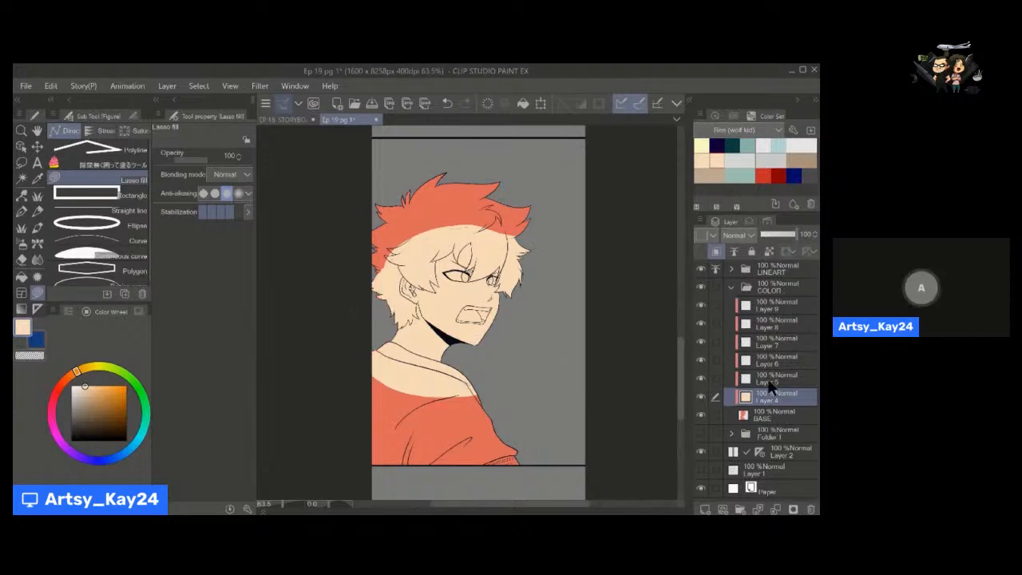
Tint the skin area softly with strong red on Layer 5, using the Soft airbrush at size 800.
left_click(771, 380)
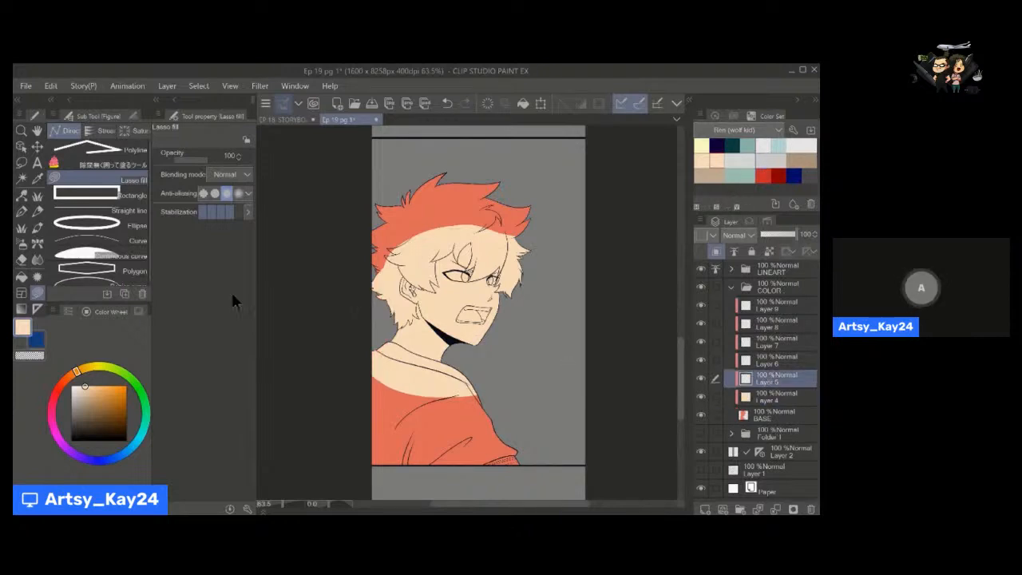
left_click(138, 311)
left_click(87, 312)
left_click(56, 393)
left_click(99, 392)
left_click_drag(107, 392, 118, 398)
key("b")
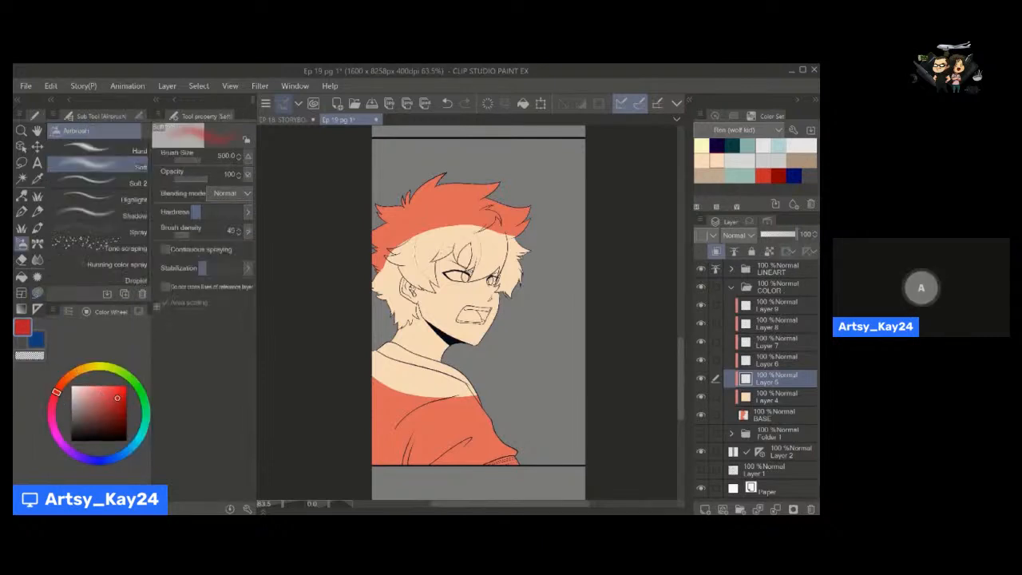
mouse_move(391, 265)
left_mouse_down()
mouse_move(472, 246)
mouse_move(523, 259)
left_mouse_up()
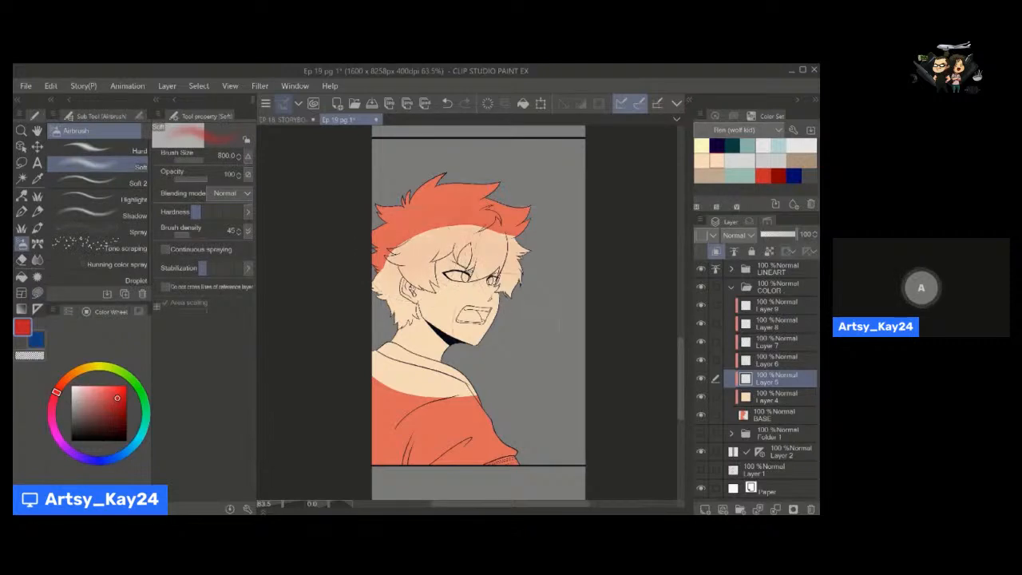
key("space")
left_click_drag(530, 358, 513, 342)
Fill the jacket with a muted grey-blue on Layer 6 using the gap-closing enclose-and-fill tool.
left_click(749, 365)
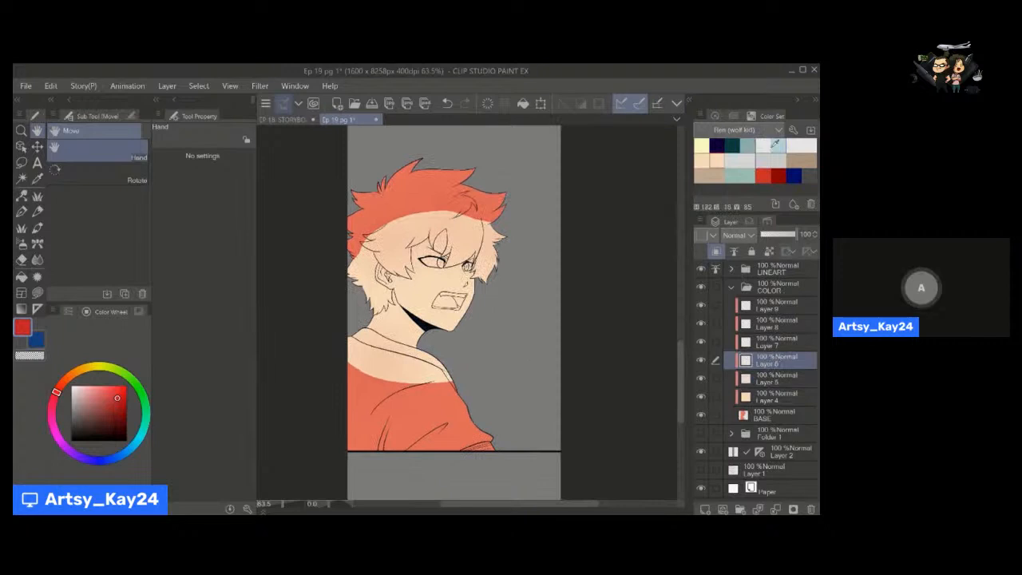
left_click(779, 146)
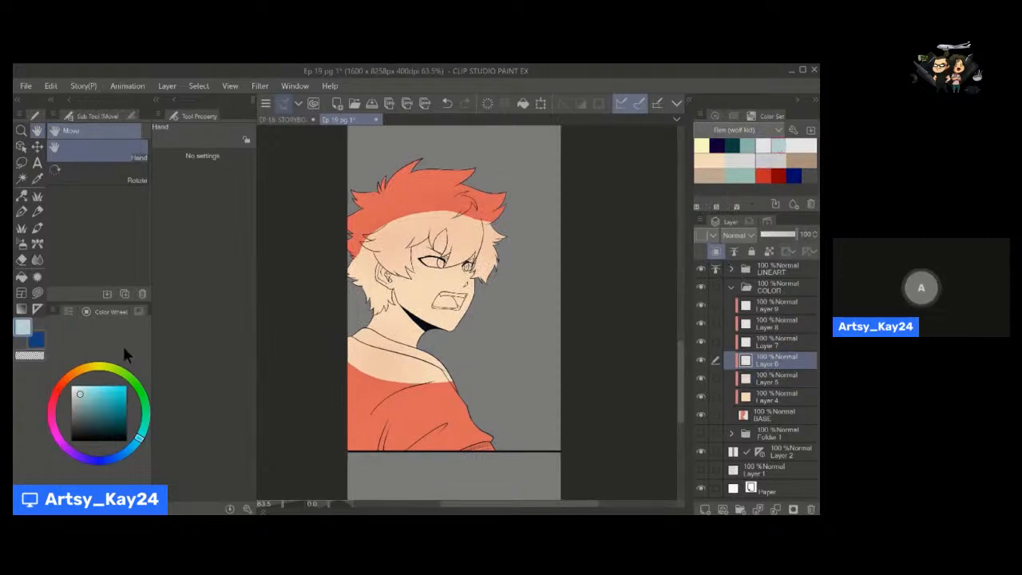
left_click(78, 415)
left_click(131, 449)
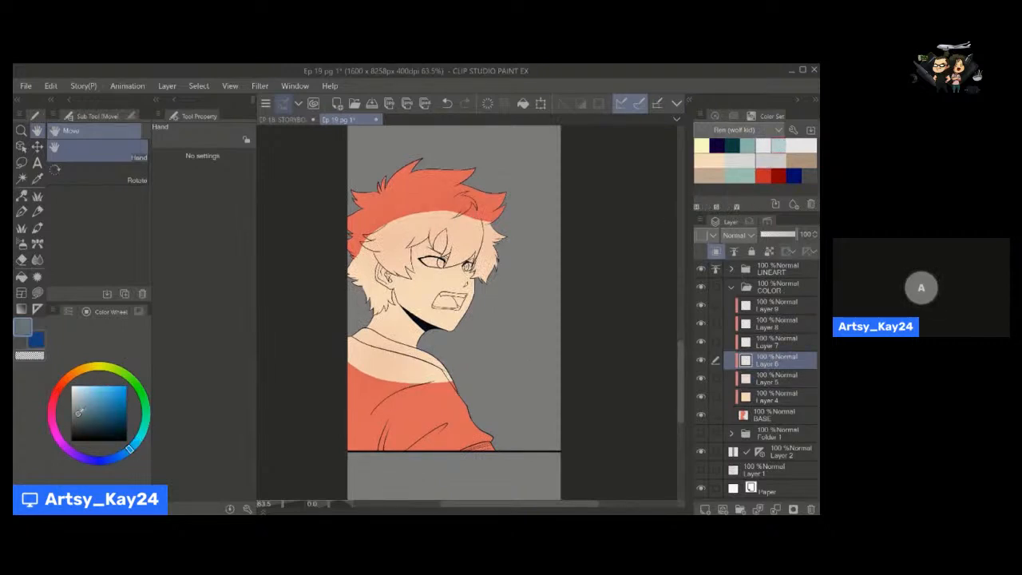
left_click(80, 406)
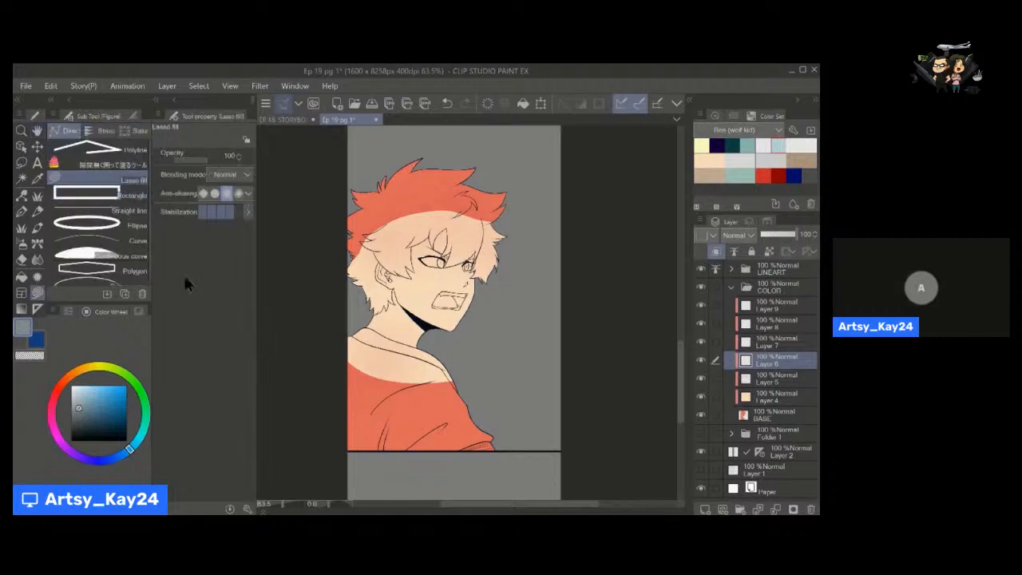
key("space")
left_click_drag(314, 370, 295, 328)
left_click(104, 165)
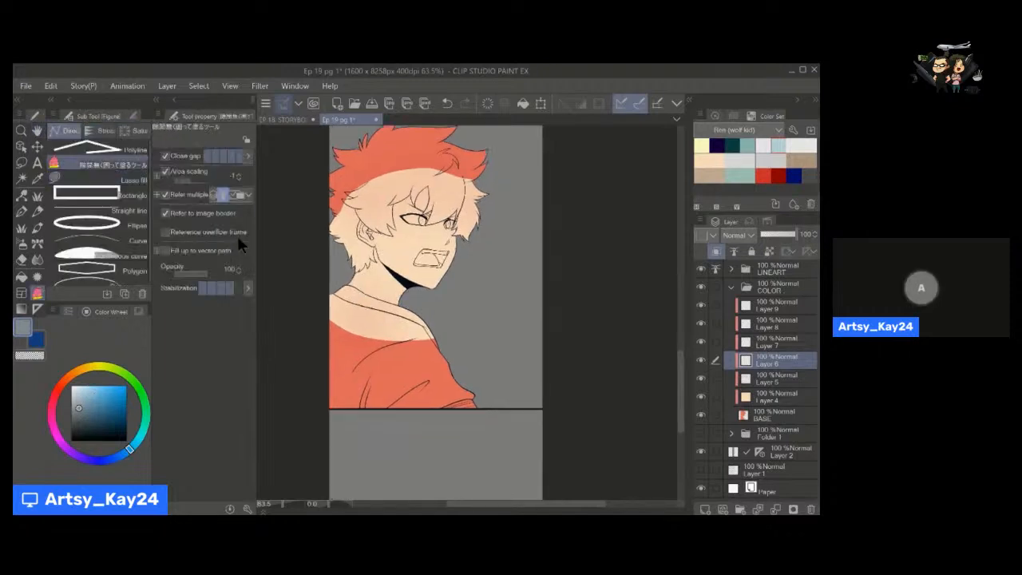
mouse_move(407, 296)
left_mouse_down()
mouse_move(471, 342)
mouse_move(496, 412)
mouse_move(277, 357)
mouse_move(308, 293)
left_mouse_up()
key("ctrl+space")
left_click_drag(360, 335, 384, 330)
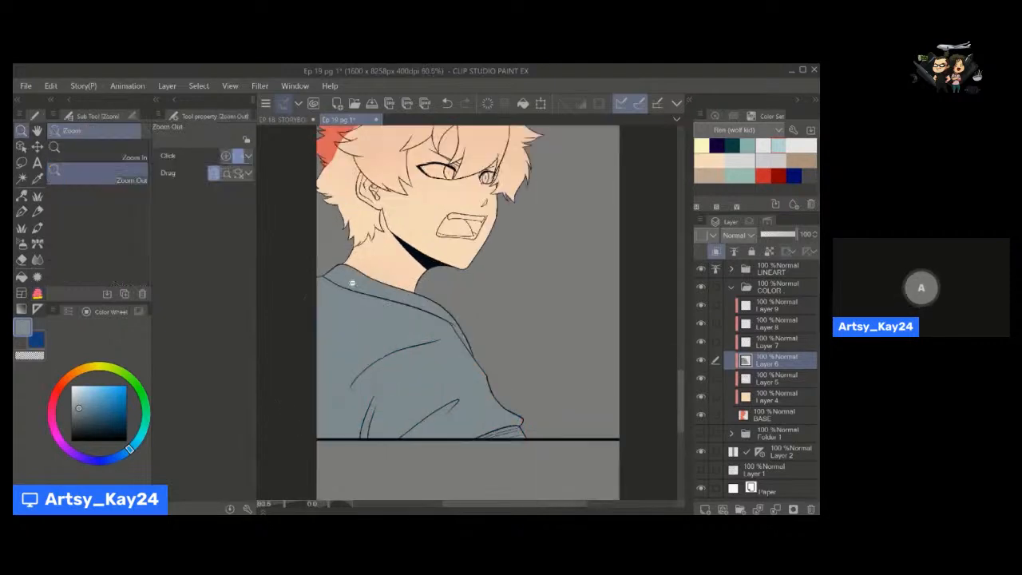
mouse_move(295, 274)
left_mouse_down()
mouse_move(537, 454)
mouse_move(316, 455)
mouse_move(290, 347)
mouse_move(297, 281)
left_mouse_up()
Fill the sleeve cuff at the jacket's lower edge with pale grey-blue on Layer 6 using the enclose-and-fill tool.
left_click(100, 179)
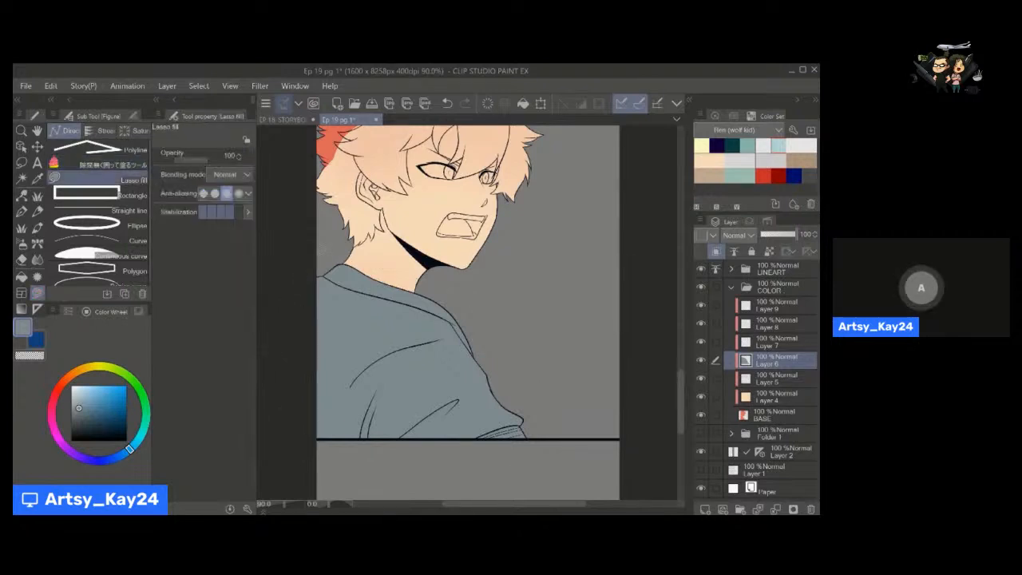
key("space")
left_click_drag(447, 304, 420, 342)
key("p")
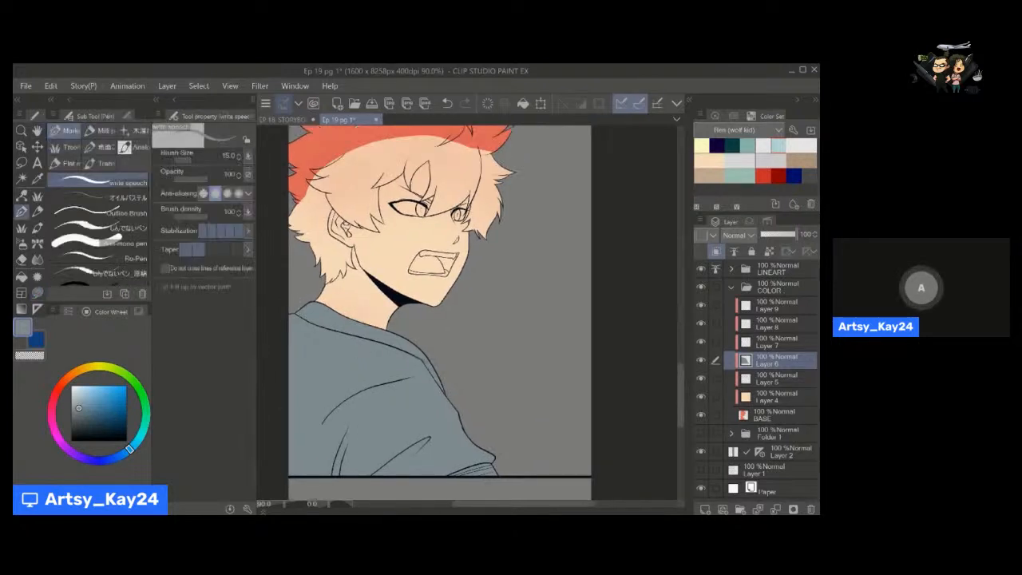
key("space")
left_click_drag(421, 395, 386, 341)
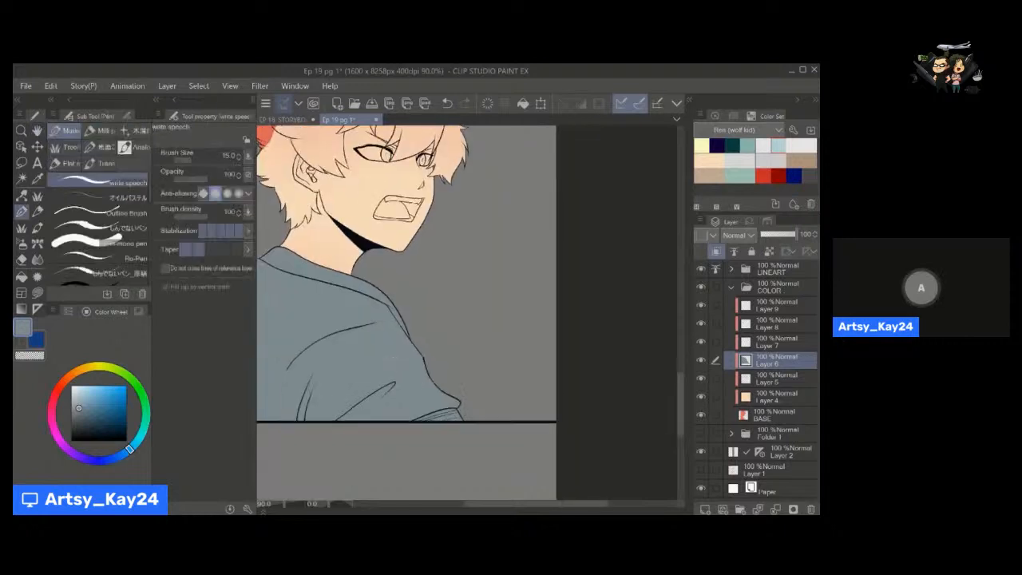
left_click(71, 396)
key("space")
mouse_move(389, 400)
left_mouse_down()
mouse_move(395, 343)
mouse_move(465, 347)
left_mouse_up()
key("u")
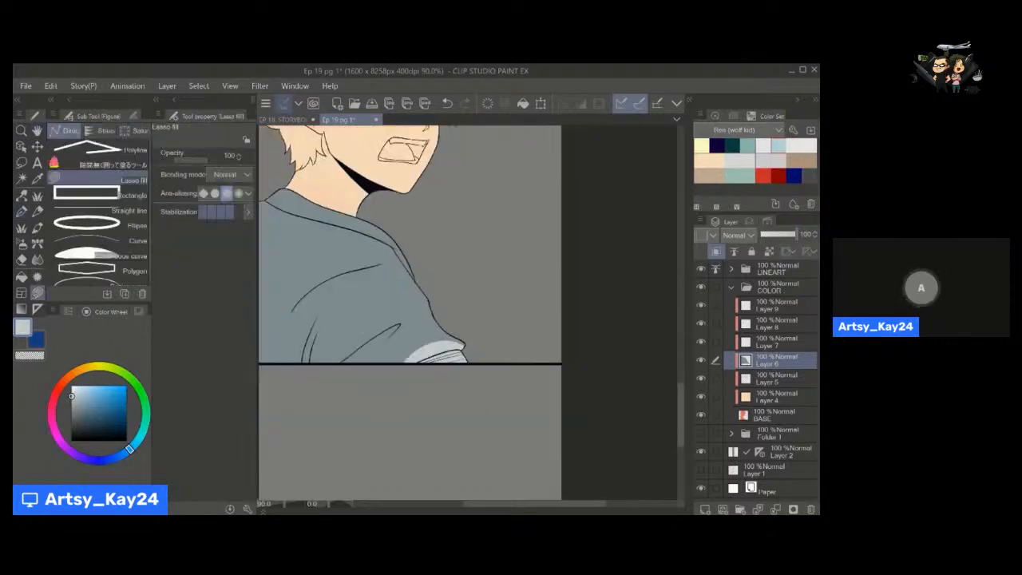
key("ctrl+z")
left_click(121, 159)
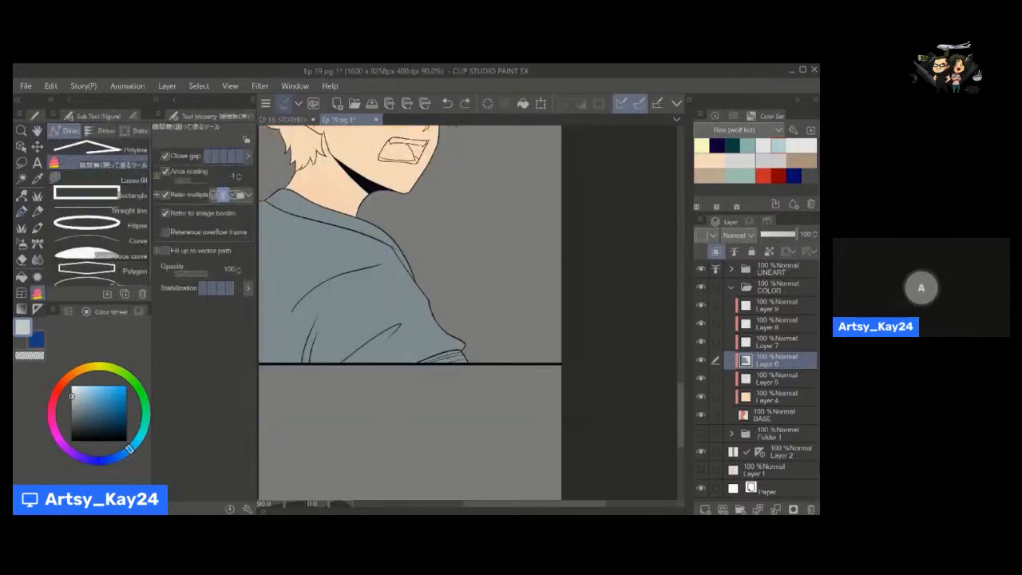
left_click_drag(412, 345, 467, 350)
Make Layer 7 the active layer and choose the light grey hair colour from the Ren (wolf kid) colour set.
key("space")
left_click_drag(408, 300, 431, 511)
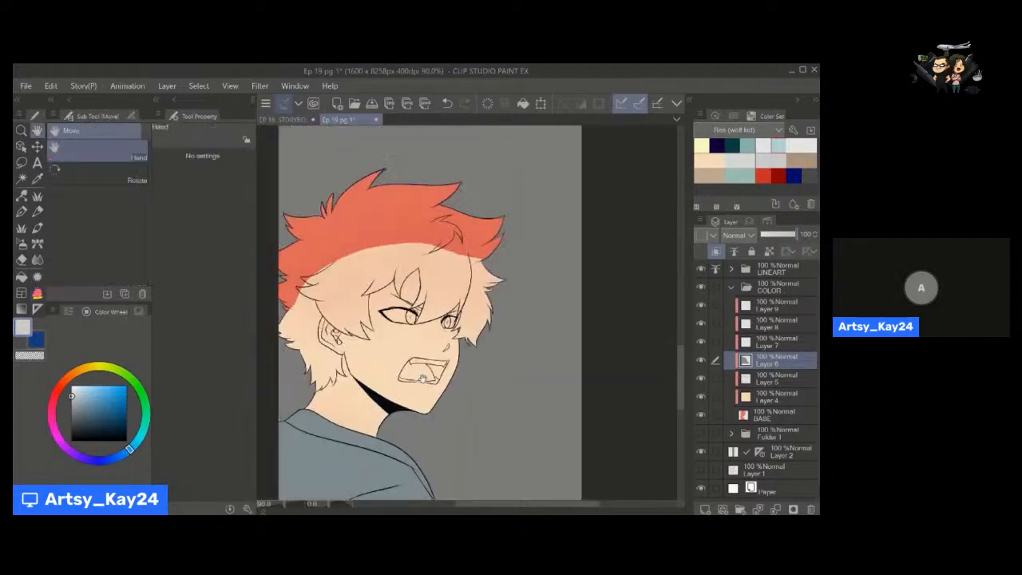
mouse_move(467, 385)
left_mouse_down()
mouse_move(450, 368)
mouse_move(471, 344)
left_mouse_up()
left_click(771, 343)
left_click_drag(471, 311, 528, 333)
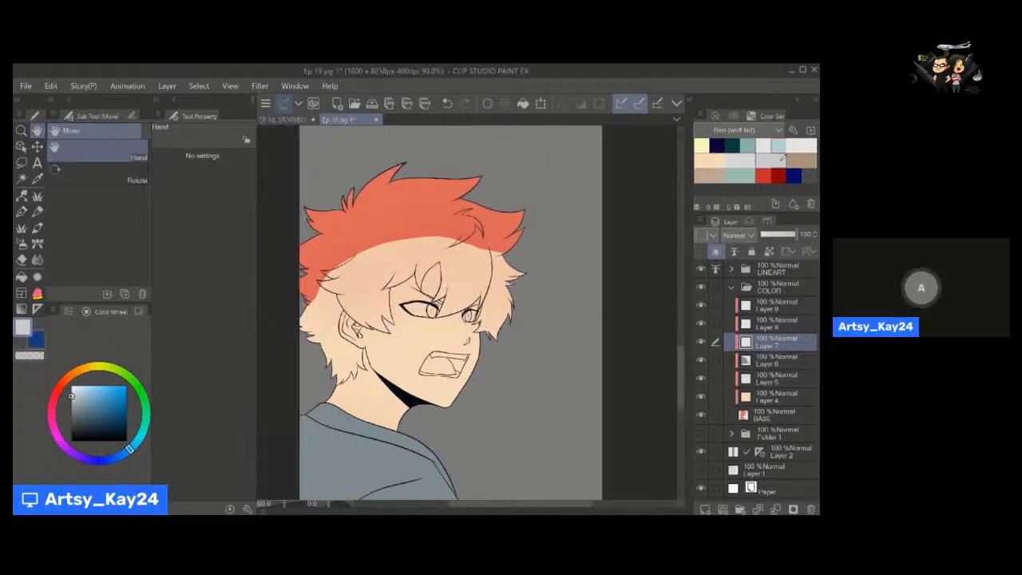
left_click(742, 163)
Try to fill the whole hair in one enclosing stroke with light grey on Layer 7, and undo the fill.
mouse_move(362, 362)
left_mouse_down()
mouse_move(368, 352)
mouse_move(351, 390)
mouse_move(363, 378)
mouse_move(343, 390)
mouse_move(260, 256)
mouse_move(453, 140)
mouse_move(601, 215)
mouse_move(527, 367)
left_mouse_up()
key("u")
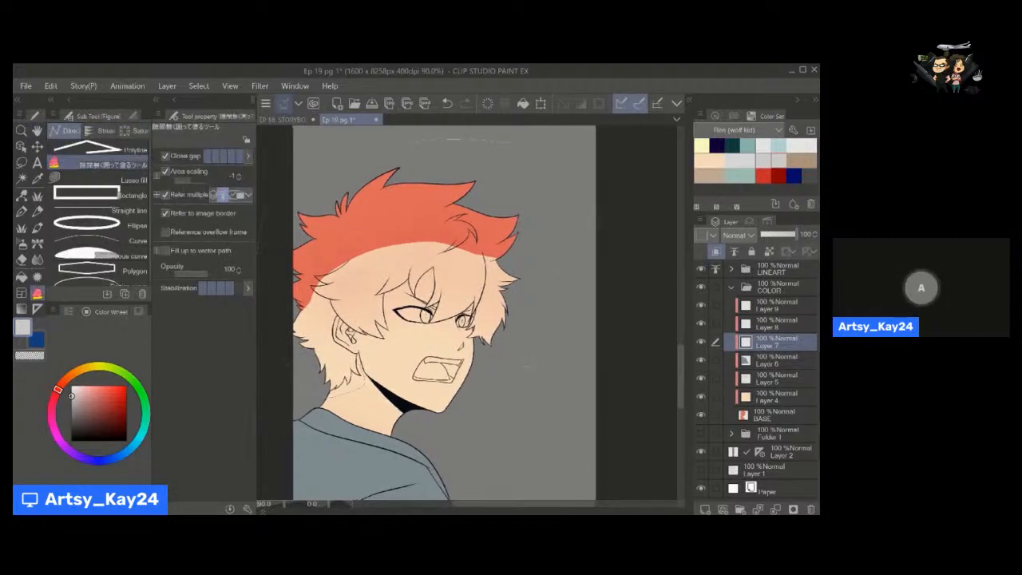
mouse_move(369, 344)
left_mouse_down()
mouse_move(336, 325)
mouse_move(365, 363)
left_mouse_up()
key("space")
mouse_move(370, 361)
left_mouse_down()
mouse_move(401, 320)
mouse_move(403, 280)
left_mouse_up()
key("ctrl+space")
key("space")
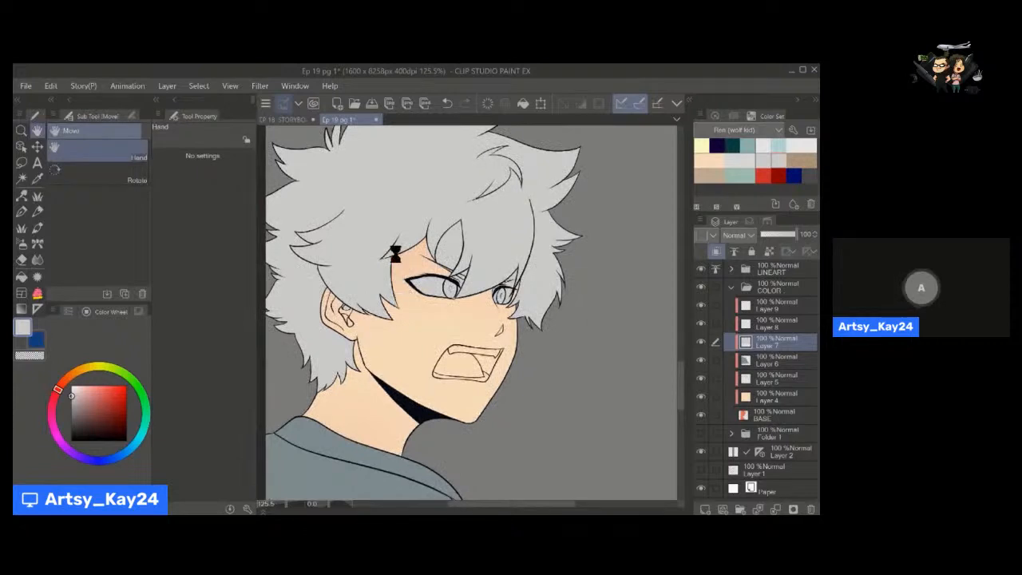
left_click_drag(397, 256, 403, 330)
key("ctrl+z")
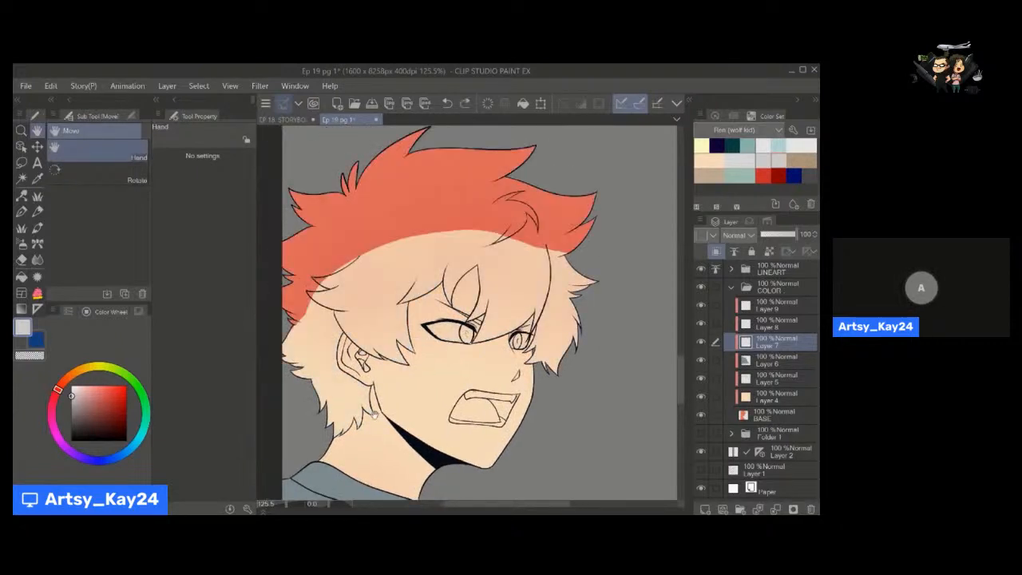
Fill the hair with light grey on Layer 7, enclosing the front tuft and then the remaining hair.
mouse_move(383, 421)
left_mouse_down()
mouse_move(425, 431)
mouse_move(356, 435)
left_mouse_up()
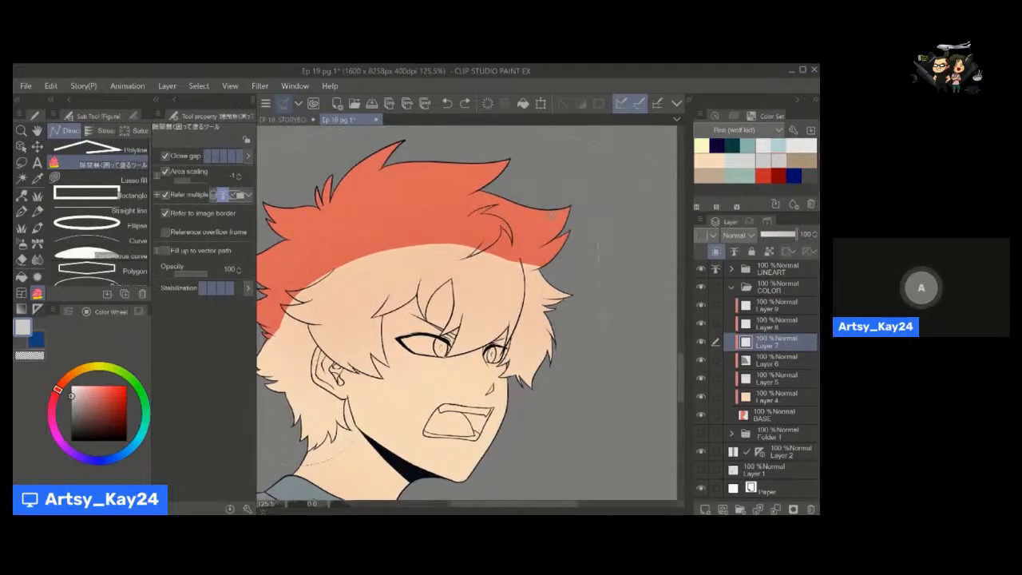
left_click_drag(551, 214, 560, 237)
mouse_move(631, 360)
left_mouse_down()
mouse_move(388, 391)
mouse_move(371, 432)
left_mouse_up()
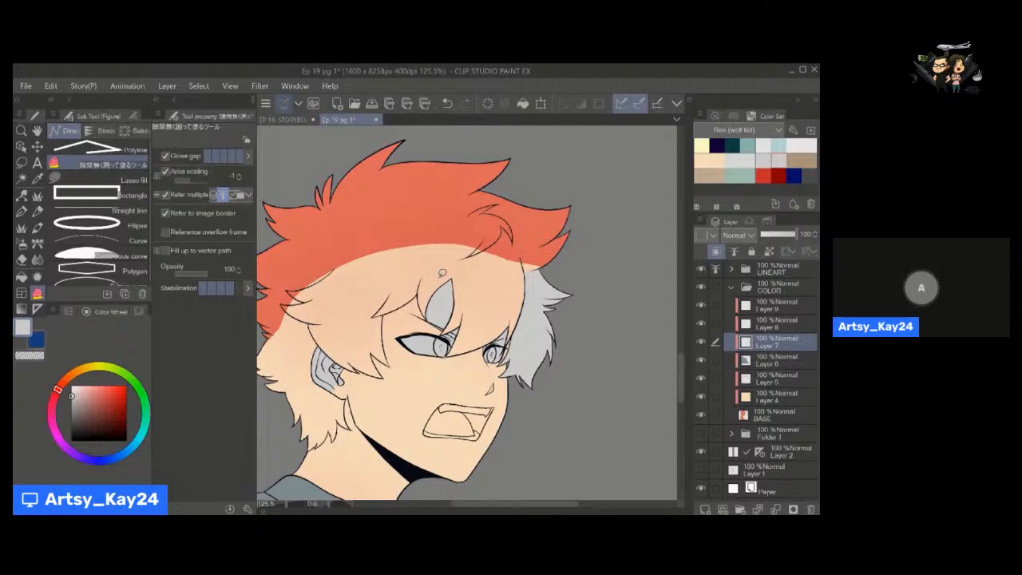
key("space")
left_click_drag(488, 333, 514, 326)
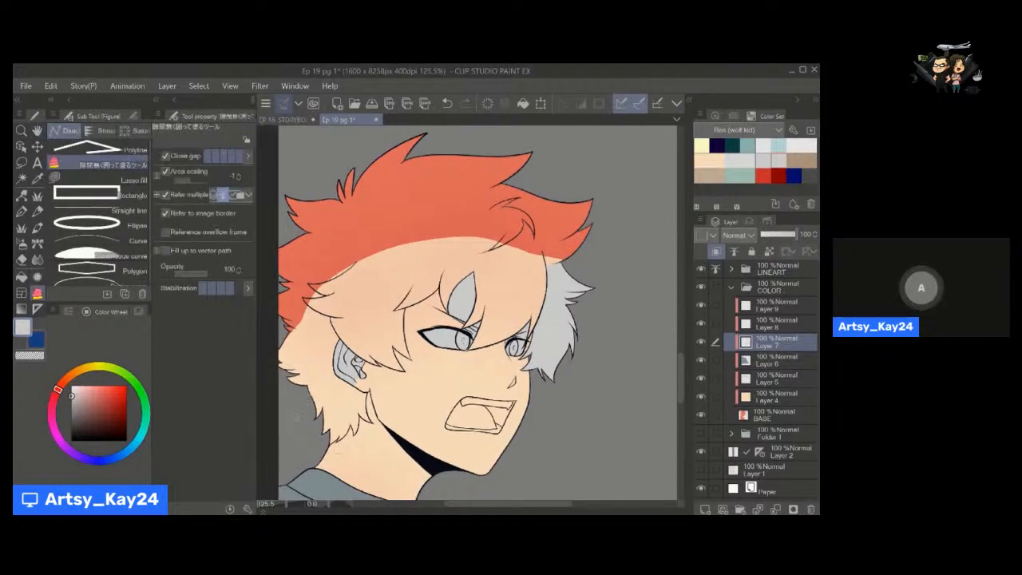
mouse_move(352, 446)
left_mouse_down()
mouse_move(254, 321)
mouse_move(260, 209)
mouse_move(656, 221)
mouse_move(660, 324)
mouse_move(639, 422)
mouse_move(569, 439)
left_mouse_up()
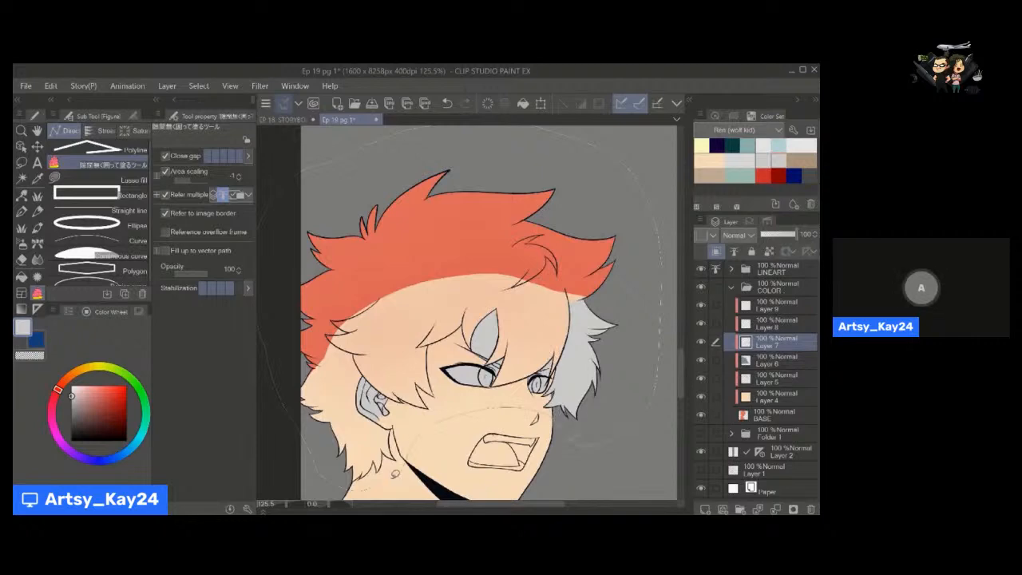
mouse_move(395, 475)
left_mouse_down()
mouse_move(383, 481)
mouse_move(409, 395)
left_mouse_up()
Clear the grey fill from the ear and the gap in the fringe on Layer 7 using the transparent colour.
key("space")
key("alt+space")
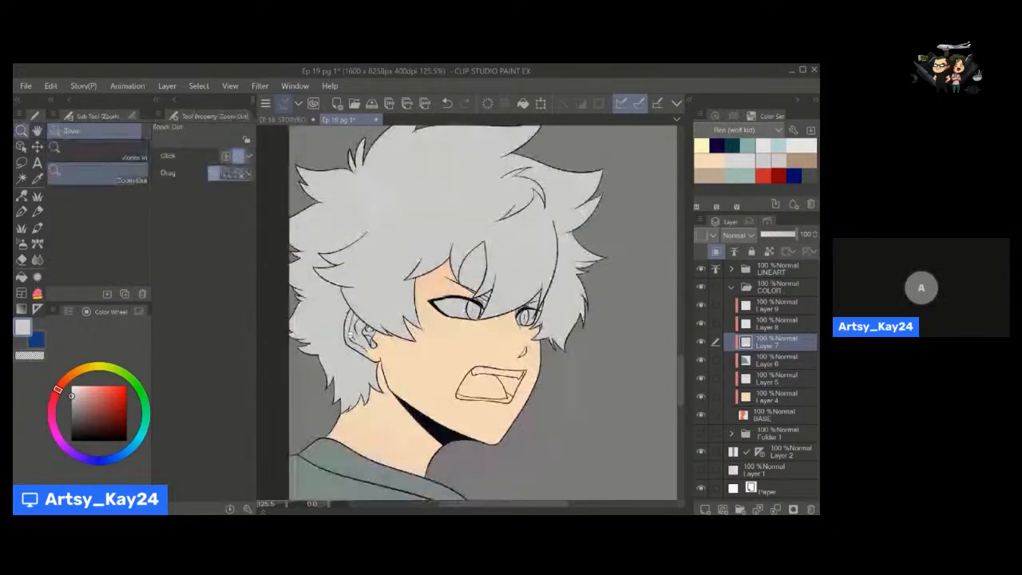
mouse_move(350, 335)
left_mouse_down()
mouse_move(393, 307)
mouse_move(383, 273)
left_mouse_up()
key("space")
left_click_drag(391, 373, 402, 243)
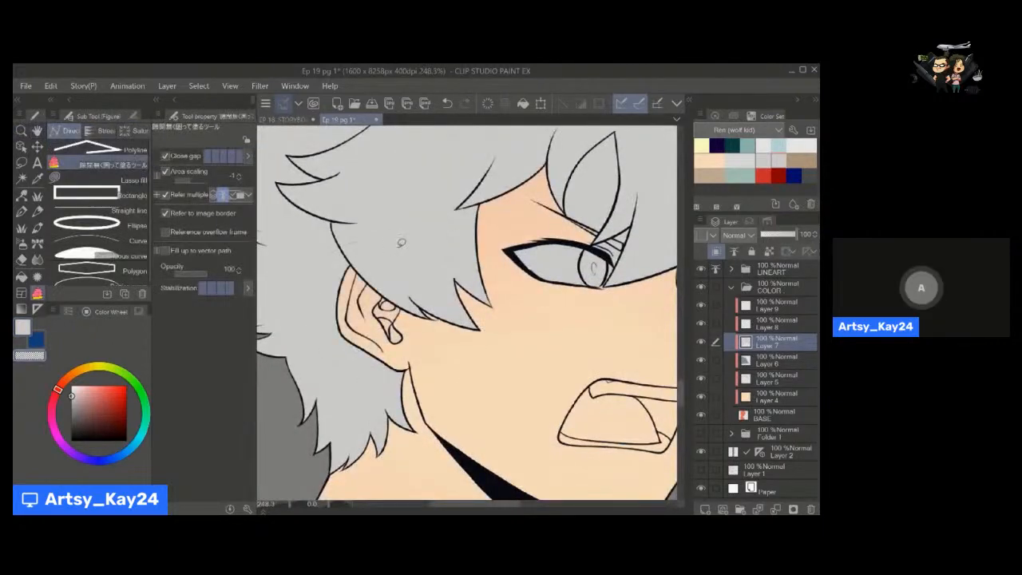
key("e")
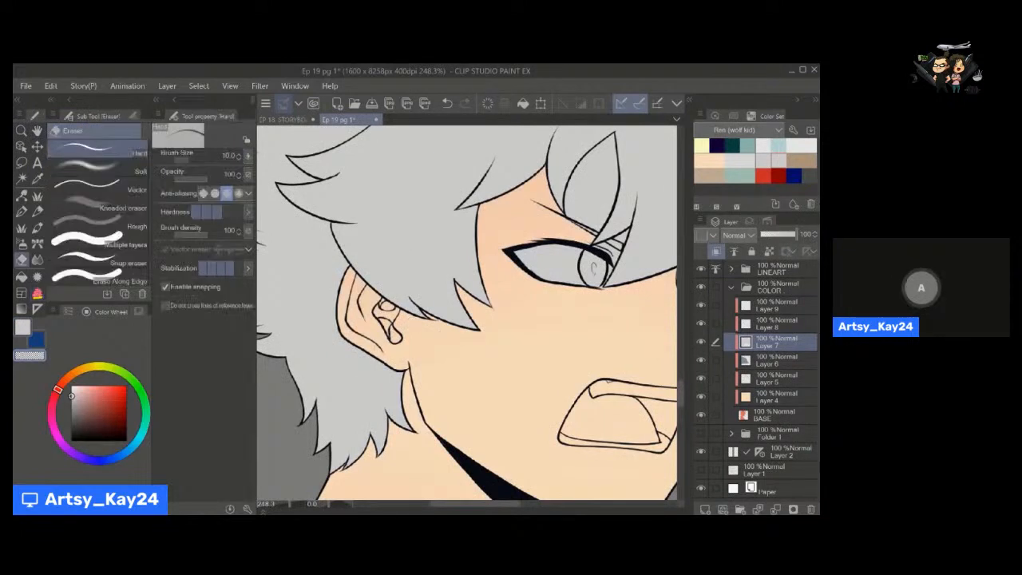
key("space")
left_click_drag(559, 281, 372, 354)
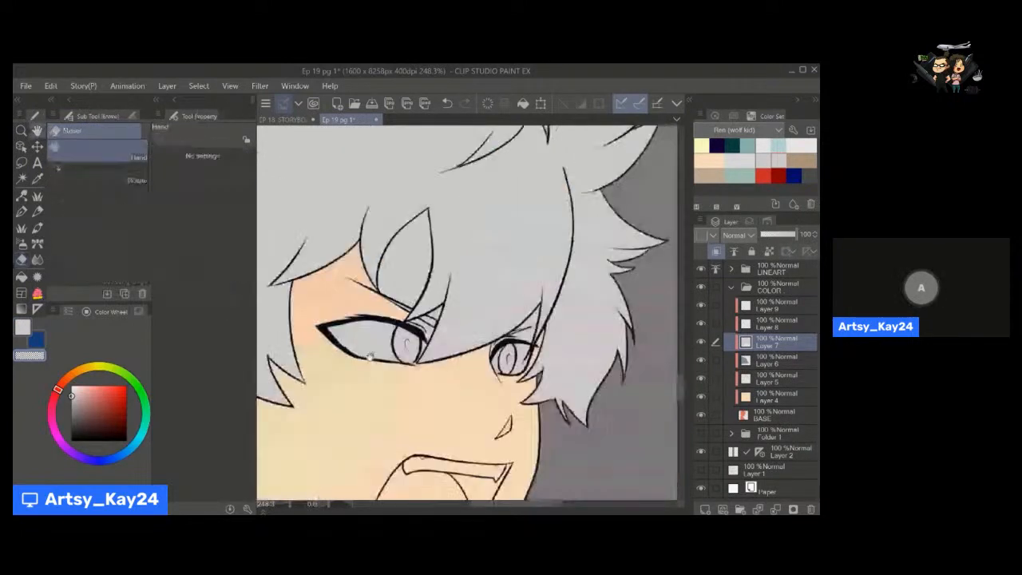
key("u")
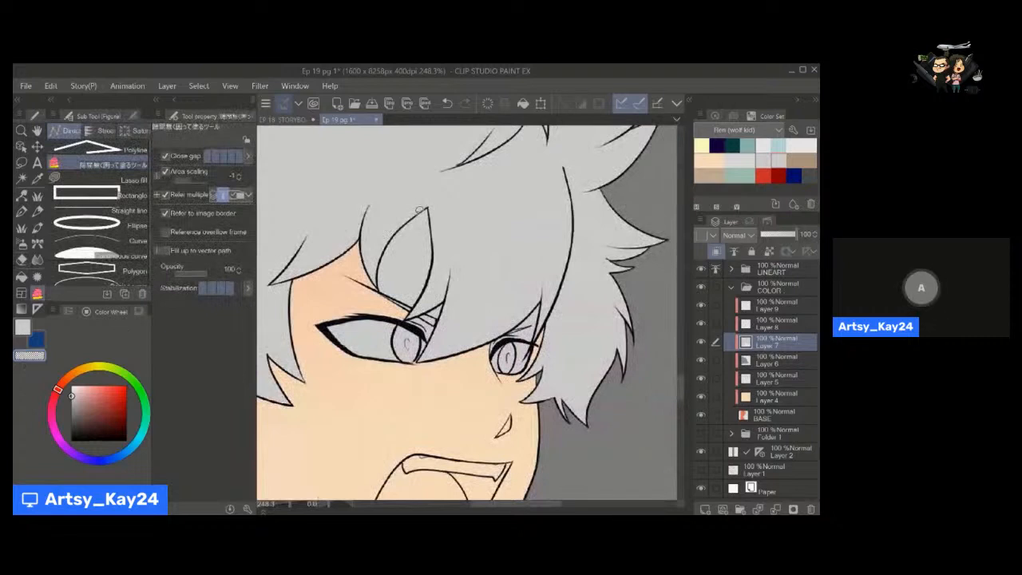
mouse_move(385, 299)
left_mouse_down()
mouse_move(453, 219)
mouse_move(421, 200)
left_mouse_up()
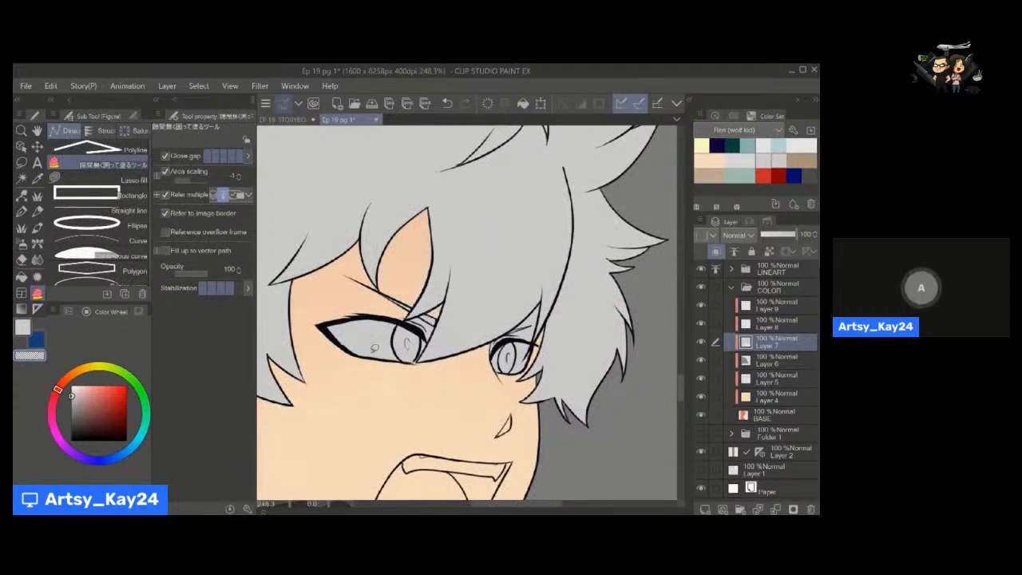
Clear the grey hair fill from the irises and whites of both eyes on Layer 7.
left_click_drag(437, 353, 441, 321)
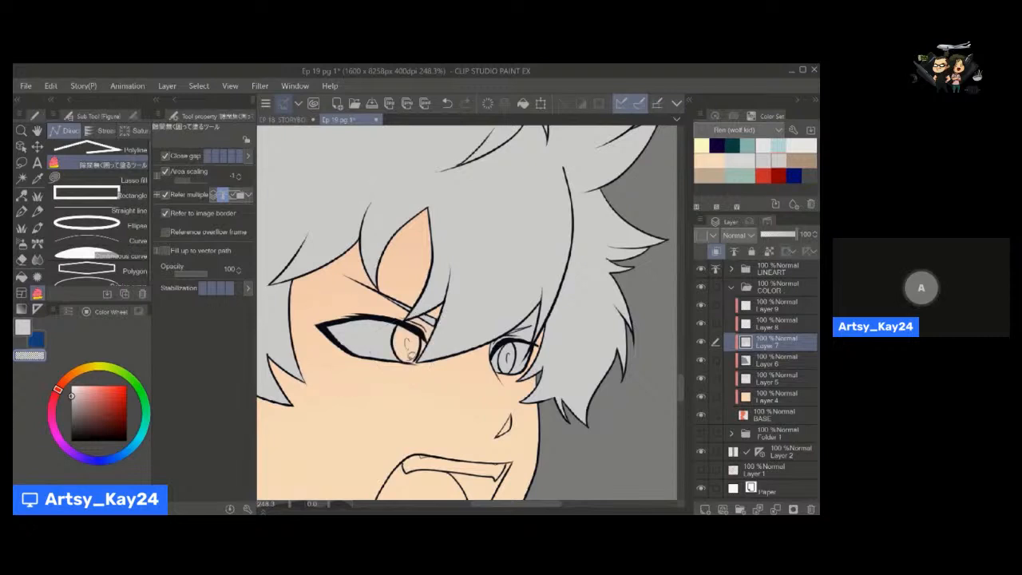
left_click_drag(313, 331, 416, 355)
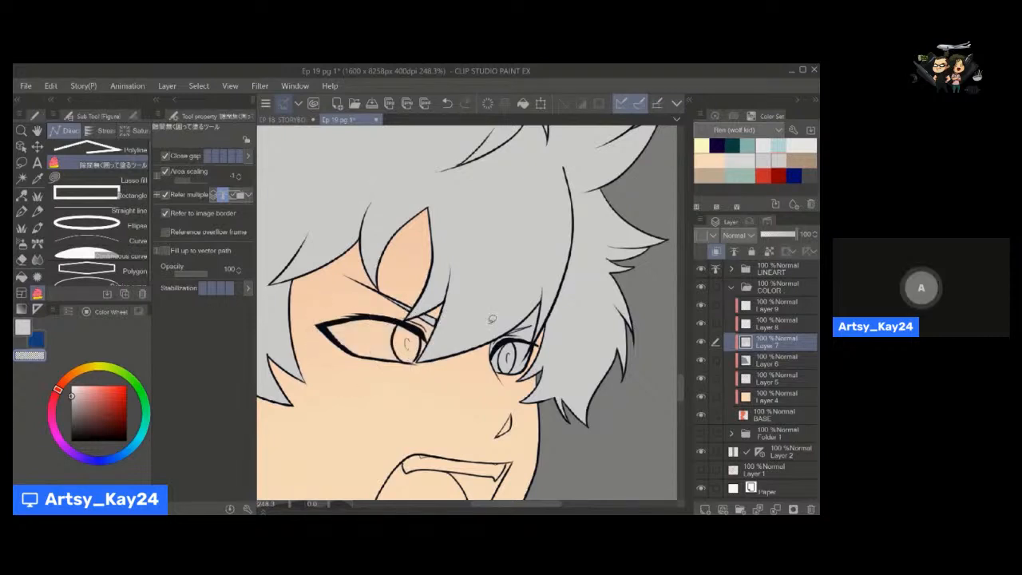
mouse_move(493, 319)
left_mouse_down()
mouse_move(500, 382)
mouse_move(543, 348)
left_mouse_up()
mouse_move(547, 300)
left_mouse_down()
mouse_move(503, 318)
mouse_move(468, 305)
mouse_move(462, 277)
left_mouse_up()
key("space")
key("space")
scroll(495, 347, "down", 8)
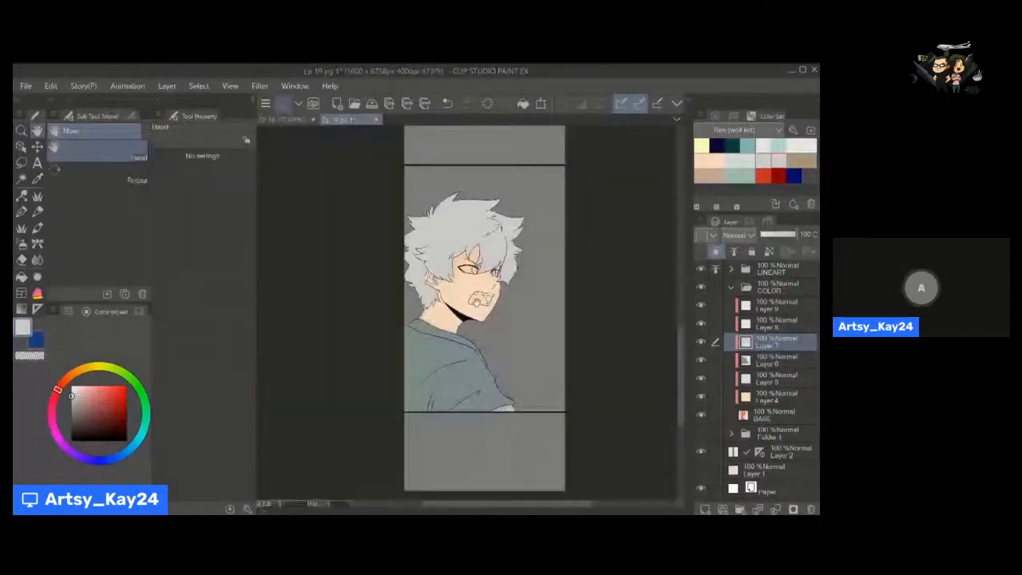
Move Layer 8 below Layer 7 and fill the white of the nearer eye with near-white on it.
scroll(480, 301, "up", 4)
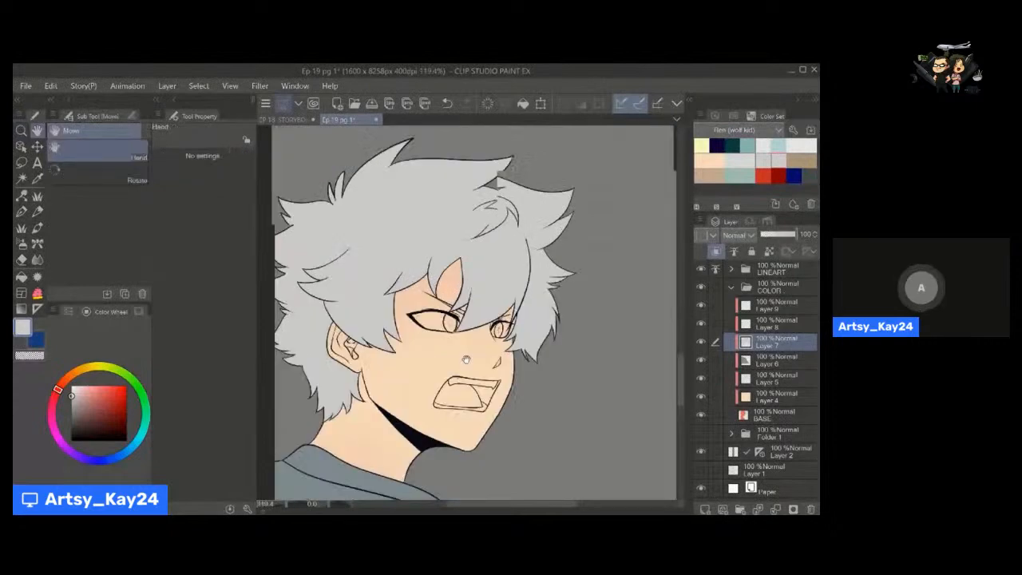
left_click_drag(466, 360, 463, 373)
left_click(769, 325)
left_click_drag(769, 325, 773, 352)
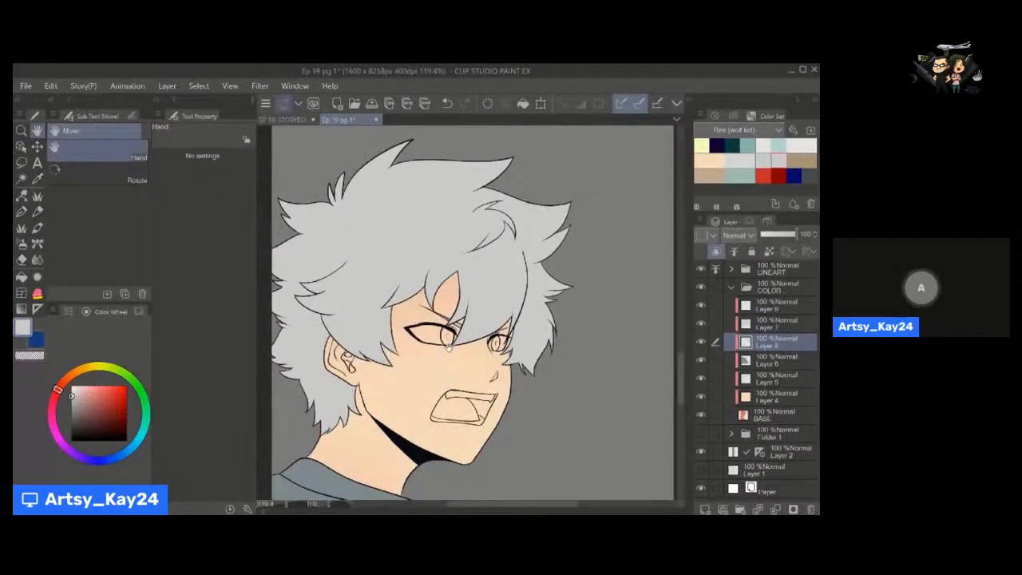
scroll(449, 344, "up", 3)
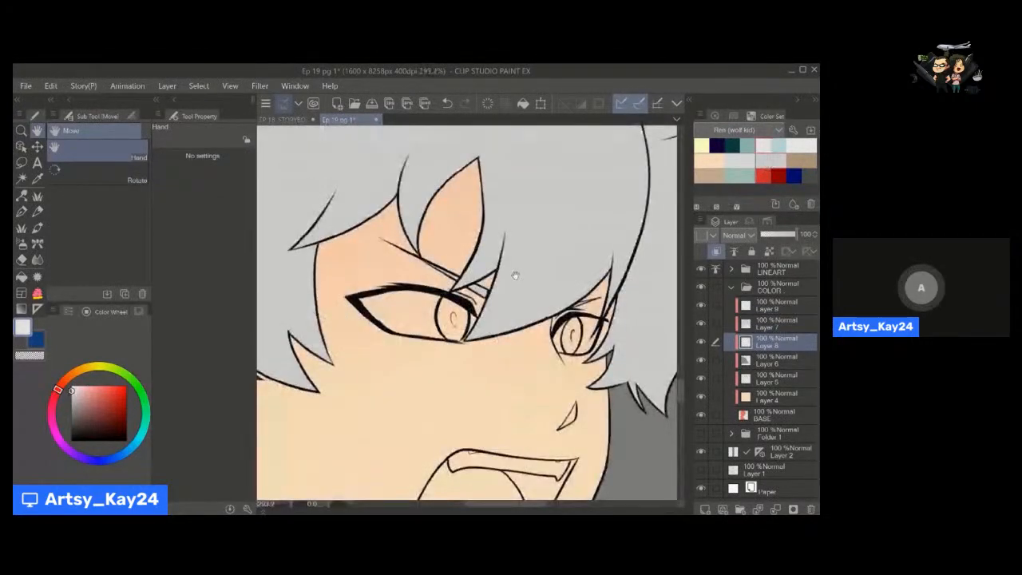
scroll(515, 275, "up", 2)
key("p")
scroll(468, 314, "up", 1)
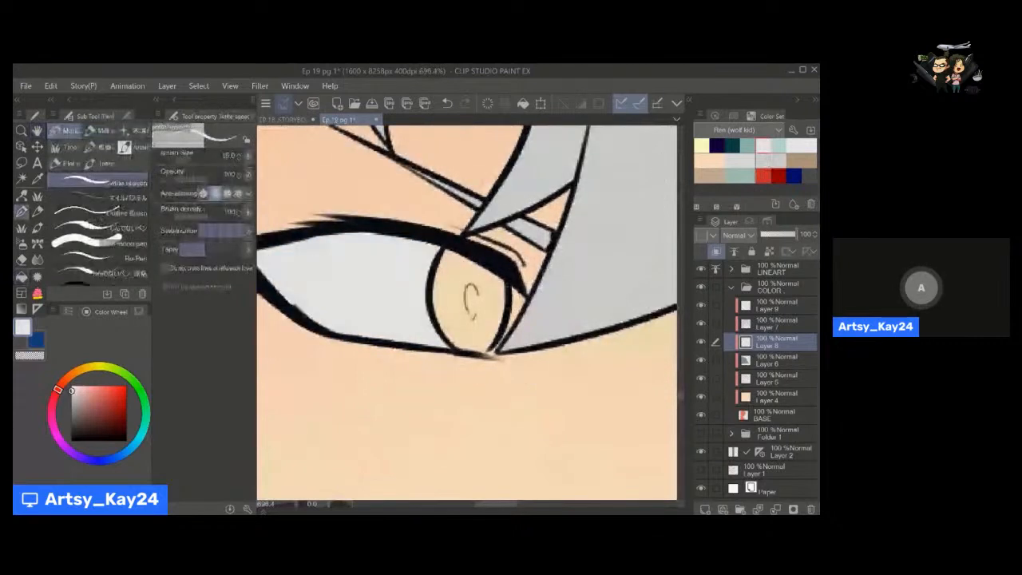
Fill the iris of the nearer eye with pale blue on Layer 8 using the Refer other layers fill.
left_click(468, 316, "alt")
key("g")
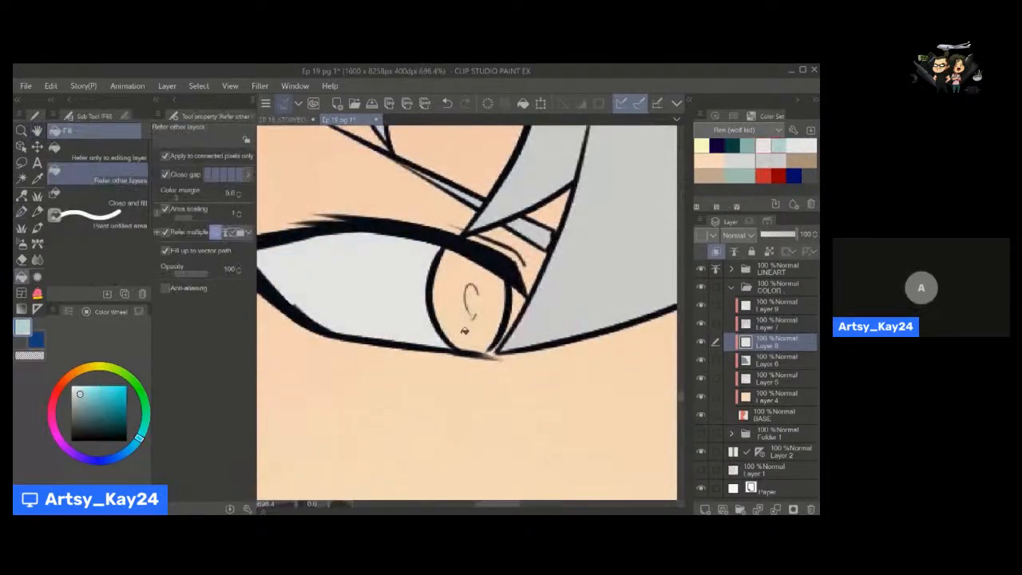
left_click(464, 331)
key("u")
key("m")
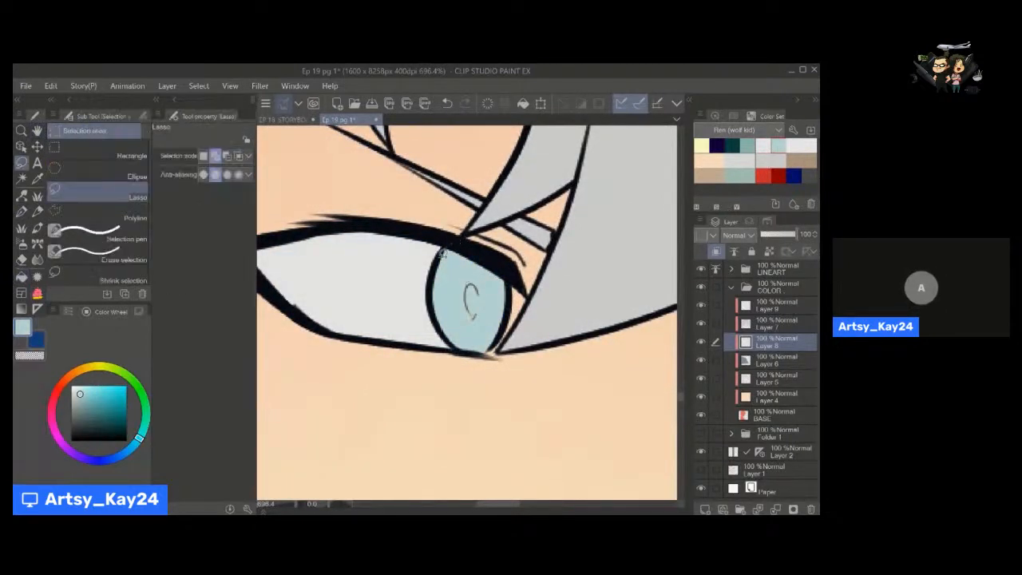
Shade the lassoed top of the nearer iris on Layer 8 with dark teal using the Soft airbrush at size 120, and deselect.
mouse_move(458, 340)
left_mouse_down()
mouse_move(492, 343)
mouse_move(509, 269)
mouse_move(438, 275)
mouse_move(440, 312)
mouse_move(458, 345)
left_mouse_up()
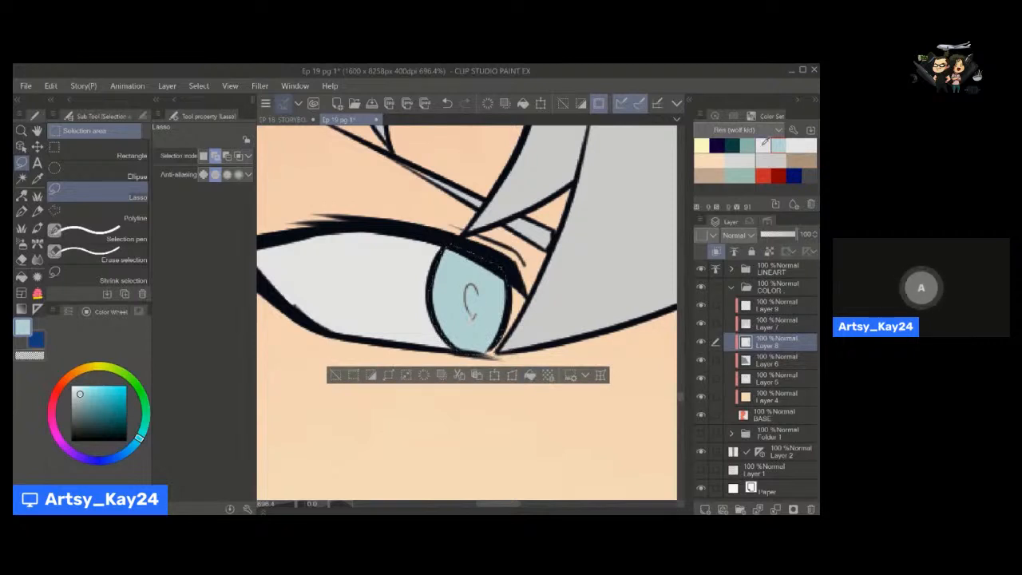
left_click(735, 146)
key("b")
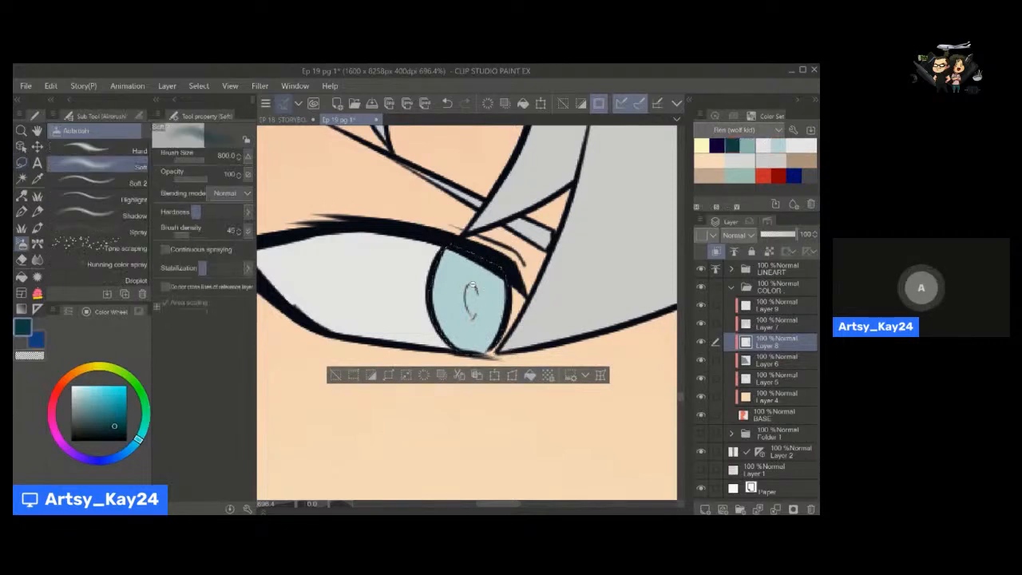
scroll(472, 285, "down", 5)
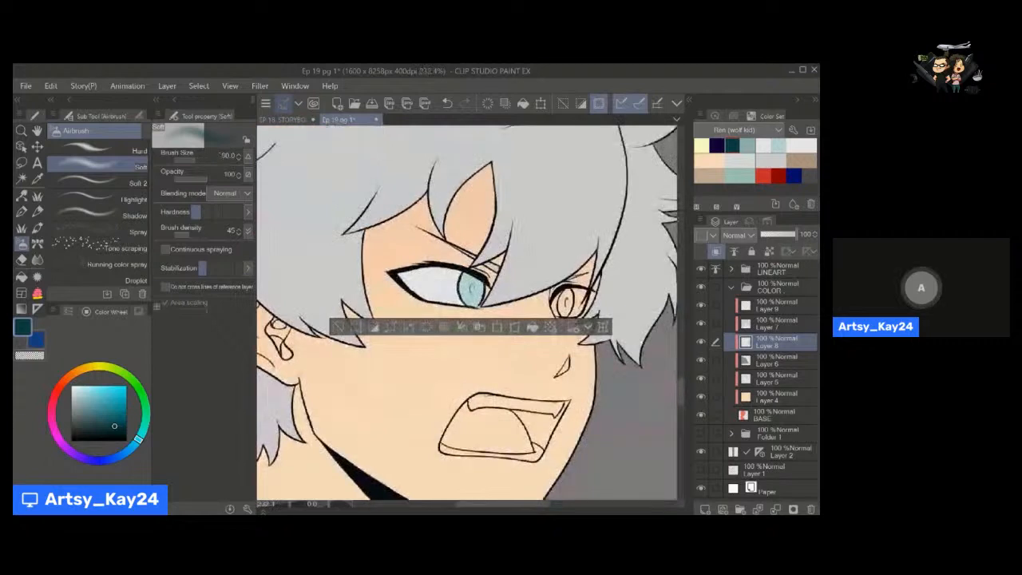
key("bracketright")
key("bracketright")
key("bracketright")
key("bracketright")
left_click(338, 328)
Fill the white of the farther eye with near-white on Layer 8 using the Refer other layers fill.
key("slash")
left_click_drag(660, 334, 687, 320)
left_click(763, 146)
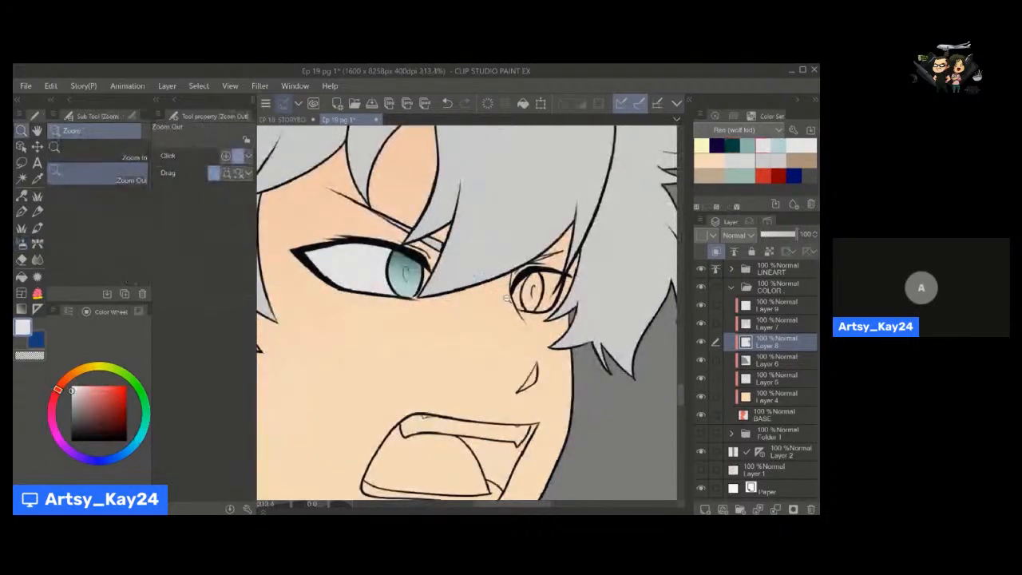
key("g")
left_click(551, 296)
left_click(556, 278)
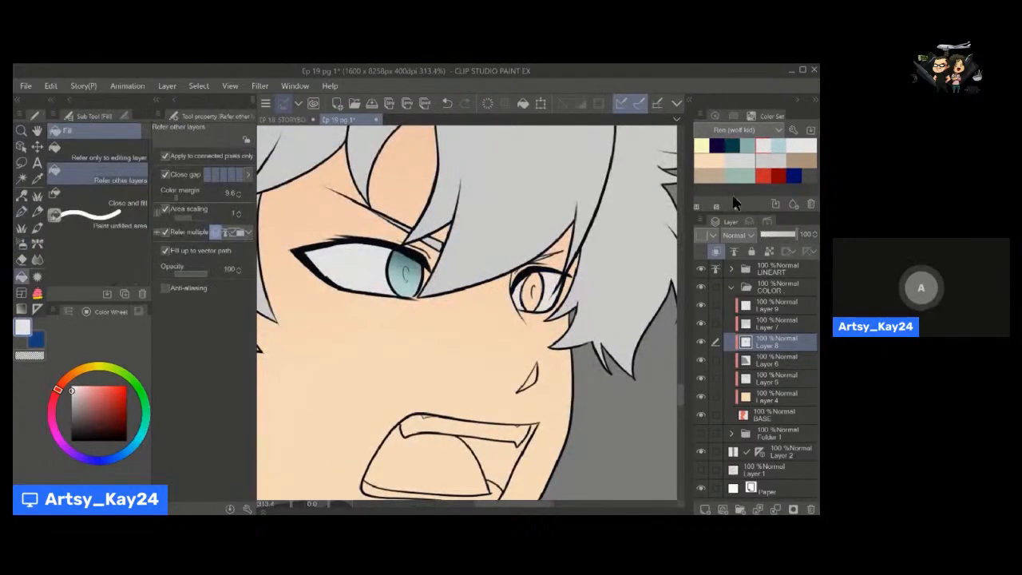
Lasso the iris of the farther eye and fill the selection with pale blue on Layer 8.
left_click(783, 145)
key("m")
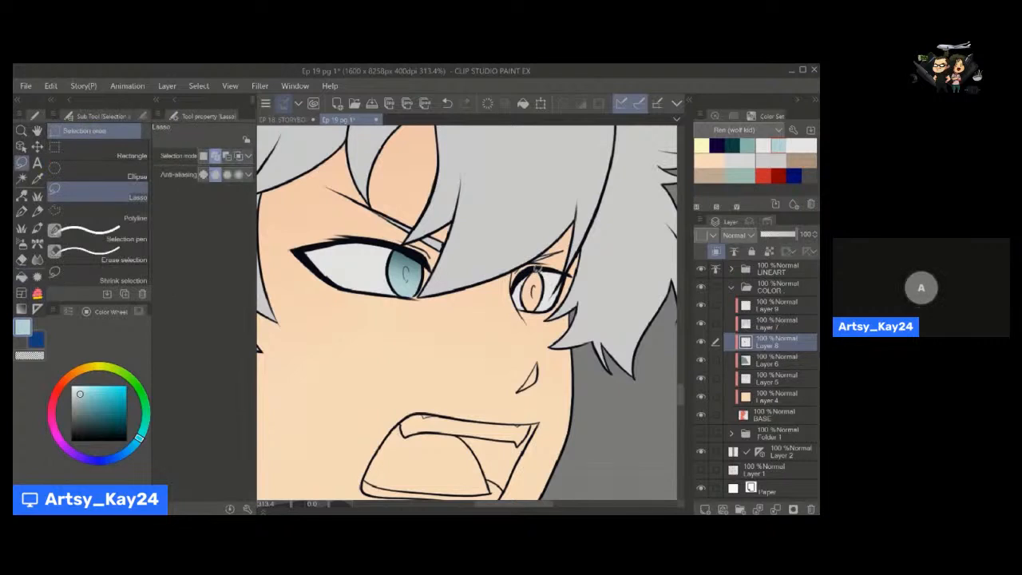
mouse_move(540, 304)
left_mouse_down()
mouse_move(551, 297)
mouse_move(546, 276)
mouse_move(527, 282)
left_mouse_up()
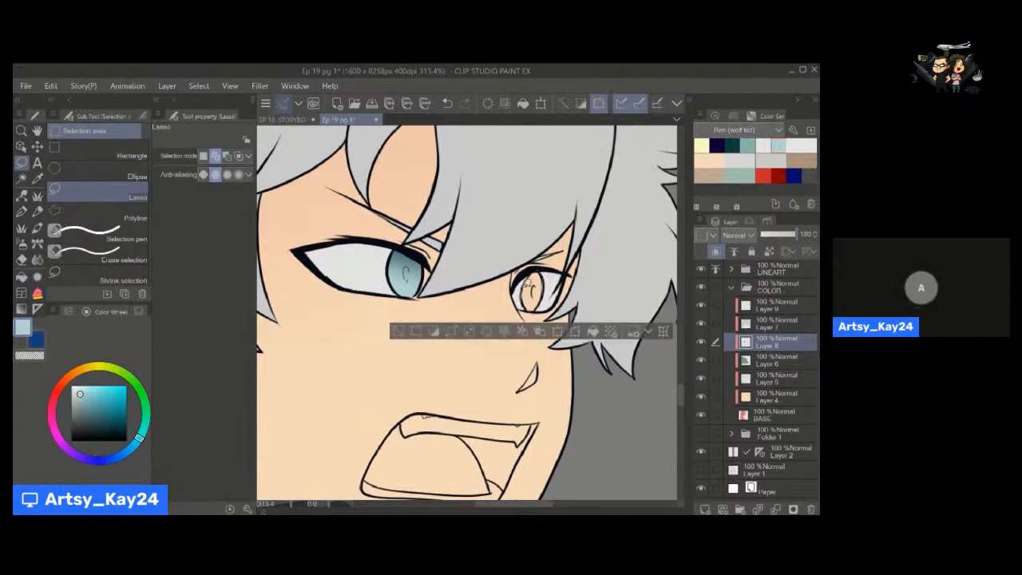
left_click(593, 331)
Shade the selected farther iris with dark teal using the Soft airbrush at size 70, and deselect.
left_click(731, 145)
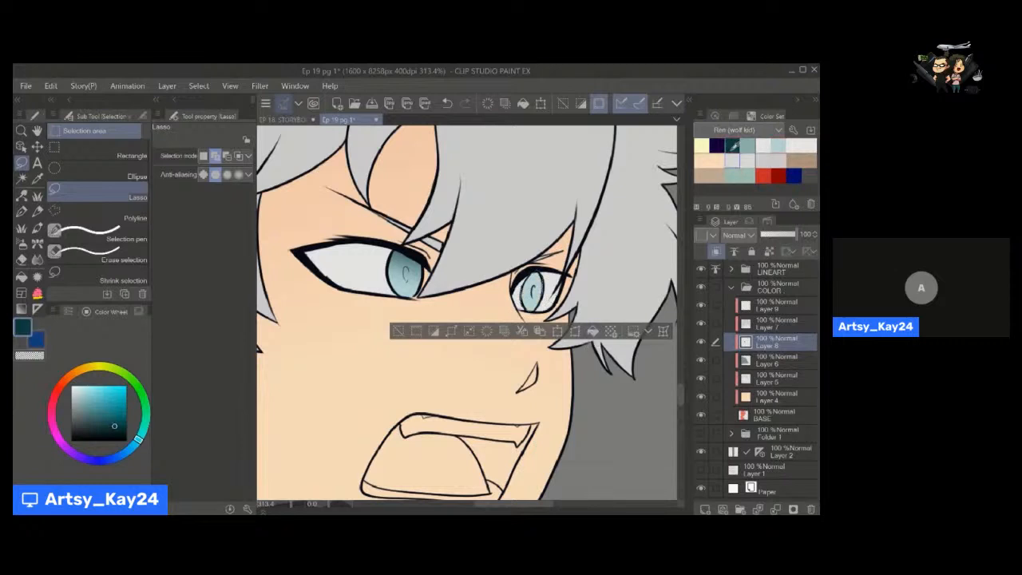
key("i")
key("b")
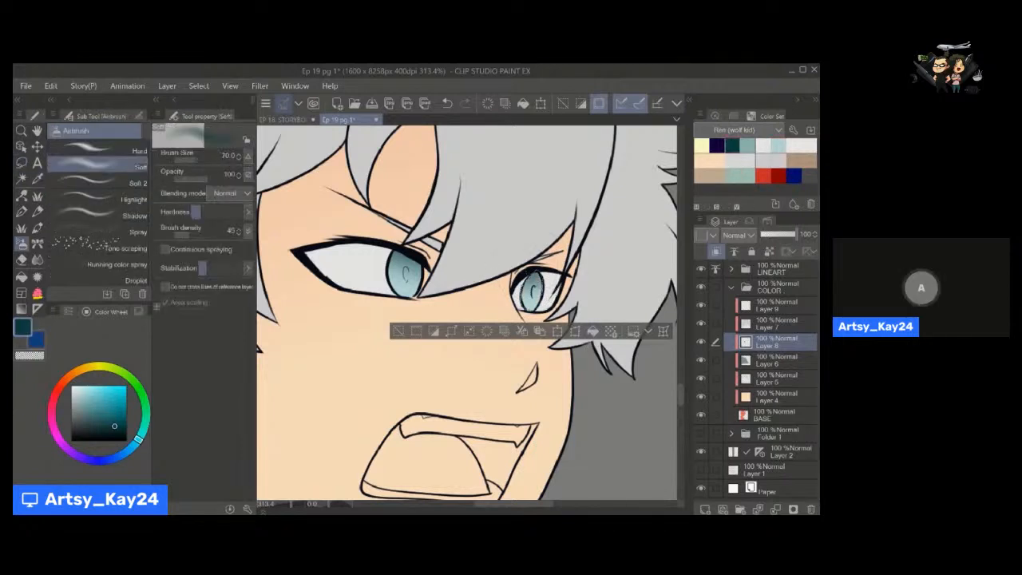
left_click(399, 334)
Fill the dark gap inside the open mouth, beside the tongue, with black on Layer 8.
key("h")
left_click_drag(467, 428, 461, 288)
left_click_drag(122, 435, 169, 461)
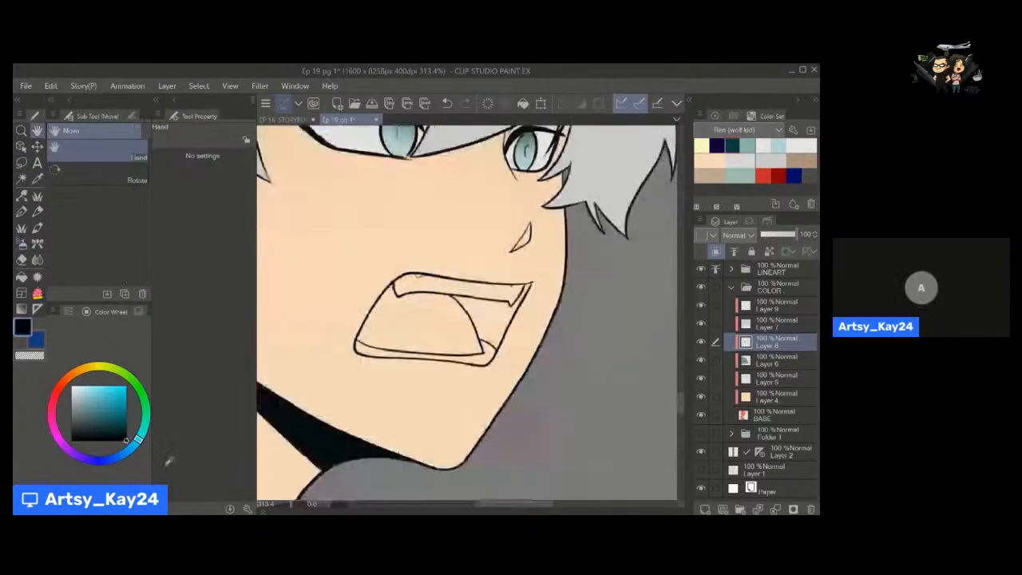
key("g")
left_click(494, 312)
key("h")
left_click_drag(506, 307, 529, 288)
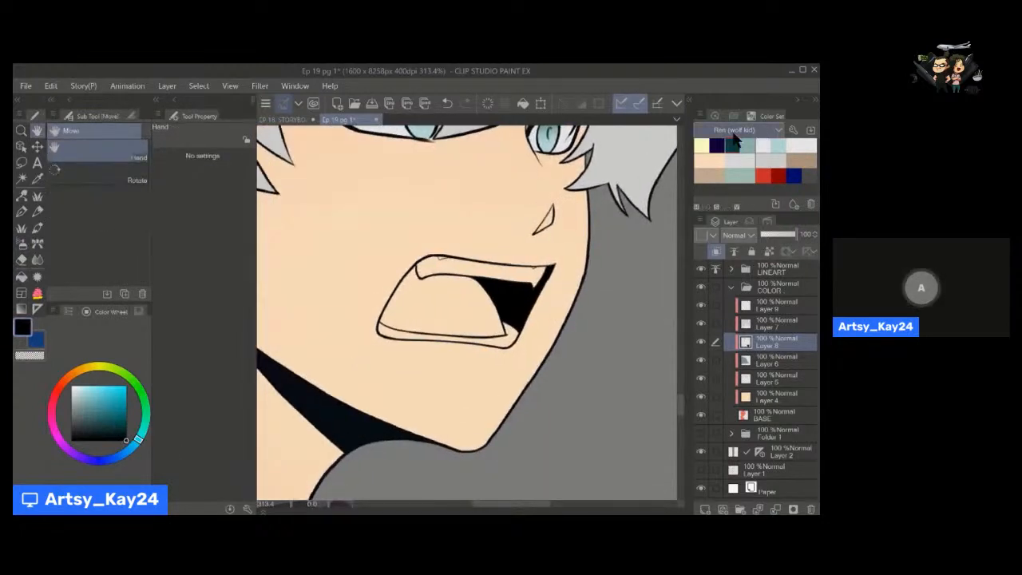
Switch to the Wolf Ren colour set and fill the tongue with its muted mauve pink on Layer 8.
scroll(734, 134, "down", 1)
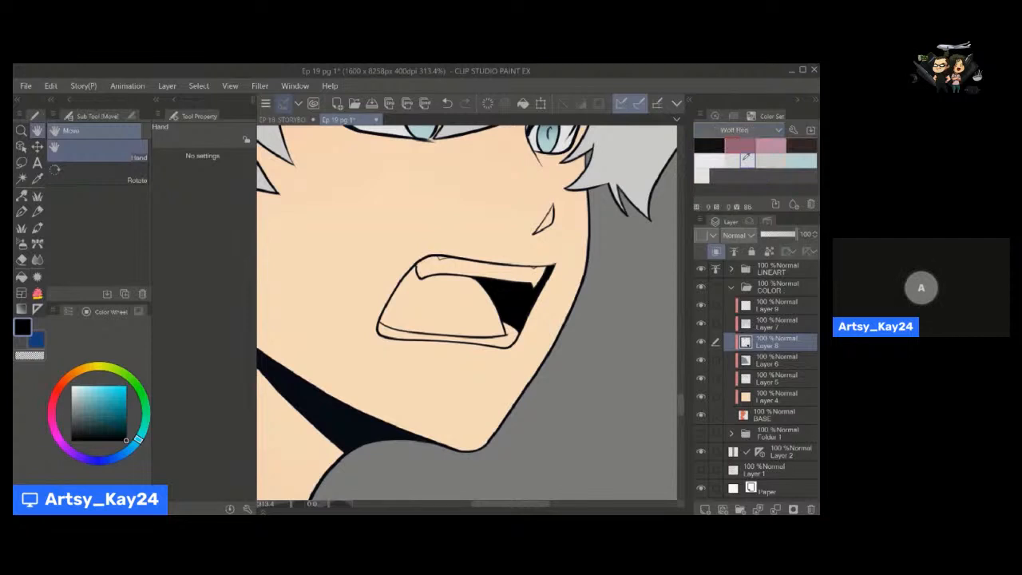
left_click(747, 148)
key("g")
left_click(417, 299)
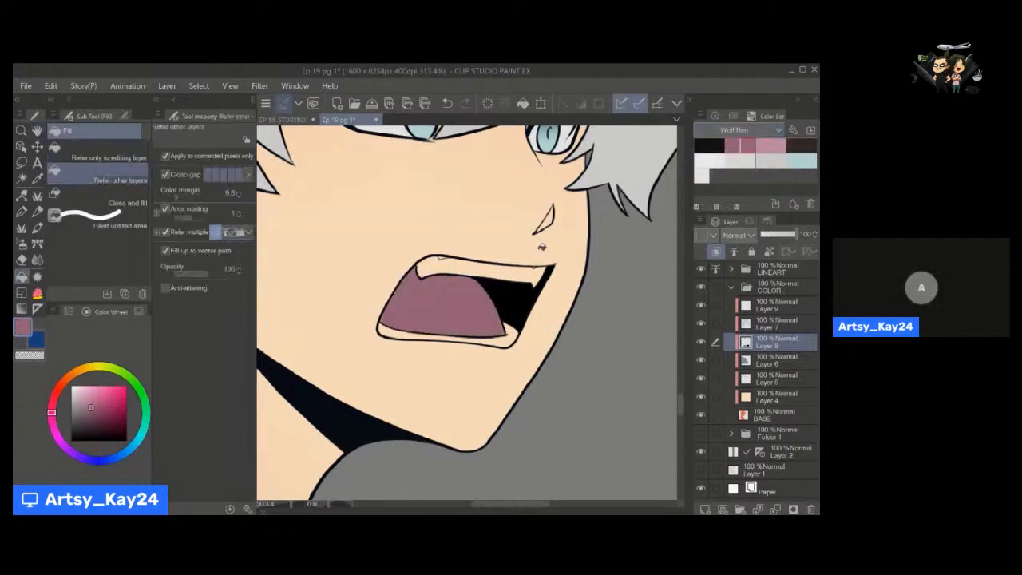
Fill the upper and lower teeth with white on Layer 8 using the Refer other layers fill.
left_click(767, 145)
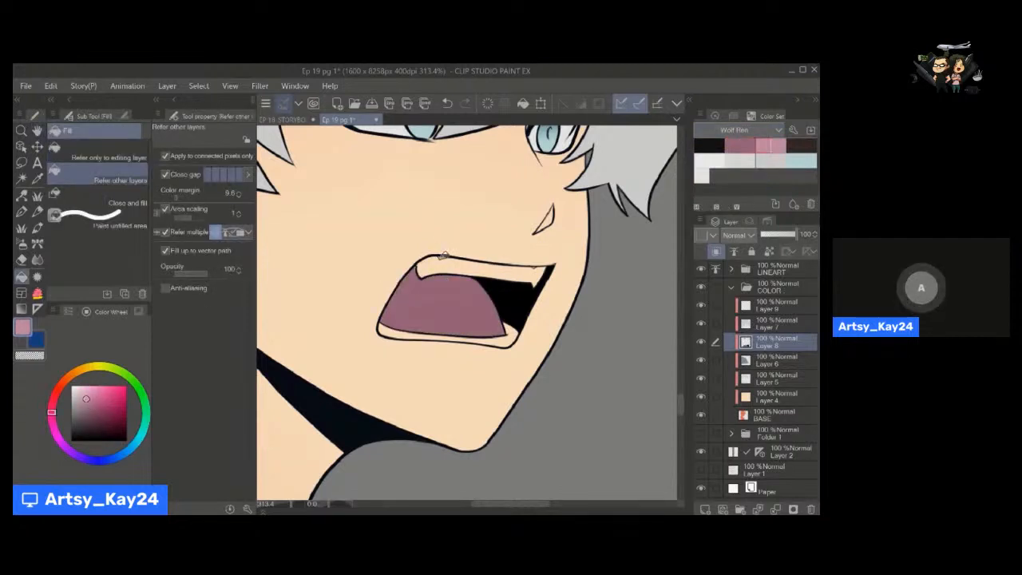
left_click(72, 386)
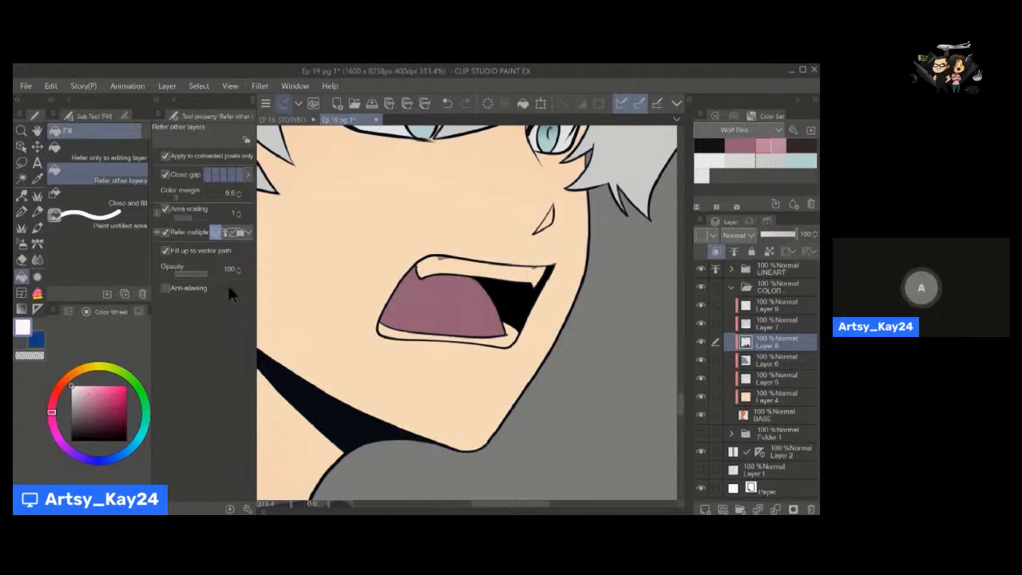
left_click(459, 265)
left_click(505, 338)
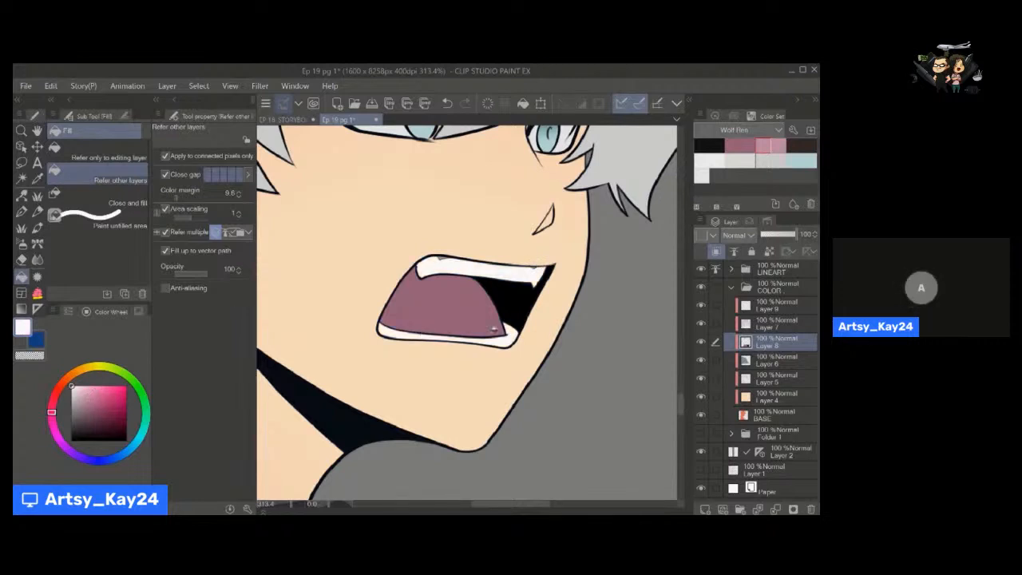
left_click_drag(488, 333, 458, 347)
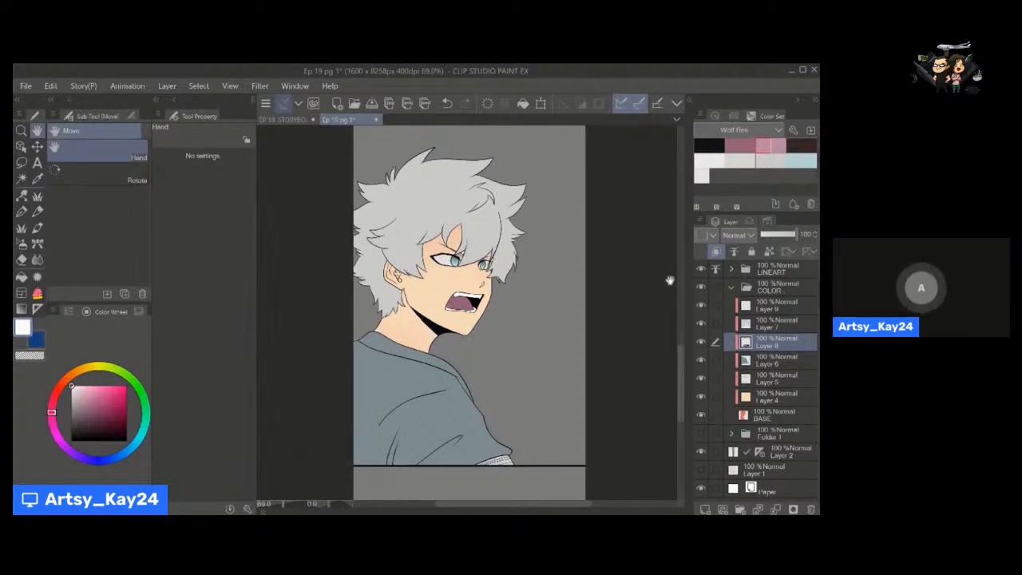
Fill the small earring on the character's ear with black on Layer 8.
left_click(127, 441)
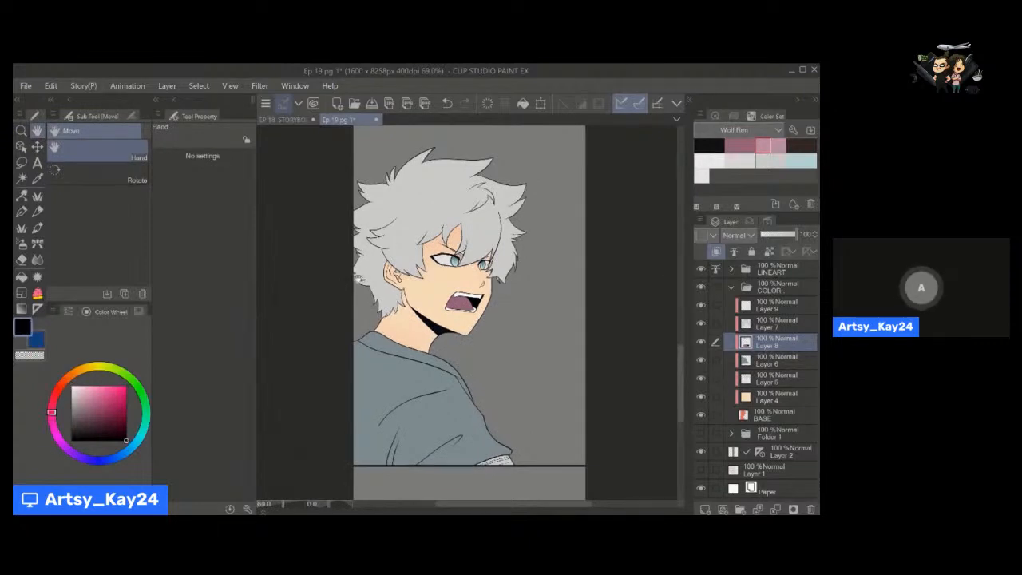
key("g")
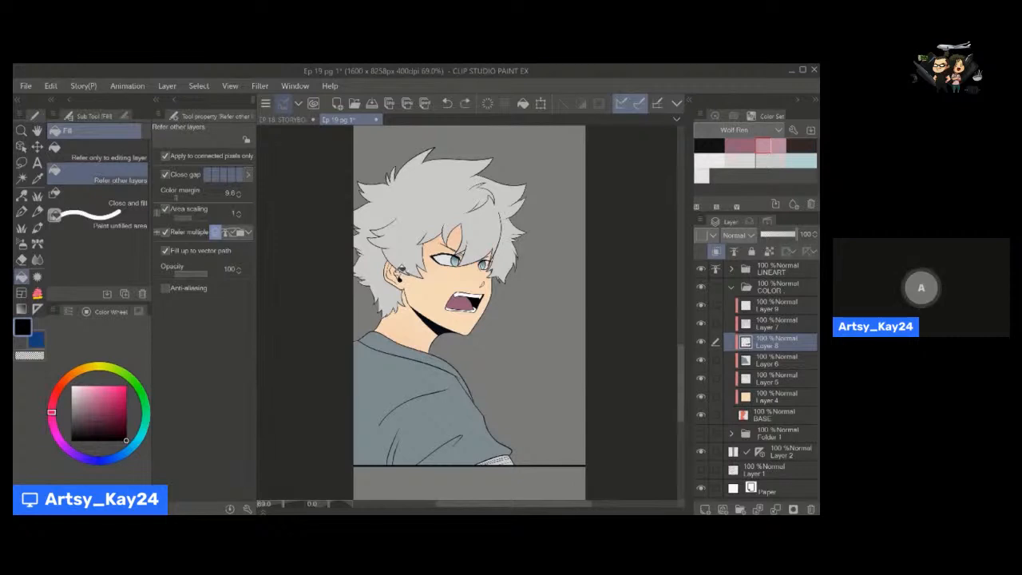
key("alt+space")
left_click_drag(401, 271, 470, 273)
left_click(399, 269)
key("alt+space")
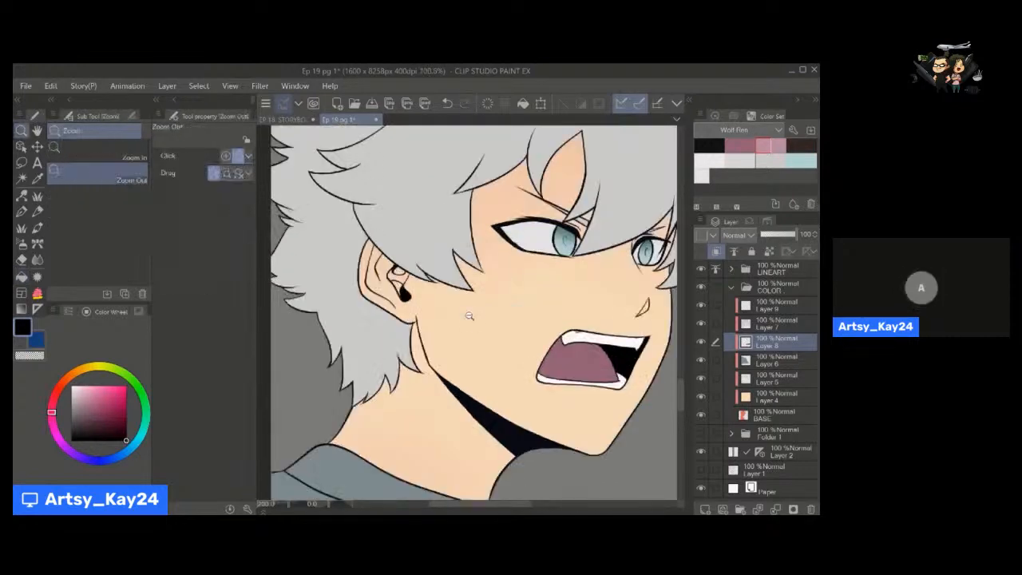
left_click_drag(469, 317, 389, 317)
key("space")
key("alt+space")
mouse_move(481, 381)
left_mouse_down()
mouse_move(429, 378)
mouse_move(473, 369)
left_mouse_up()
key("space")
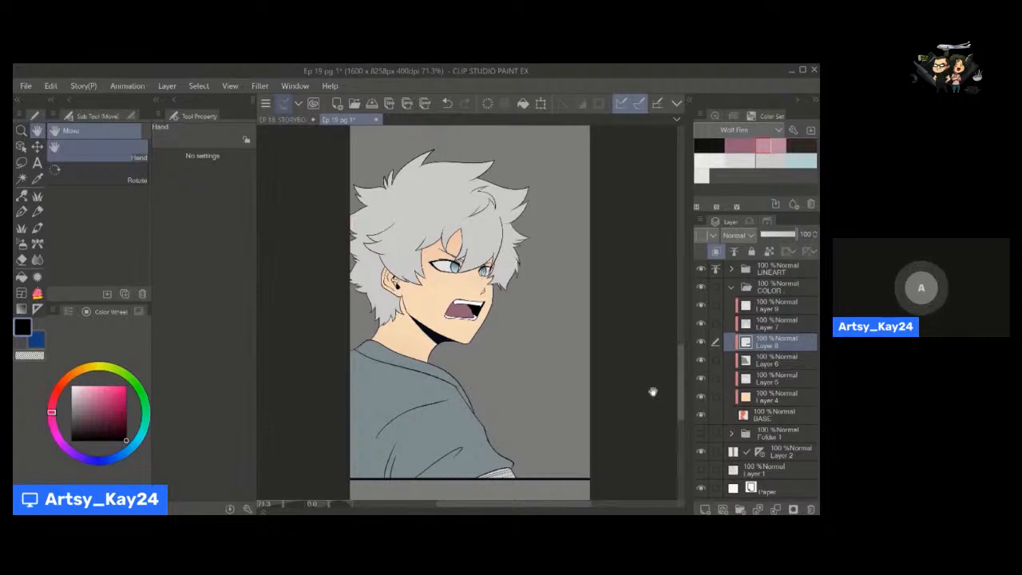
Rename Layer 7 as HAIR and Layer 8 as FACE.
left_click(775, 325)
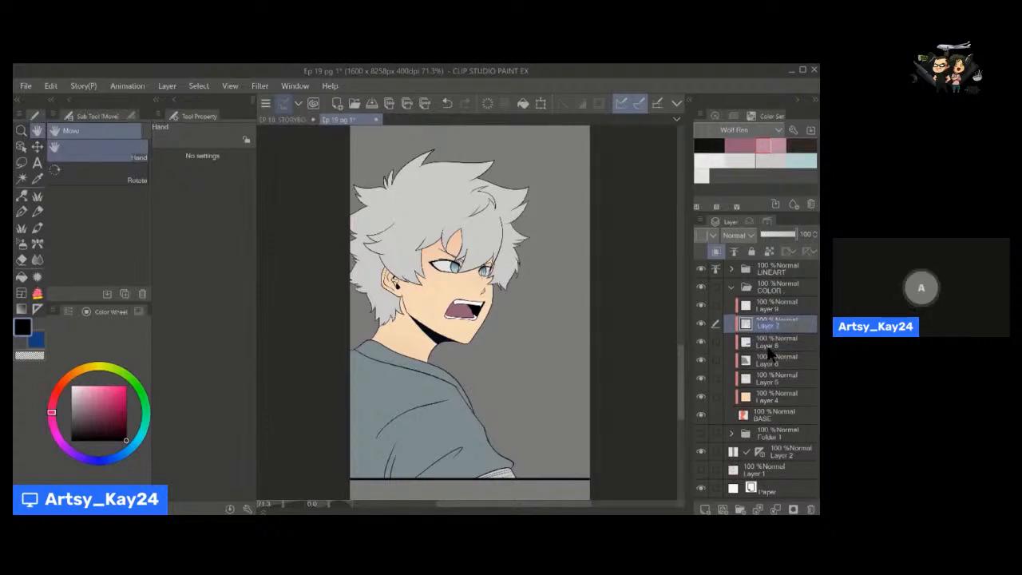
type("HAIR")
double_click(770, 345)
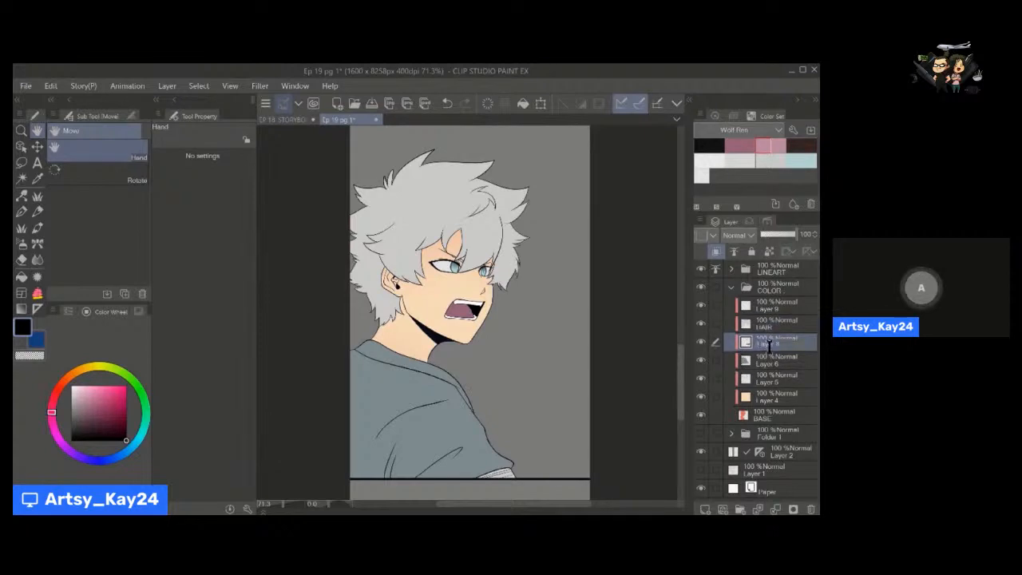
type("FACE")
Rename Layer 6 as CLOTHES, Layer 5 as BLUSH and Layer 4 as SKIN.
double_click(770, 363)
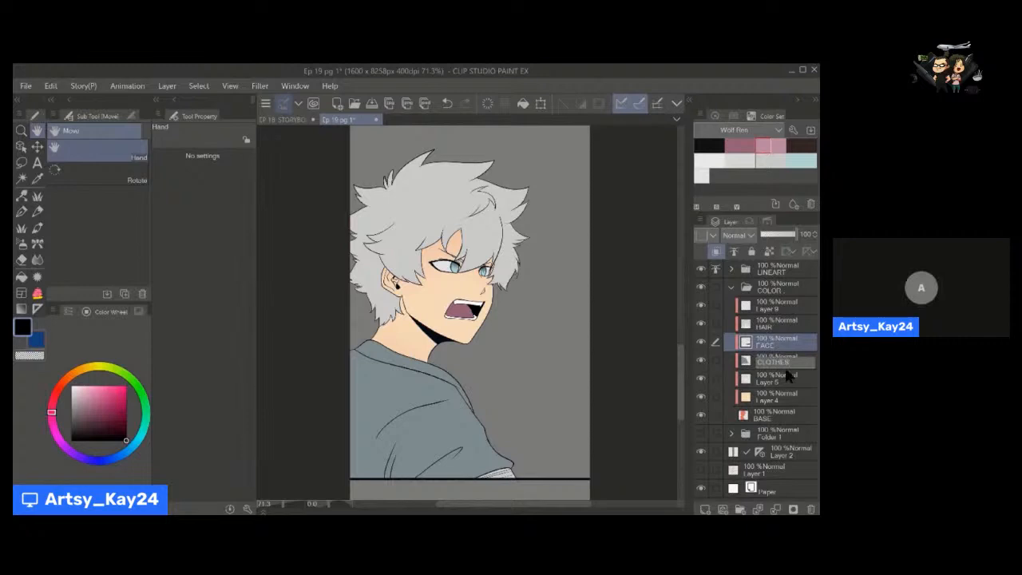
double_click(772, 381)
type("S")
double_click(772, 400)
type("SKIN")
key("Return")
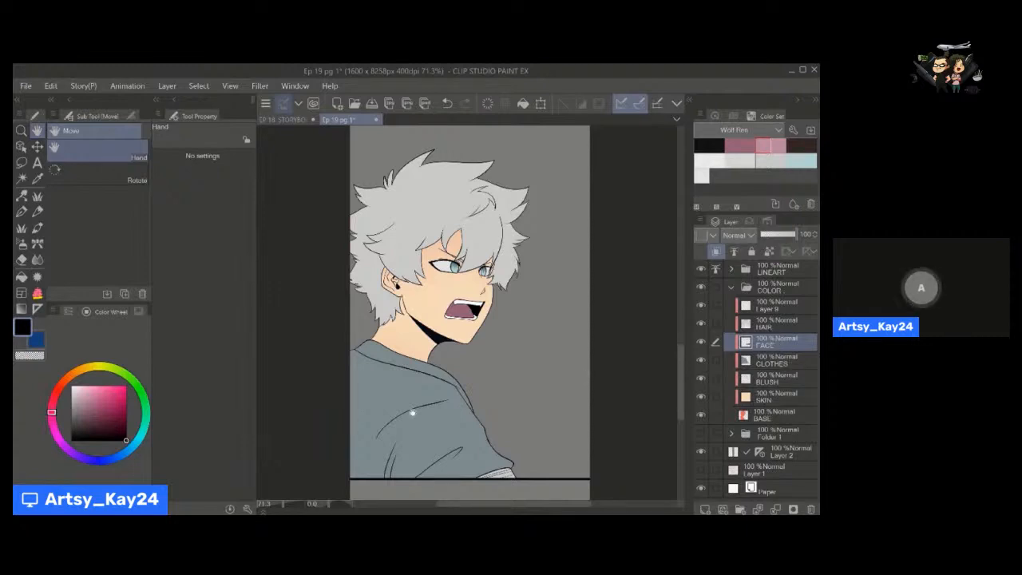
scroll(679, 349, "down", 1)
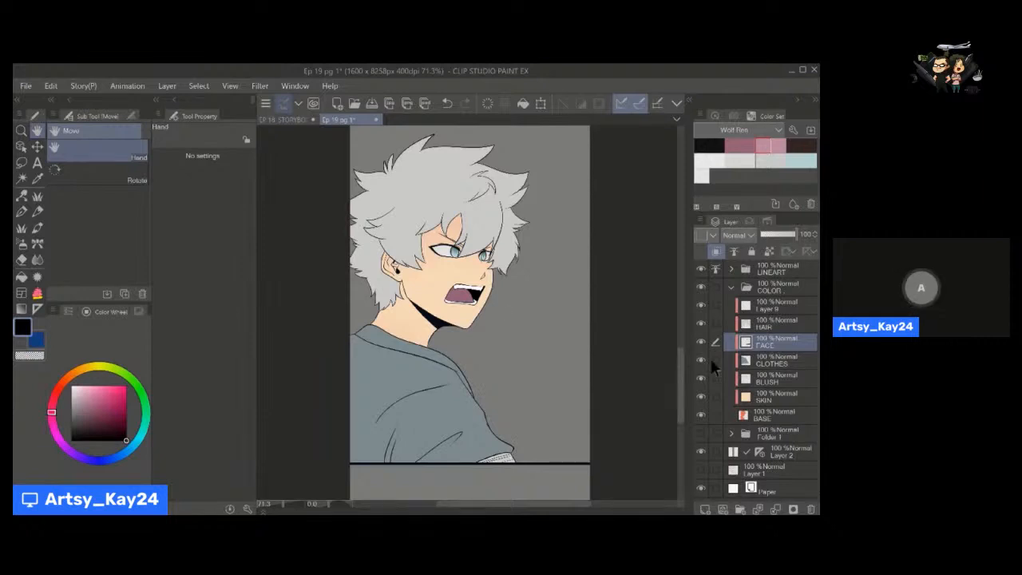
left_click_drag(681, 357, 678, 353)
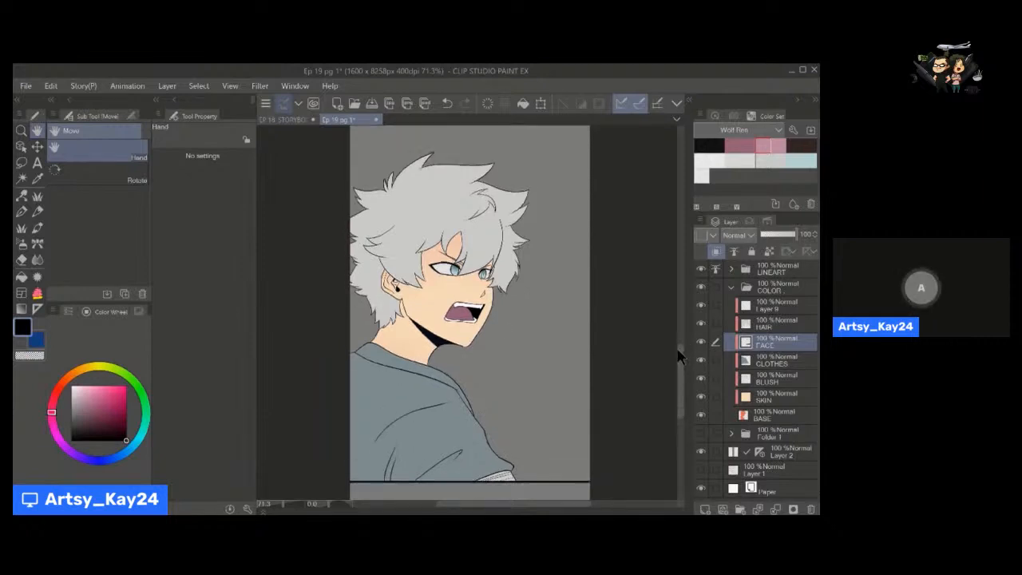
mouse_move(509, 376)
left_mouse_down()
mouse_move(509, 366)
mouse_move(519, 373)
left_mouse_up()
key("alt+space")
key("space")
left_click_drag(520, 378, 515, 383)
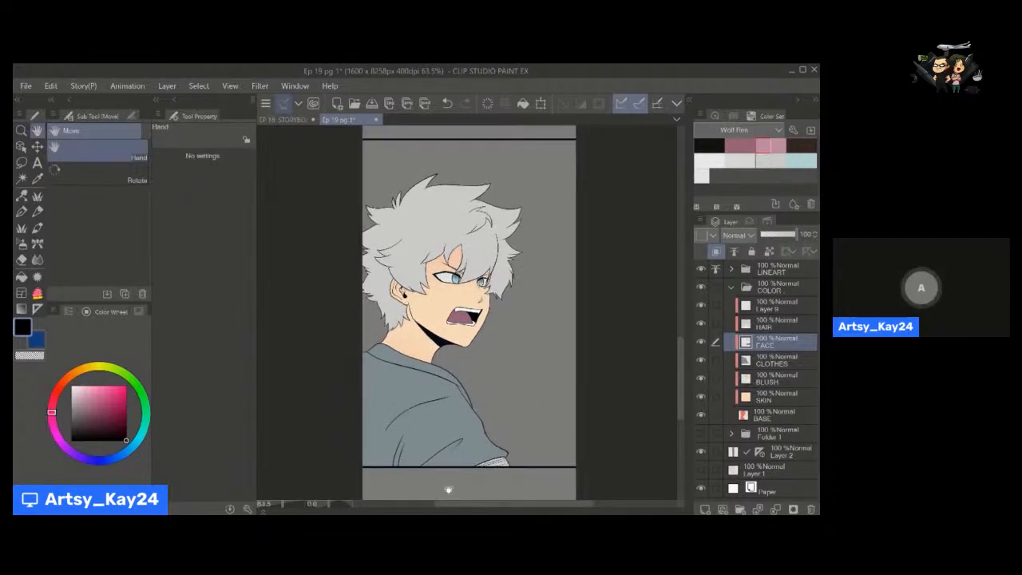
Make Layer 9 the active layer and choose a dark muted purple as the shadow colour.
left_click(771, 326)
left_click(775, 310)
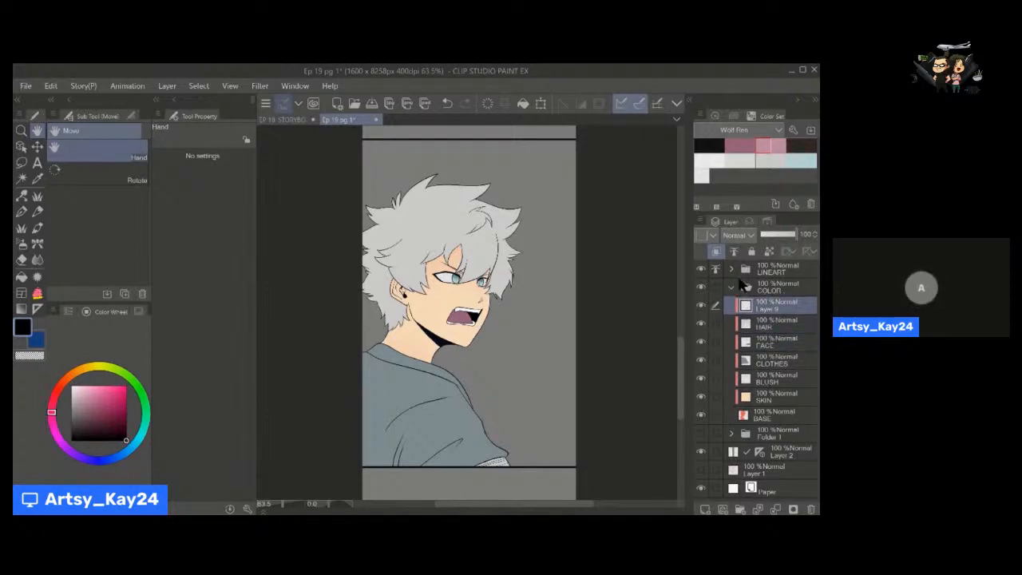
left_click_drag(475, 350, 464, 369)
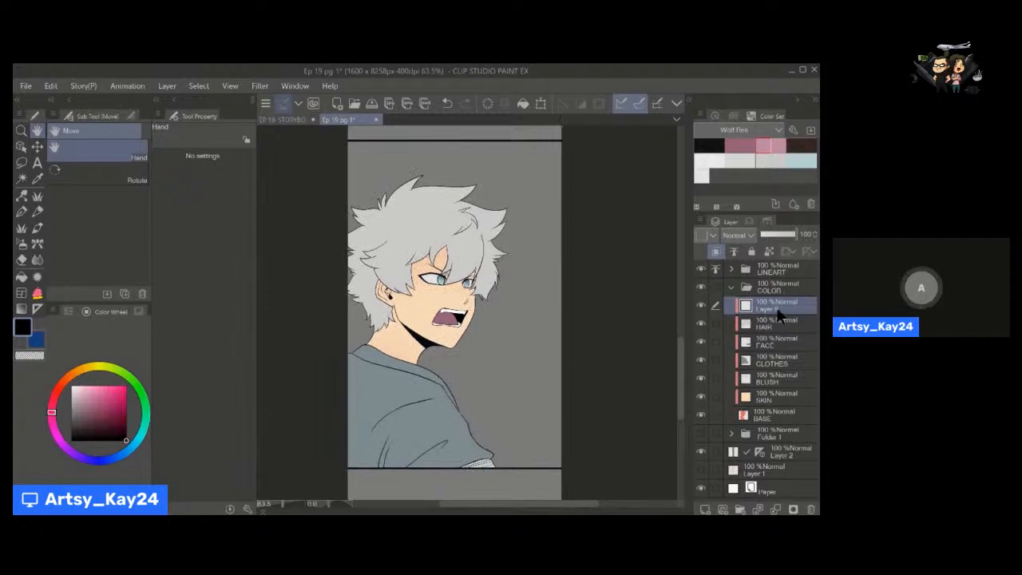
key("p")
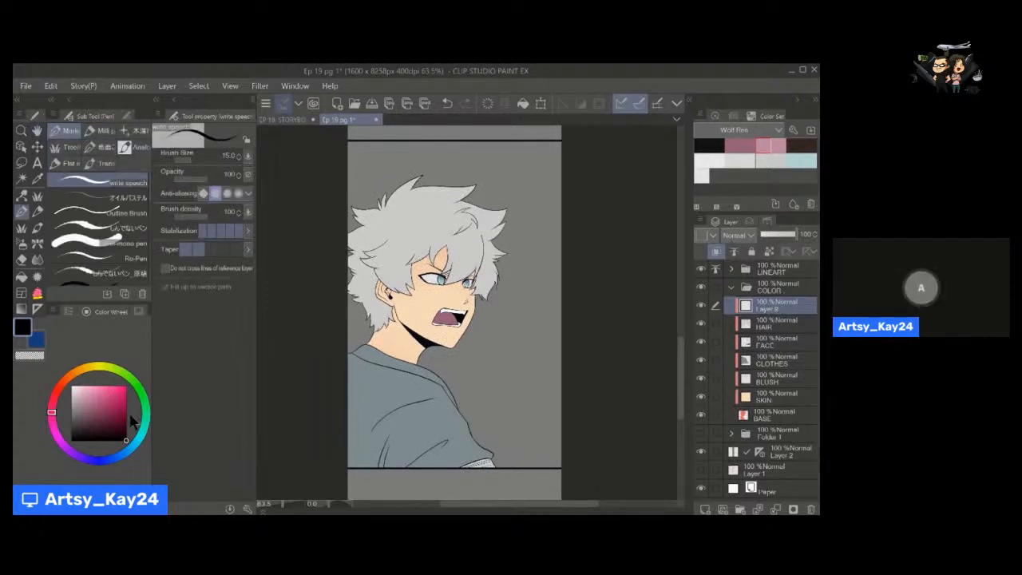
left_click(105, 454)
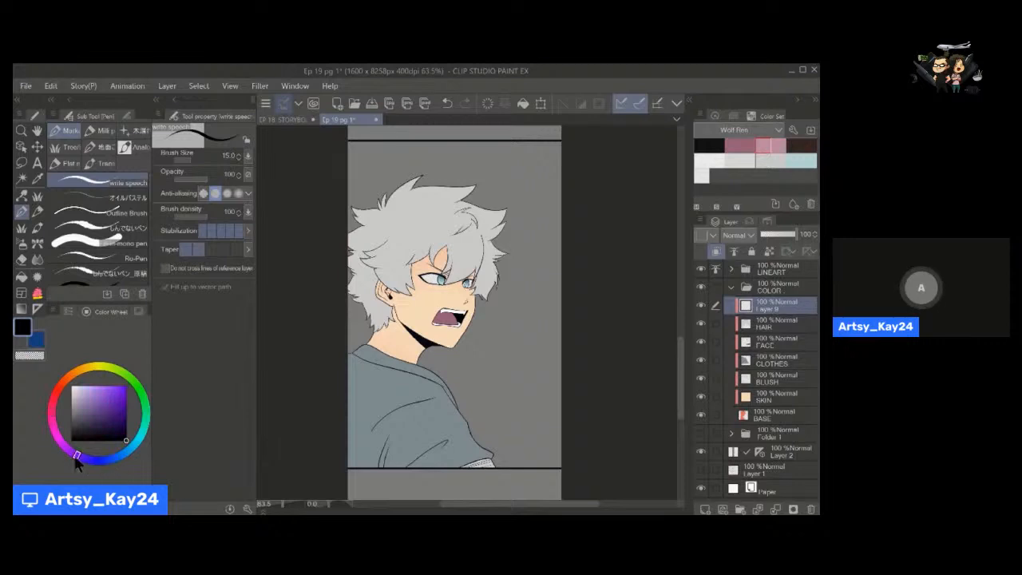
left_click(98, 415)
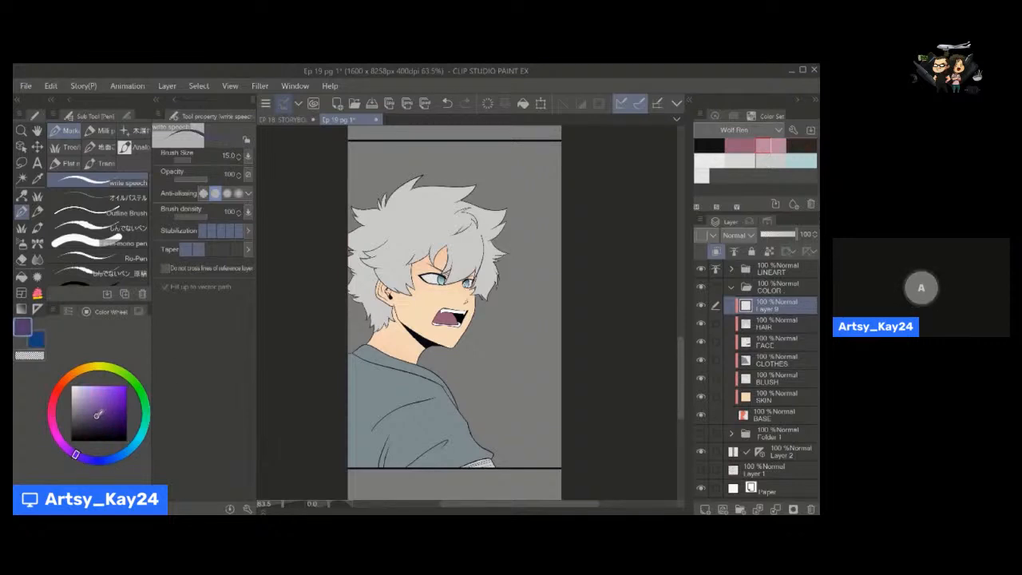
Lasso-fill a large purple shadow on Layer 9 over the back hair, ear, neck and the back and lower part of the top.
key("space")
left_click_drag(501, 309, 531, 319)
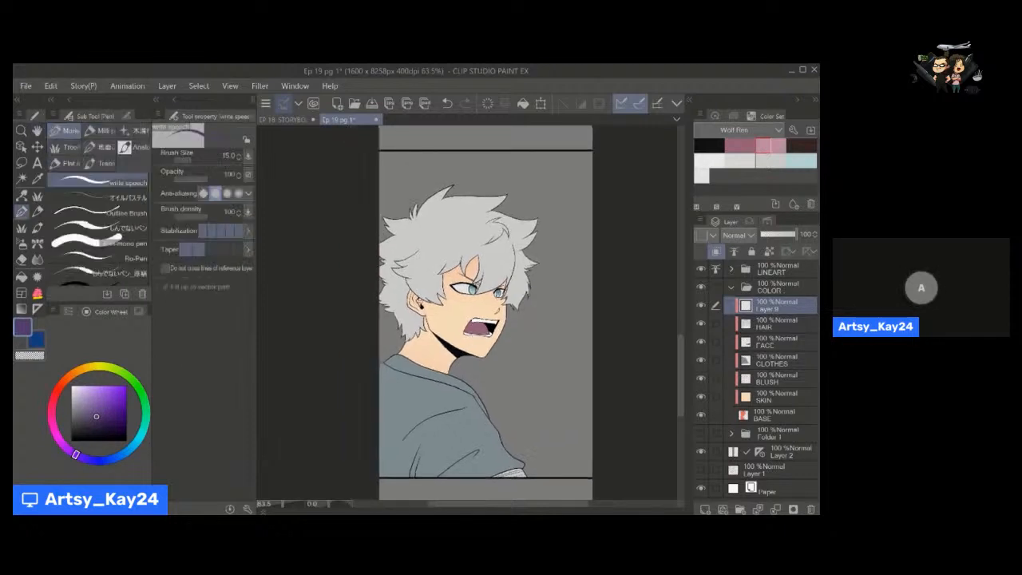
key("g")
key("p")
key("u")
left_click(124, 181)
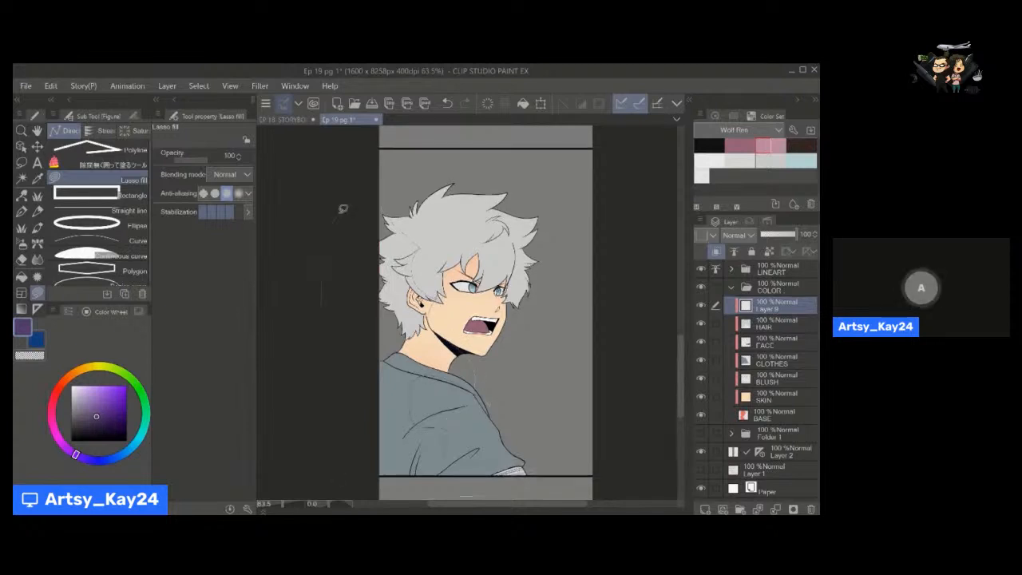
left_click_drag(343, 209, 378, 207)
Lasso-fill the unpainted gaps on the BASE layer where the clothes meet the panel's left edge.
mouse_move(423, 391)
left_mouse_down()
mouse_move(434, 381)
mouse_move(434, 318)
left_mouse_up()
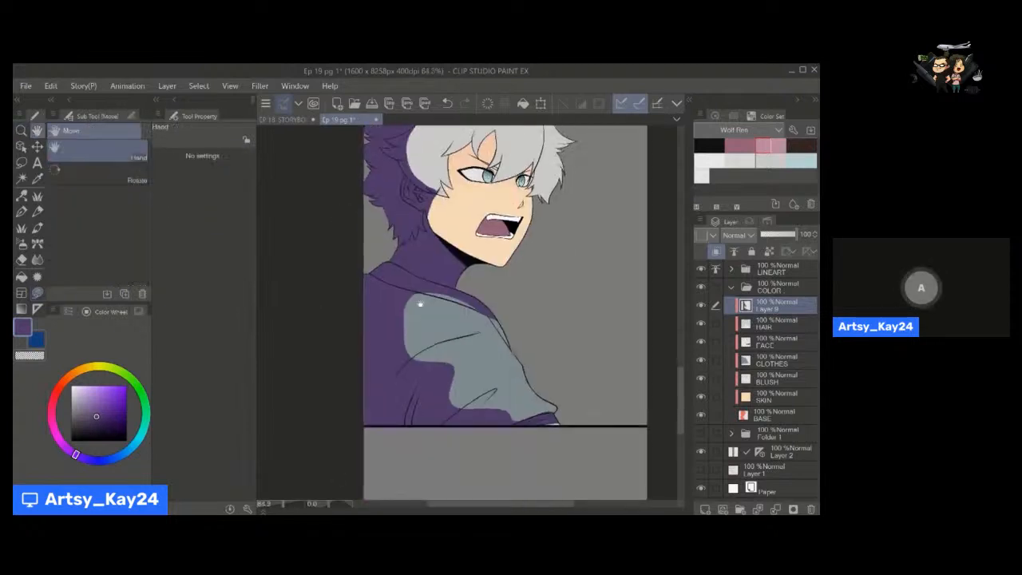
scroll(420, 305, "up", 2)
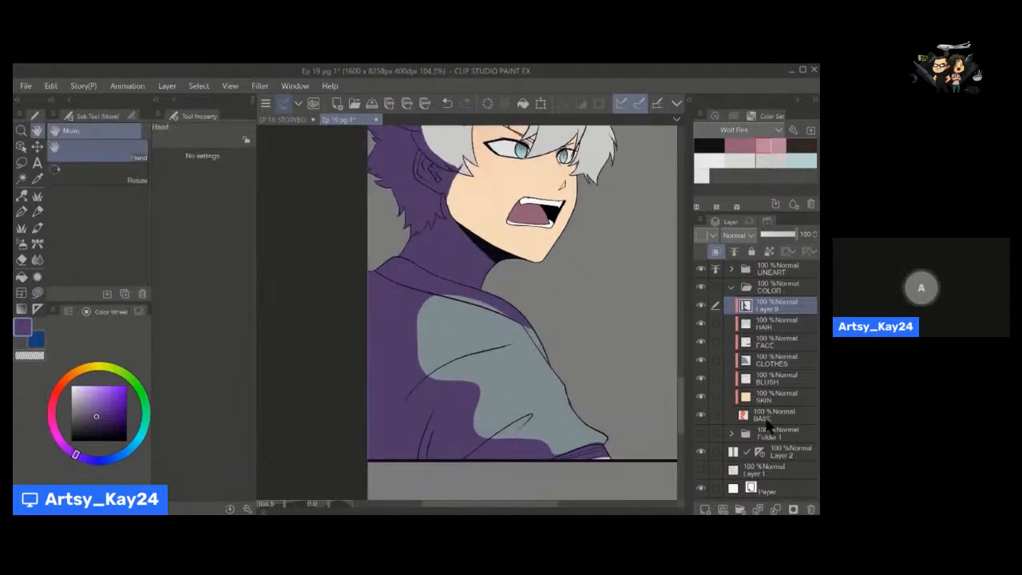
left_click(767, 419)
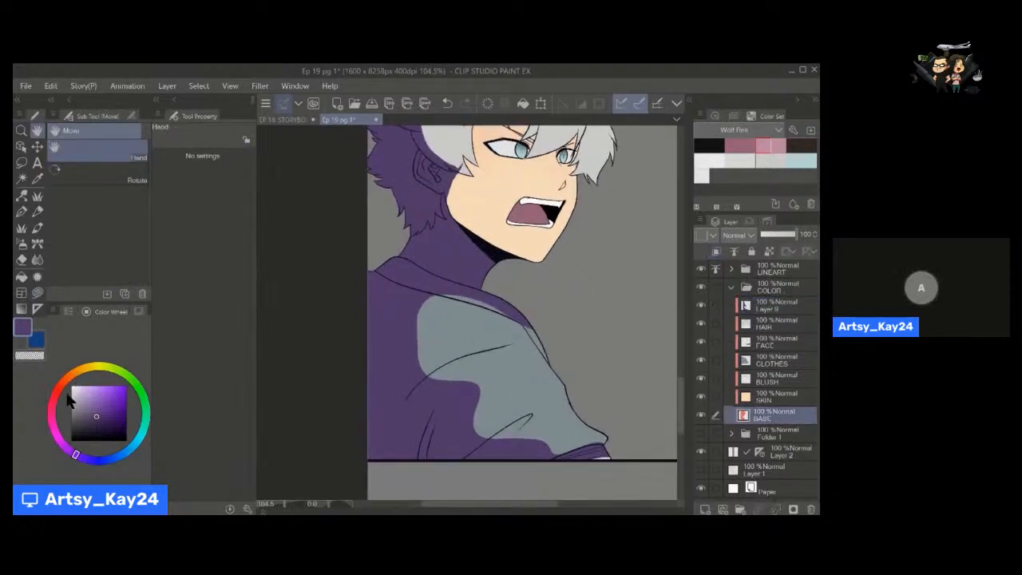
mouse_move(373, 271)
left_mouse_down()
mouse_move(377, 338)
mouse_move(394, 398)
left_mouse_up()
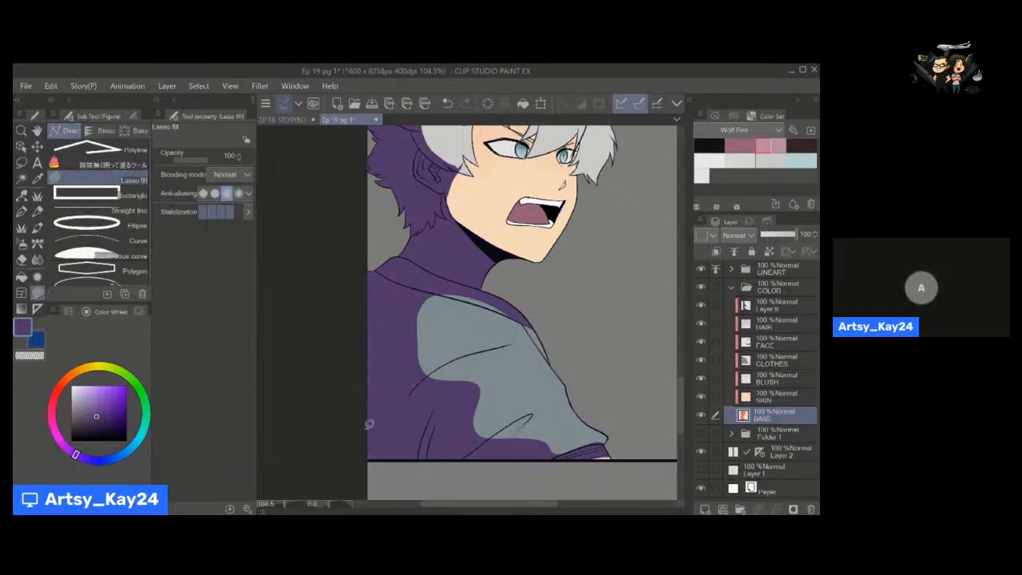
left_click_drag(372, 456, 415, 447)
left_click_drag(375, 132, 406, 336)
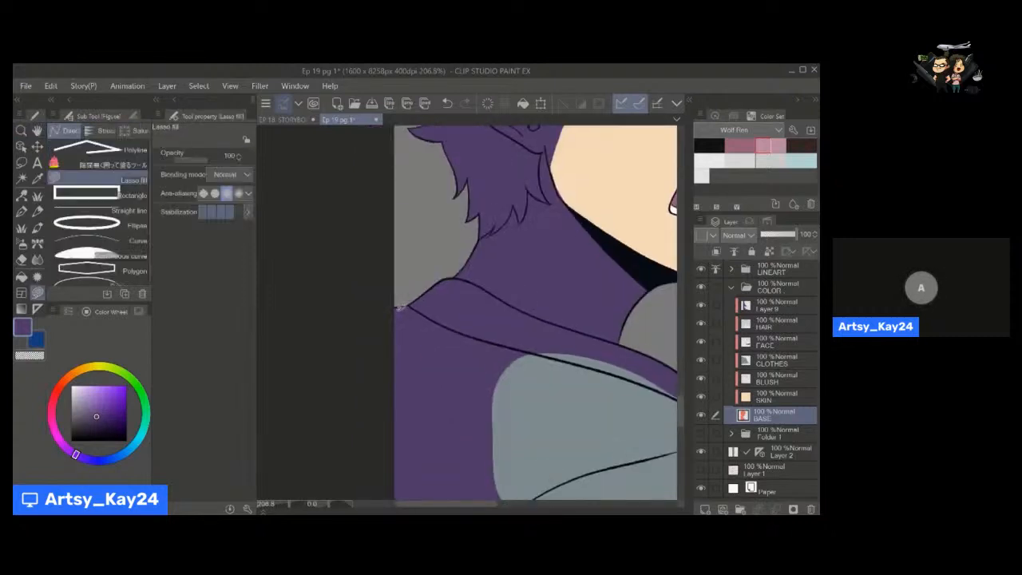
Paint purple shadow along the collar and shoulder seam on Layer 9 with the pen at size 40.
left_click(773, 304)
left_click_drag(569, 384, 478, 347)
key("p")
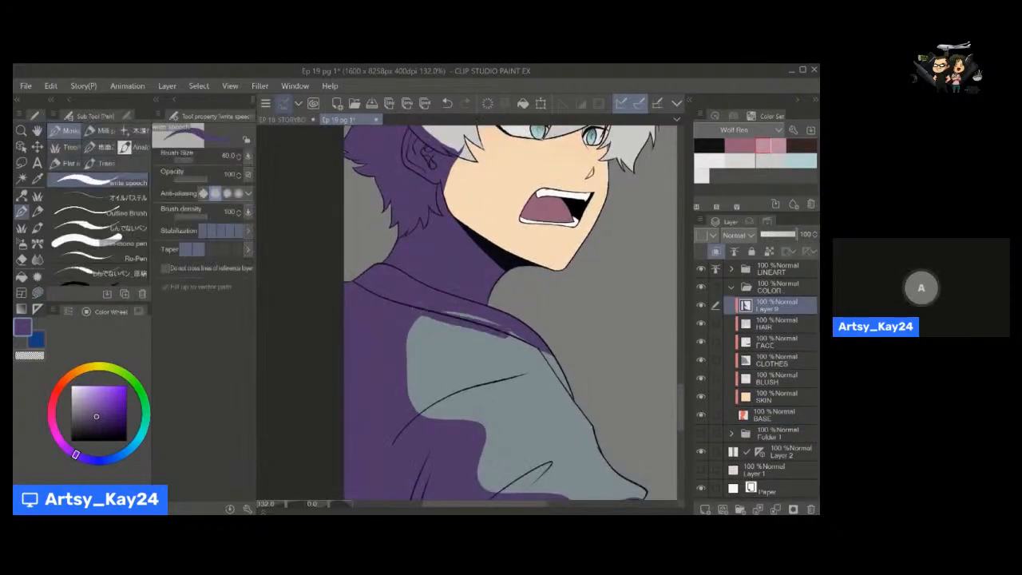
left_click_drag(463, 328, 569, 388)
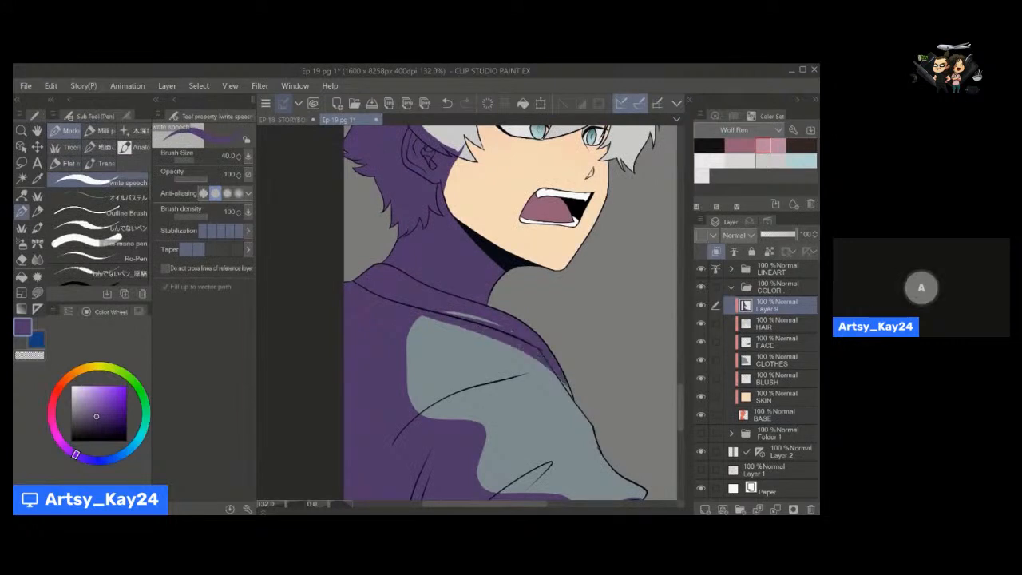
mouse_move(535, 327)
left_mouse_down()
mouse_move(562, 376)
mouse_move(527, 373)
mouse_move(569, 393)
left_mouse_up()
Carve a lit strip out of the collar's shadow with transparent colour at brush size 20.
key("c")
key("[")
key("[")
key("[")
key("[")
key("[")
key("[")
key("ctrl+z")
key("]")
key("]")
key("]")
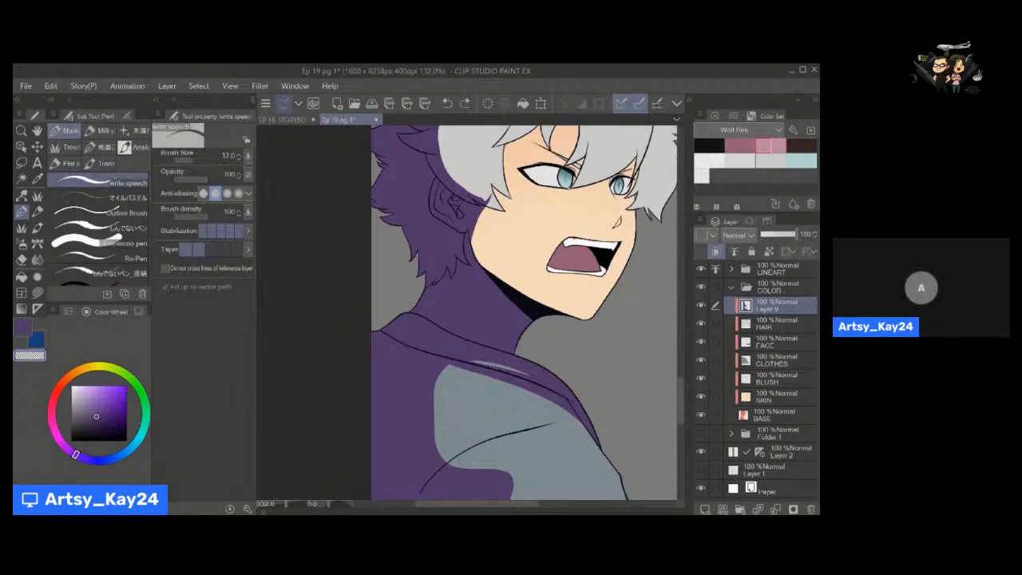
left_click_drag(500, 367, 575, 398)
left_click_drag(484, 363, 567, 388)
key("ctrl+z")
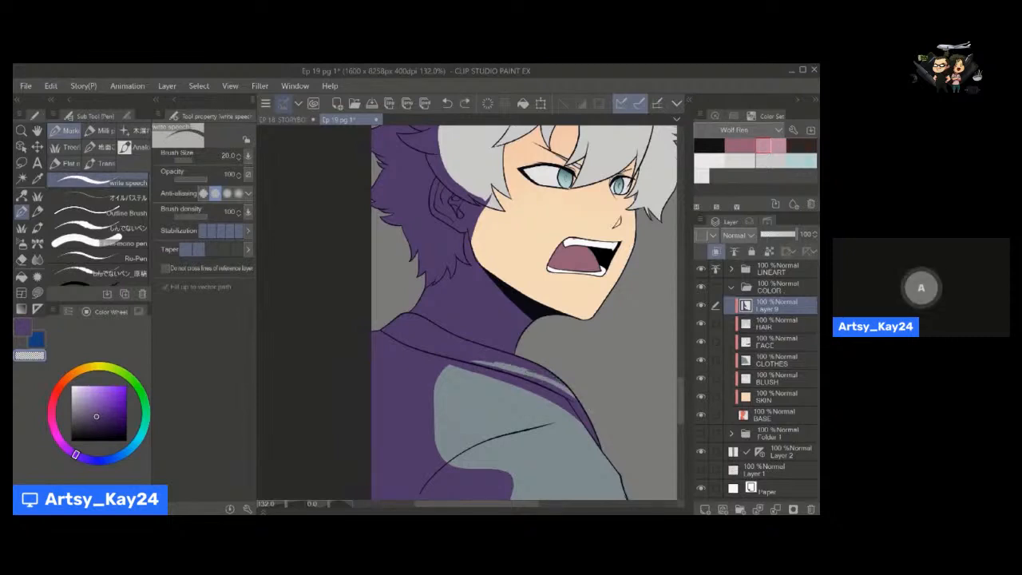
key("ctrl+z")
left_click_drag(486, 361, 570, 389)
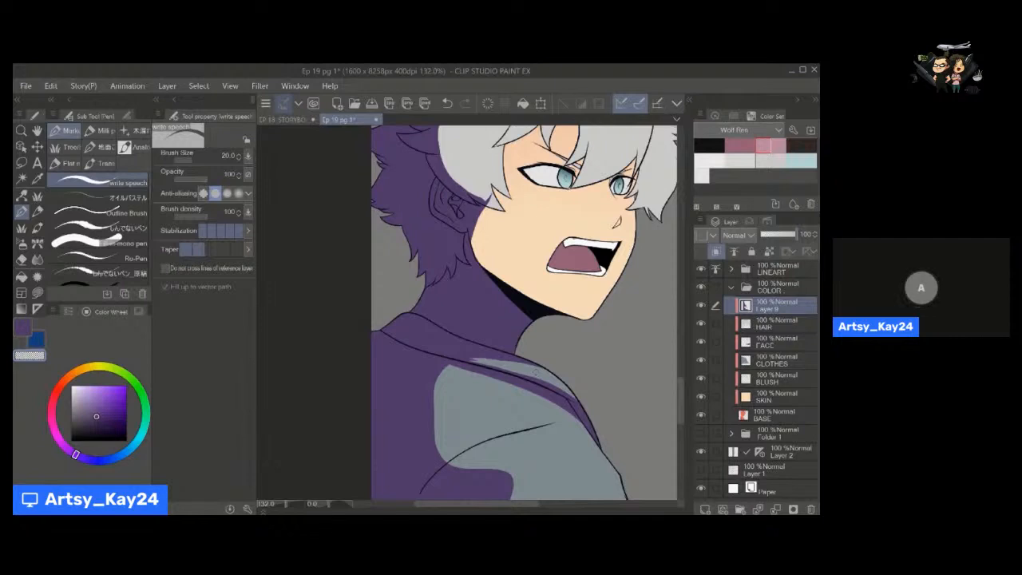
Add purple shadow beneath the upper sleeve fold with Lasso fill and along the lower fold with the pen.
key("space")
left_click_drag(440, 338, 453, 216)
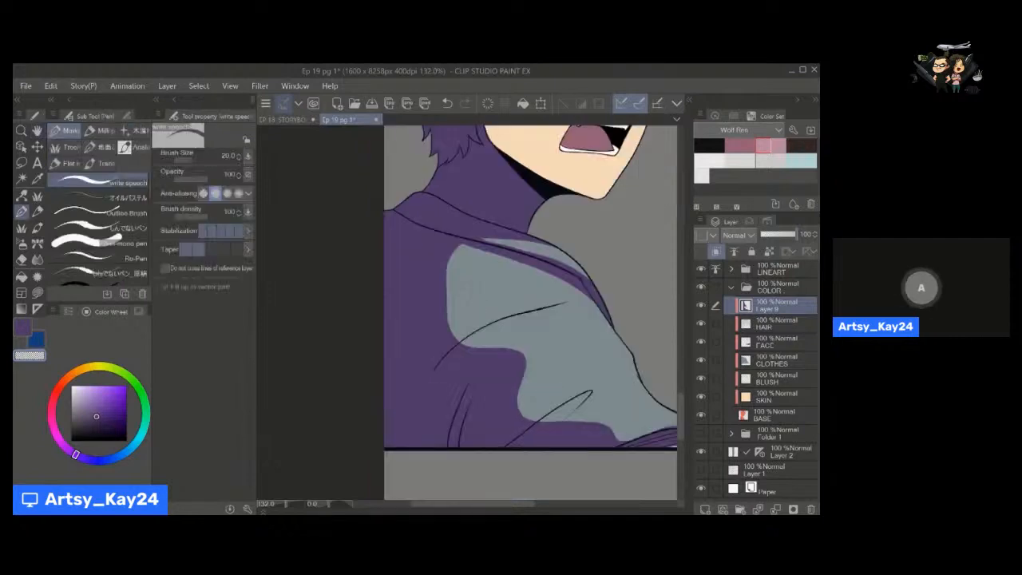
key("c")
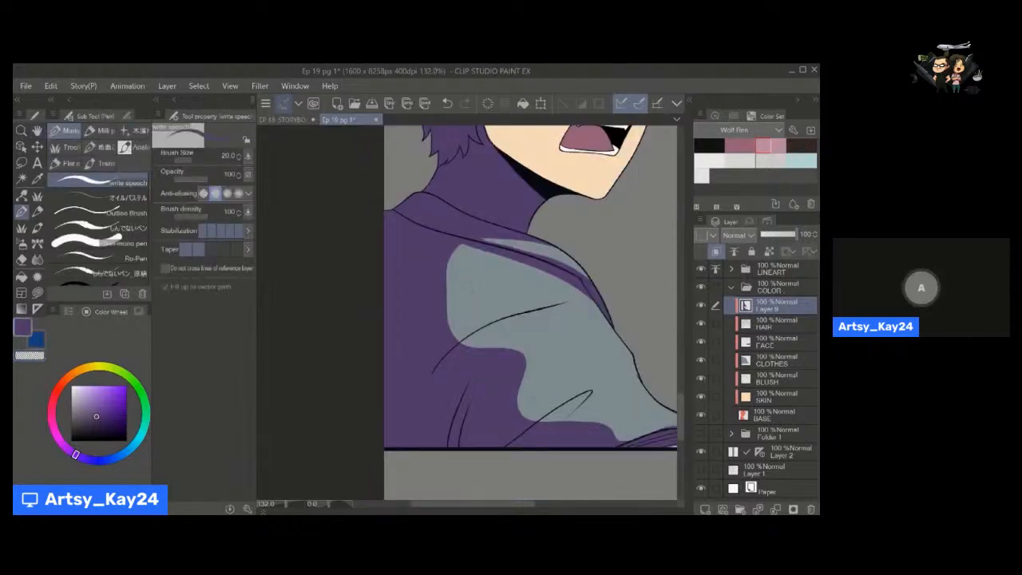
key("u")
mouse_move(448, 368)
left_mouse_down()
mouse_move(469, 338)
mouse_move(528, 313)
left_mouse_up()
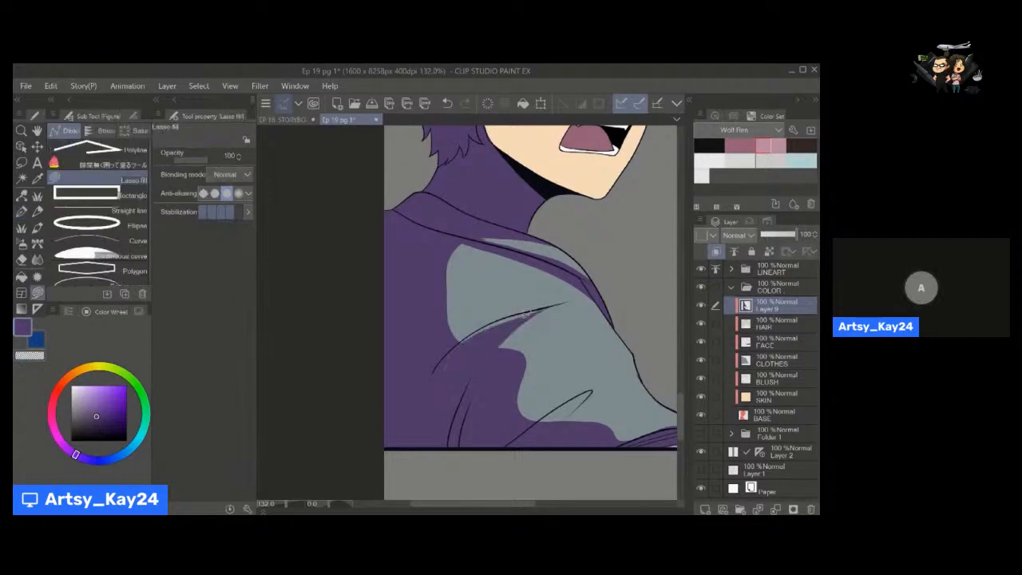
key("g")
key("space")
left_click_drag(555, 376, 540, 327)
key("p")
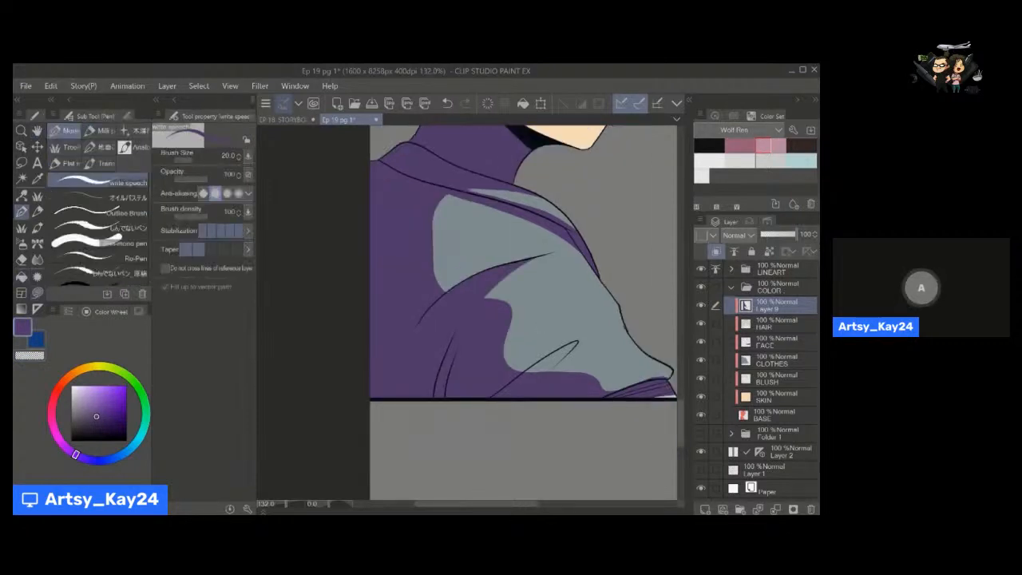
key("space")
left_click_drag(612, 372, 566, 338)
Load the HAIR layer's painted area as a selection while keeping Layer 9 active.
left_click_drag(525, 280, 530, 459)
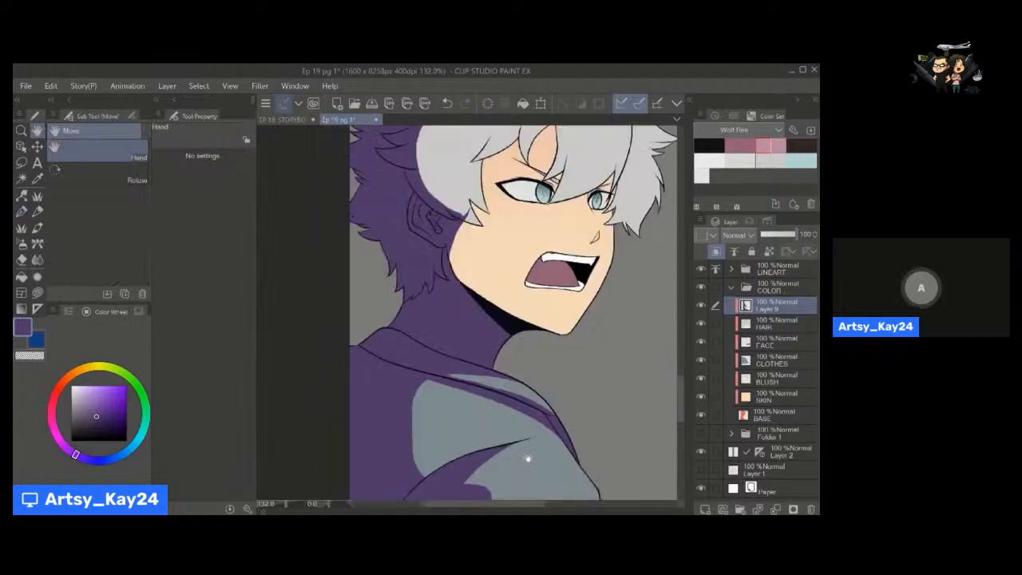
mouse_move(481, 371)
left_mouse_down()
mouse_move(504, 452)
mouse_move(474, 468)
left_mouse_up()
key("e")
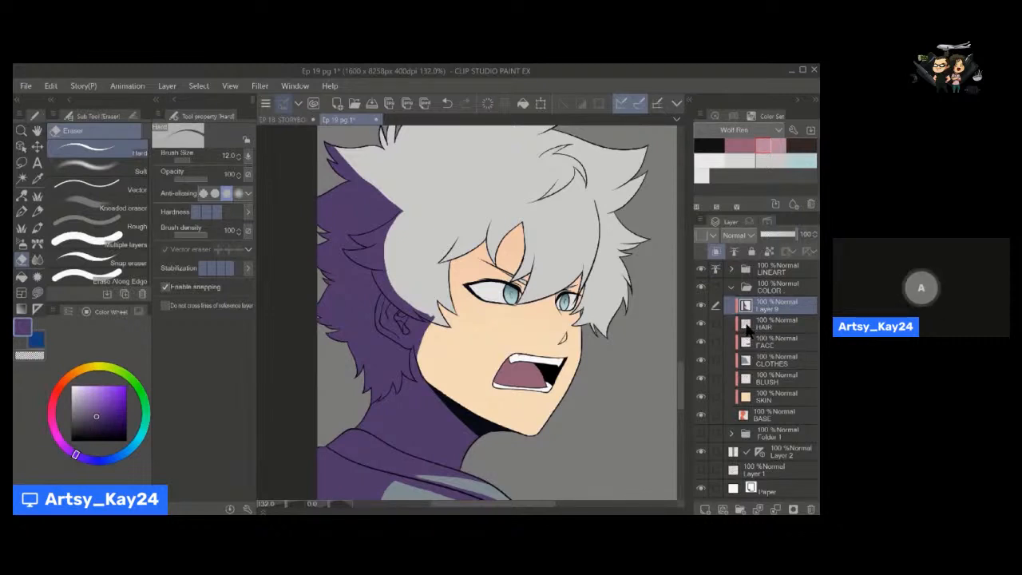
left_click(746, 328, "ctrl")
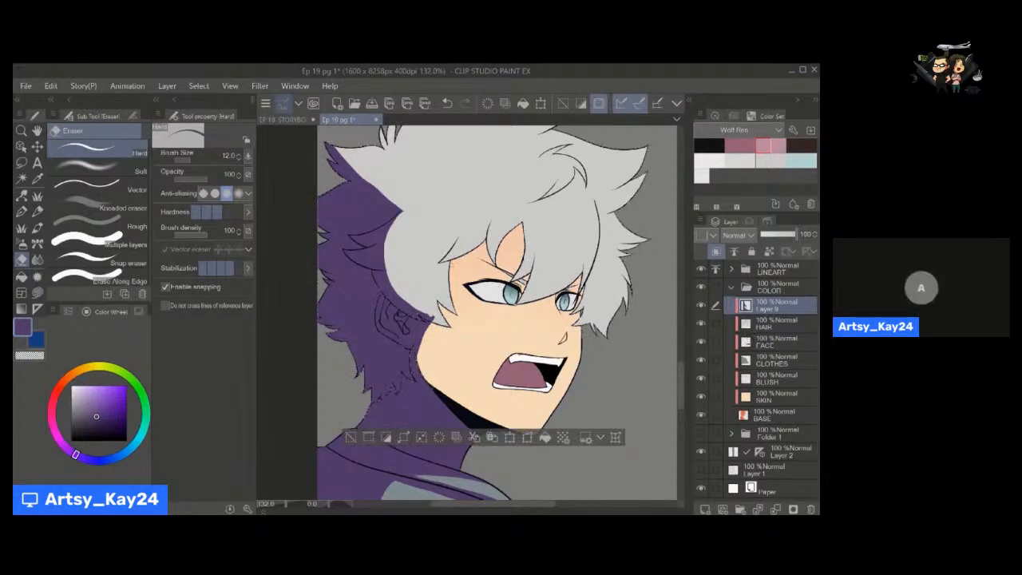
Try lasso-filling purple shadows on the back hair tufts and the fringe above the forehead.
key("space")
left_click_drag(457, 347, 464, 377)
key("a")
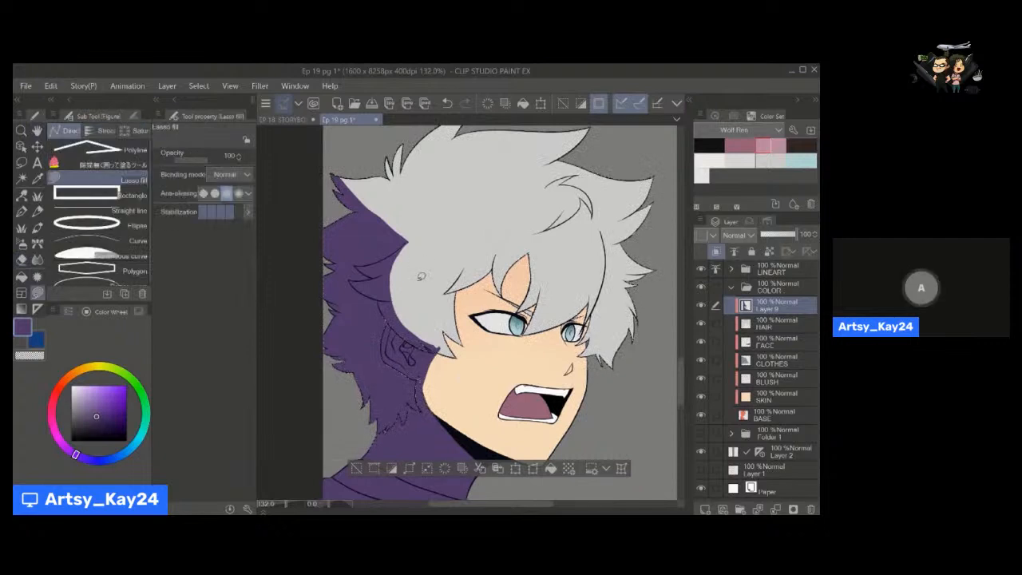
left_click_drag(391, 150, 397, 186)
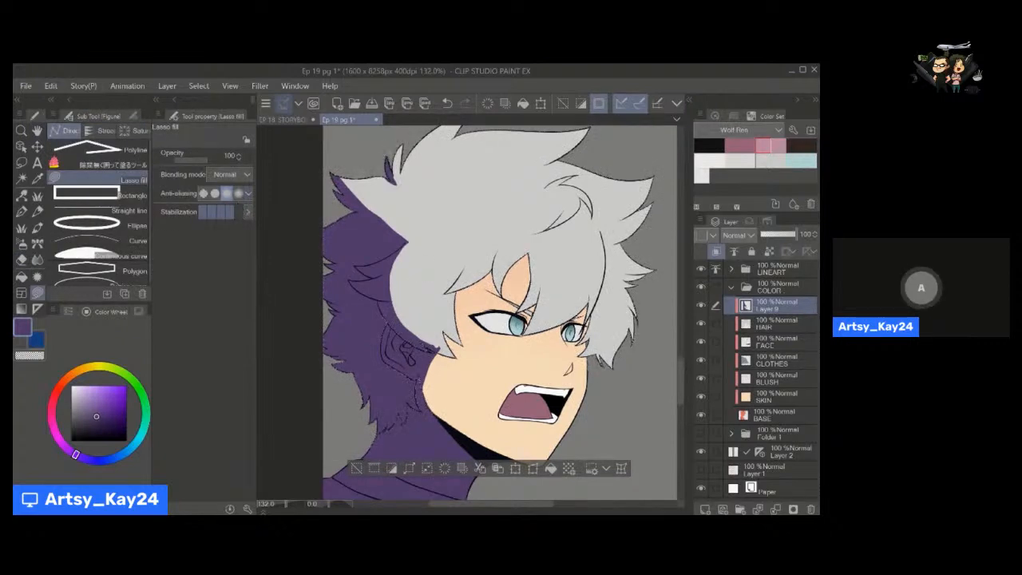
left_click_drag(423, 231, 406, 243)
mouse_move(425, 294)
left_mouse_down()
mouse_move(446, 380)
mouse_move(504, 334)
mouse_move(508, 304)
left_mouse_up()
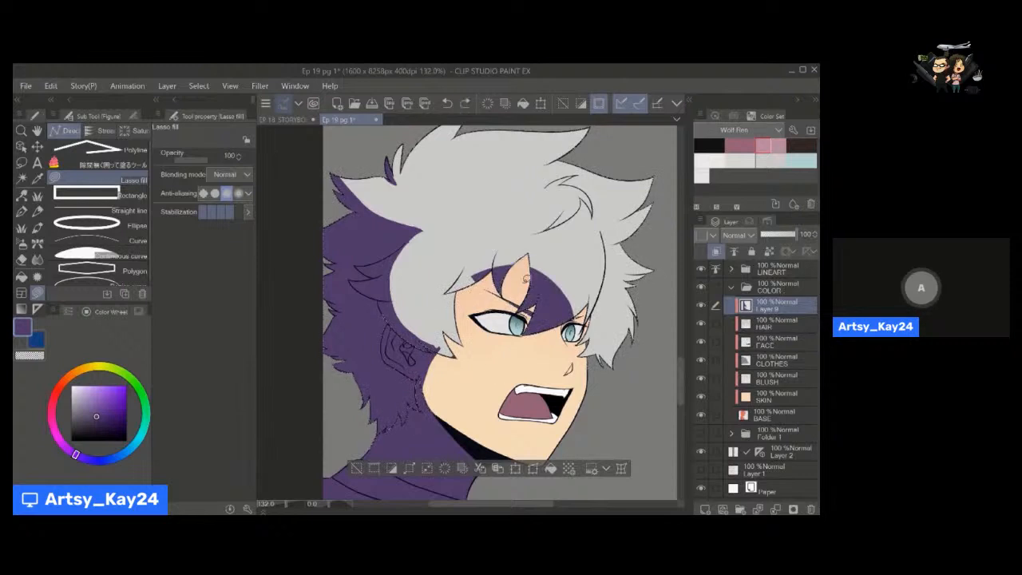
key("ctrl+z")
mouse_move(489, 269)
left_mouse_down()
mouse_move(453, 289)
mouse_move(476, 274)
mouse_move(472, 283)
left_mouse_up()
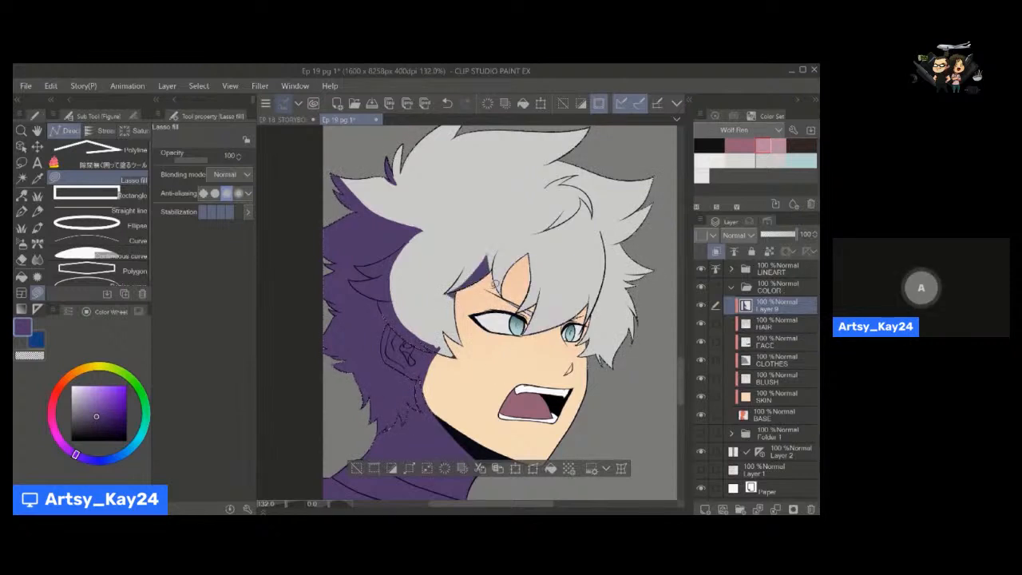
key("ctrl+z")
Clear the purple shading inside the hair selection on Layer 9 and invert the selection.
key("space")
left_click_drag(523, 345, 509, 331)
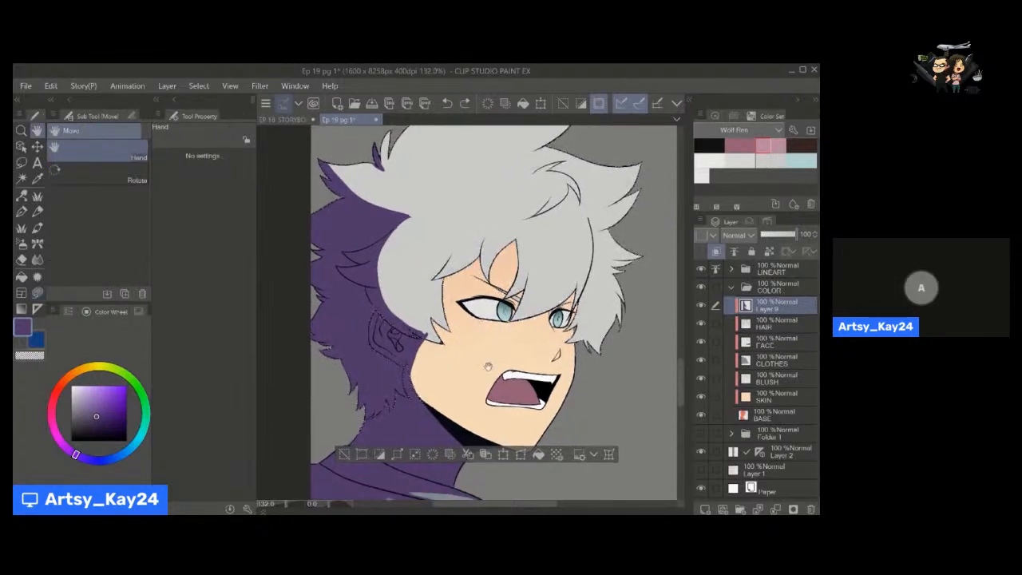
left_click_drag(488, 367, 474, 351)
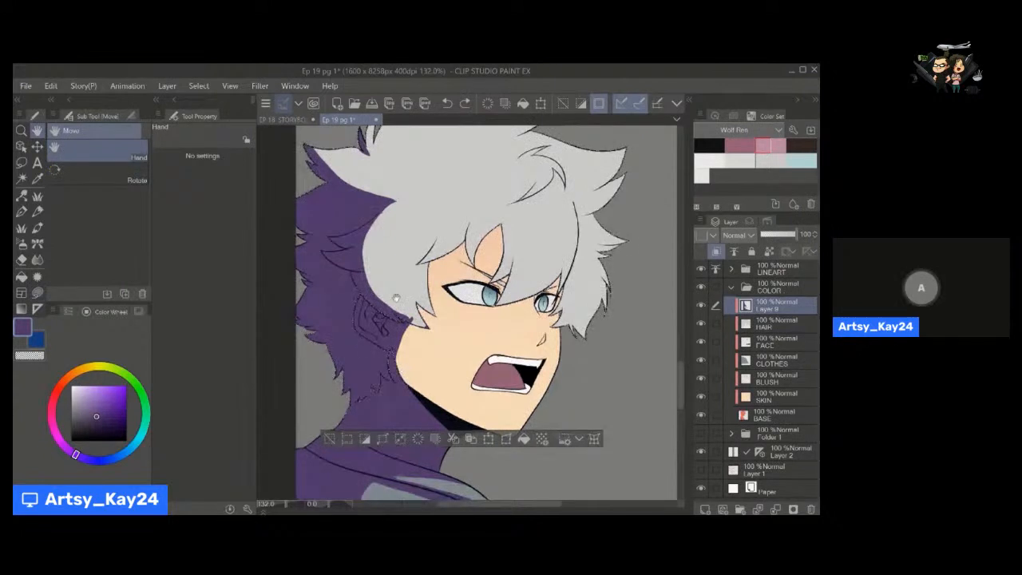
left_click(421, 441)
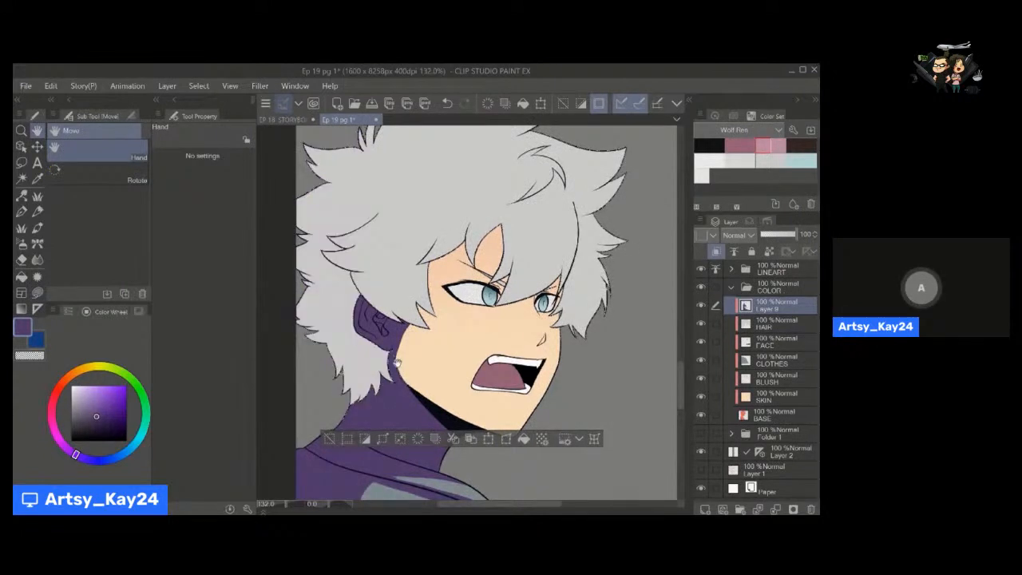
left_click(368, 444)
left_click_drag(442, 406, 437, 280)
left_click_drag(456, 346, 426, 376)
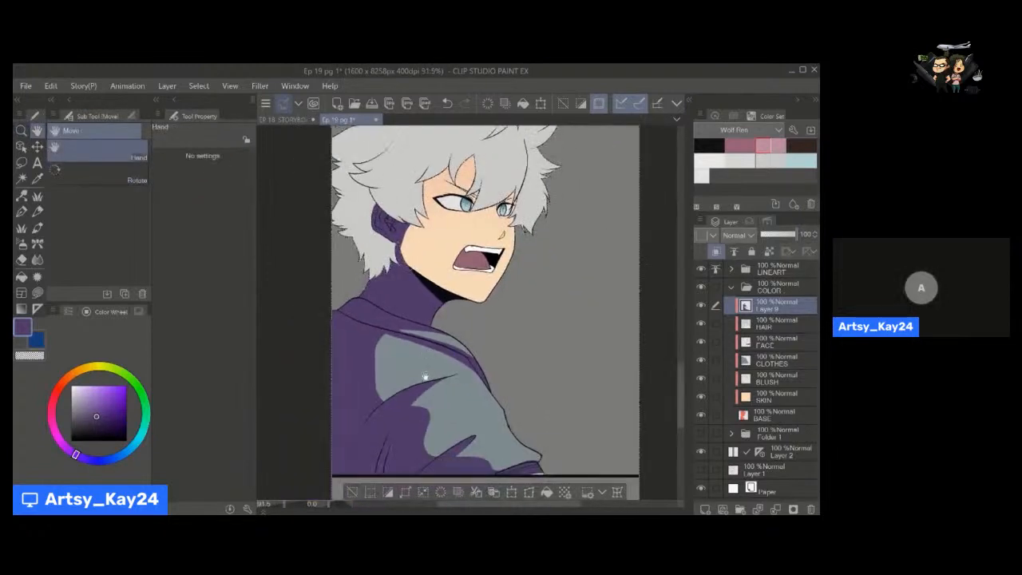
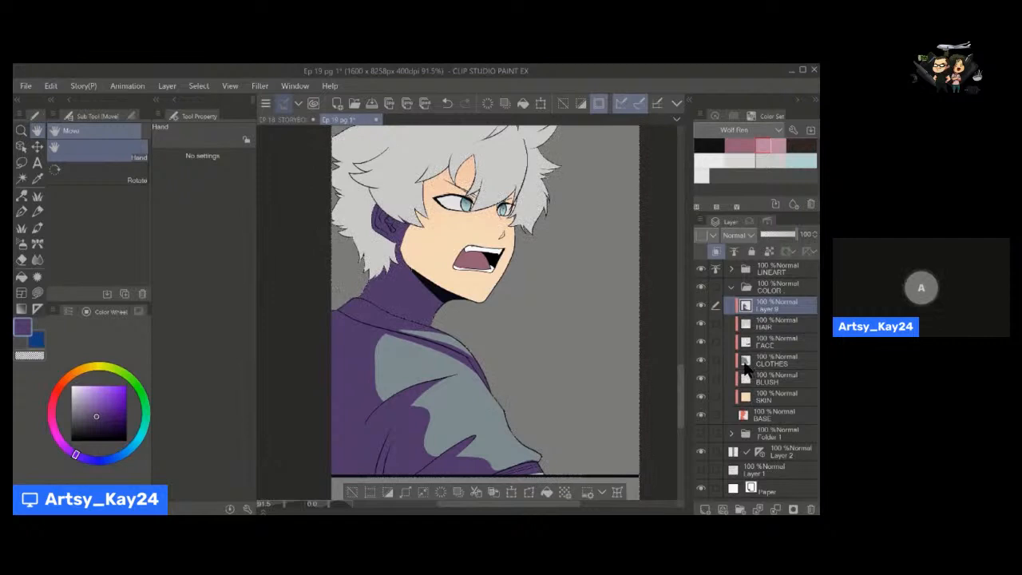
Lasso-fill a jagged purple shadow across the upper face beneath the fringe, covering the forehead and eye area on Layer 9.
left_click_drag(403, 335, 406, 367)
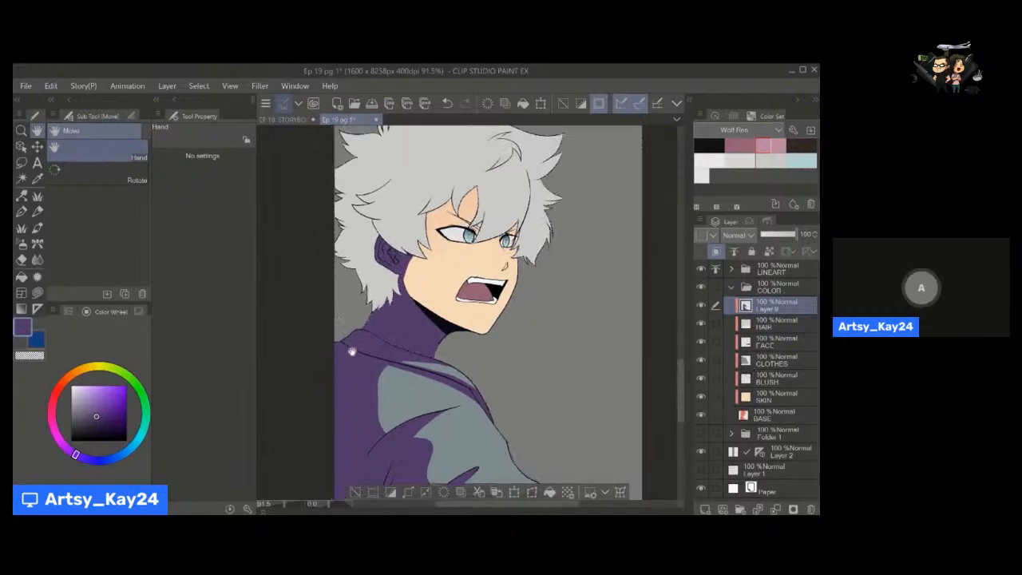
left_click_drag(431, 399, 409, 398)
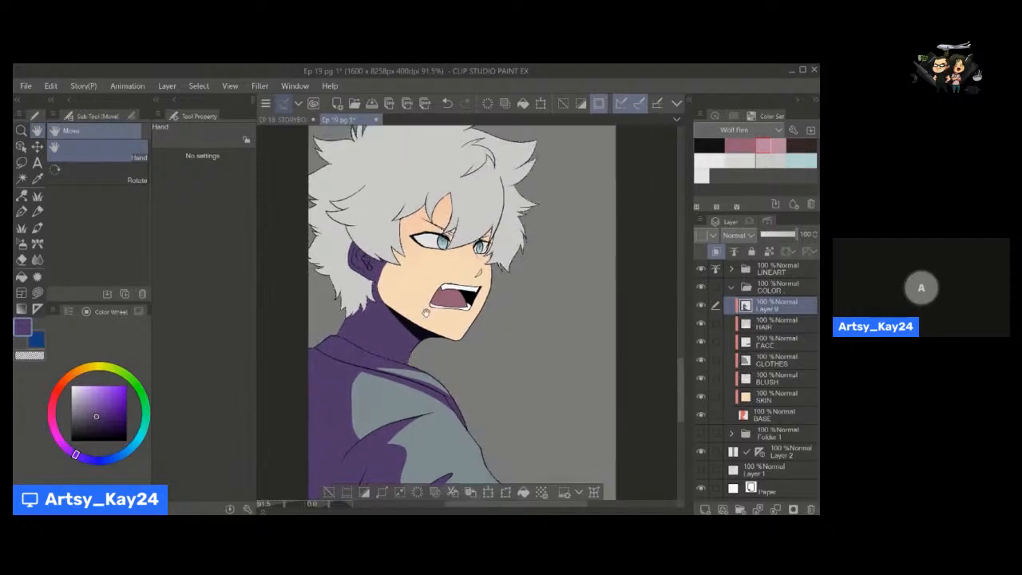
left_click_drag(426, 312, 427, 341)
key("bracketright")
key("bracketright")
key("bracketright")
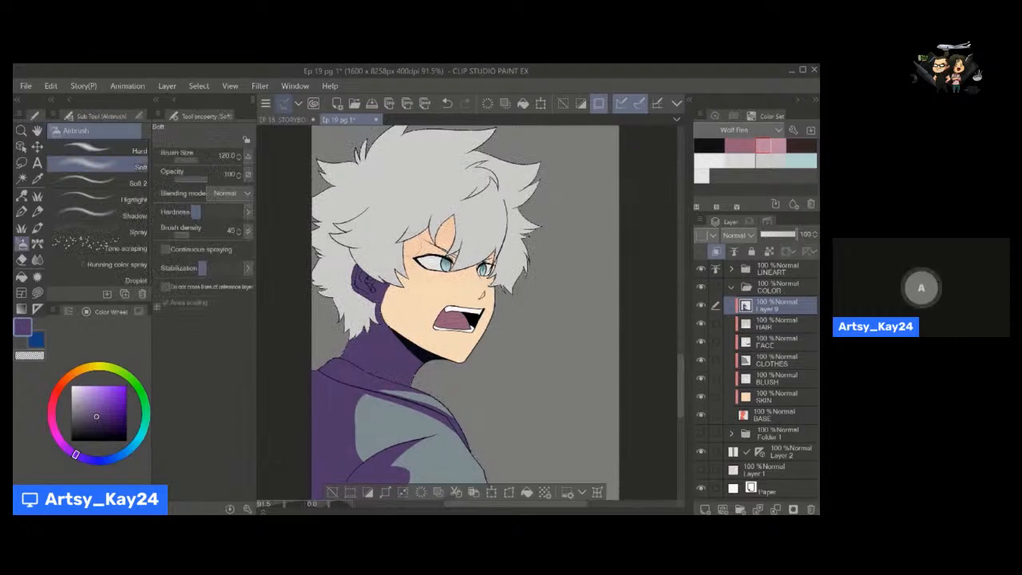
key("u")
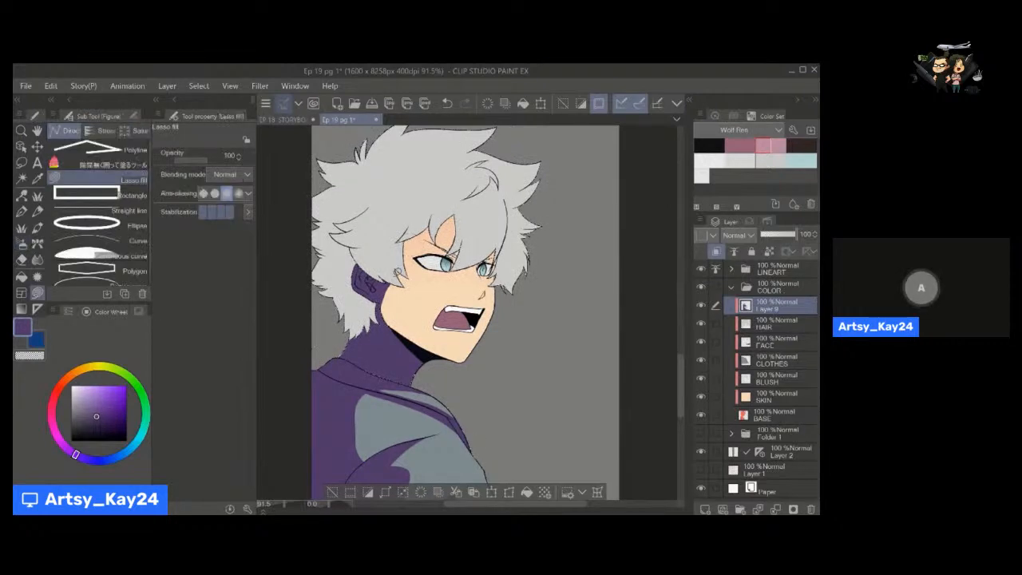
mouse_move(406, 293)
left_mouse_down()
mouse_move(448, 269)
mouse_move(477, 280)
mouse_move(412, 197)
mouse_move(390, 259)
mouse_move(475, 270)
left_mouse_up()
key("ctrl+space")
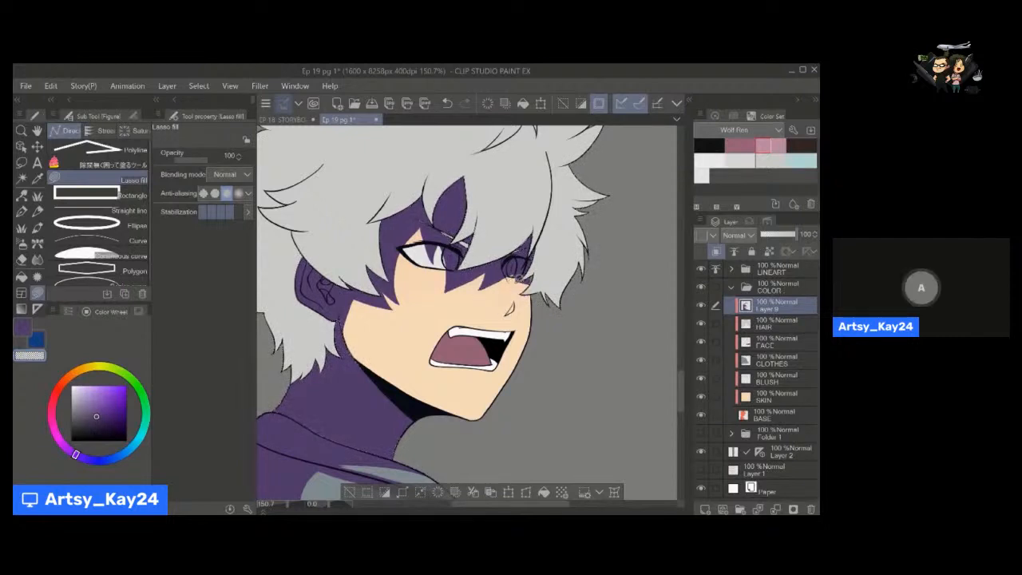
key("c")
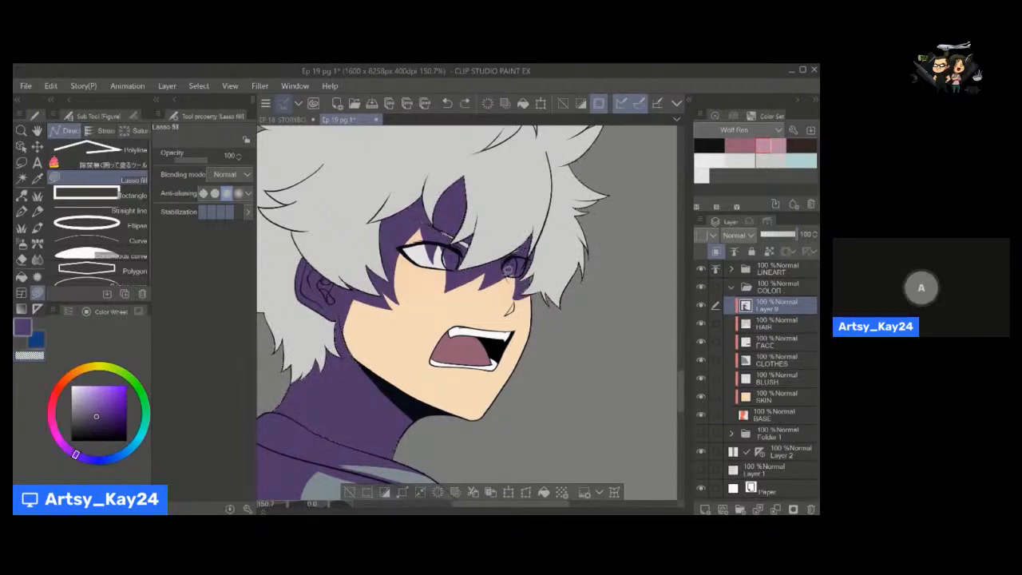
Add a small purple shadow beside the character's nose.
key("g")
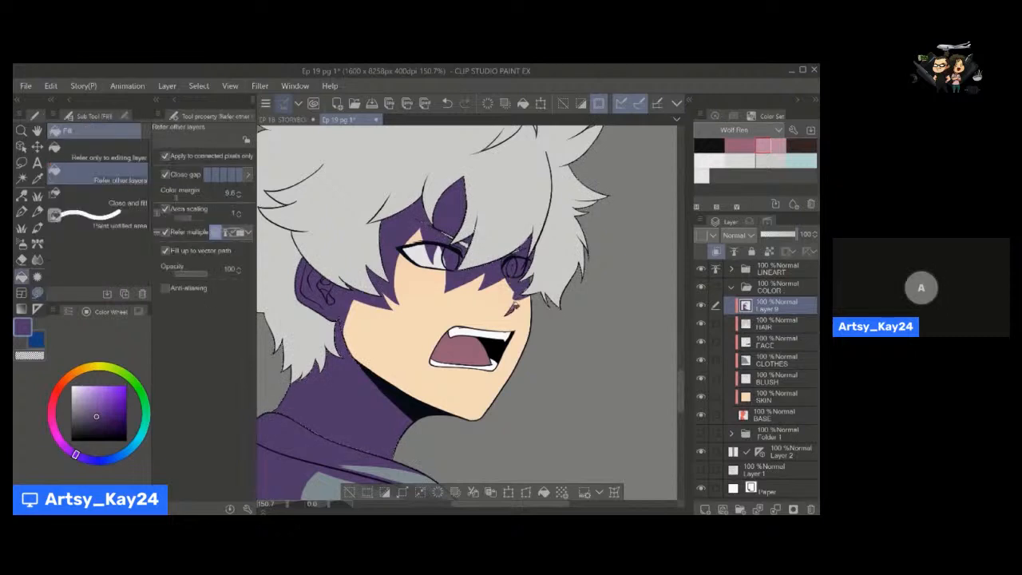
key("ctrl+space")
left_click_drag(484, 315, 351, 330)
key("u")
key("space")
key("ctrl+space")
key("space")
left_click_drag(392, 341, 458, 360)
key("ctrl+space")
key("space")
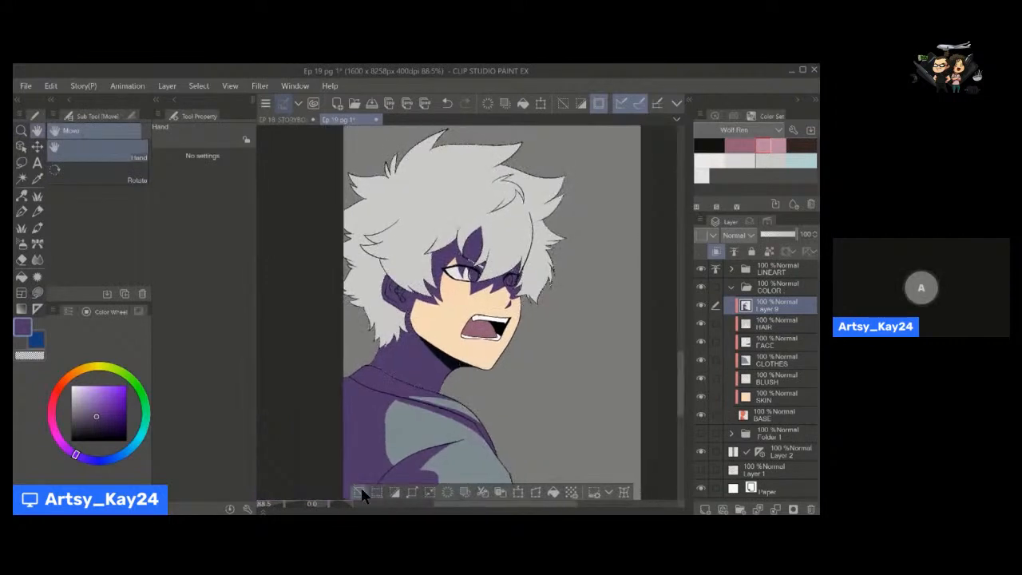
Clear the current selection and load the HAIR layer's painted area as a selection while keeping Layer 9 active.
left_click(360, 492)
left_click_drag(491, 295, 488, 305)
key("ctrl+space")
left_click_drag(431, 273, 481, 278)
key("space")
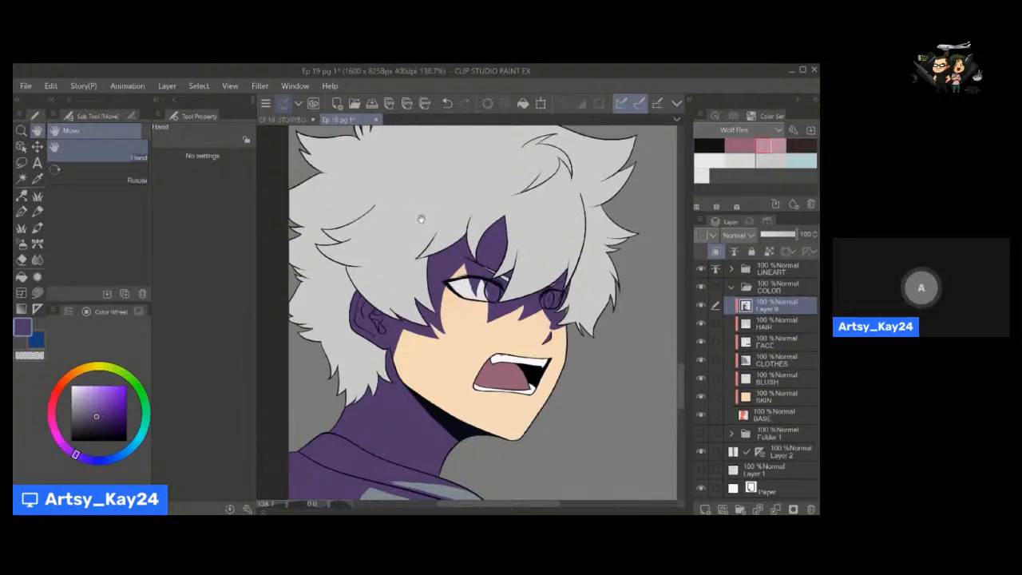
left_click(747, 327, "ctrl")
left_click_drag(395, 282, 422, 313)
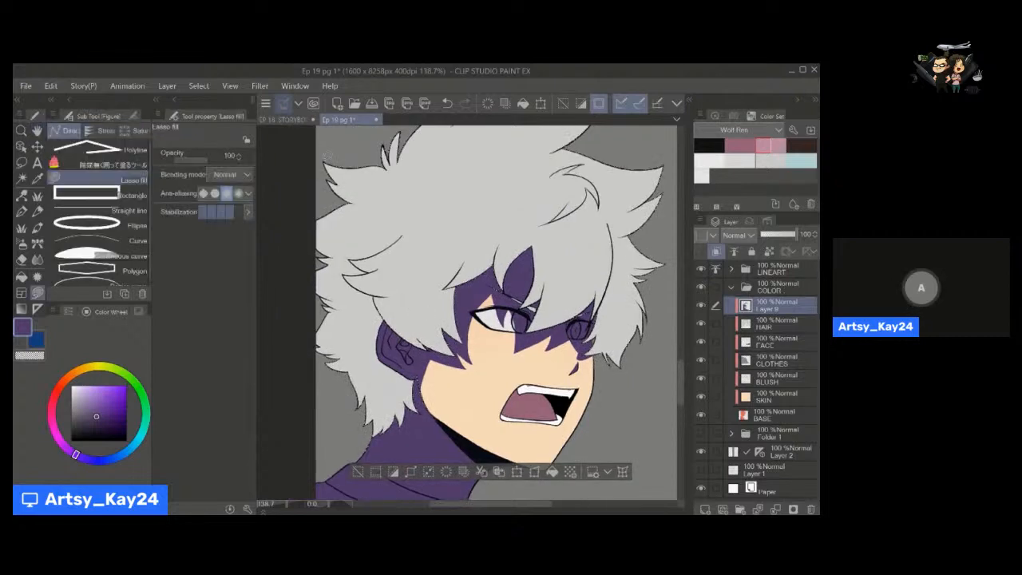
Outline a purple shadow under the upper back tuft with Lasso fill and fill the remaining back hair down to the neck.
mouse_move(334, 166)
left_mouse_down()
mouse_move(395, 199)
mouse_move(407, 232)
mouse_move(310, 197)
mouse_move(326, 166)
left_mouse_up()
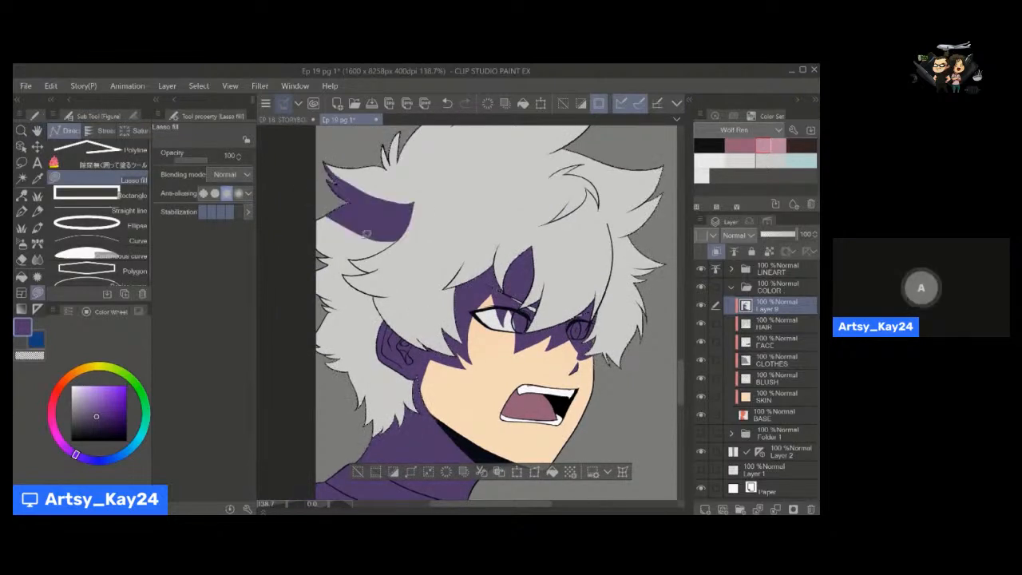
key("g")
left_click(359, 238)
left_click(381, 386)
key("u")
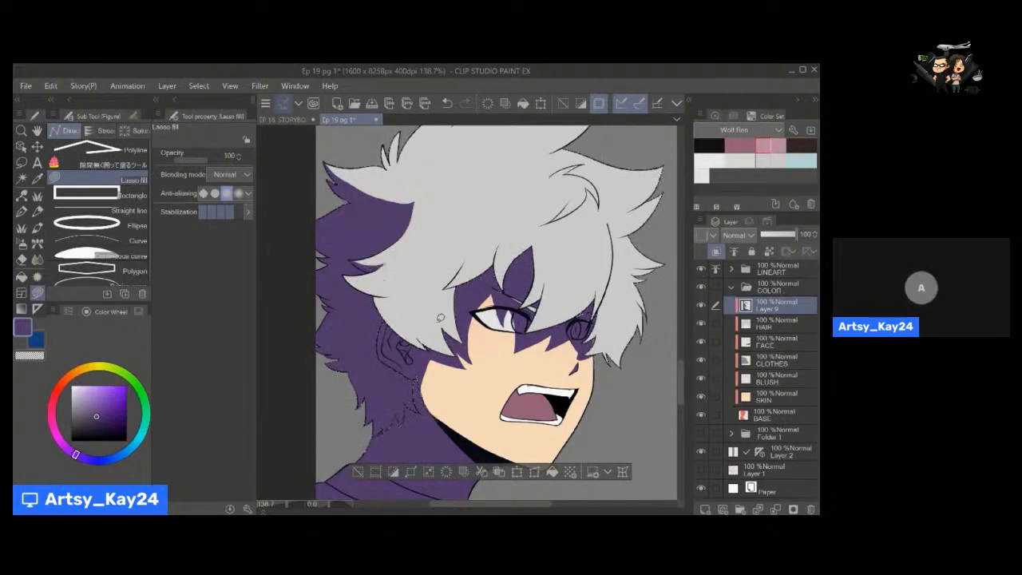
Lasso-fill purple shadows on the lock tip beside the ear and on the undersides of the crown and front tufts.
left_click_drag(440, 318, 433, 346)
key("p")
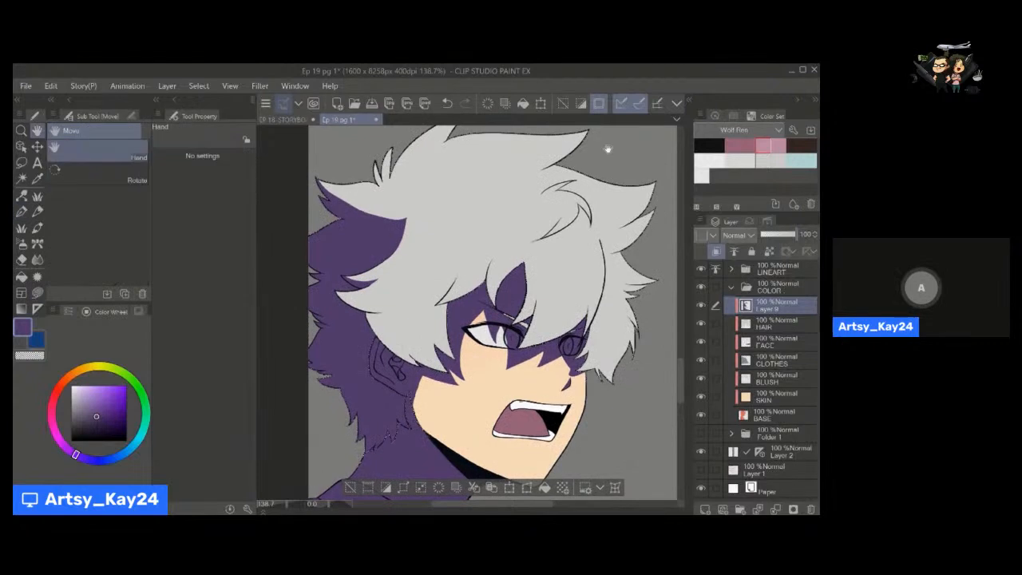
left_click_drag(609, 150, 599, 169)
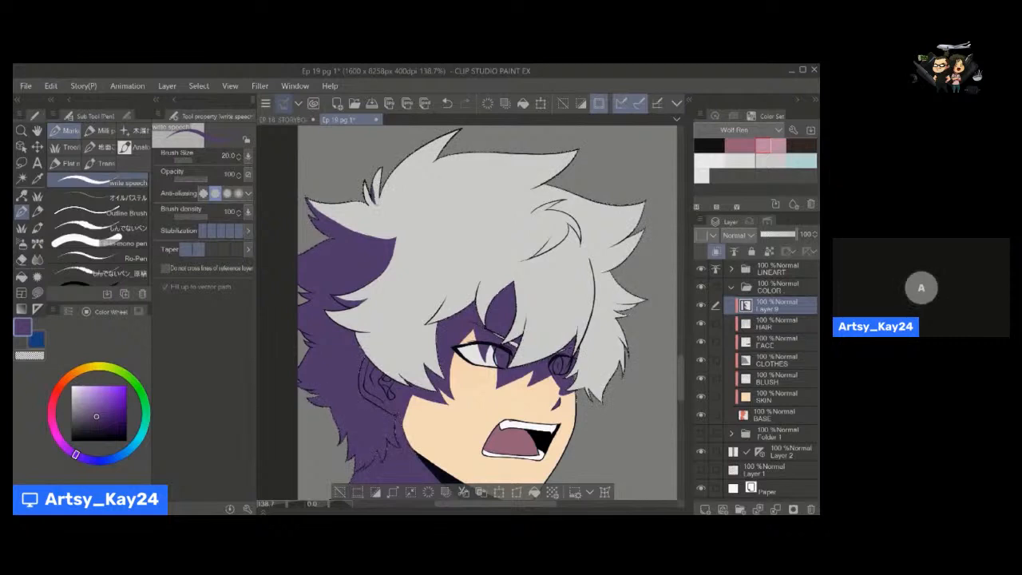
key("u")
left_click_drag(423, 168, 461, 131)
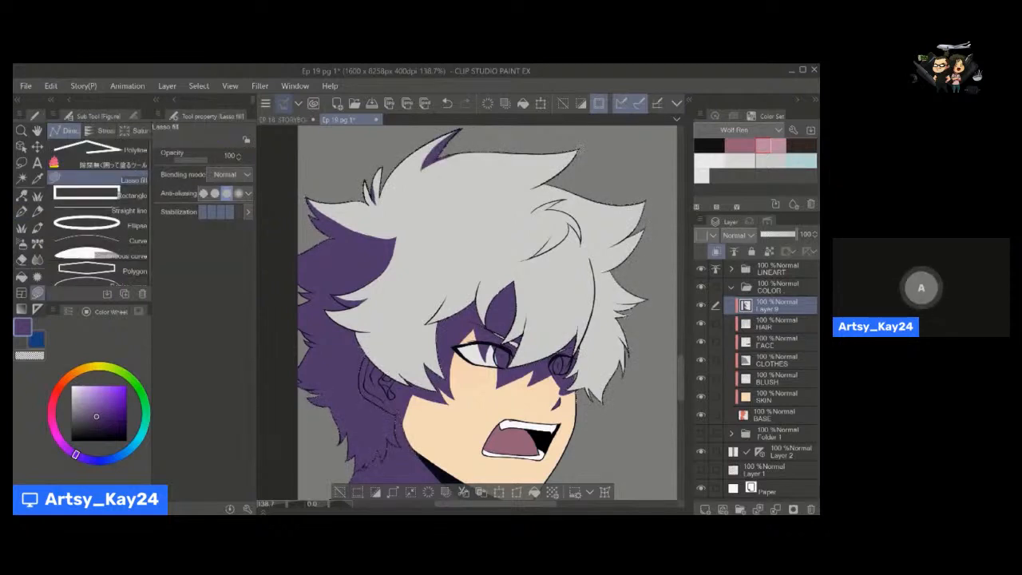
mouse_move(577, 150)
left_mouse_down()
mouse_move(512, 183)
mouse_move(566, 194)
left_mouse_up()
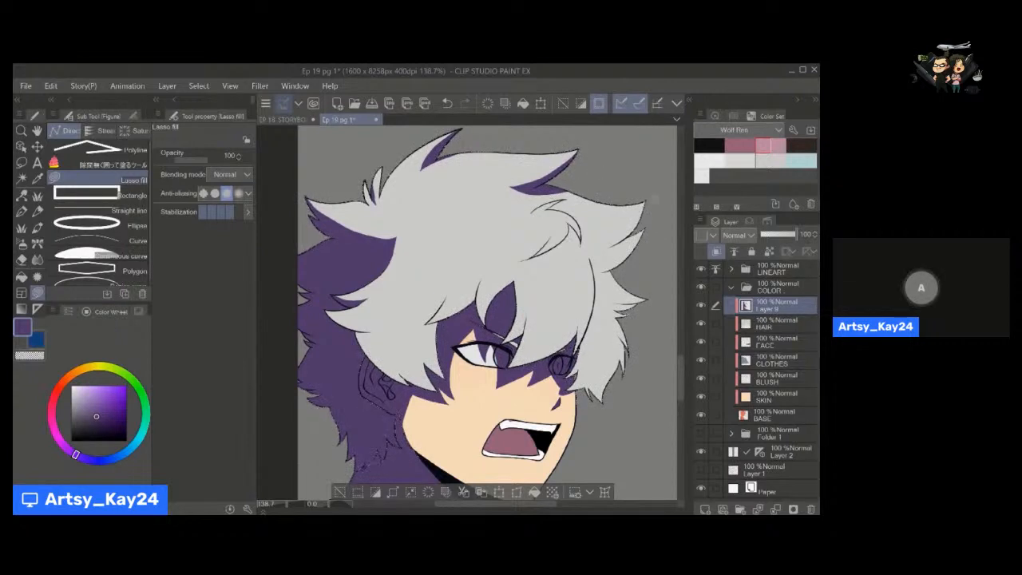
left_click_drag(610, 244, 592, 249)
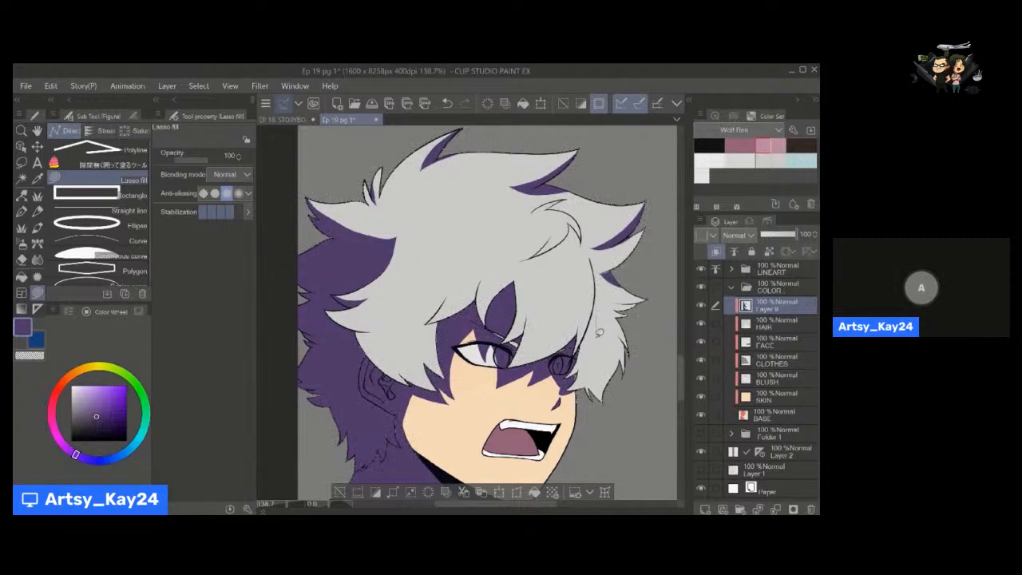
Lasso-fill purple shadows along the far side of the fringe and on the strand beside the forehead gap.
left_click_drag(590, 337, 542, 314)
key("g")
key("space")
key("u")
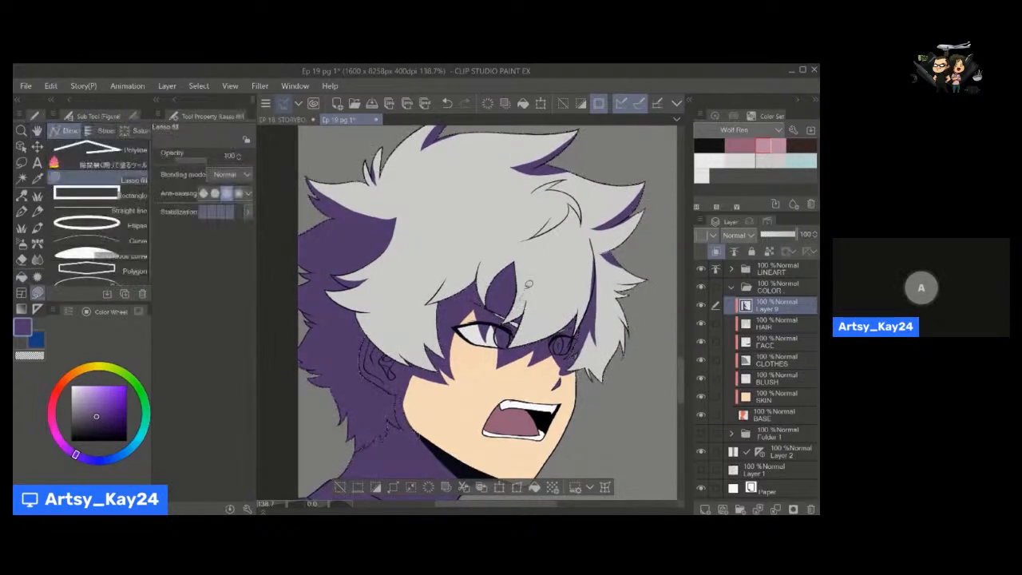
key("g")
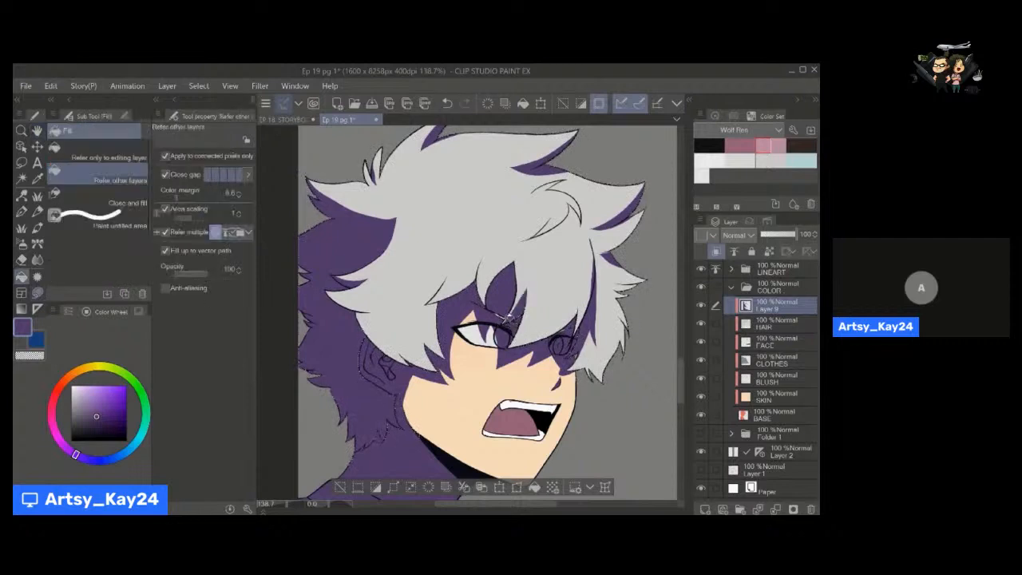
key("u")
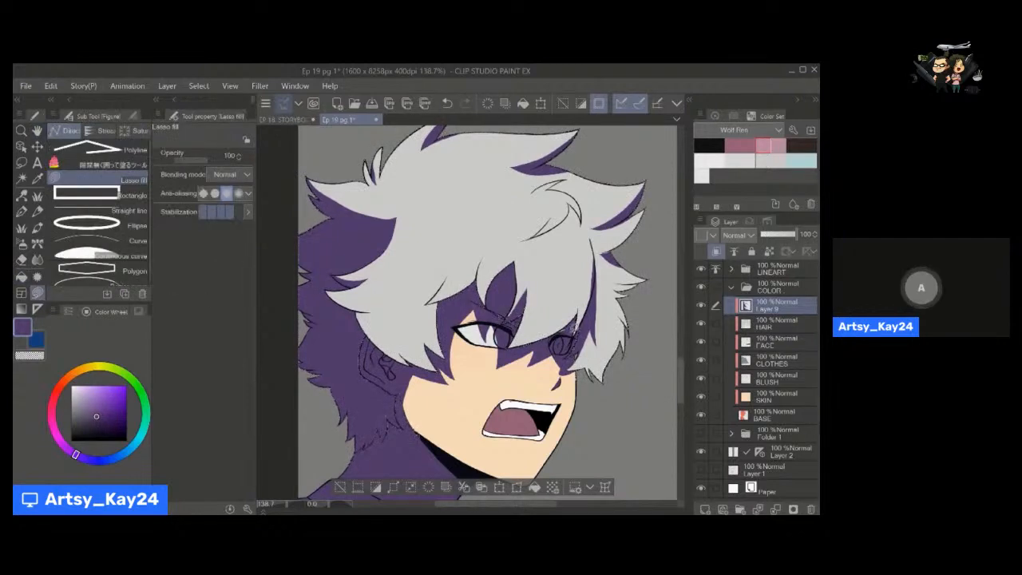
key("space")
left_click_drag(564, 334, 578, 335)
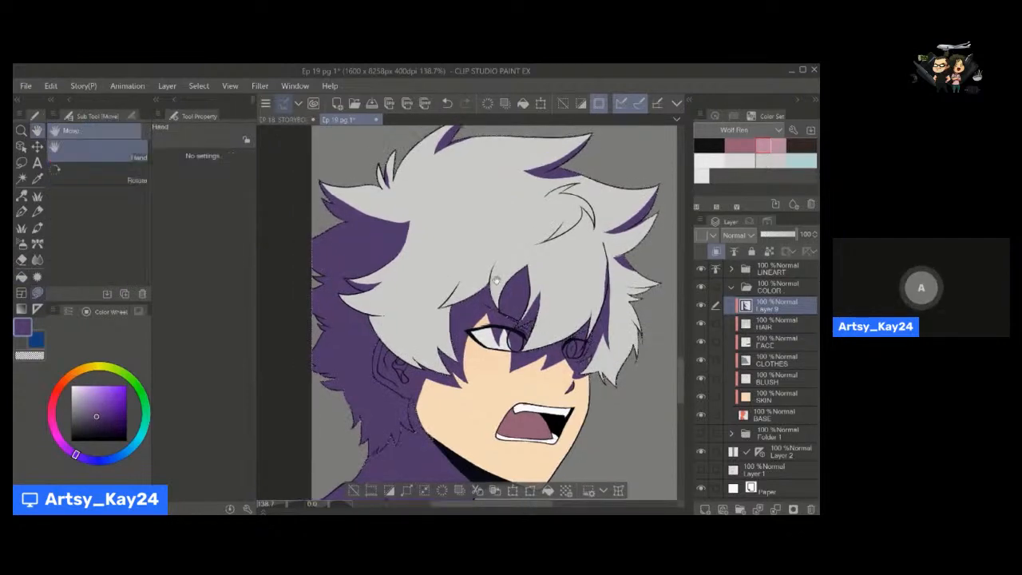
Lasso-fill a purple shadow along the fringe edge above the near eye.
key("p")
key("alt+space")
left_click_drag(477, 285, 497, 275)
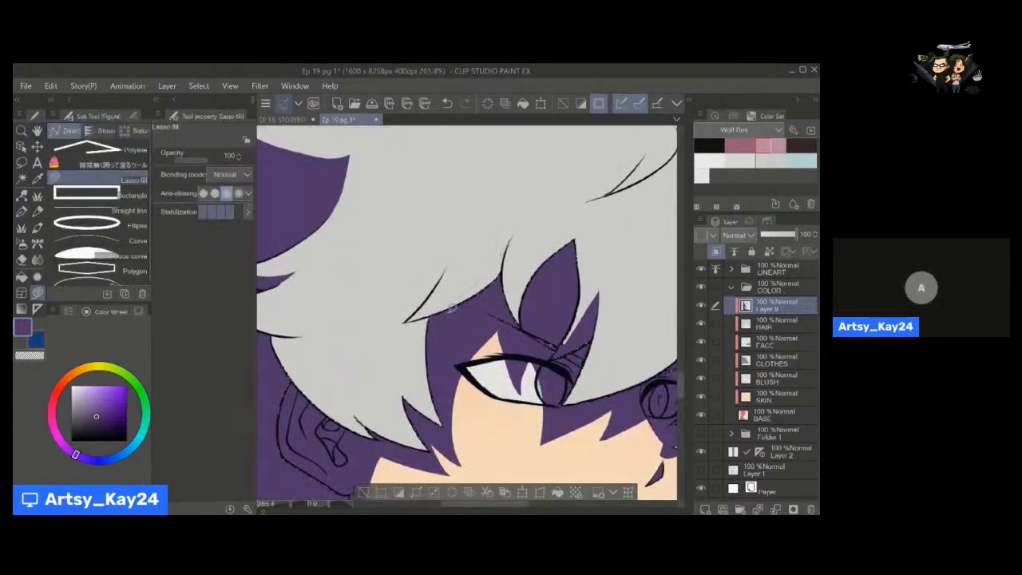
mouse_move(452, 308)
left_mouse_down()
mouse_move(503, 277)
mouse_move(507, 262)
mouse_move(504, 303)
mouse_move(469, 301)
left_mouse_up()
key("alt+space")
key("space")
key("alt+space")
left_click_drag(518, 267, 489, 272)
key("space")
key("alt+space")
left_click_drag(455, 306, 509, 306)
key("space")
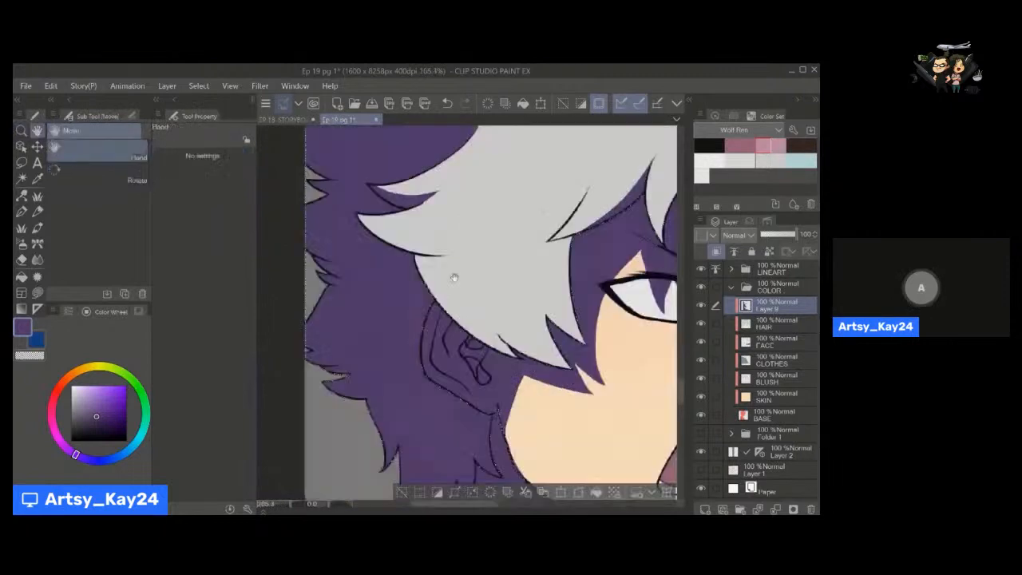
Lasso-fill a purple shadow along the rear edge of the side lock above the ear.
mouse_move(445, 253)
left_mouse_down()
mouse_move(412, 262)
mouse_move(435, 254)
left_mouse_up()
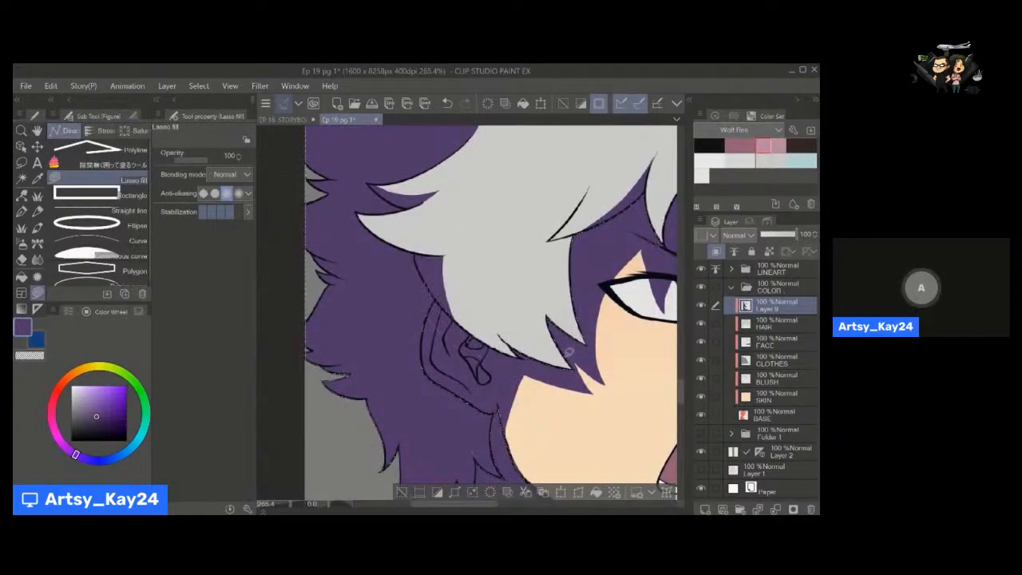
mouse_move(544, 283)
left_mouse_down()
mouse_move(576, 357)
mouse_move(562, 339)
mouse_move(484, 312)
mouse_move(545, 360)
mouse_move(520, 313)
mouse_move(409, 279)
left_mouse_up()
key("ctrl+space")
key("space")
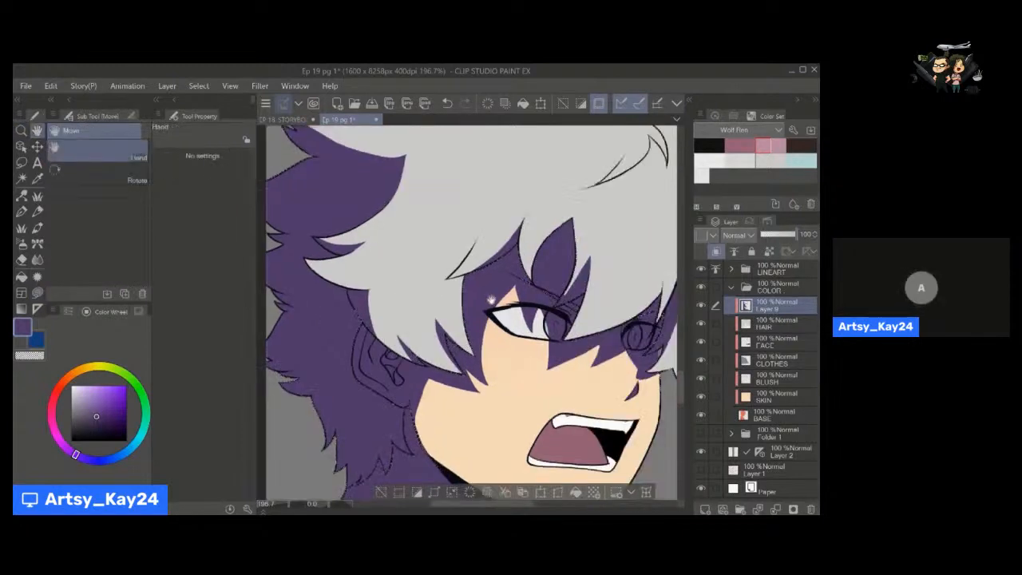
left_click_drag(550, 232, 430, 256)
key("alt+space")
key("space")
key("alt+space")
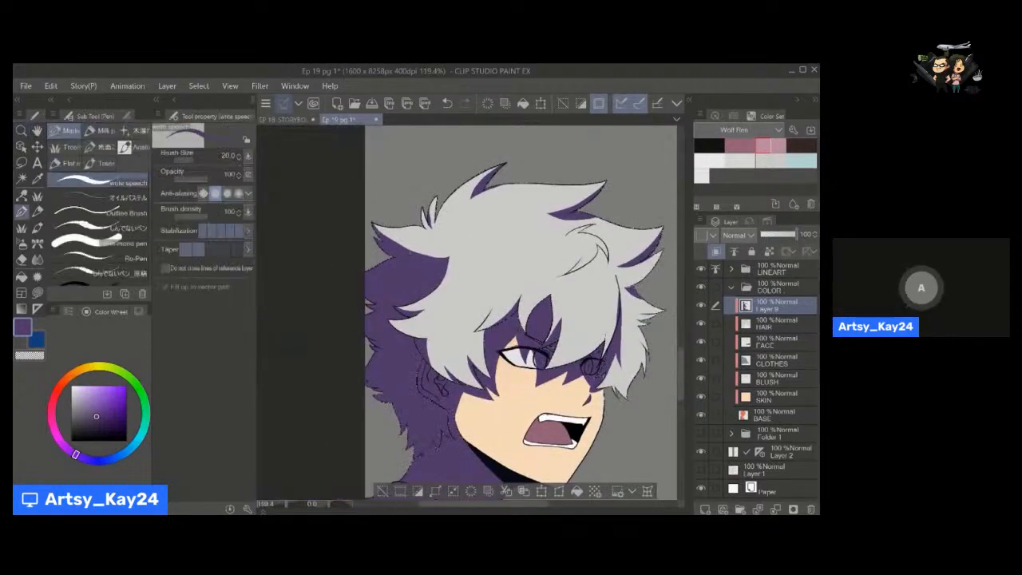
key("space")
left_click_drag(523, 264, 482, 218)
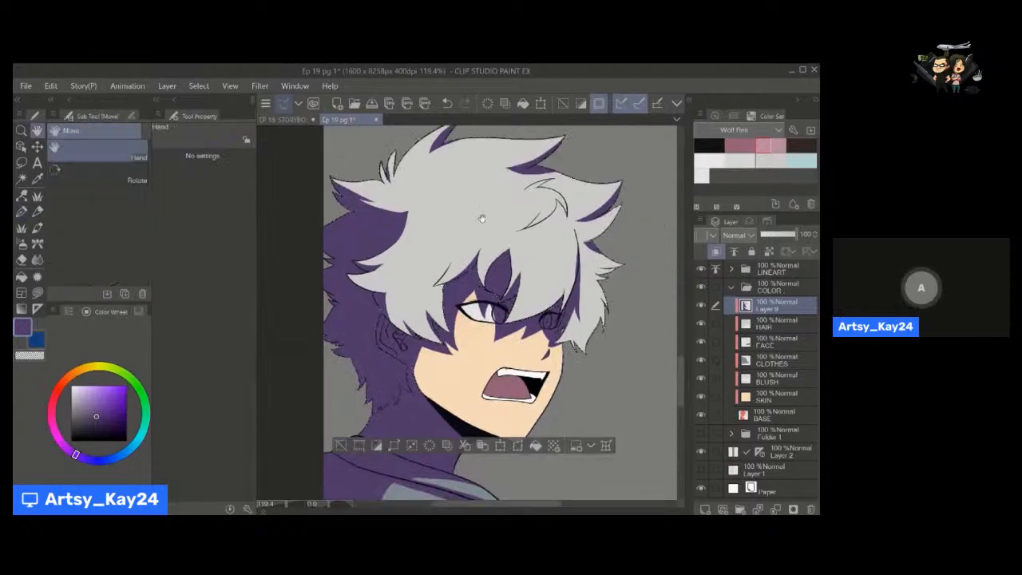
Draw thin purple pen shadows inside the curled strand on top of the hair, redoing the unwanted strokes.
key("alt+space")
left_click_drag(549, 215, 660, 215)
left_click_drag(561, 181, 584, 217)
key("ctrl+z")
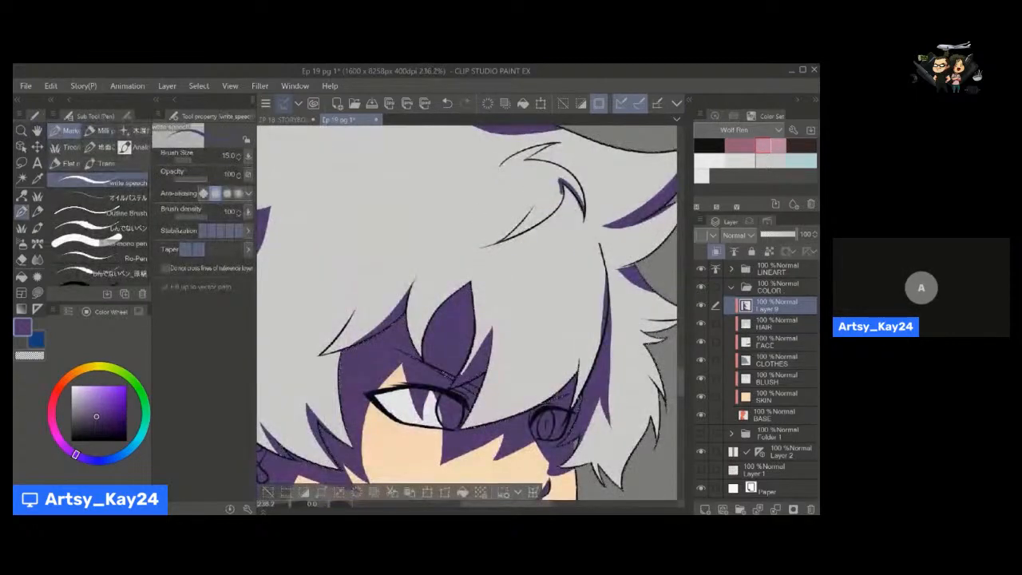
key("ctrl+z")
mouse_move(562, 180)
left_mouse_down()
mouse_move(584, 216)
mouse_move(537, 179)
left_mouse_up()
Lasso-fill purple shadows on the small tufts at the face side of the hair and clear the selection.
key("alt+space")
left_click(538, 237)
key("u")
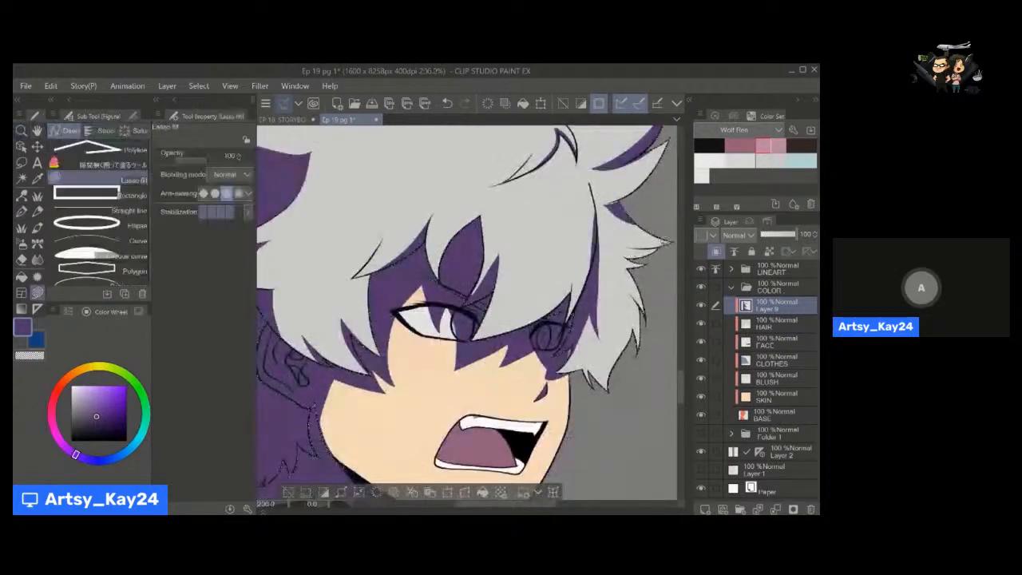
mouse_move(627, 249)
left_mouse_down()
mouse_move(631, 262)
mouse_move(637, 243)
mouse_move(644, 250)
mouse_move(639, 208)
left_mouse_up()
key("ctrl+z")
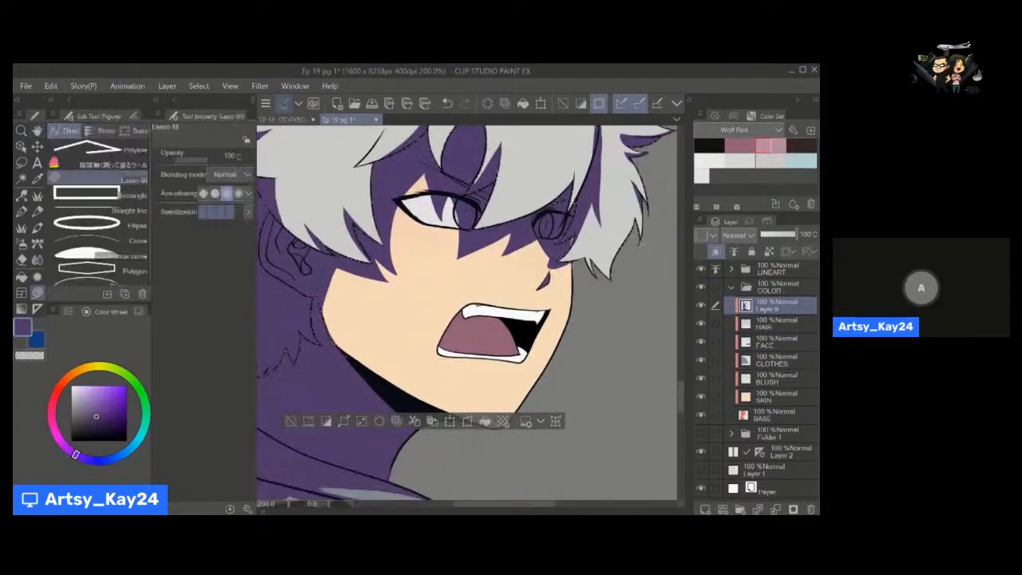
scroll(555, 274, "down", 5)
left_click_drag(598, 312, 507, 291)
left_click(327, 330)
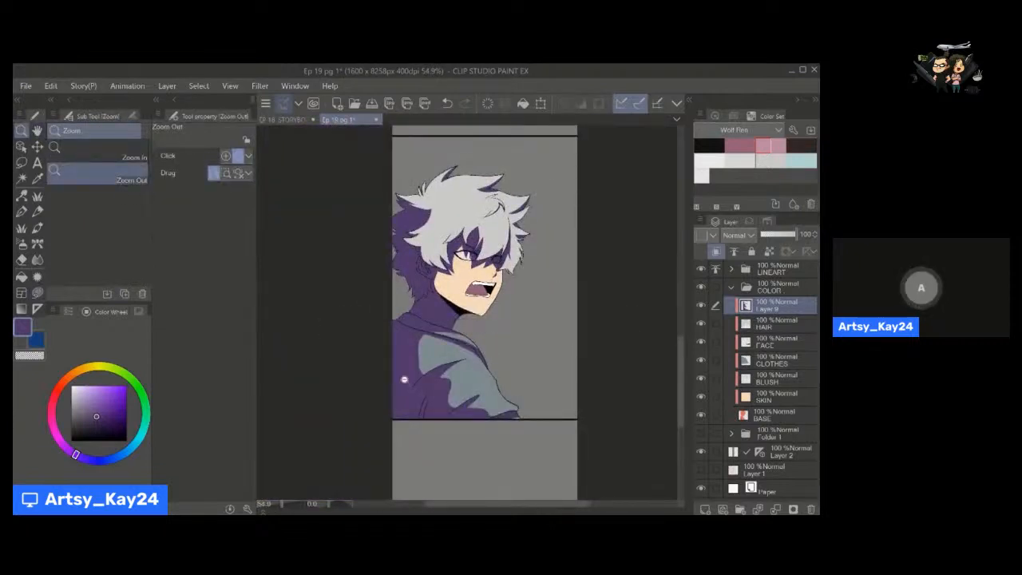
Test Layer 9 at lower opacity, restore it to 100, and set its blending mode to Multiply.
left_click(760, 235)
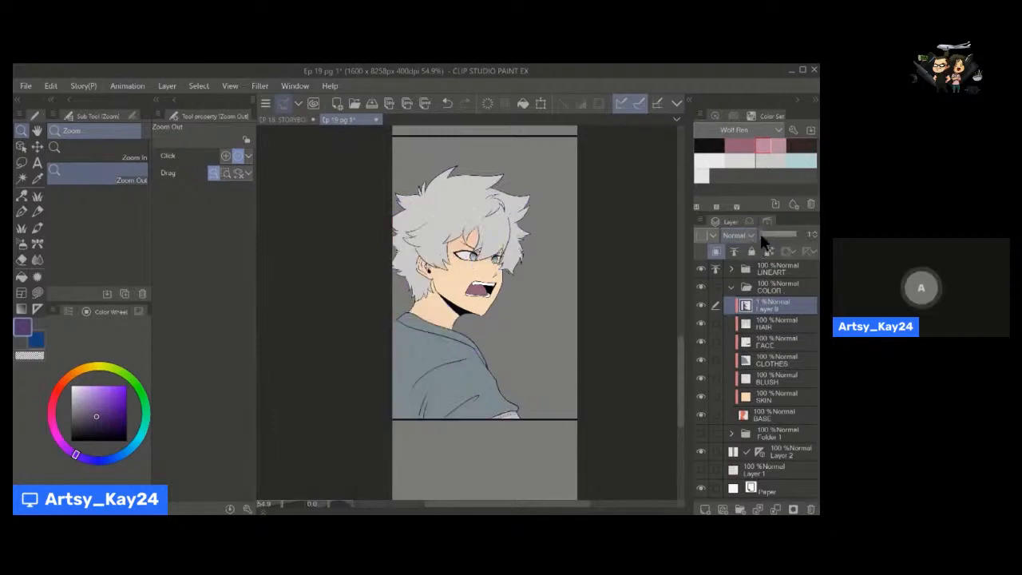
left_click_drag(764, 237, 798, 236)
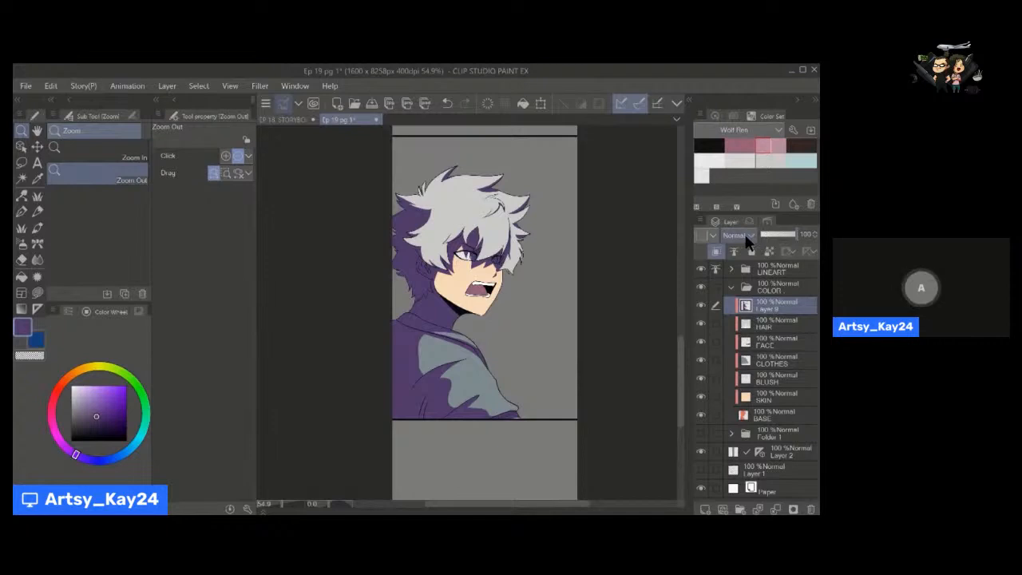
left_click(744, 235)
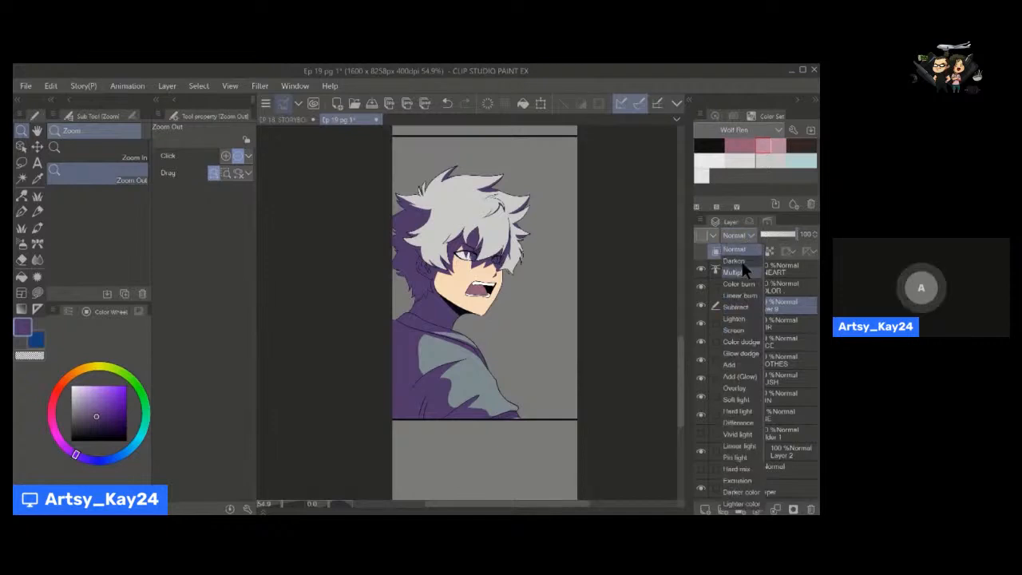
left_click(745, 273)
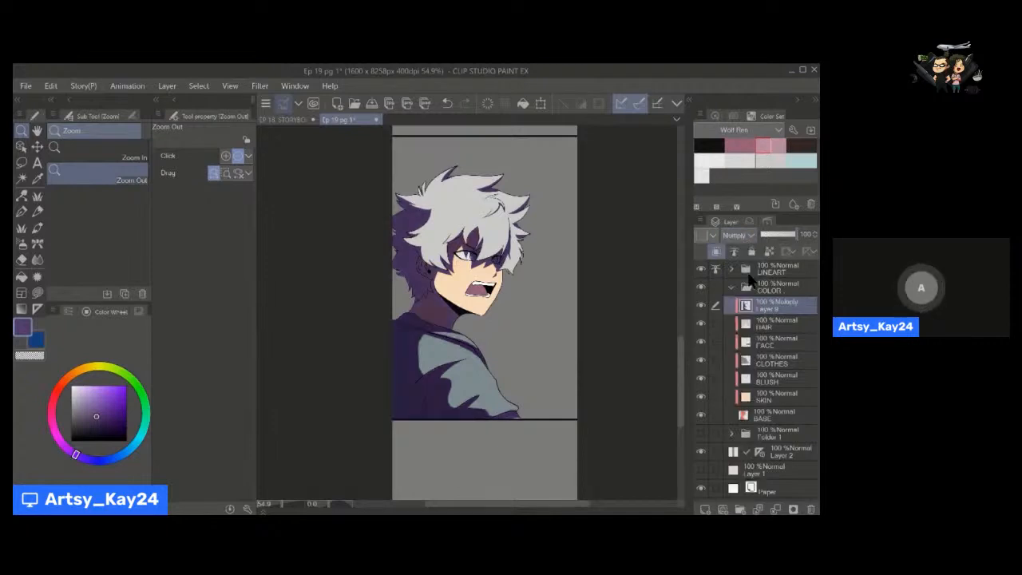
Lower the opacity of the Multiply shading layer, Layer 9, to 41.
left_click(795, 234)
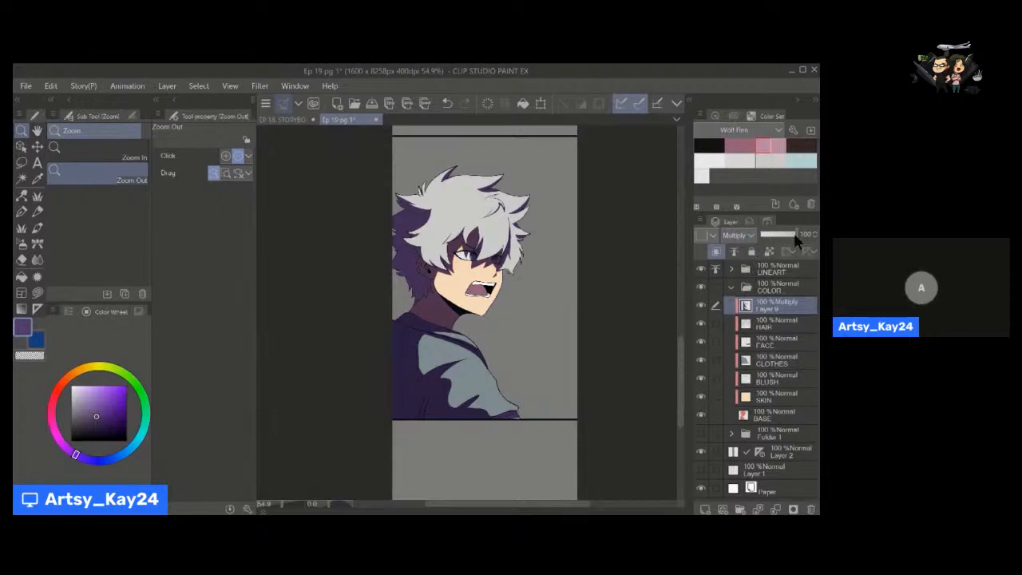
left_click_drag(795, 233, 776, 232)
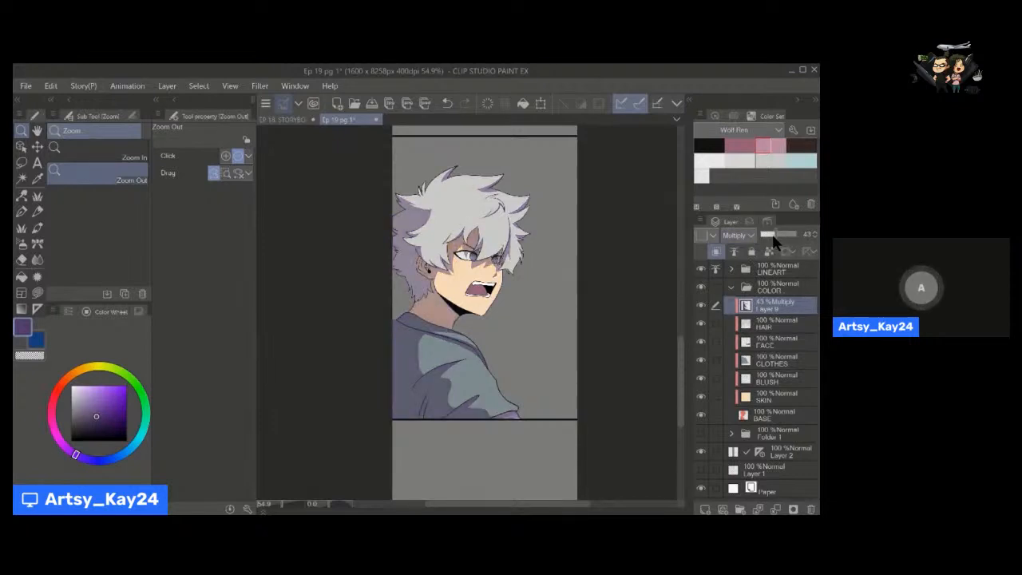
left_click(815, 237)
left_click(814, 237)
left_click_drag(427, 352, 445, 379)
left_click_drag(461, 307, 418, 249)
key("g")
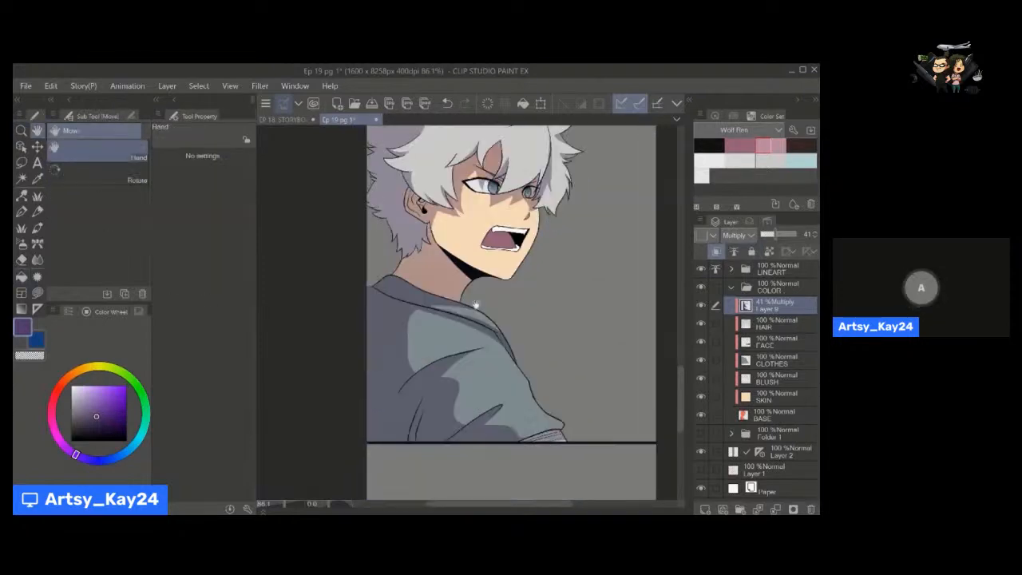
left_click_drag(468, 342, 465, 399)
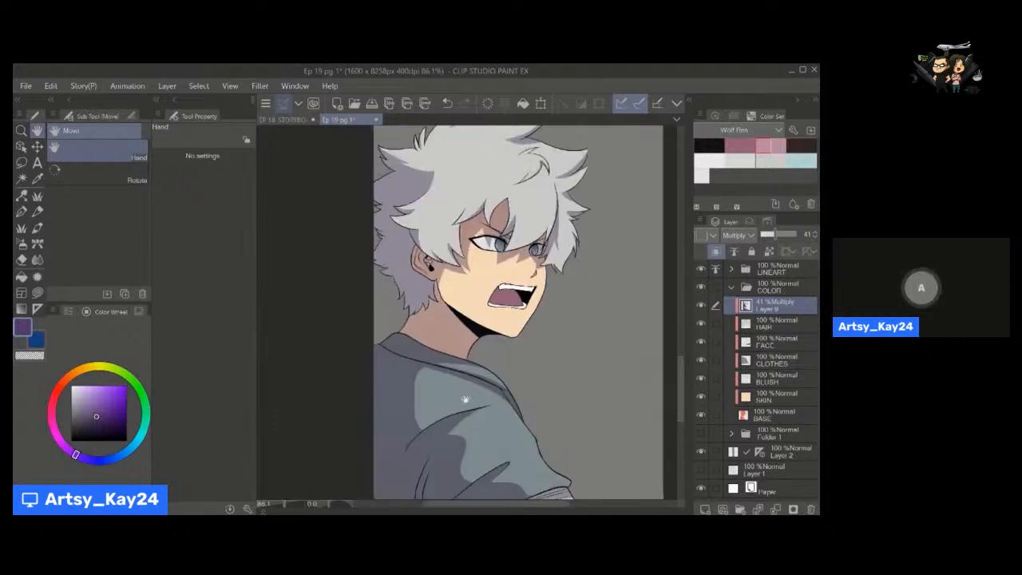
Sample a shading colour from the character and shift its hue back to purple as the foreground colour.
key("p")
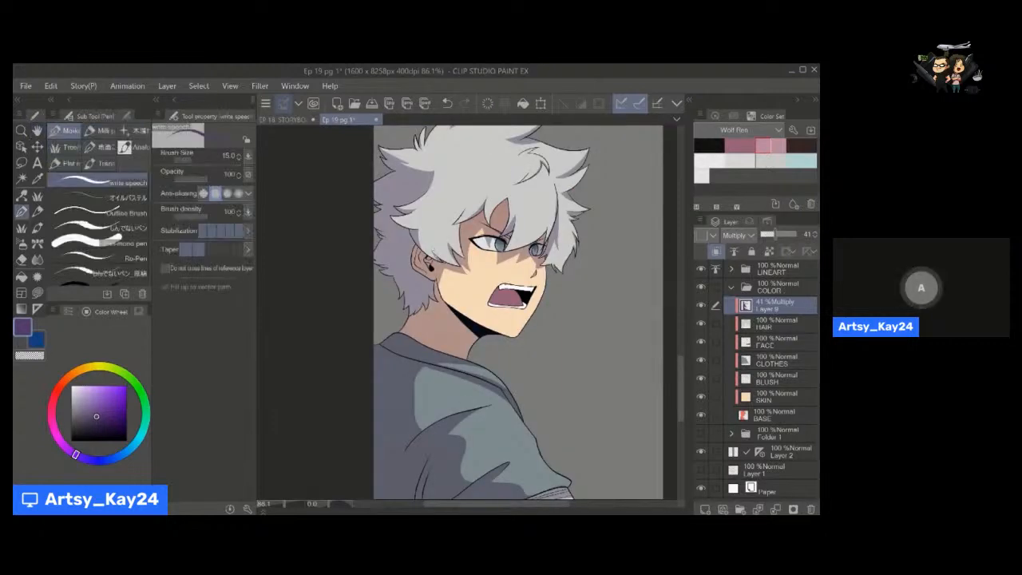
left_click_drag(469, 327, 448, 357)
key("ctrl+space")
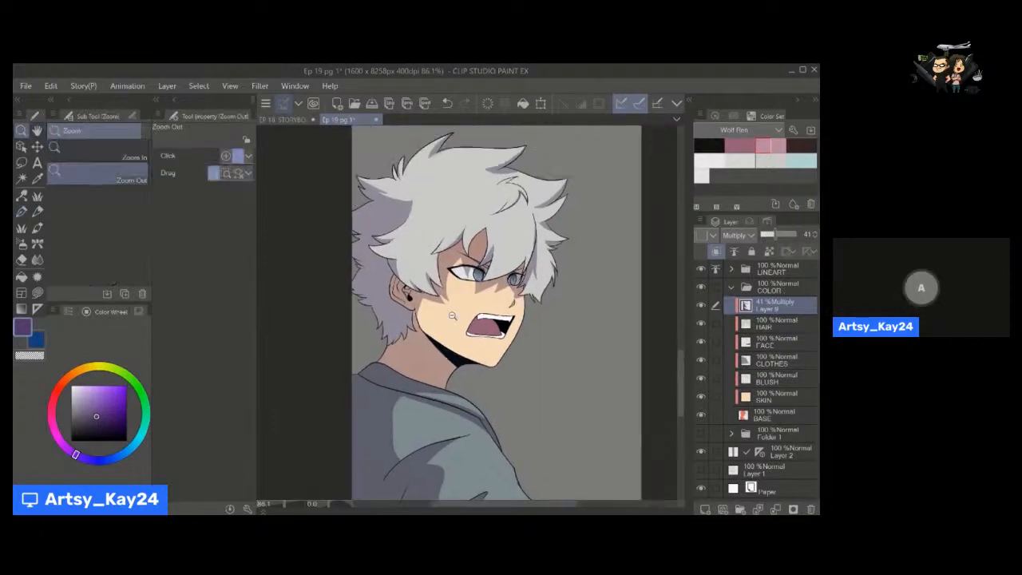
left_click_drag(452, 311, 489, 311)
left_click(464, 320, "alt")
left_click(80, 411)
left_click(368, 275, "alt")
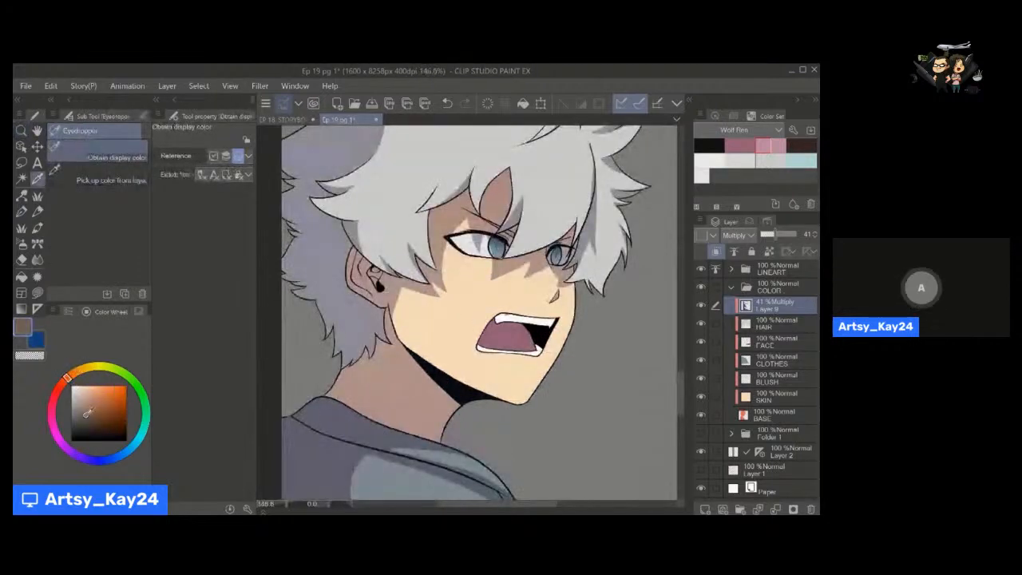
left_click_drag(453, 268, 519, 268)
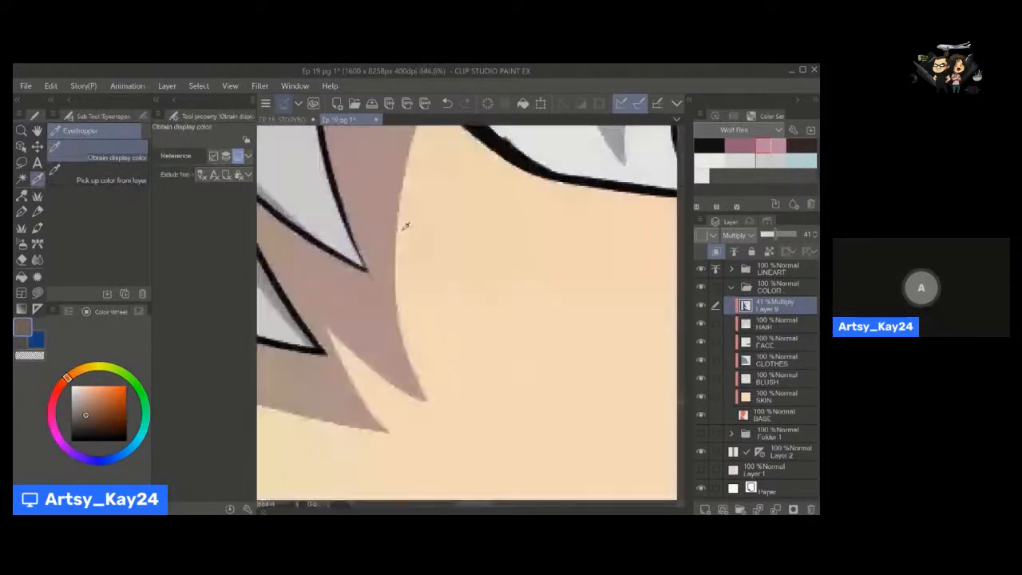
left_click_drag(435, 231, 391, 263)
left_click_drag(390, 193, 411, 223)
left_click_drag(481, 360, 428, 308)
left_click_drag(423, 261, 409, 266)
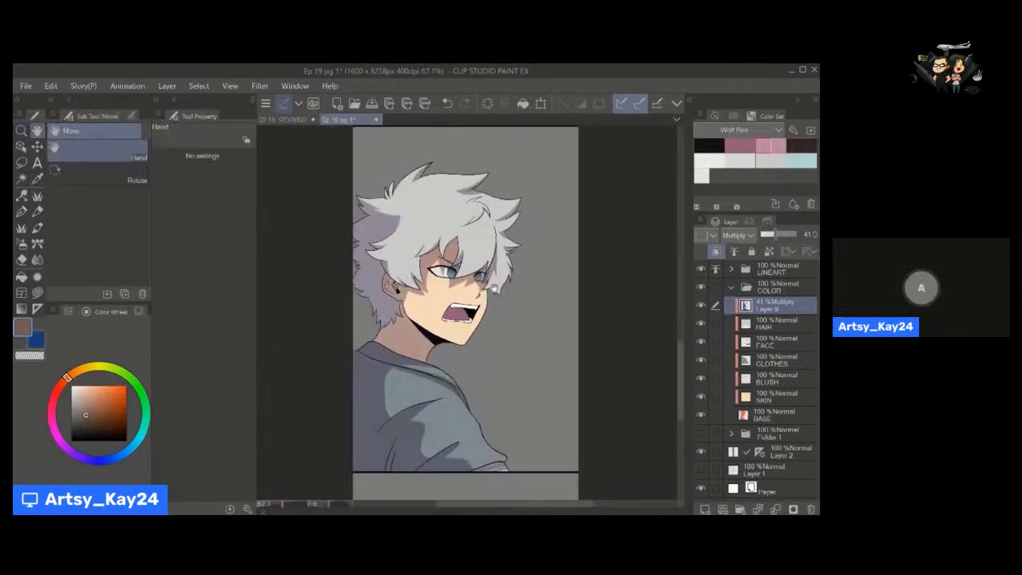
left_click(78, 453)
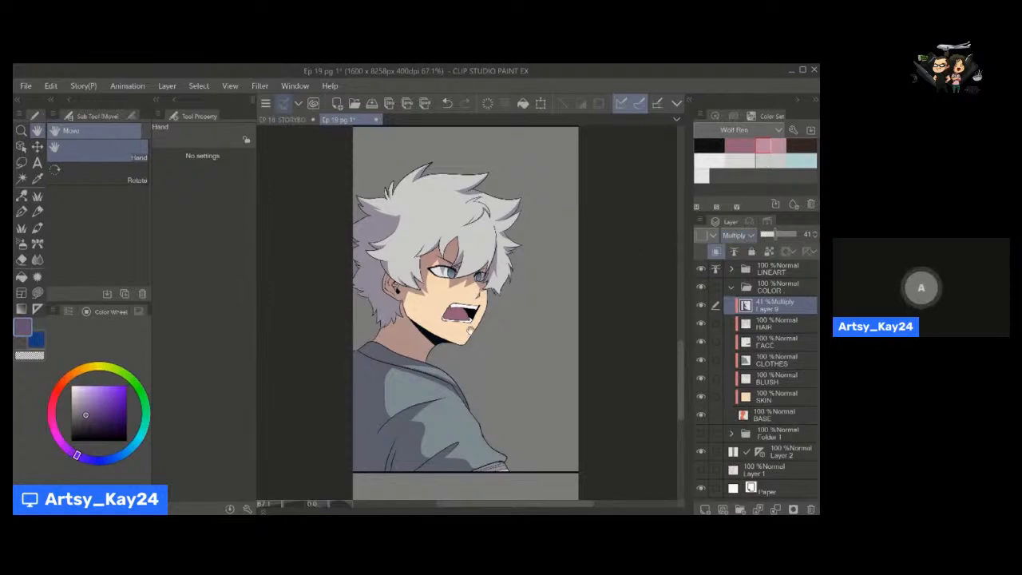
left_click_drag(612, 280, 620, 276)
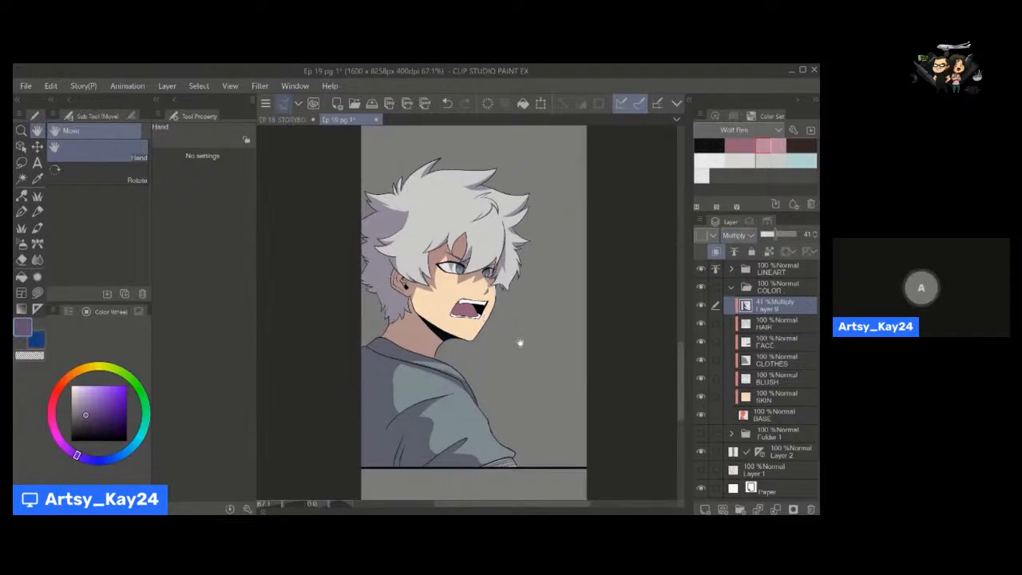
Add a layer mask to Layer 9 and fade its shadows on the face and clothes with a transparent Soft airbrush at size 500.
left_click(793, 510)
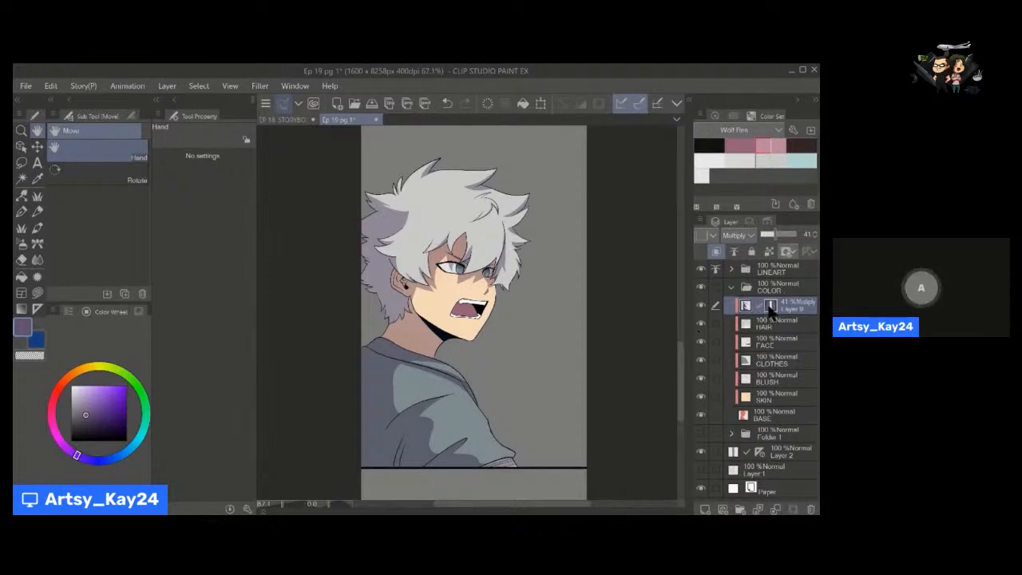
key("b")
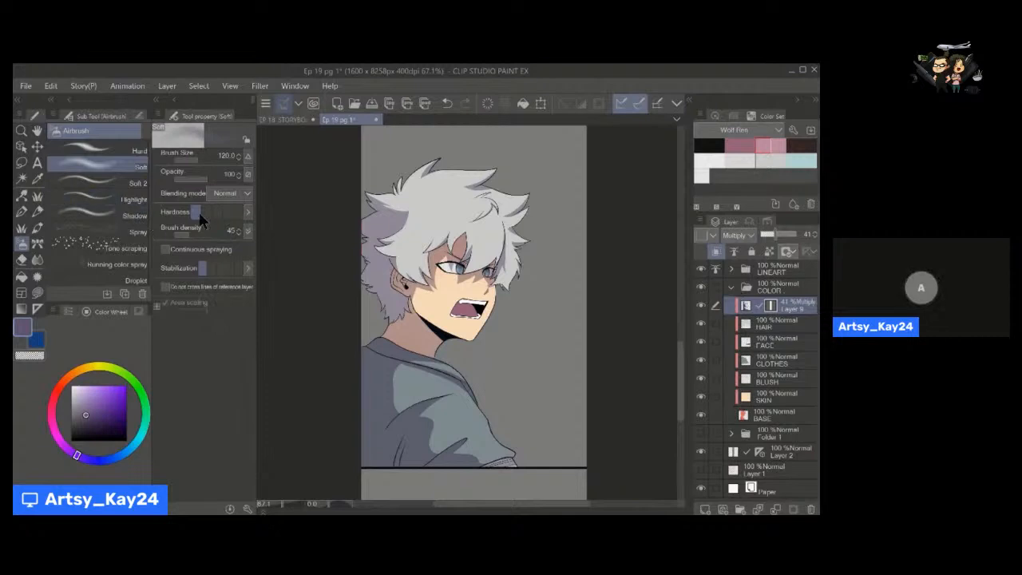
key("alt")
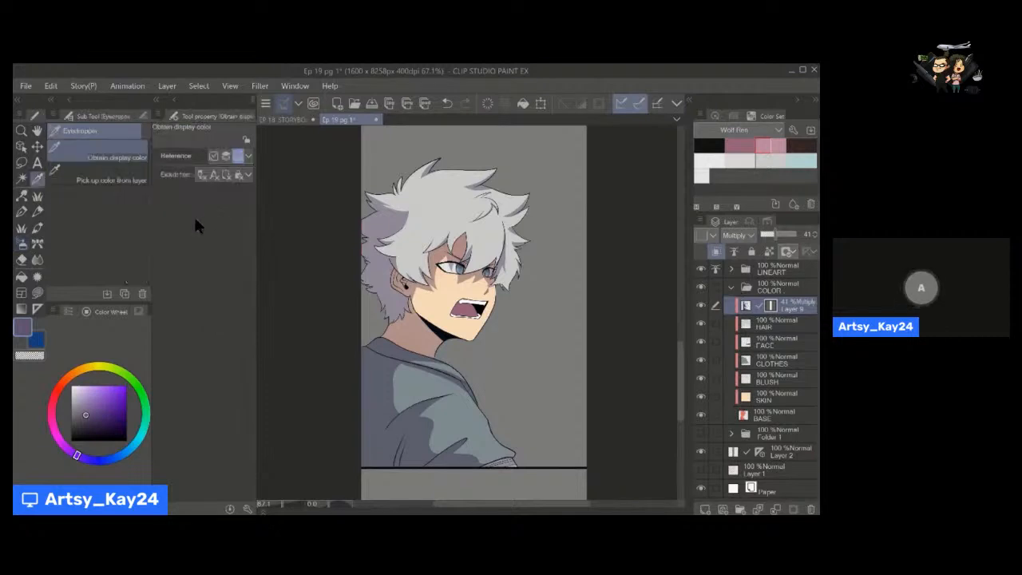
key("c")
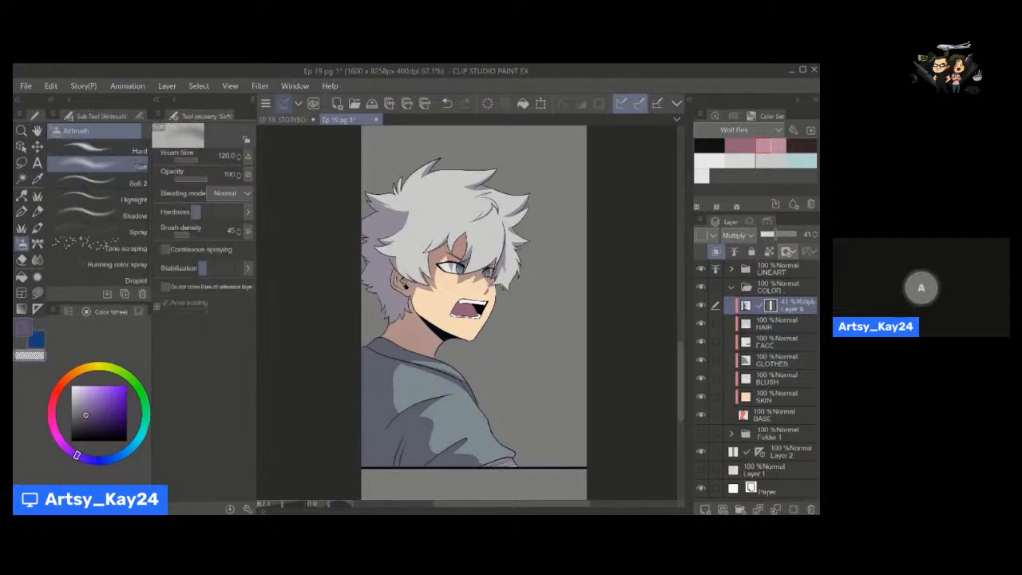
key("bracketright")
key("bracketright")
key("bracketright")
key("bracketright")
key("bracketright")
key("bracketright")
key("bracketright")
mouse_move(479, 279)
left_mouse_down()
mouse_move(439, 283)
mouse_move(463, 284)
left_mouse_up()
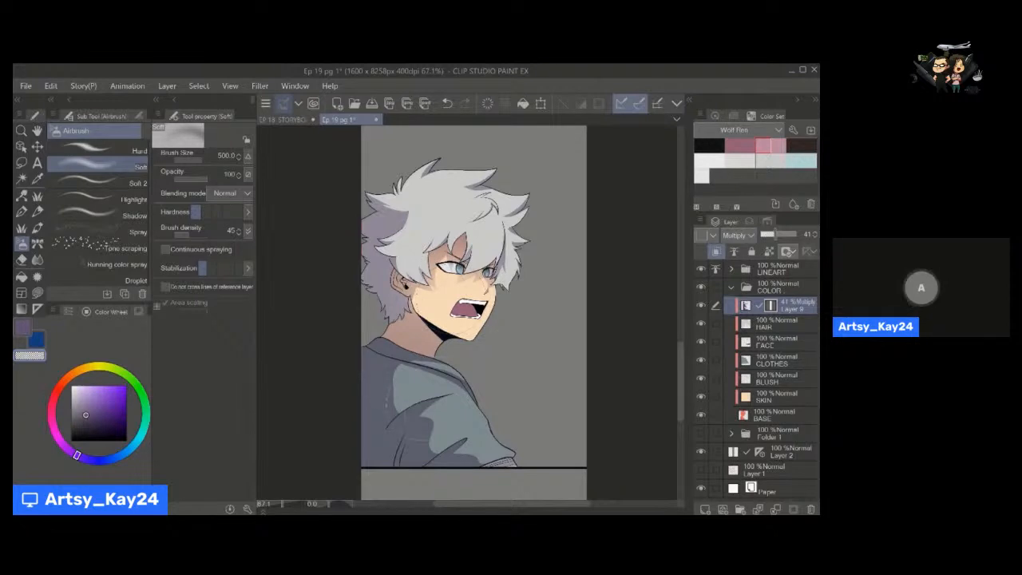
left_click_drag(456, 392, 463, 401)
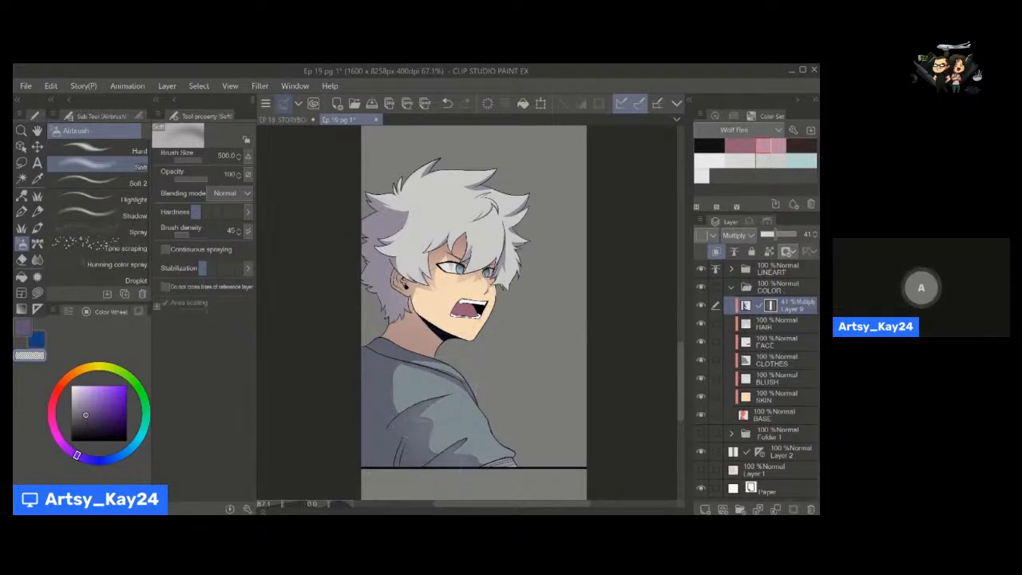
Soften the shadow edges on Layer 9 itself with the MaxBlur Brush at size 120 and blur intensity 3.8.
key("space")
left_click_drag(436, 413, 423, 388)
scroll(423, 387, "up", 3)
key("j")
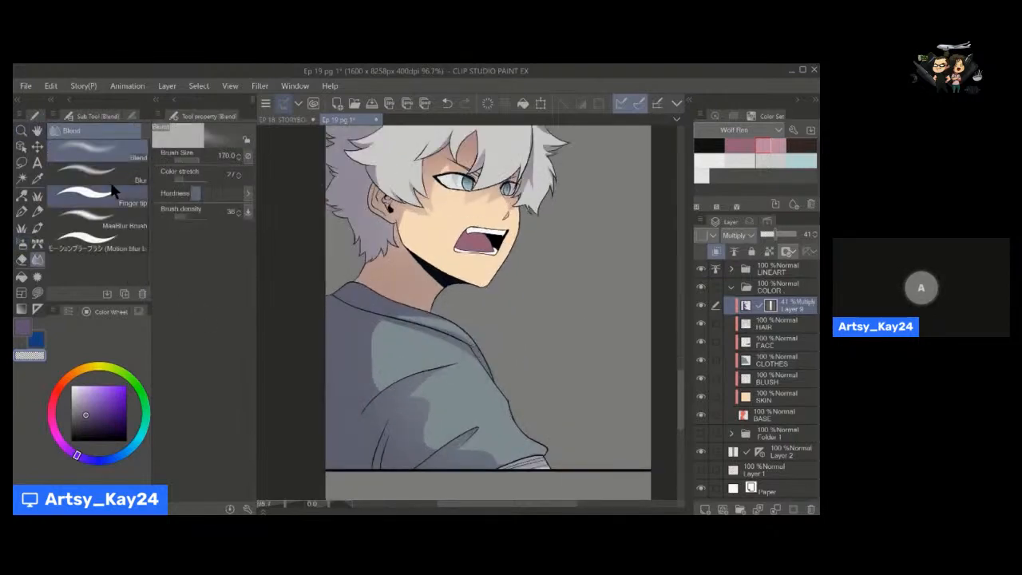
left_click(121, 230)
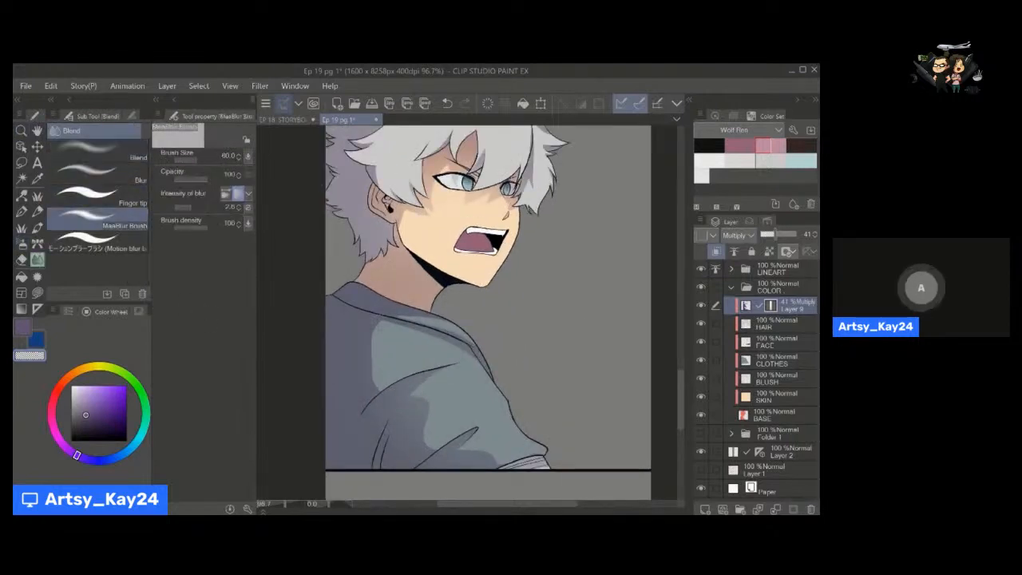
key("bracketright")
key("bracketright")
key("bracketright")
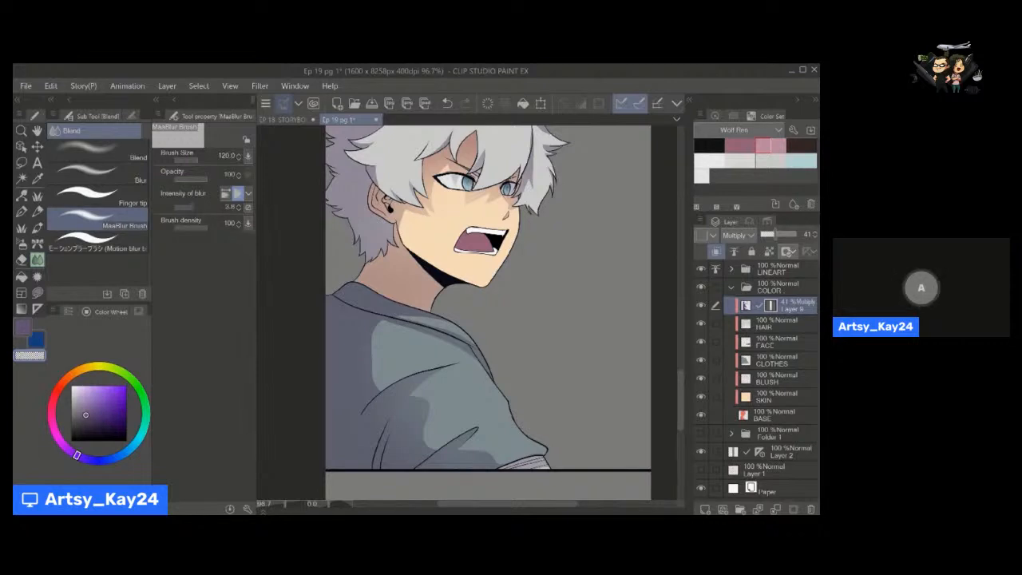
left_click(747, 306)
left_click_drag(191, 209, 186, 209)
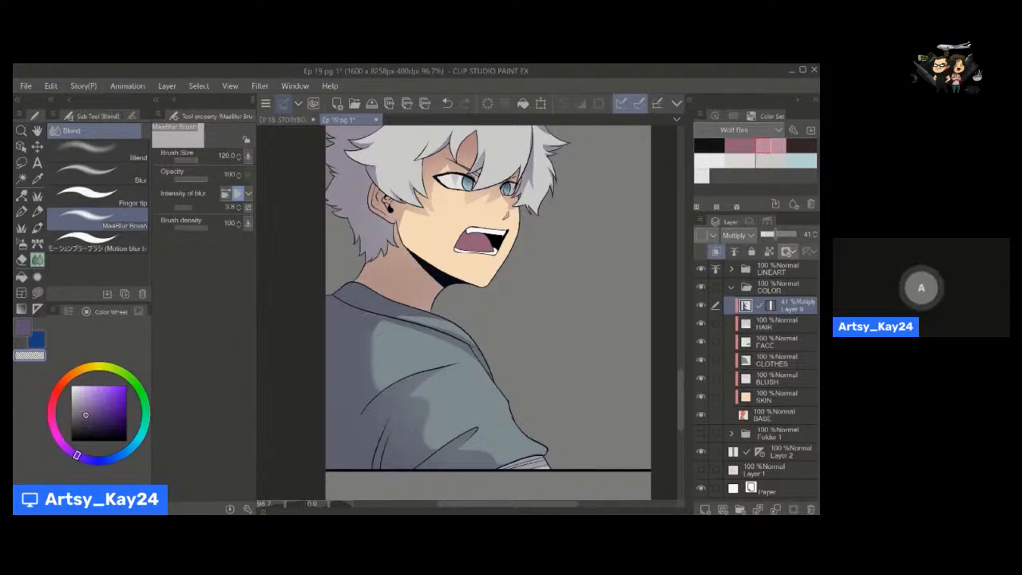
left_click_drag(480, 396, 499, 511)
left_click_drag(490, 275, 489, 376)
left_click_drag(487, 373, 452, 342)
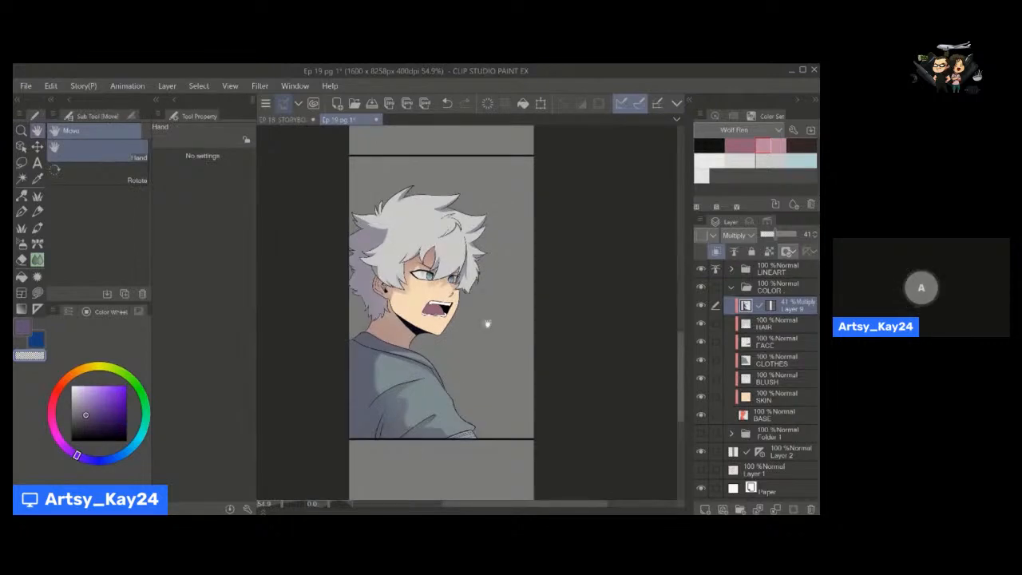
left_click_drag(488, 324, 494, 333)
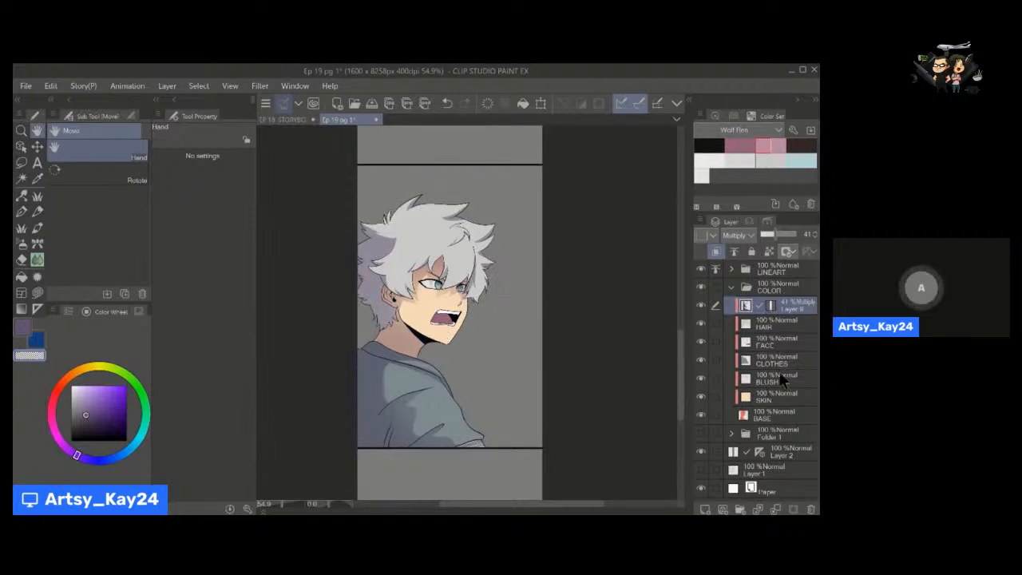
Shade the back corner of the lower teeth in the open mouth using a size 5 pen and fill.
left_click_drag(459, 353, 523, 357)
left_click(461, 358, "ctrl")
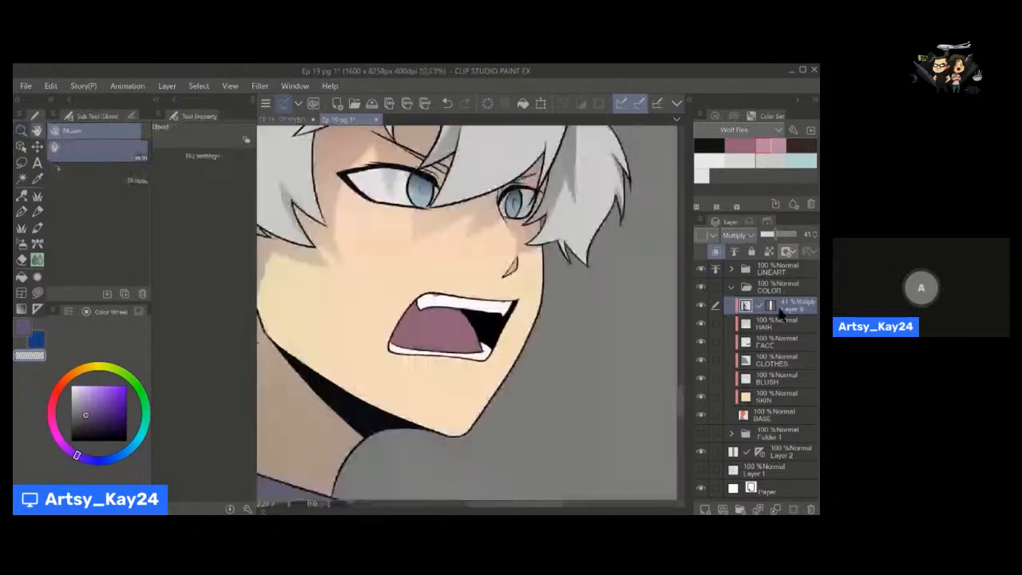
key("p")
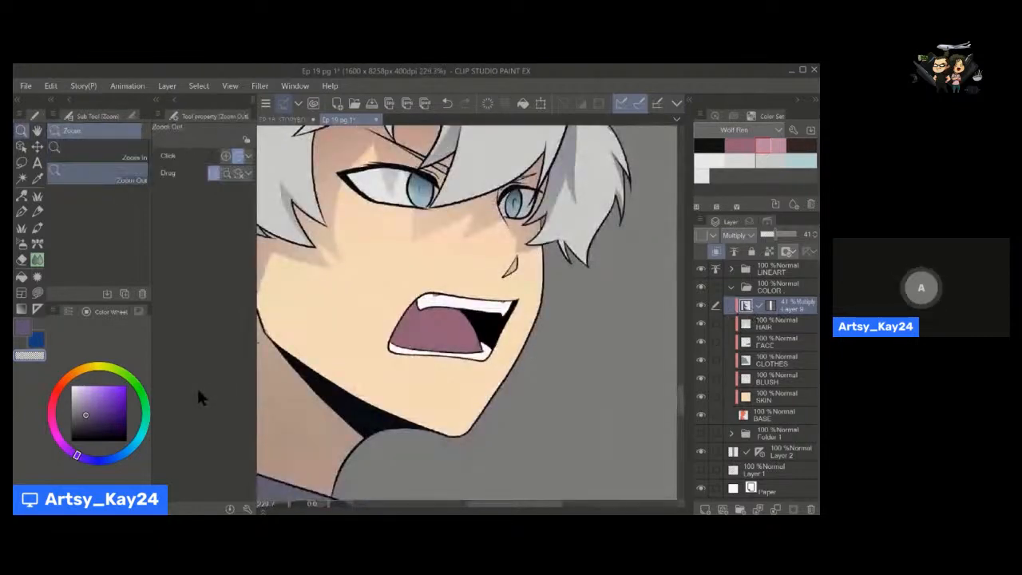
key("[")
key("[")
key("[")
key("[")
key("[")
key("[")
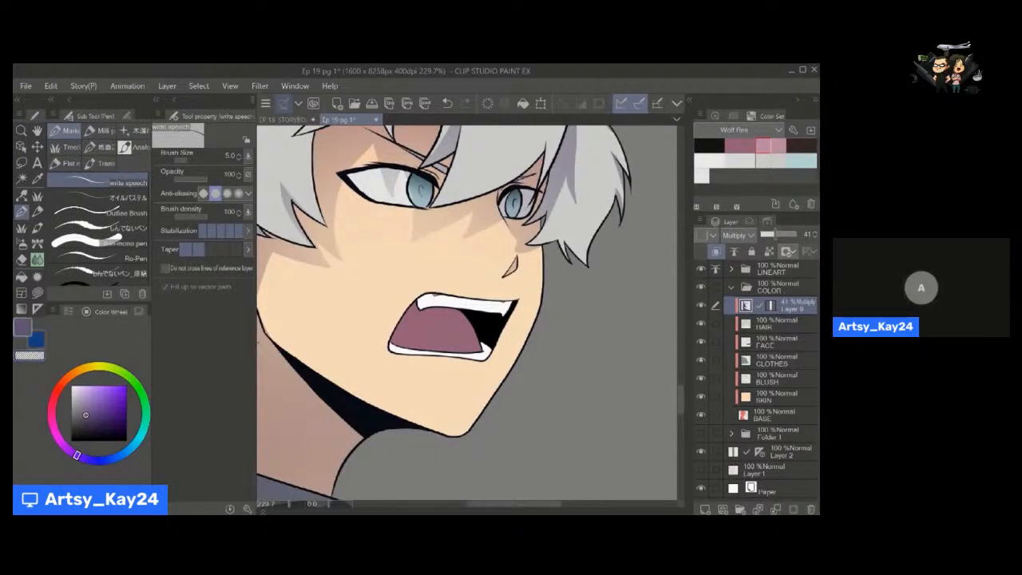
key("g")
left_click(442, 317)
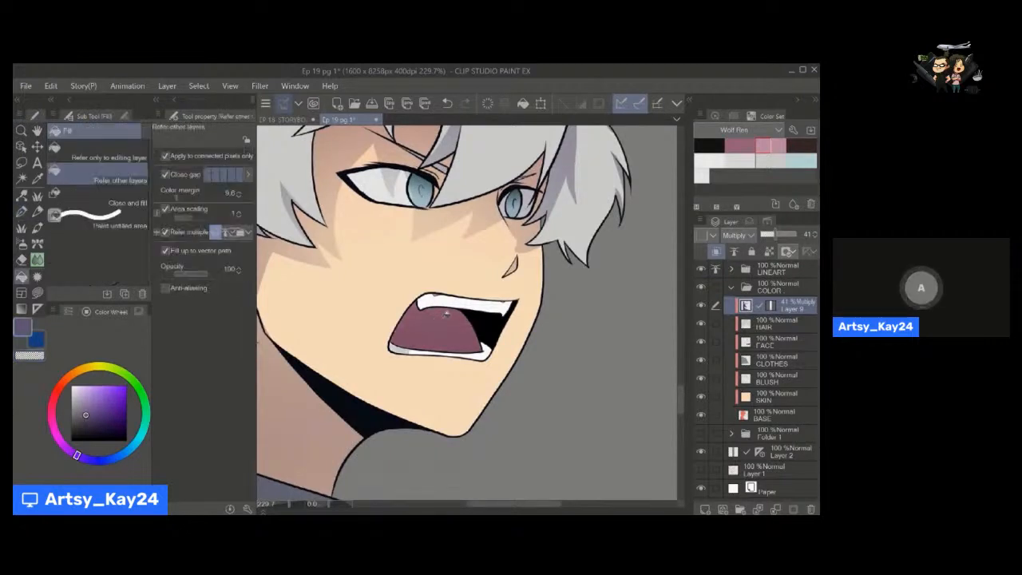
Raise Layer 9's opacity to 79 and fill a curved shadow over the upper part of the tongue.
key("p")
left_click_drag(769, 234, 787, 239)
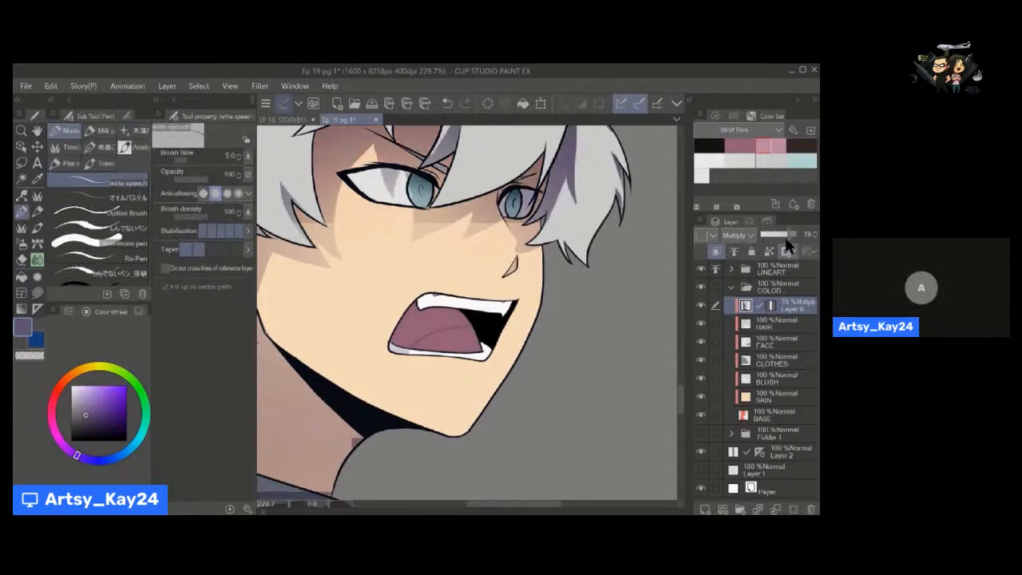
key("g")
left_click(430, 321)
key("p")
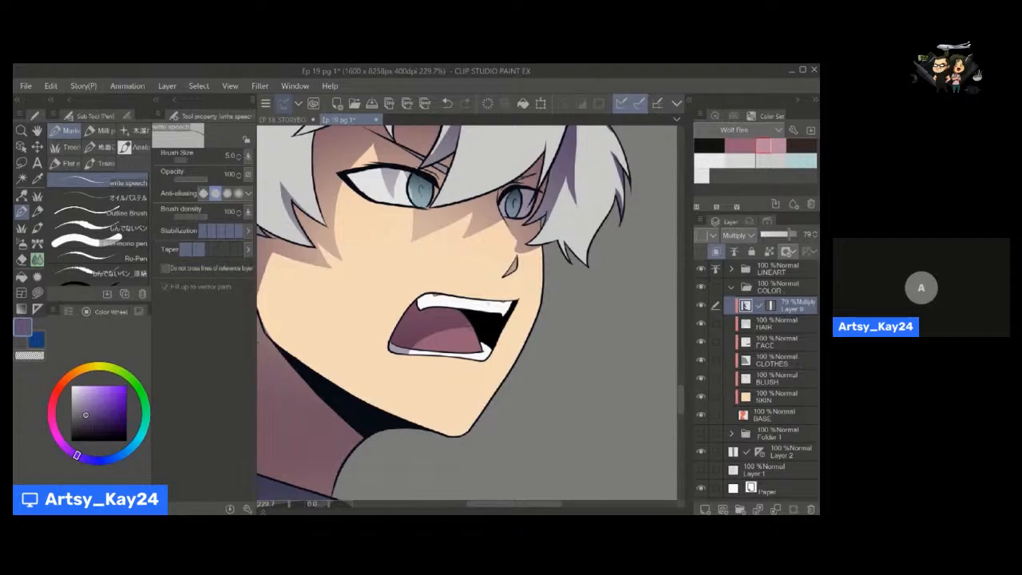
Outline and fill a small purple shadow on the chin just below the lower lip.
key("g")
left_click_drag(492, 322, 535, 350)
key("p")
left_click_drag(462, 349, 492, 351)
key("g")
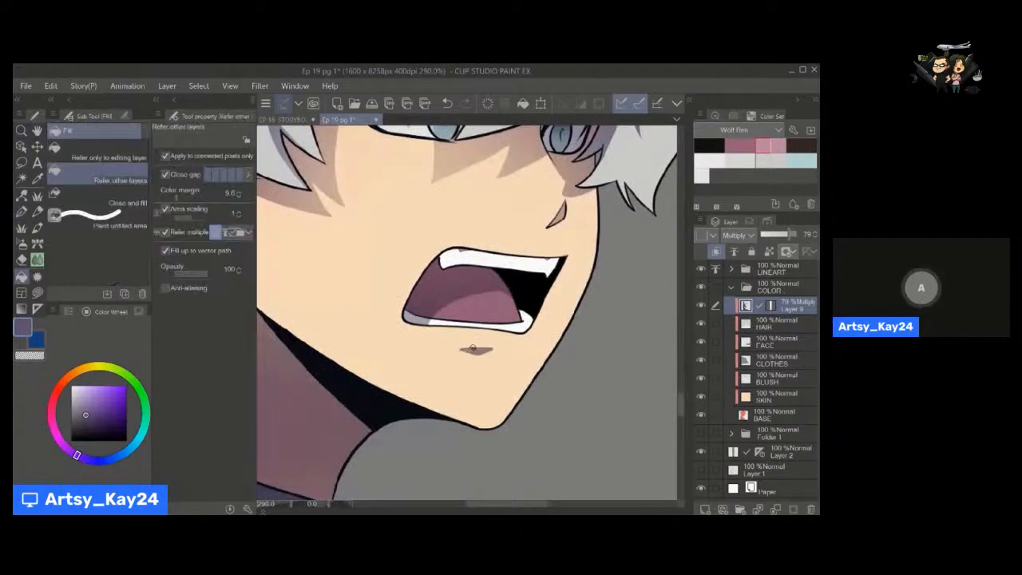
left_click(476, 350)
key("p")
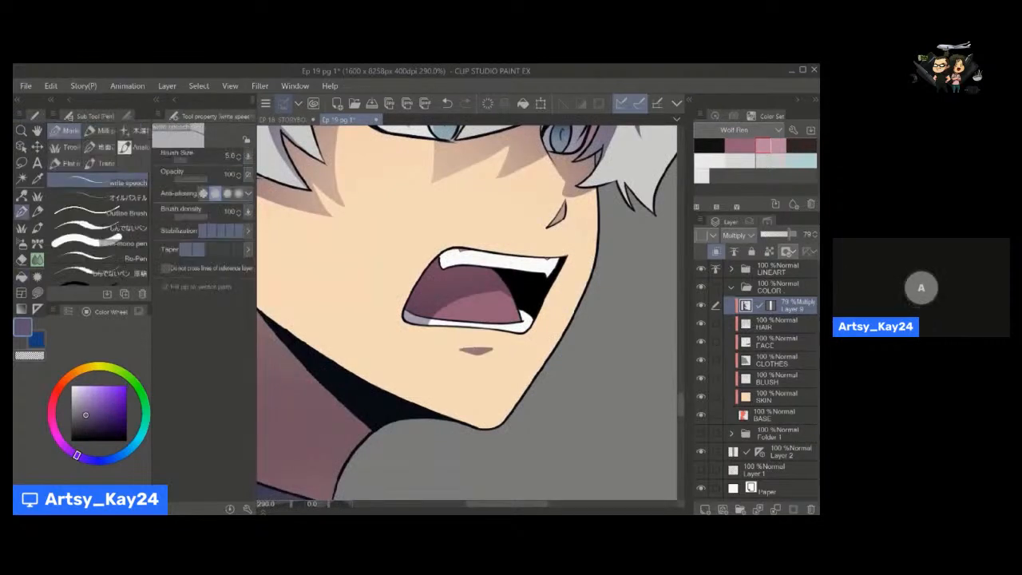
Fade the lower edge of the shadow below the lip with a smaller, transparent Soft airbrush, redoing the first stroke.
key("a")
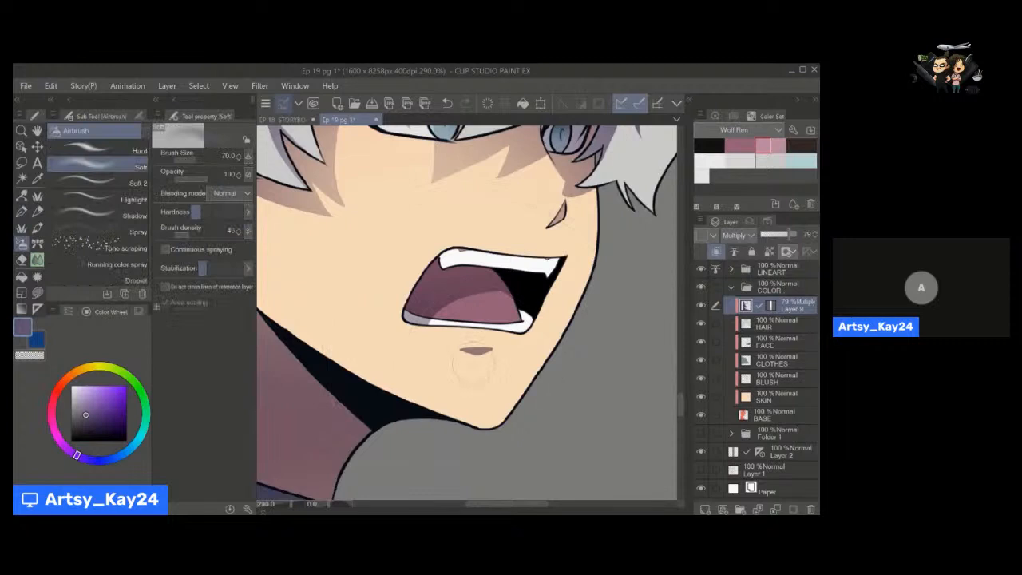
key("ctrl+z")
key("bracketleft")
key("bracketleft")
left_click_drag(474, 364, 496, 365)
key("c")
Soften the small shadow below the lower lip with the blur brush at size 40 and blur intensity 1.0.
key("j")
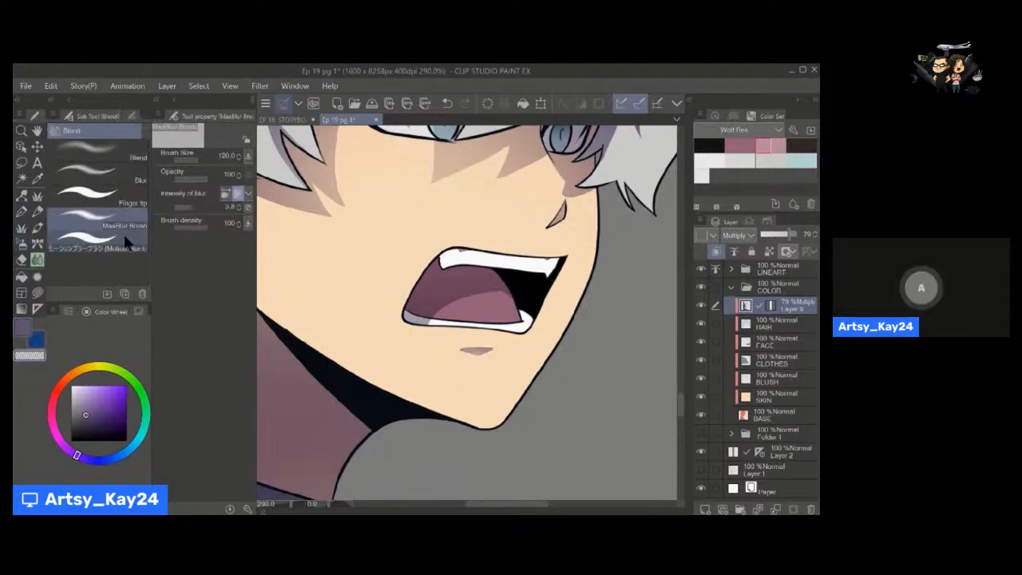
left_click(123, 228)
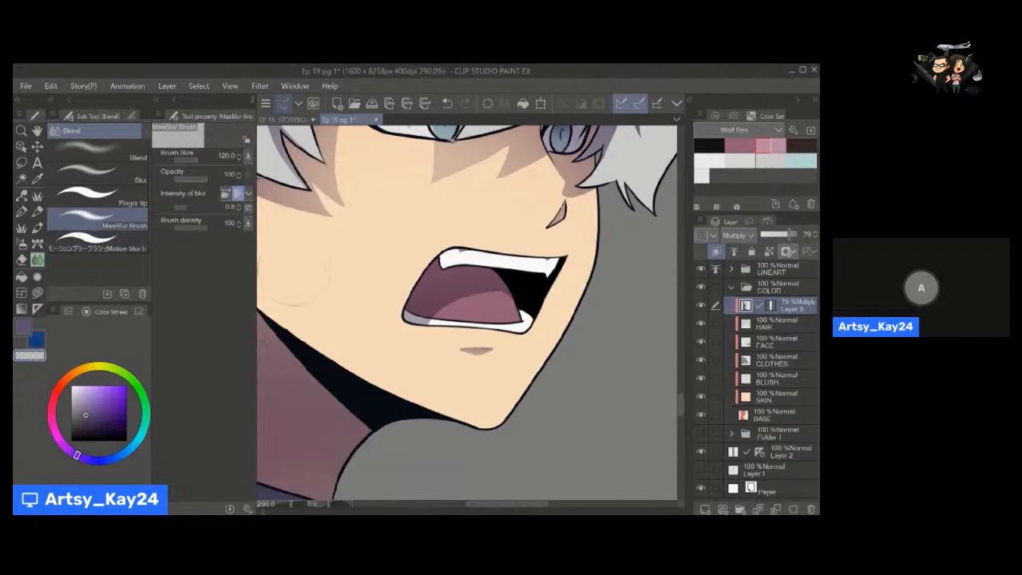
left_click(239, 206)
left_click(238, 205)
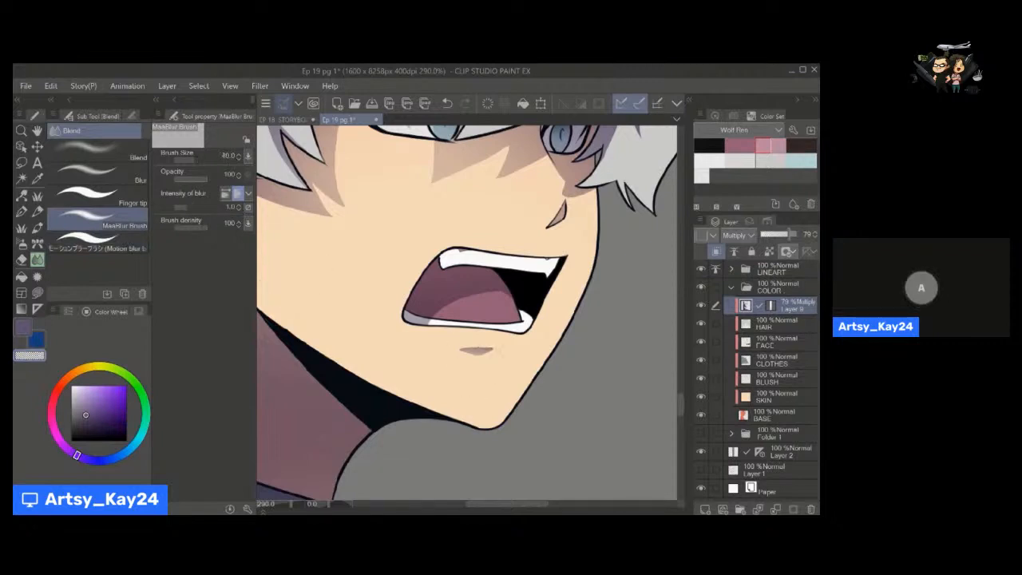
key("ctrl+space")
left_click_drag(501, 358, 463, 355)
key("space")
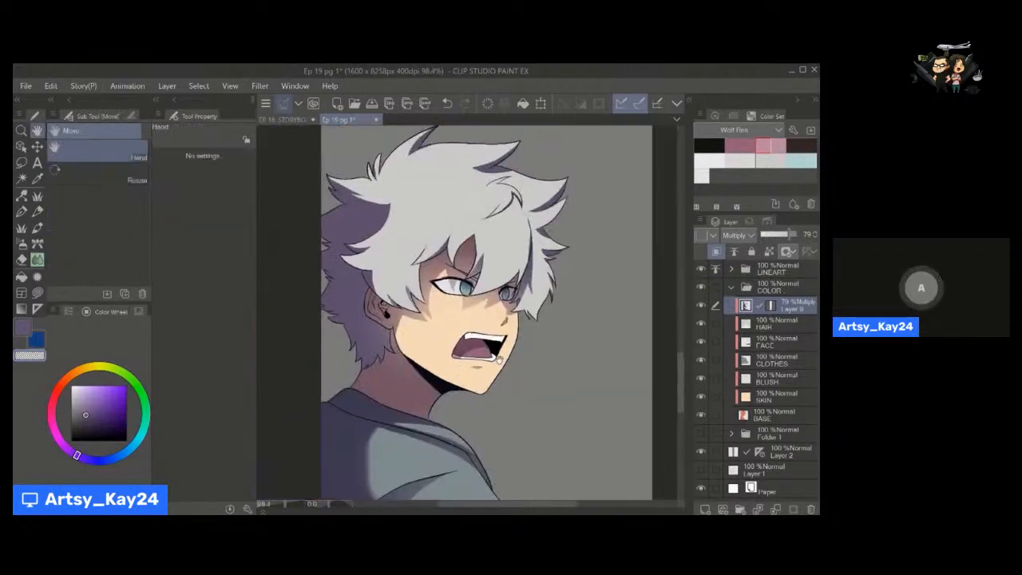
Lower the opacity of the Multiply shading layer, Layer 9, to 41 and check the whole panel.
left_click(773, 234)
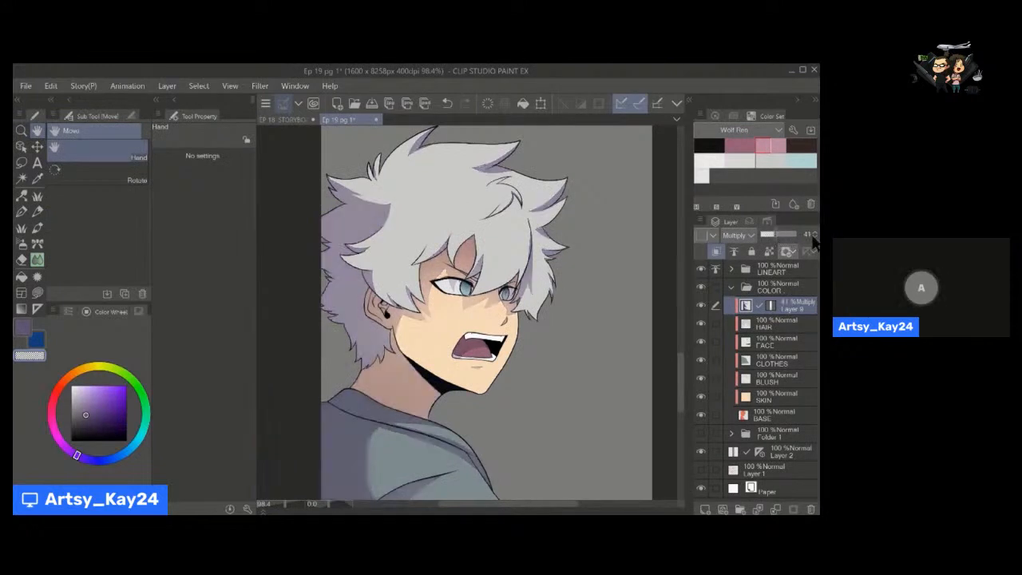
key("space")
left_click_drag(410, 334, 403, 327)
key("ctrl+space")
left_click_drag(505, 348, 471, 351)
key("space")
left_click_drag(457, 356, 429, 357)
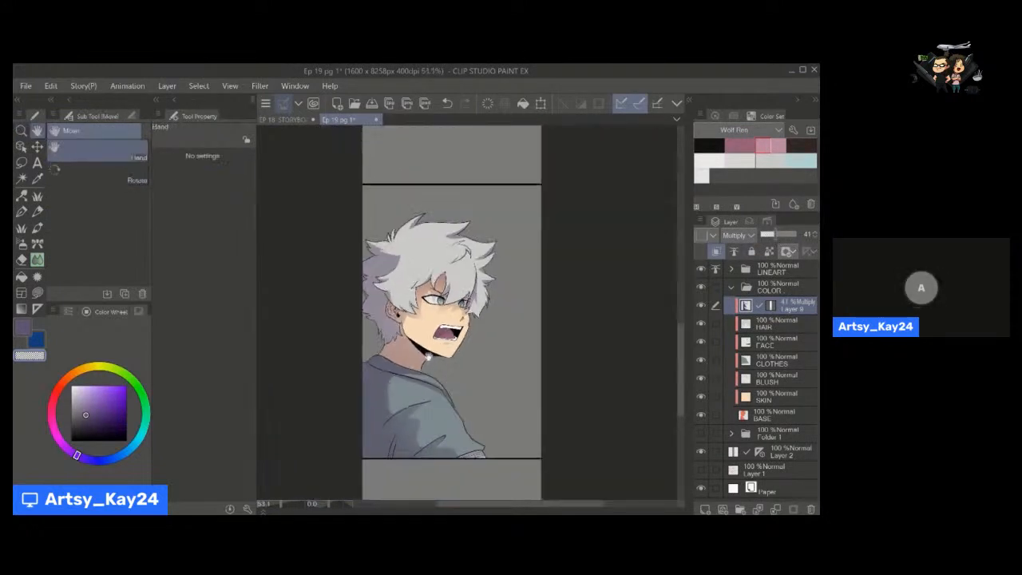
left_click_drag(493, 427, 493, 415)
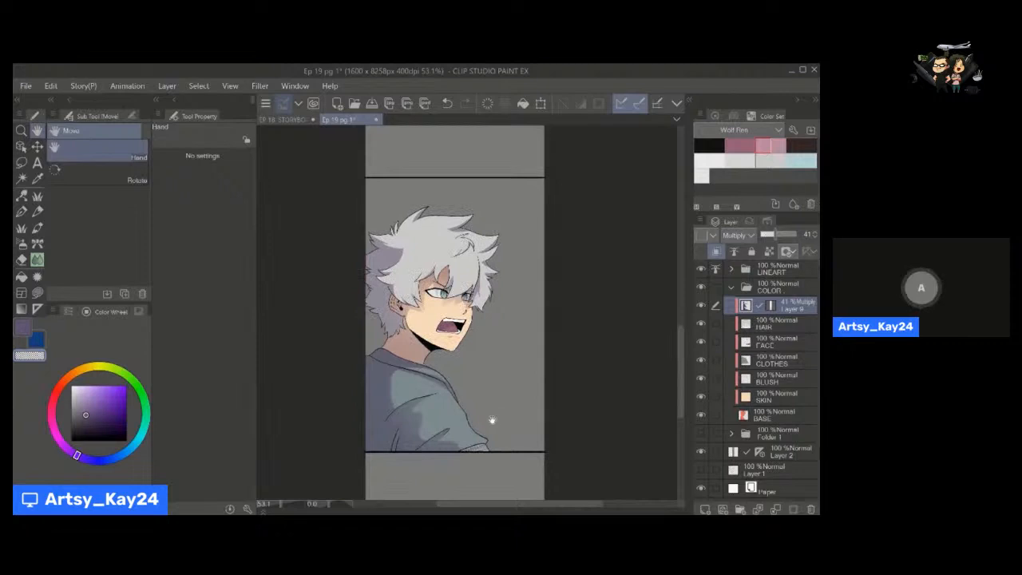
key("ctrl+space")
left_click_drag(484, 342, 461, 372)
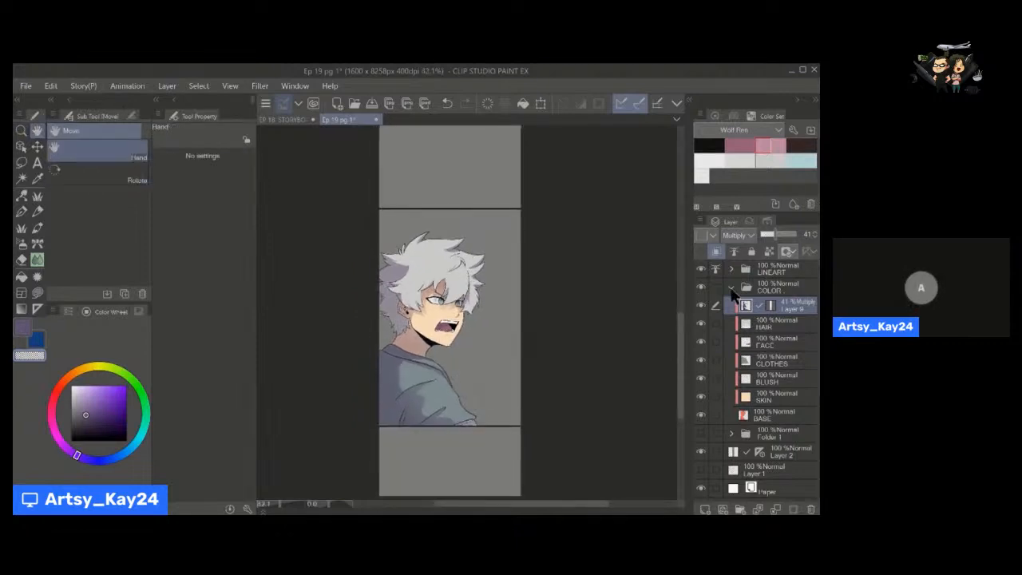
Collapse the COLOR folder, add a new folder beneath it and create a layer named BG inside.
left_click(732, 289)
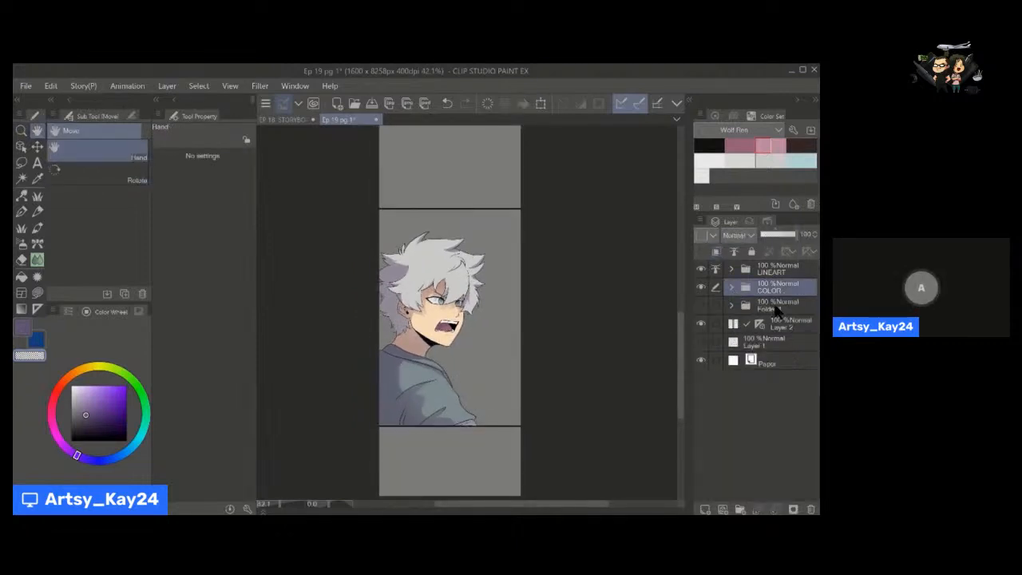
left_click(768, 303)
left_click(740, 509)
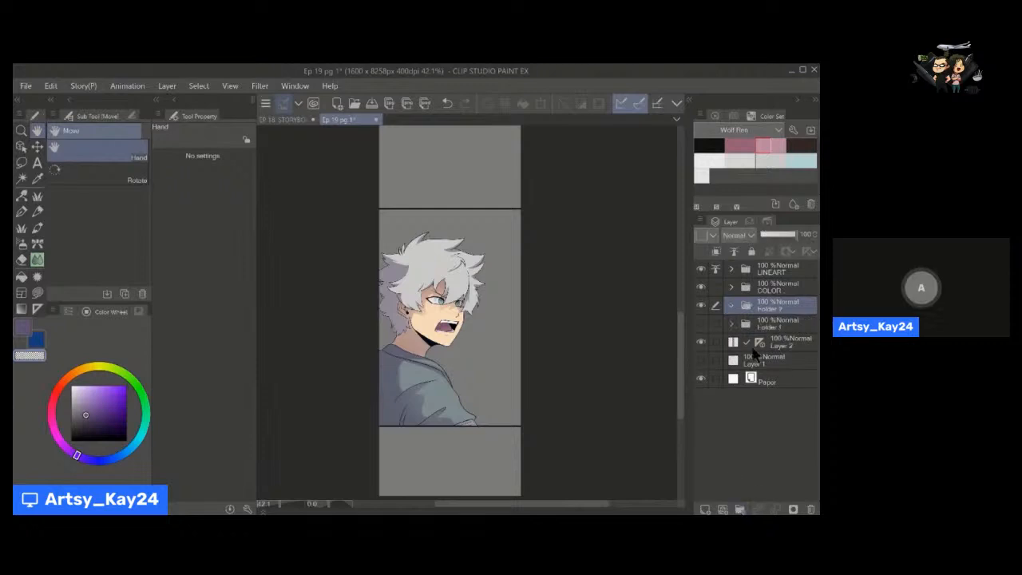
left_click(706, 508)
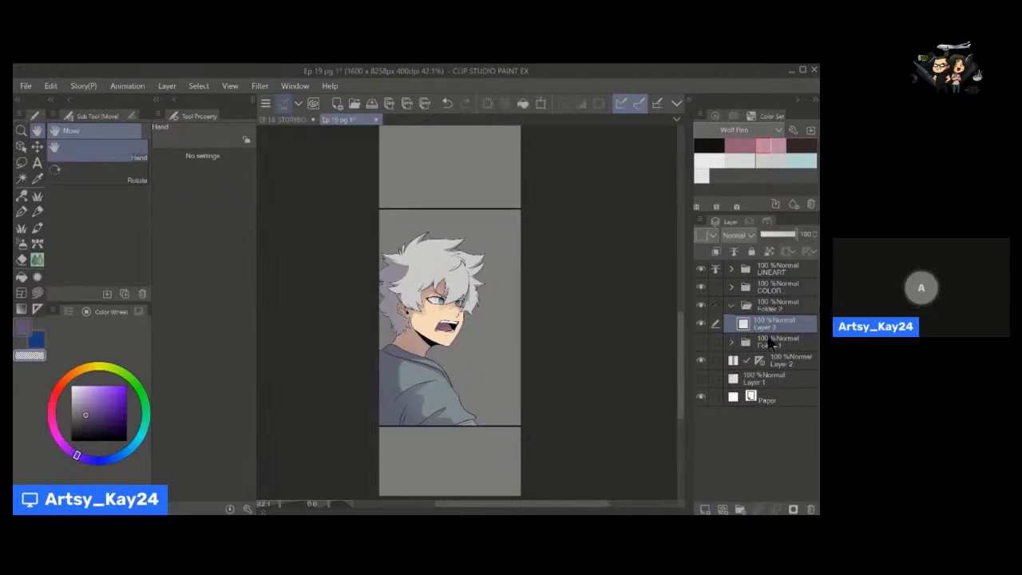
double_click(771, 327)
type("BG")
key("Return")
Select the panel area with a rectangular selection and fill it with a muted teal green on the BG layer.
left_click_drag(493, 326, 486, 336)
key("m")
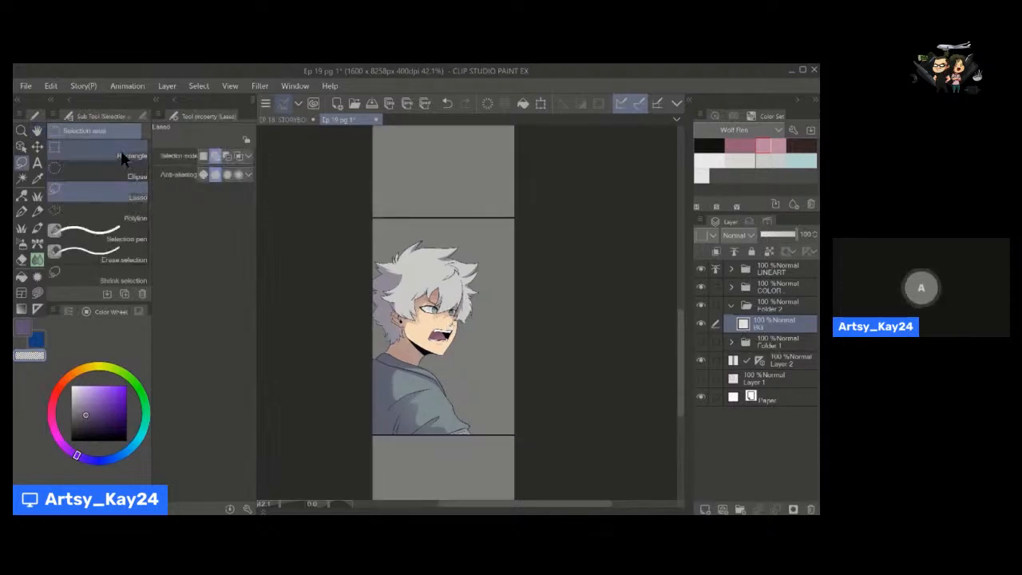
left_click(123, 157)
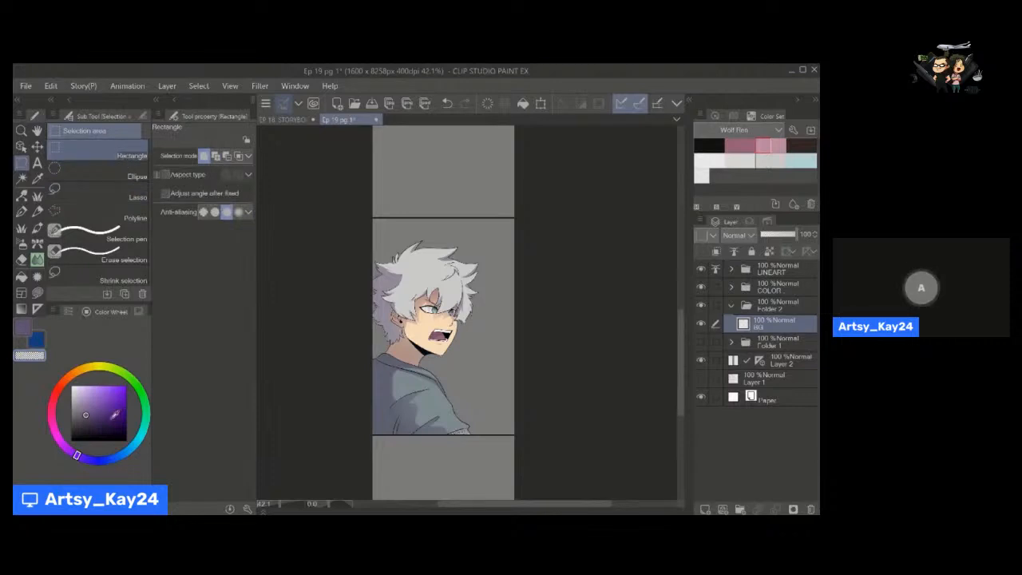
left_click(82, 370)
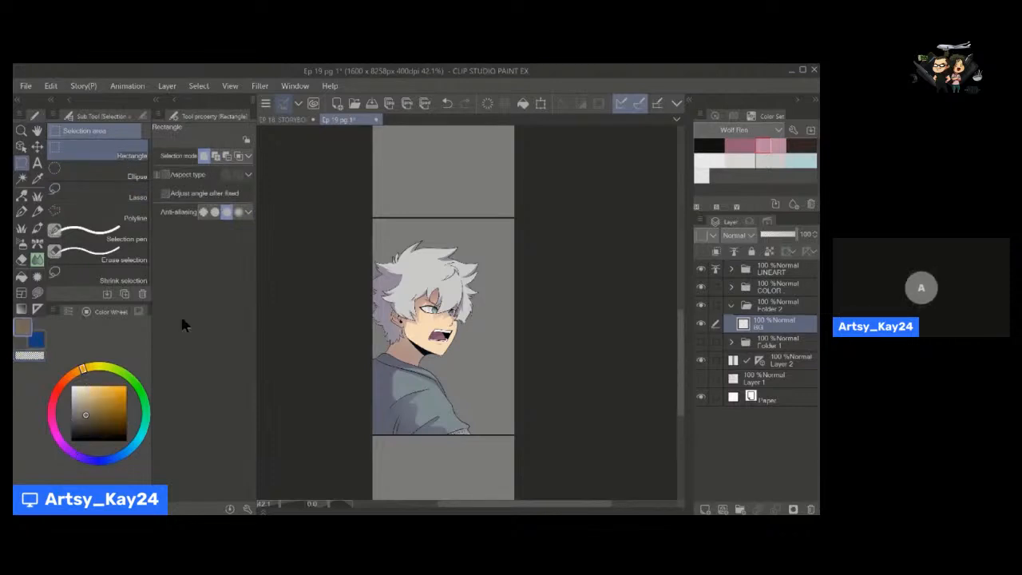
left_click(87, 405)
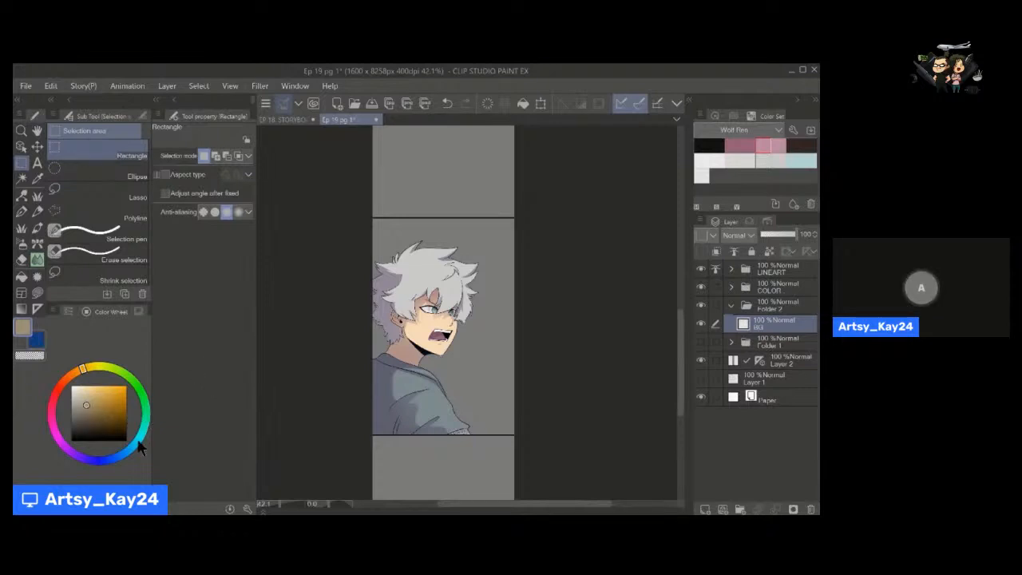
left_click(146, 418)
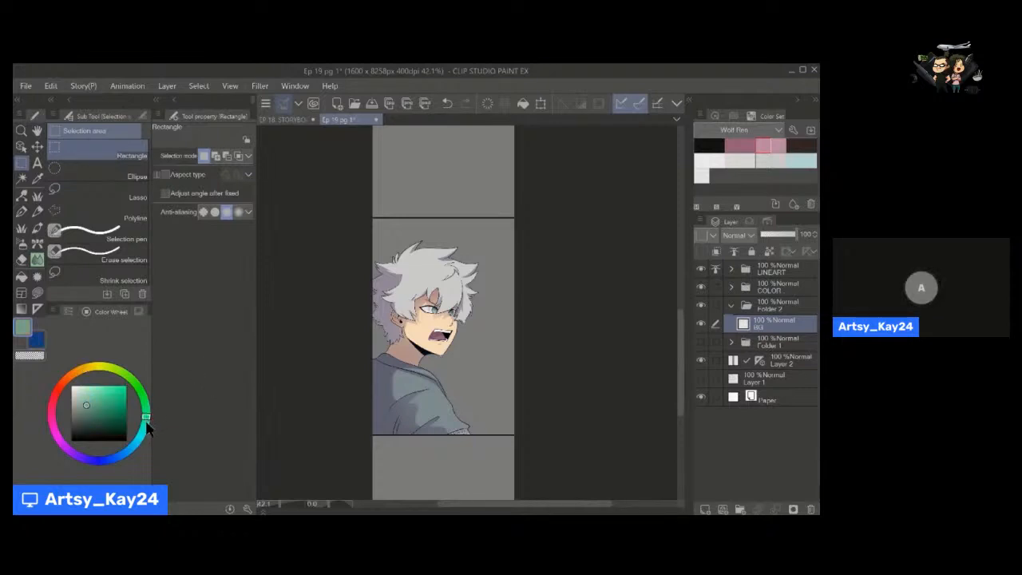
key("u")
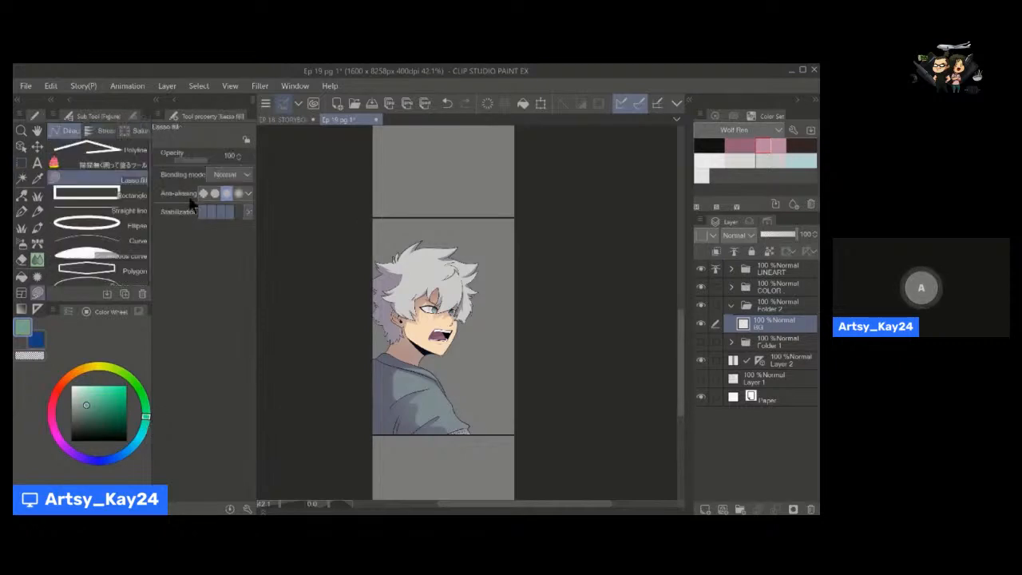
key("m")
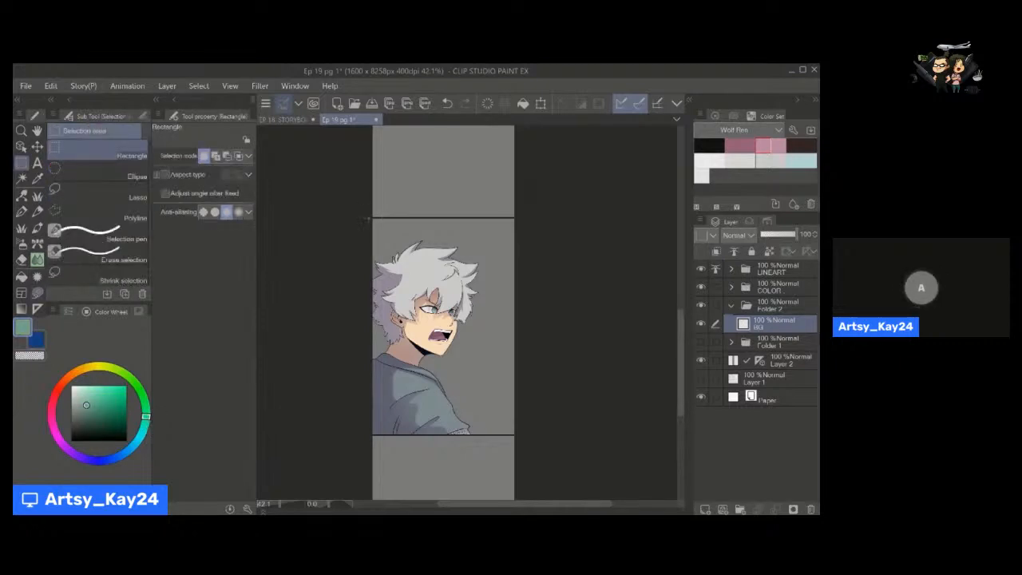
left_click_drag(368, 219, 521, 436)
left_click(215, 156)
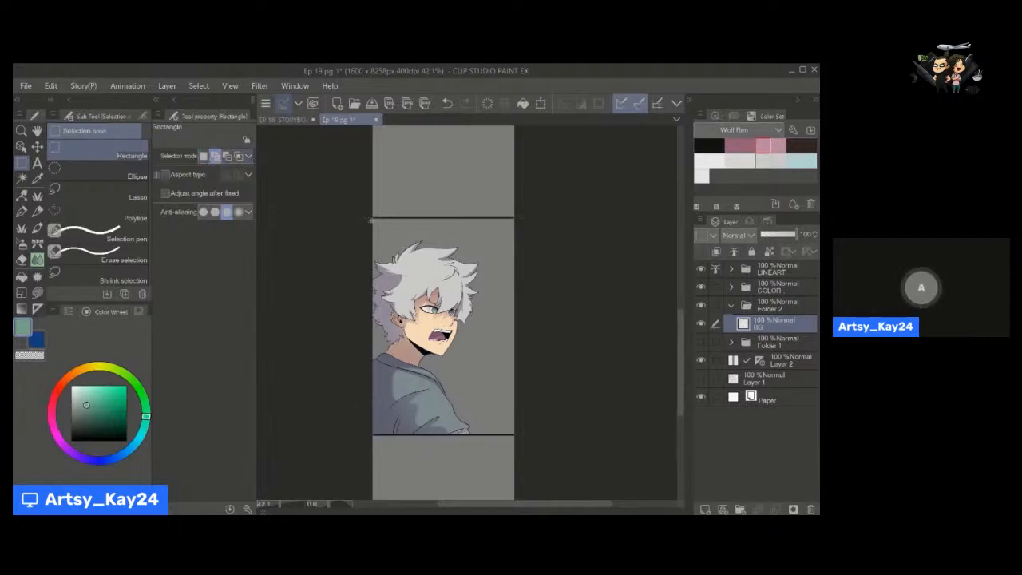
left_click_drag(497, 326, 525, 436)
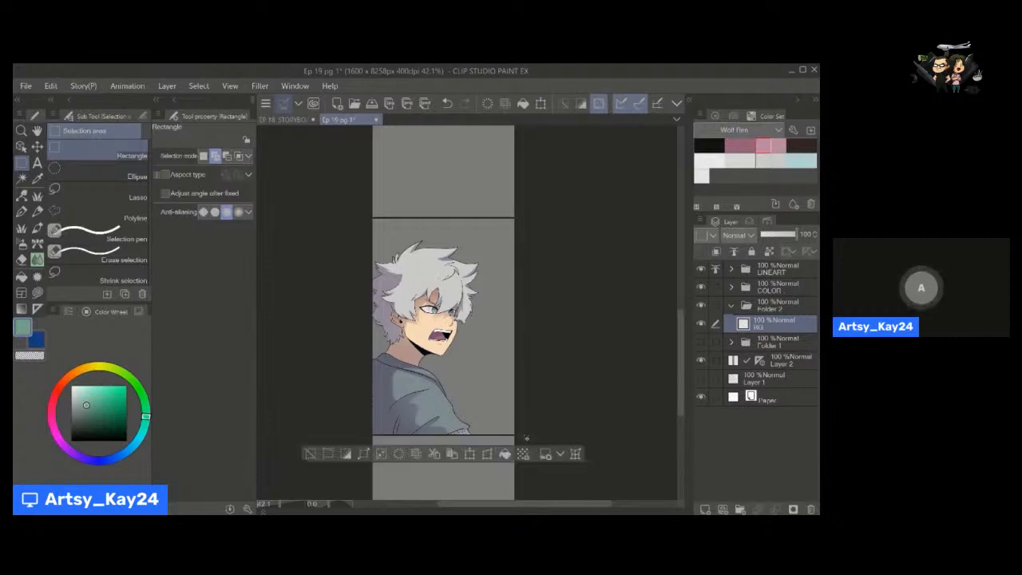
left_click(504, 456)
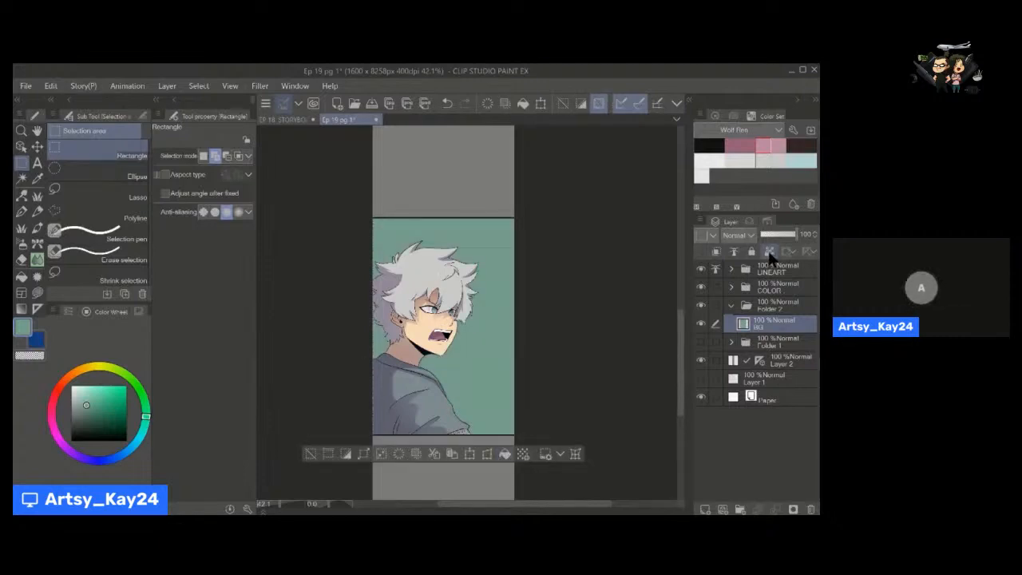
Airbrush a muted blue gradient over the teal background with the Soft airbrush at size 2000, and clear the selection.
left_click(117, 457)
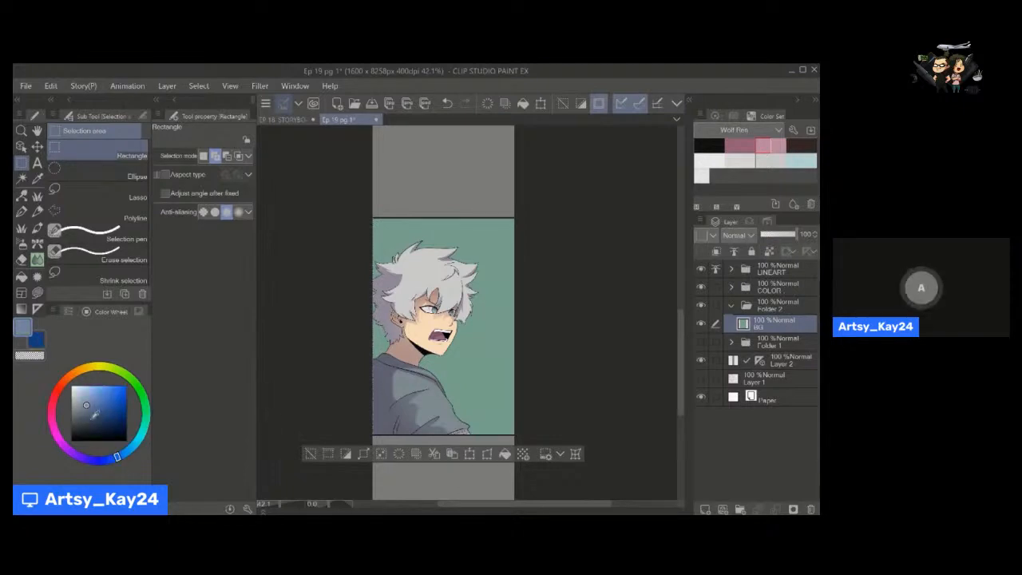
left_click(126, 451)
key("b")
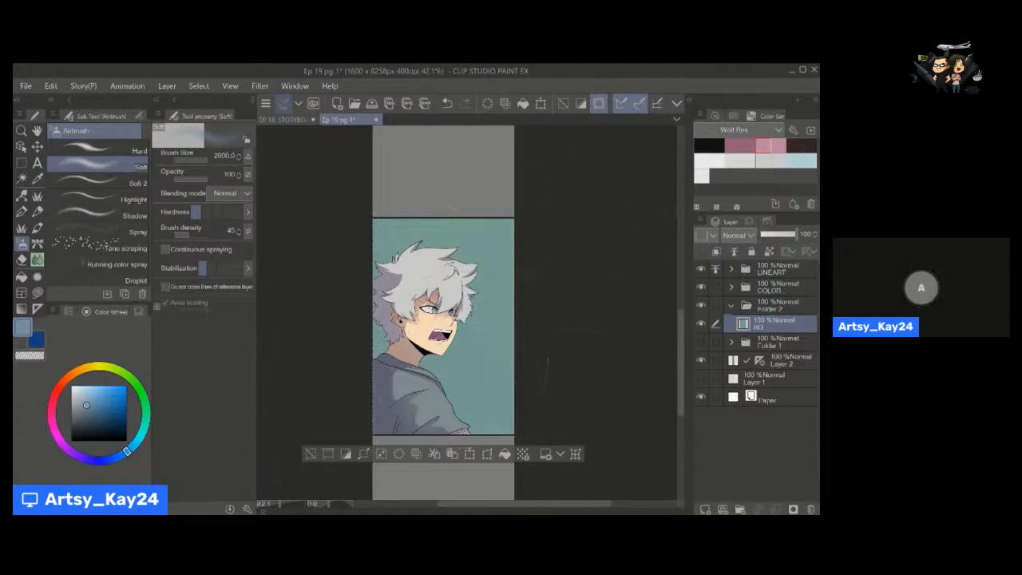
key("h")
left_click_drag(390, 389, 399, 356)
left_click(320, 423)
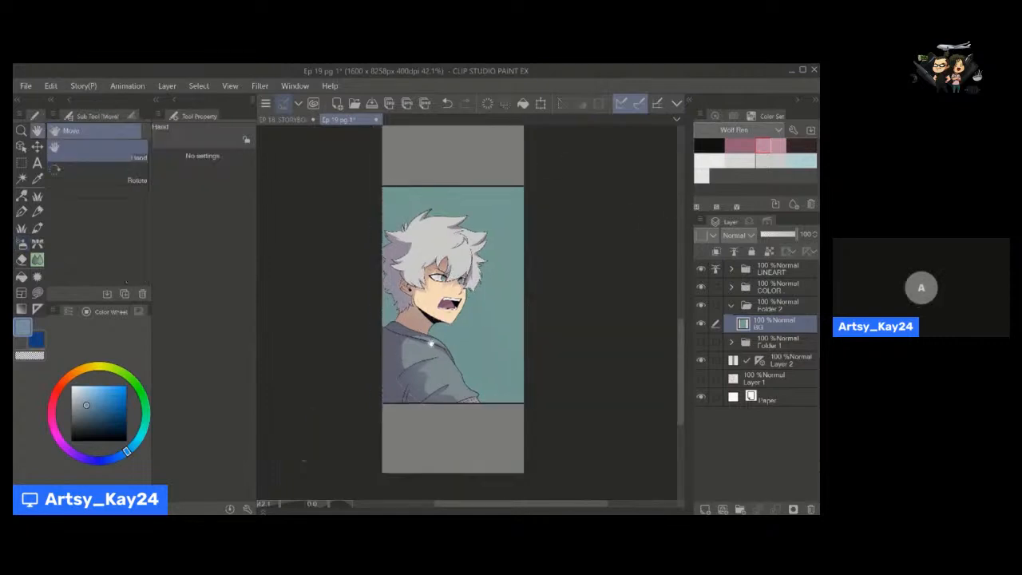
Collapse Folder 2, which holds the BG layer.
key("alt+space")
left_click_drag(447, 326, 536, 325)
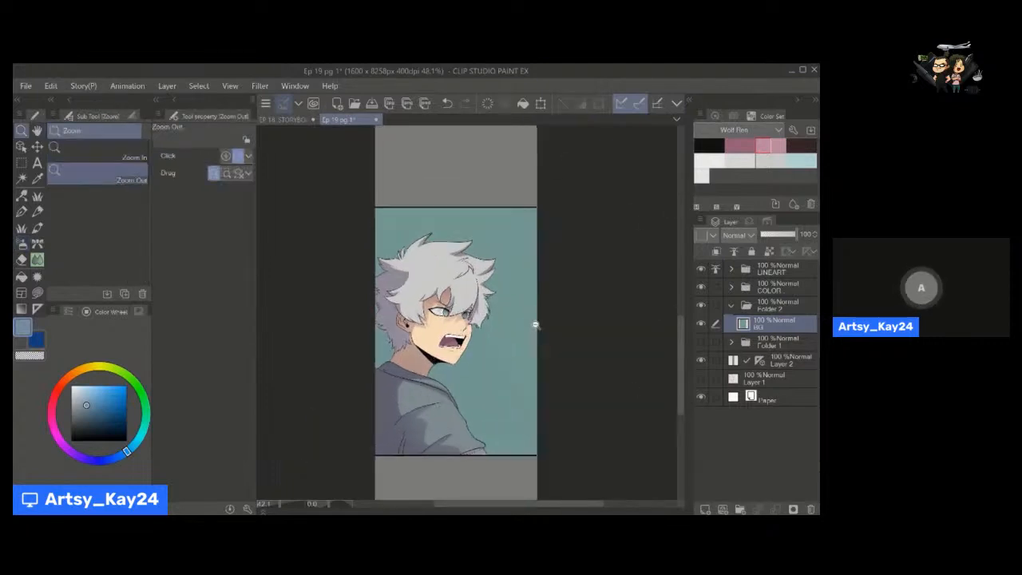
left_click(733, 306)
key("h")
left_click_drag(468, 342, 461, 341)
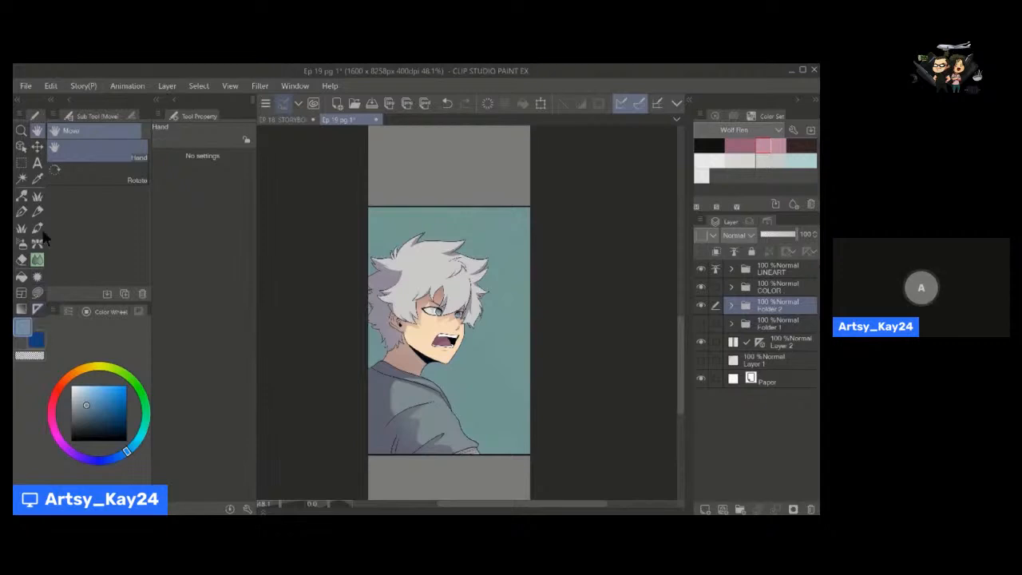
Activate the Ellipse balloon tool for adding a speech balloon.
left_click(37, 279)
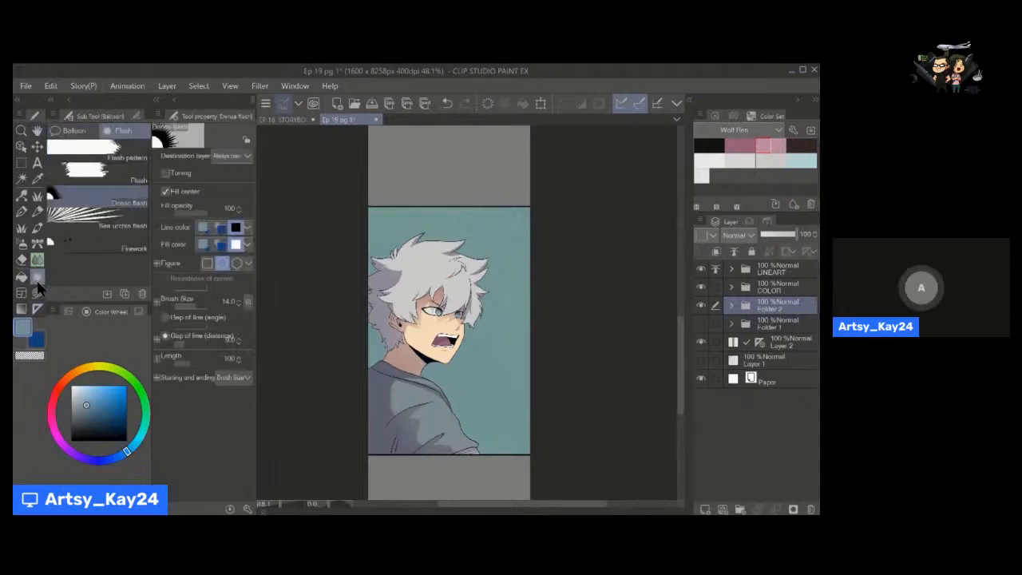
left_click(74, 131)
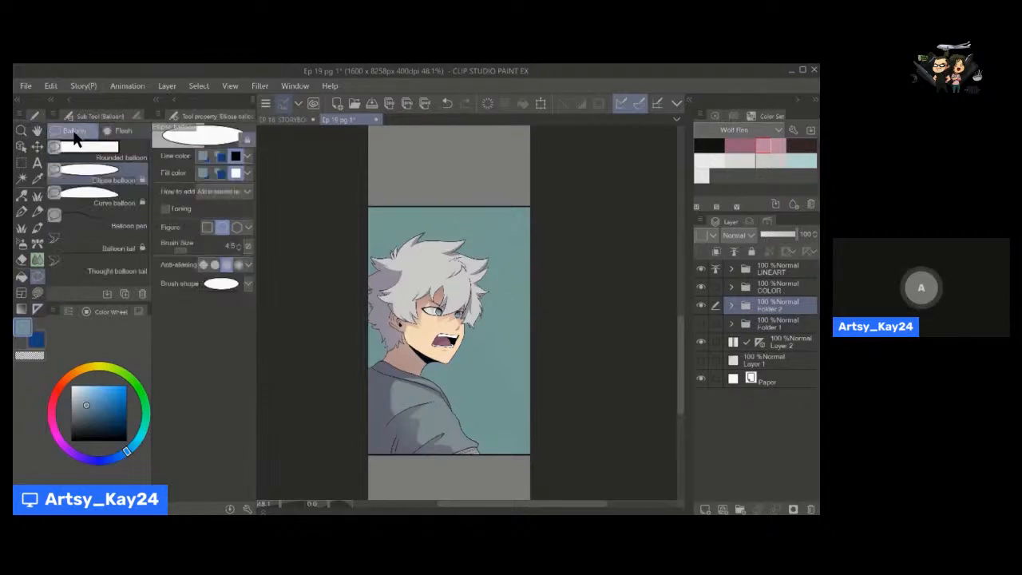
left_click(37, 164)
left_click(38, 277)
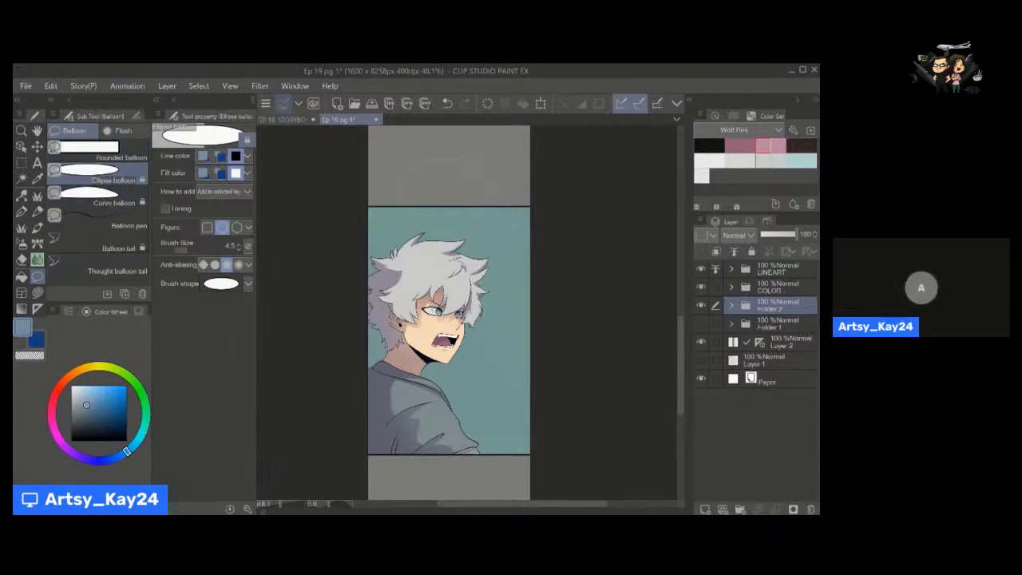
Try white ellipse balloons above the character's head with outline sizes 4.5 and 8.3, undoing each one.
left_click_drag(498, 233, 497, 232)
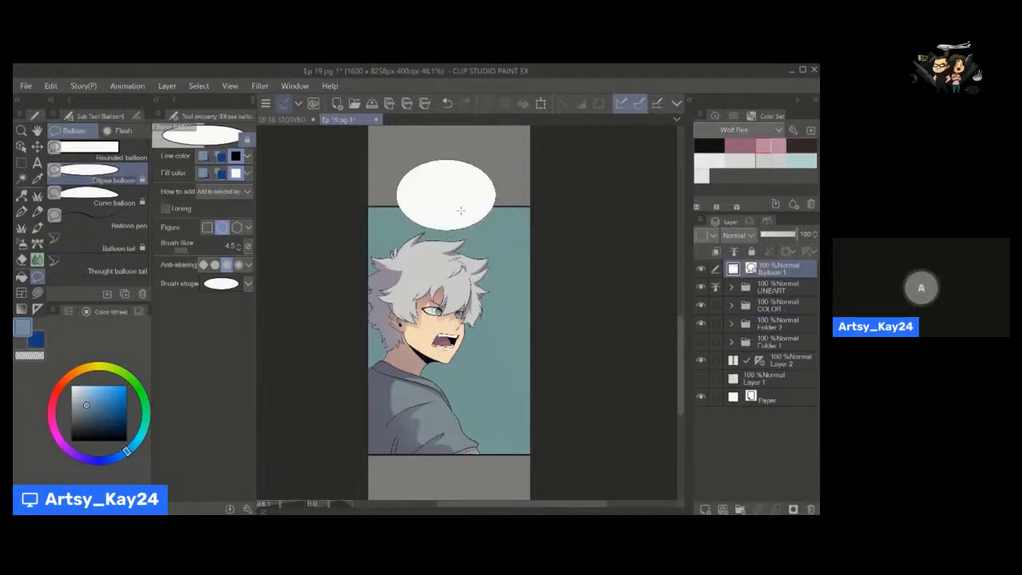
key("ctrl+z")
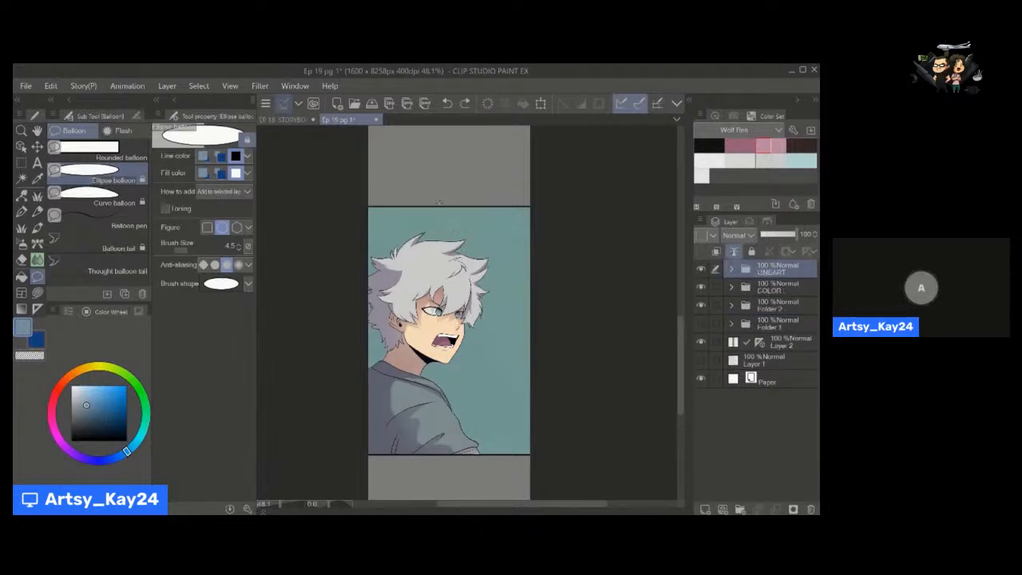
left_click(190, 251)
left_click(192, 251)
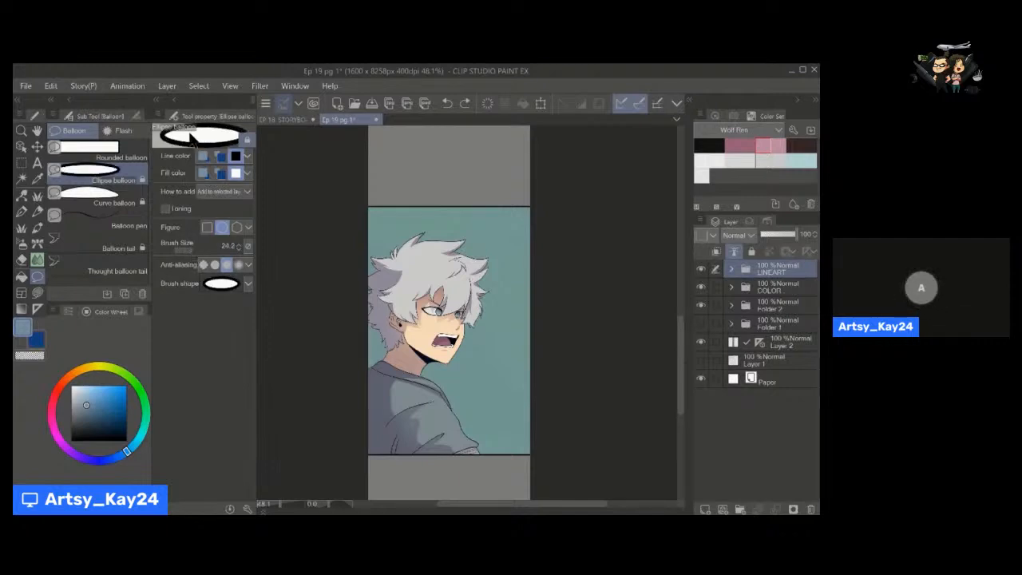
left_click(190, 252)
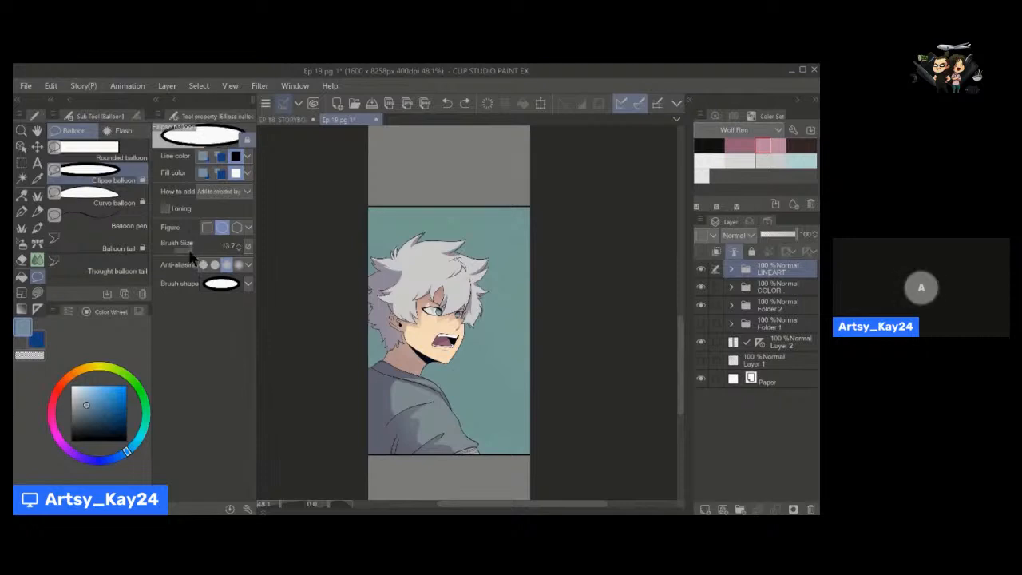
left_click(188, 252)
left_click_drag(408, 158, 491, 237)
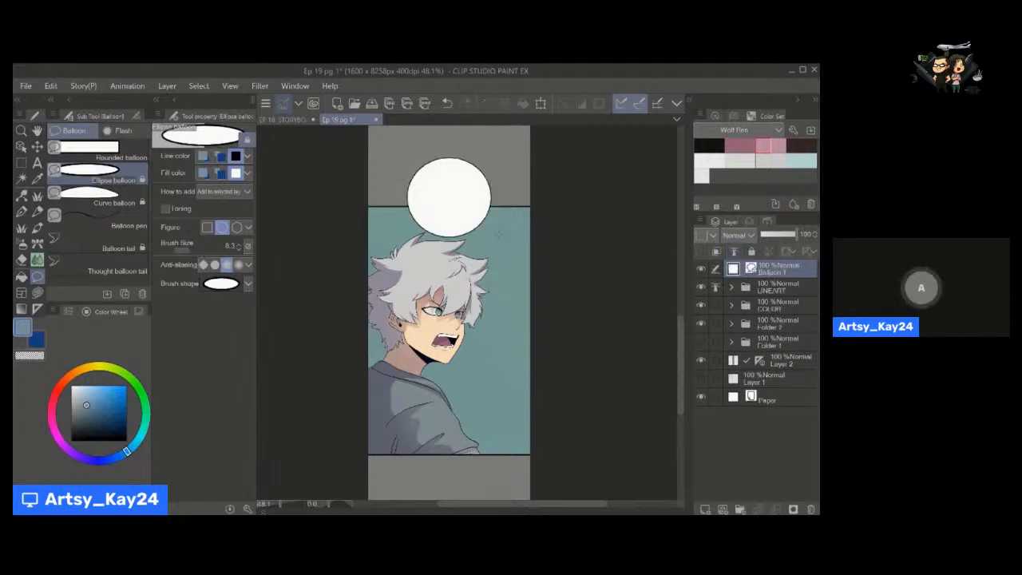
key("ctrl+z")
Draw a white ellipse balloon with a size 14.6 black outline above the head, overlapping the panel's upper border.
left_click(196, 250)
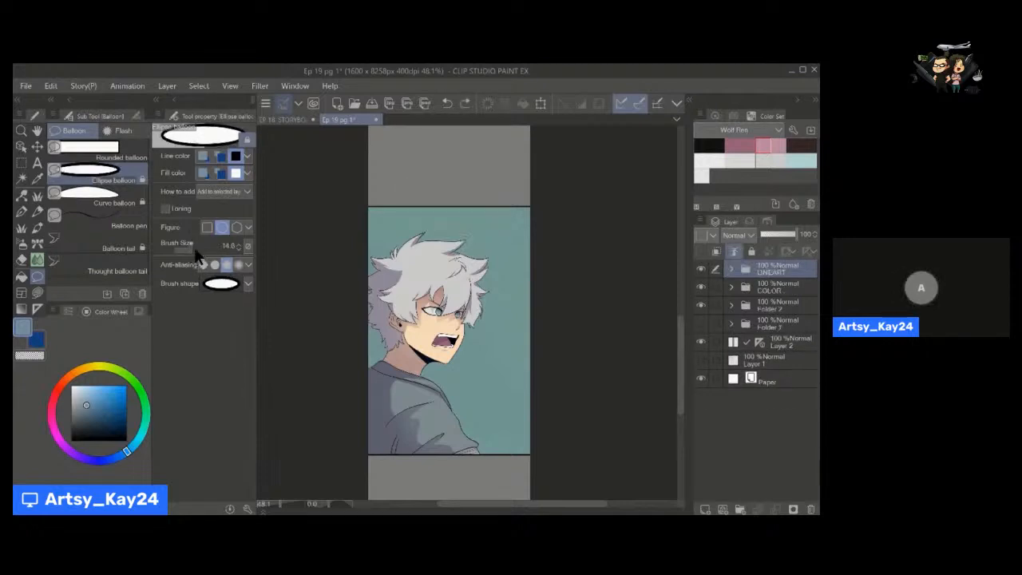
left_click(196, 250)
left_click_drag(398, 168, 495, 237)
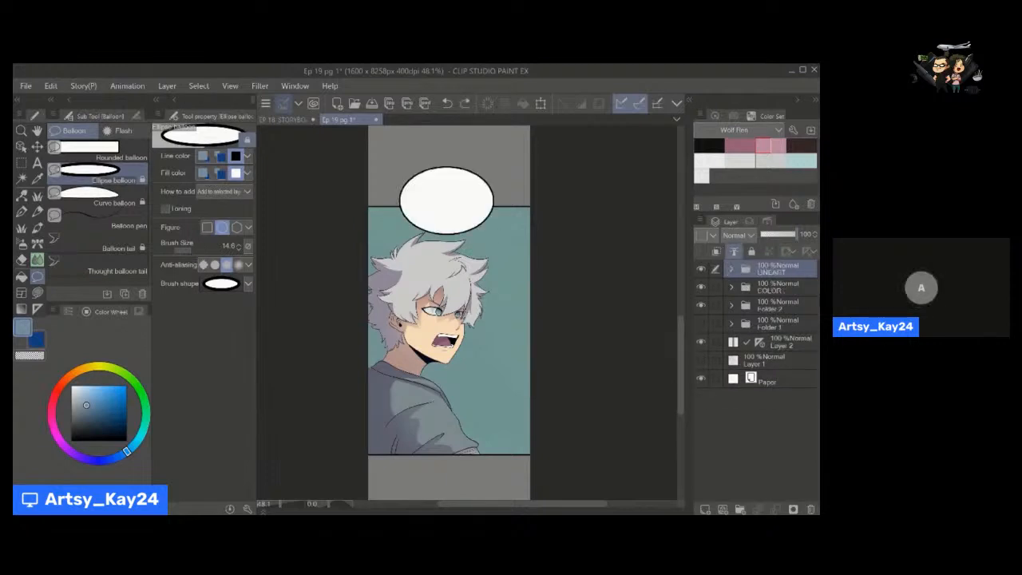
Undo the ellipse balloon above the head and try a Rounded balloon in its place.
key("ctrl+z")
left_click(112, 154)
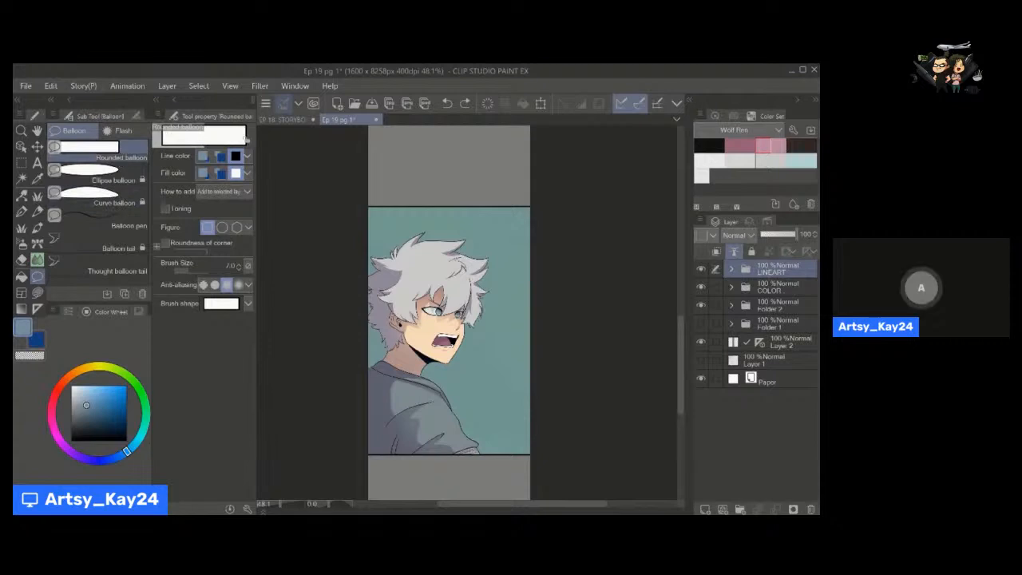
left_click_drag(485, 232, 489, 237)
key("ctrl+z")
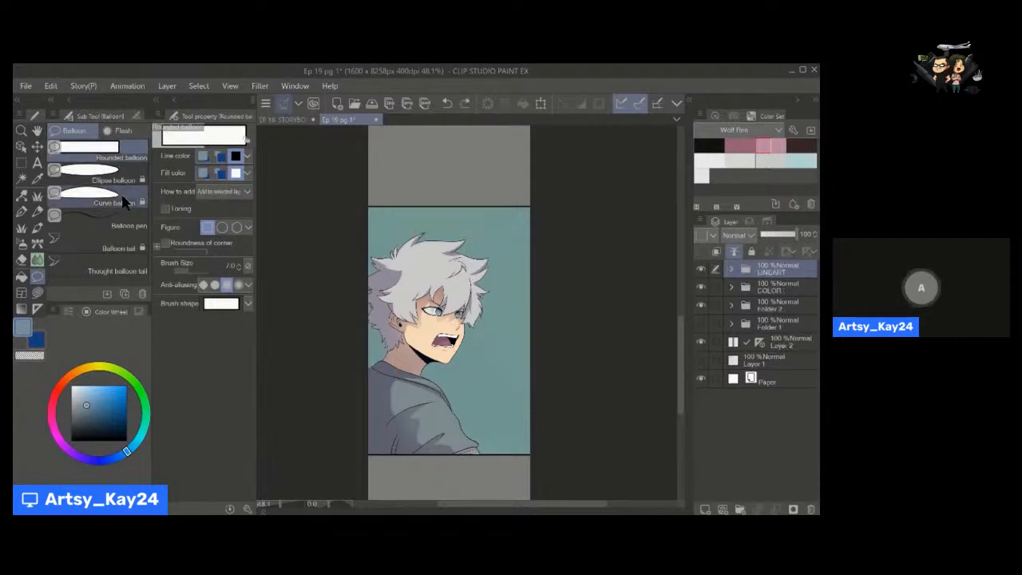
Draw a wide oval Curve balloon with white fill and size 4.5 black outline above the head, overlapping the panel's upper border.
left_click(120, 200)
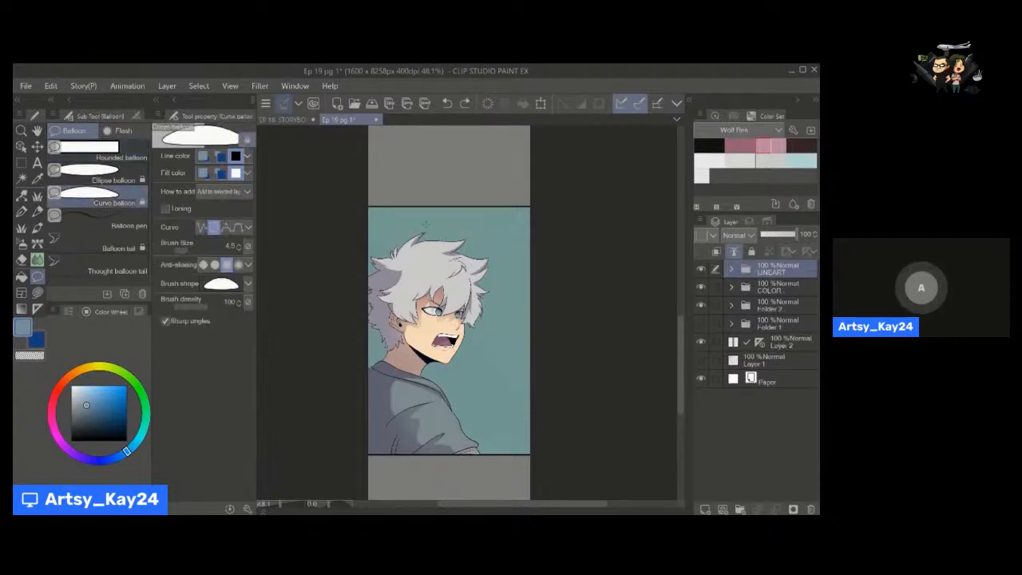
key("space")
mouse_move(443, 275)
left_mouse_down()
mouse_move(408, 297)
mouse_move(467, 313)
mouse_move(451, 314)
left_mouse_up()
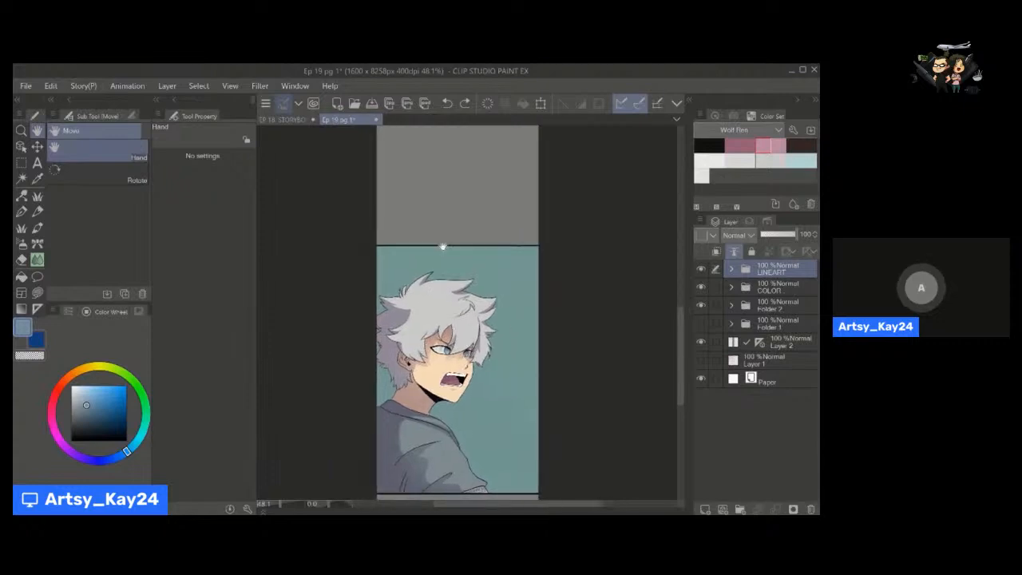
key("u")
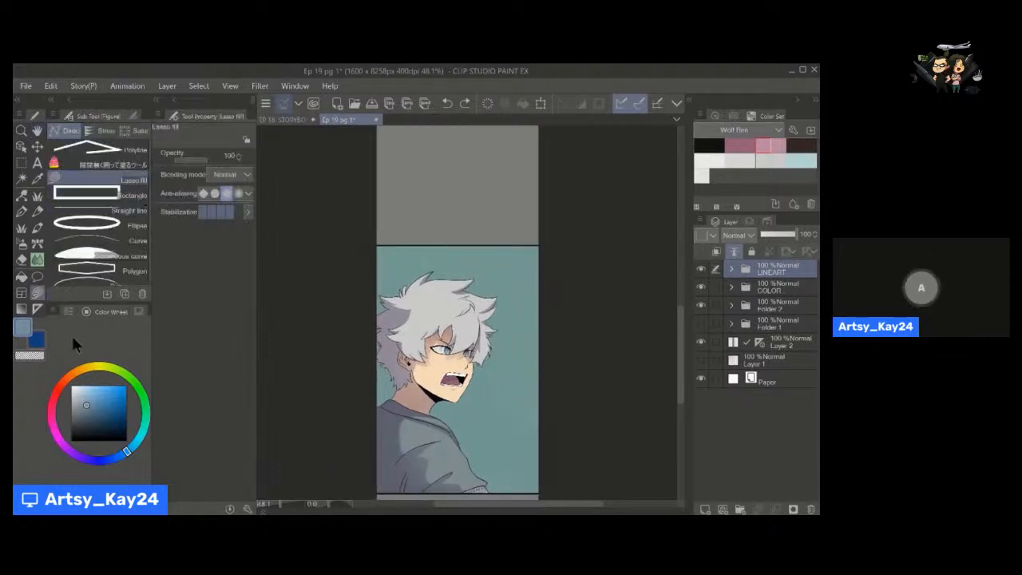
key("t")
key("t")
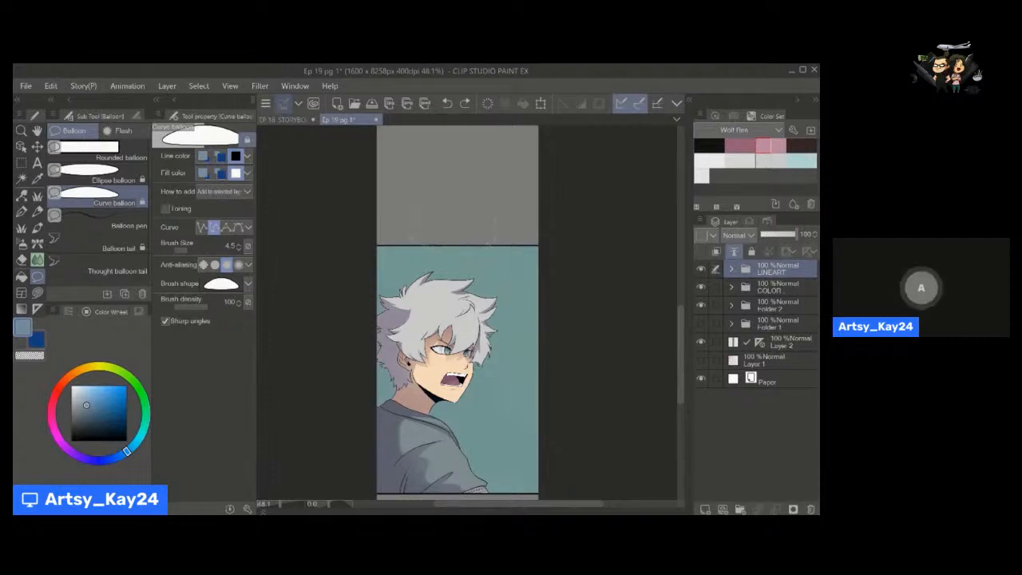
mouse_move(487, 243)
left_mouse_down()
mouse_move(501, 209)
mouse_move(416, 200)
left_mouse_up()
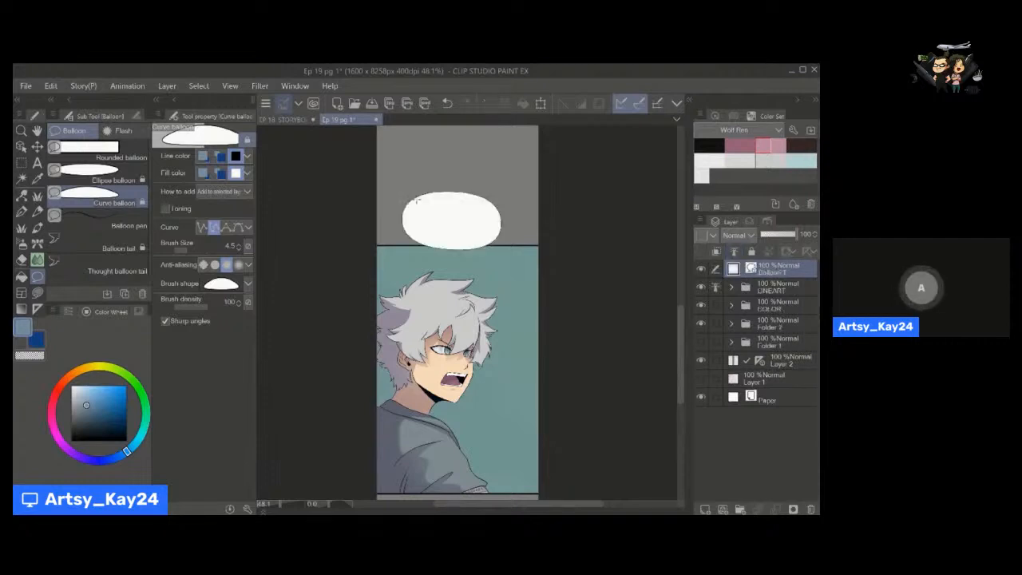
Select the curve balloon as an object and raise its outline brush size to 13.0.
key("o")
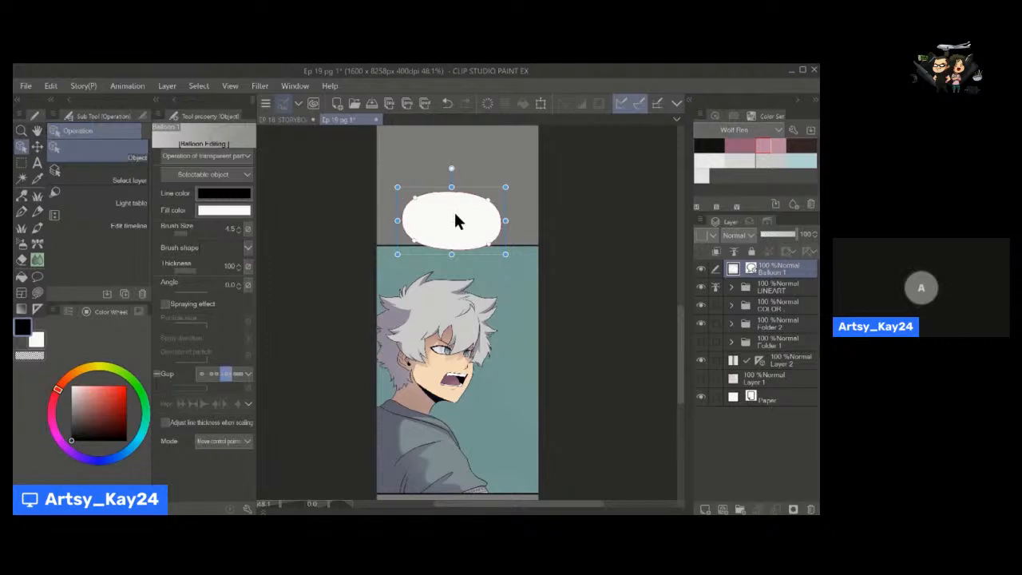
left_click(239, 231)
left_click(238, 231)
left_click(239, 229)
left_click(239, 229)
left_click(239, 228)
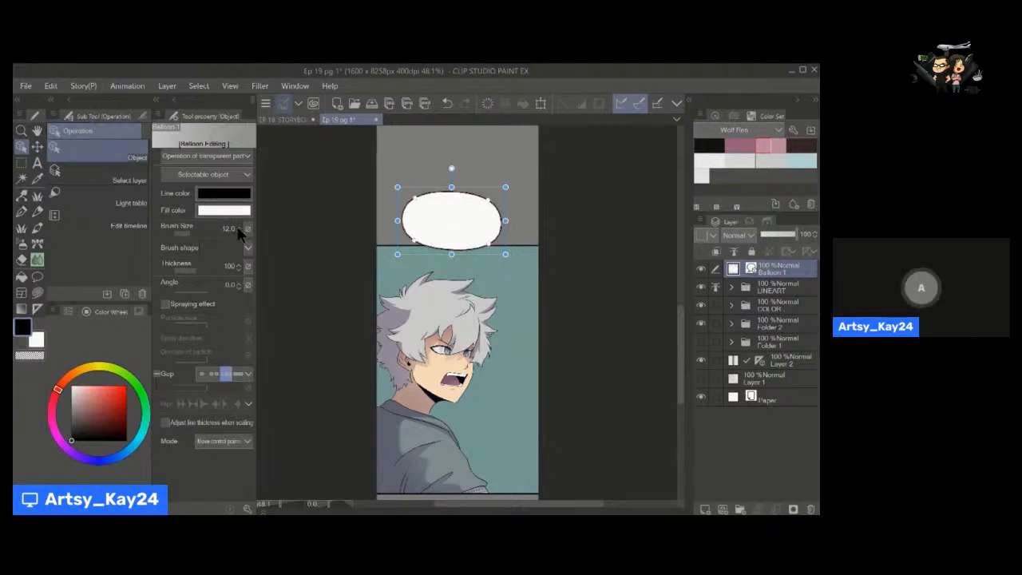
left_click(239, 229)
Try a bright red line colour on the balloon's outline and set it back to black.
left_click(217, 196)
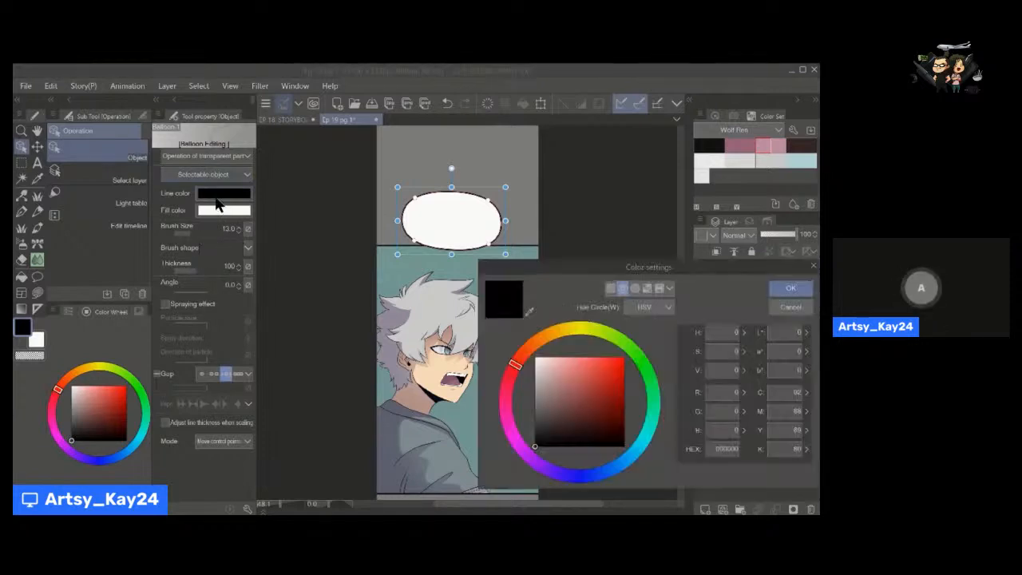
left_click(790, 288)
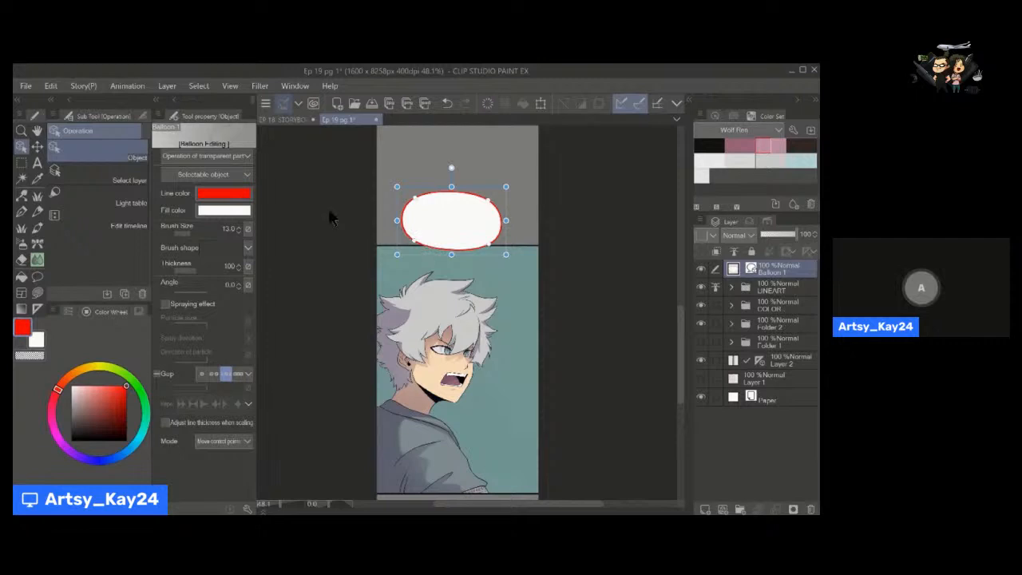
left_click(241, 201)
left_click_drag(595, 392, 627, 449)
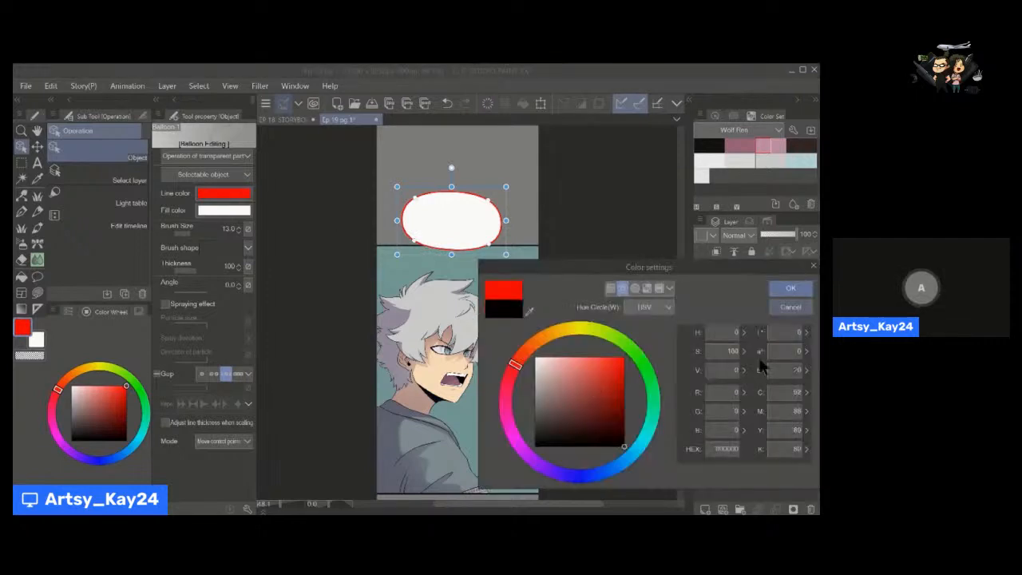
left_click(790, 289)
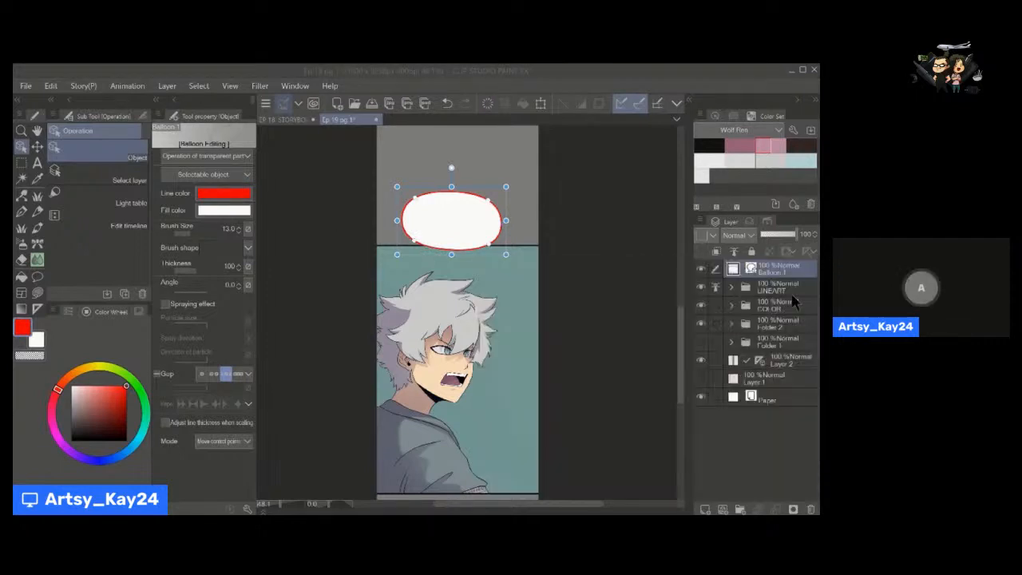
Set the balloon's outline brush size to 7.3 and shift the balloon slightly over the panel's upper border.
left_click(190, 233)
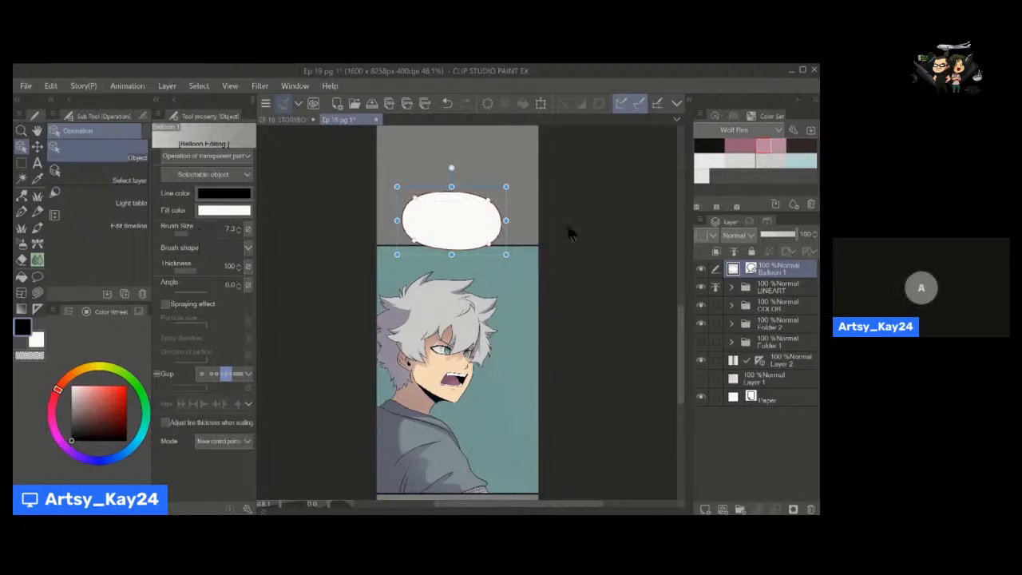
key("space")
mouse_move(478, 244)
left_mouse_down()
mouse_move(461, 269)
mouse_move(458, 241)
mouse_move(481, 262)
left_mouse_up()
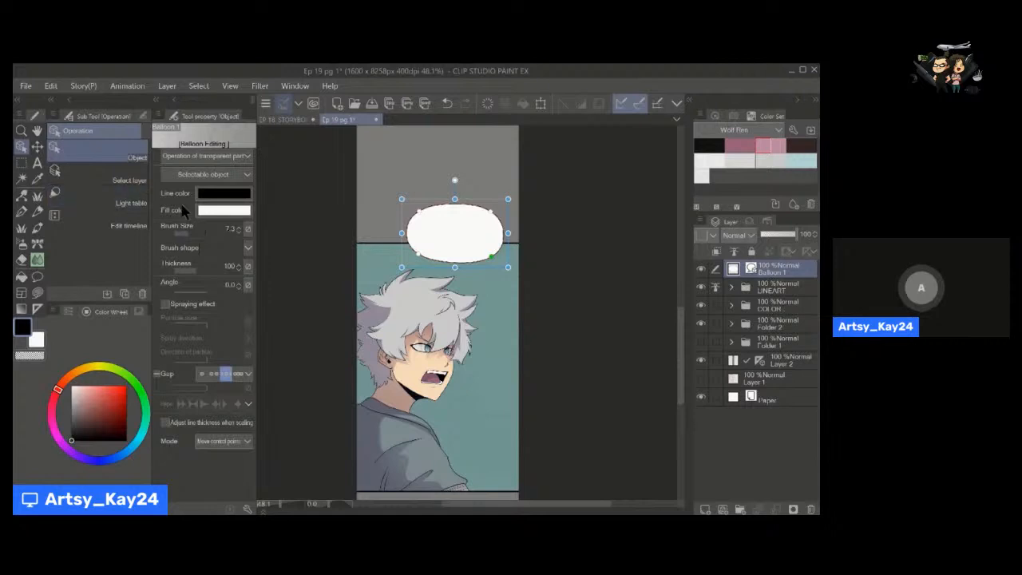
key("t")
key("t")
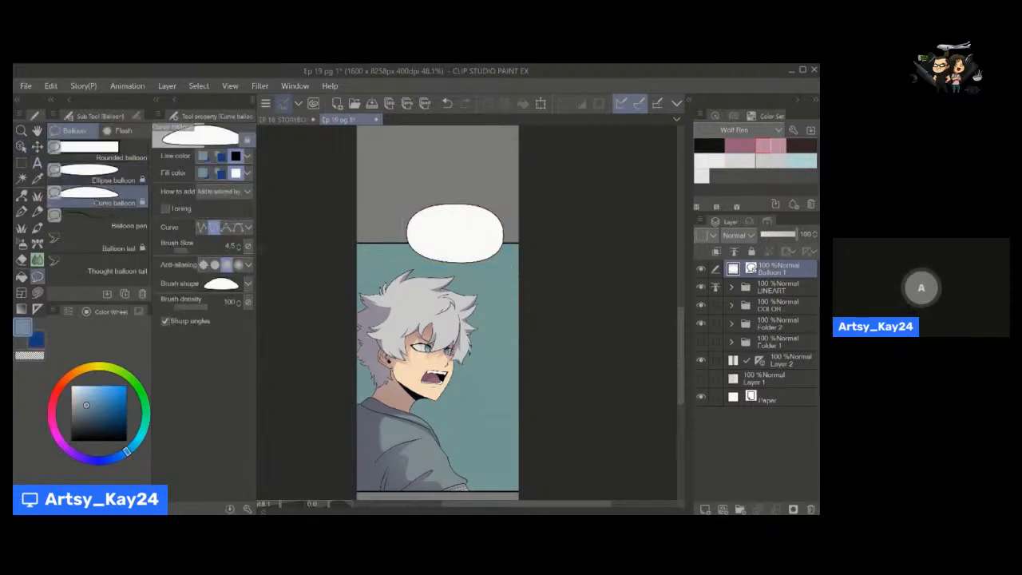
key("o")
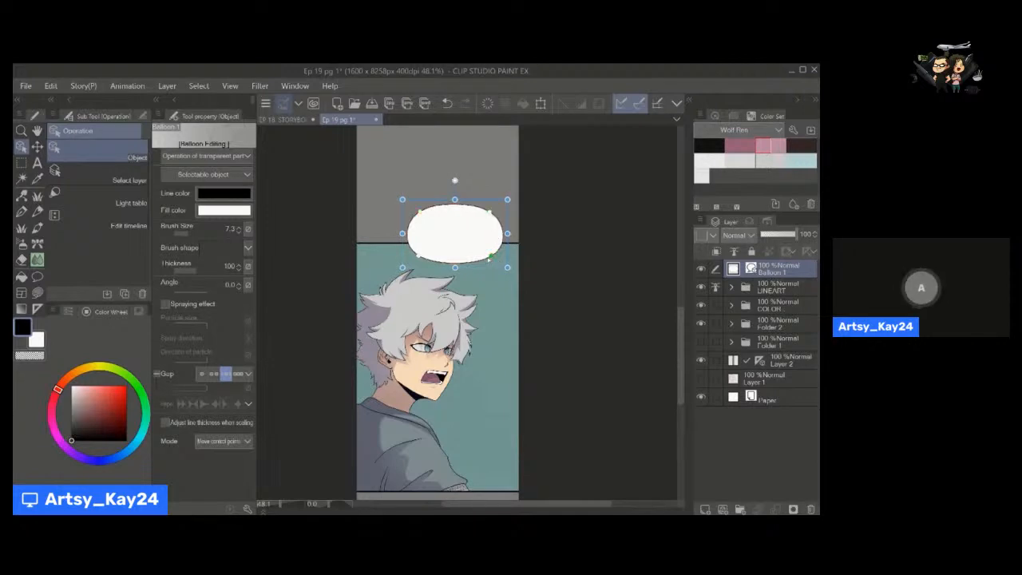
left_click_drag(490, 269, 489, 269)
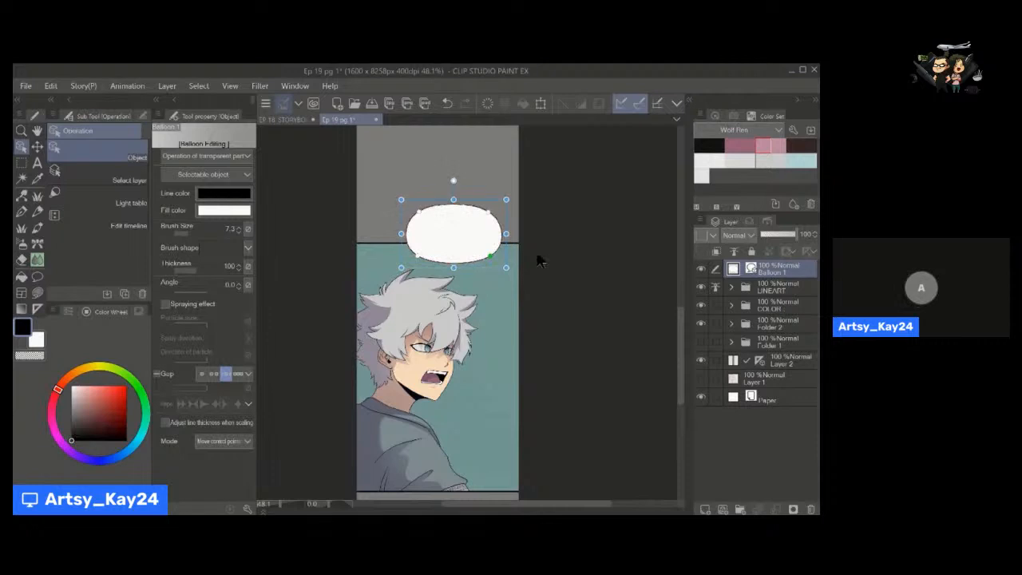
Draw a Straight line balloon tail from the balloon's lower edge towards the character's head, redoing it once.
key("u")
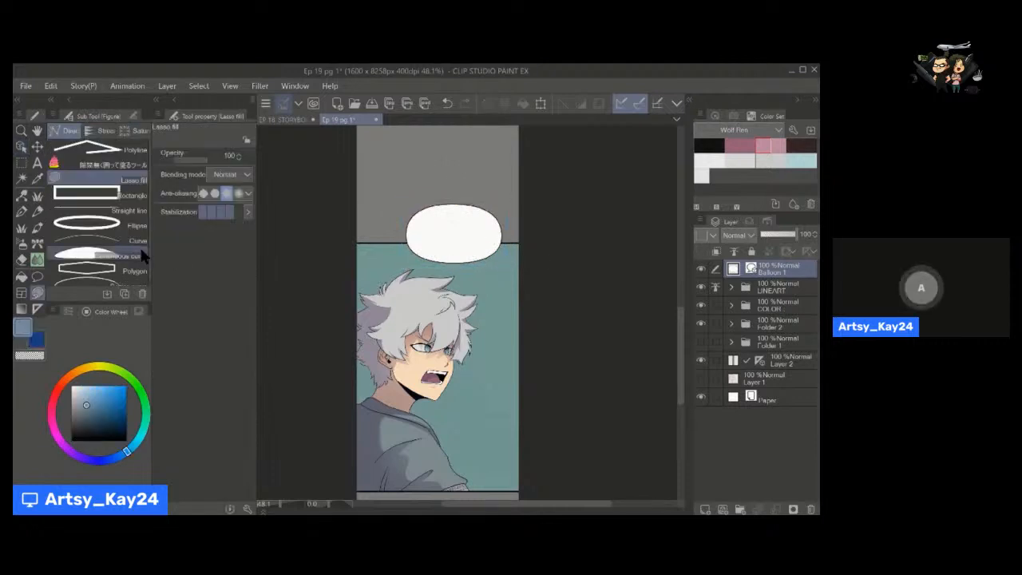
key("t")
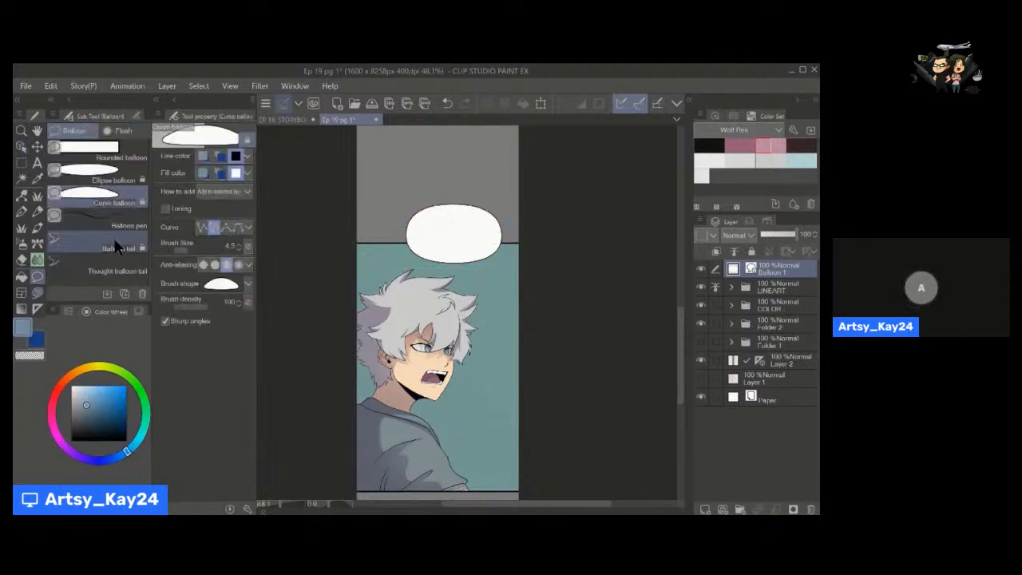
left_click(120, 249)
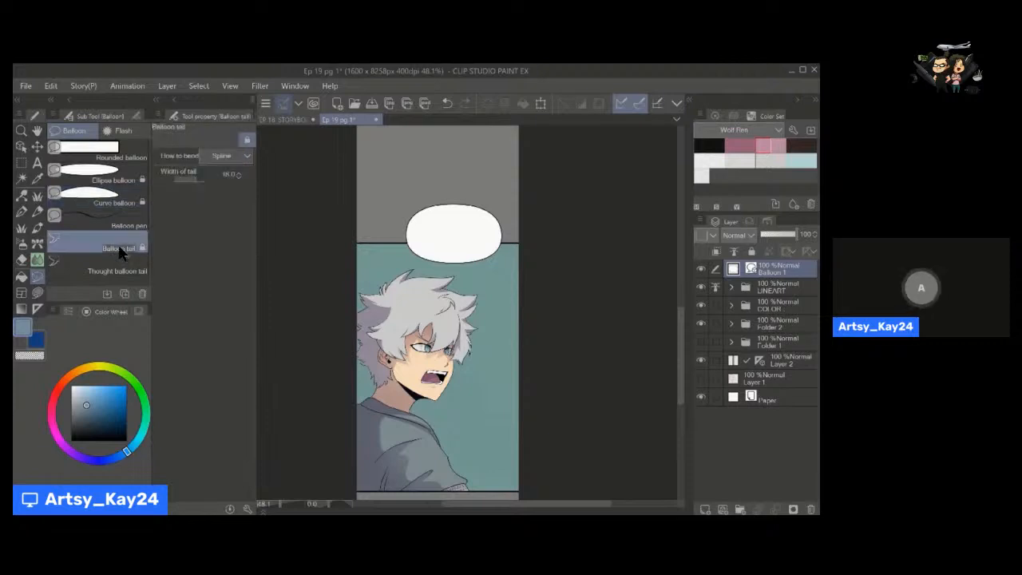
left_click(236, 156)
left_click(236, 169)
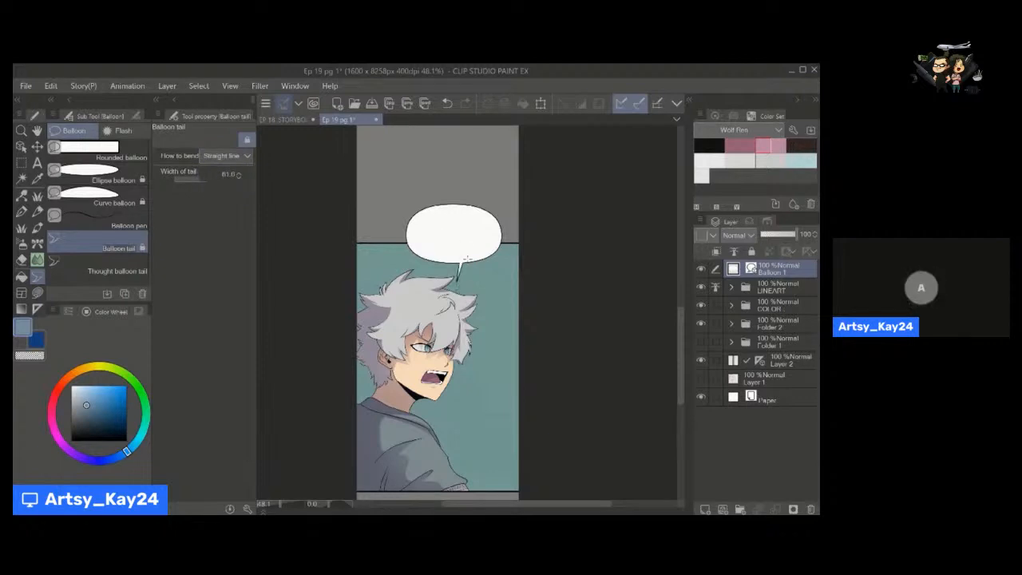
key("ctrl+z")
left_click_drag(470, 258, 463, 283)
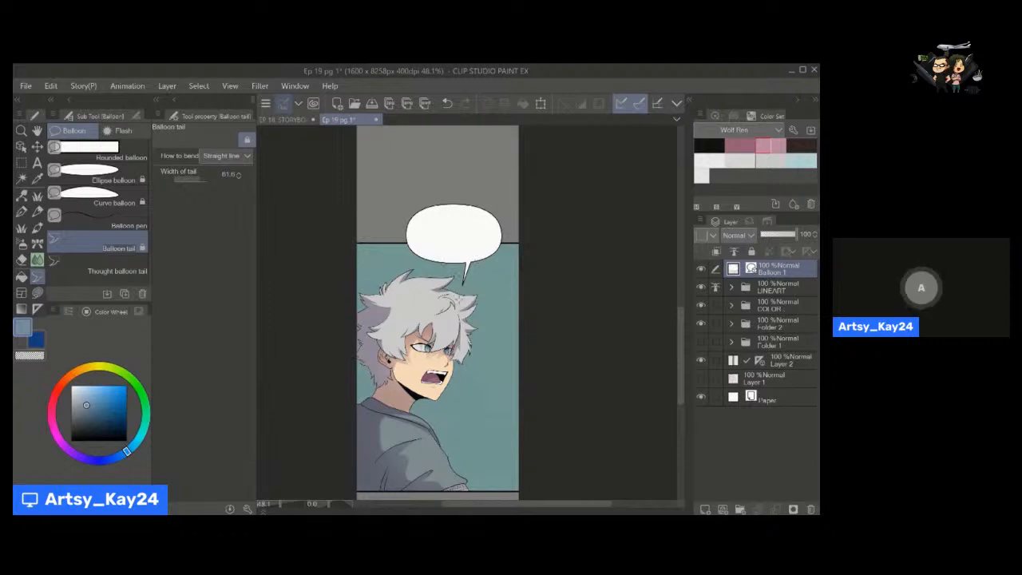
Move the balloon slightly upwards and delete its straight tail.
key("o")
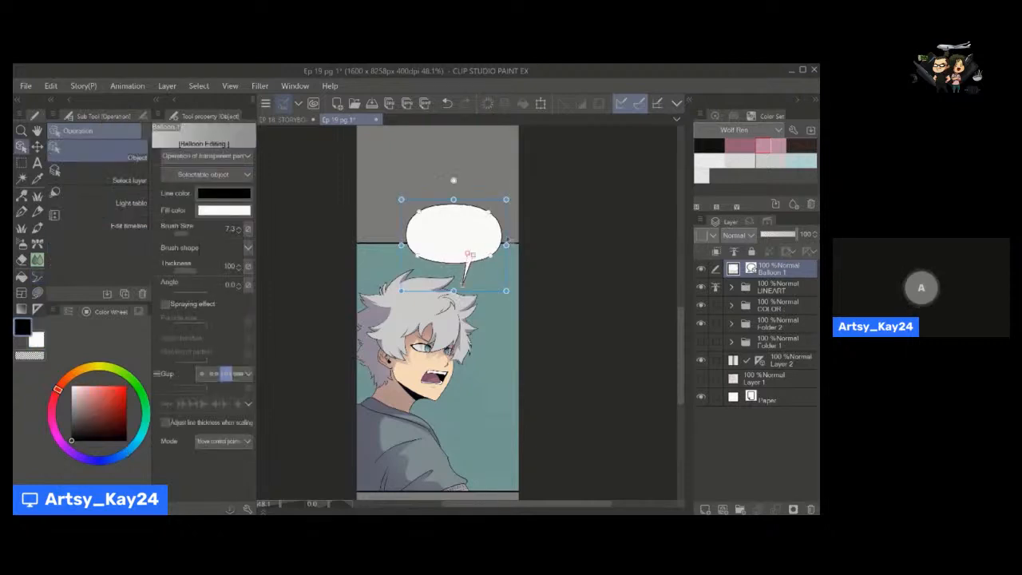
mouse_move(509, 231)
left_mouse_down()
mouse_move(479, 186)
mouse_move(507, 214)
left_mouse_up()
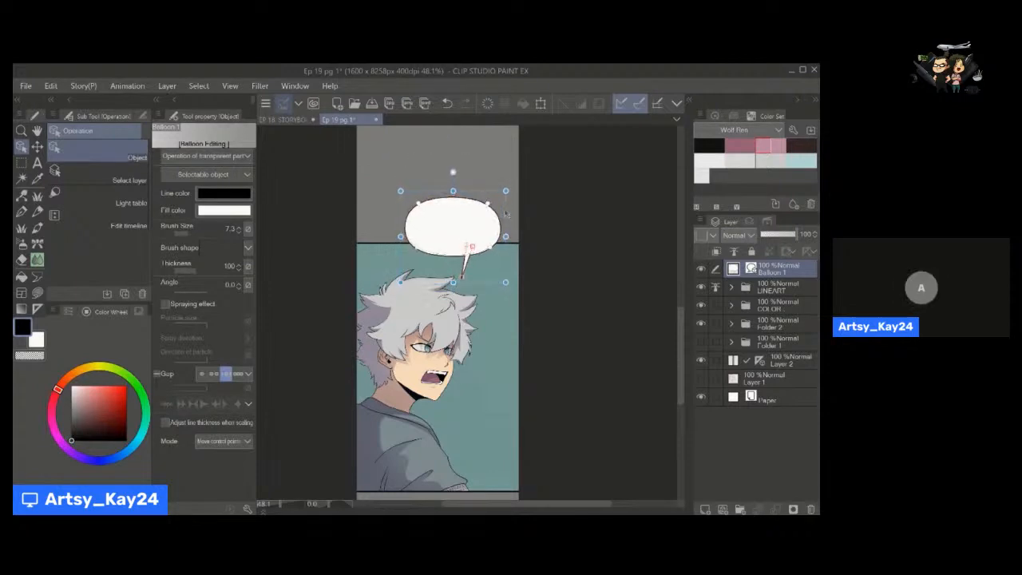
left_click(467, 264)
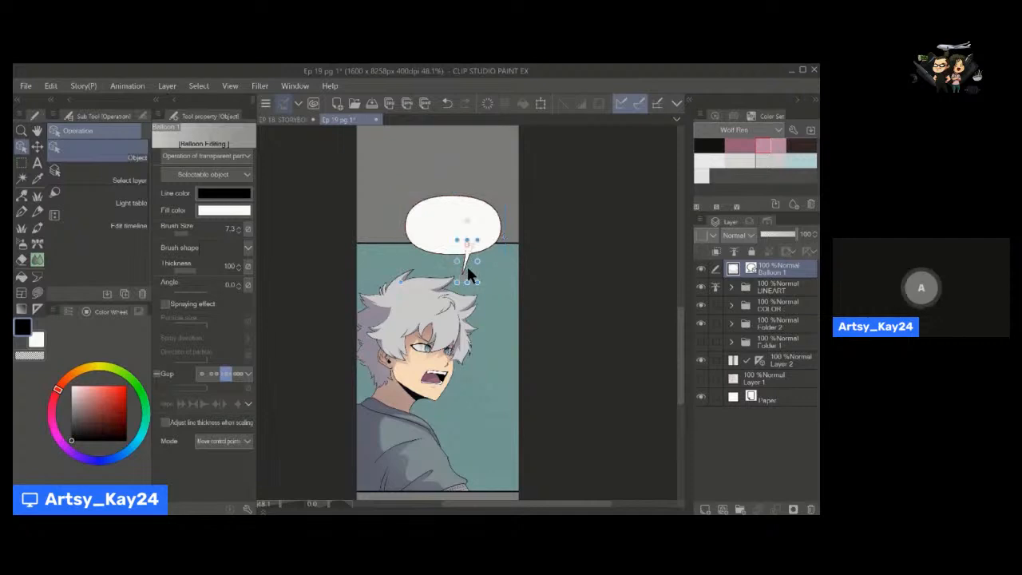
key("Delete")
Try a zigzag Polyline balloon tail running from the balloon's lower edge to the character's hair.
key("u")
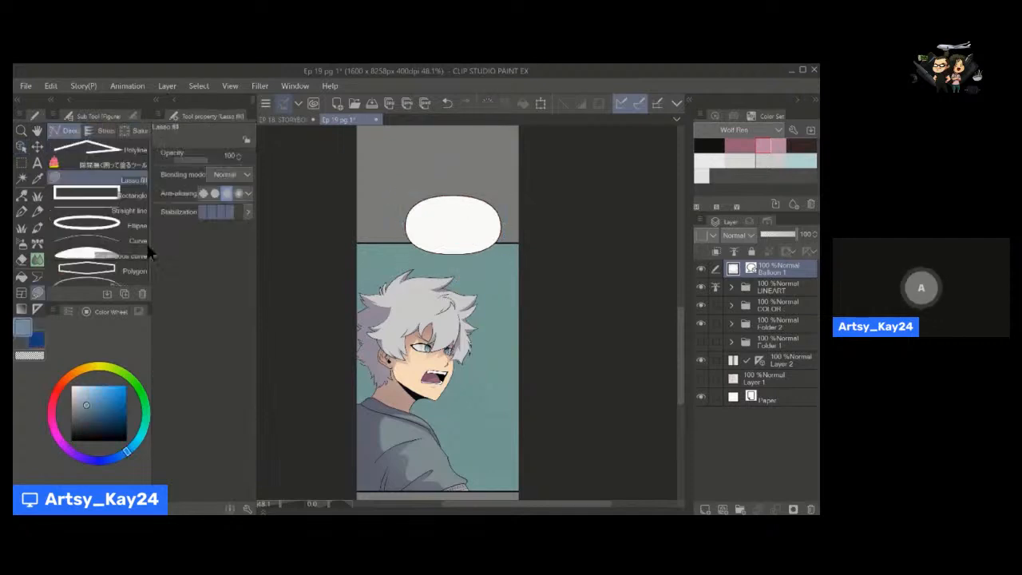
key("t")
key("t")
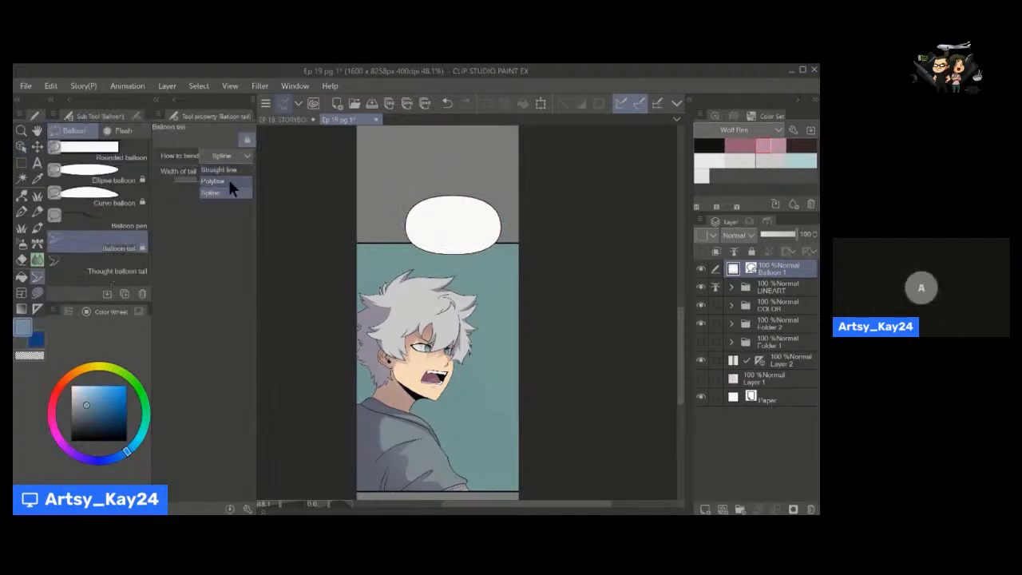
left_click(468, 265)
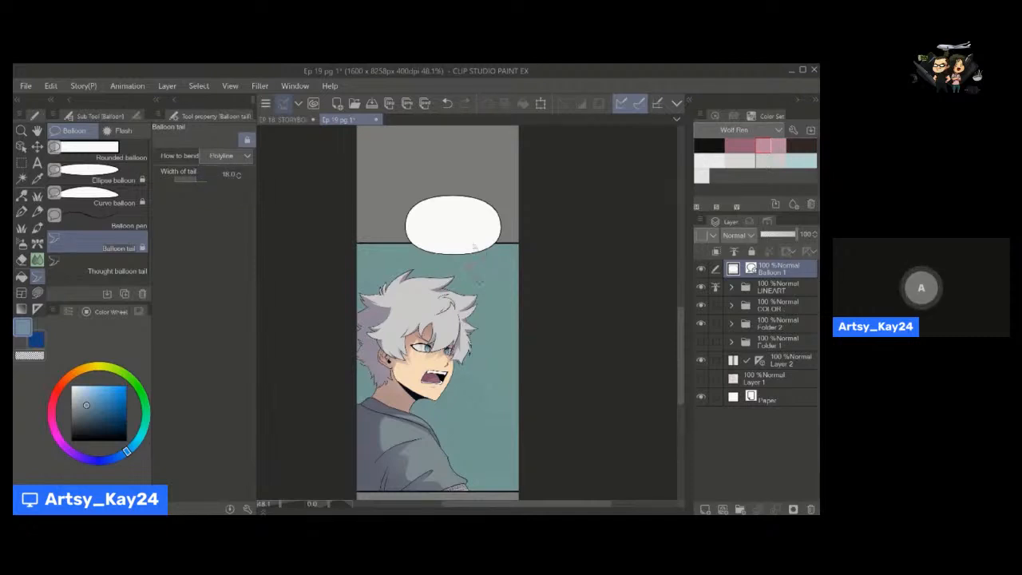
left_click(480, 280)
double_click(461, 287)
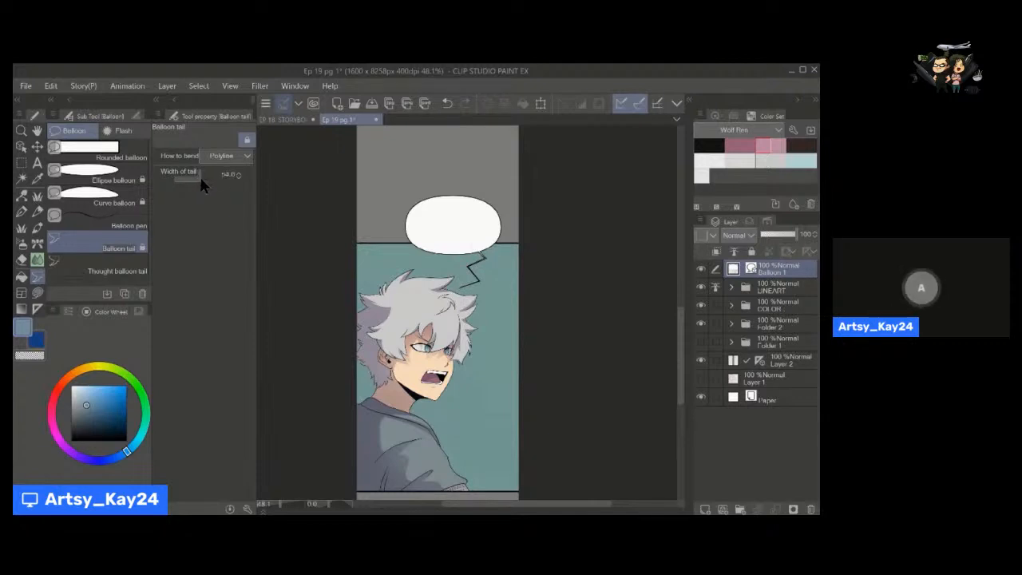
key("ctrl+z")
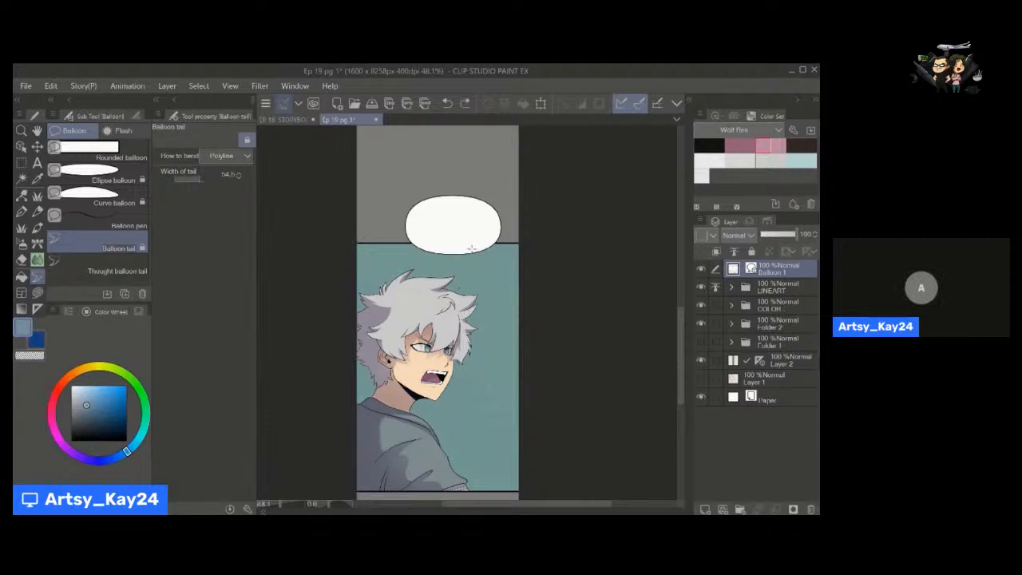
key("ctrl+y")
key("ctrl+z")
Add two Spline tails under the balloon, a short curved one and a longer wavy one pointing to the hair.
left_click(227, 157)
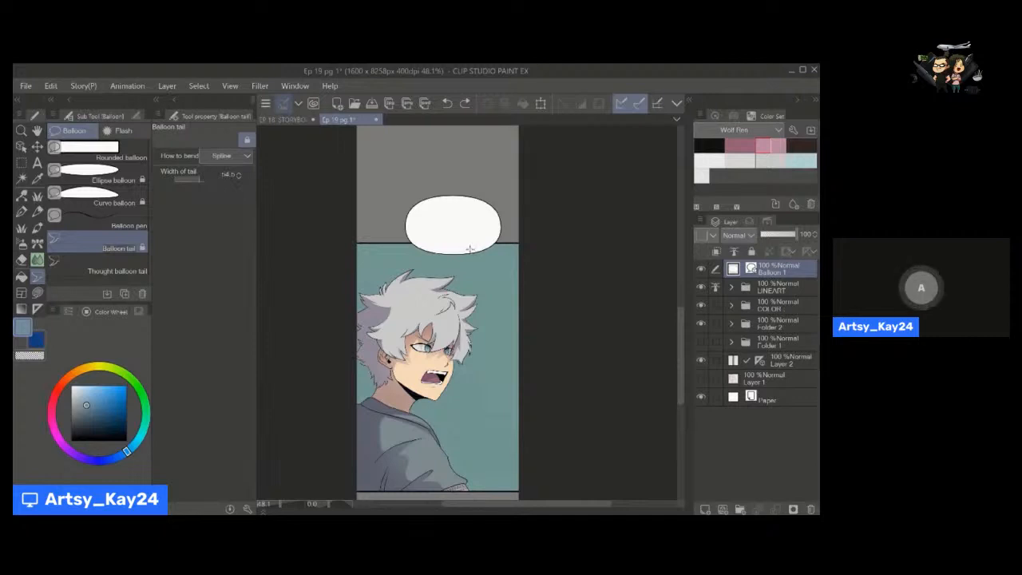
left_click_drag(471, 250, 473, 267)
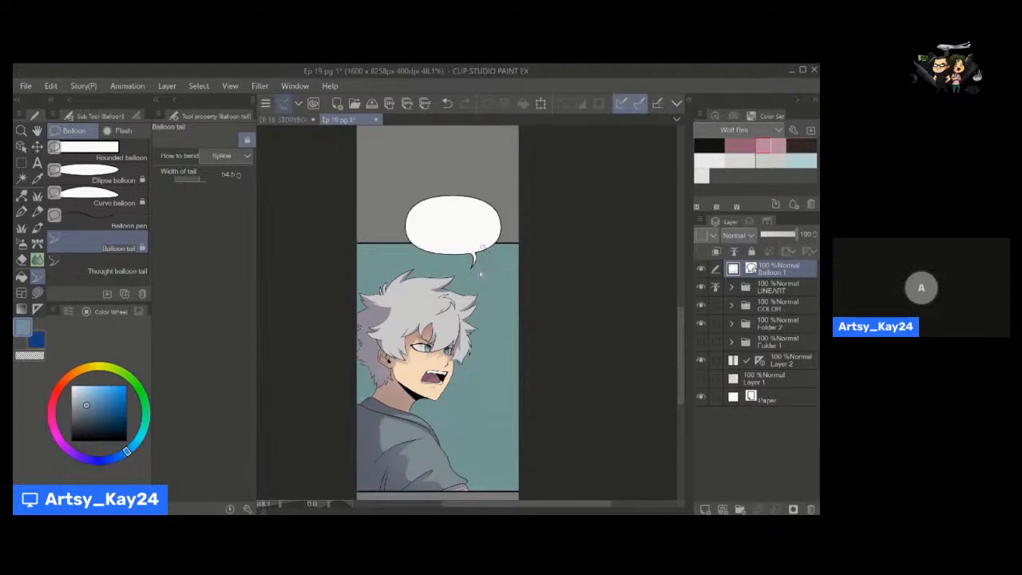
double_click(475, 275)
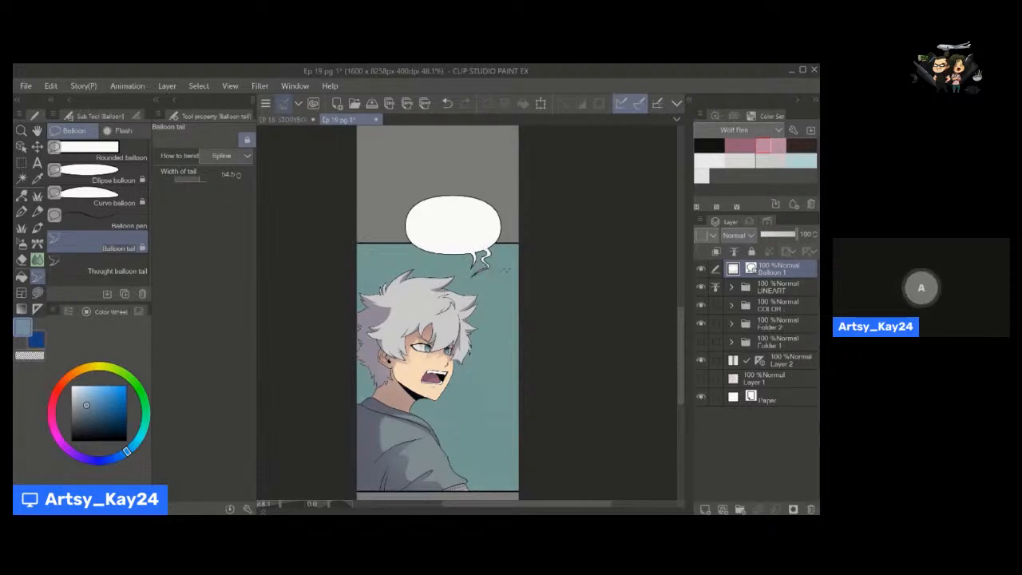
Try reshaping the longer wavy balloon tail by moving its control points and pulling out its base inside the balloon.
key("ctrl+space")
left_click_drag(485, 265, 498, 267)
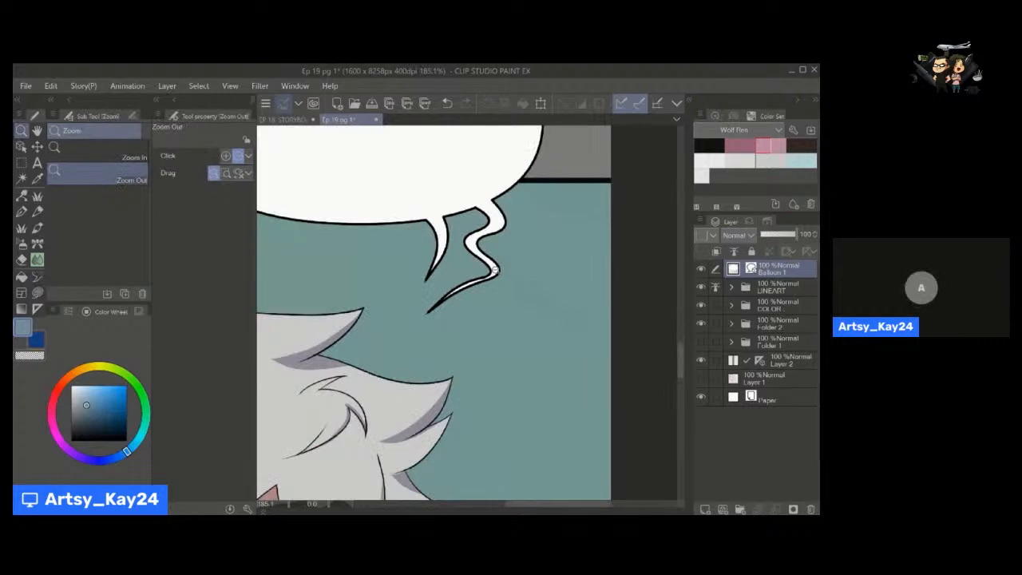
left_click(496, 275, "ctrl")
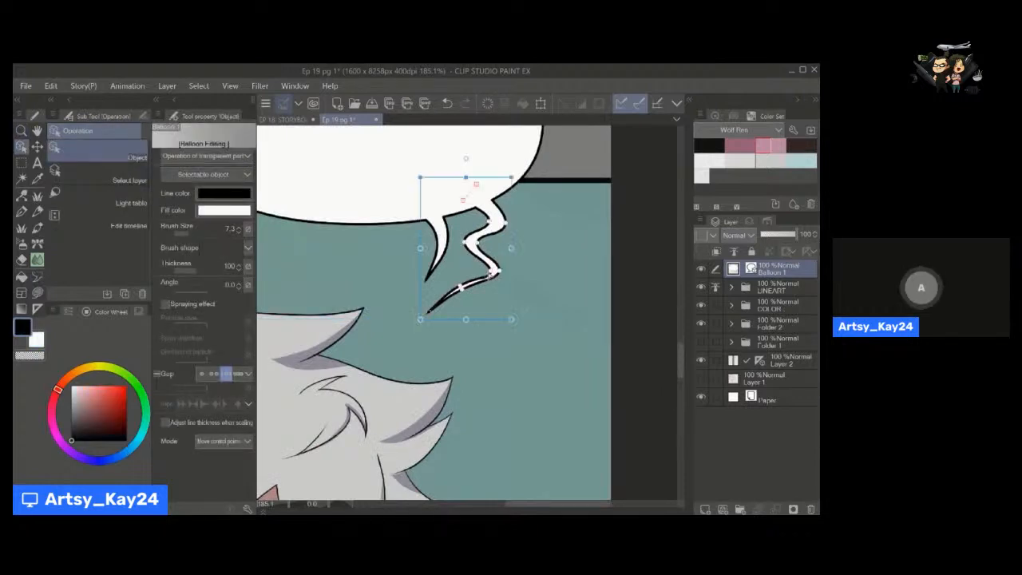
left_click_drag(488, 271, 461, 287)
left_click_drag(478, 242, 481, 242)
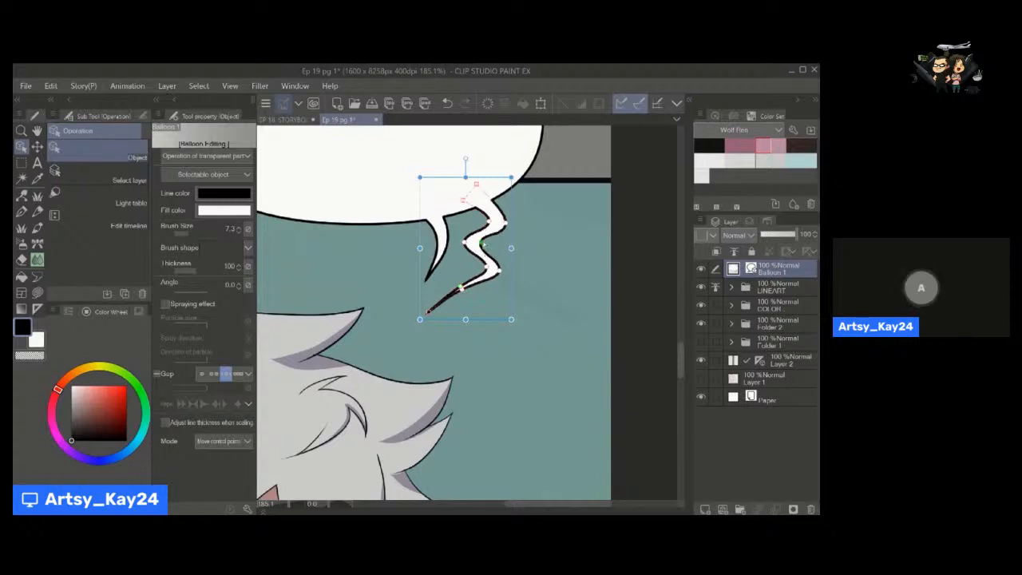
left_click_drag(476, 185, 485, 174)
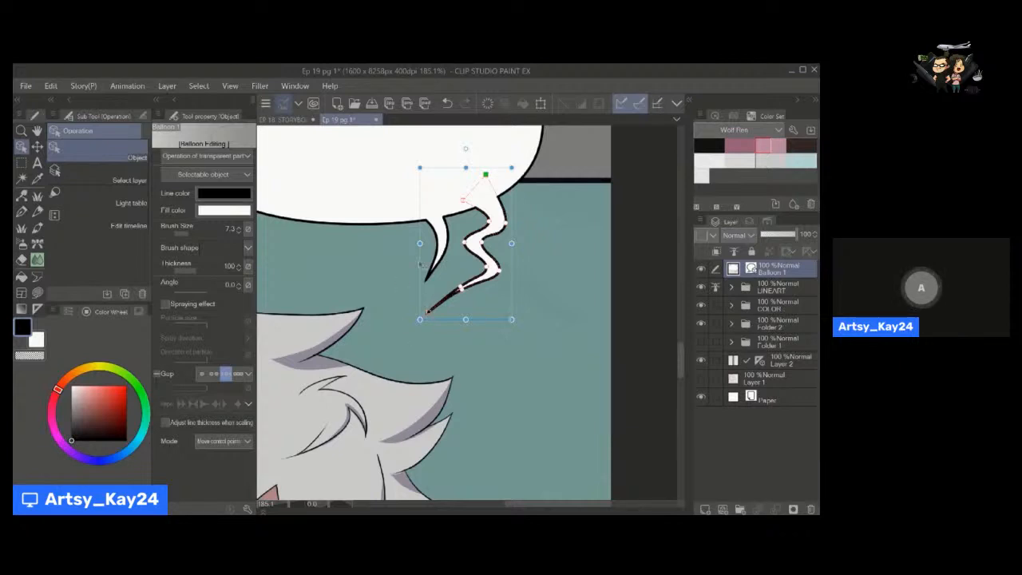
Delete both the wavy and the short curved tails from the balloon.
key("Delete")
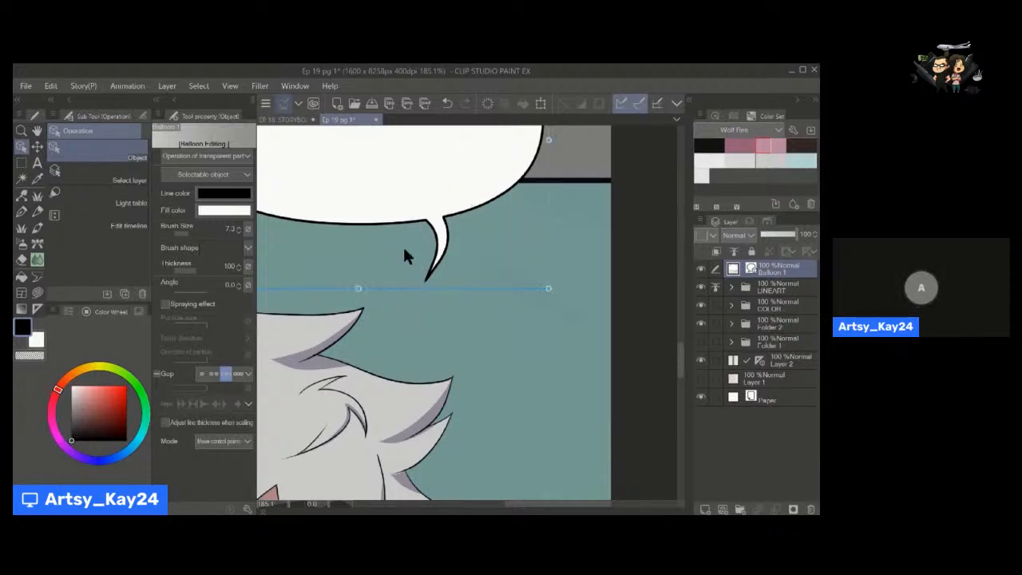
left_click(440, 250)
key("Delete")
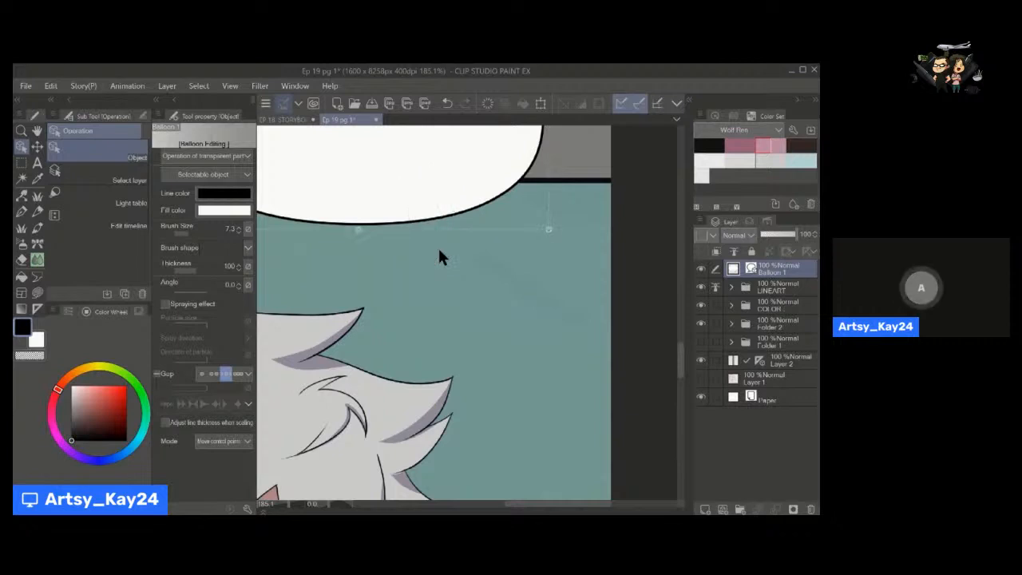
Try a thin curved Spline tail on the balloon's lower edge above the character's hair, and undo it.
left_click_drag(468, 285, 442, 322)
left_click(37, 276)
left_click(94, 248)
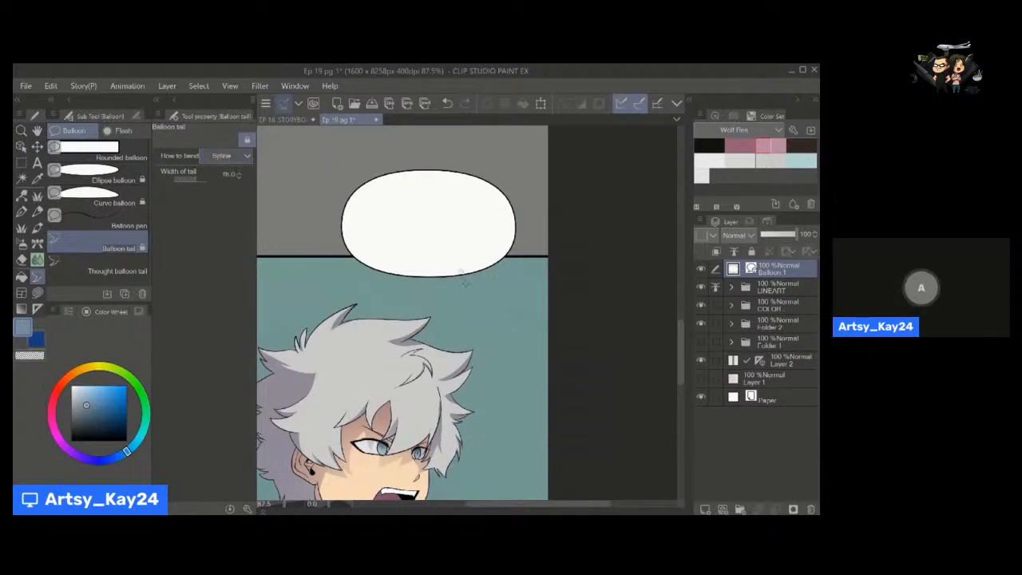
double_click(456, 308)
key("o")
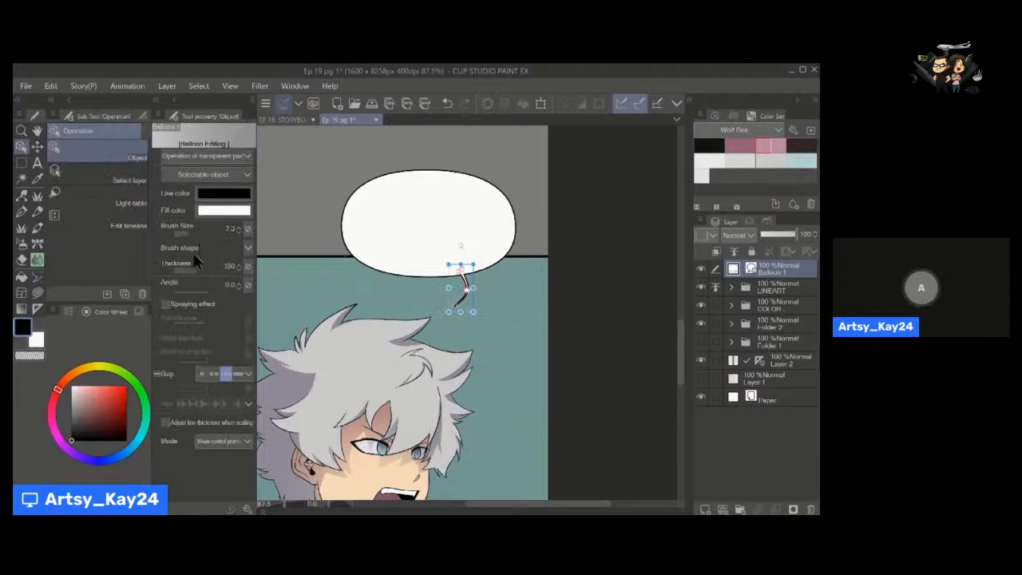
key("ctrl+z")
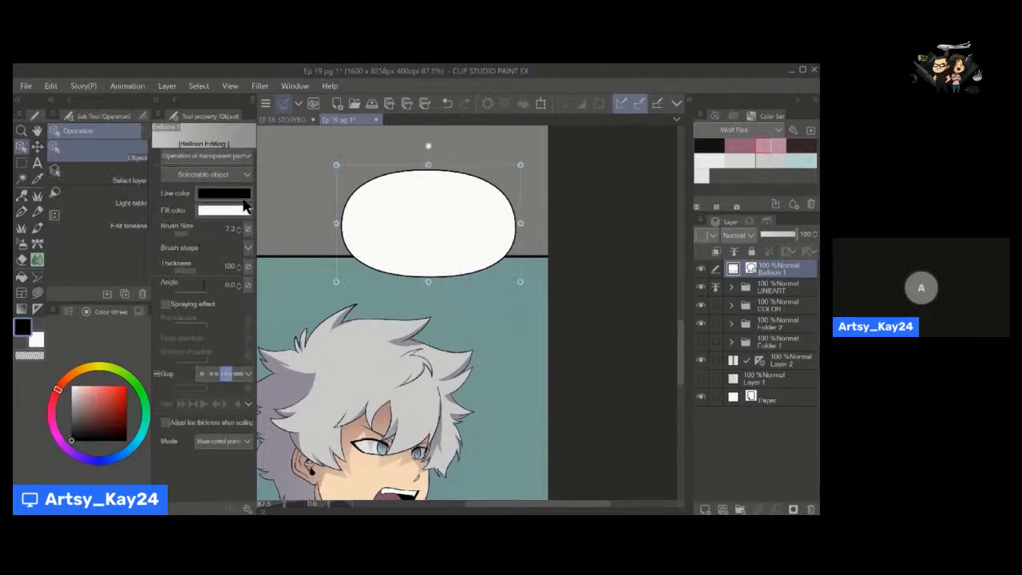
Increase the tail width and draw a short curved Spline tail from the balloon's lower edge towards the character's hair.
key("t")
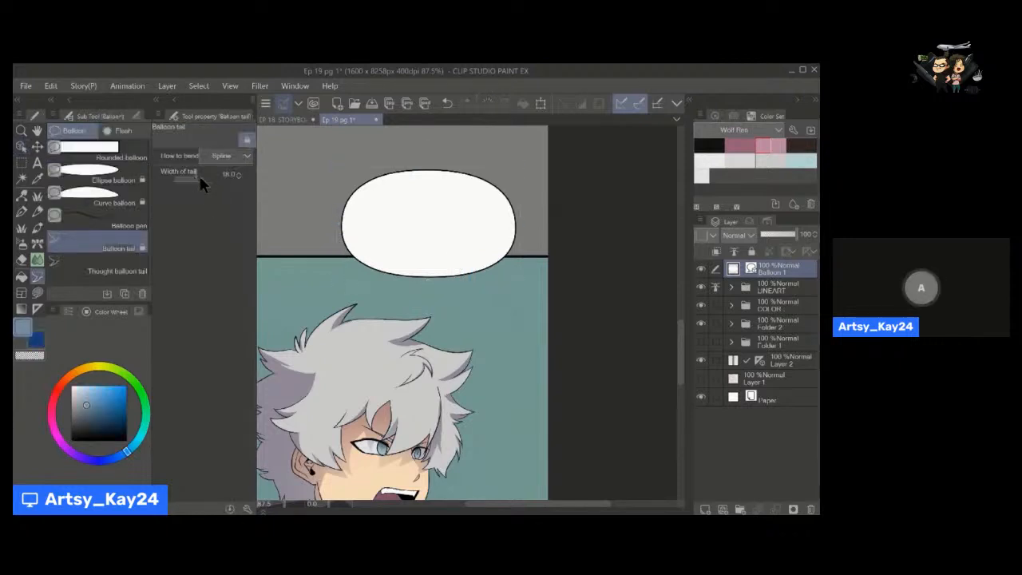
left_click_drag(200, 178, 203, 179)
left_click_drag(452, 271, 448, 301)
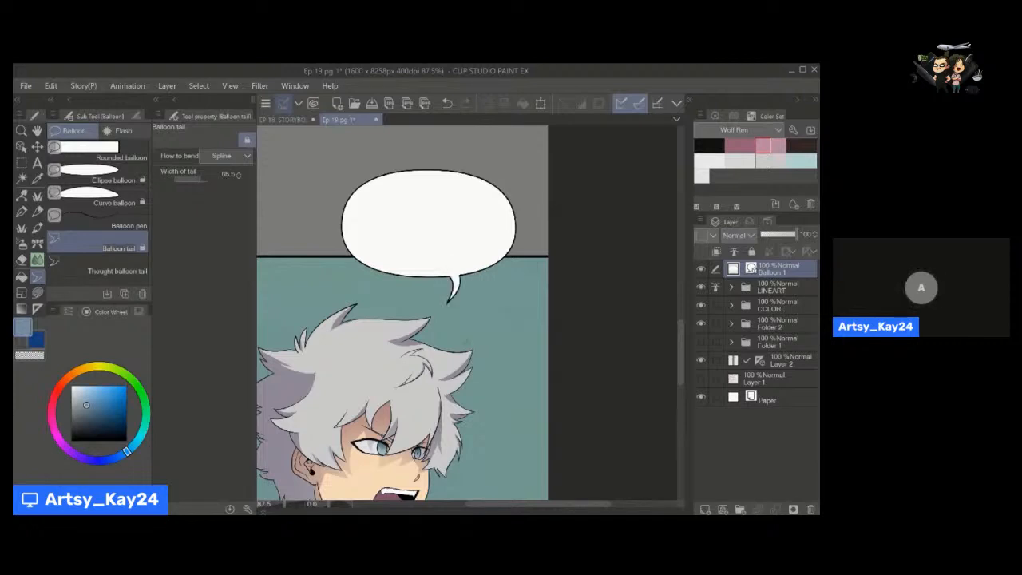
Add the text "WHAT DO YOU MEAN BY THAT!?" at size 9 inside the balloon.
key("t")
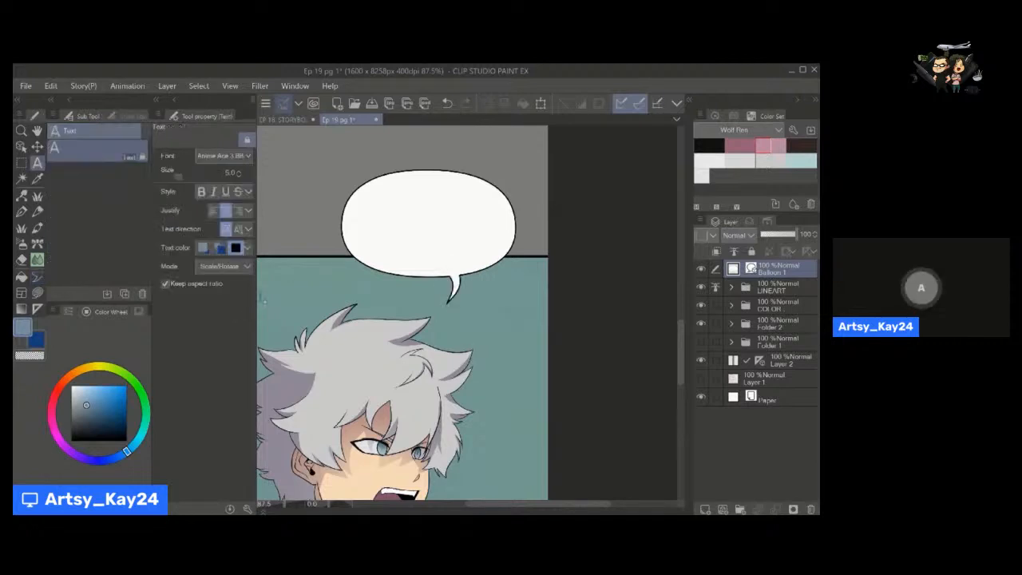
left_click(183, 175)
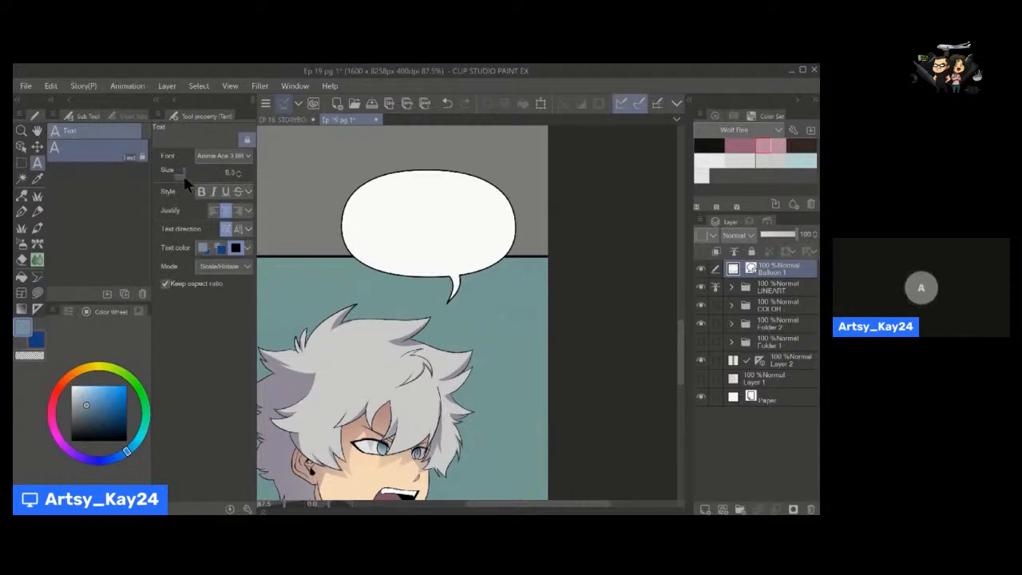
left_click(188, 176)
left_click(239, 176)
left_click(434, 205)
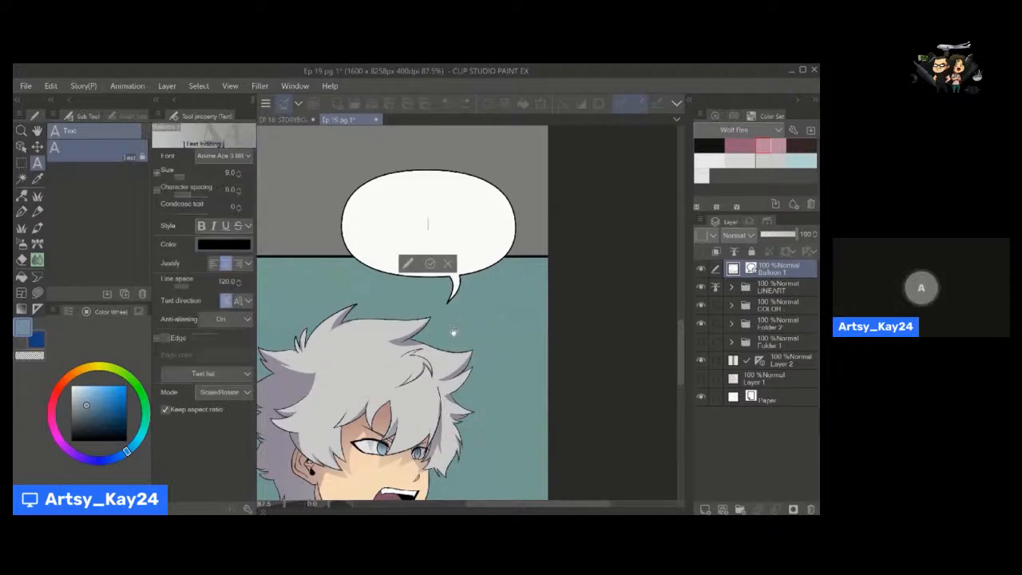
type("WHA")
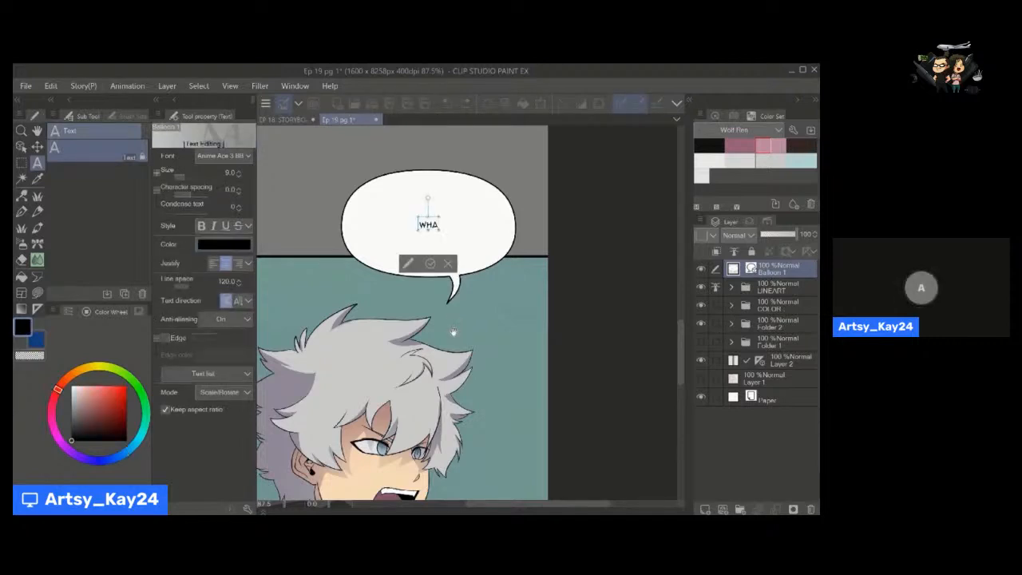
type("T DO YOU")
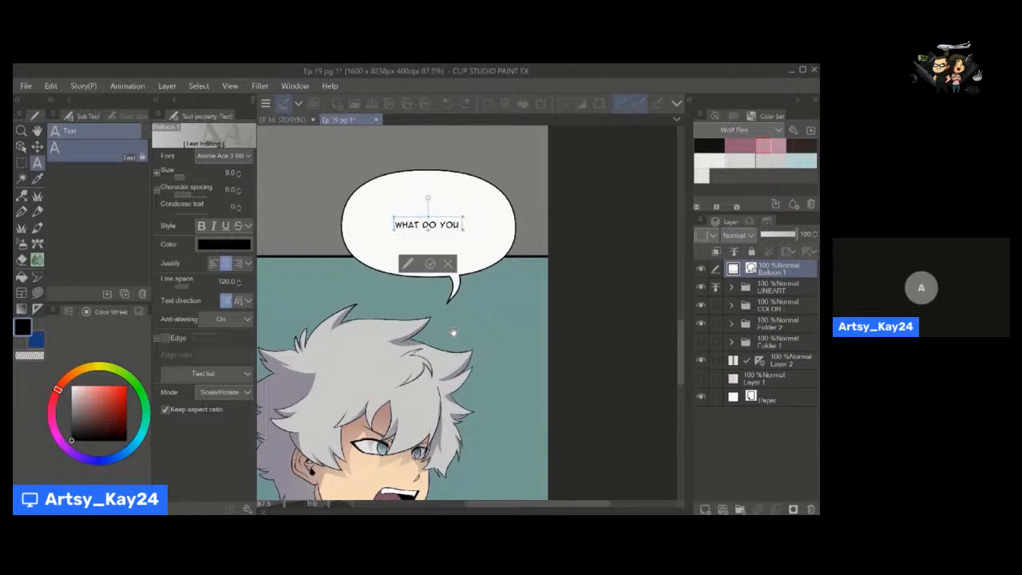
type(" MEAN BY THAT")
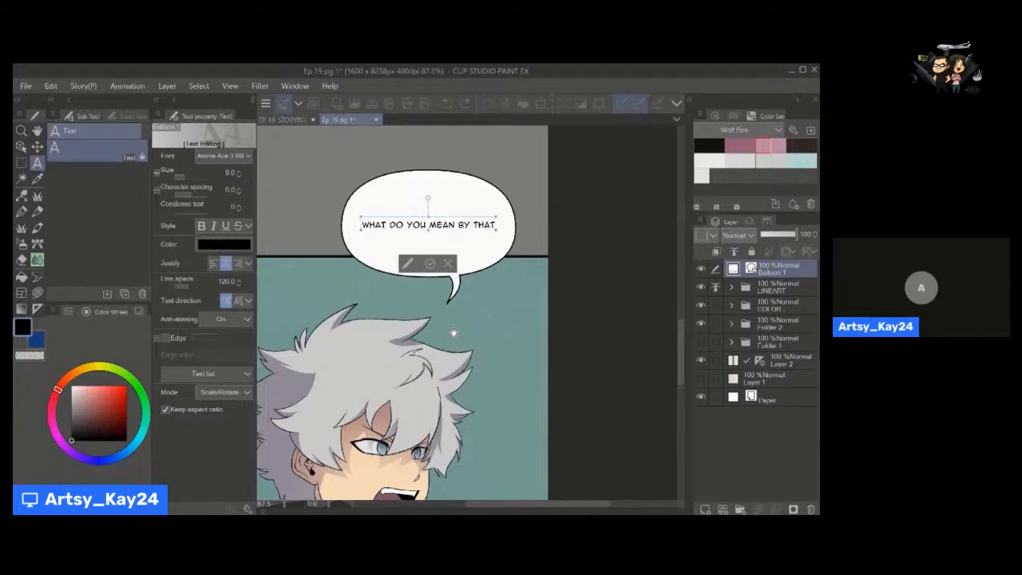
type("!?")
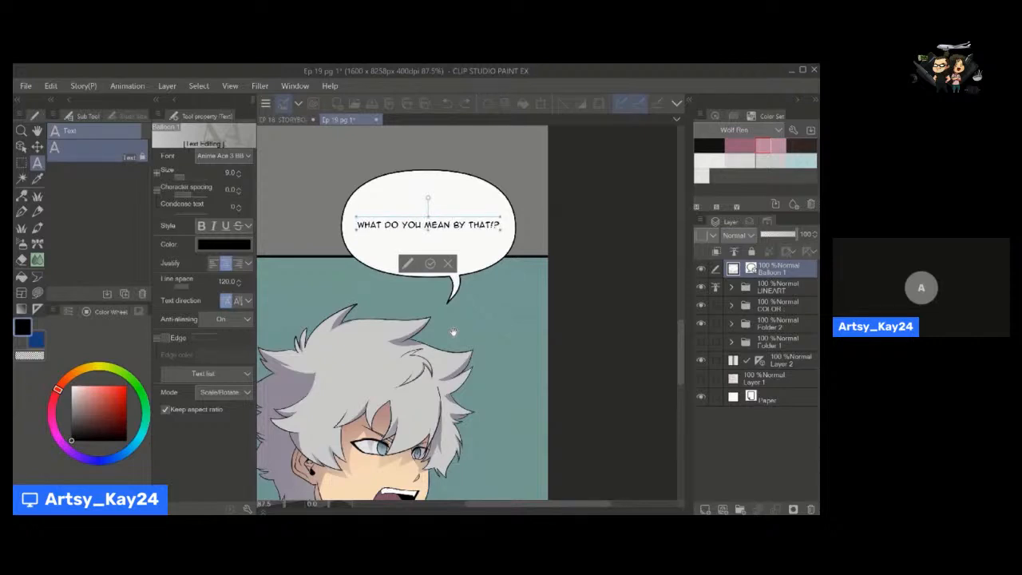
Break the dialogue into three lines, "WHAT DO", "YOU MEAN BY" and "THAT!?", and finish the text entry.
mouse_move(455, 218)
left_mouse_down()
mouse_move(457, 209)
mouse_move(452, 216)
left_mouse_up()
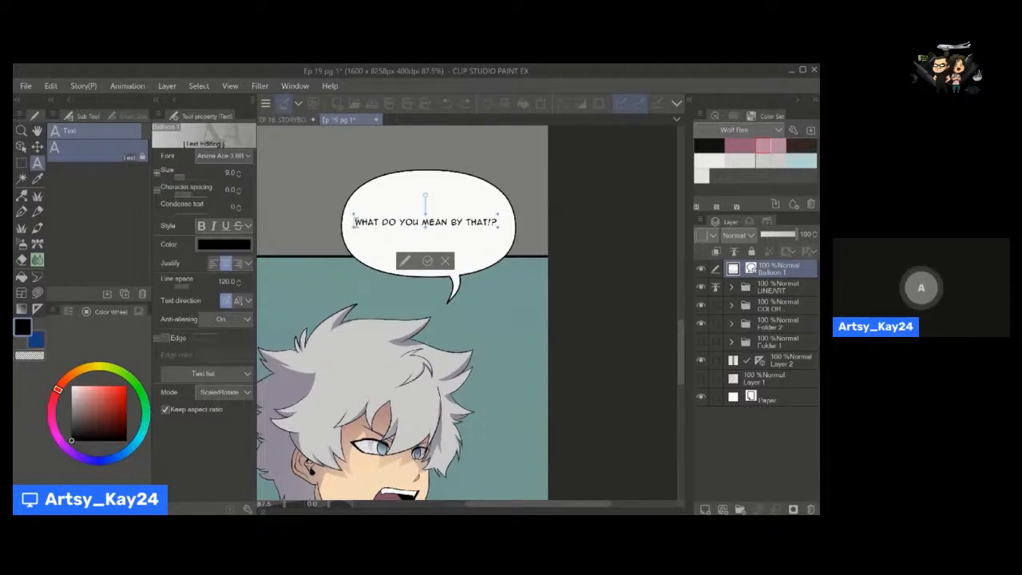
left_click(399, 222)
key("Return")
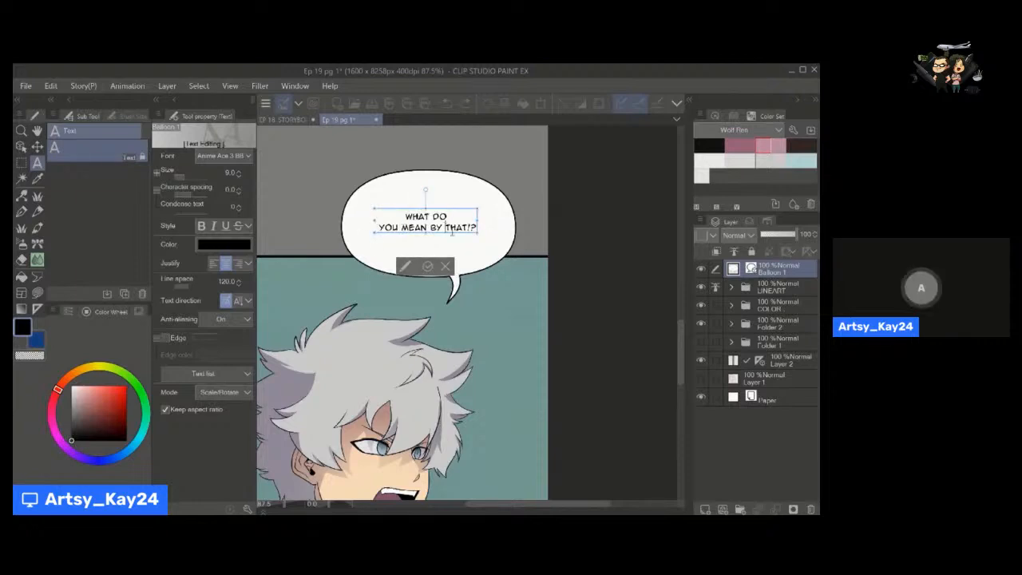
left_click(449, 228)
key("Return")
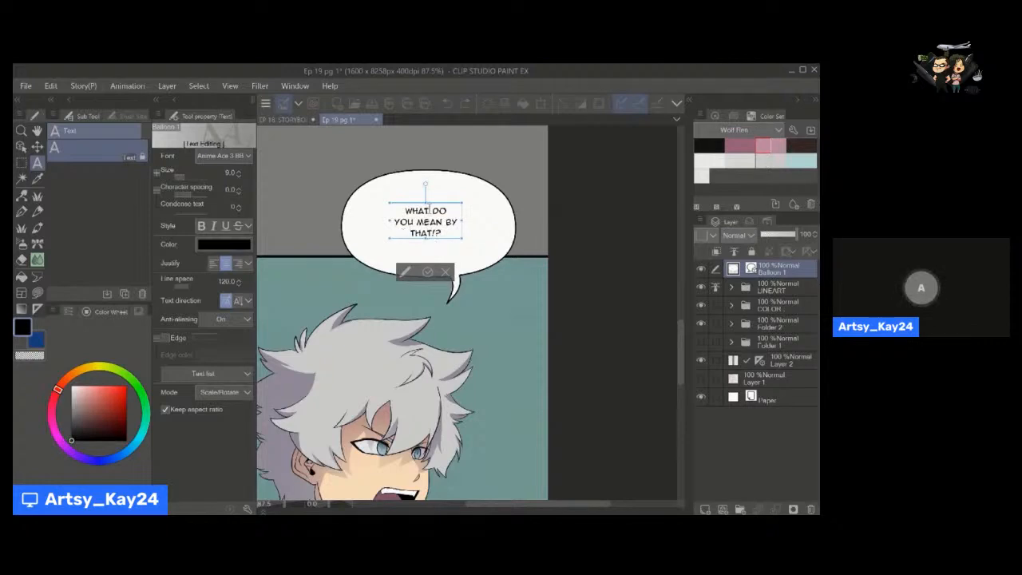
left_click(426, 272)
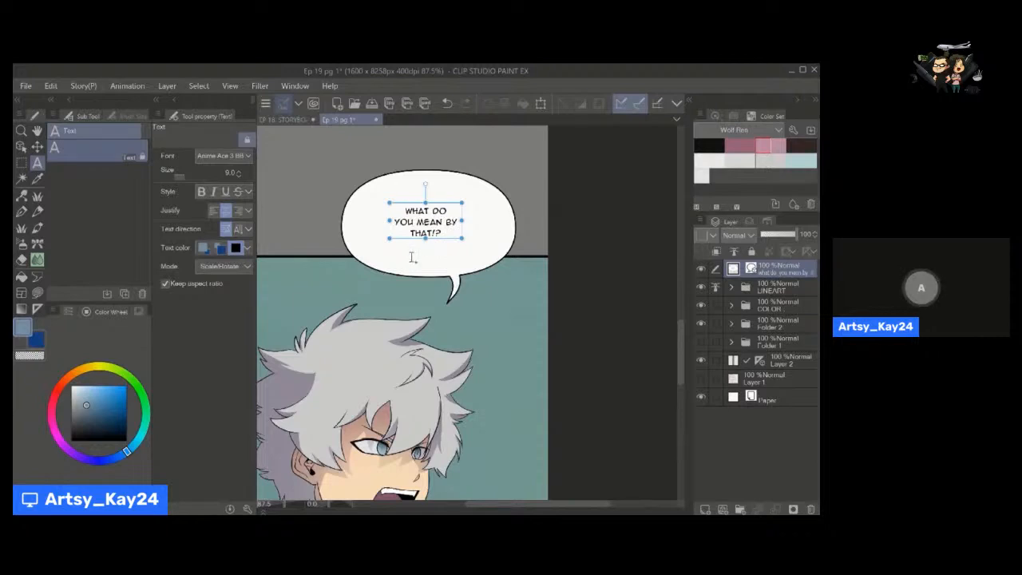
Enlarge the dialogue text to about size 12.1 and reposition it within the balloon.
left_click_drag(444, 244, 449, 251)
left_click_drag(431, 211, 431, 200)
mouse_move(452, 244)
left_mouse_down()
mouse_move(454, 305)
mouse_move(448, 240)
left_mouse_up()
key("alt+space")
key("space")
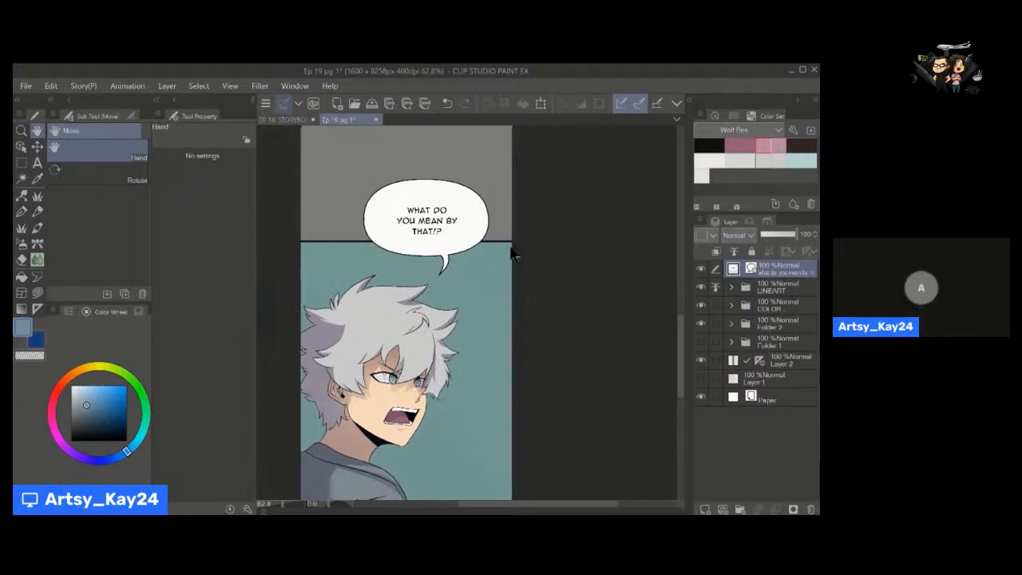
Shrink the balloon closely around the dialogue, keeping it over the panel's upper border, and adjust the text's position.
mouse_move(358, 173)
left_mouse_down()
mouse_move(409, 203)
mouse_move(370, 182)
left_mouse_up()
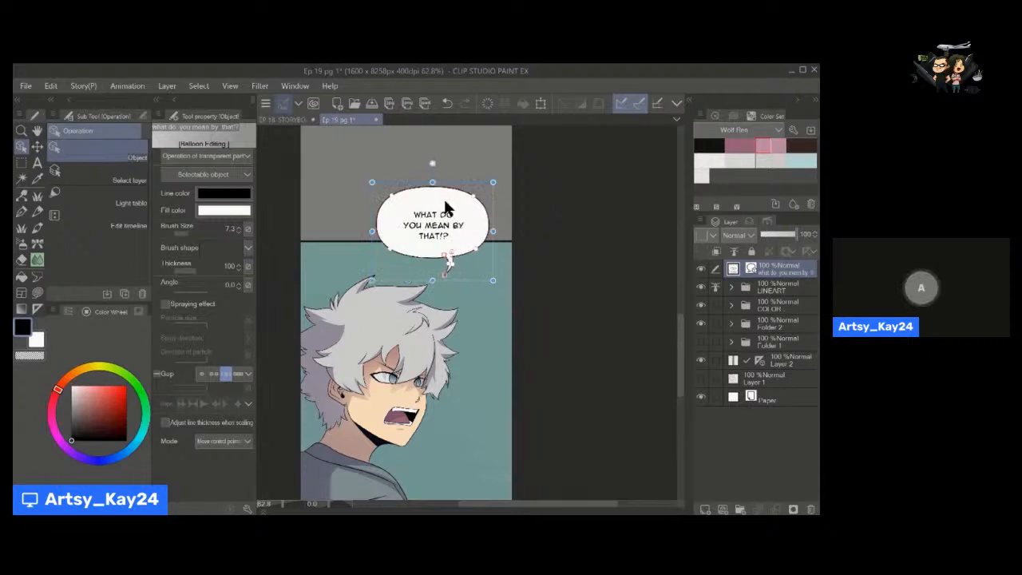
mouse_move(450, 200)
left_mouse_down()
mouse_move(408, 281)
mouse_move(418, 245)
mouse_move(448, 221)
mouse_move(450, 204)
left_mouse_up()
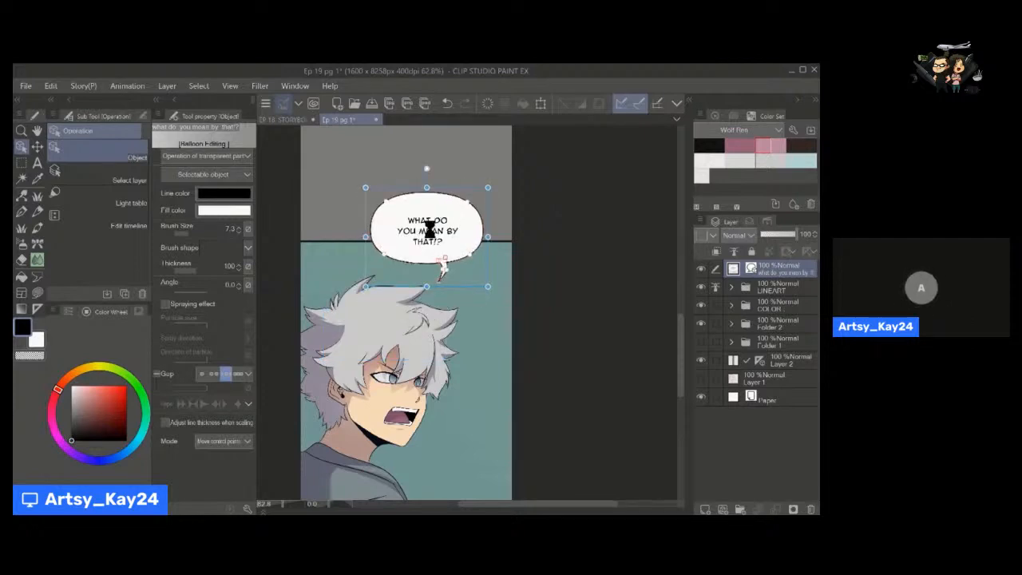
left_click_drag(426, 187, 427, 209)
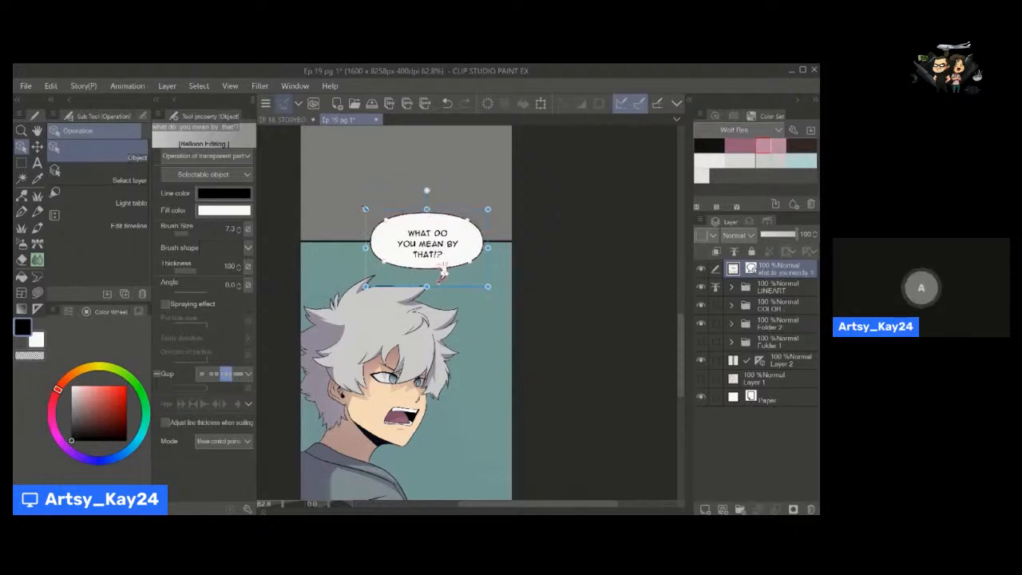
left_click_drag(366, 210, 452, 217)
left_click(450, 245)
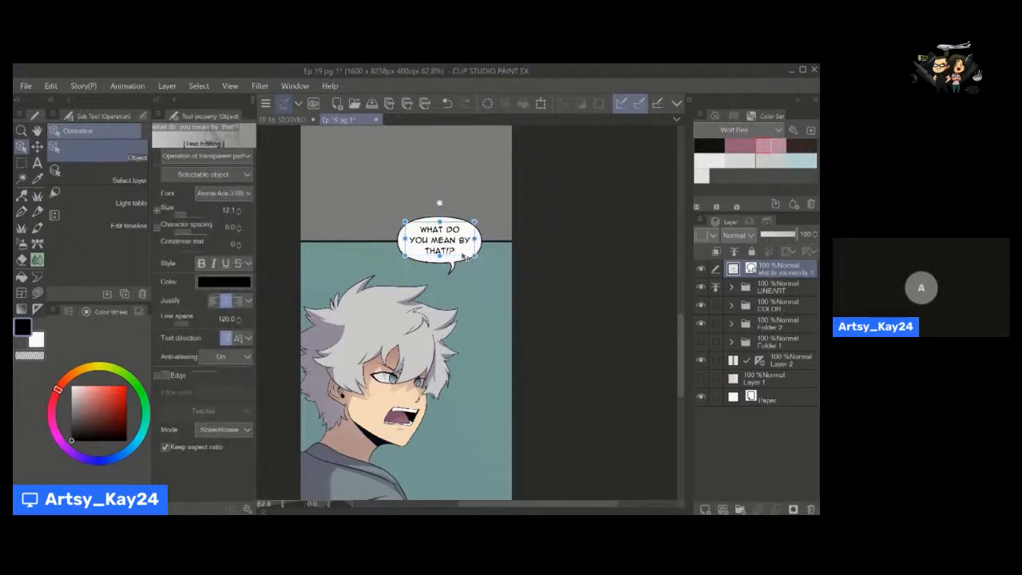
left_click(494, 246)
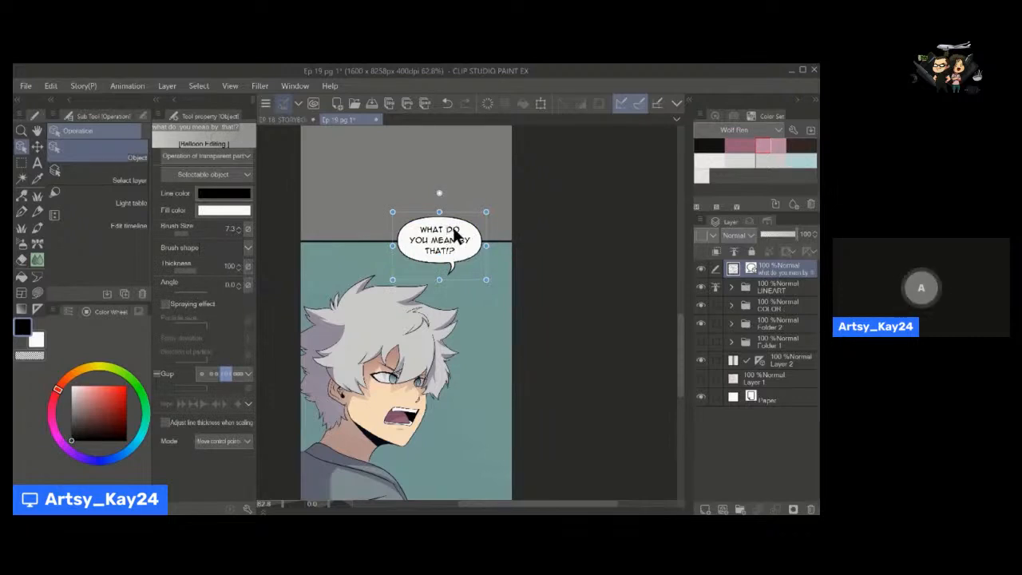
Reposition the dialogue text so its three lines sit centred inside the balloon with even margins.
key("alt+space")
left_click_drag(457, 229, 463, 229)
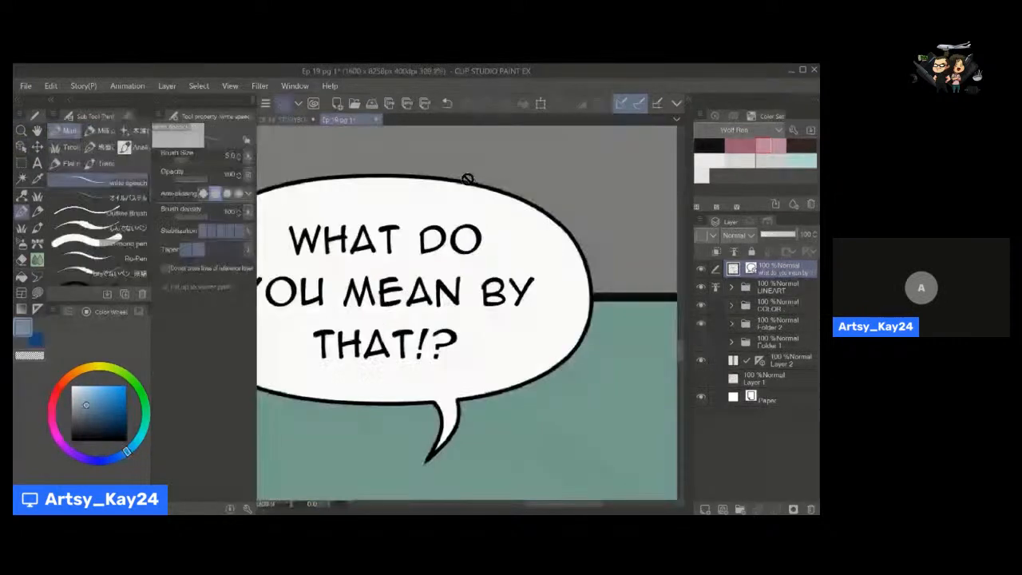
key("alt+space")
left_click_drag(479, 242, 412, 251)
key("space")
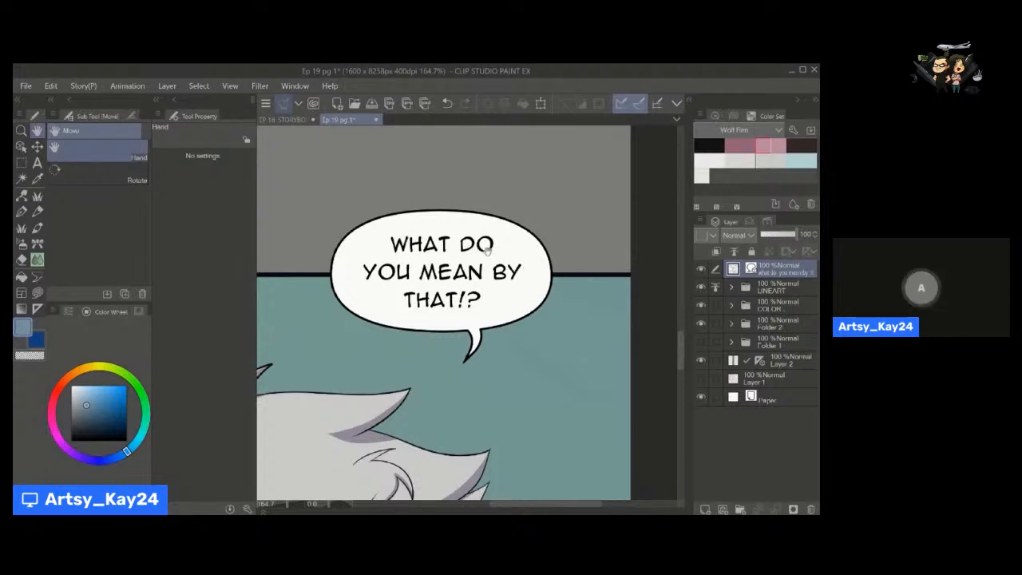
key("o")
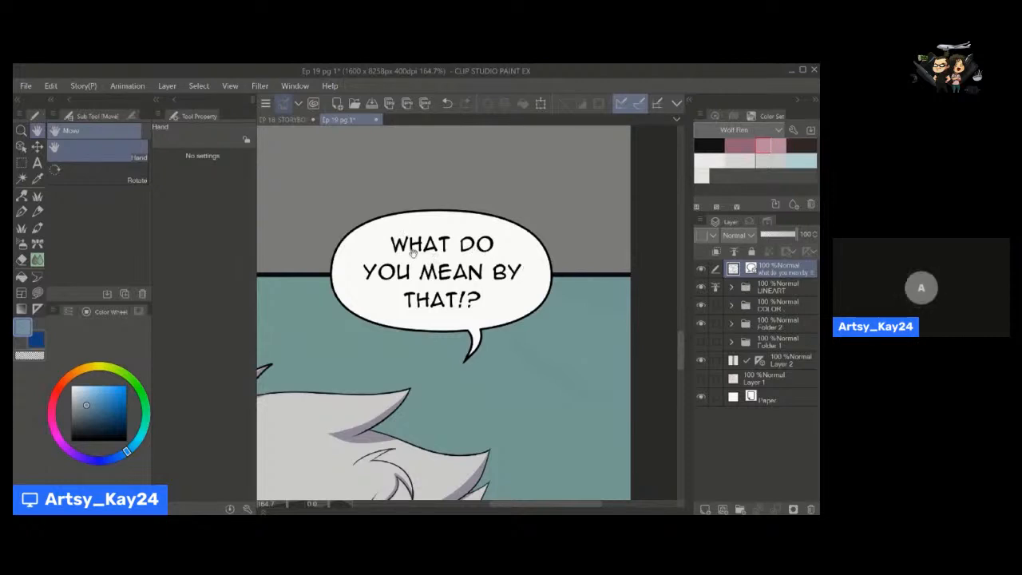
left_click(407, 252)
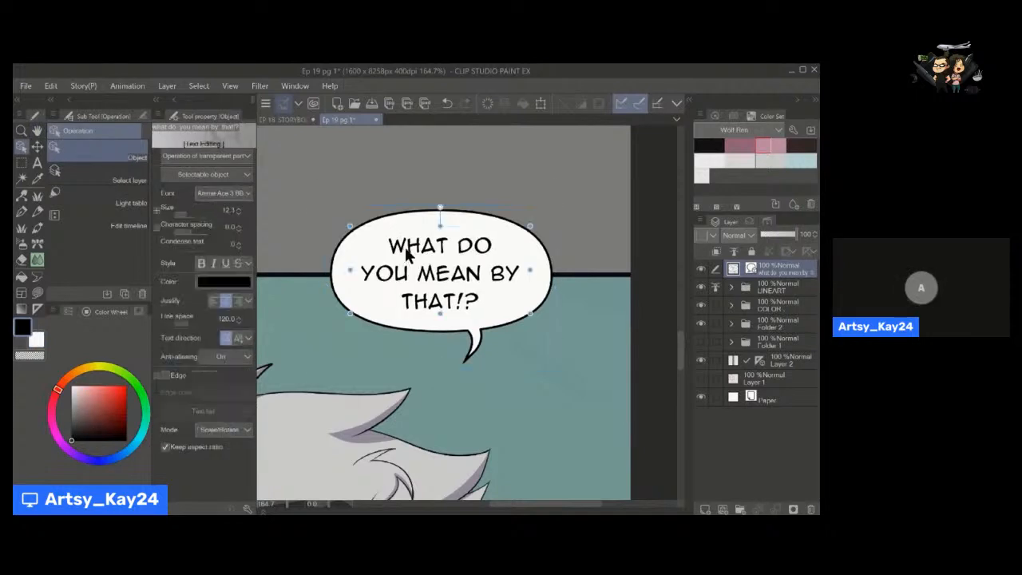
left_click_drag(407, 252, 380, 257)
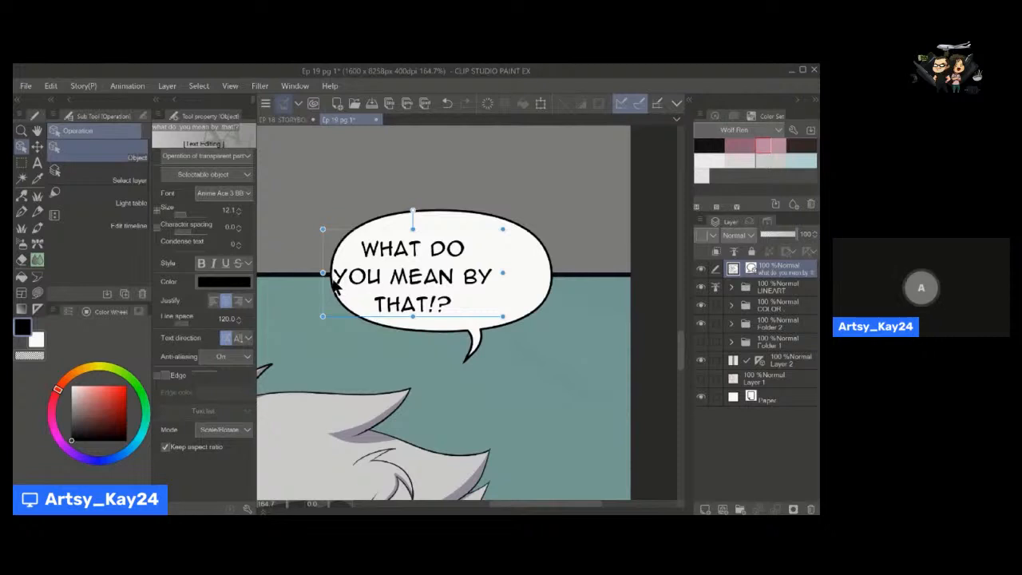
left_click_drag(357, 284, 373, 282)
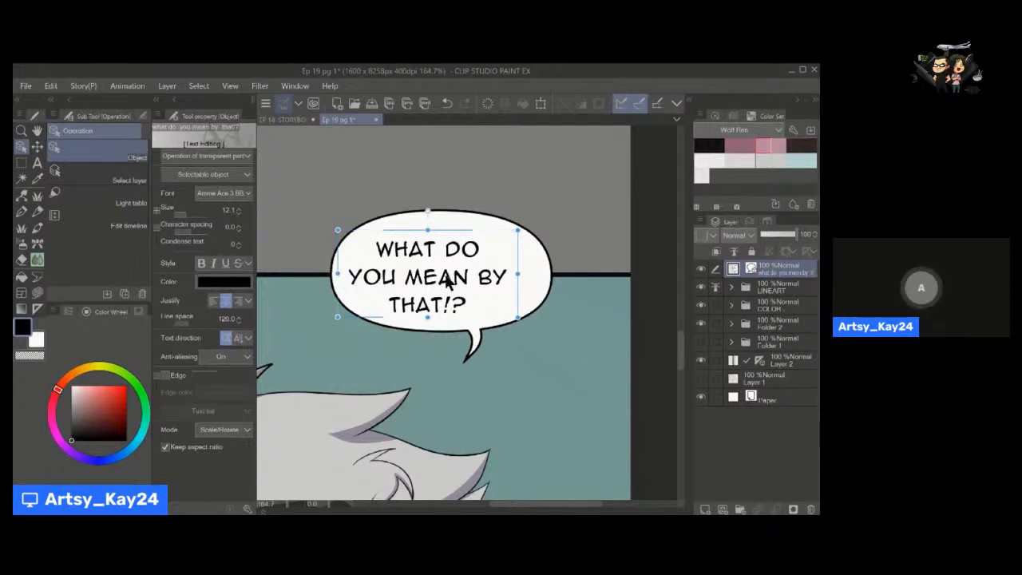
left_click_drag(430, 281, 448, 276)
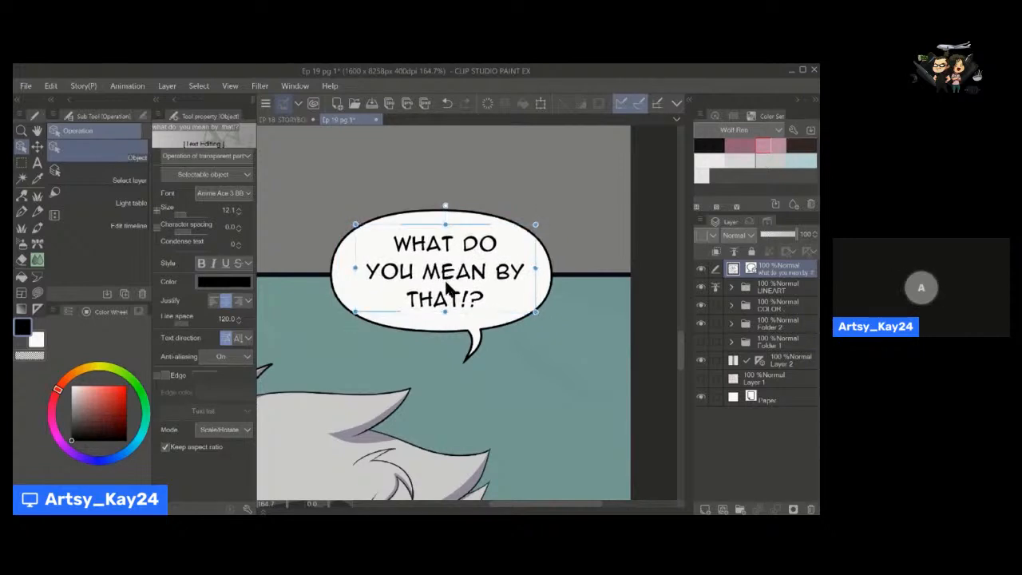
Enlarge the speech balloon slightly and reposition the dialogue text so it stays centred inside it.
key("alt+space")
left_click(456, 355)
left_click(456, 354)
key("space")
left_click_drag(462, 311, 481, 203)
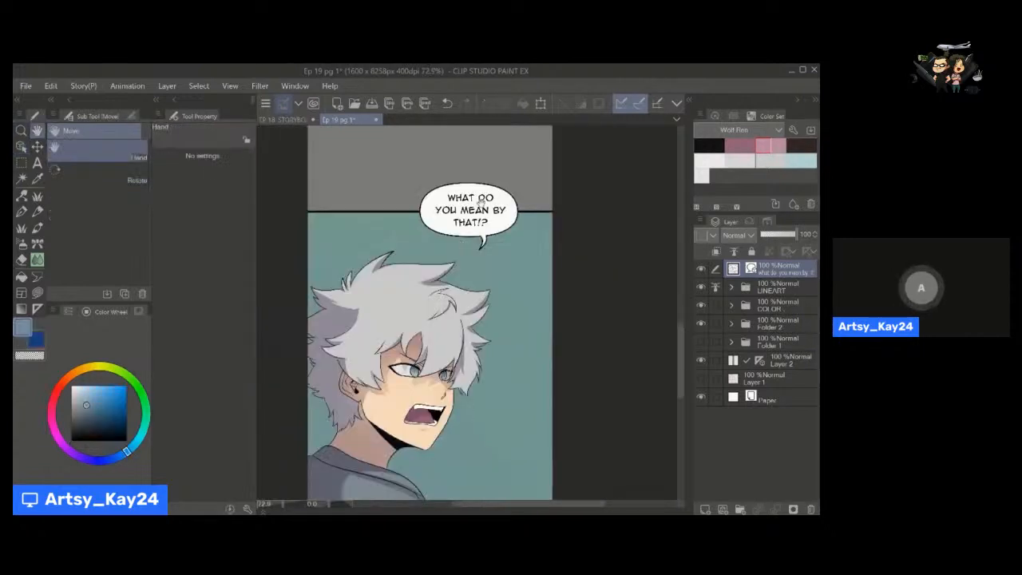
left_click(503, 191)
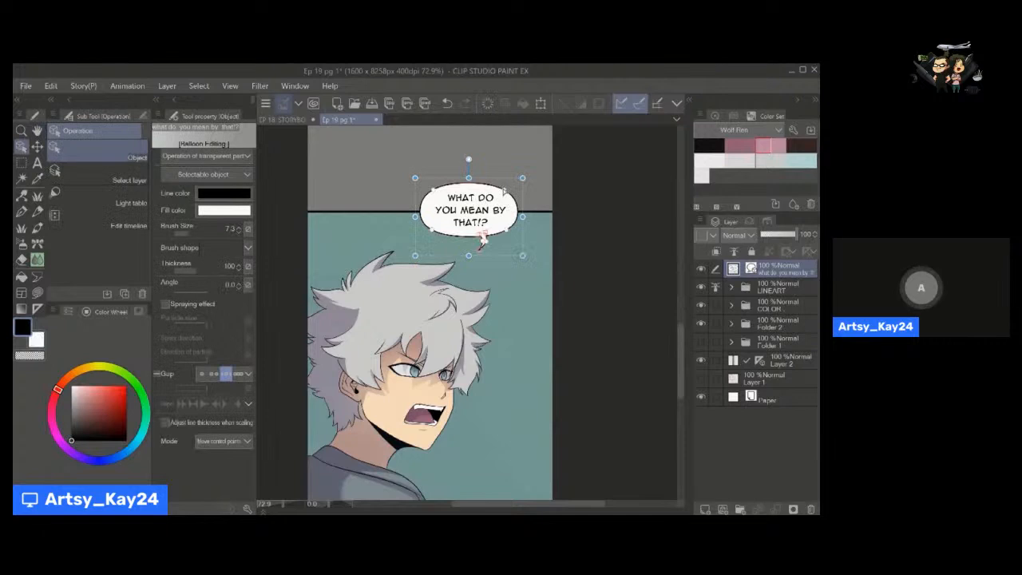
left_click_drag(523, 178, 527, 171)
left_click(483, 222)
left_click(486, 237)
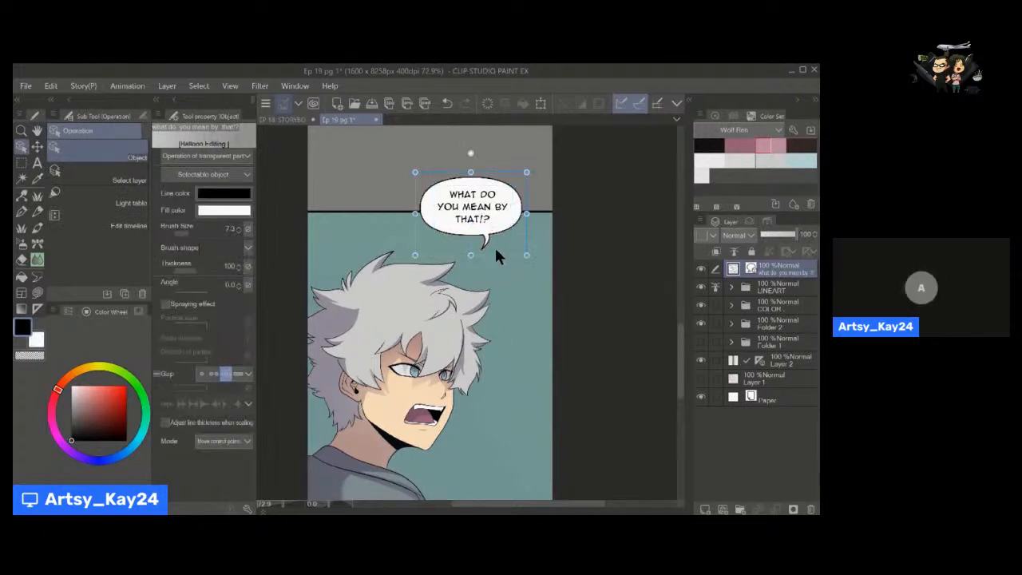
Examine the balloon's size and placement against the character and panel at several zoom levels.
key("space")
left_click_drag(494, 277, 495, 262)
left_click_drag(480, 222, 479, 190)
key("alt+space")
left_click_drag(497, 276, 475, 282)
key("space")
key("alt+space")
key("space")
left_click_drag(457, 241, 430, 286)
key("alt+space")
mouse_move(433, 276)
left_mouse_down()
mouse_move(461, 281)
mouse_move(453, 312)
left_mouse_up()
key("space")
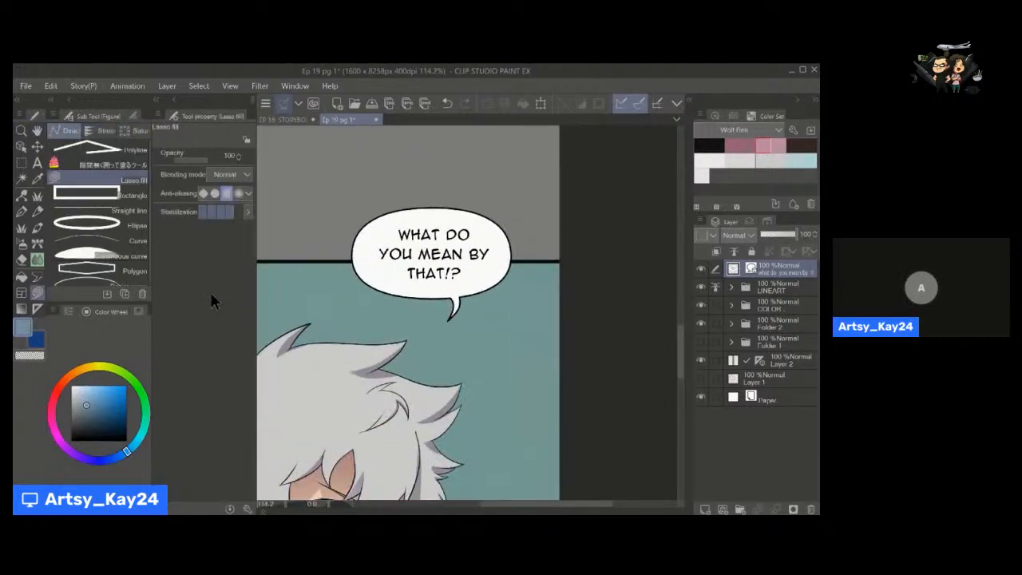
Set the balloon tail bend to Straight line and add short, narrow pointed tails at the balloon's four corners.
key("t")
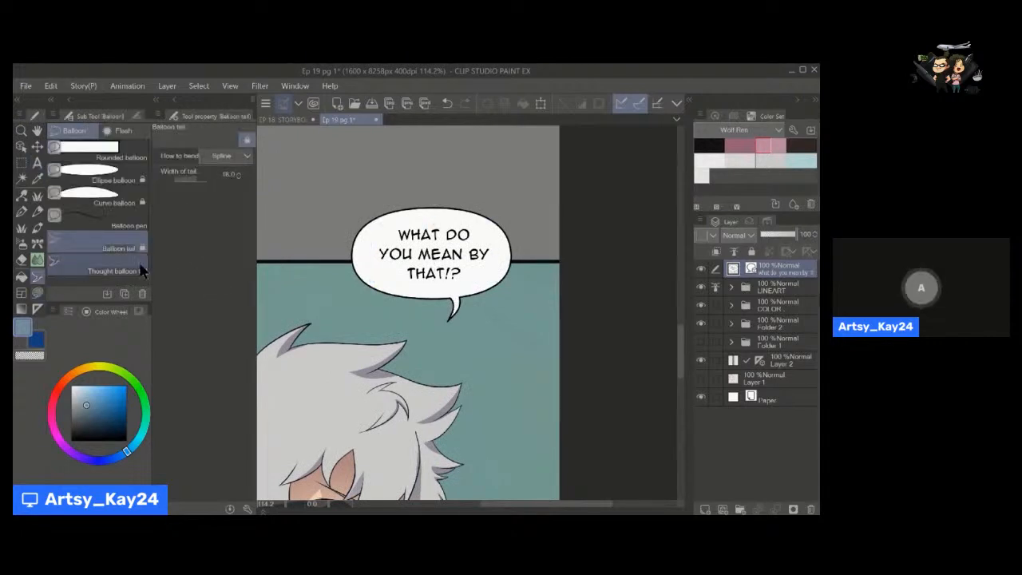
left_click(228, 156)
left_click(227, 179)
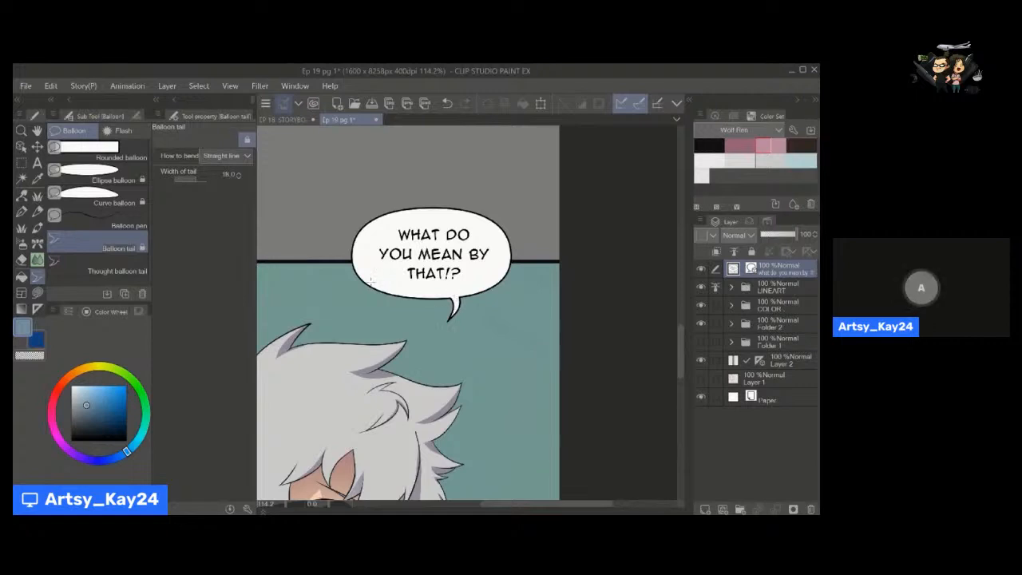
left_click(244, 159)
left_click(244, 164)
left_click_drag(369, 279, 354, 289)
key("ctrl+z")
key("ctrl+z")
left_click(198, 178)
left_click_drag(368, 232, 352, 217)
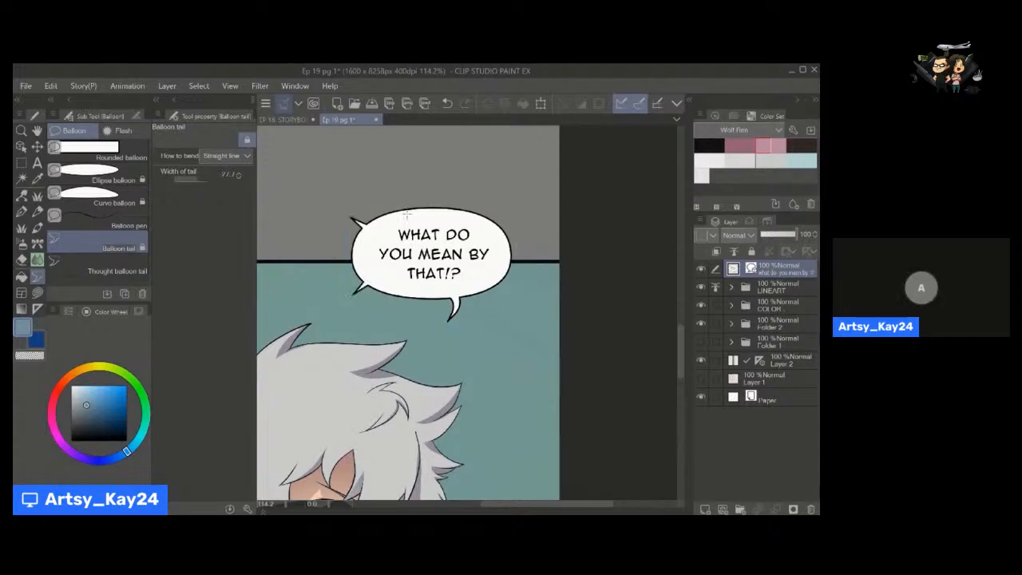
left_click_drag(488, 230, 503, 212)
key("space")
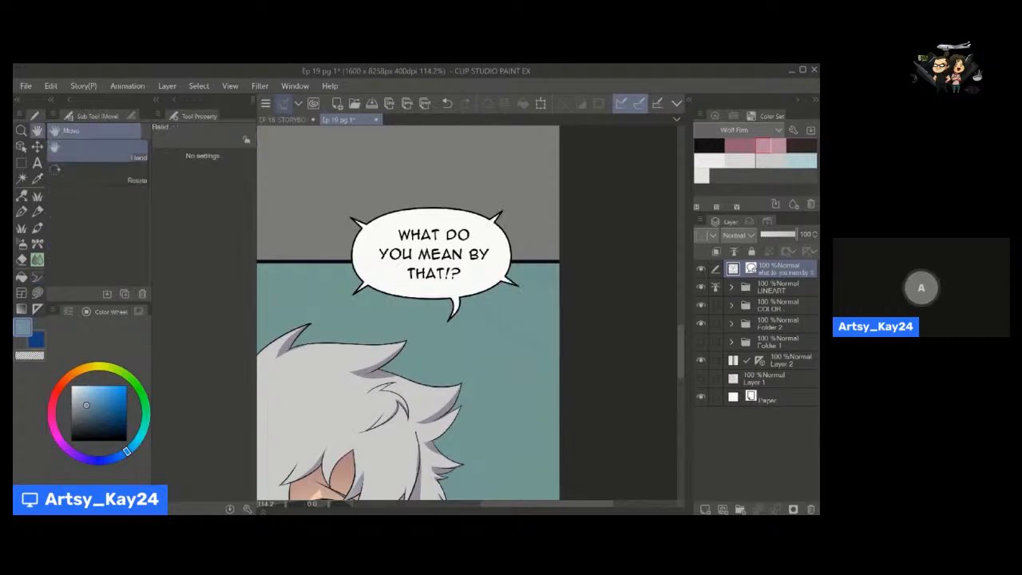
Delete the curved tail beneath the balloon, keeping the four short corner tails.
key("ctrl+space")
left_click_drag(523, 192, 495, 224)
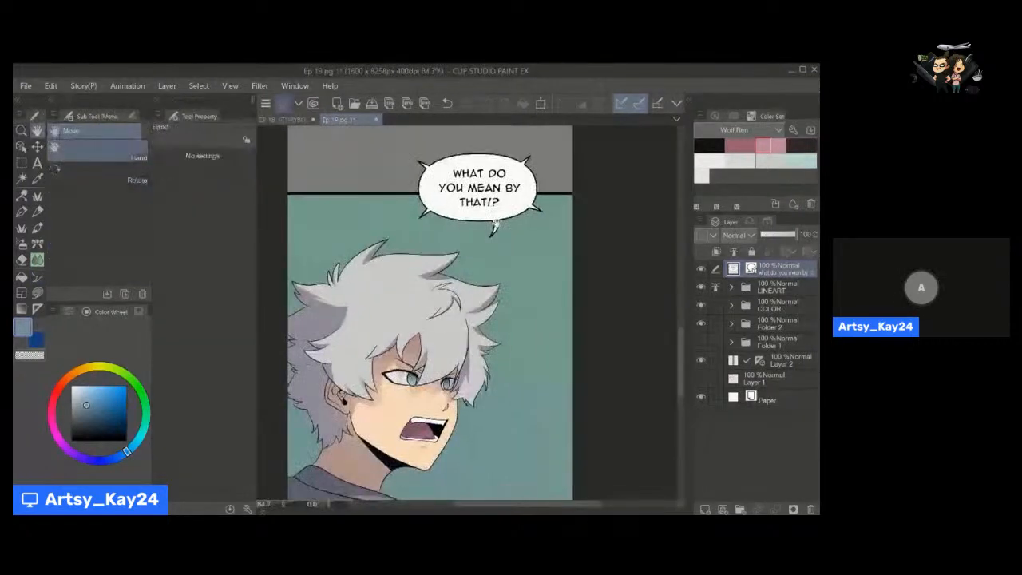
key("o")
left_click(494, 227)
key("Delete")
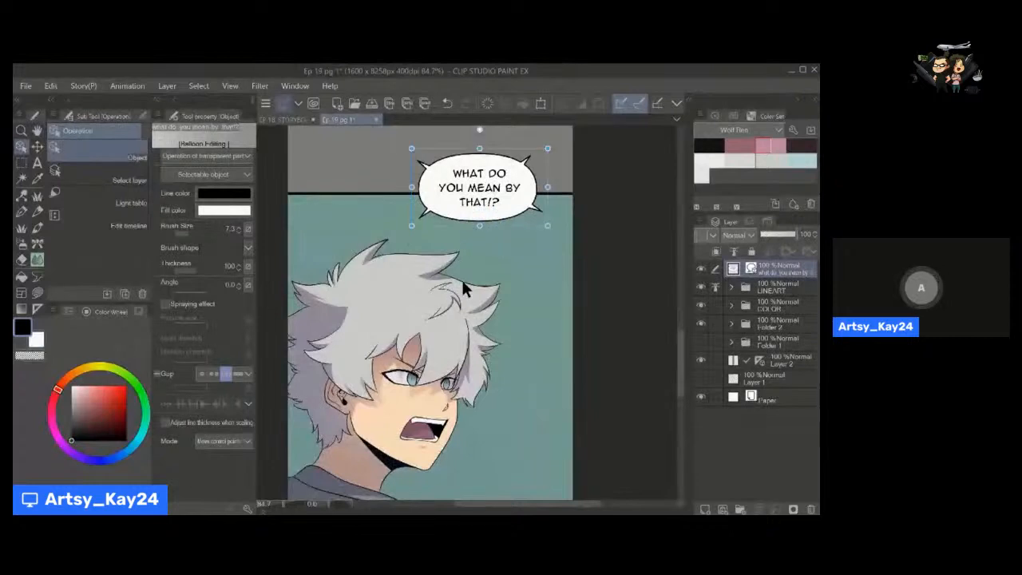
Set the balloon tail width to about 65.5, try a straight tail beneath the balloon, and undo it.
key("u")
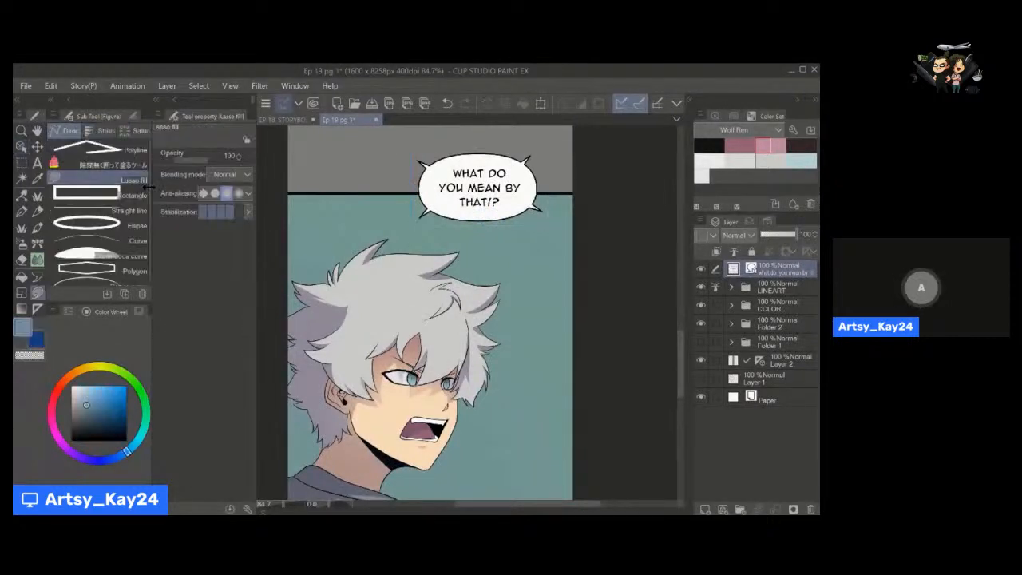
key("t")
left_click(228, 157)
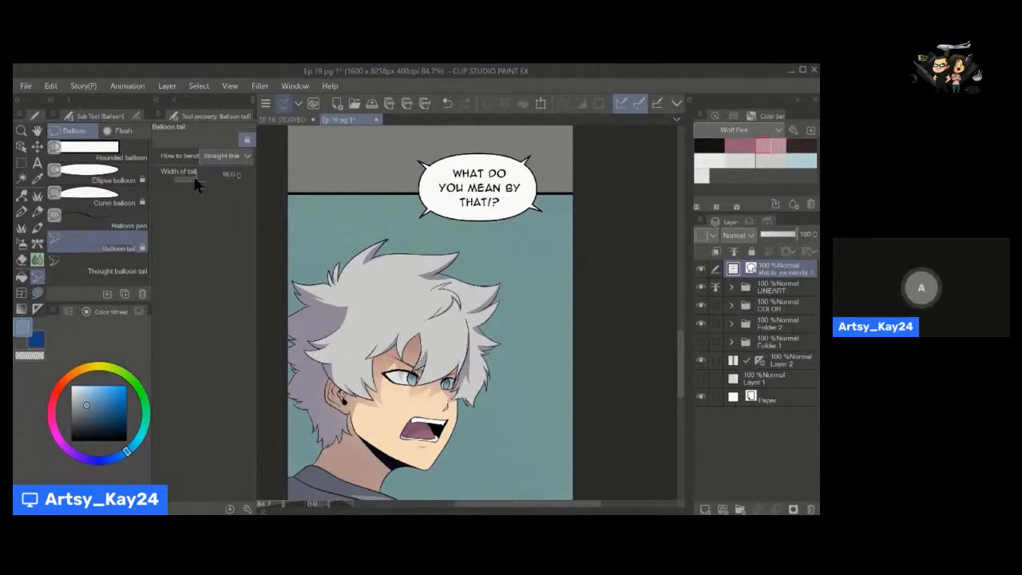
left_click_drag(195, 178, 201, 178)
left_click_drag(486, 215, 497, 235)
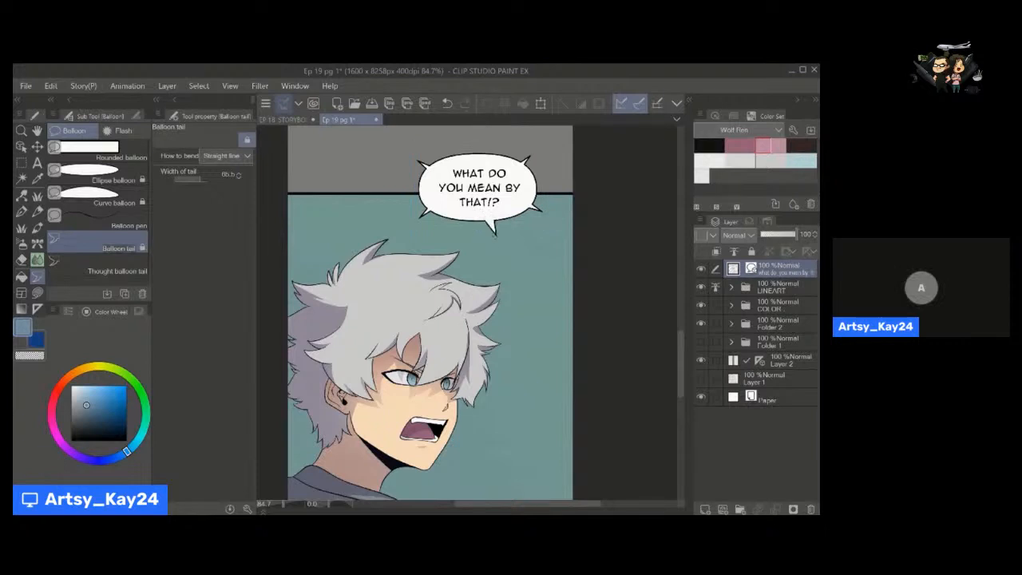
key("ctrl+z")
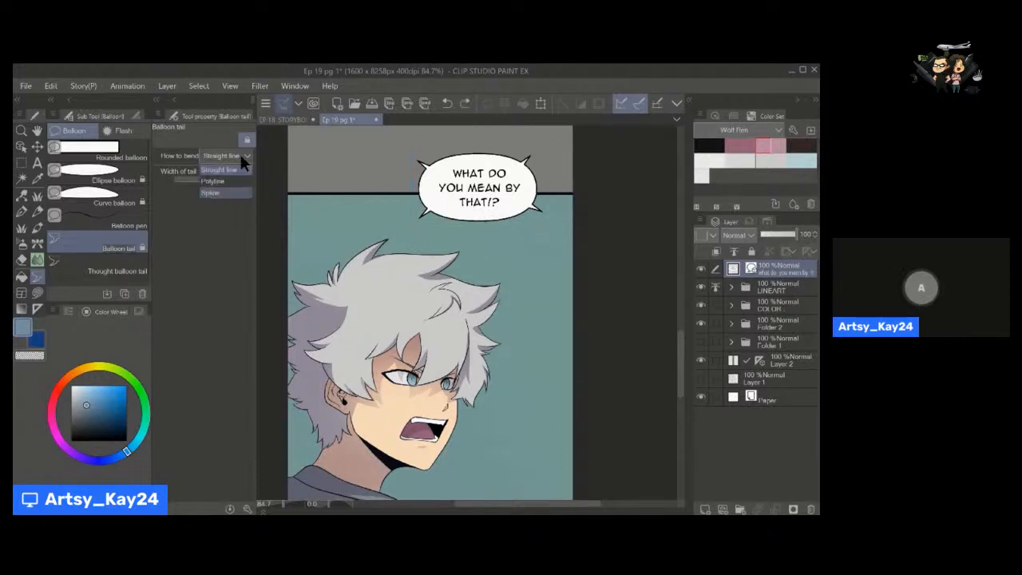
Draw a bent Polyline tail from the balloon's lower edge down toward the character.
left_click(489, 216)
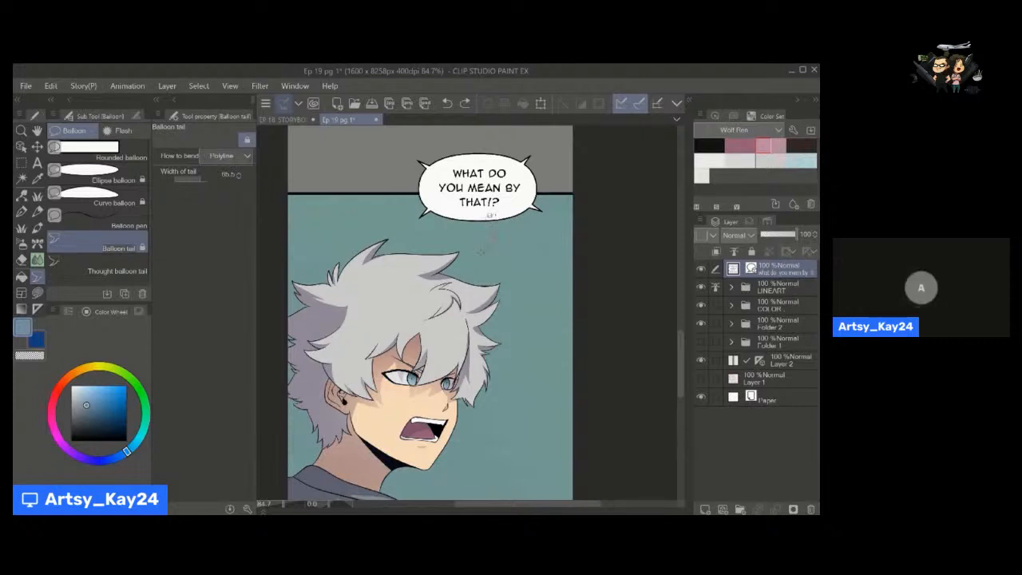
double_click(480, 252)
key("space")
left_click_drag(479, 254, 483, 226)
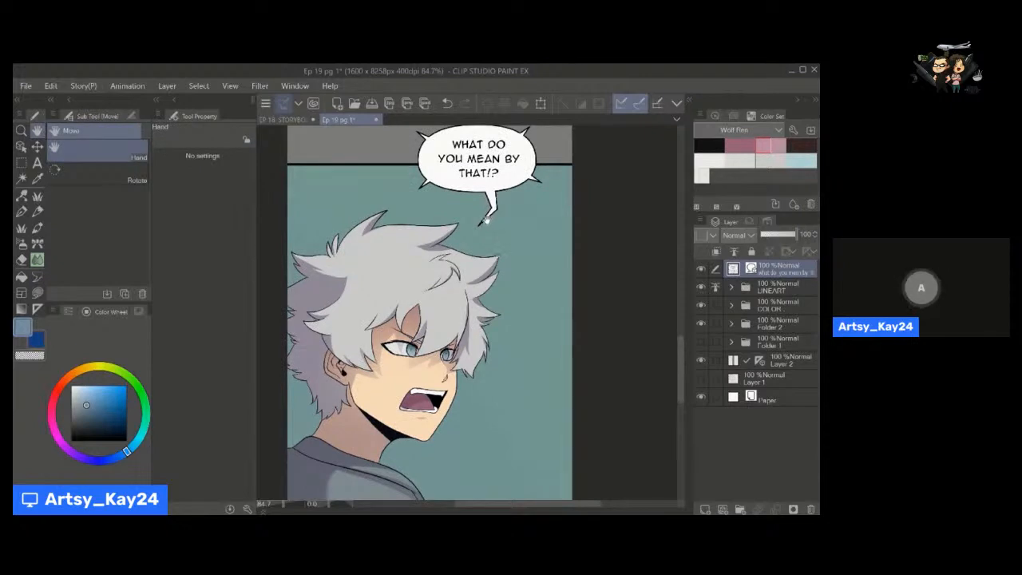
Review the spiked balloon and its bent tail against the whole panel at reduced zoom.
left_click_drag(472, 293, 482, 273)
key("alt+space")
key("space")
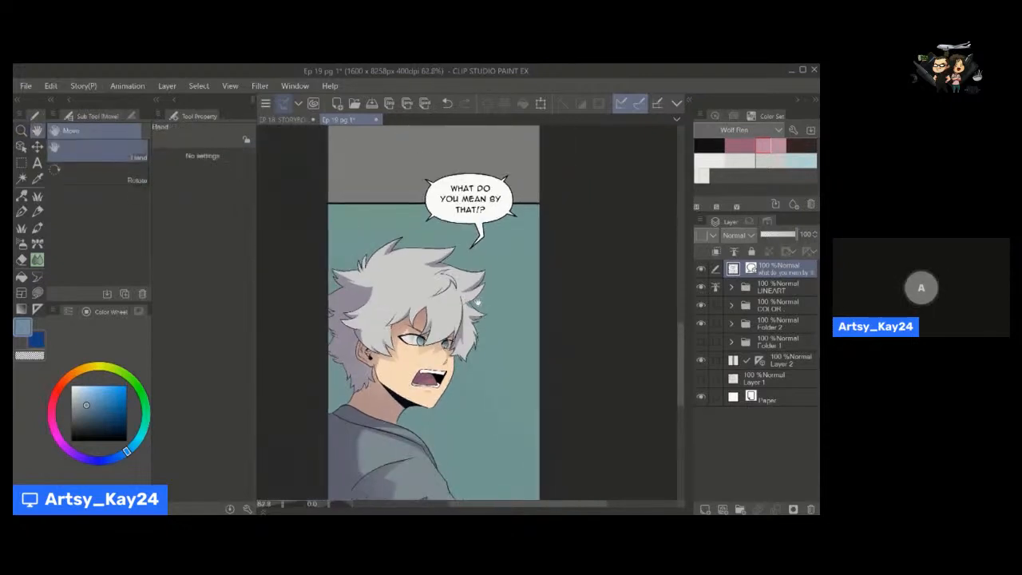
key("alt+space")
key("space")
left_click_drag(481, 234, 485, 230)
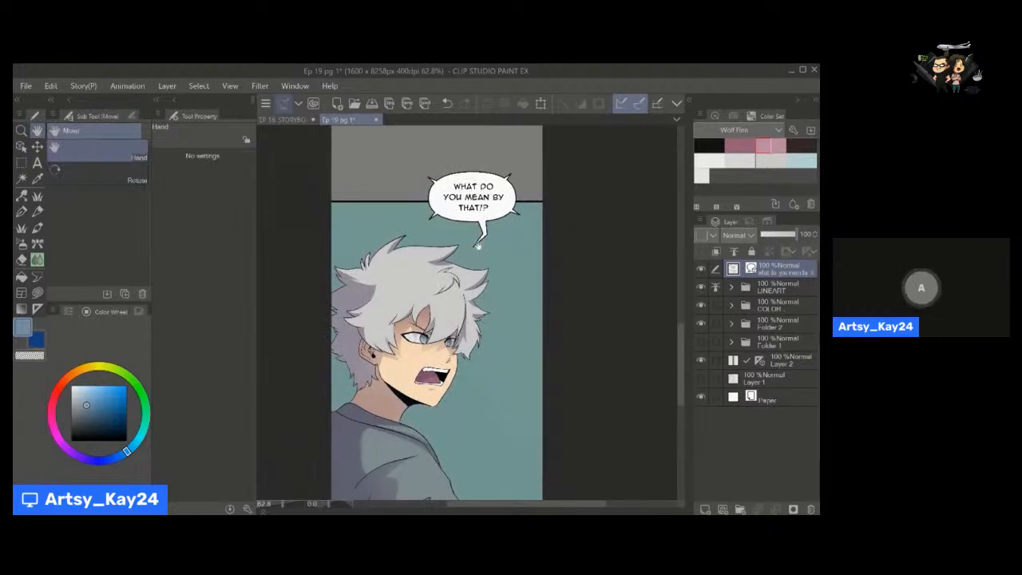
left_click_drag(475, 274, 478, 243)
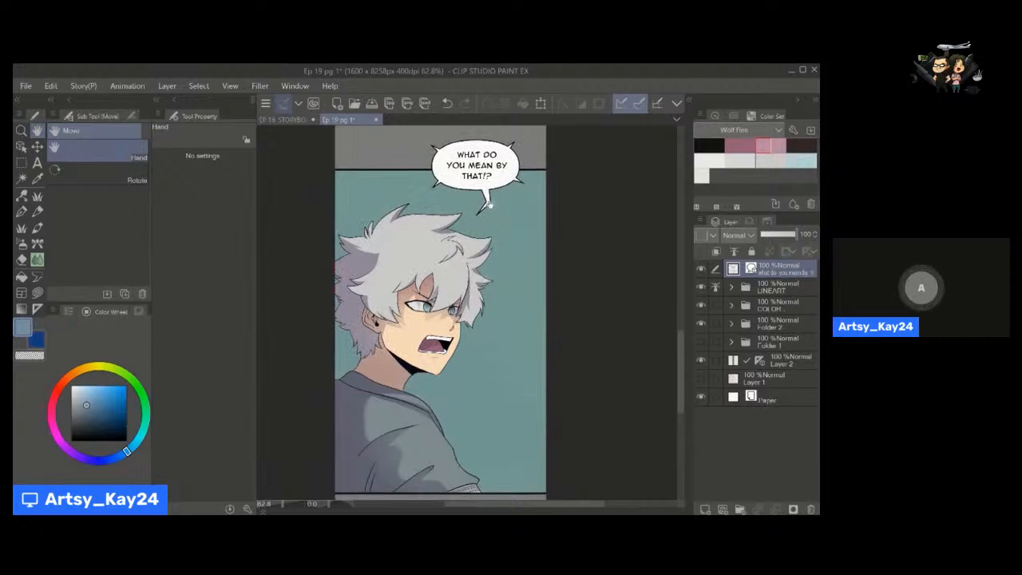
mouse_move(486, 215)
left_mouse_down()
mouse_move(484, 203)
mouse_move(484, 213)
left_mouse_up()
scroll(488, 220, "down", 1)
left_click_drag(537, 315, 531, 321)
left_click_drag(488, 359, 482, 349)
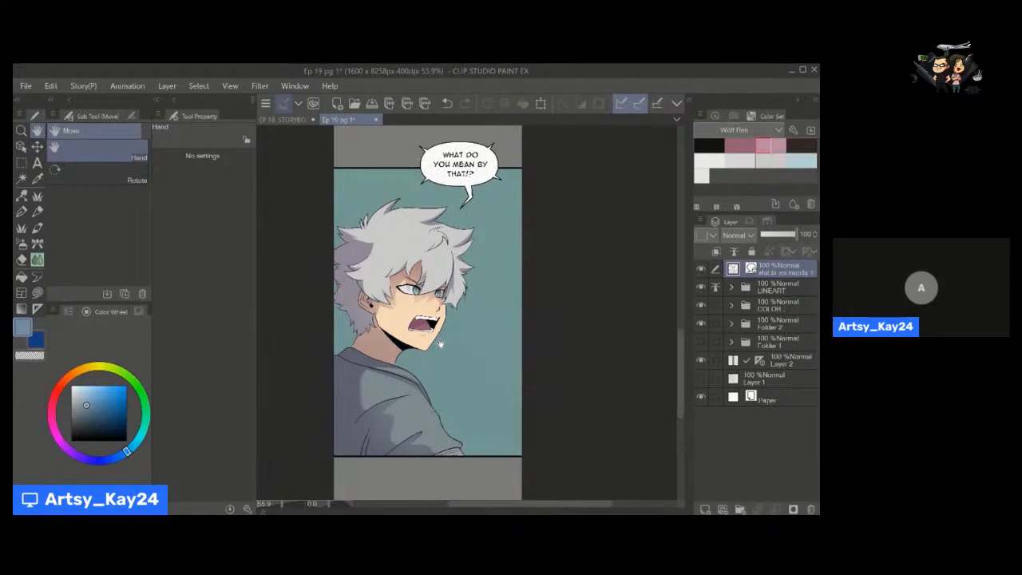
Draw a wide elliptical Dense flash balloon with a white centre in the empty grey area above the panel.
left_click_drag(414, 145, 404, 328)
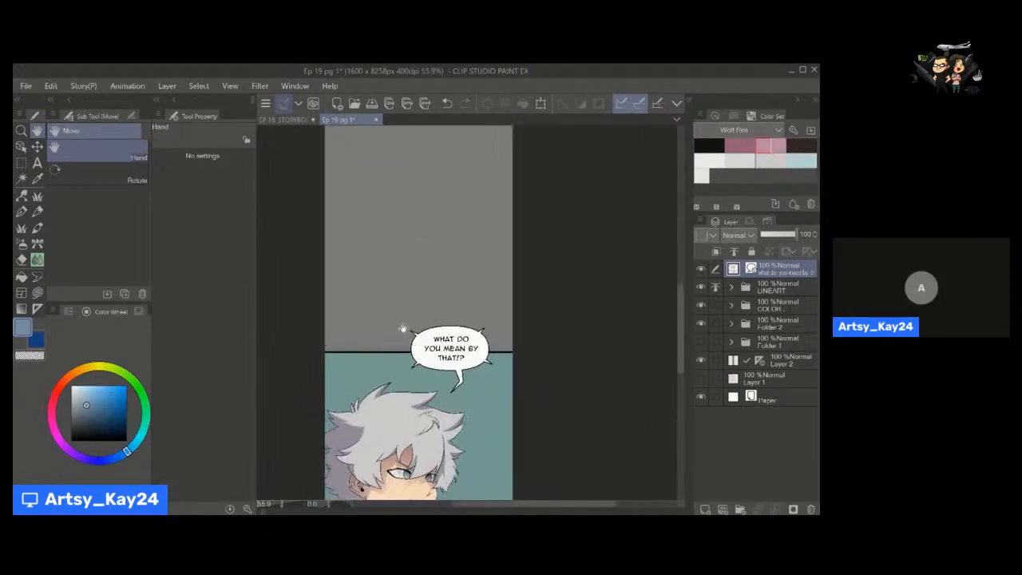
left_click(37, 277)
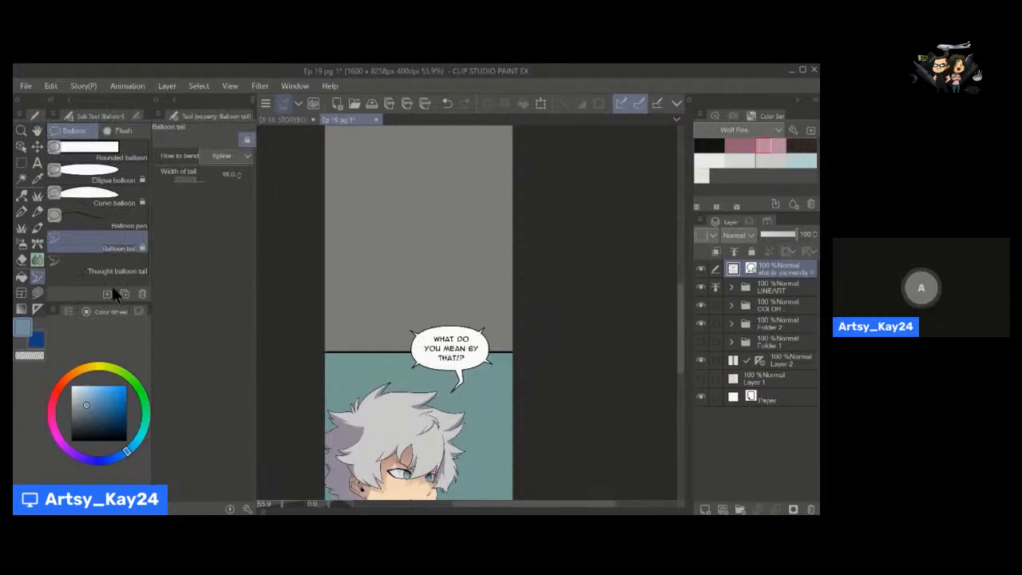
left_click(121, 131)
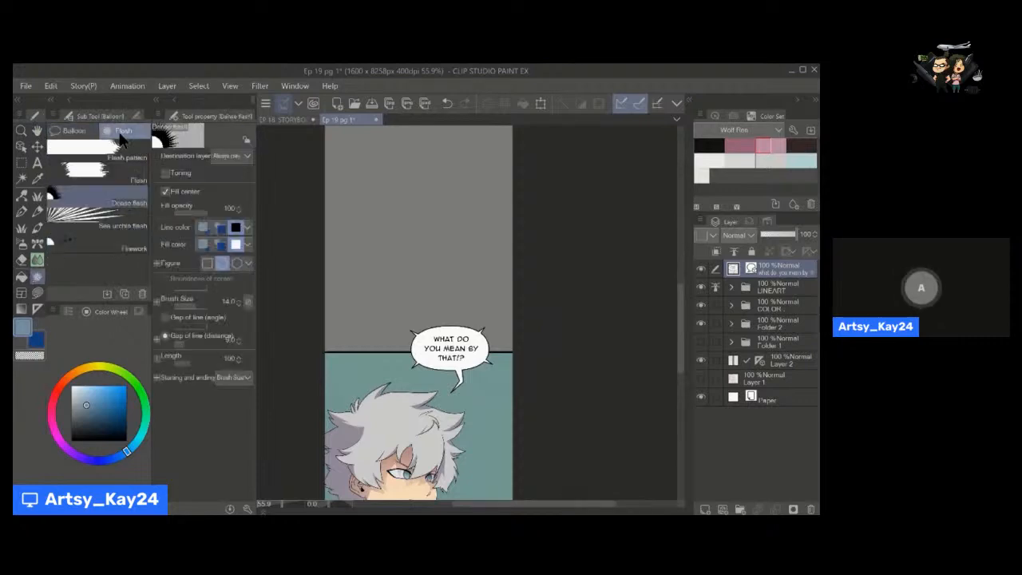
left_click_drag(413, 240, 424, 269)
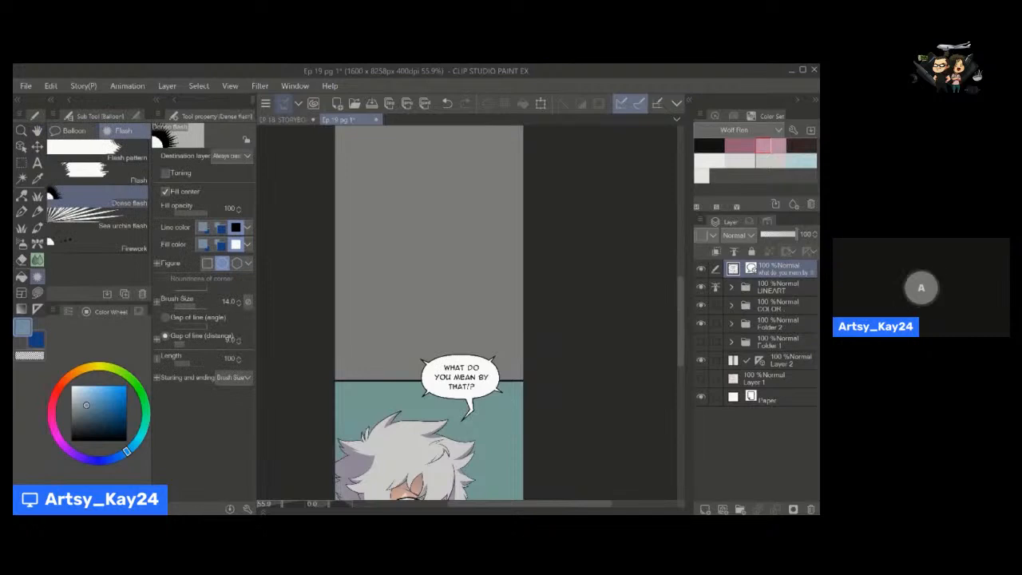
left_click_drag(423, 254, 480, 286)
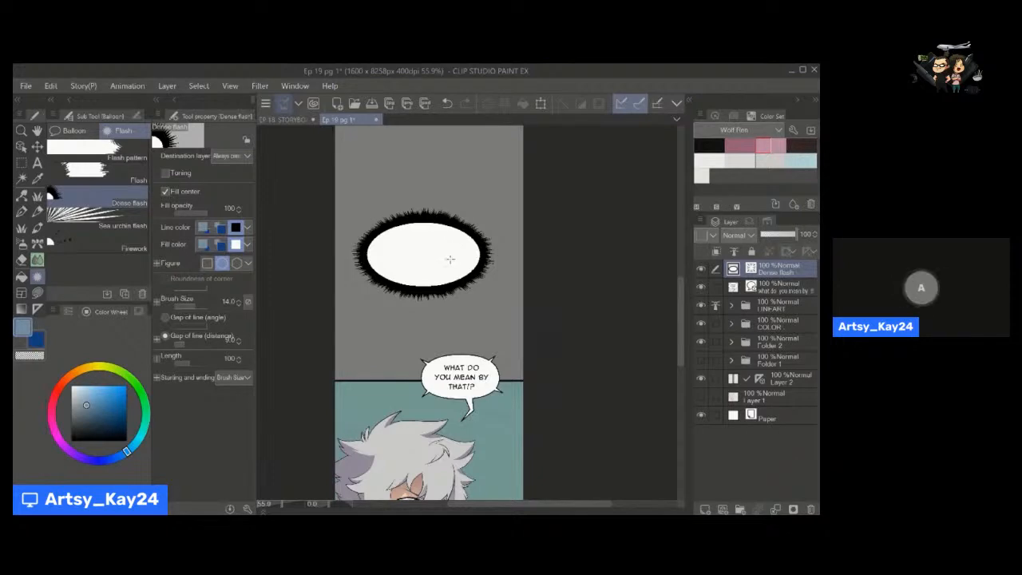
Add the text "WHOOPDEE DOO" at about size 12.8 and centre it inside the dense flash balloon.
key("a")
left_click(403, 297)
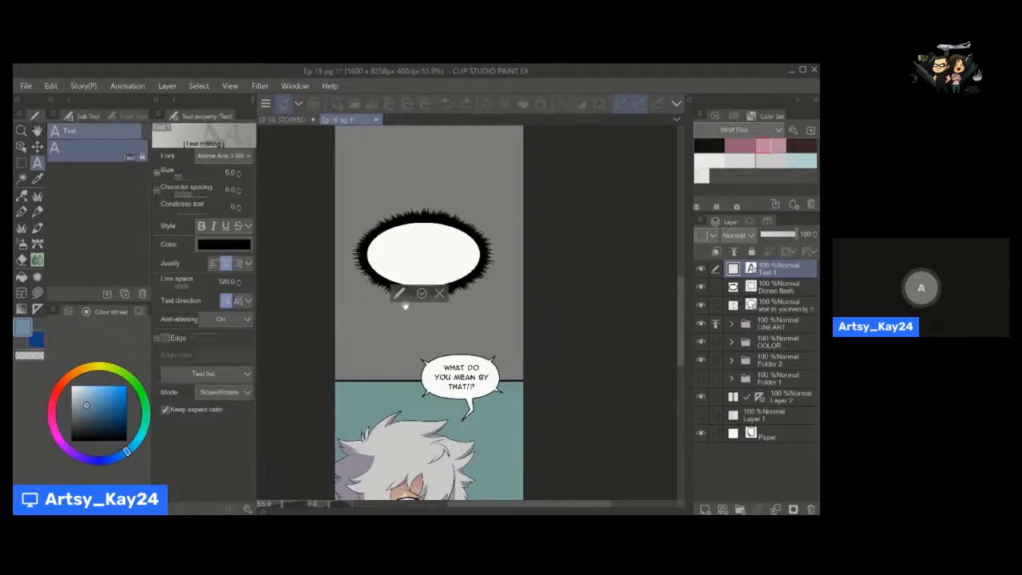
left_click(186, 178)
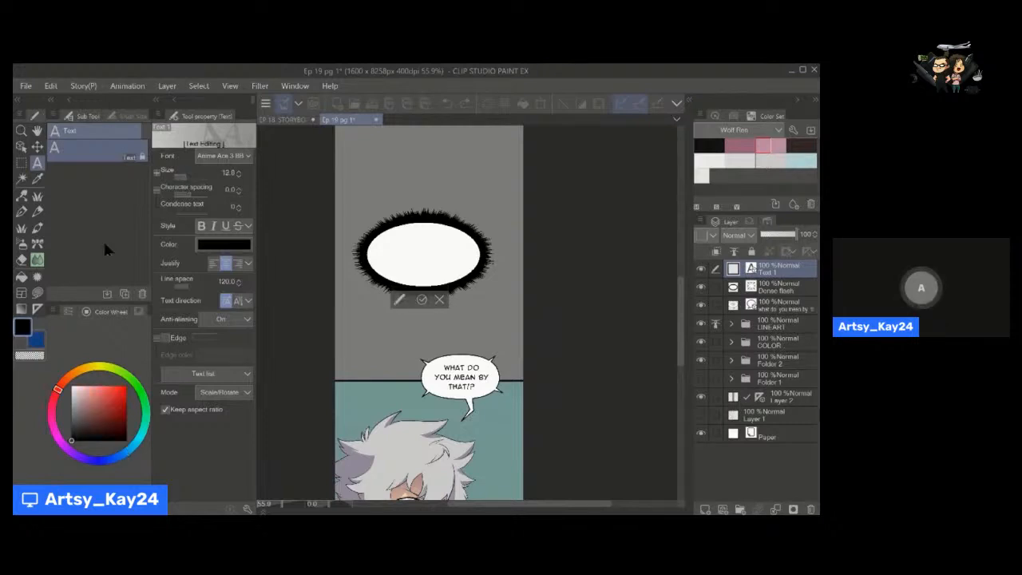
type("WHOOPDEE")
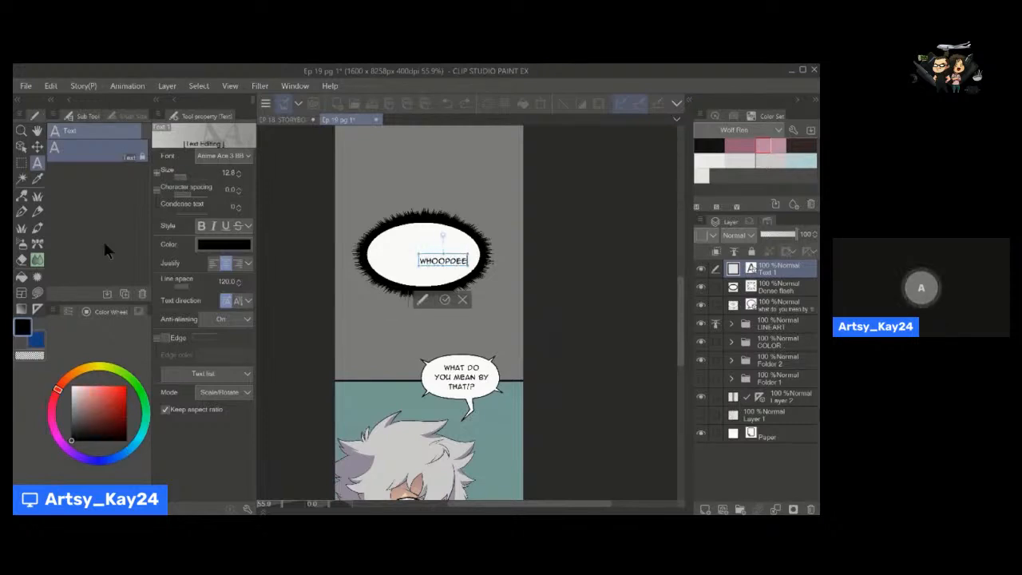
type(" DOO")
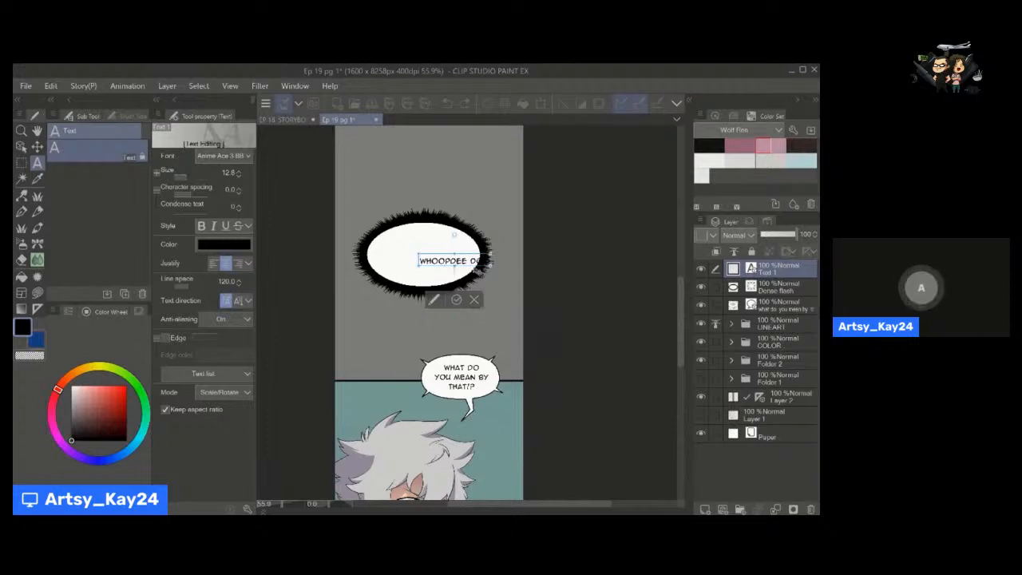
left_click_drag(448, 270, 421, 268)
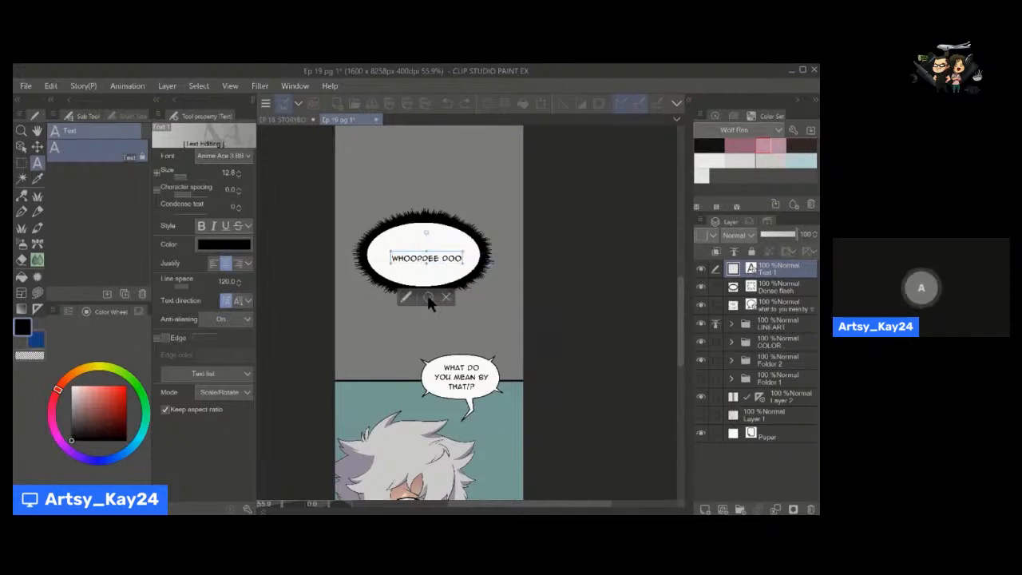
left_click(428, 297)
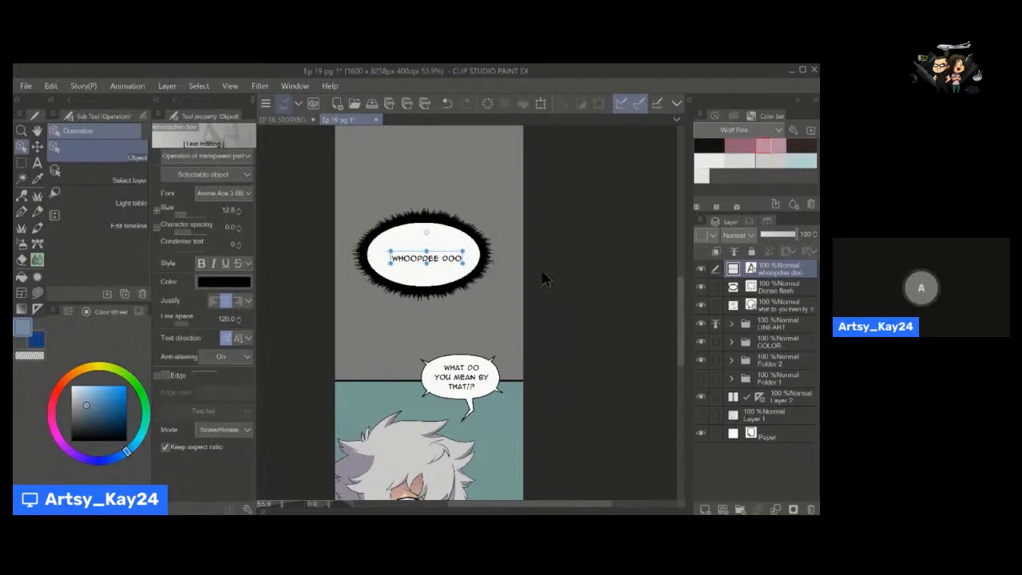
Centre the dense flash around its text, try a line length of 331, and shorten the lines back to a narrow fringe.
left_click(777, 290)
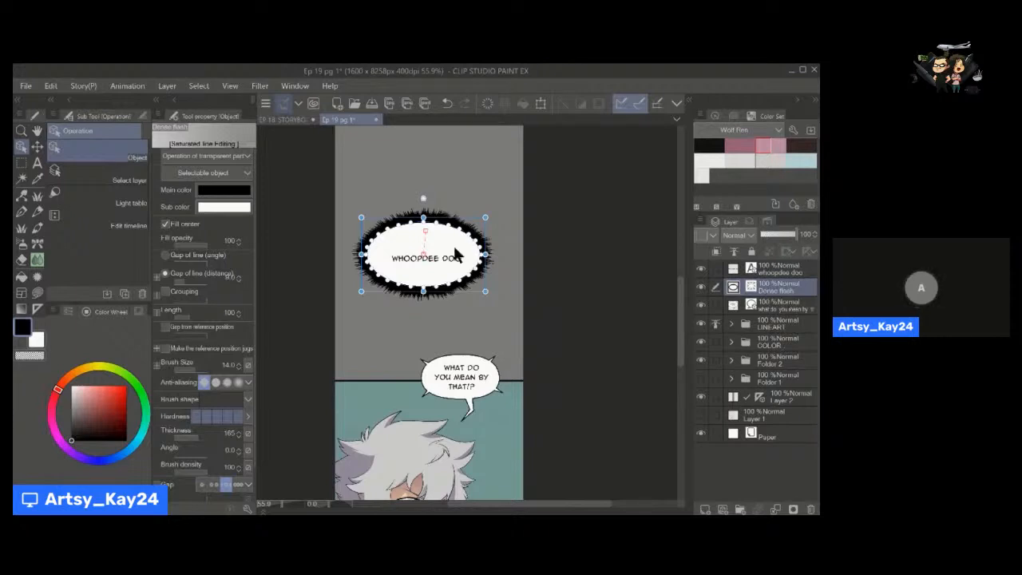
left_click_drag(449, 246, 463, 229)
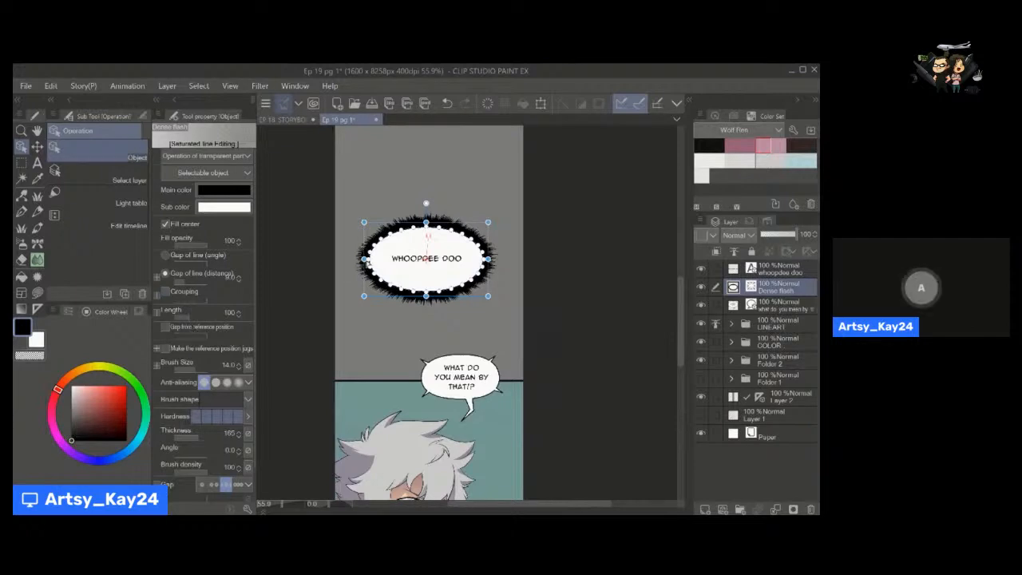
left_click_drag(192, 321, 195, 319)
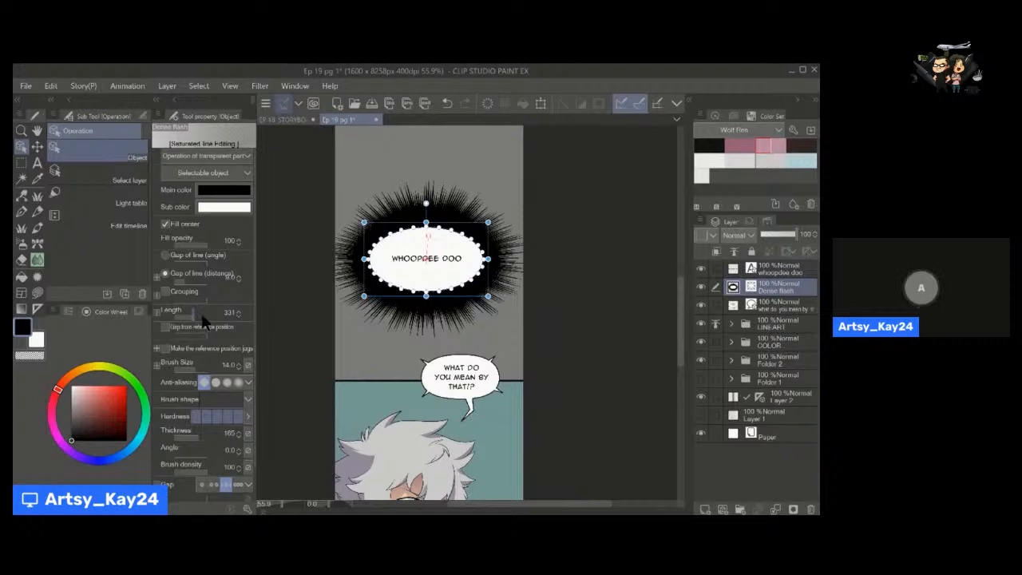
left_click_drag(200, 316, 192, 325)
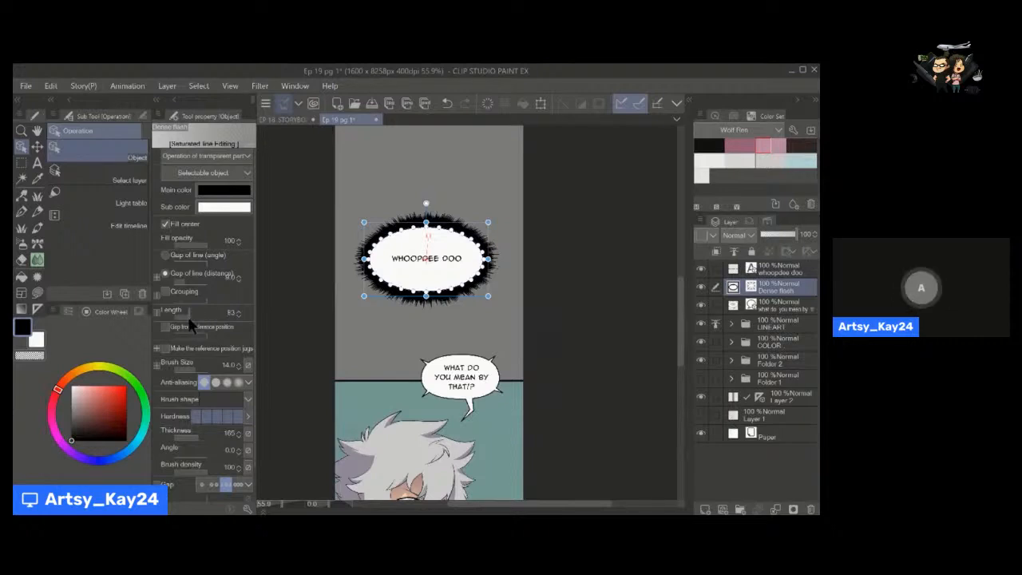
Lengthen the dense flash's lines, try a smaller flash with a line length of 60, and enlarge it again around "WHOOPDEE DOO".
left_click(189, 317)
left_click(189, 316)
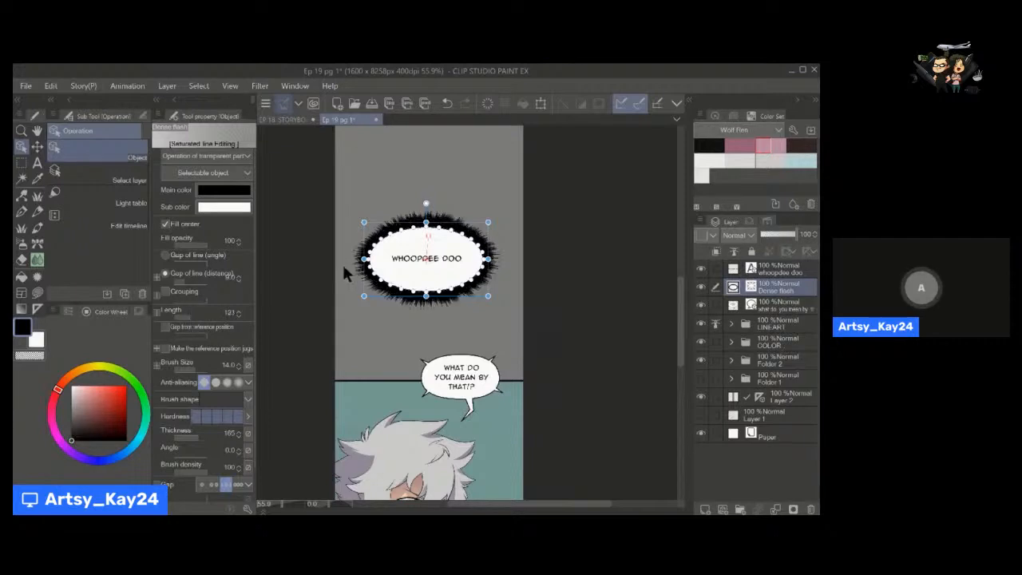
left_click_drag(364, 222, 417, 251)
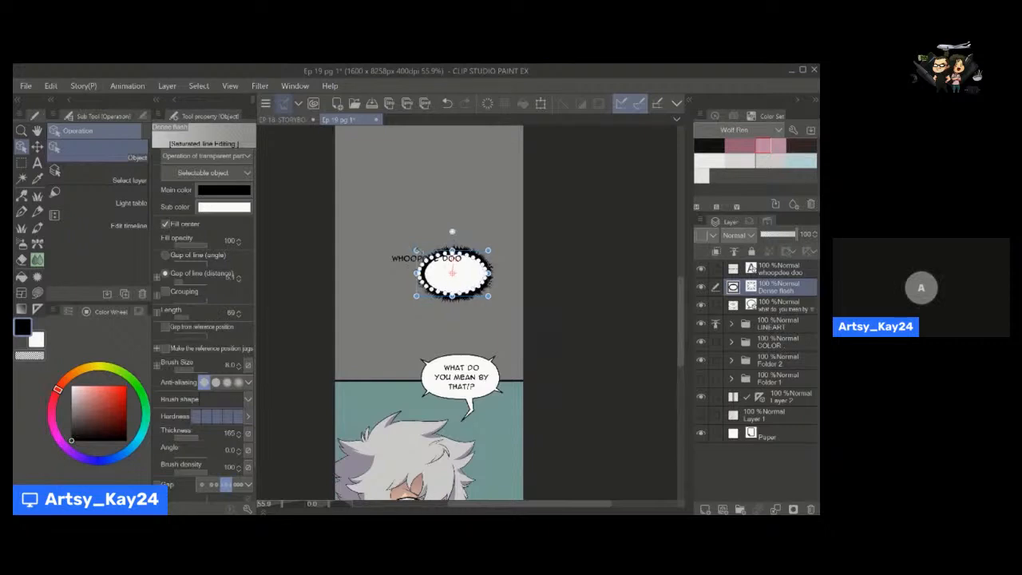
left_click(185, 317)
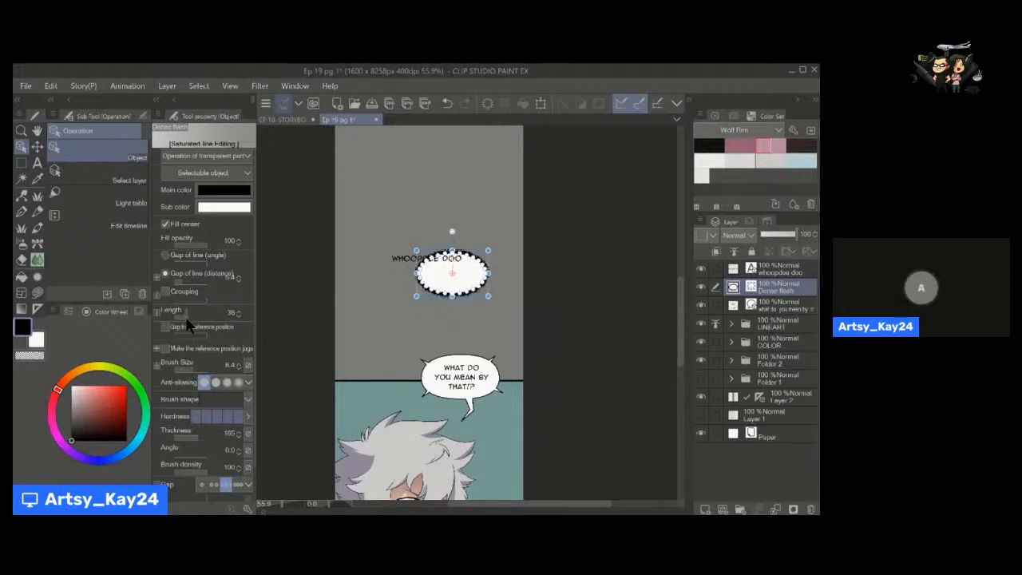
left_click(187, 317)
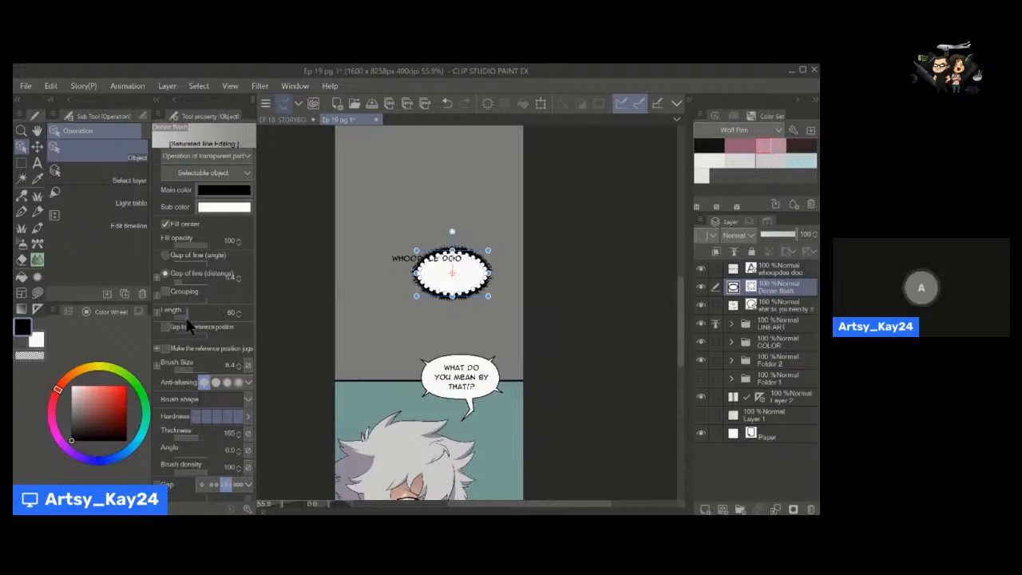
left_click_drag(416, 250, 365, 220)
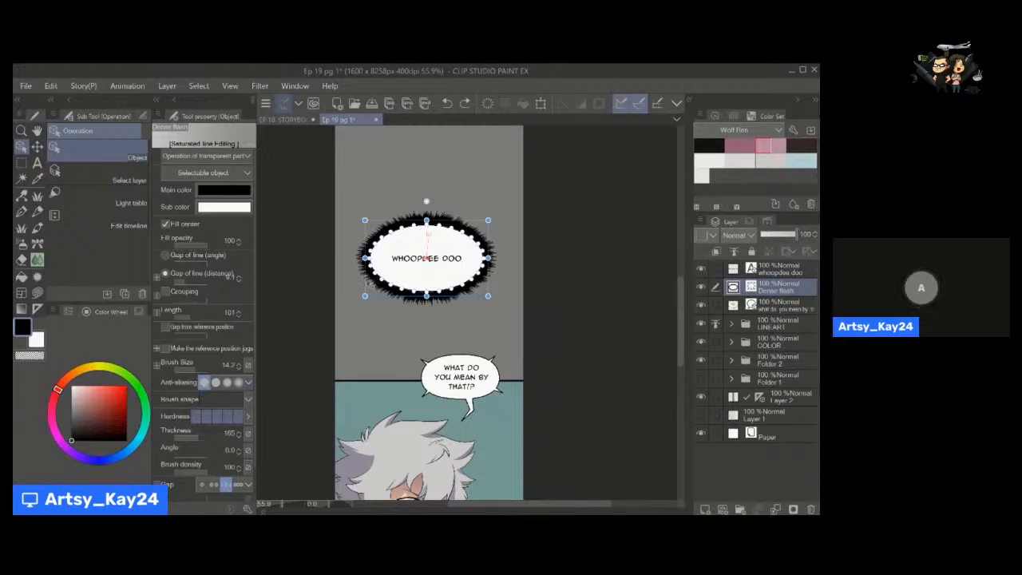
Set the dense flash's anti-aliasing to the strongest level to smooth the edge of its spikes.
key("slash")
left_click_drag(364, 255, 423, 257)
key("space")
left_click_drag(361, 278, 361, 304)
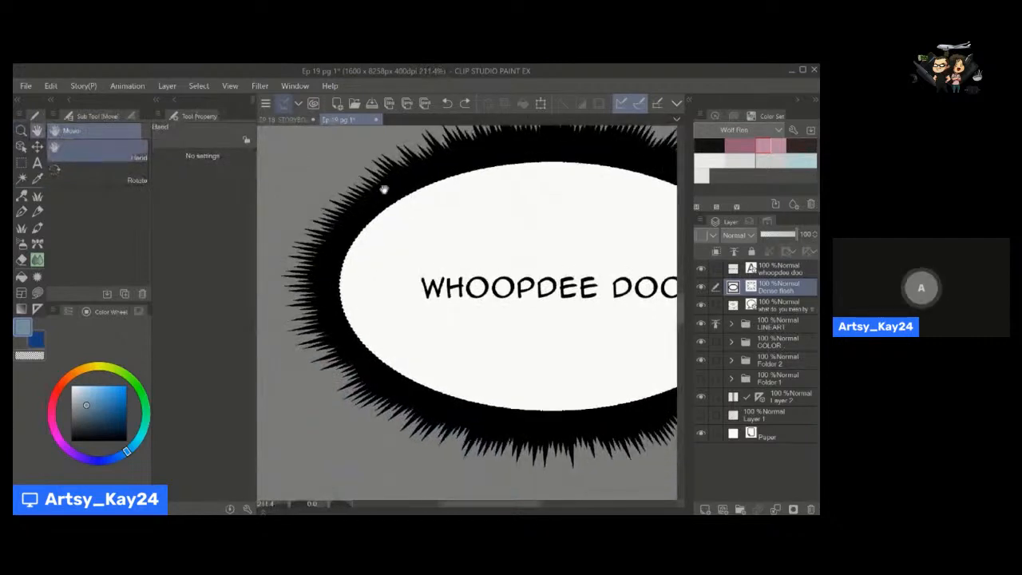
key("o")
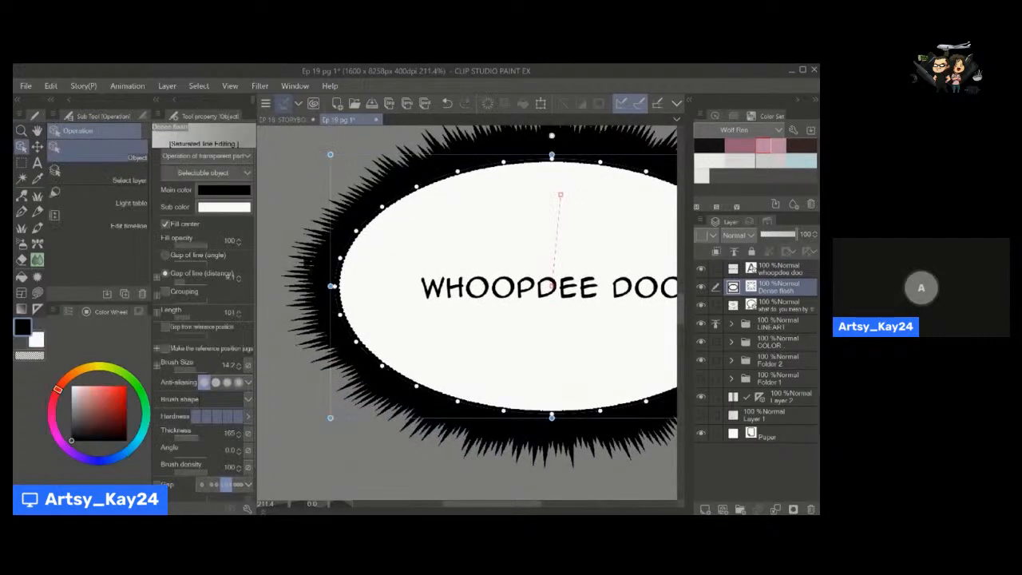
left_click(228, 382)
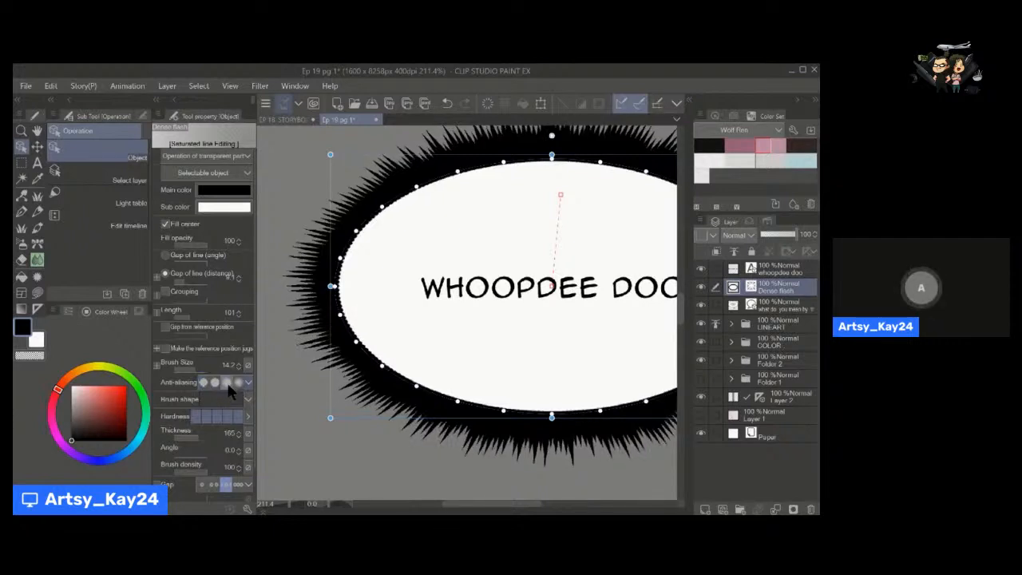
left_click(238, 382)
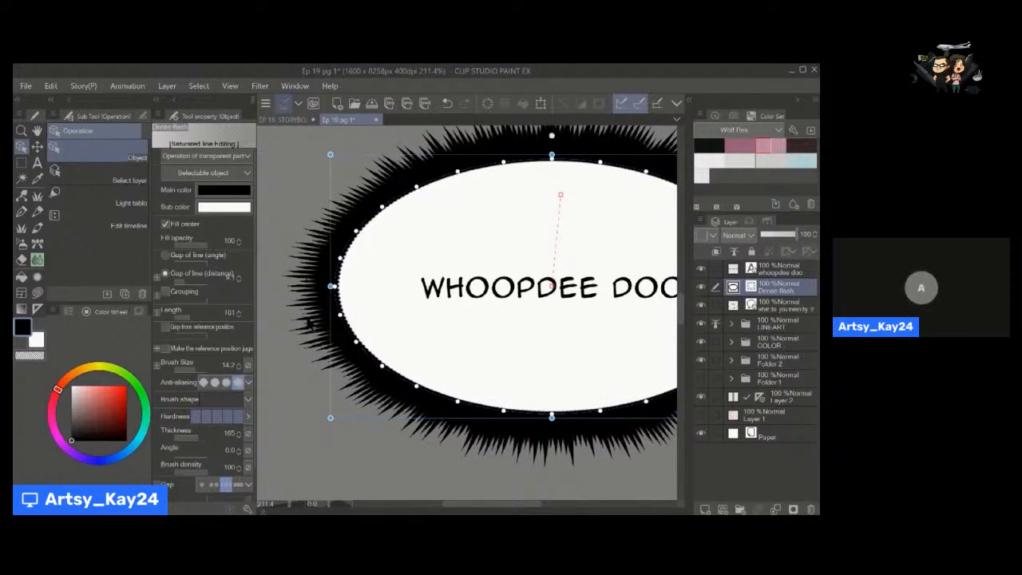
scroll(301, 359, "down", 5)
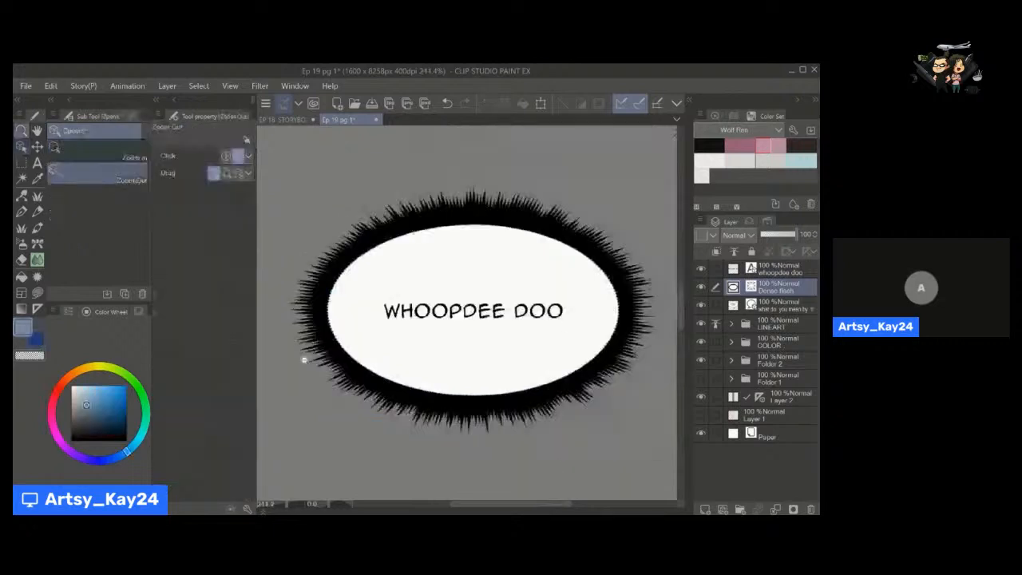
left_click_drag(345, 331, 358, 327)
left_click_drag(391, 363, 373, 324)
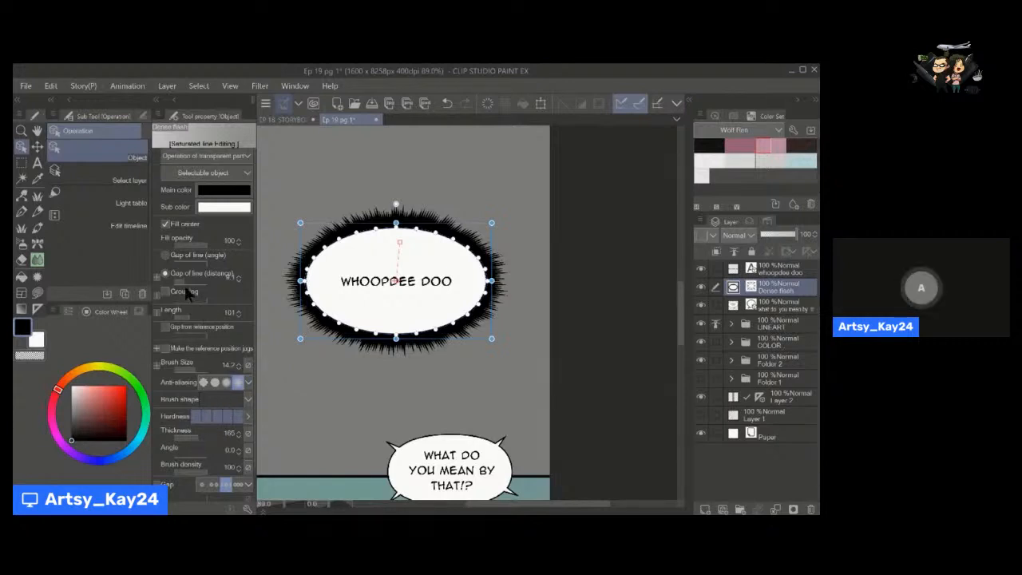
Try a line distance of about 44 on the dense flash, and reduce it again to a tightly packed fringe.
left_click_drag(184, 278, 192, 278)
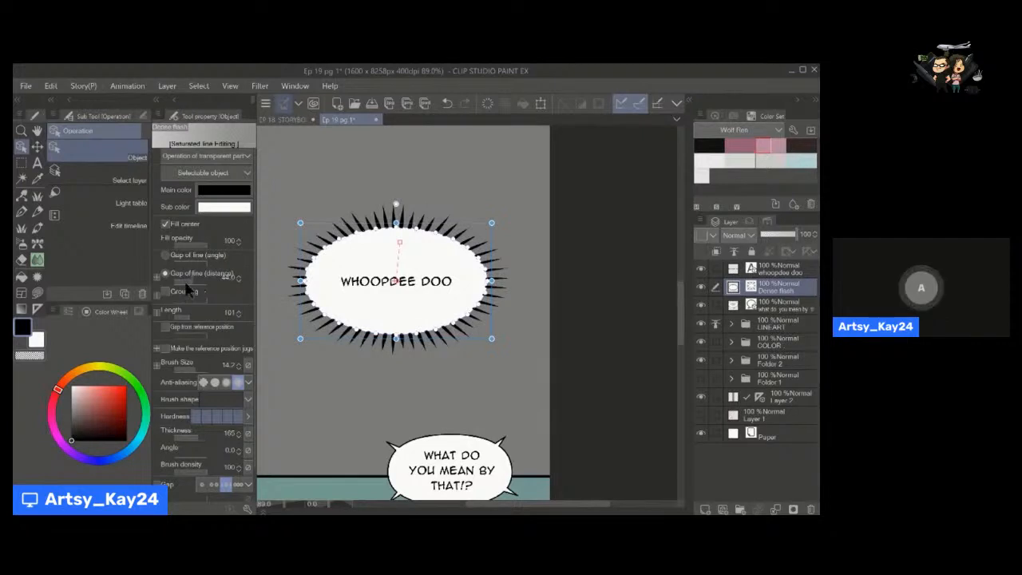
mouse_move(185, 284)
left_mouse_down()
mouse_move(177, 280)
mouse_move(192, 282)
mouse_move(184, 291)
left_mouse_up()
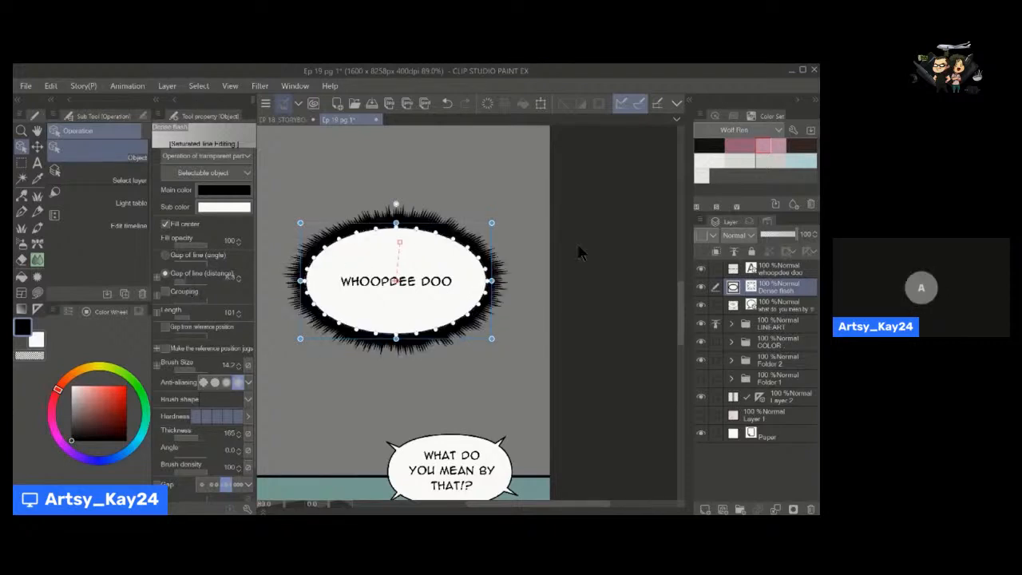
scroll(678, 292, "down", 1)
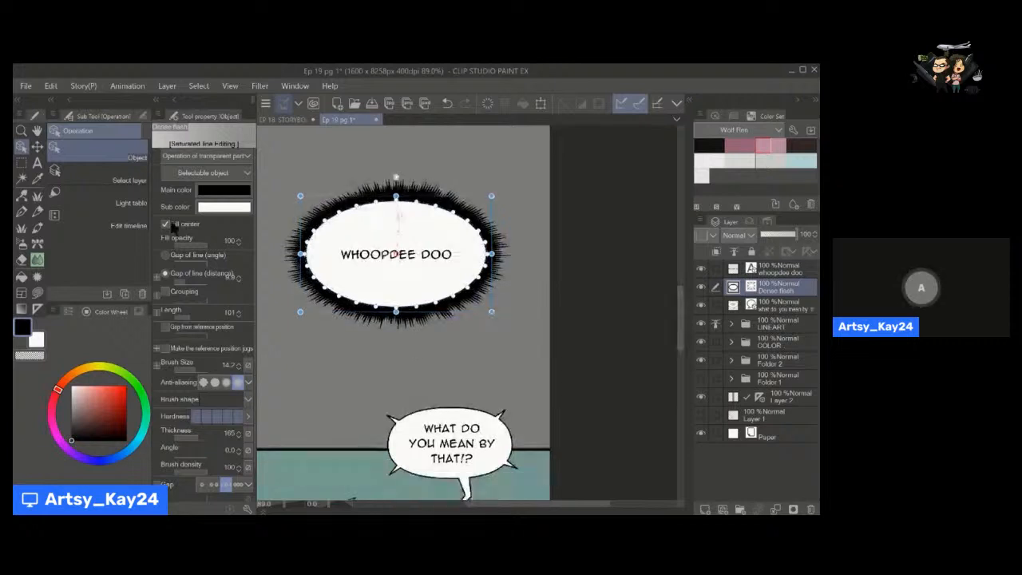
Try the dense flash without its centre fill and with a semi-transparent fill, and restore the fill at 100 opacity.
left_click(165, 224)
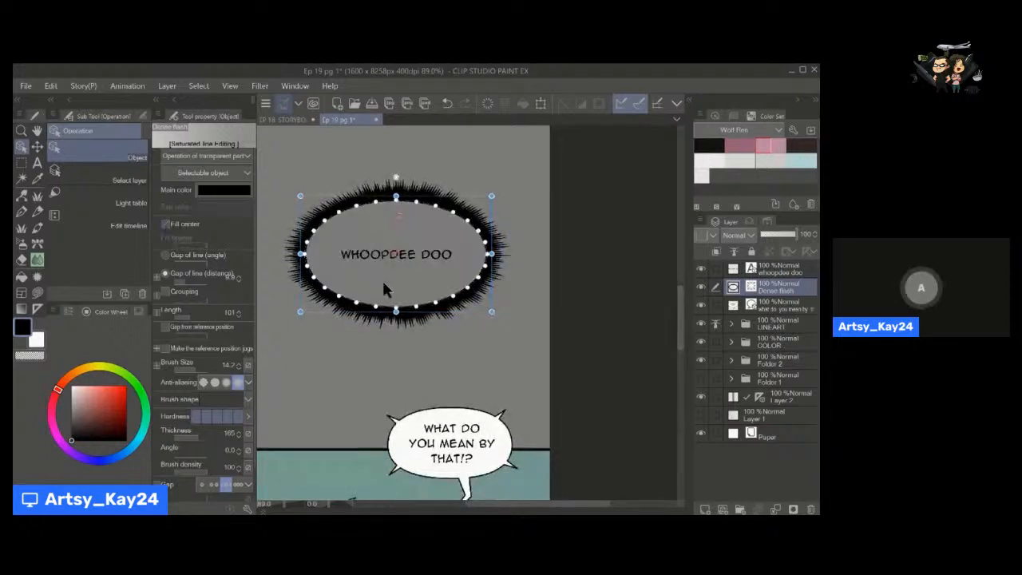
left_click(165, 225)
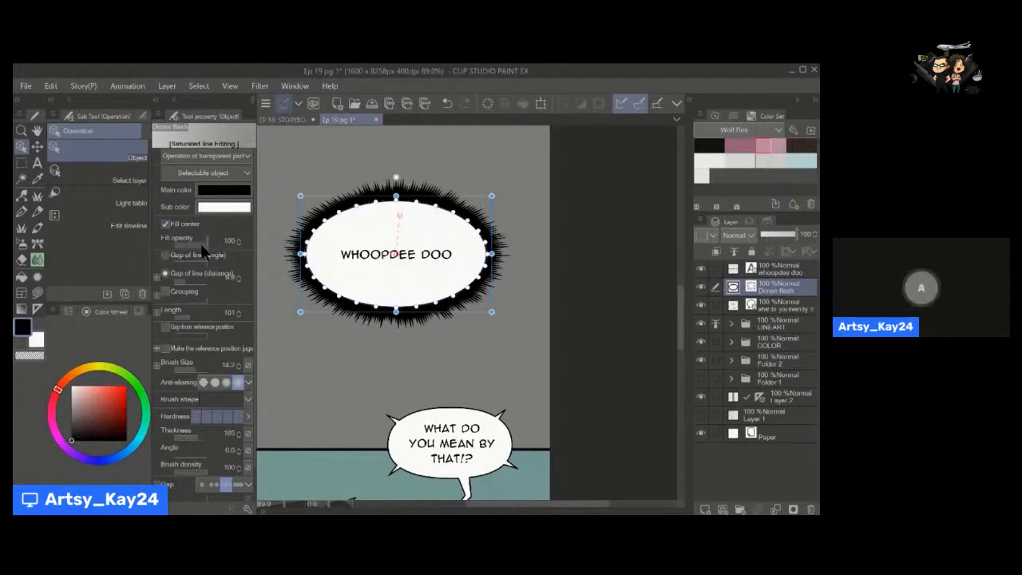
left_click_drag(202, 248, 192, 243)
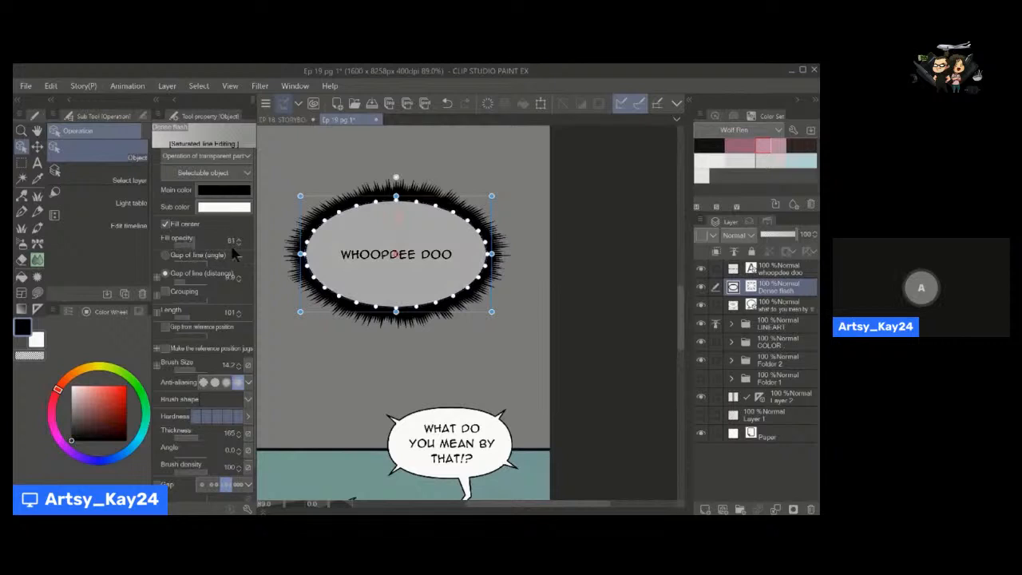
left_click(233, 242)
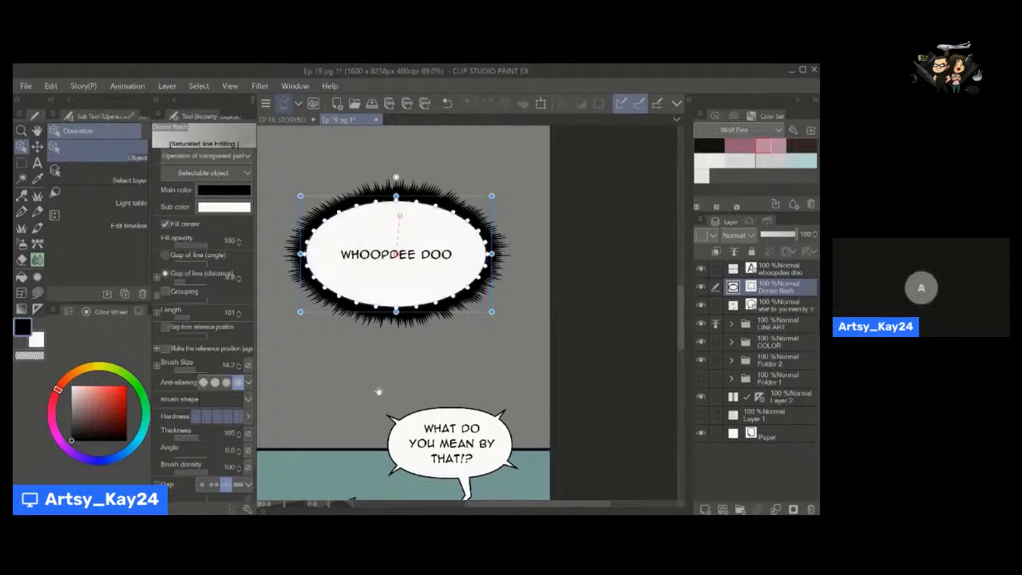
Examine the size and placement of the dense flash and the spiked balloon against the character panel at different zoom levels.
left_click_drag(379, 392, 454, 354)
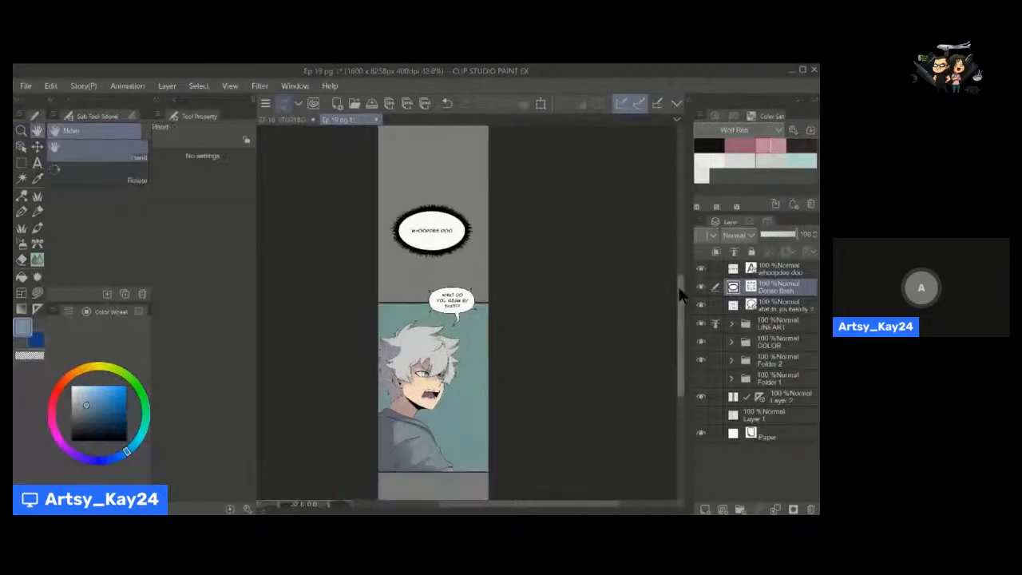
scroll(678, 291, "down", 3)
left_click_drag(449, 244, 458, 293)
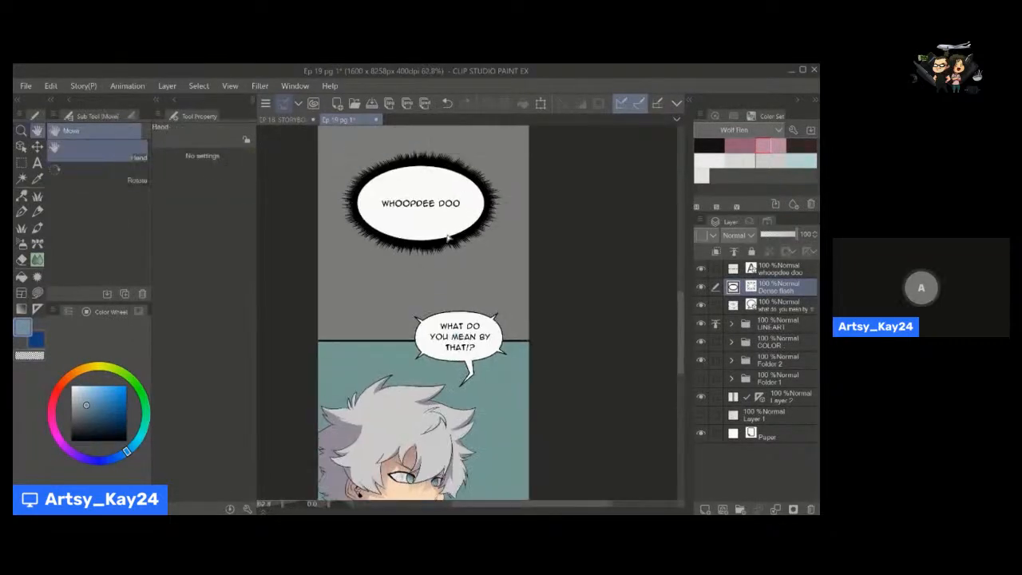
key("o")
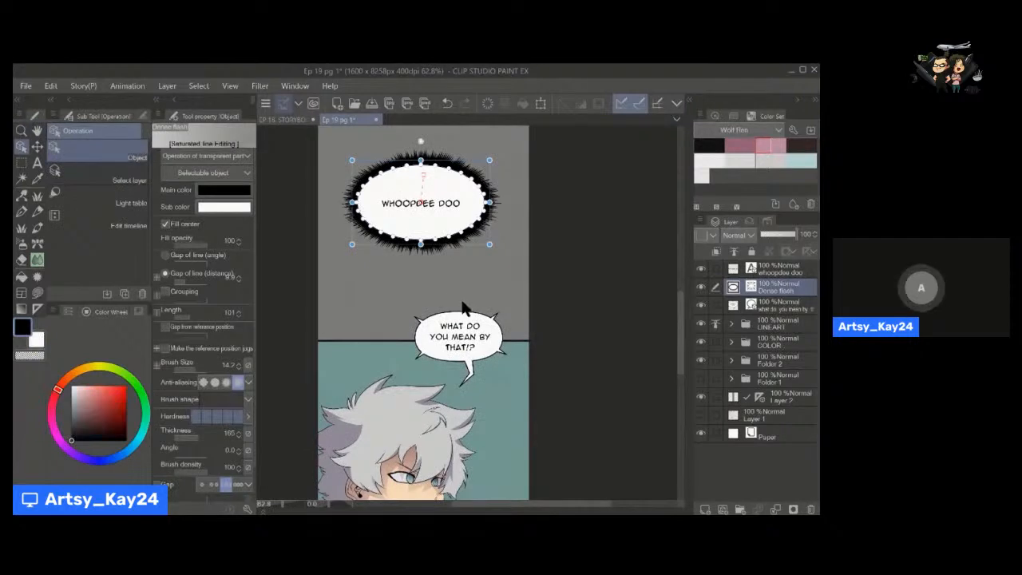
key("space")
mouse_move(412, 285)
left_mouse_down()
mouse_move(424, 312)
mouse_move(434, 274)
mouse_move(426, 240)
left_mouse_up()
left_click_drag(434, 376, 438, 186)
key("alt+space")
left_click_drag(446, 318, 436, 324)
left_click_drag(440, 331, 440, 345)
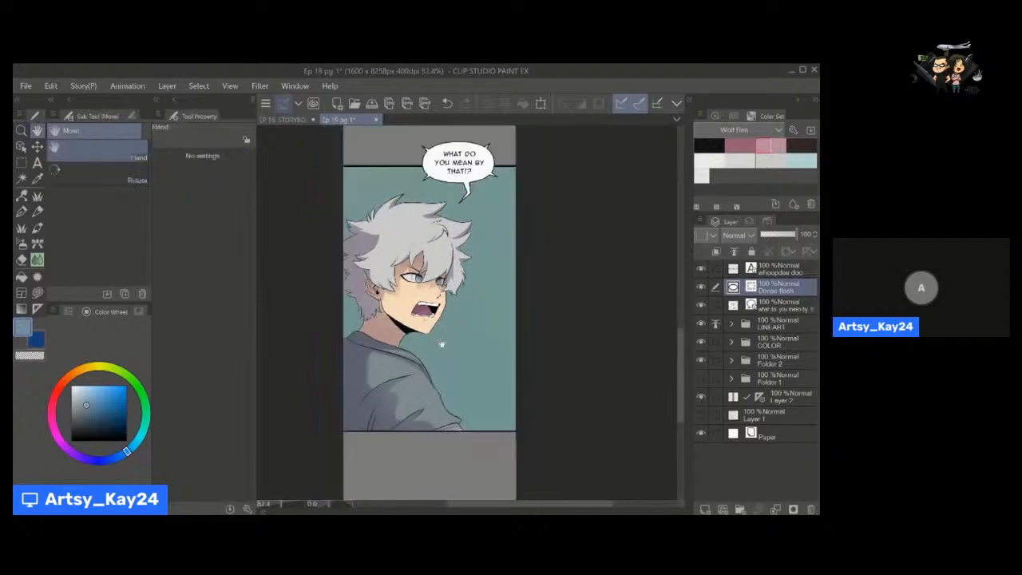
key("alt+space")
left_click_drag(424, 295, 437, 294)
key("space")
left_click_drag(467, 137, 448, 239)
key("ctrl")
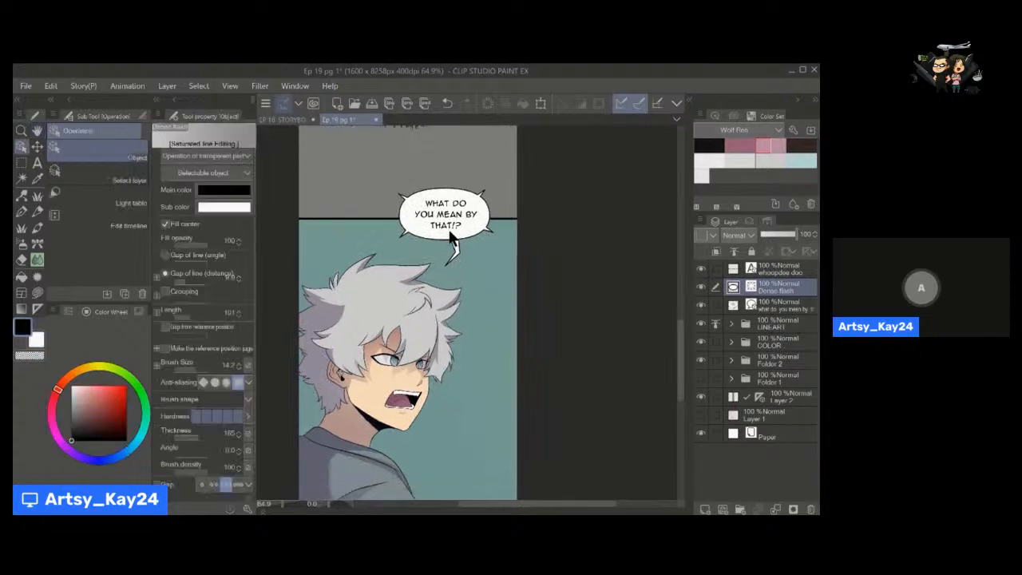
key("space")
left_click_drag(429, 332, 428, 264)
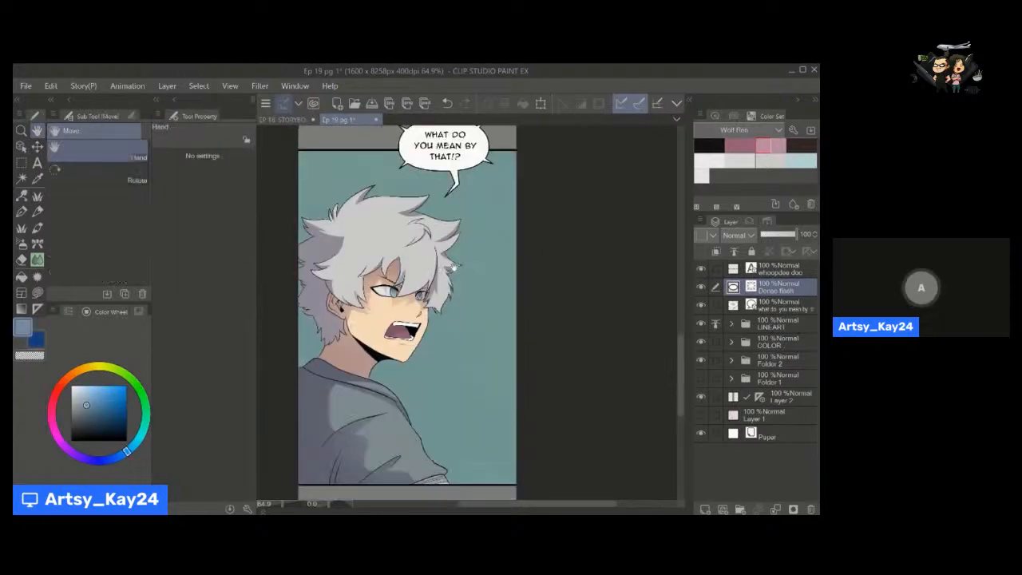
left_click_drag(454, 162, 451, 241)
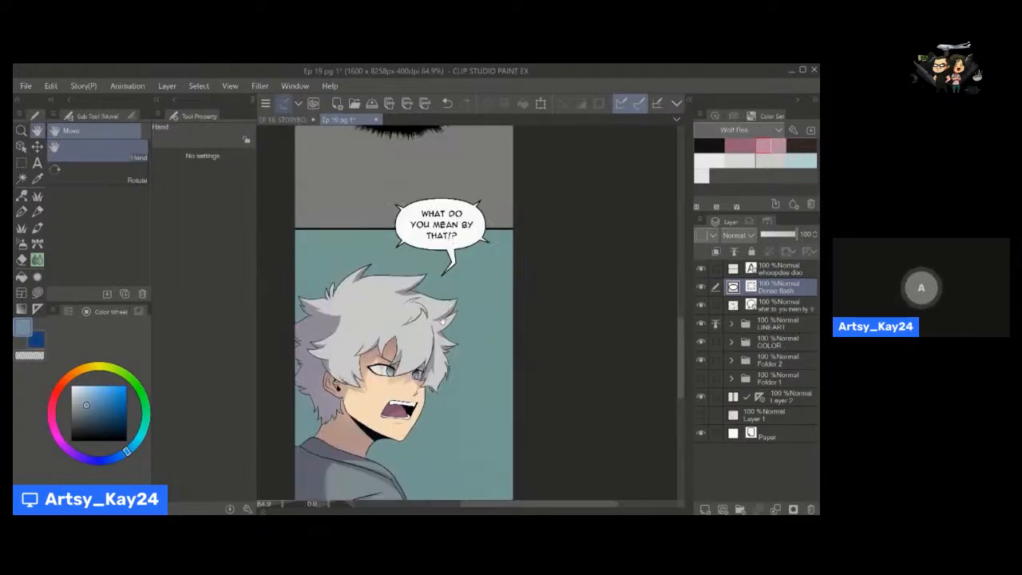
left_click_drag(443, 318, 460, 256)
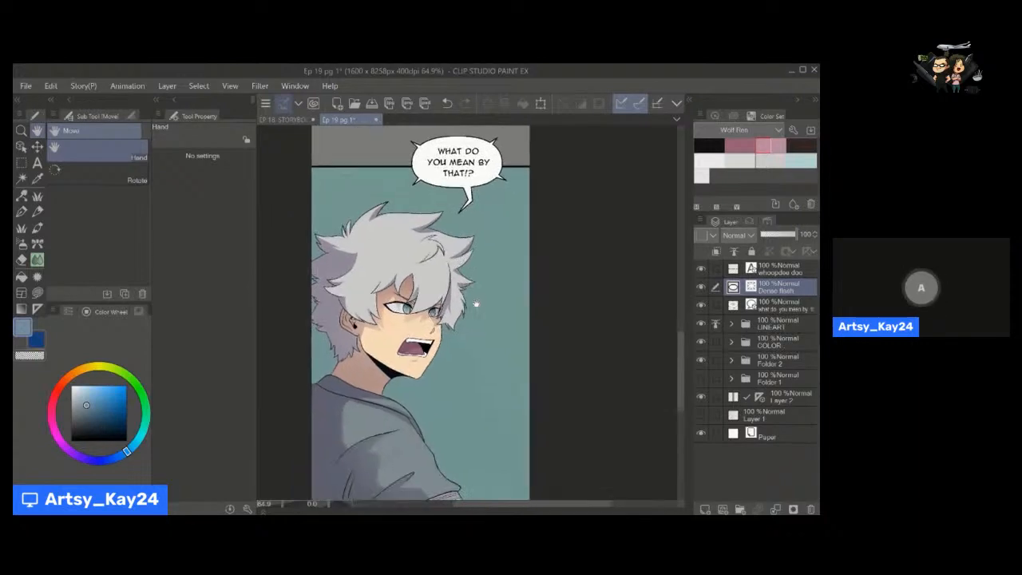
left_click_drag(474, 295, 462, 334)
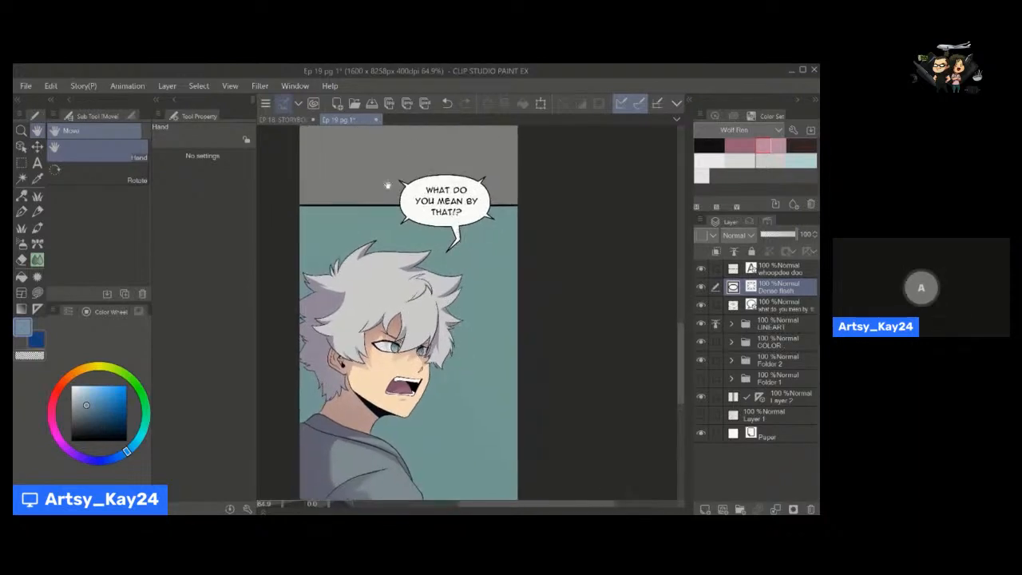
left_click_drag(483, 233, 464, 234)
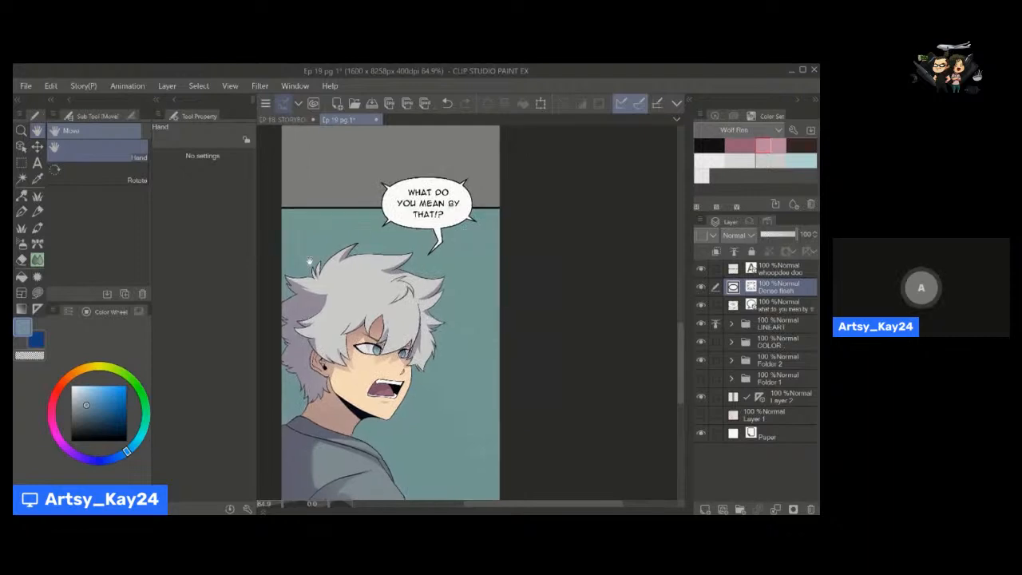
Draw a white ellipse balloon overlapping the spiked balloon and add a curved spline tail toward the character's hair.
left_click(37, 277)
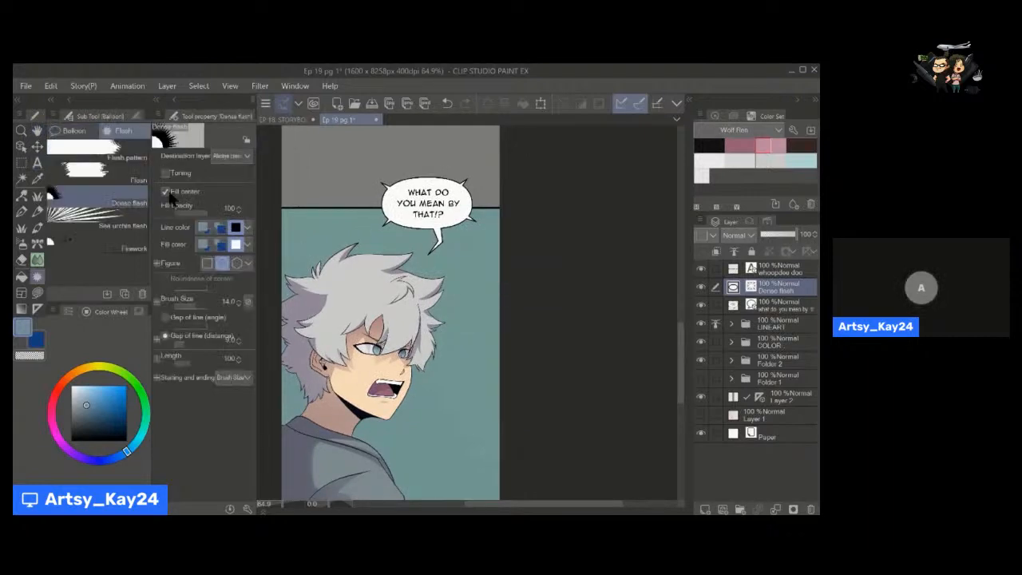
left_click(74, 130)
left_click(118, 200)
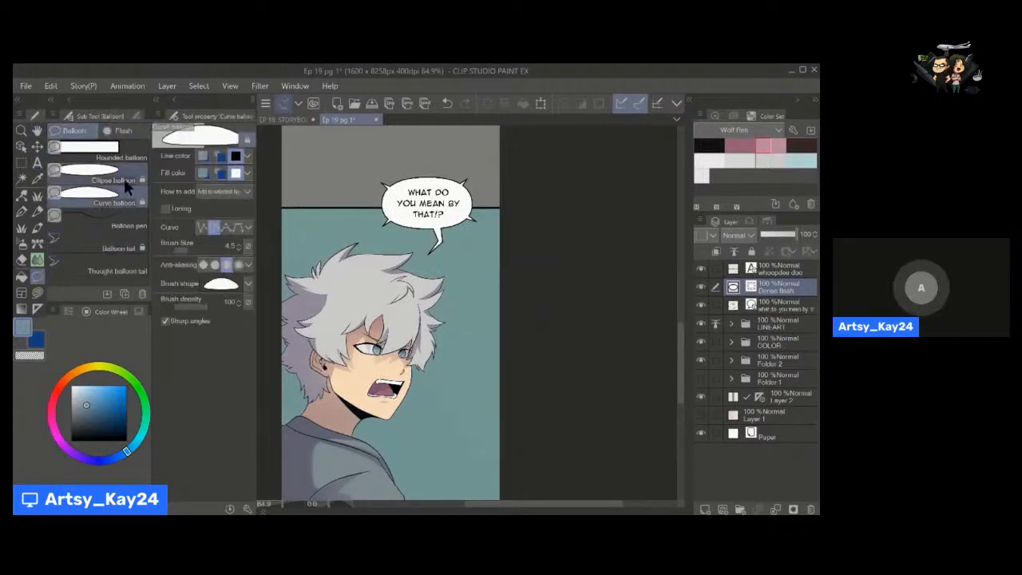
left_click(120, 179)
left_click_drag(320, 154, 411, 221)
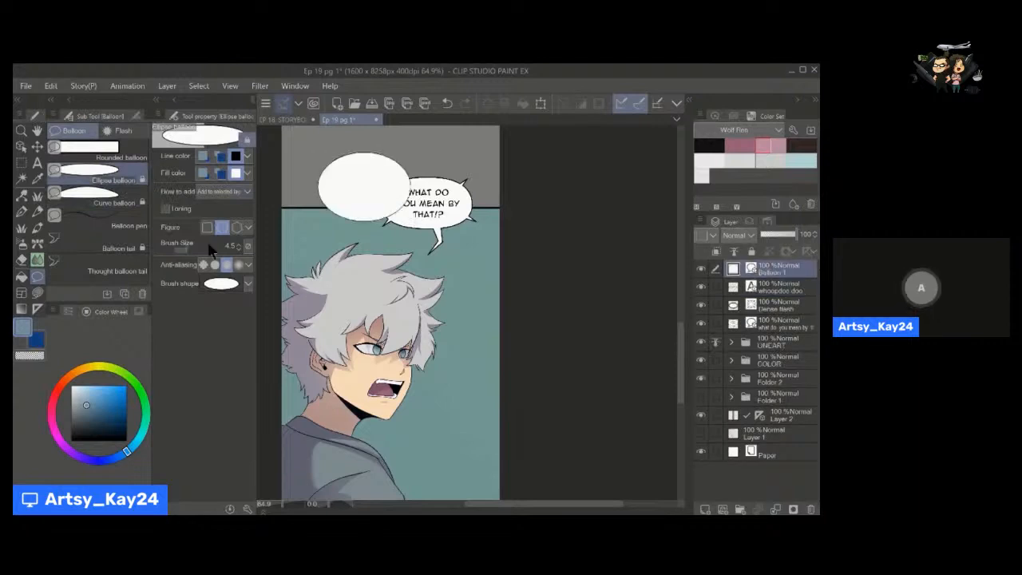
left_click(118, 247)
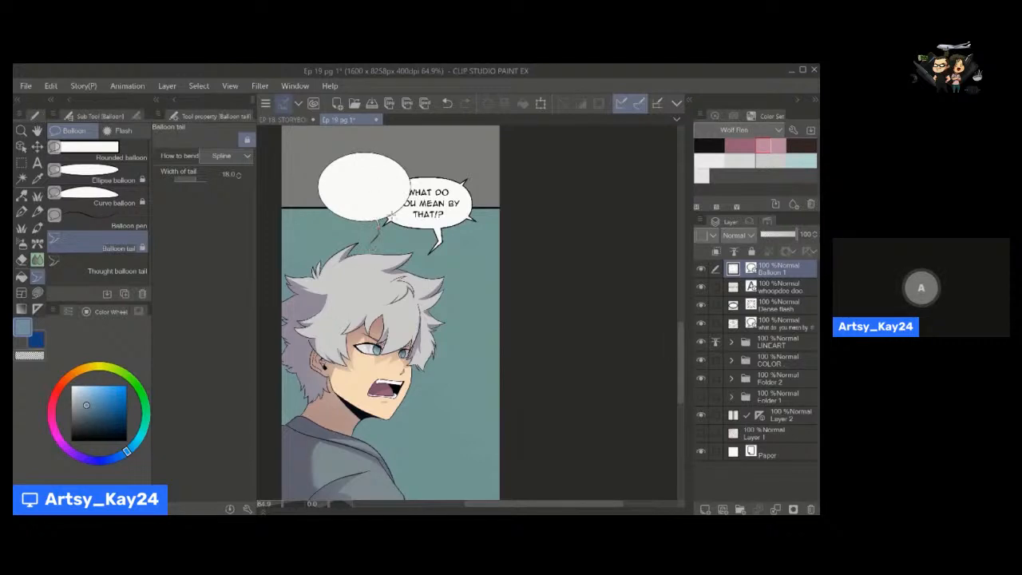
Delete the trial ellipse balloon together with its tail, and select the spiked "WHAT DO YOU MEAN BY THAT!?" balloon.
key("o")
left_click(382, 193)
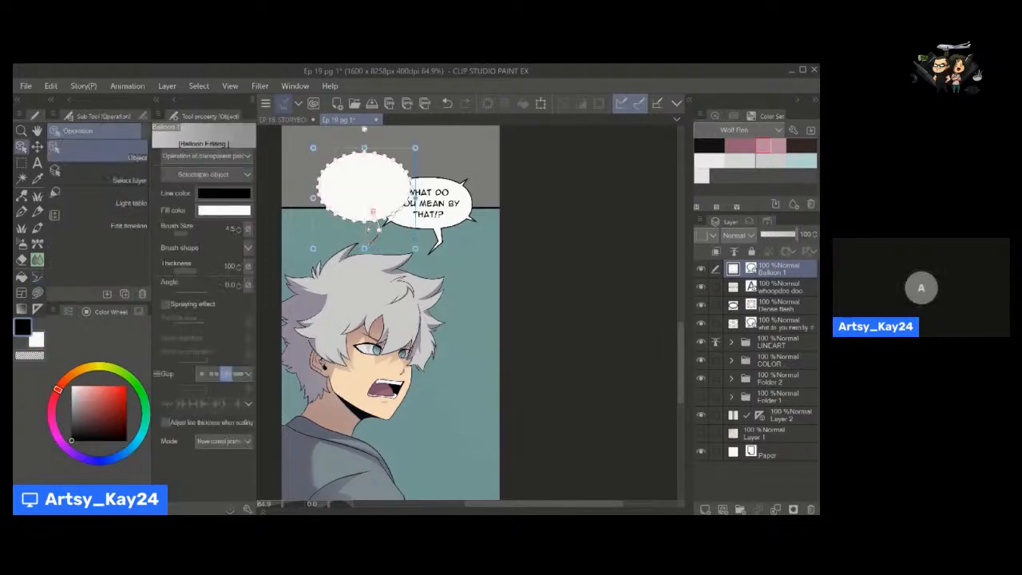
key("Delete")
left_click(360, 244)
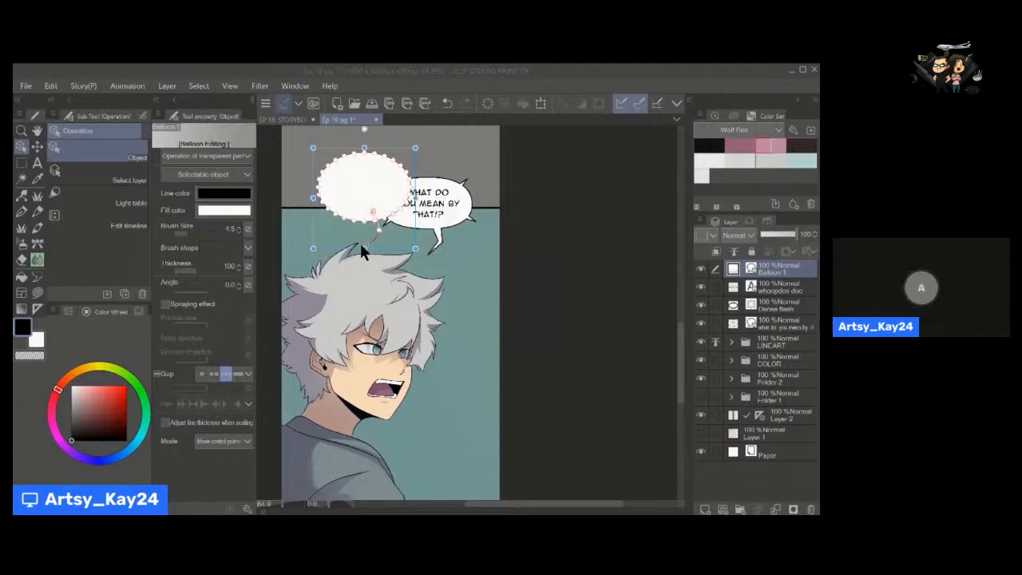
left_click(450, 227)
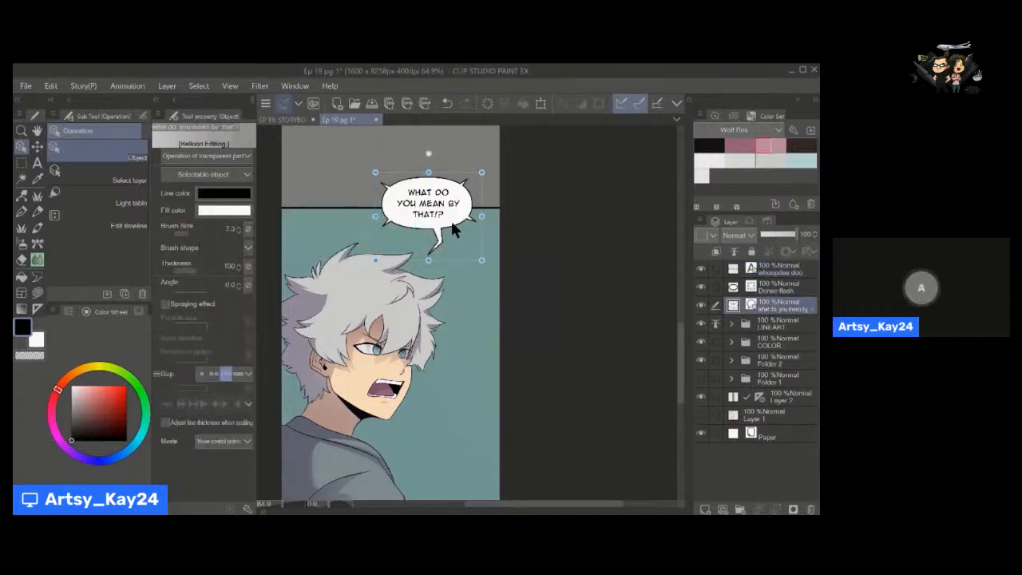
Move the spiked "WHAT DO YOU MEAN BY THAT!?" balloon down over the lower border of the character panel.
left_click_drag(484, 199, 486, 395)
left_click_drag(680, 328, 680, 359)
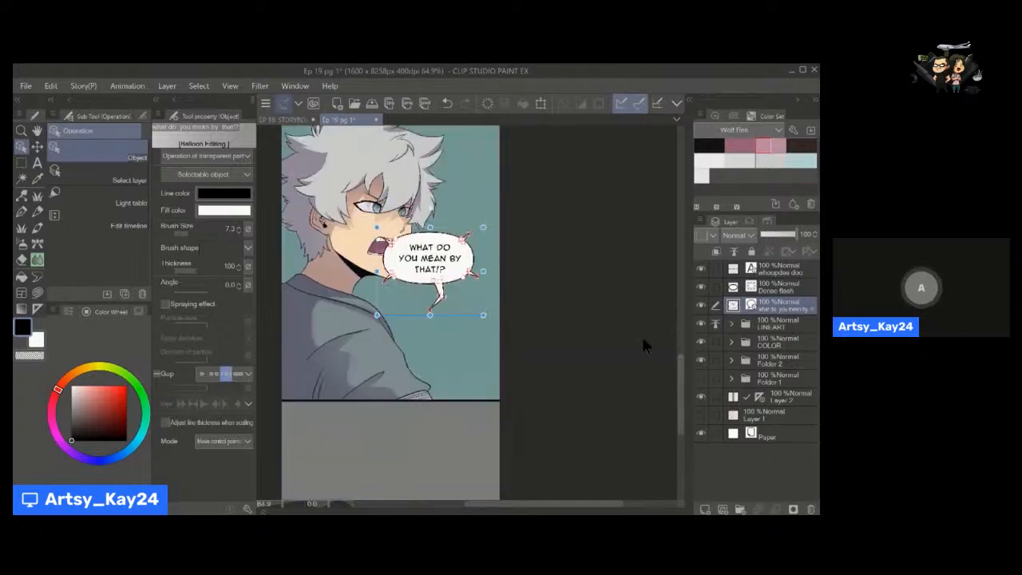
left_click_drag(485, 294, 481, 423)
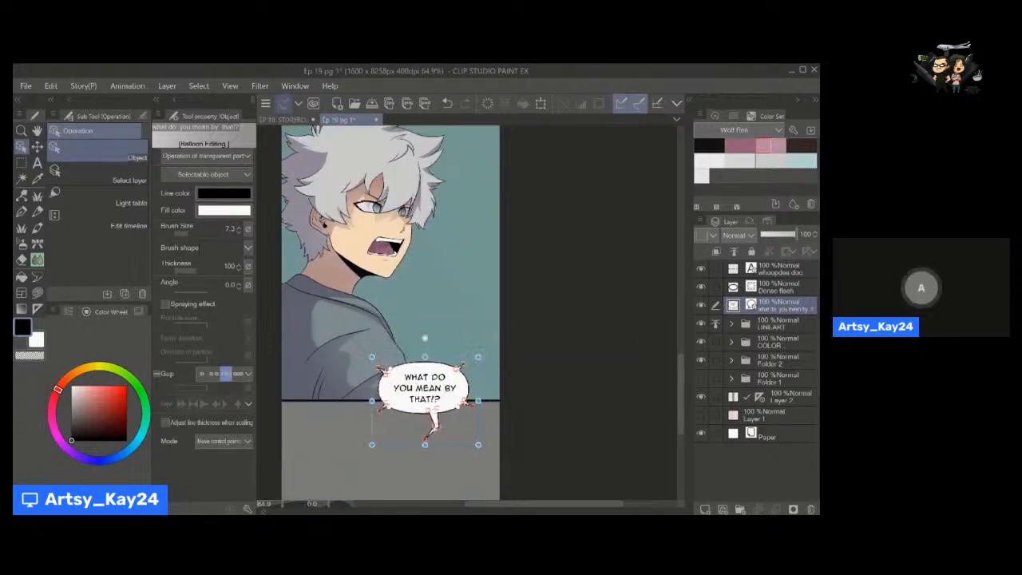
Swing the spiked balloon's tail upward toward the character's mouth and nudge the balloon along the lower panel border.
left_click(434, 437)
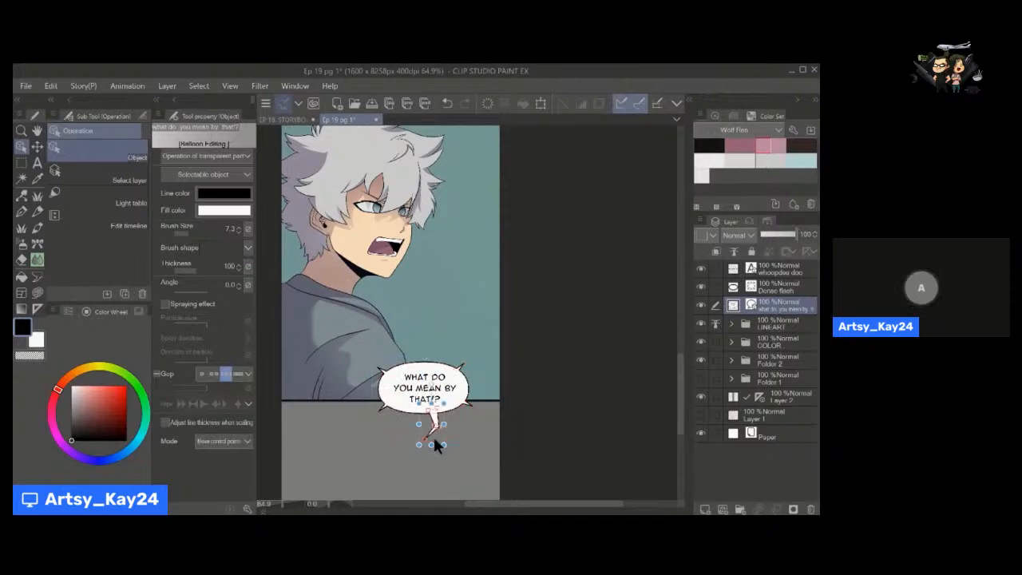
left_click_drag(423, 445, 425, 317)
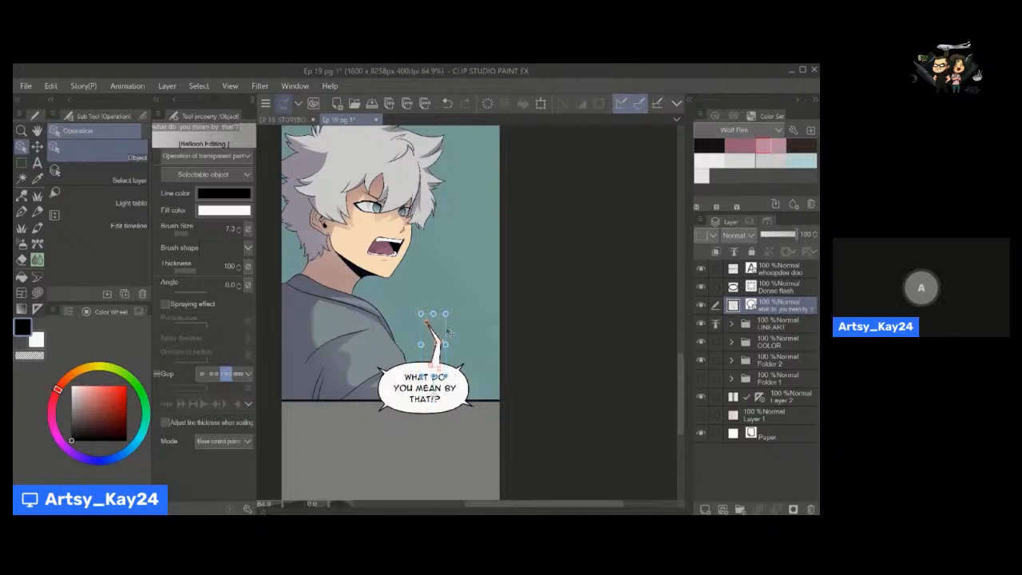
left_click_drag(451, 317, 449, 385)
left_click(497, 349, "alt")
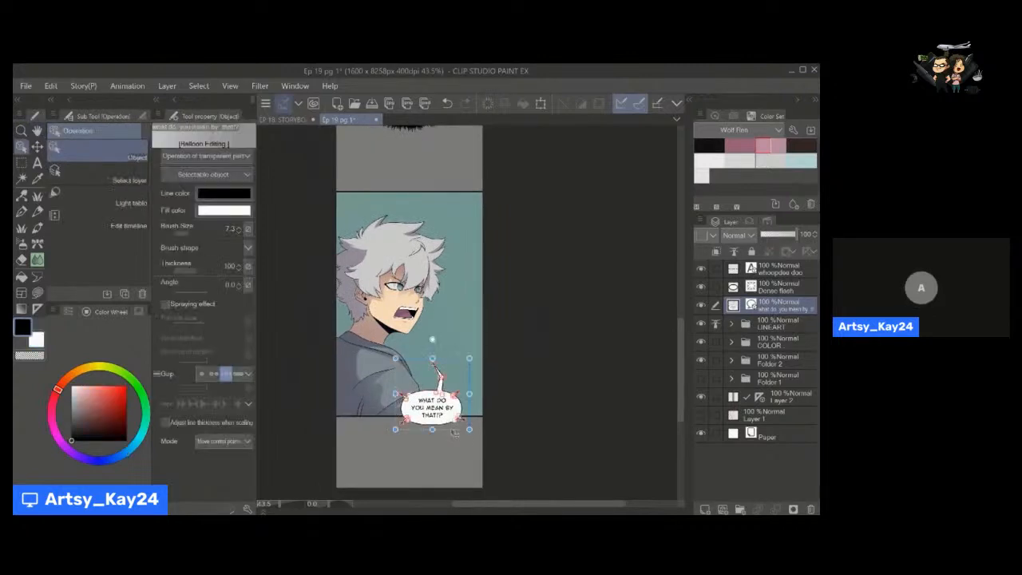
left_click_drag(453, 433, 460, 440)
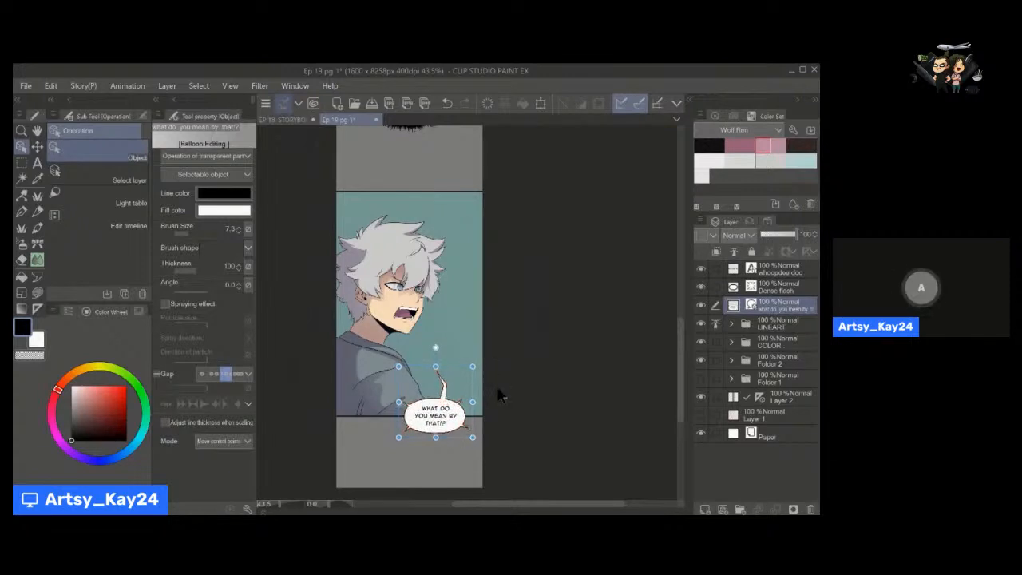
Show the balloon sub tools and choose Balloon tail with its spline bending settings.
key("space")
mouse_move(466, 312)
left_mouse_down()
mouse_move(478, 303)
mouse_move(446, 302)
left_mouse_up()
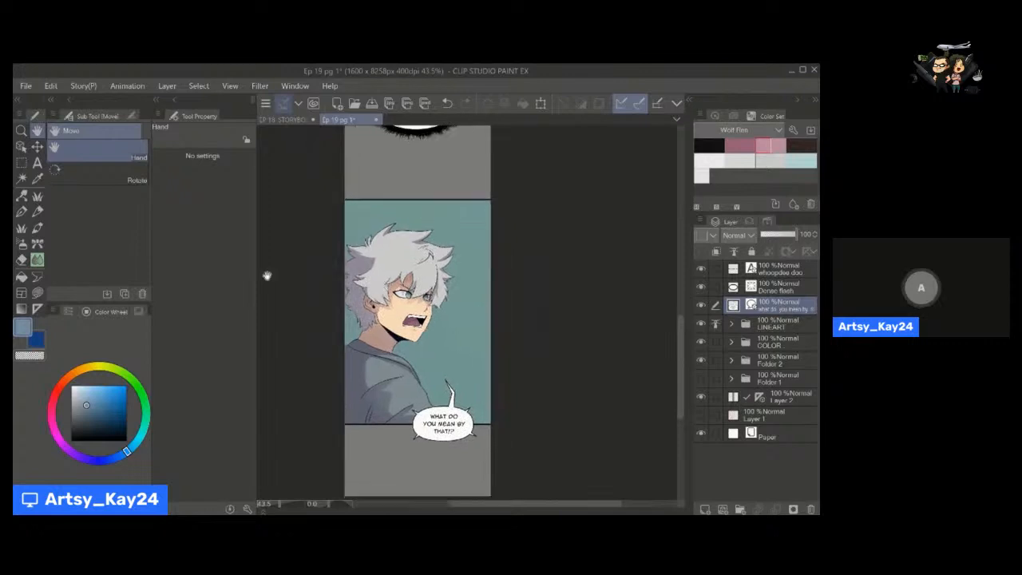
left_click(37, 293)
left_click(37, 275)
left_click(88, 250)
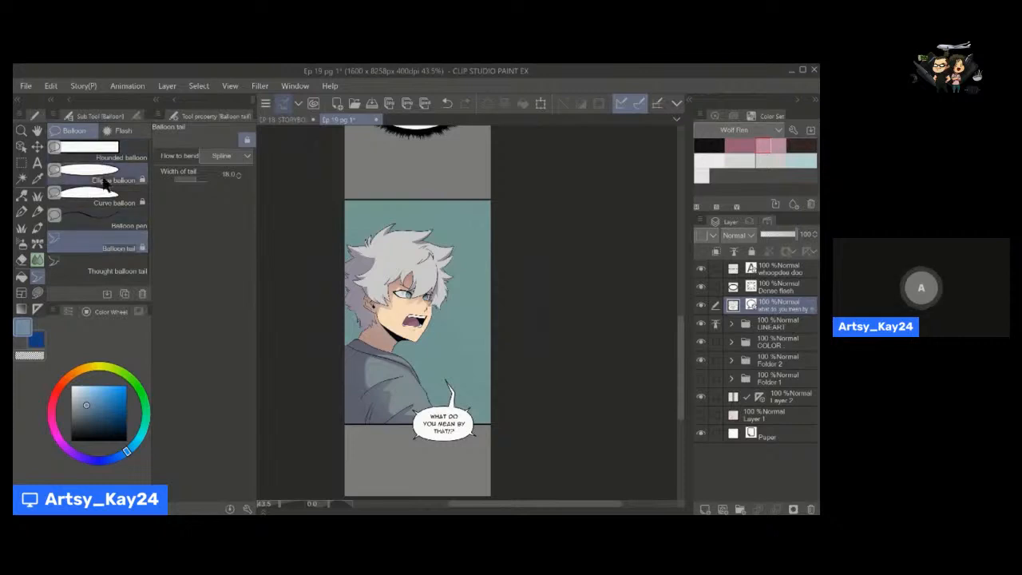
Examine how the low-placed spiked balloon and its upward tail read against the character panel.
key("space")
left_click_drag(466, 382, 506, 371)
key("alt+space")
key("space")
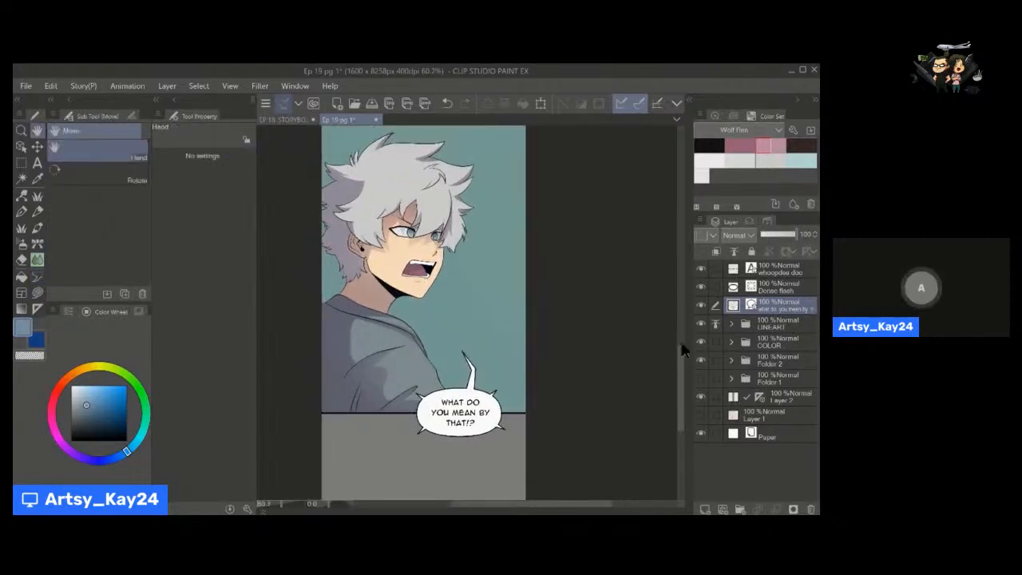
mouse_move(681, 342)
left_mouse_down()
mouse_move(680, 333)
mouse_move(680, 345)
left_mouse_up()
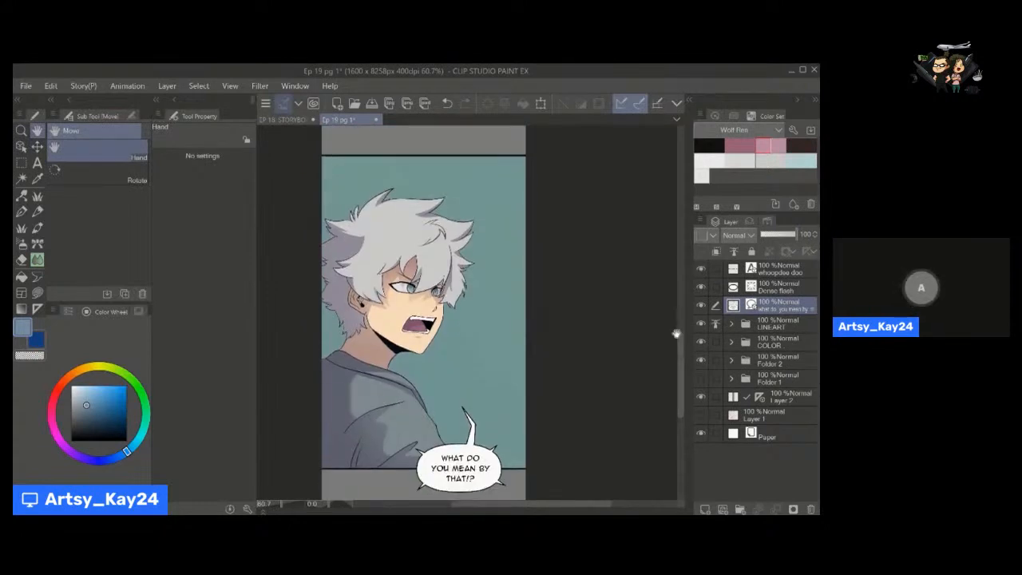
left_click_drag(680, 342, 680, 344)
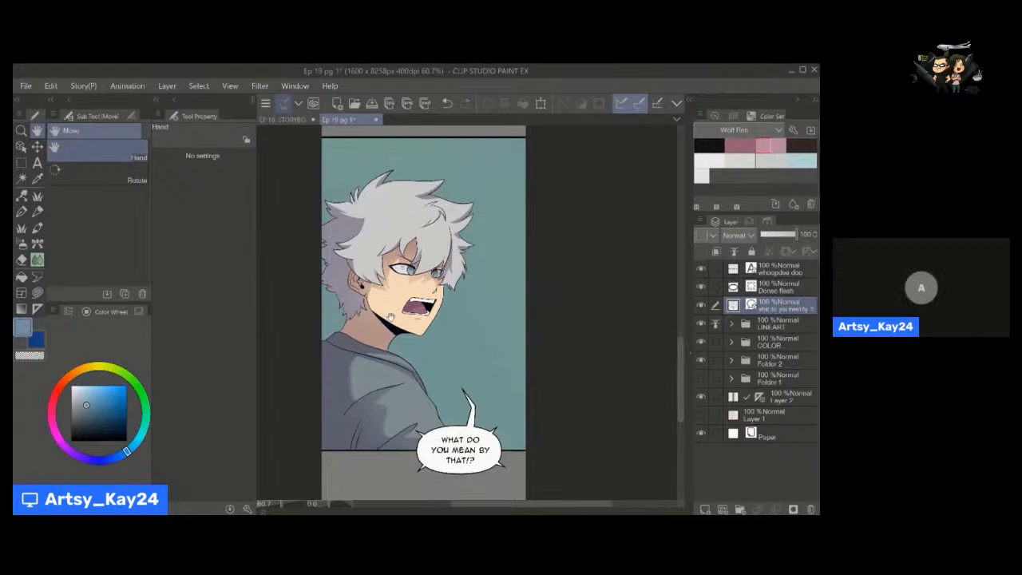
left_click_drag(445, 334, 472, 338)
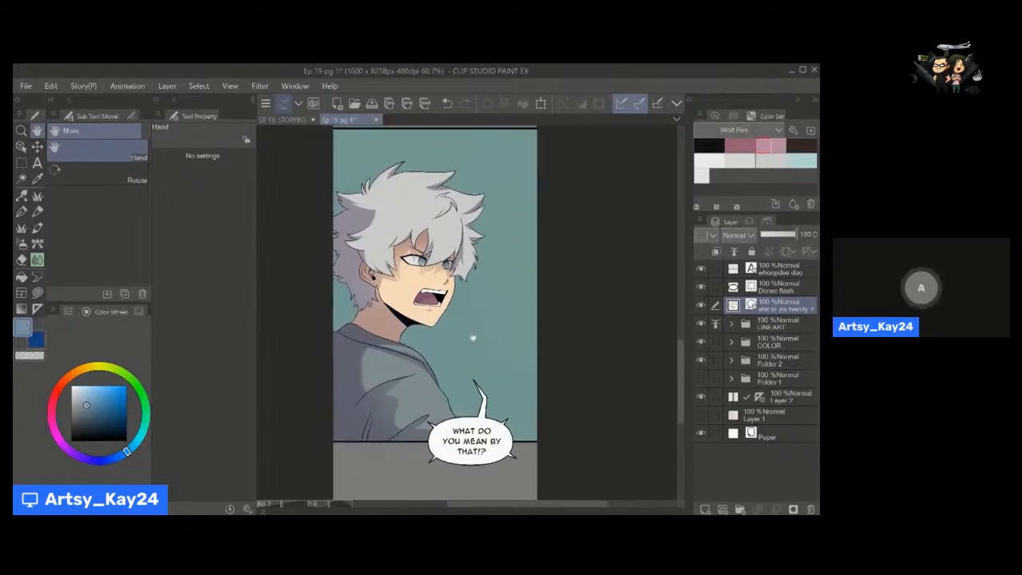
left_click_drag(462, 373, 450, 345)
left_click_drag(442, 300, 444, 332)
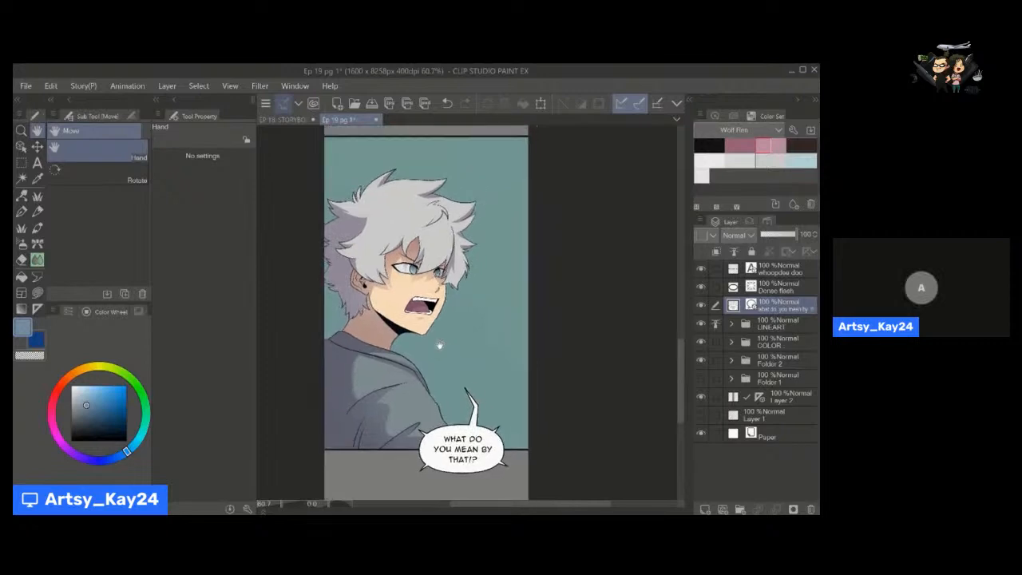
Move the spiked balloon back up so it overlaps the upper border of the character panel.
key("o")
left_click(467, 397)
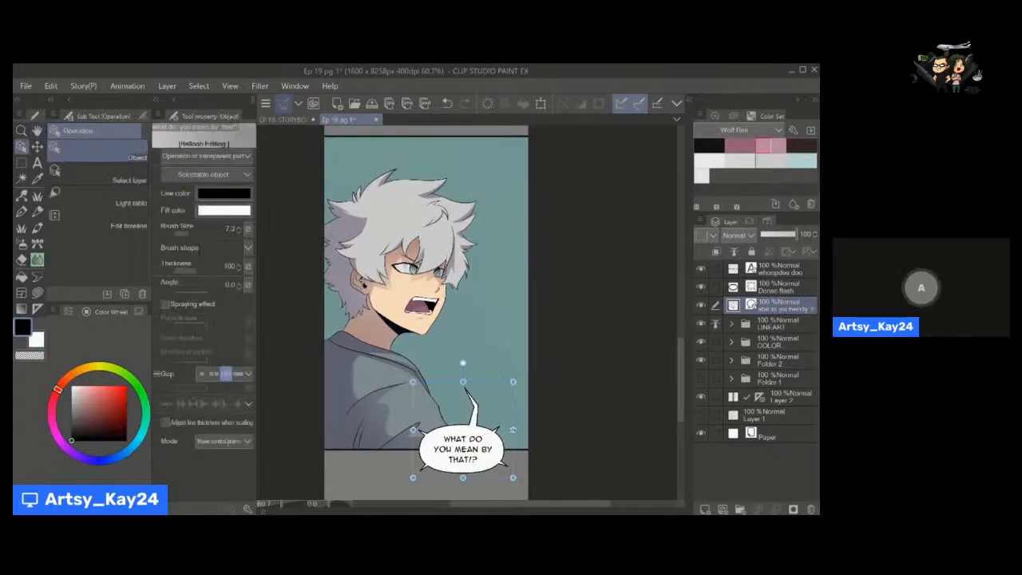
left_click_drag(514, 453, 508, 195)
left_click_drag(680, 391, 681, 358)
left_click_drag(509, 350, 508, 293)
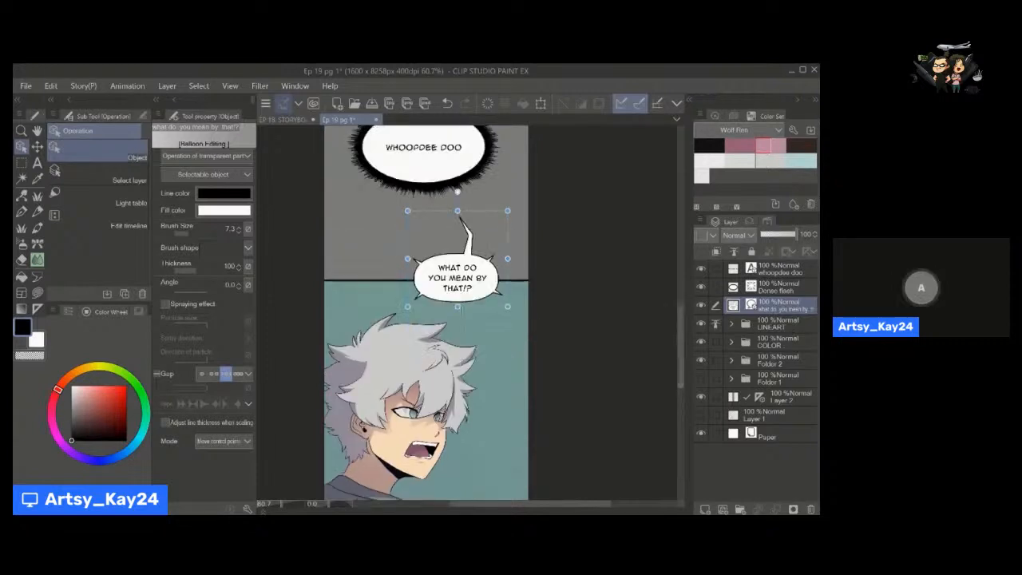
Bend the spiked balloon's tail back down toward the character's hair and adjust the balloon's placement on the upper panel border.
left_click(470, 241)
left_click_drag(465, 211, 474, 294)
left_click_drag(490, 363, 488, 292)
left_click(506, 317, "alt")
mouse_move(487, 328)
left_mouse_down()
mouse_move(475, 336)
mouse_move(504, 324)
mouse_move(486, 320)
left_mouse_up()
left_click_drag(483, 298, 459, 353)
left_click_drag(459, 352, 454, 354)
mouse_move(455, 354)
left_mouse_down()
mouse_move(442, 325)
mouse_move(450, 322)
mouse_move(444, 338)
left_mouse_up()
scroll(445, 338, "up", 1)
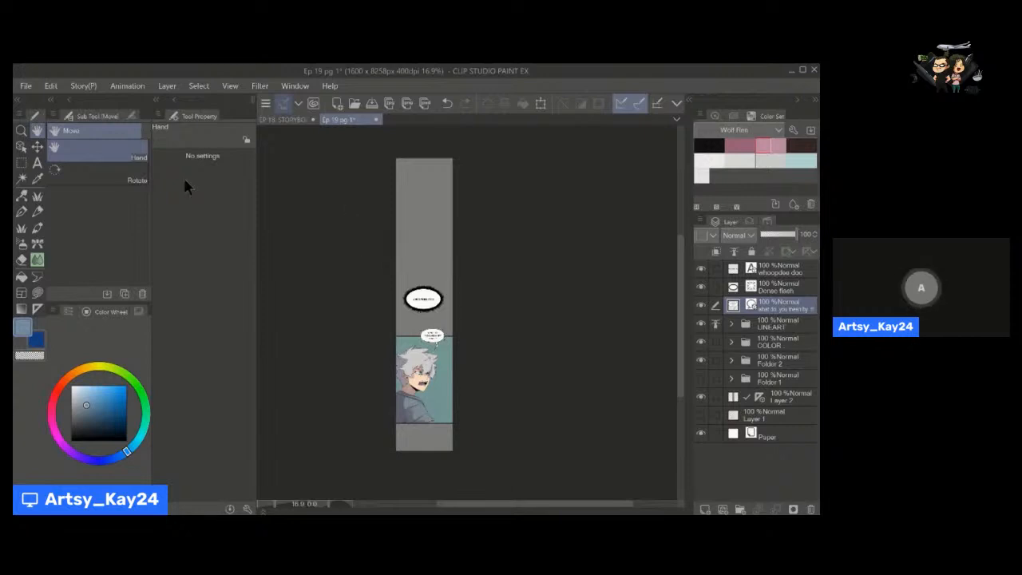
Examine the file format, output size and vertical division options for exporting a webtoon, and close them without exporting.
left_click(28, 86)
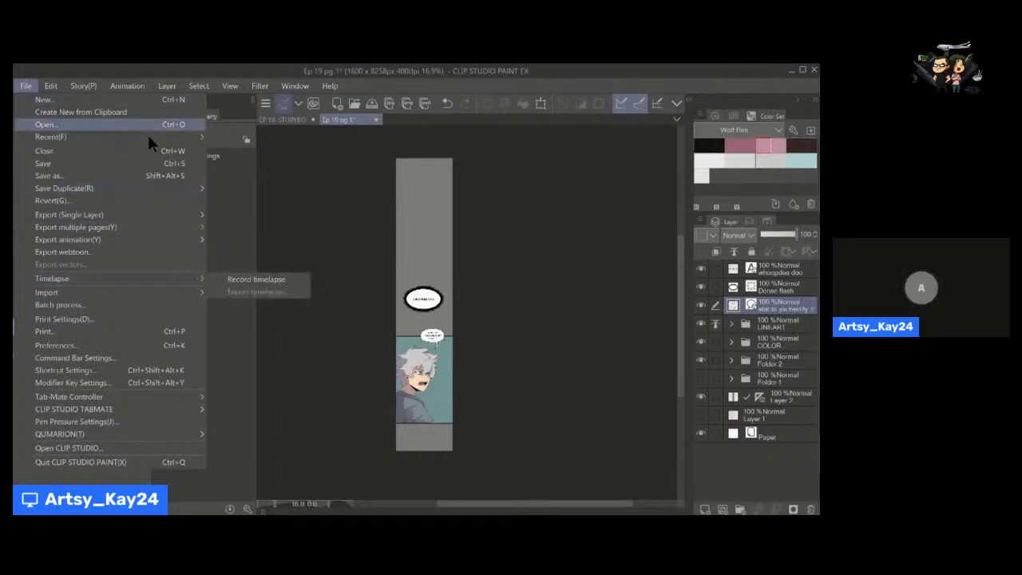
left_click(112, 254)
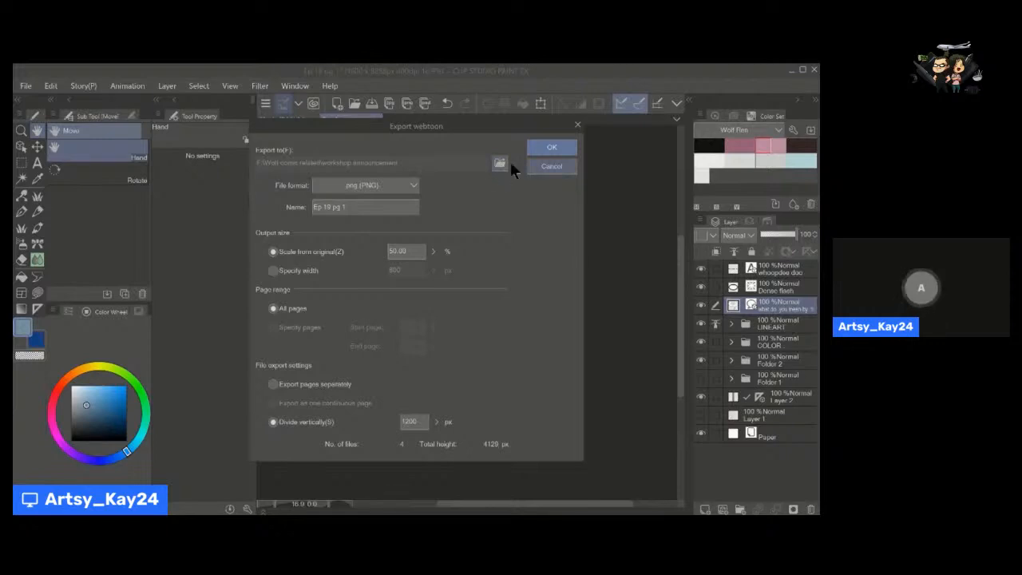
left_click(548, 167)
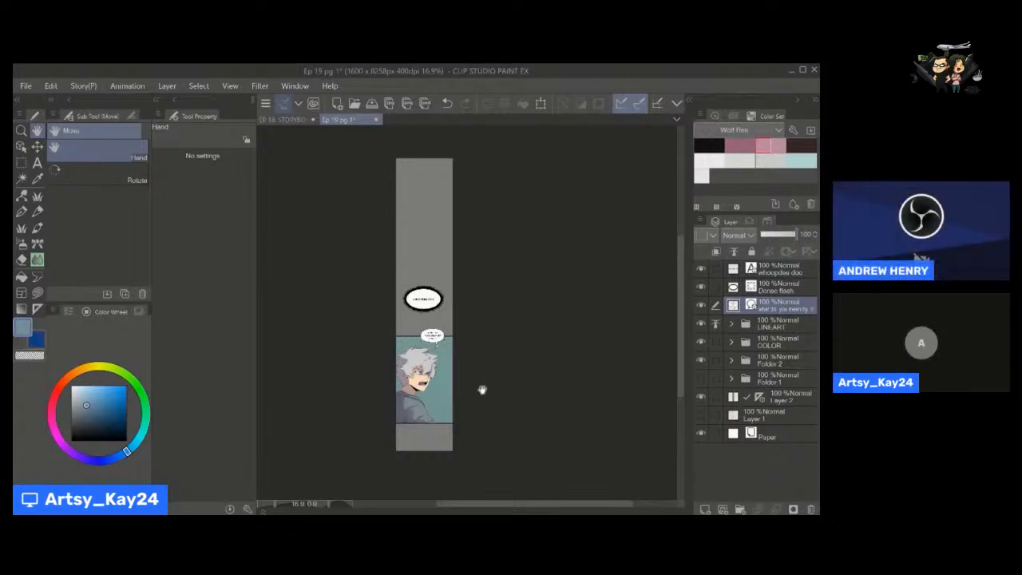
Expand the COLOR folder and select the clipped Multiply shading layer above HAIR.
scroll(471, 384, "up", 3)
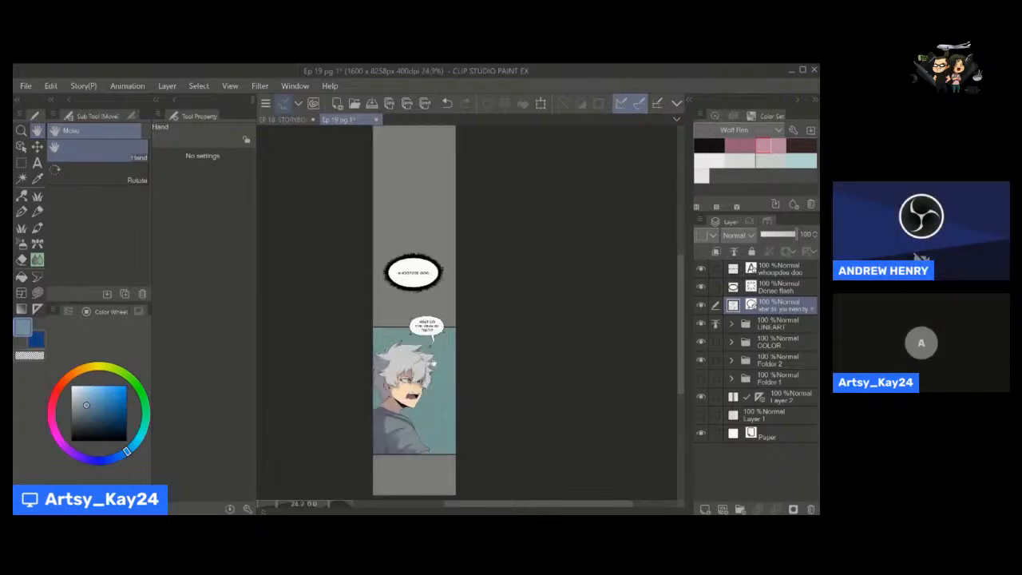
left_click_drag(476, 429, 492, 389)
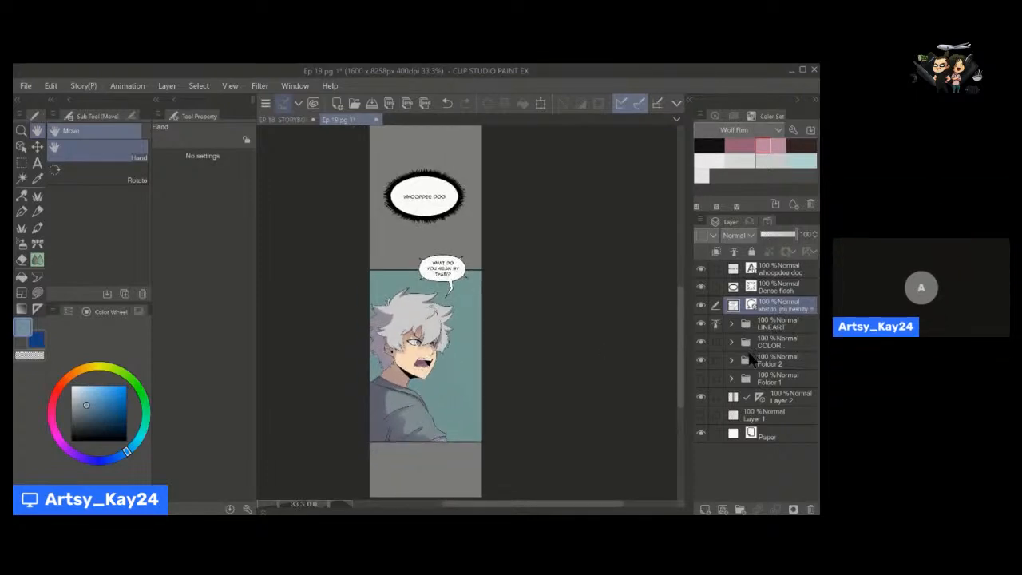
scroll(442, 350, "down", 1)
scroll(477, 364, "up", 3)
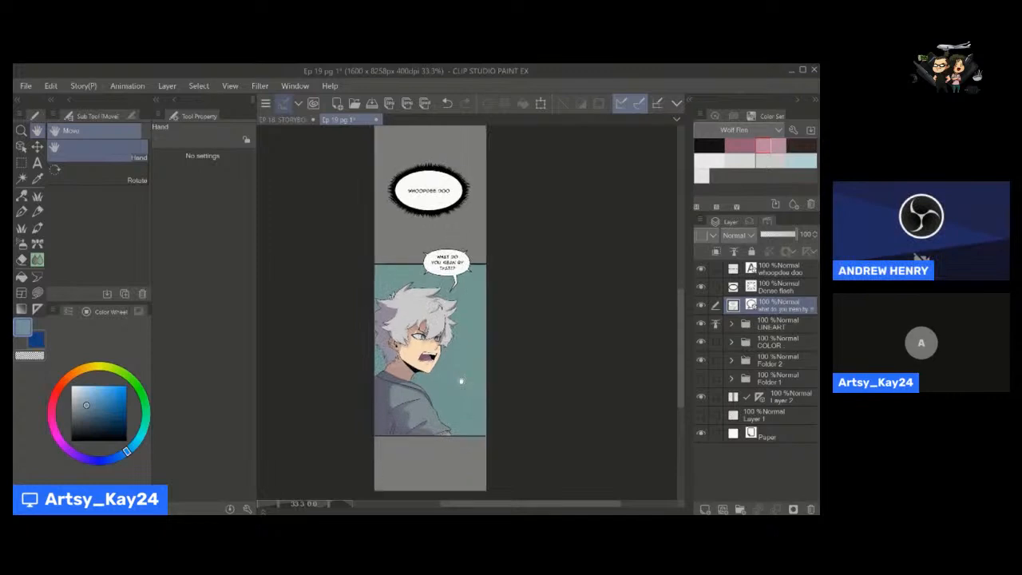
left_click(731, 342)
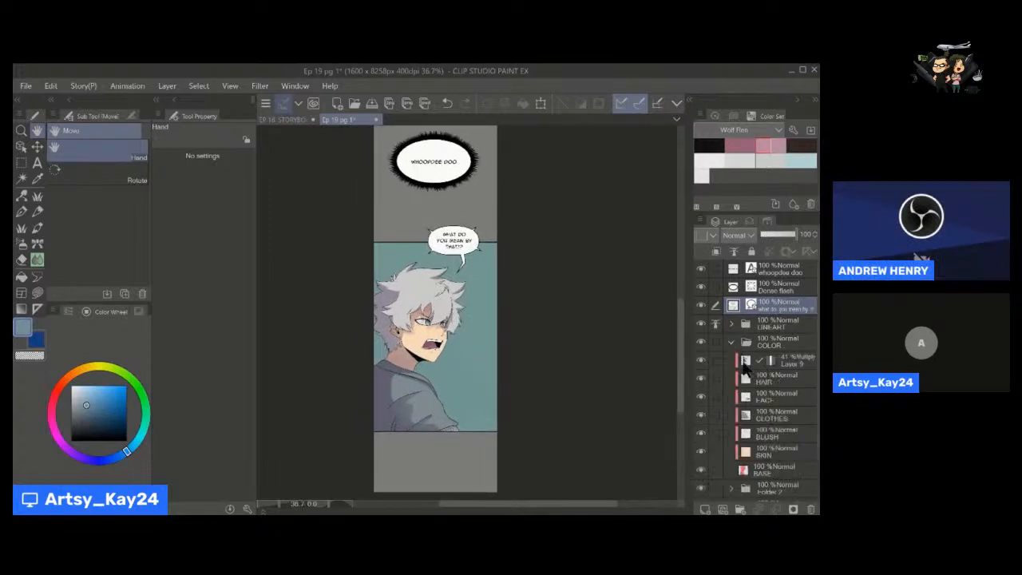
left_click(752, 366)
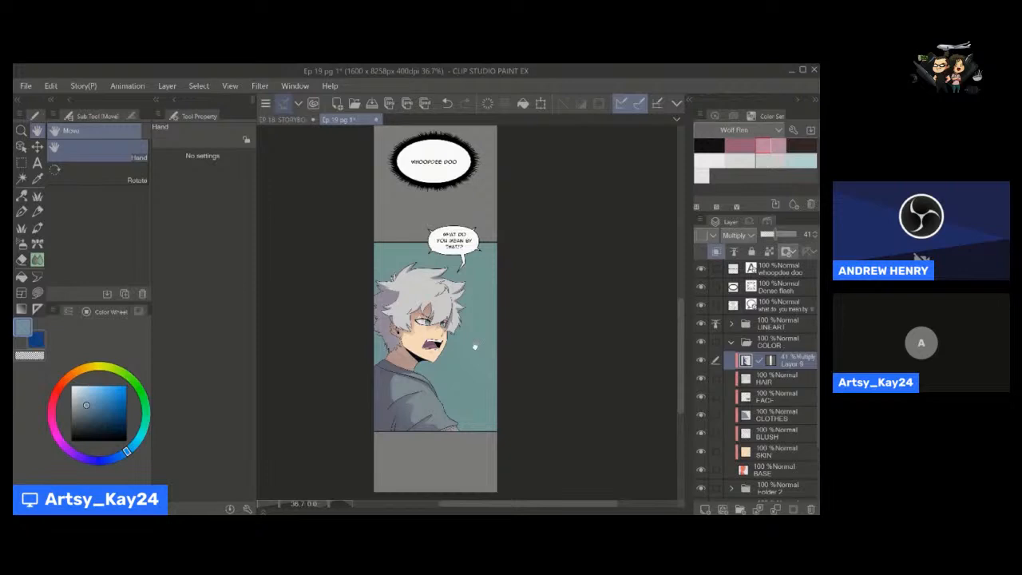
scroll(474, 344, "up", 4)
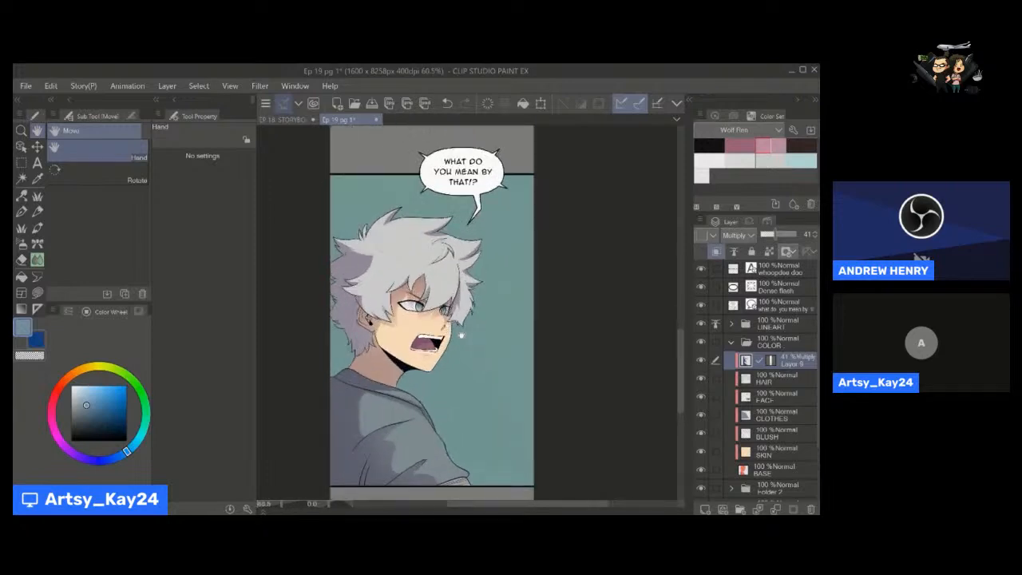
left_click_drag(460, 336, 468, 330)
scroll(493, 308, "down", 3)
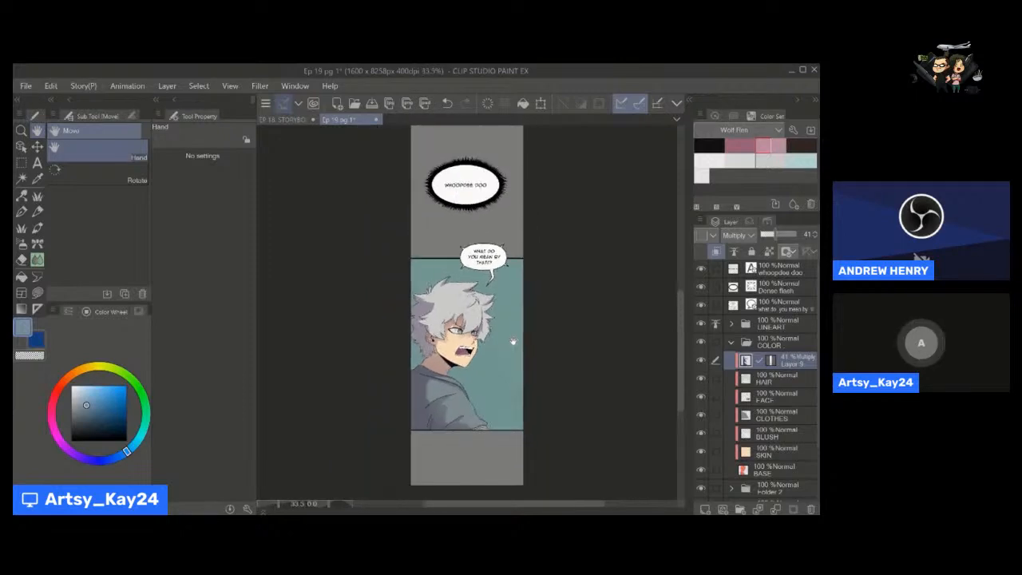
Switch to the EP 18 STORYBOARD document, show the sketch layer just above Paper and hide the end ep 18 layer.
left_click(288, 120)
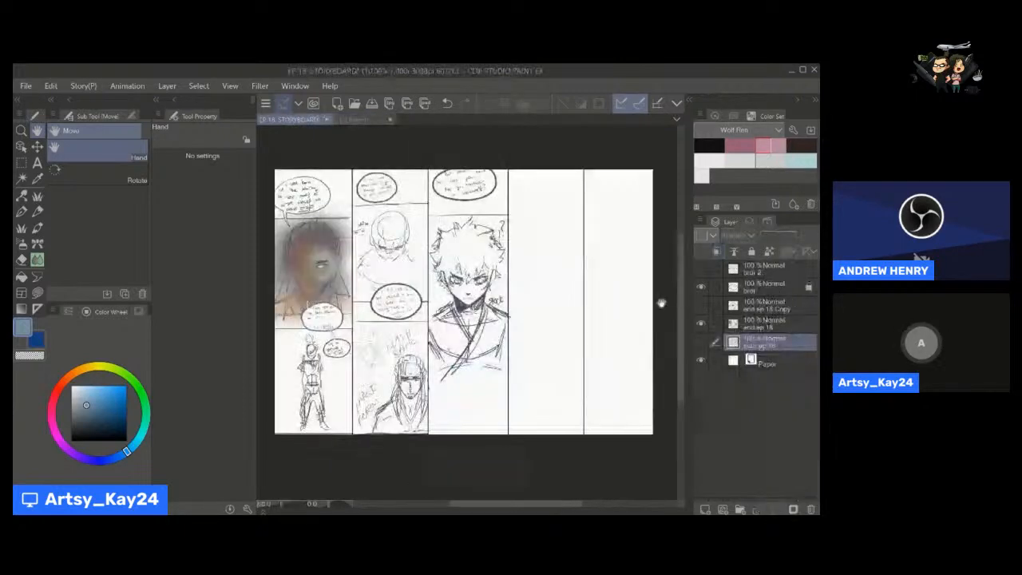
left_click(702, 341)
left_click(701, 322)
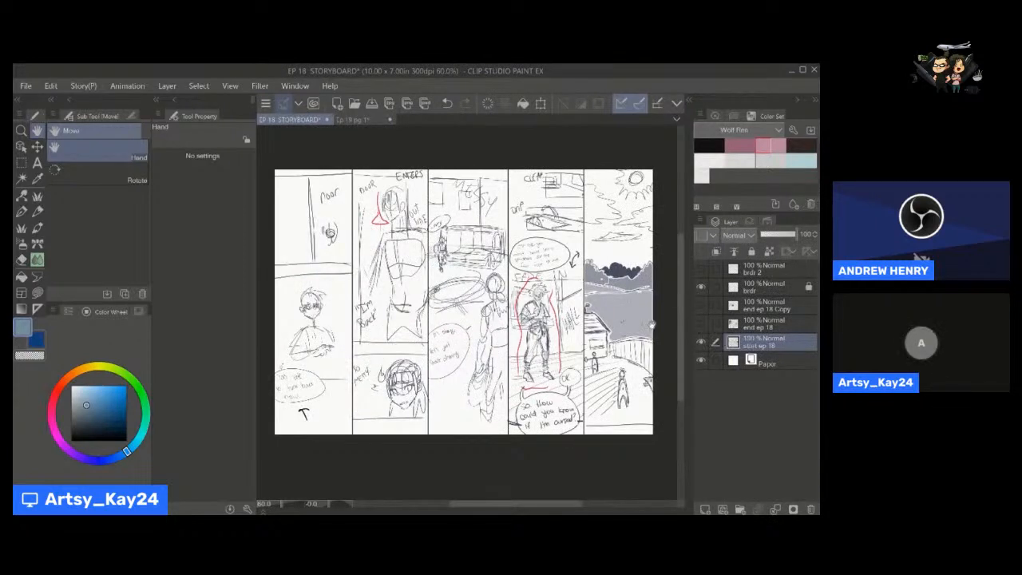
scroll(639, 311, "down", 2)
scroll(639, 311, "up", 2)
scroll(636, 306, "down", 1)
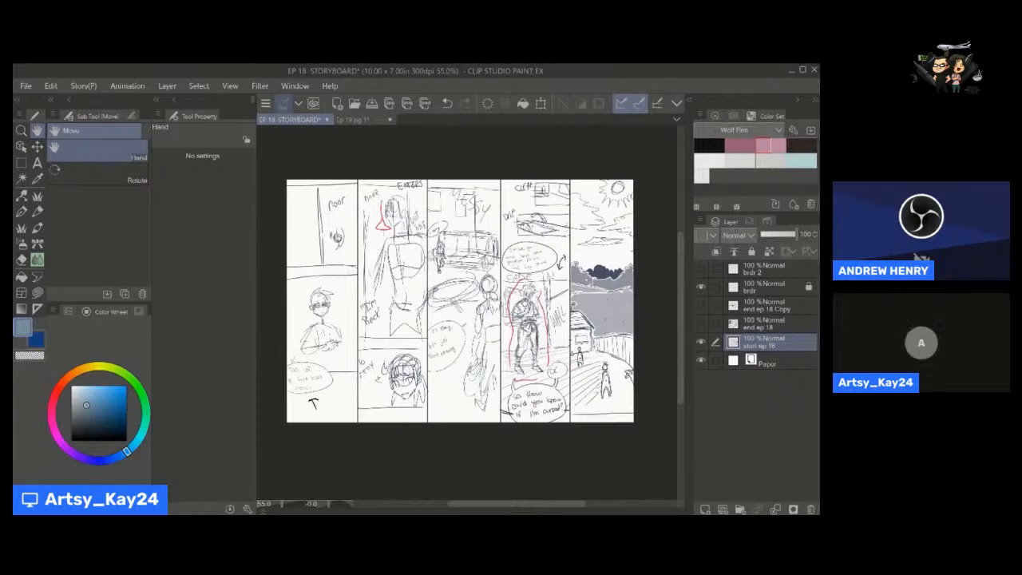
scroll(540, 303, "down", 1)
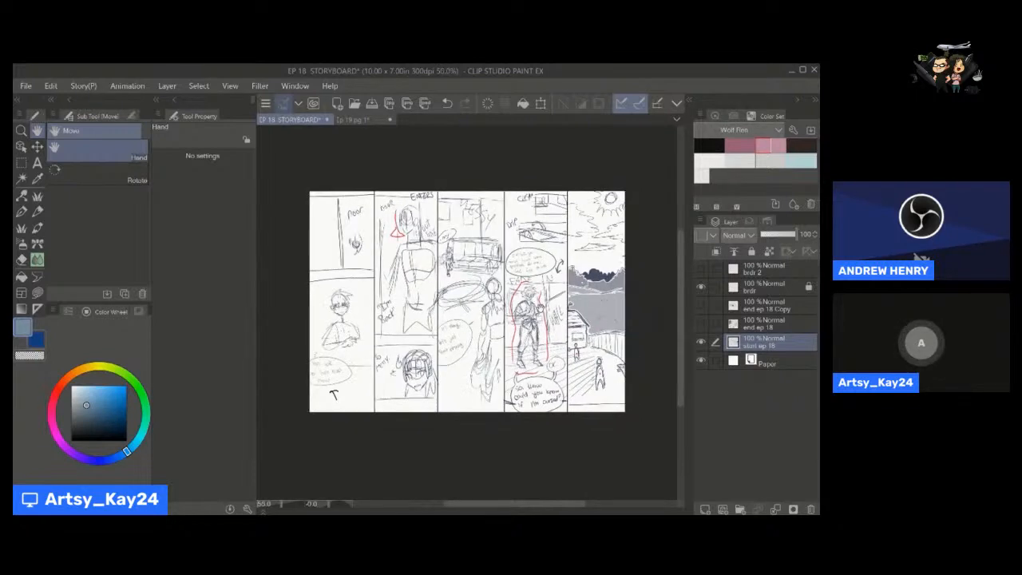
scroll(540, 303, "up", 2)
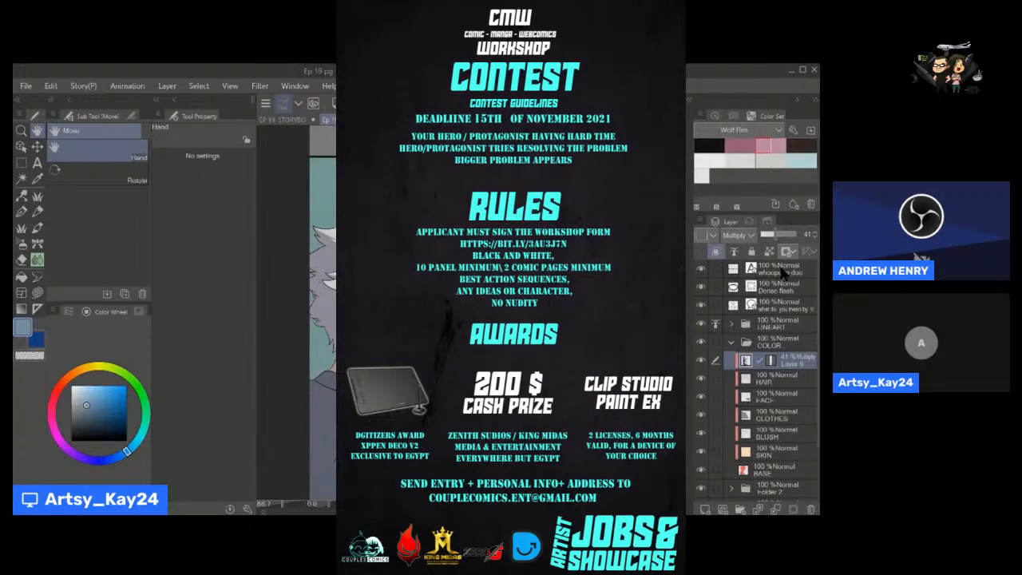
Create a layer folder directly above the LINEART folder and add an empty raster layer inside it.
left_click(779, 324)
left_click(738, 508)
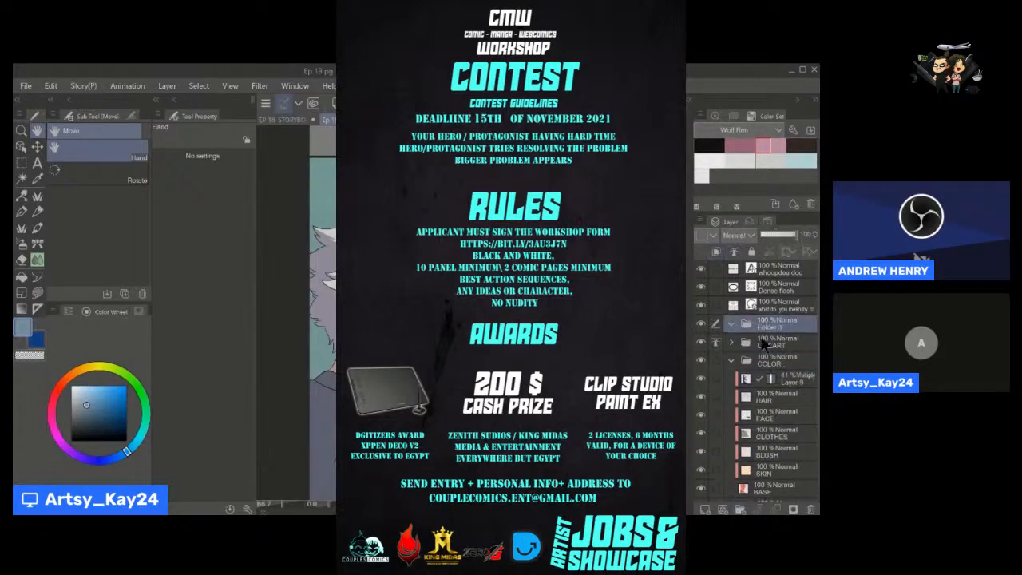
left_click(706, 508)
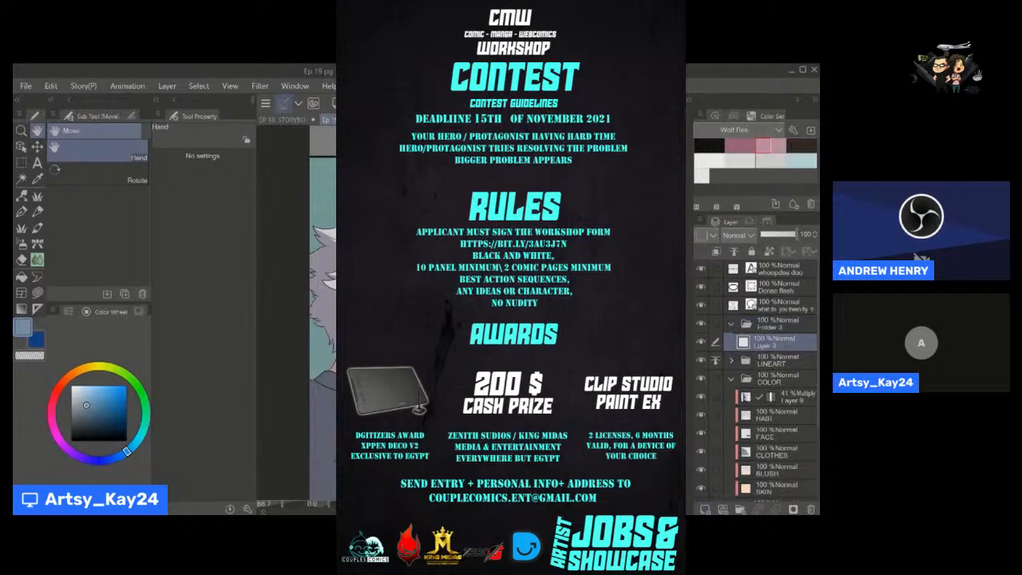
Select the character panel with a rectangle and fill it on the empty layer with a light blue Foreground to transparent gradient.
left_click_drag(479, 288, 500, 355)
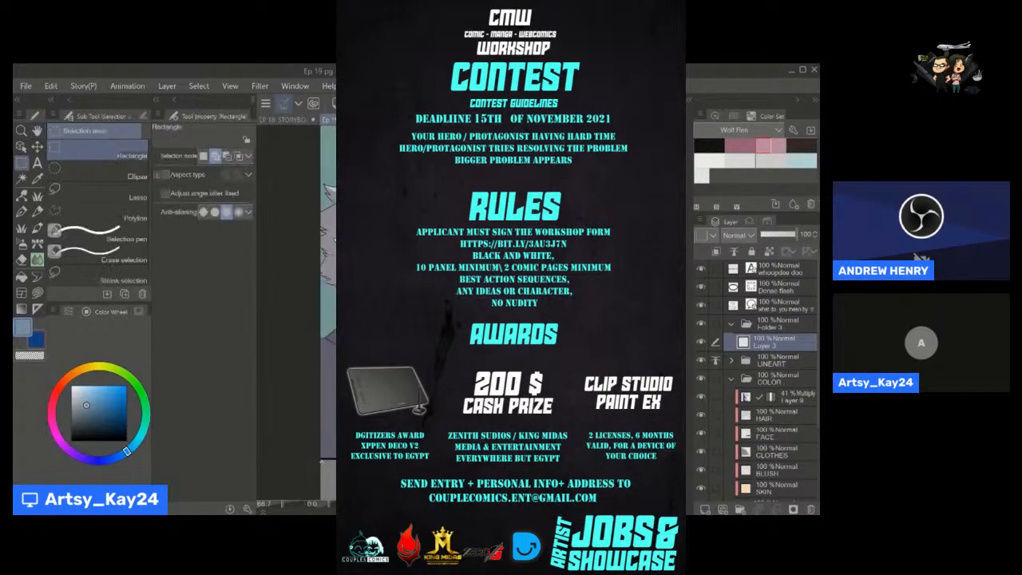
left_click_drag(321, 461, 489, 140)
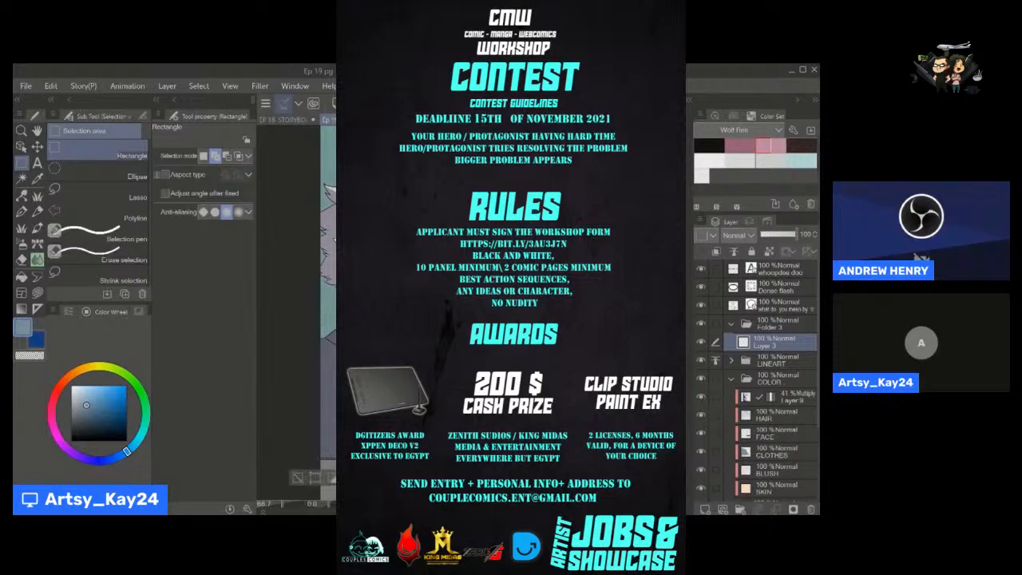
key("ctrl+space")
left_click(137, 443)
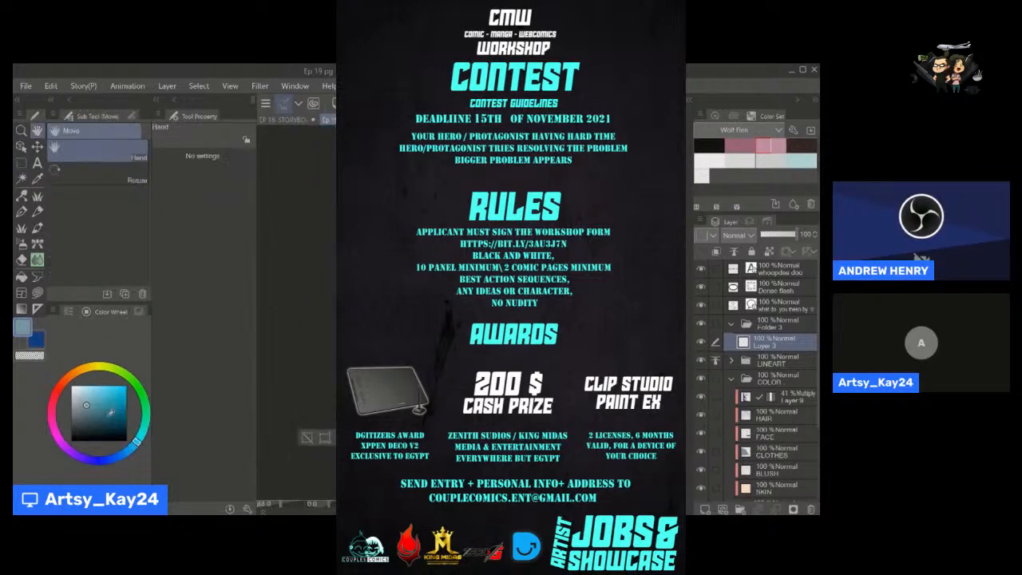
left_click(89, 386)
left_click(22, 309)
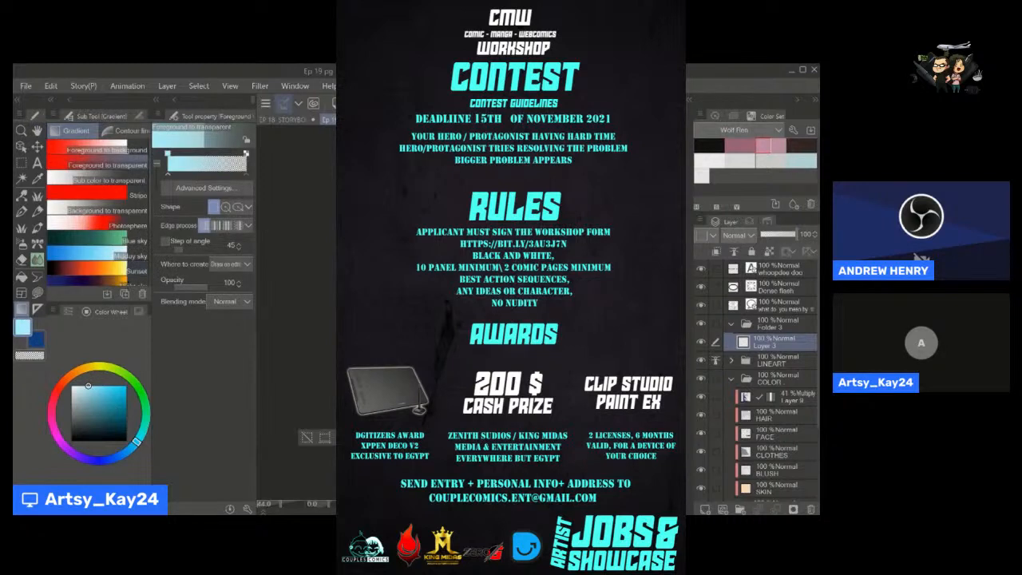
key("ctrl+s")
Set the light blue gradient layer to Screen blending and reduce its opacity to 20%.
left_click(736, 236)
left_click(734, 330)
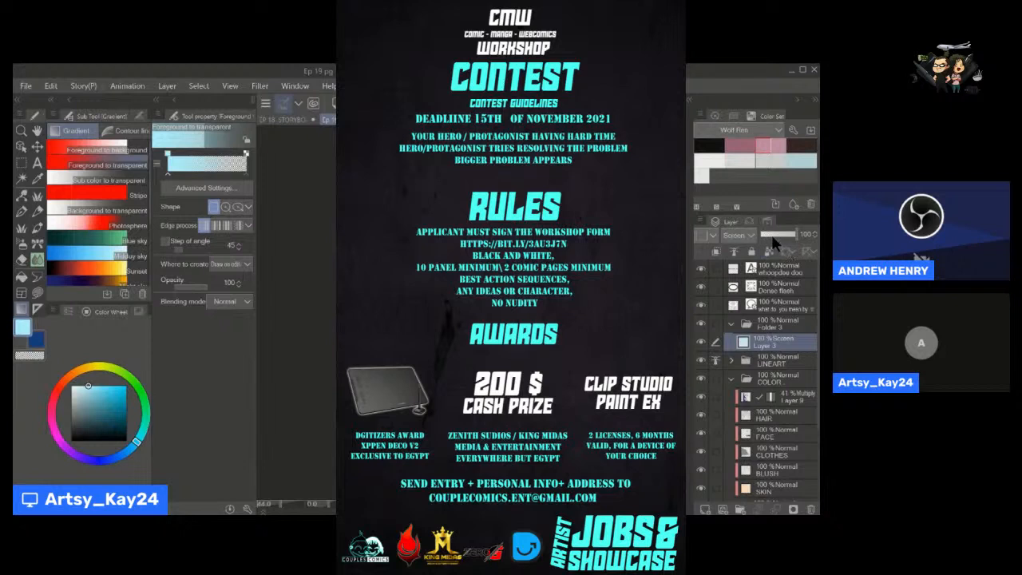
left_click_drag(776, 239, 770, 236)
Set the folder holding the gradient to Screen blending at 31% opacity and its gradient layer to 100% opacity.
left_click(775, 323)
left_click(742, 235)
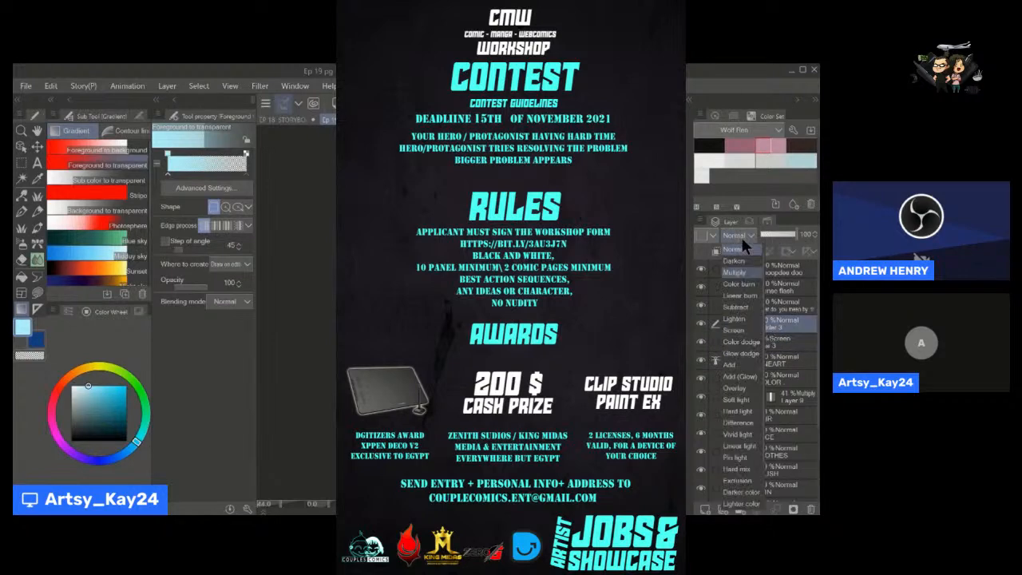
left_click(736, 330)
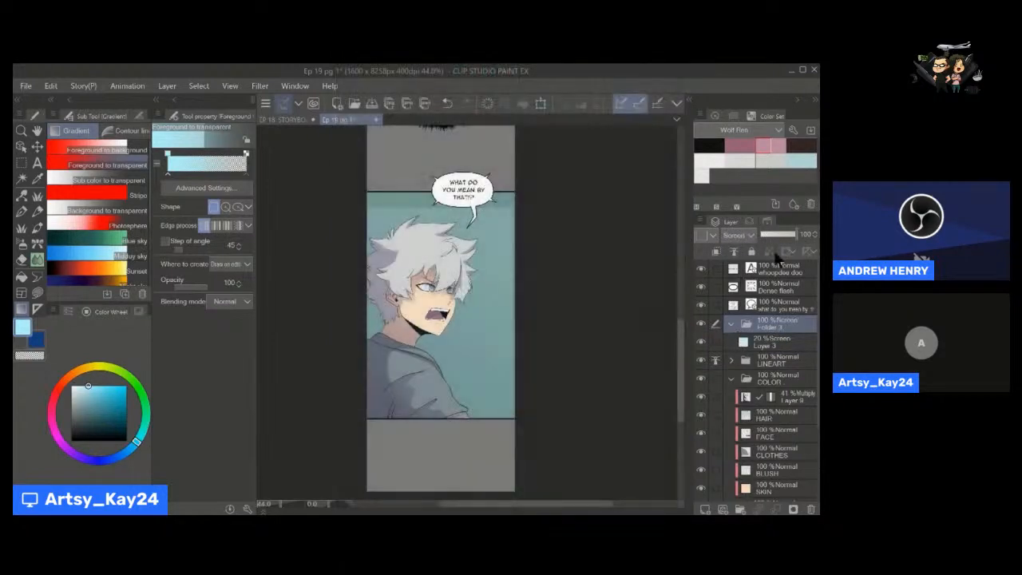
left_click(769, 342)
mouse_move(774, 230)
left_mouse_down()
mouse_move(803, 237)
mouse_move(771, 235)
left_mouse_up()
left_click(769, 326)
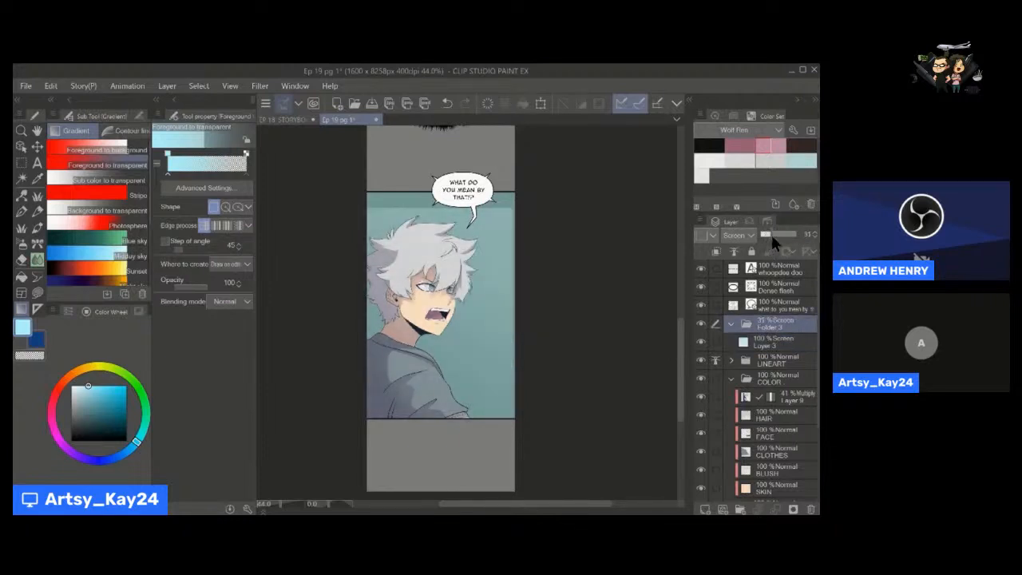
key("space")
left_click_drag(554, 255, 550, 242)
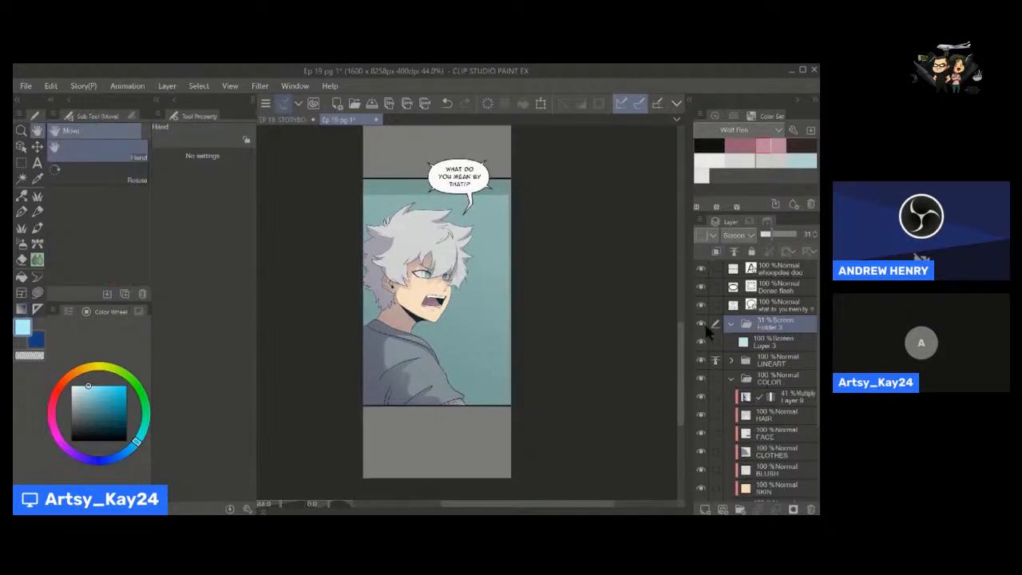
scroll(771, 361, "down", 4)
scroll(771, 361, "up", 3)
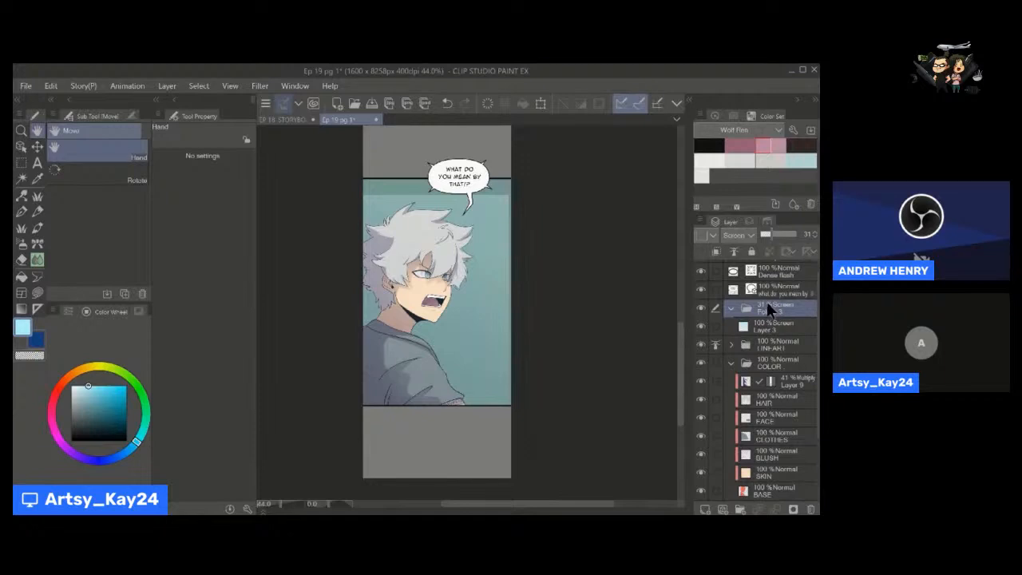
left_click_drag(411, 393, 401, 414)
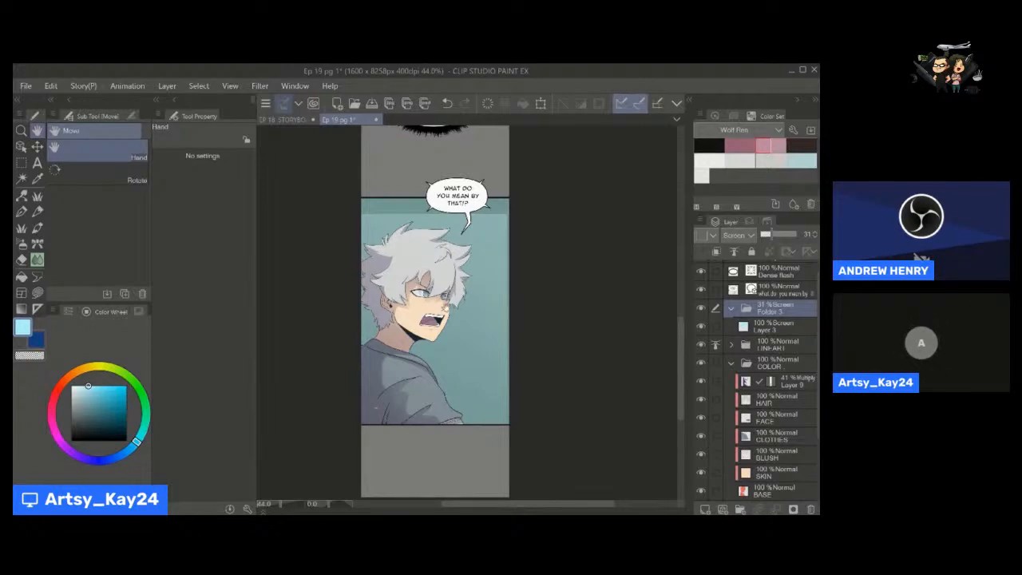
Draw a rectangular selection around the whole character panel and start Free Transform with the gradient's folder selected.
mouse_move(442, 295)
left_mouse_down()
mouse_move(432, 311)
mouse_move(422, 298)
left_mouse_up()
left_click_drag(399, 258, 446, 232)
left_click_drag(328, 155, 559, 485)
left_click(555, 491)
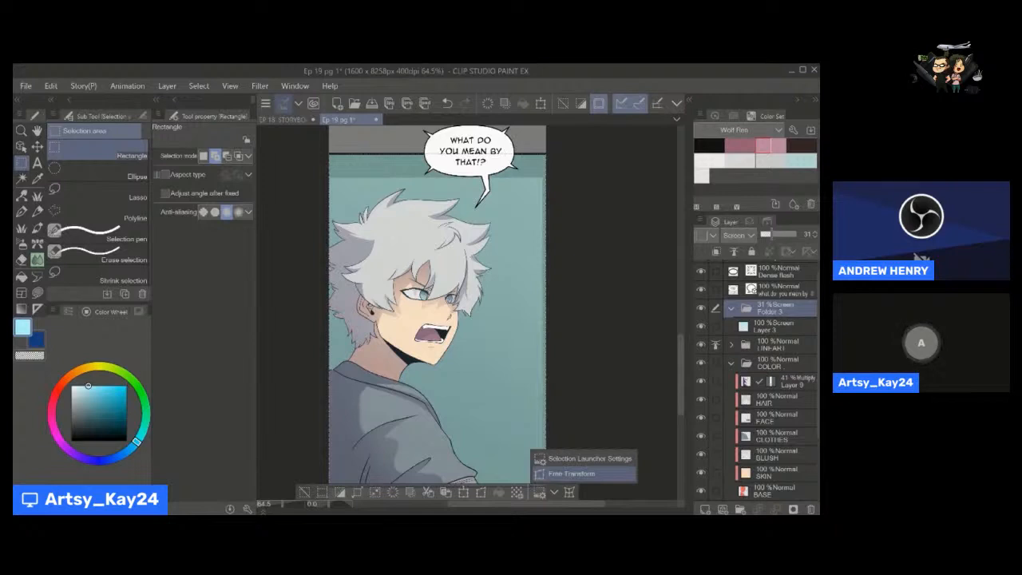
left_click(572, 474)
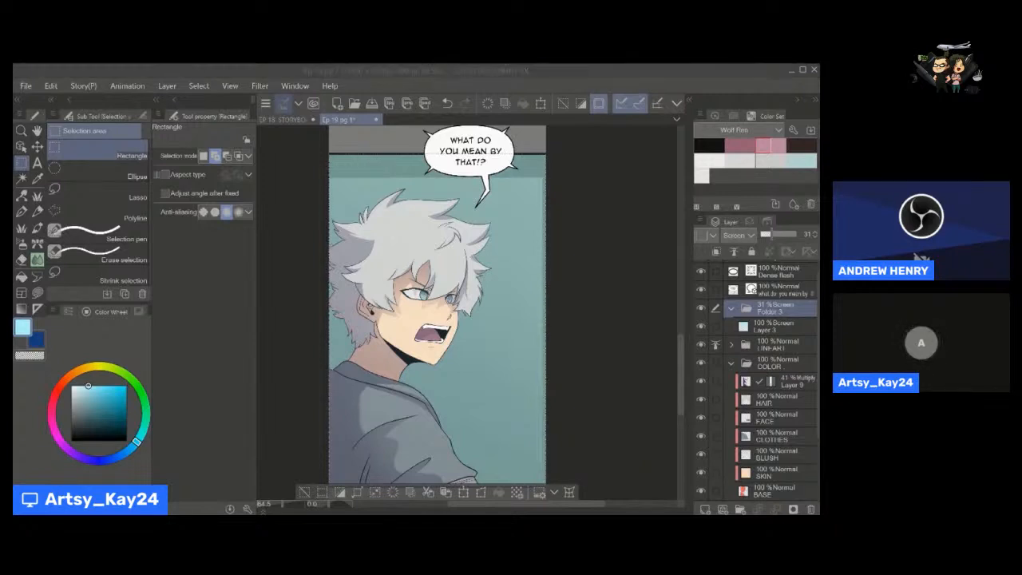